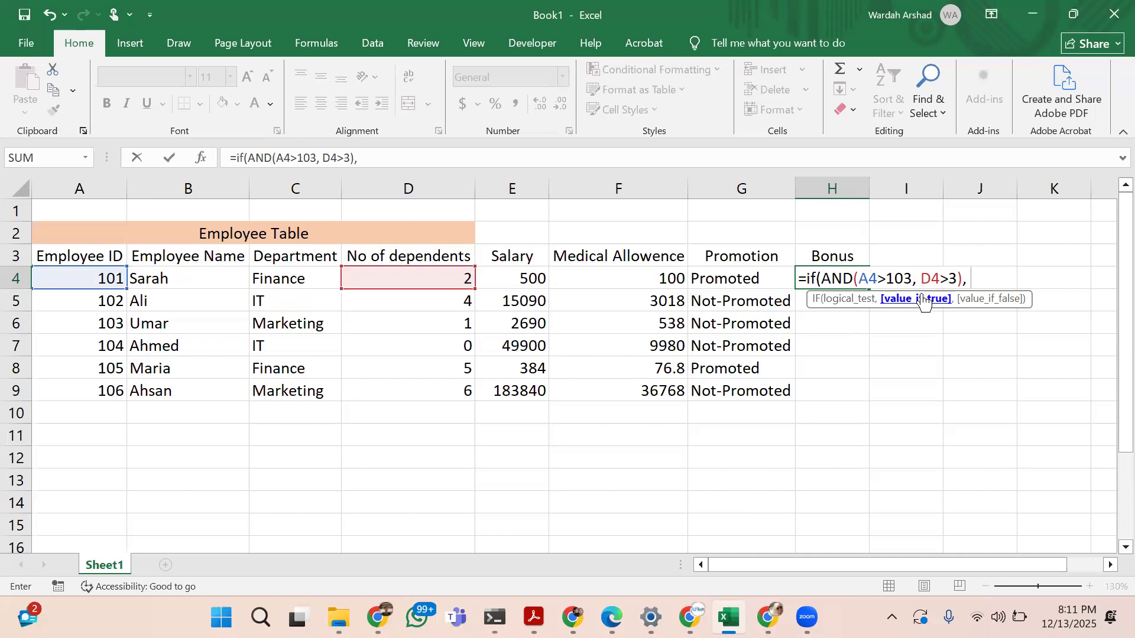
Finish the Bonus IF formula in H4 with "Yes" if true and "No" if false, and fill it down to H9
text("Yes", ")
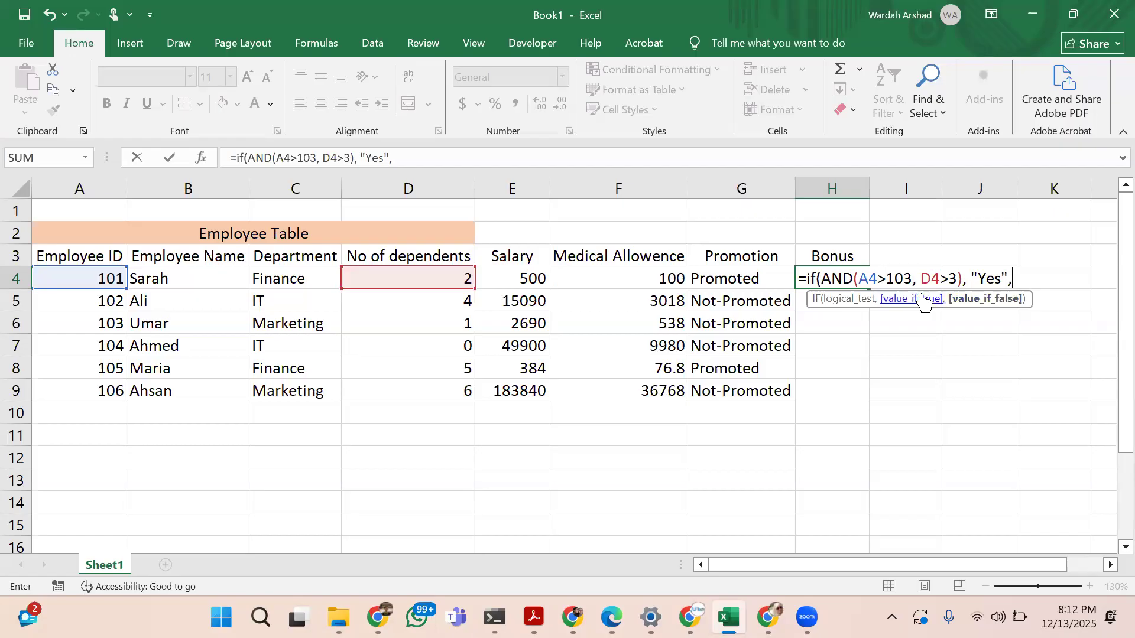
text(No"))
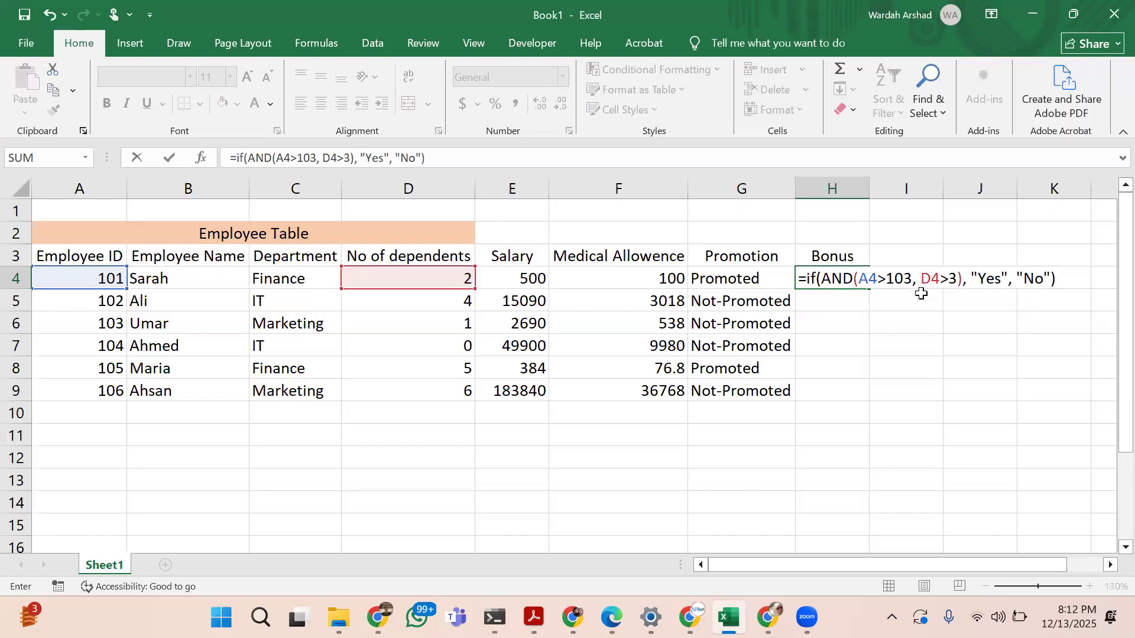
key(Return)
click(853, 272)
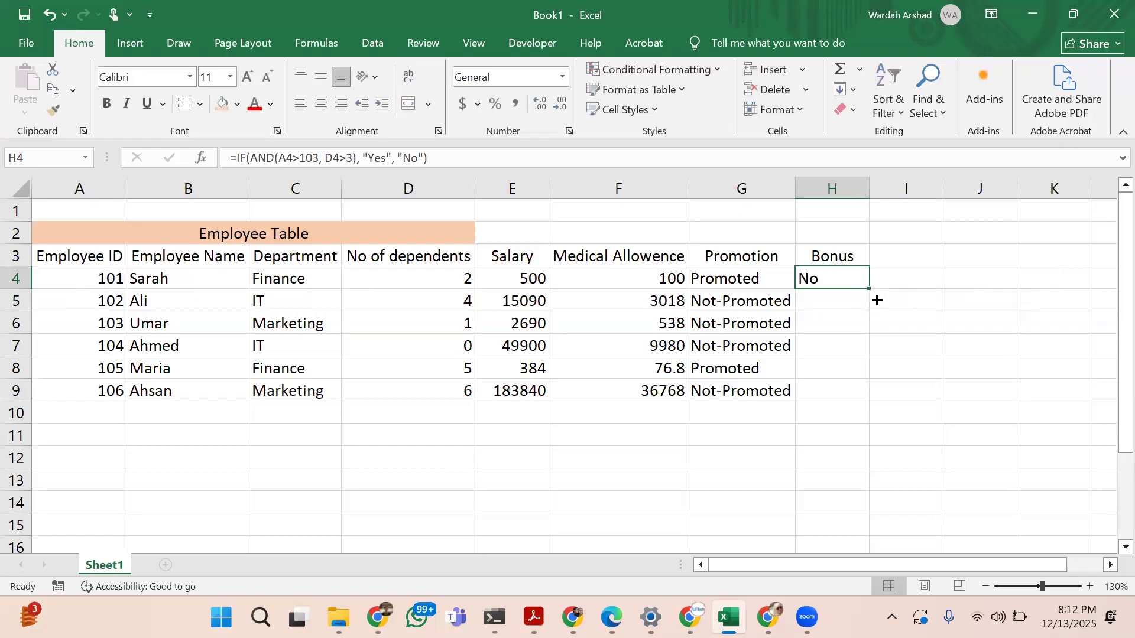
drag(867, 289, 868, 399)
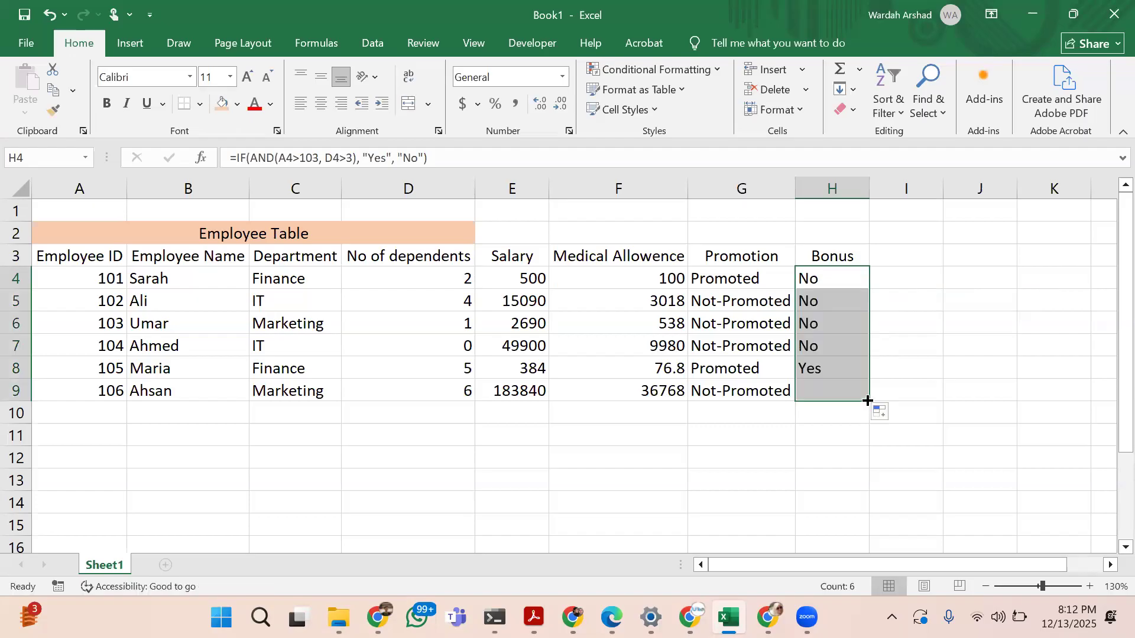
click(843, 417)
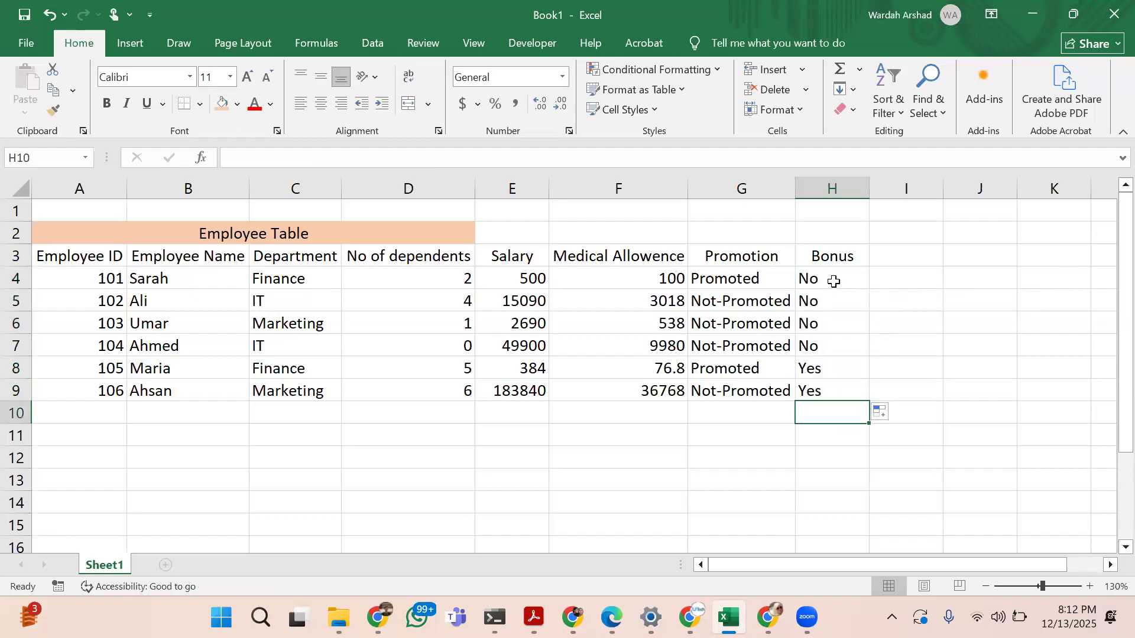
Examine the Bonus results against the Employee ID and No of dependents values in rows 4 to 9
click(834, 282)
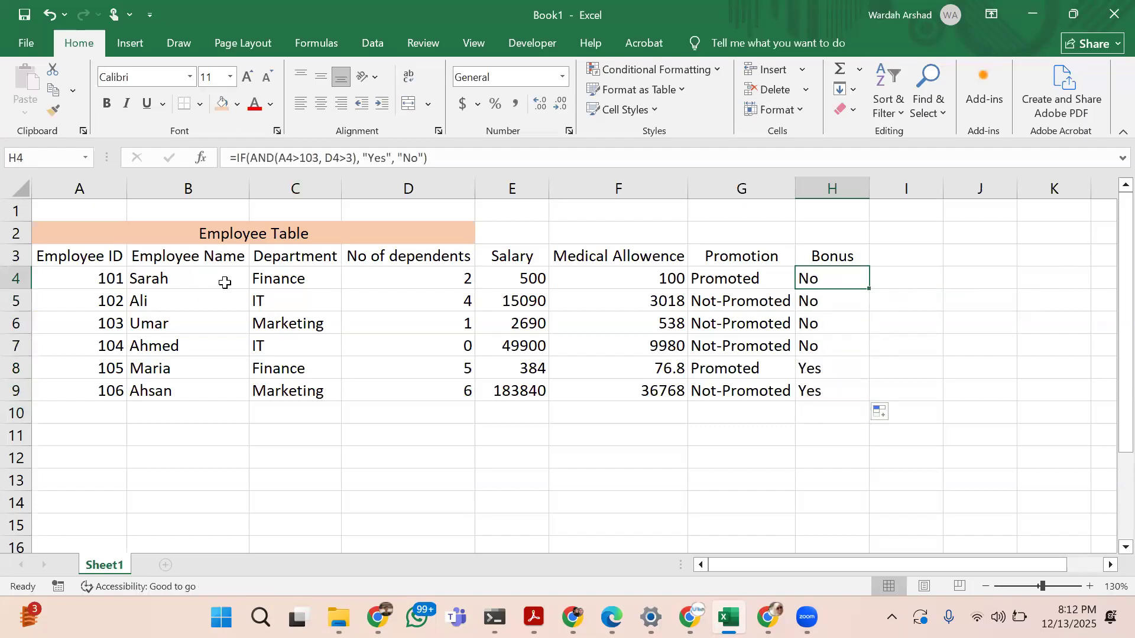
click(8, 287)
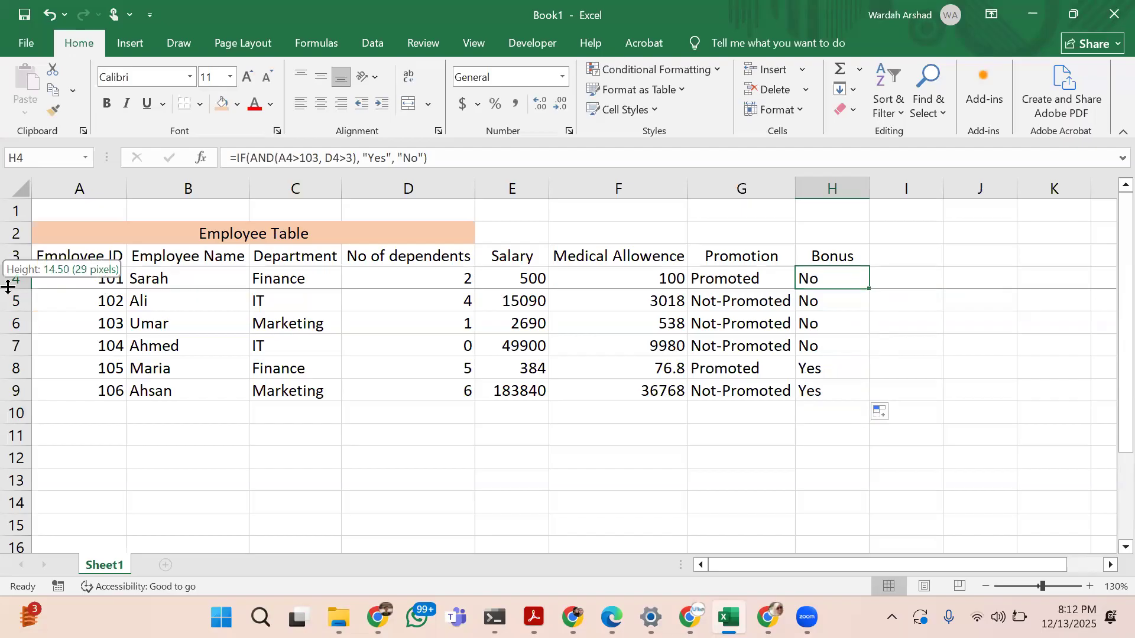
click(14, 280)
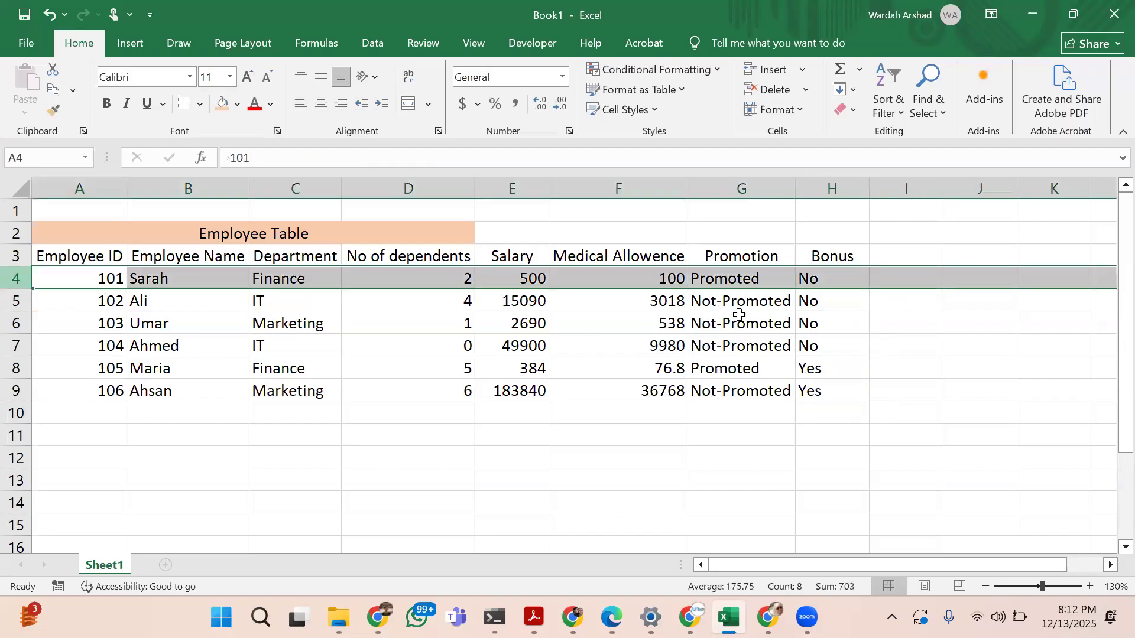
click(822, 280)
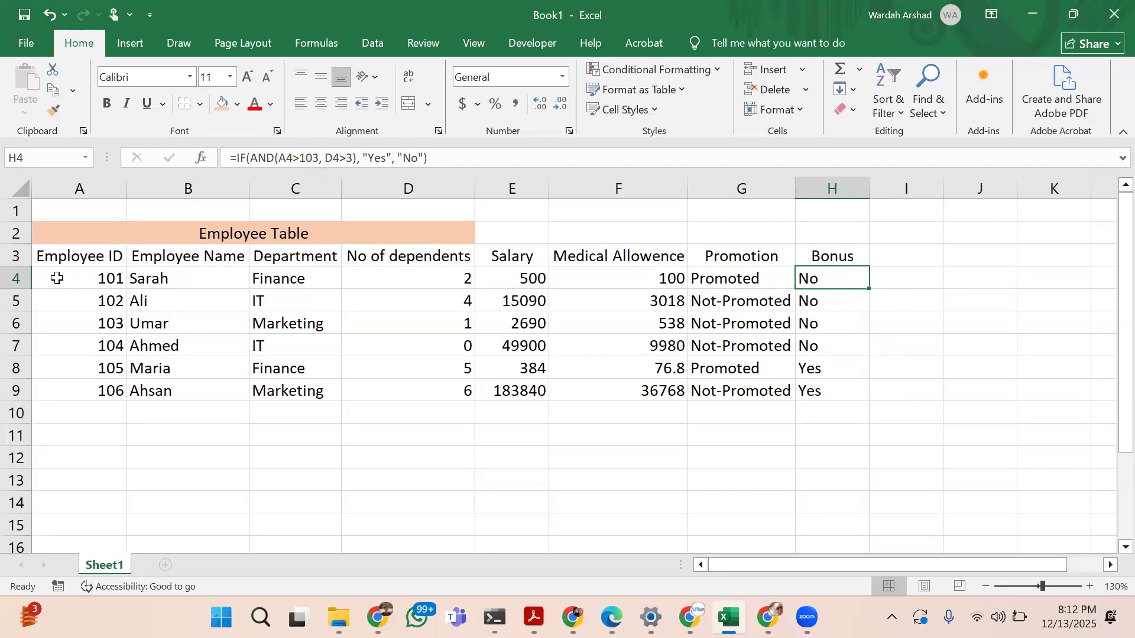
click(57, 278)
key(shift+Down)
key(shift+Down)
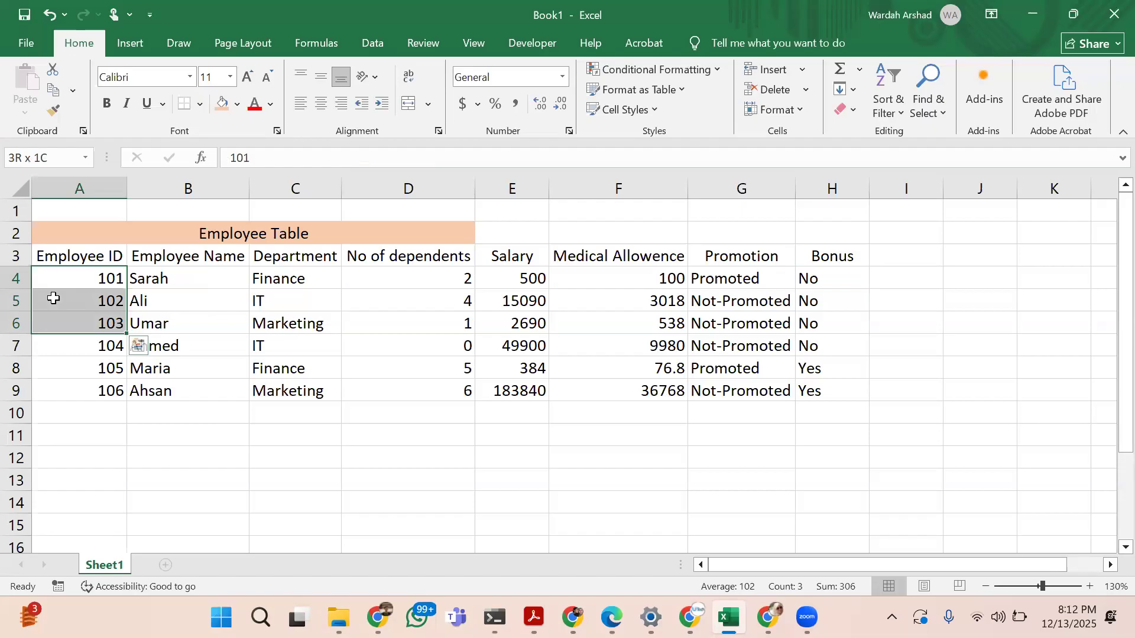
click(822, 350)
key(shift+Down)
key(shift+Down)
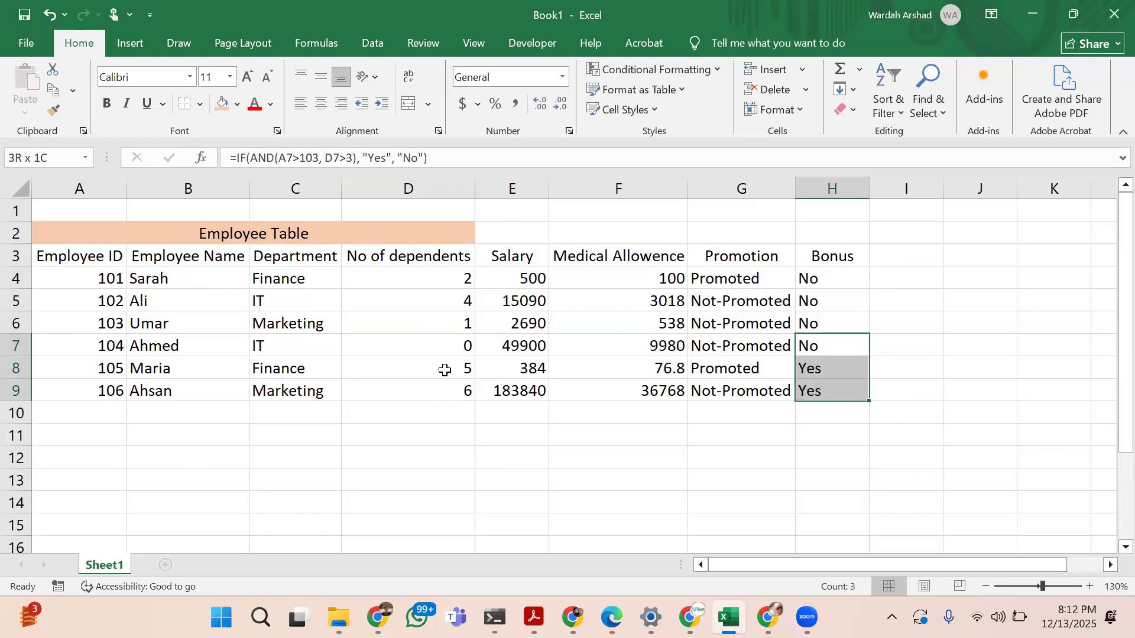
drag(443, 370, 444, 390)
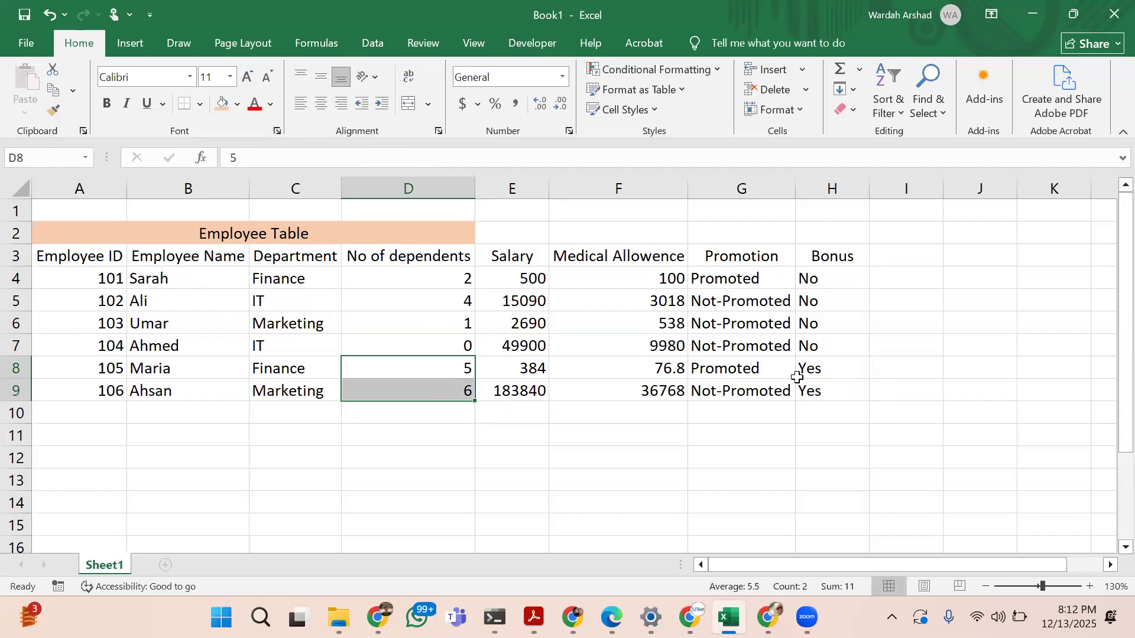
Replace the AND function with OR in the Bonus formula in H8
click(829, 372)
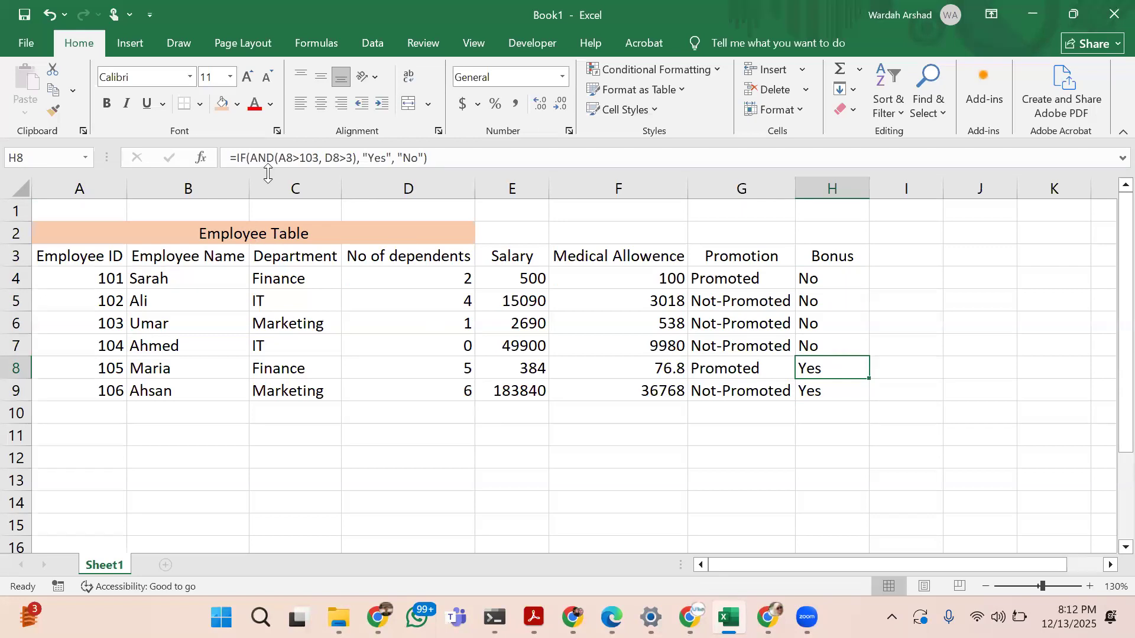
click(274, 158)
key(BackSpace)
key(BackSpace)
key(BackSpace)
key(BackSpace)
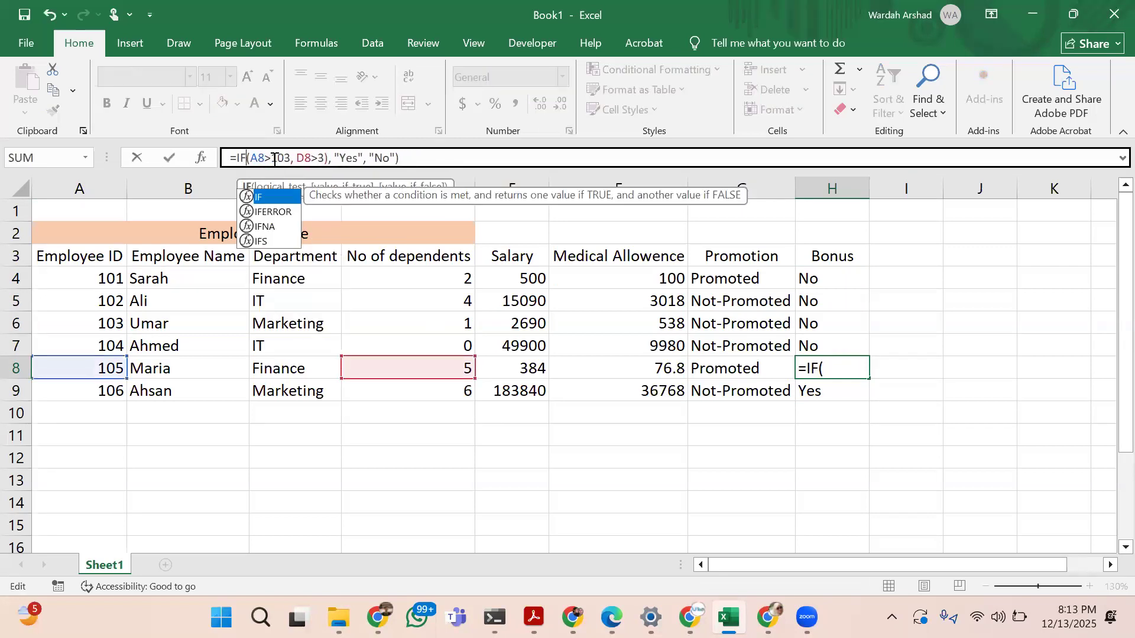
text(OR()
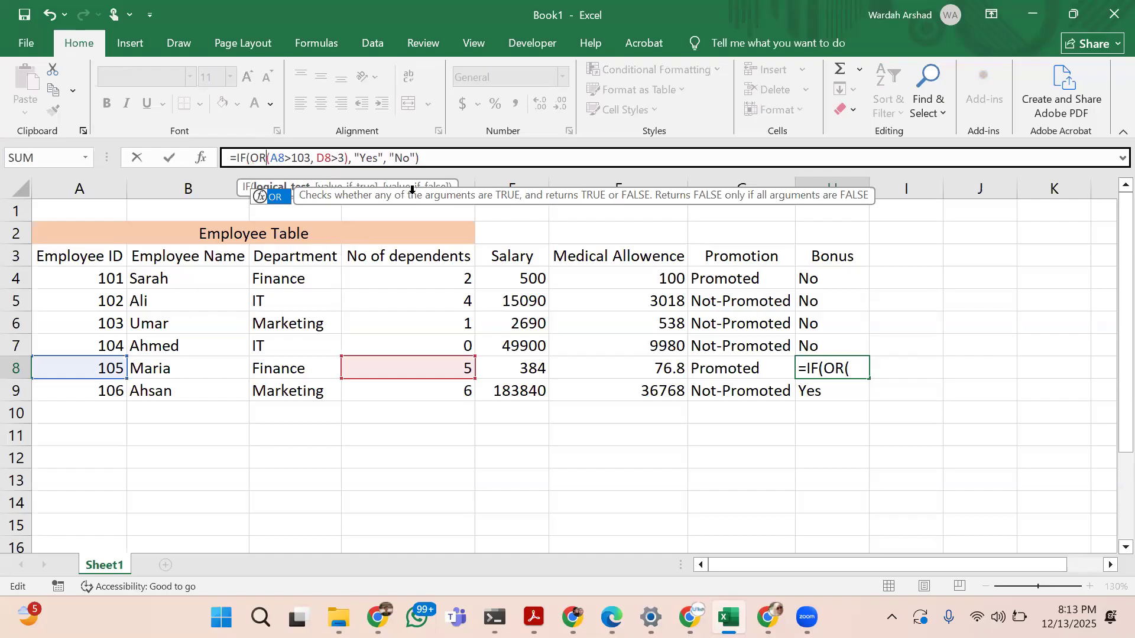
key(Return)
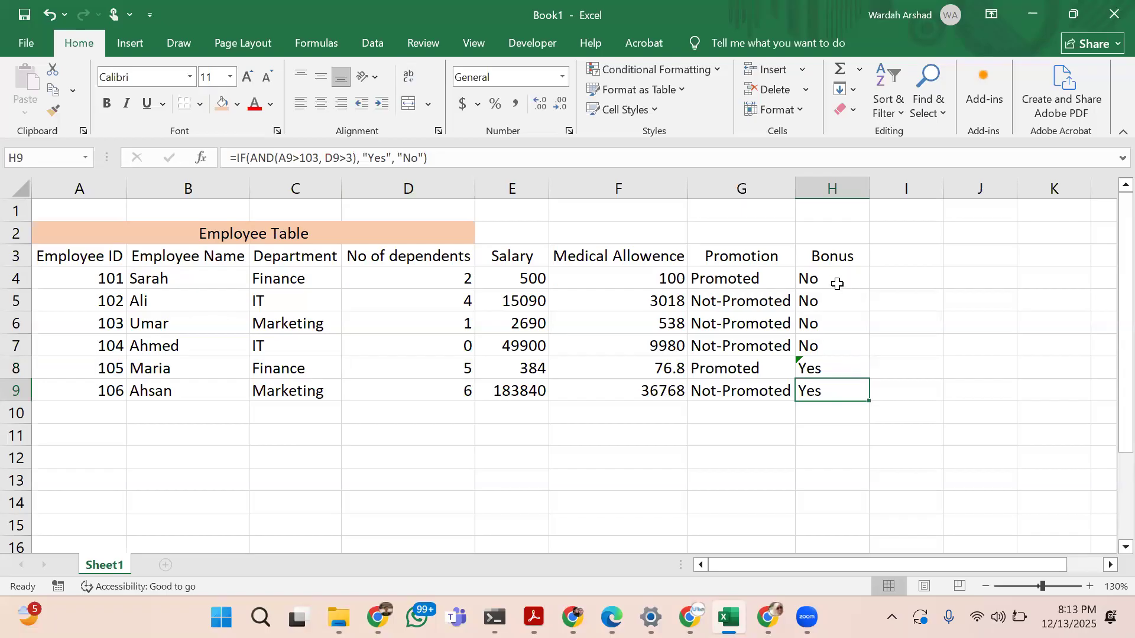
Replace AND with OR in the Bonus formula in H4 and fill the formula down to H9
click(836, 281)
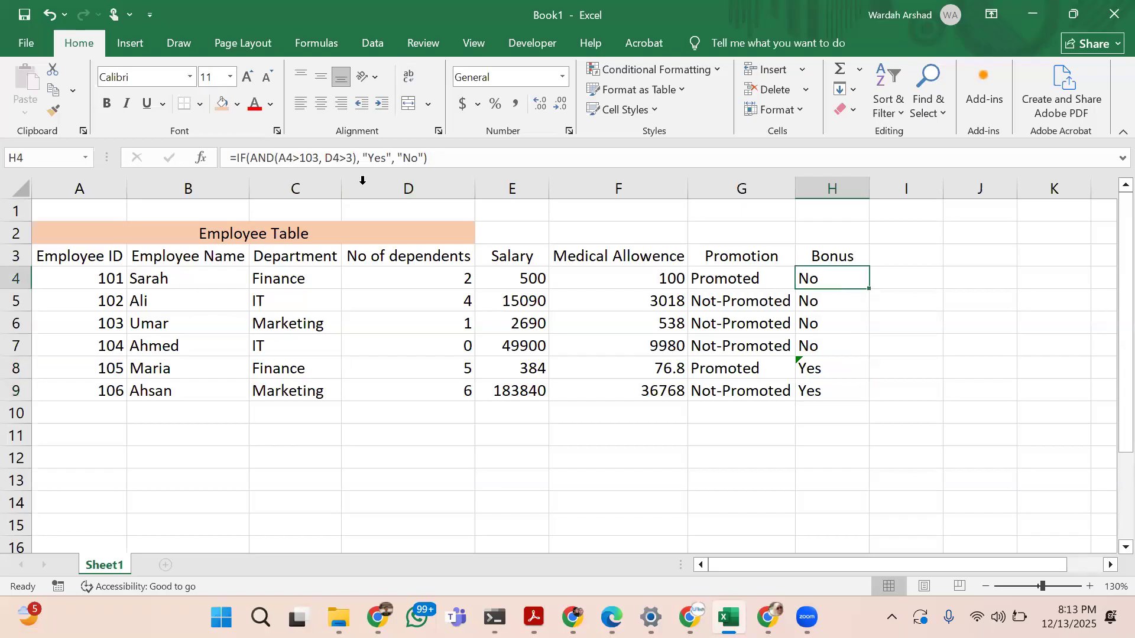
click(273, 156)
key(BackSpace)
key(BackSpace)
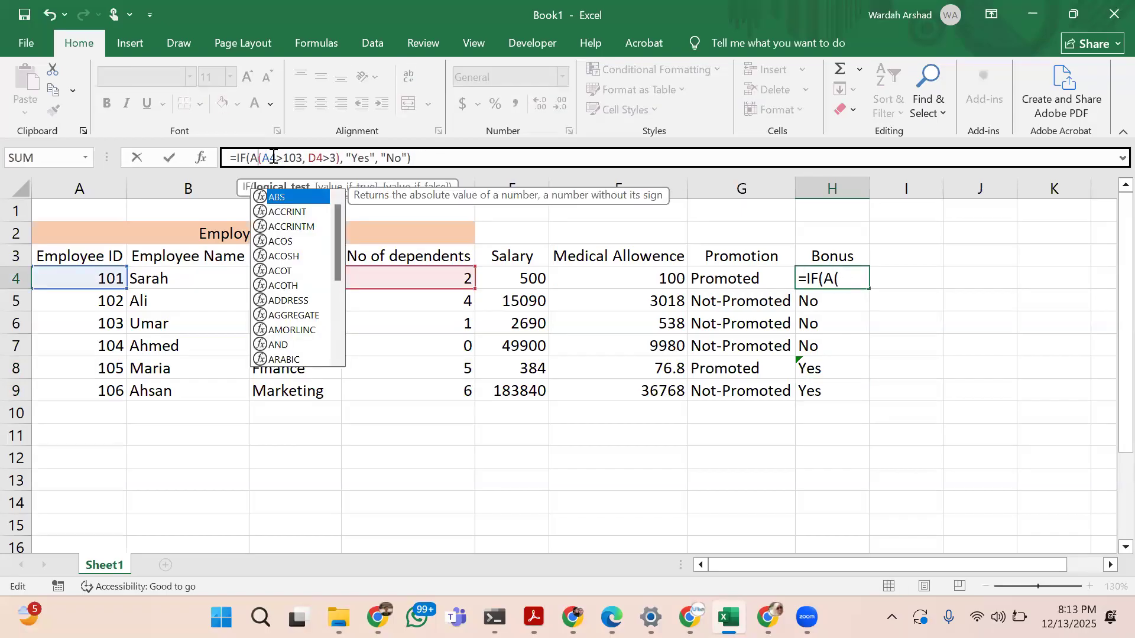
key(BackSpace)
text(or)
key(Return)
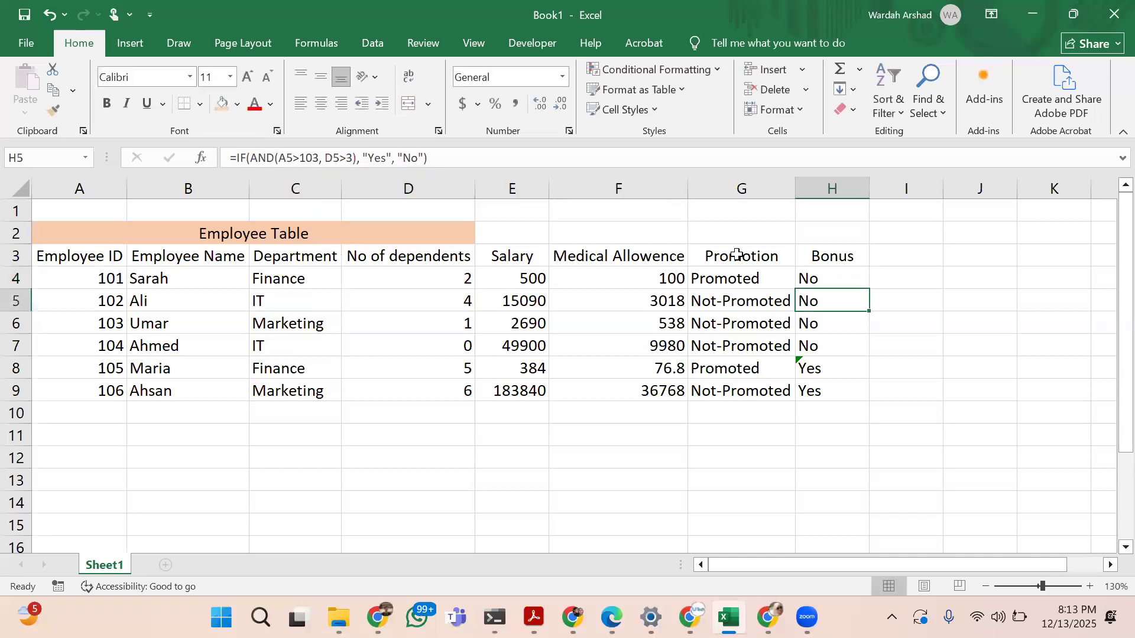
click(842, 273)
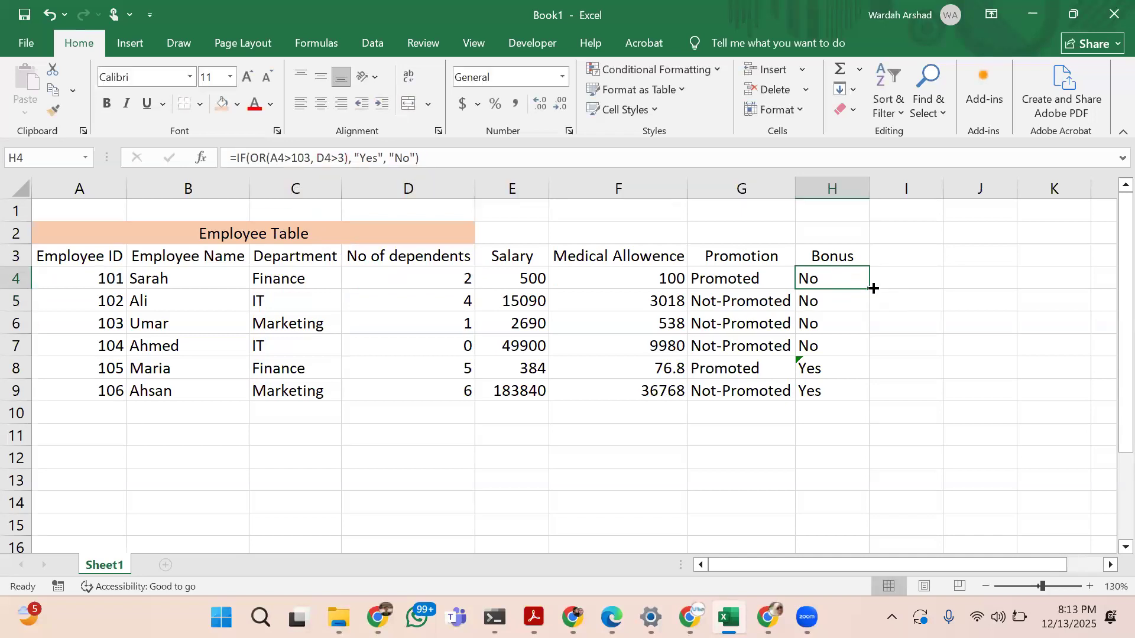
drag(868, 288, 865, 399)
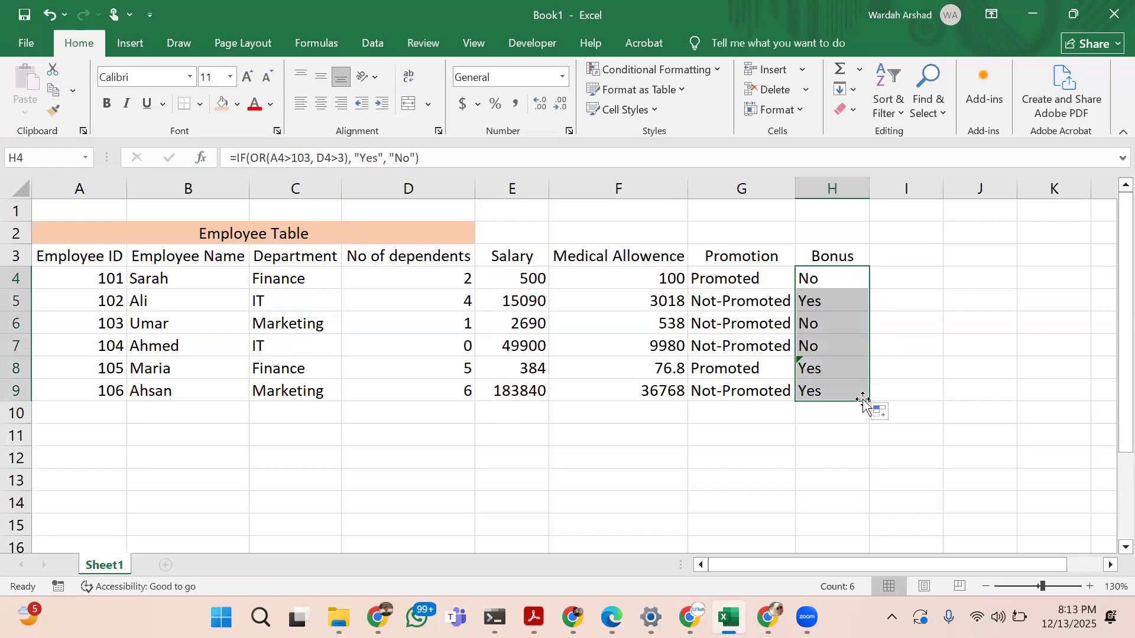
click(820, 370)
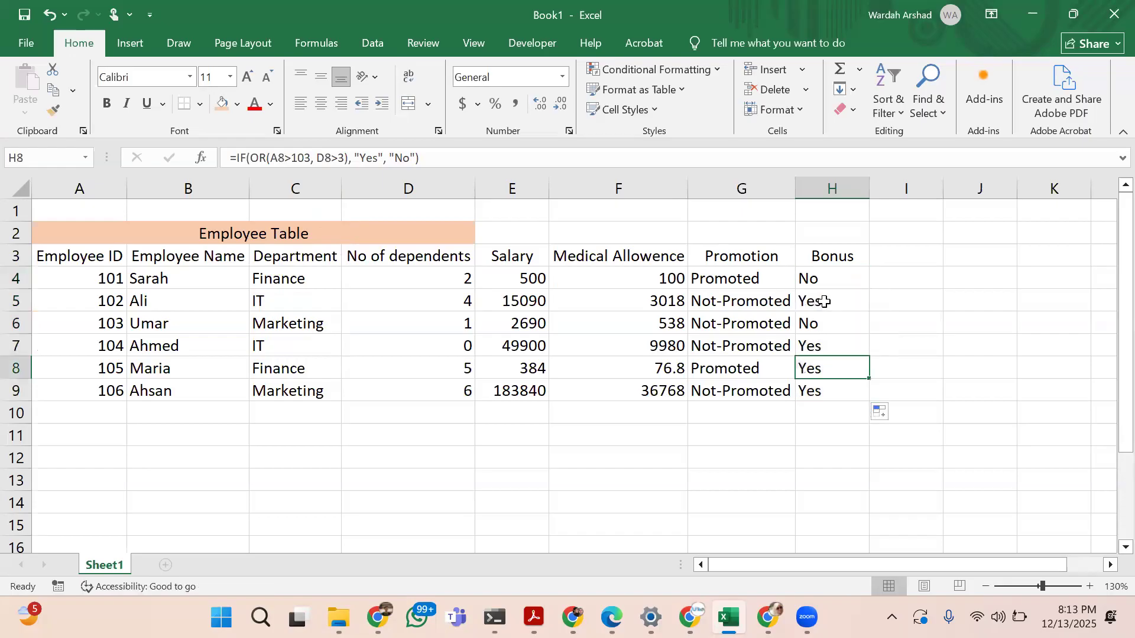
click(823, 302)
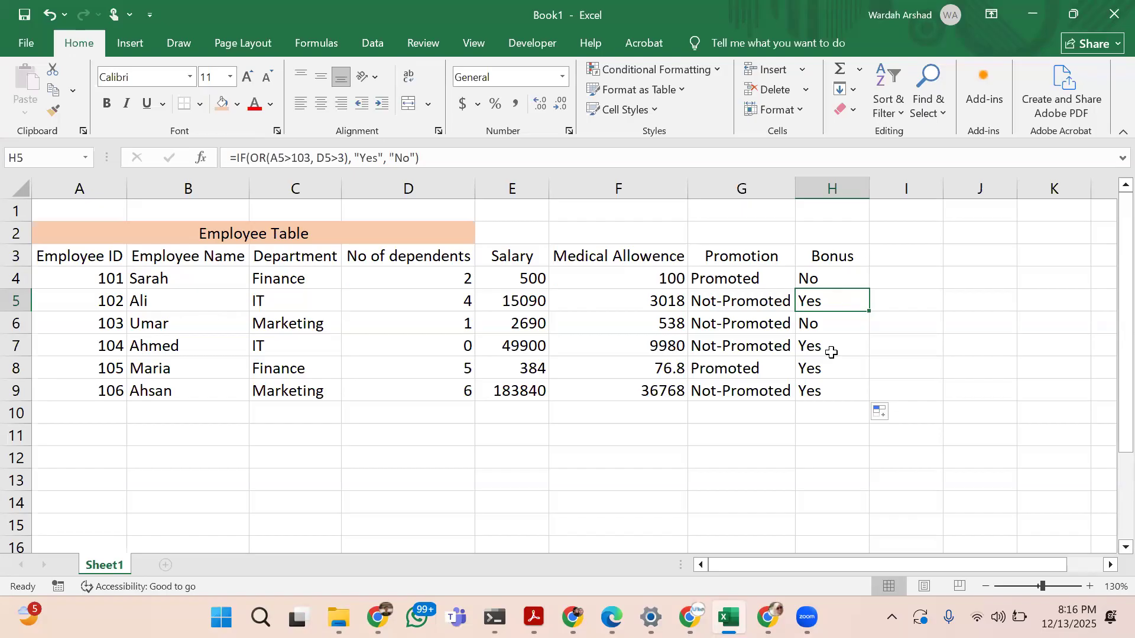
Replace the text results in H4's Bonus formula with 1000 if true and 0 if false
click(829, 277)
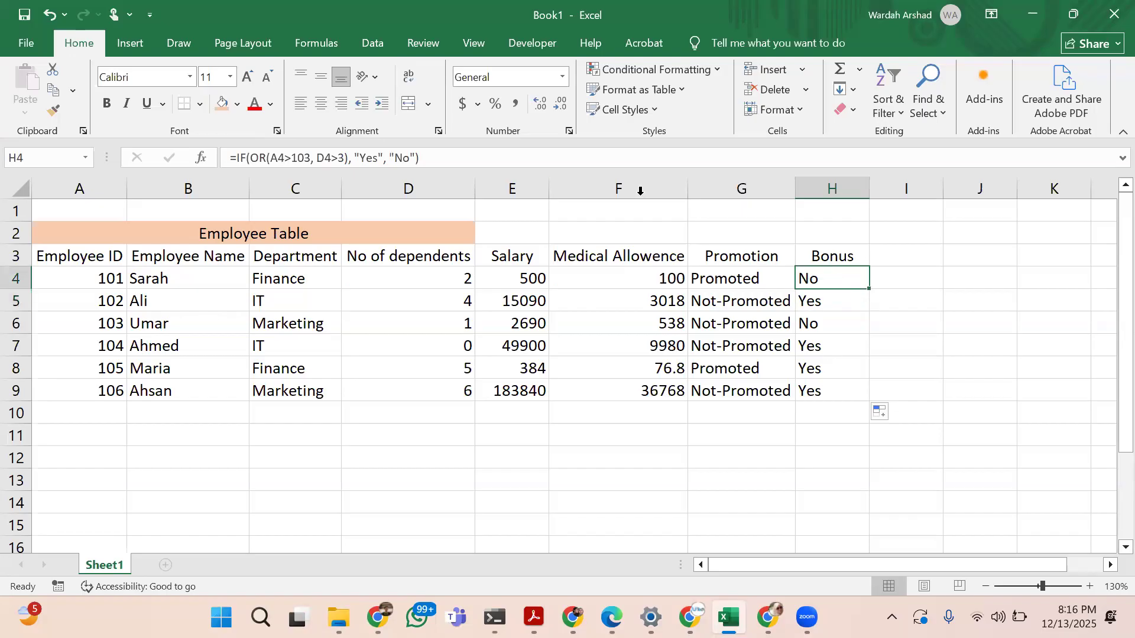
click(415, 161)
key(BackSpace)
key(BackSpace)
key(BackSpace)
key(BackSpace)
key(BackSpace)
key(BackSpace)
key(BackSpace)
key(BackSpace)
key(BackSpace)
key(BackSpace)
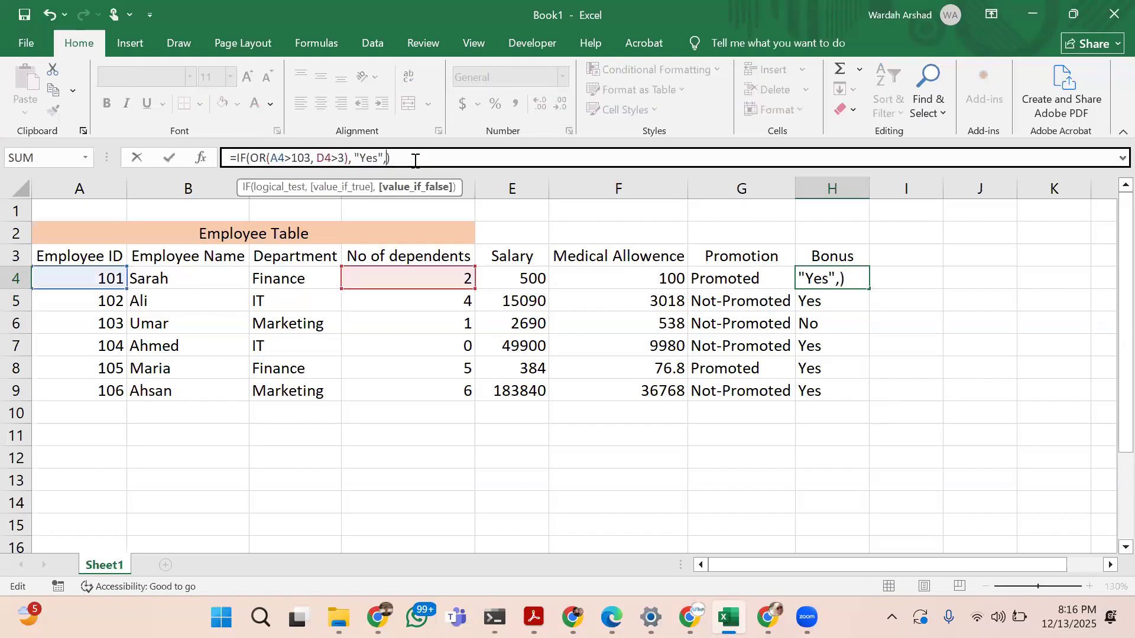
key(BackSpace)
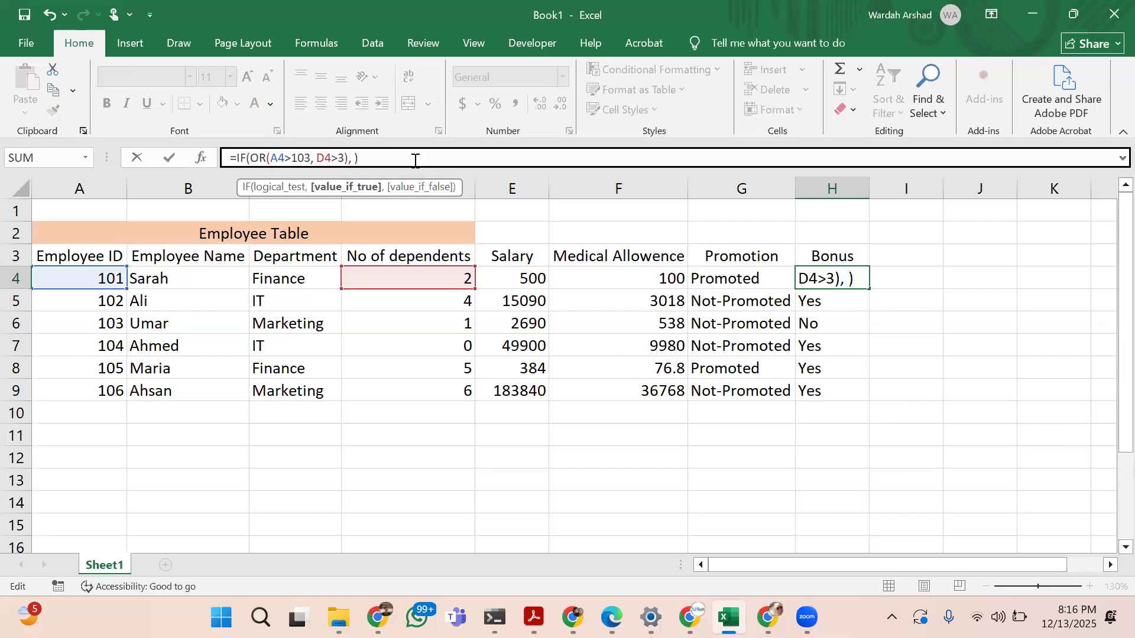
text(1000, )
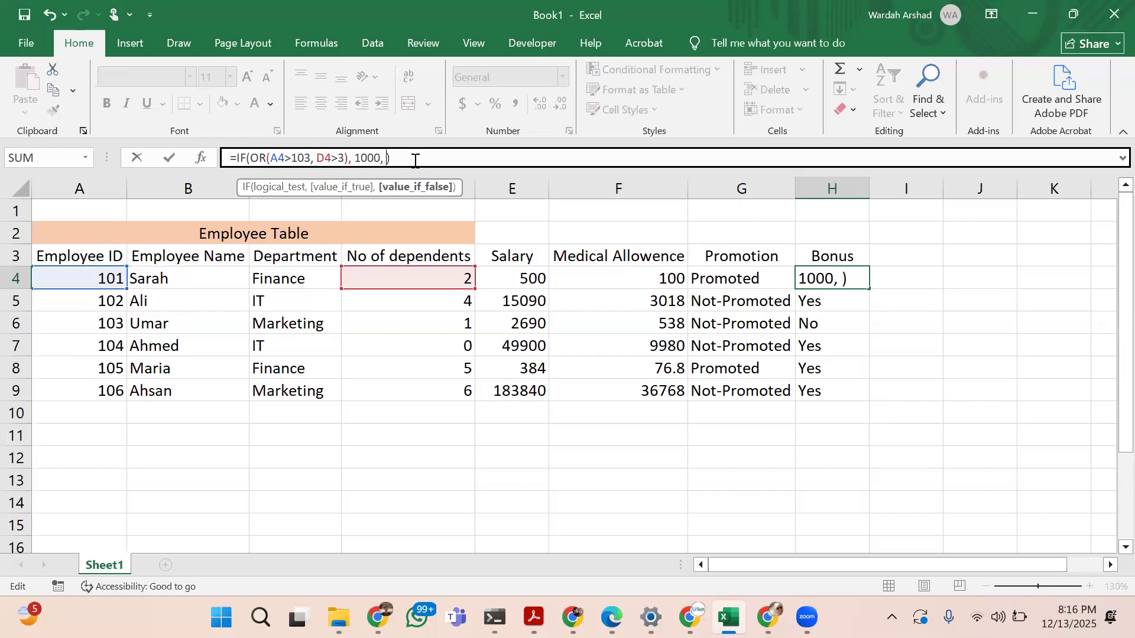
text(0)
Change the value-if-true in H4's Bonus formula to 10% of the salary, E4*10%
key(Left)
key(Left)
key(BackSpace)
key(BackSpace)
key(BackSpace)
key(BackSpace)
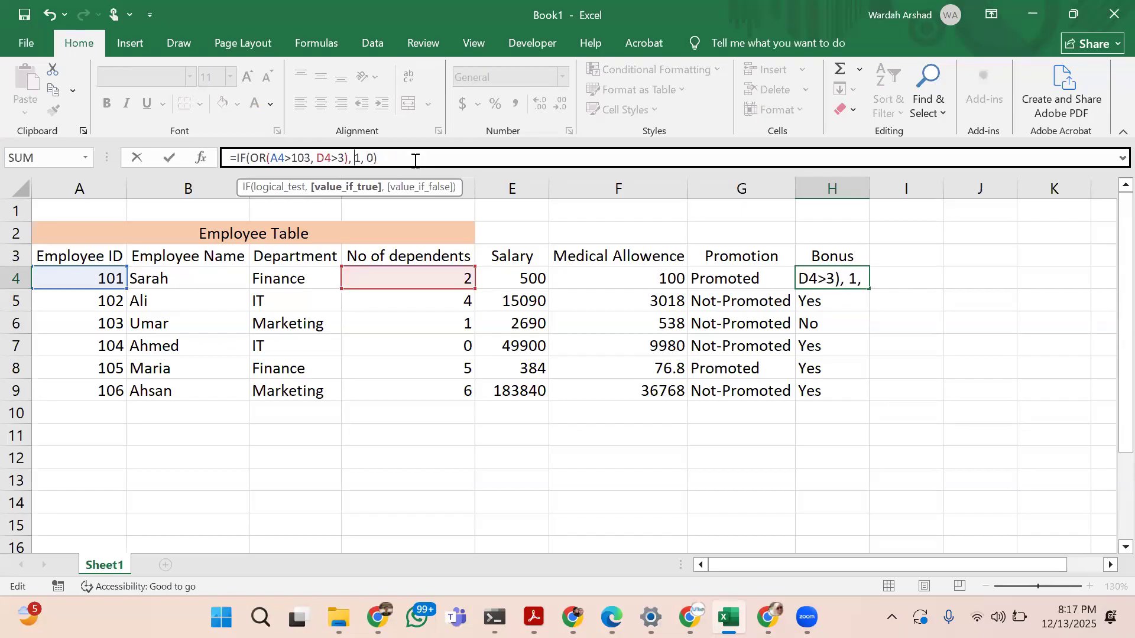
click(521, 279)
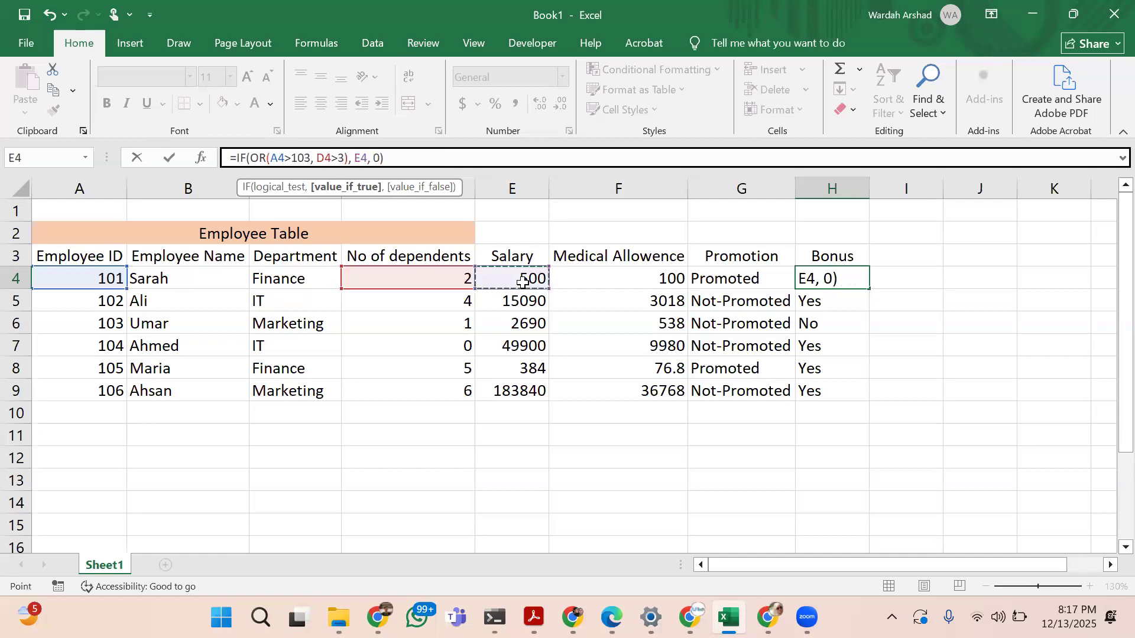
text(*)
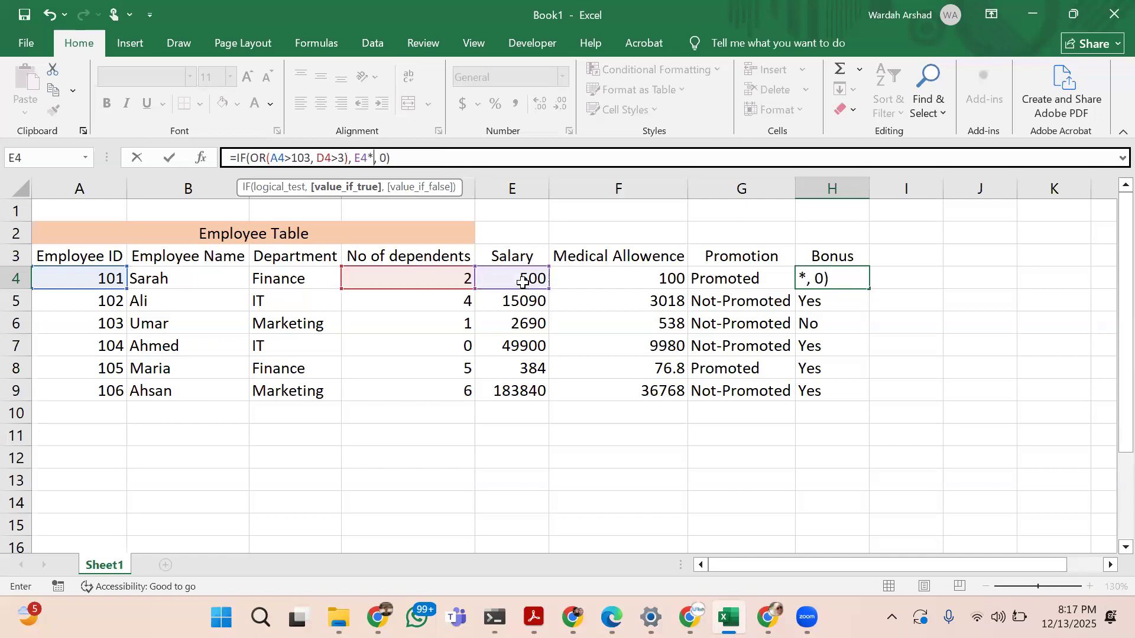
text(10%)
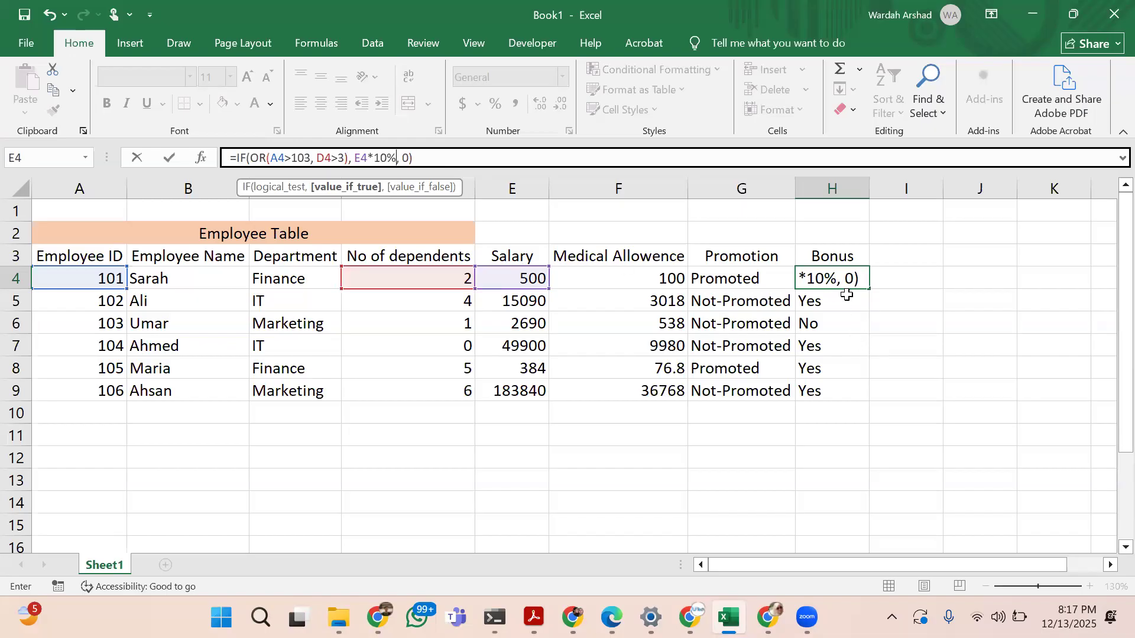
click(441, 159)
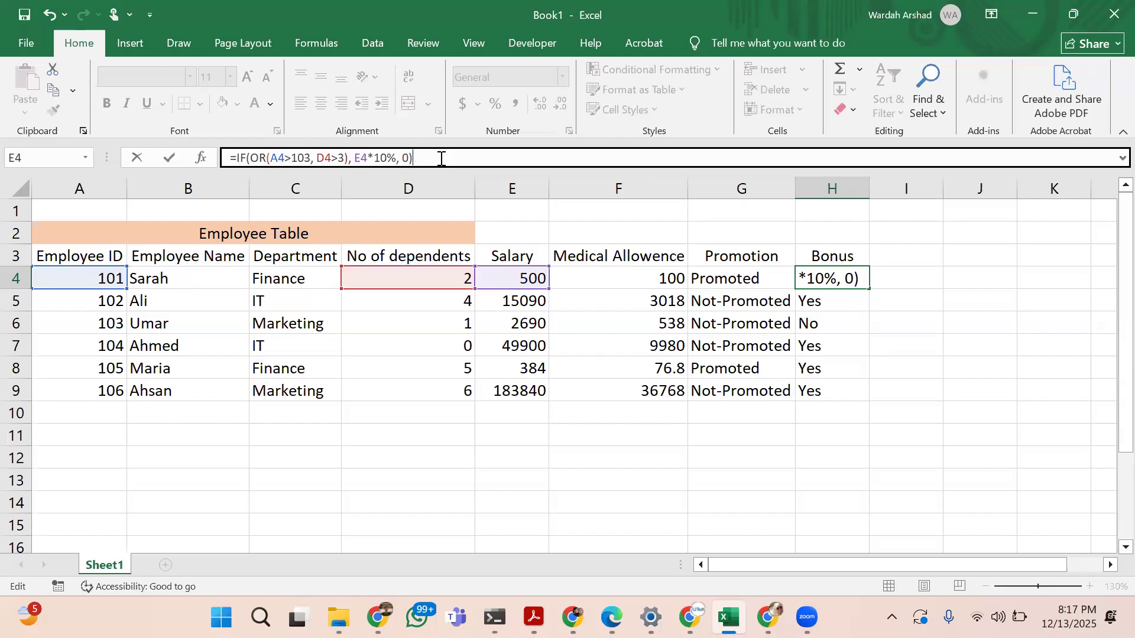
key(Return)
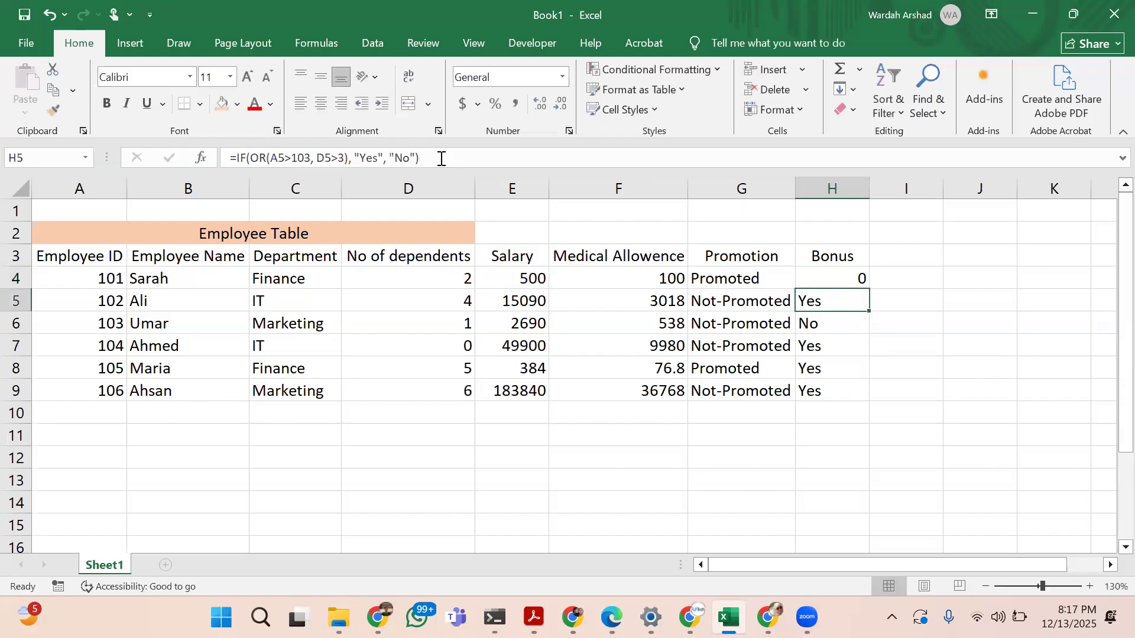
Fill the salary-based Bonus formula from H4 down to H9
click(827, 273)
drag(868, 289, 865, 405)
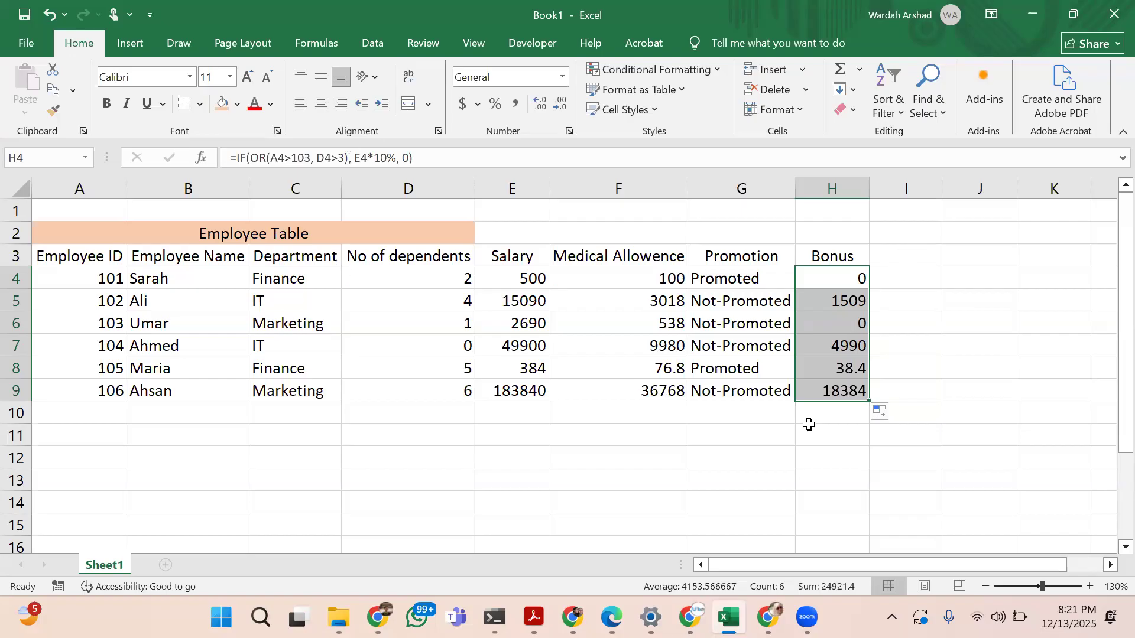
click(871, 270)
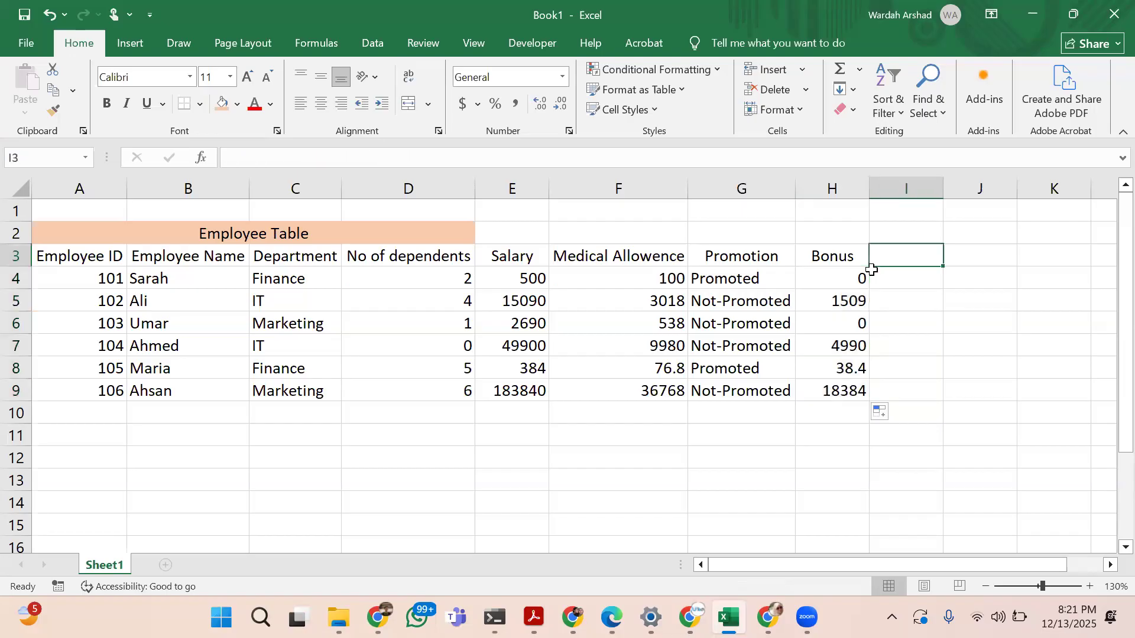
click(844, 294)
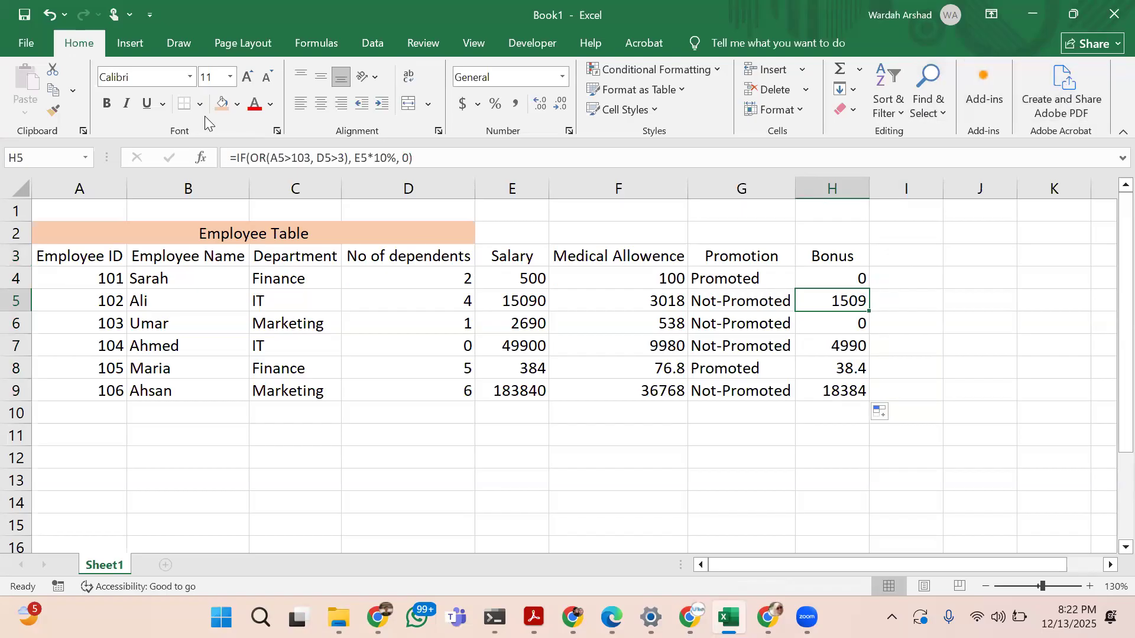
click(135, 42)
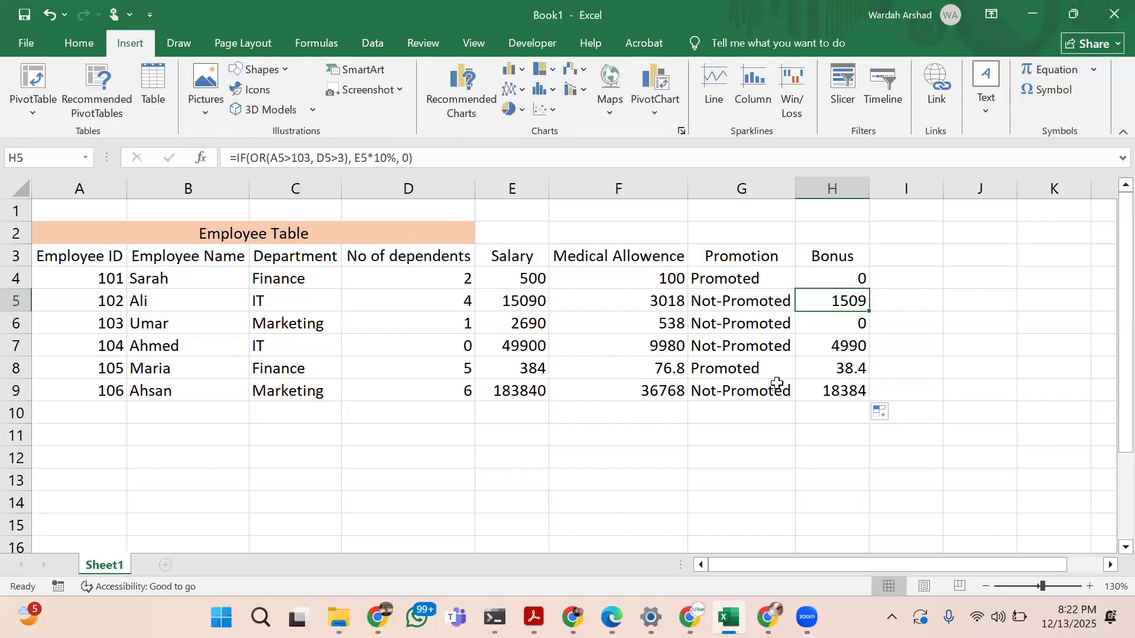
Enter the trial formula =SUM(3,4) in E10 below the Salary column
click(519, 415)
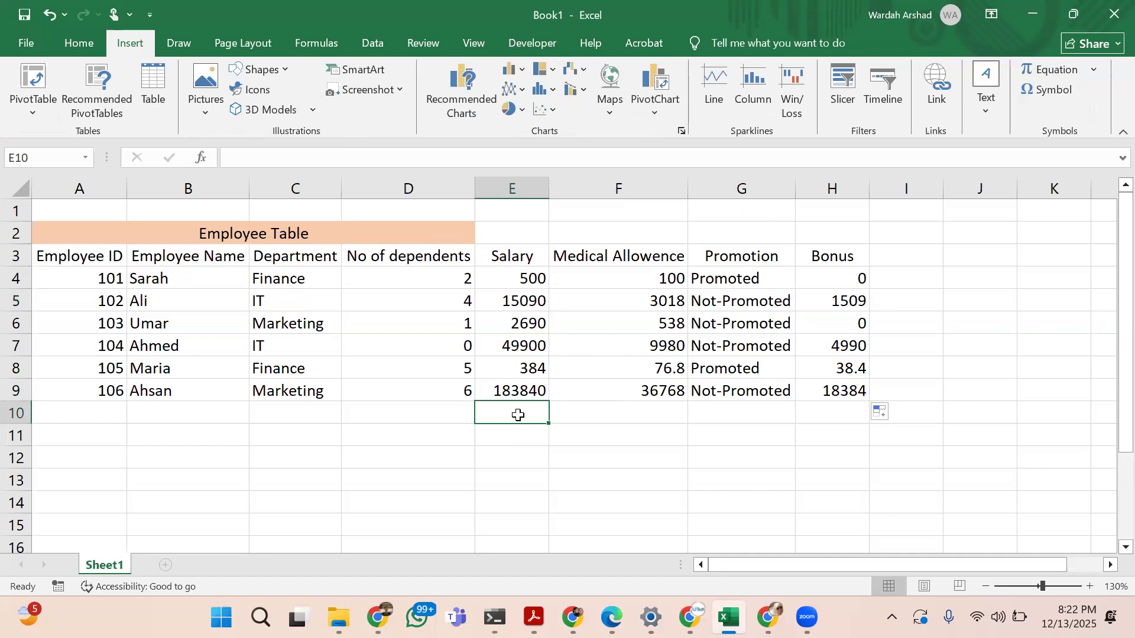
text(=)
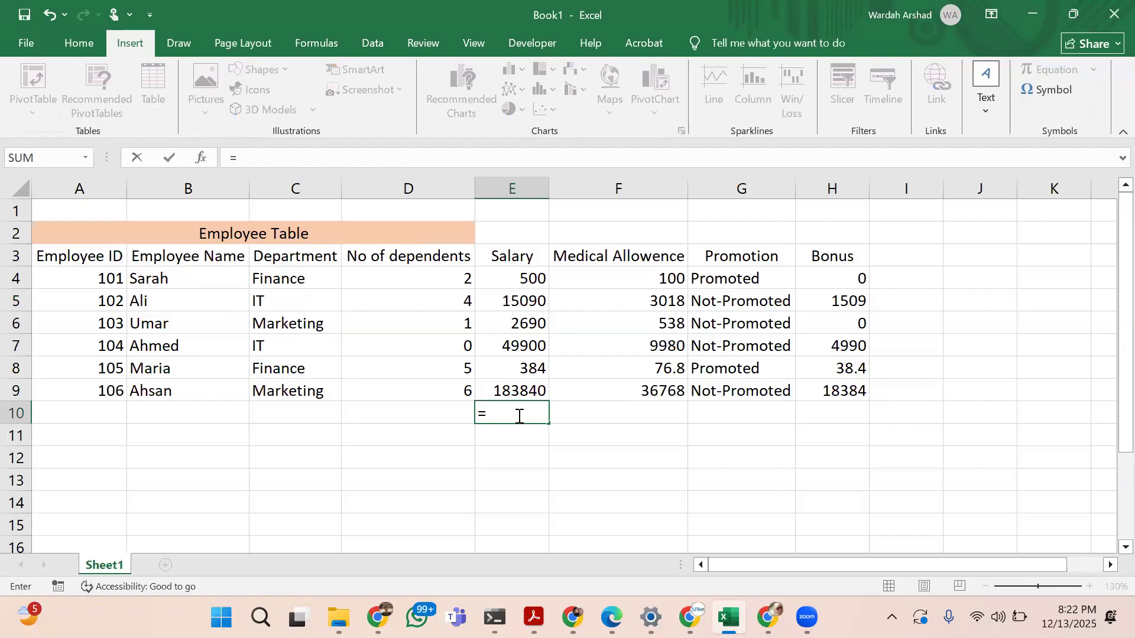
text(sum()
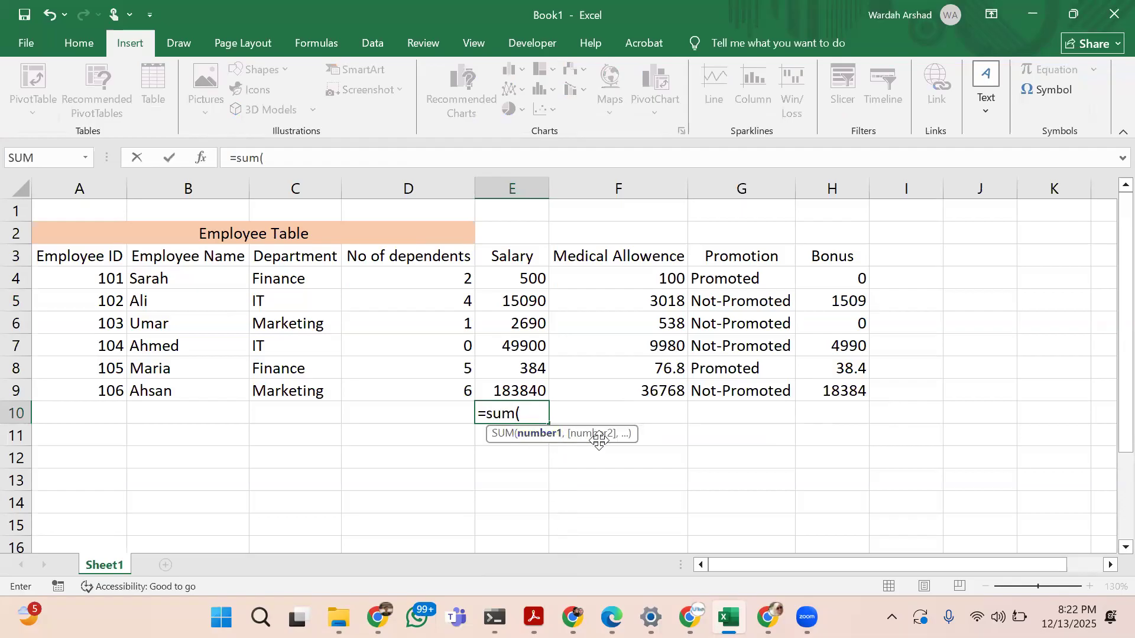
text(3,4))
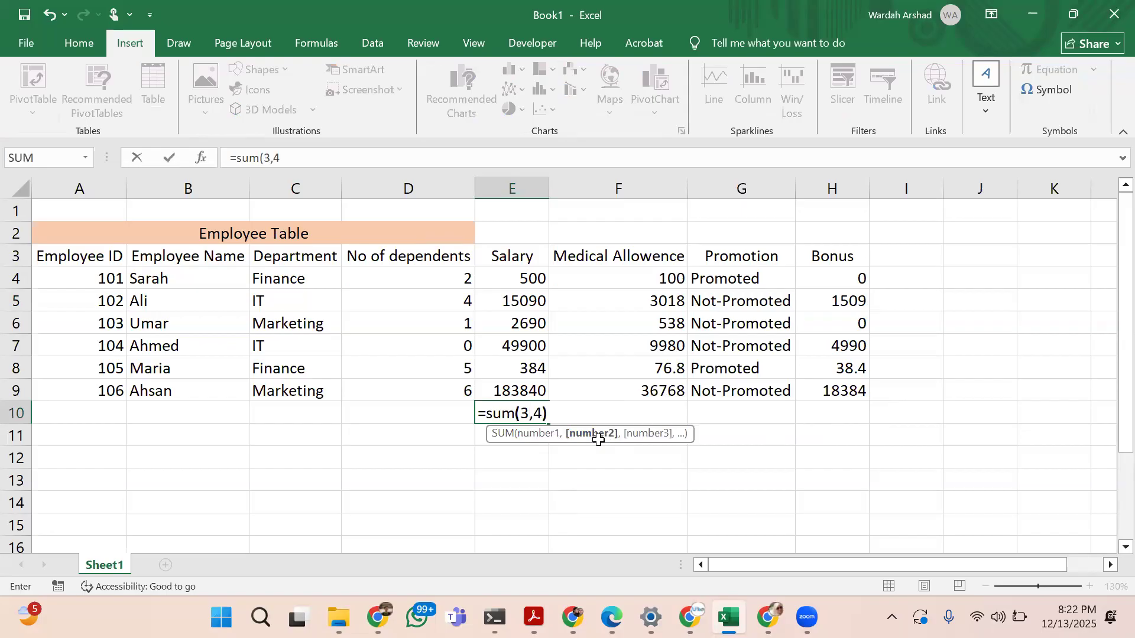
key(Return)
Total the Salary column in E10 with the formula =SUM(E4:E9)
key(Up)
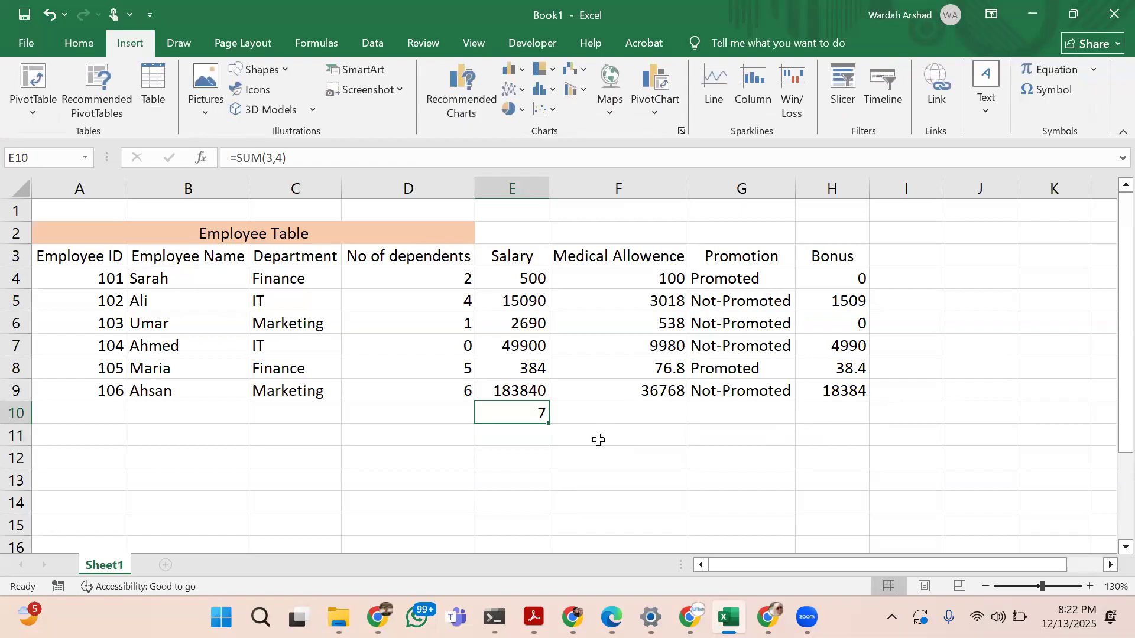
text(=sum()
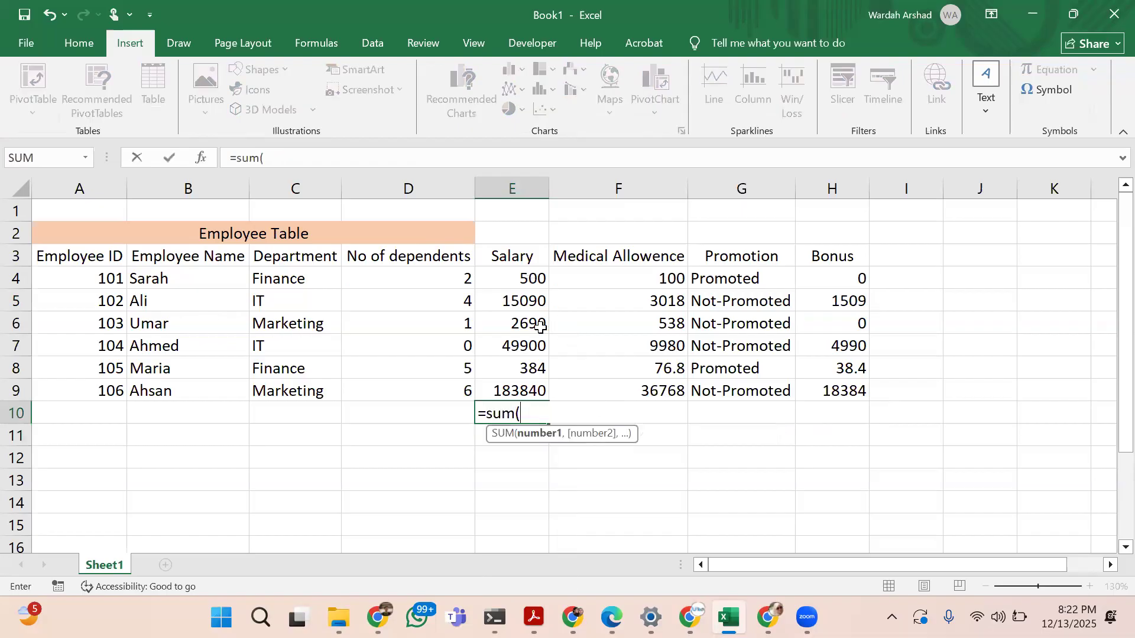
drag(535, 279, 544, 390)
text())
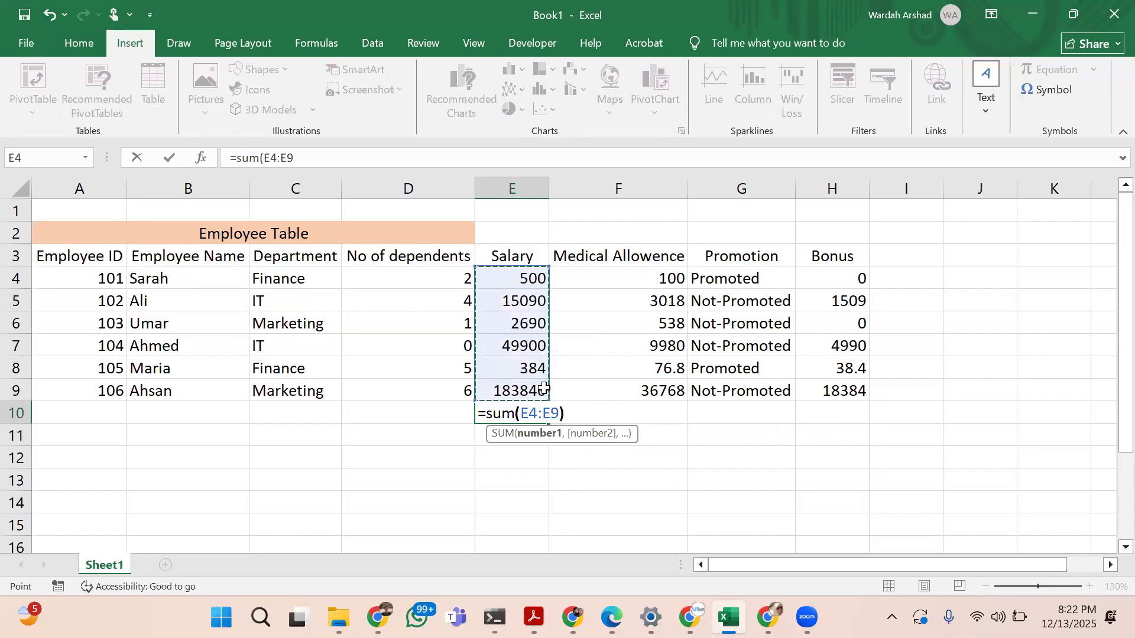
key(Return)
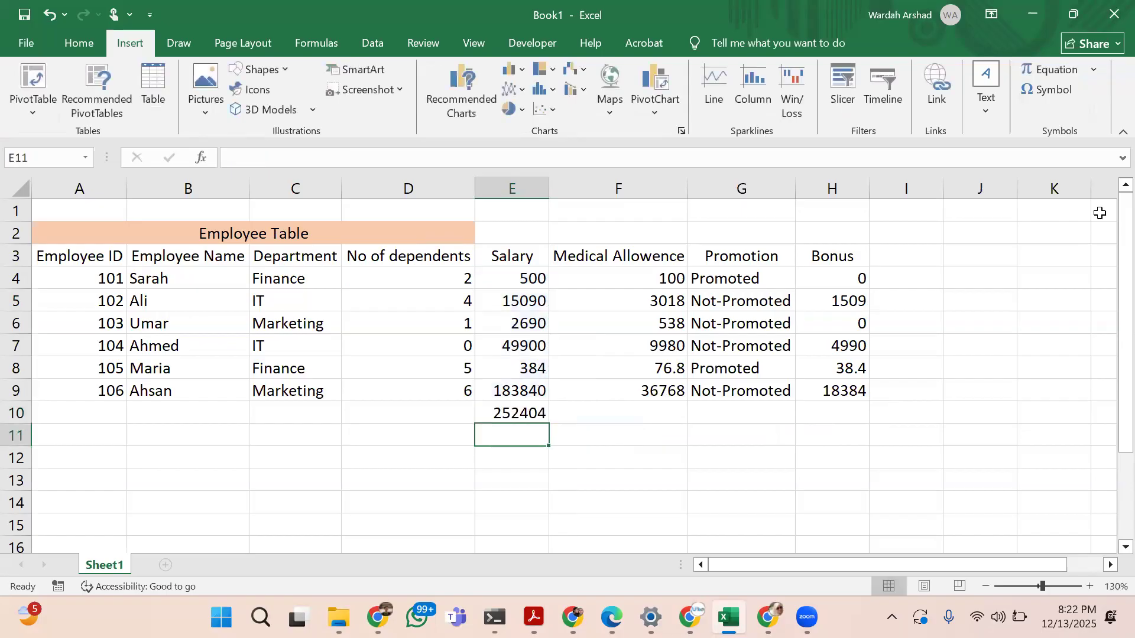
Add the column header Total Salary in I3, beside the Bonus header
click(917, 278)
key(Up)
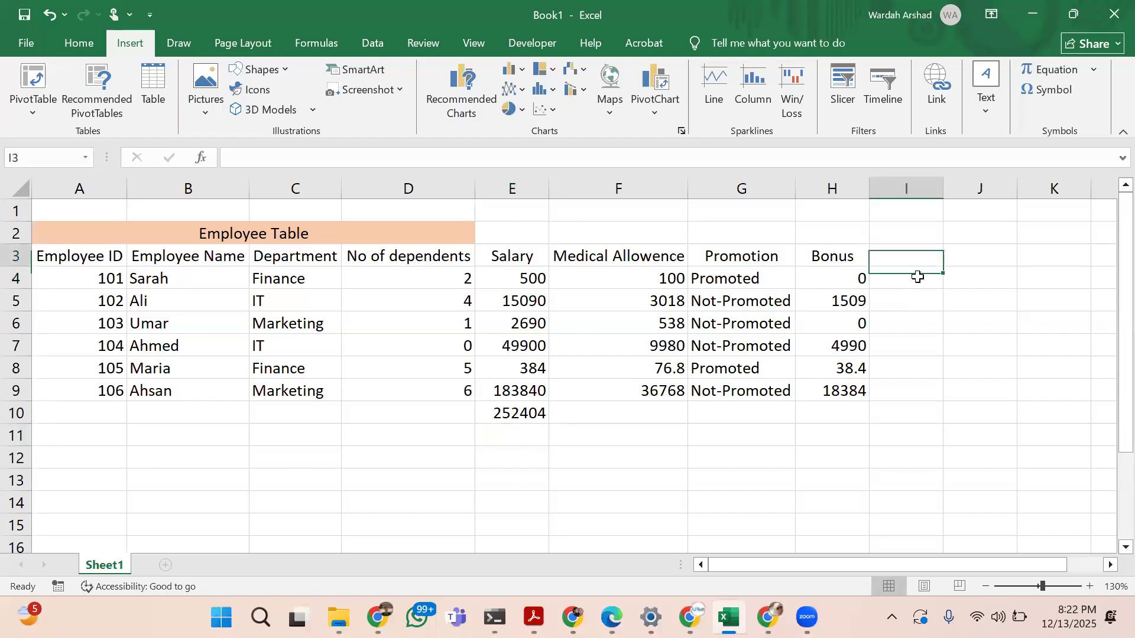
text(Tot)
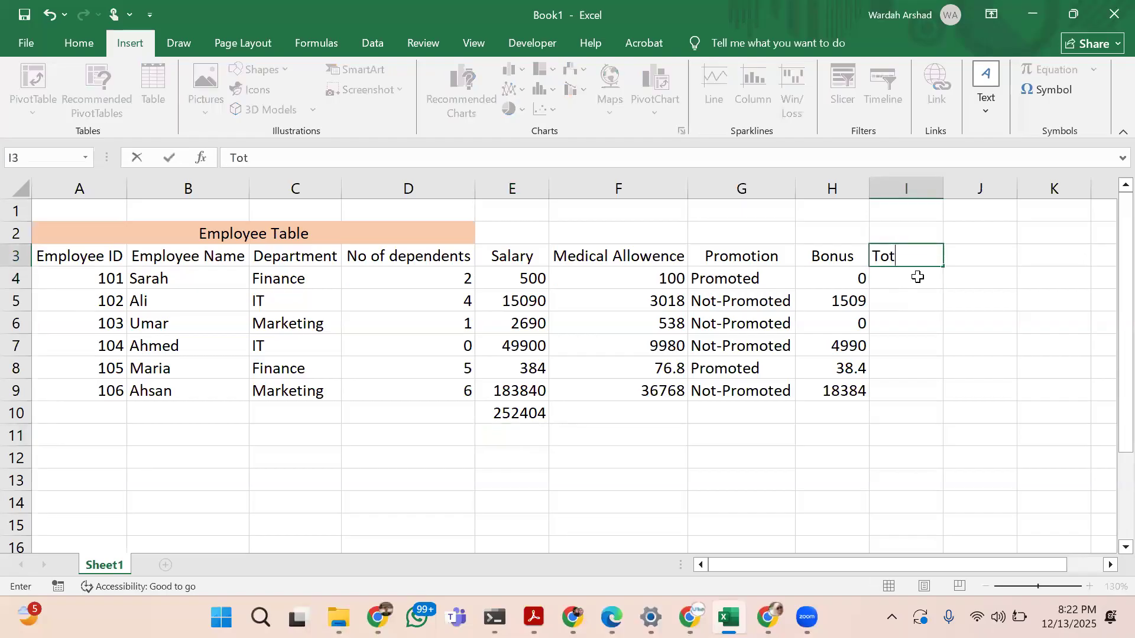
text(al Salary)
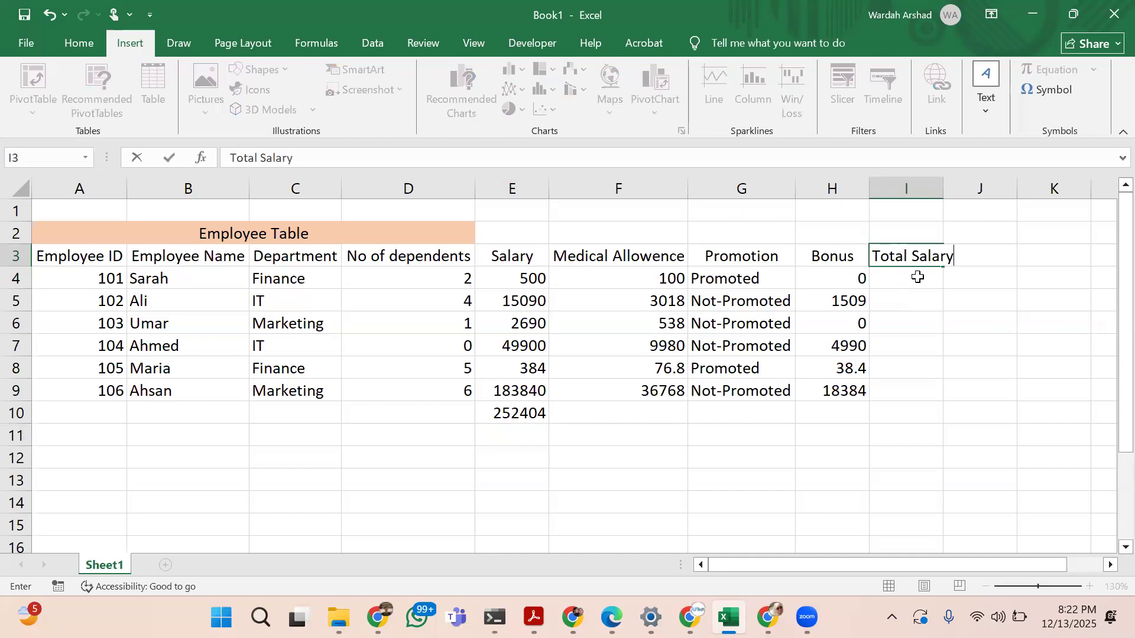
key(Return)
Add up salary, medical allowance and bonus in I4 with the formula =SUM(E4,F4,H4)
text(=sum)
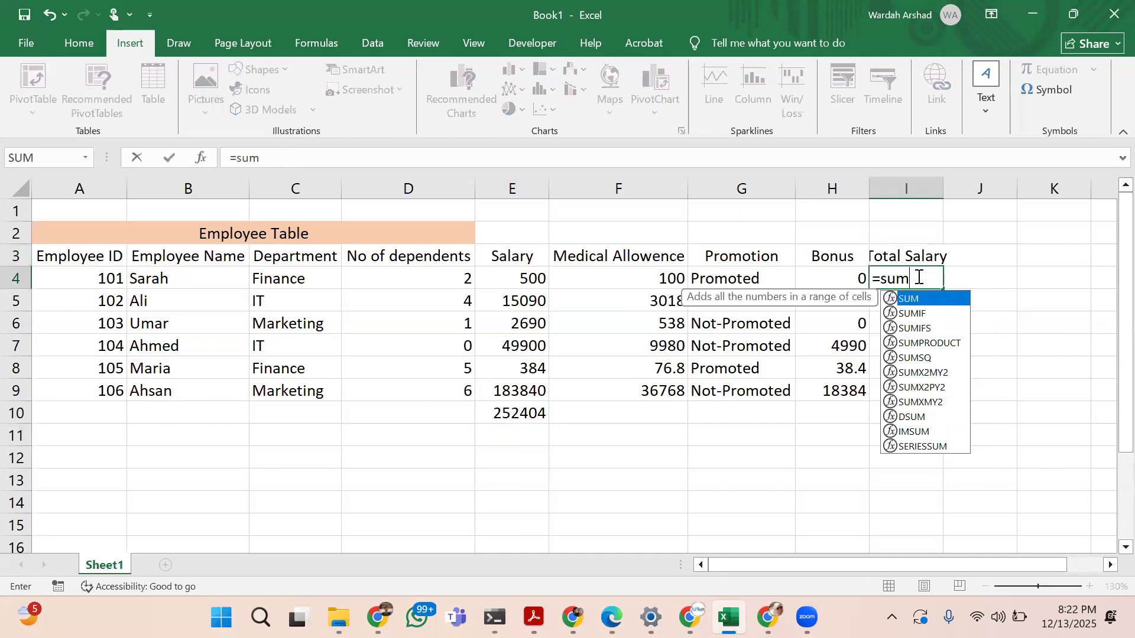
text(()
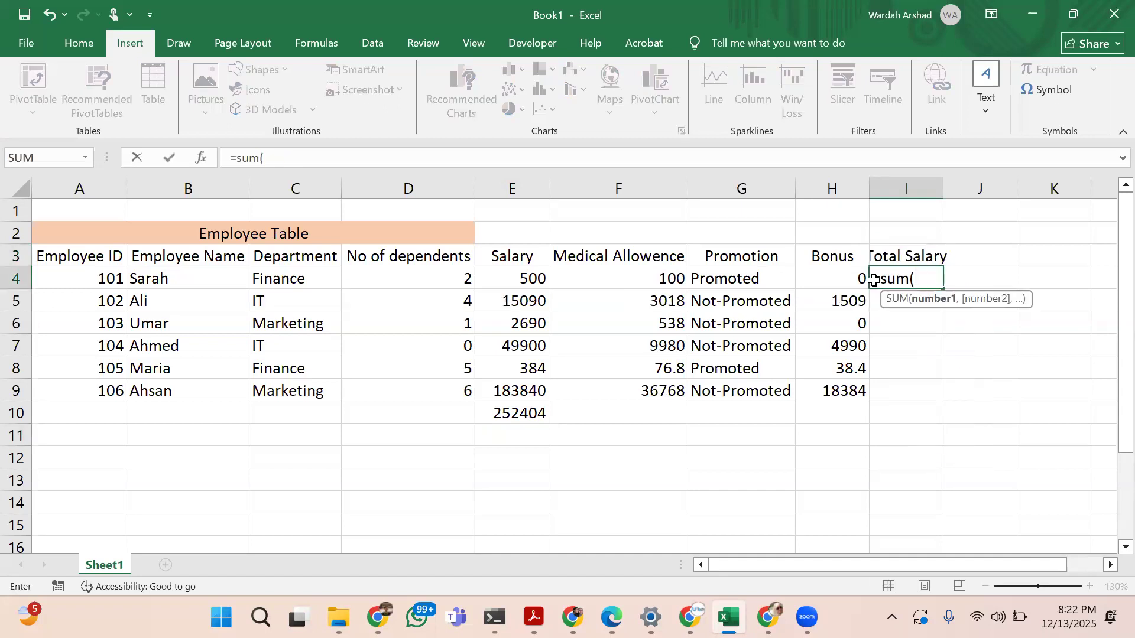
click(522, 277)
text(,)
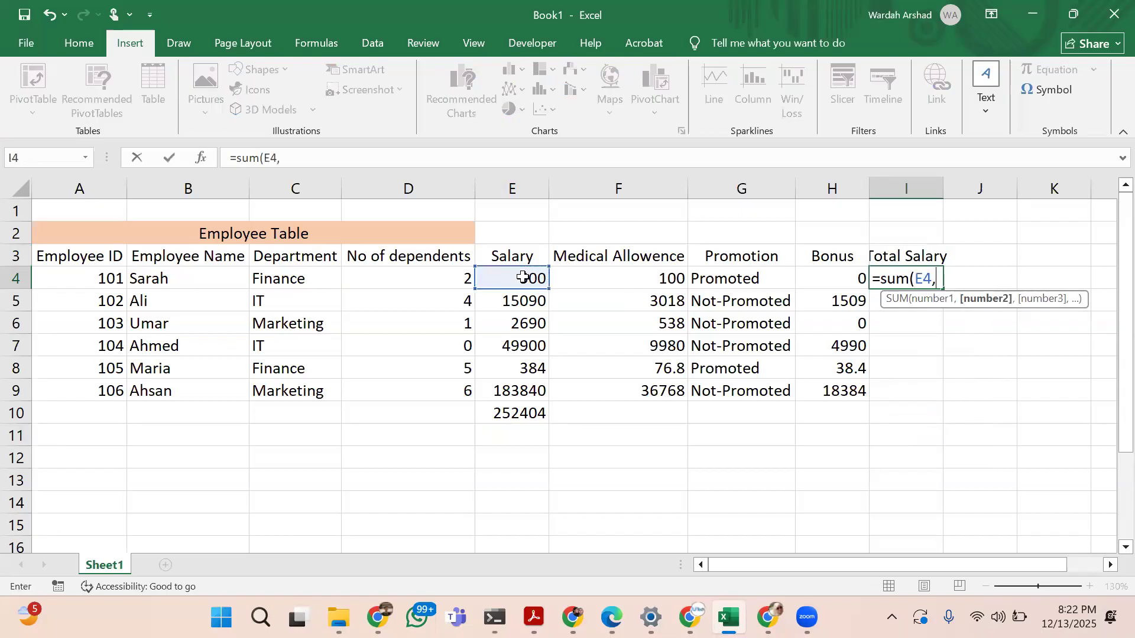
click(677, 283)
text(,)
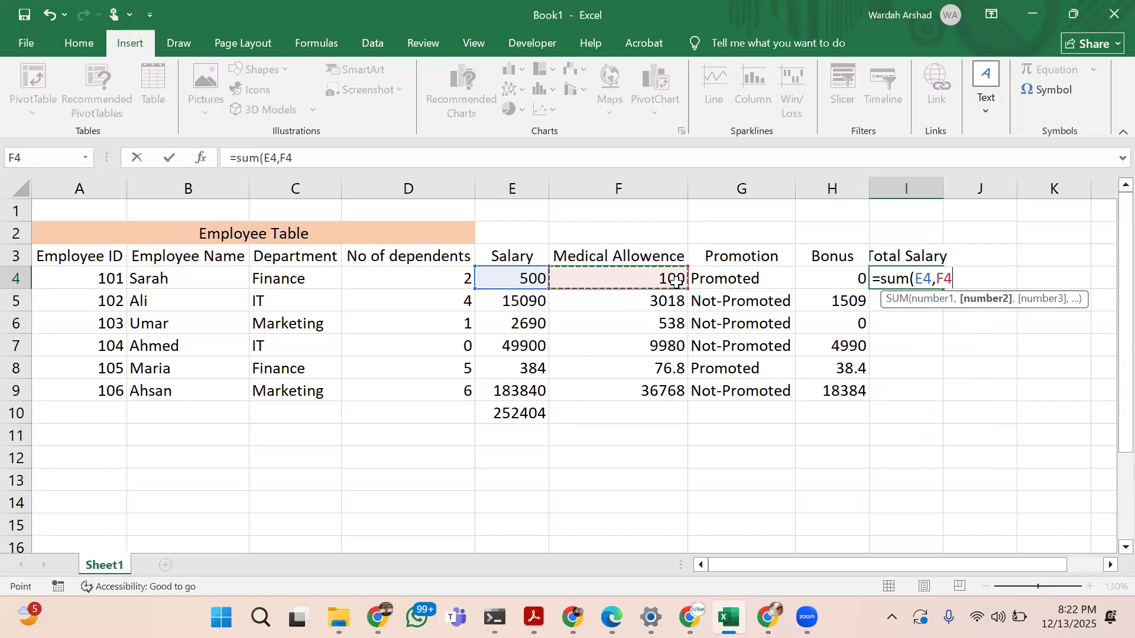
click(838, 276)
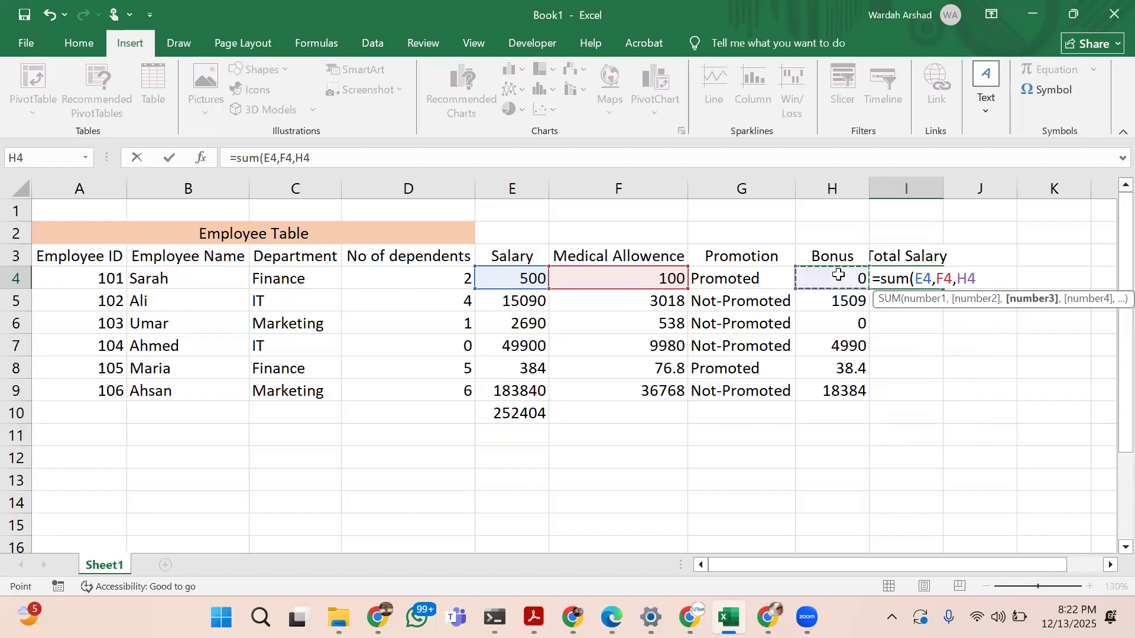
text())
key(ctrl+Return)
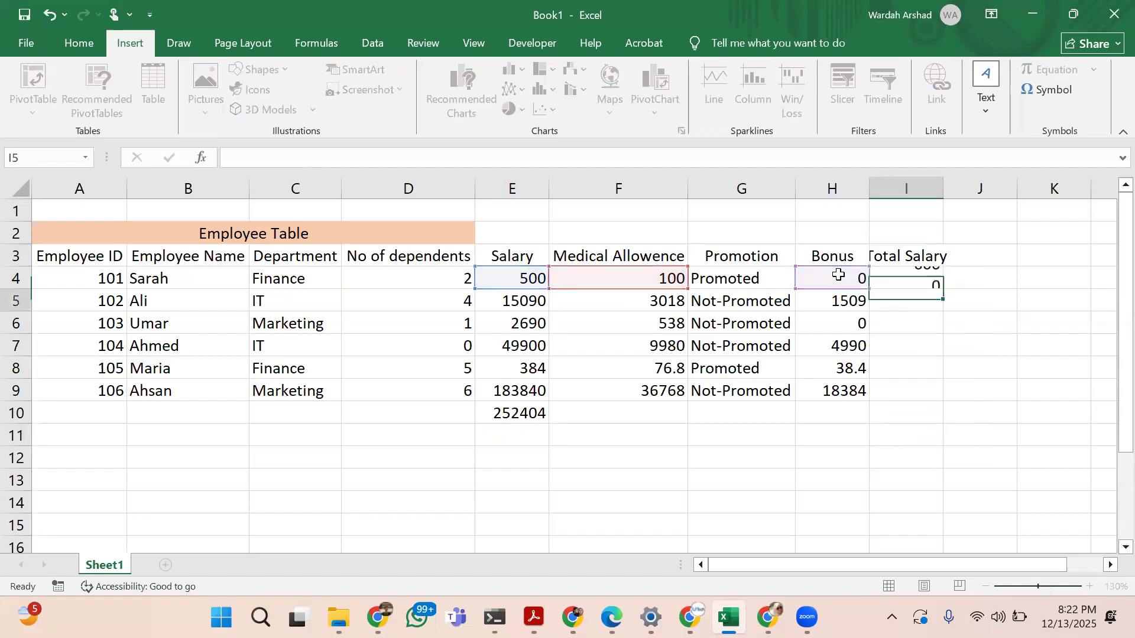
Fill the Total Salary formula from I4 down to I9 and widen column I to fit its header
drag(942, 289, 939, 405)
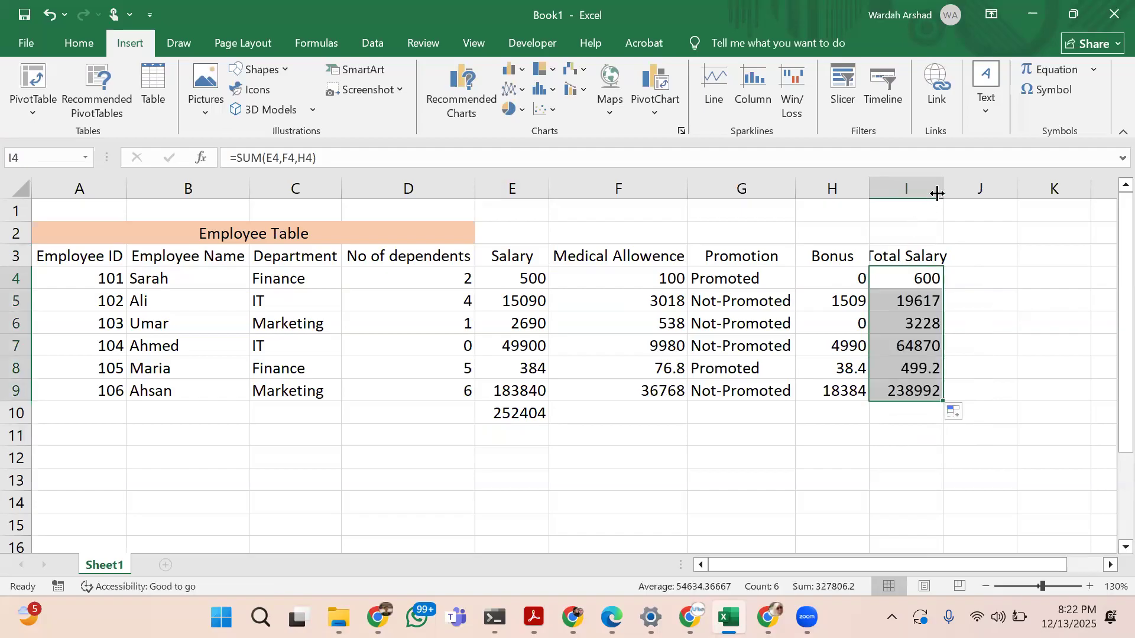
drag(943, 185, 971, 185)
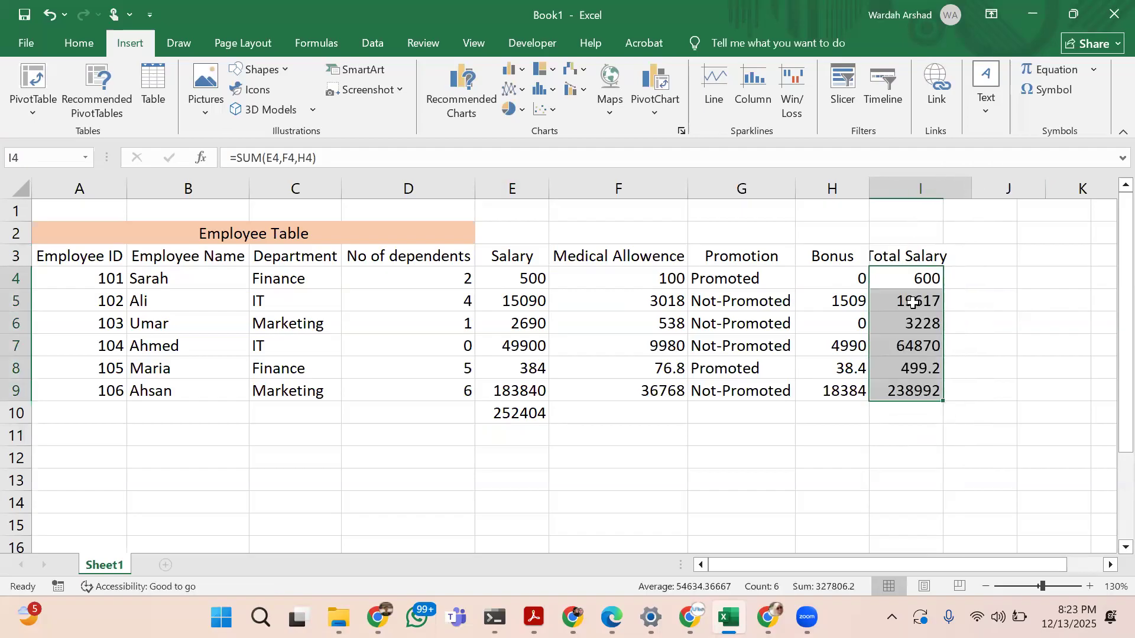
click(930, 301)
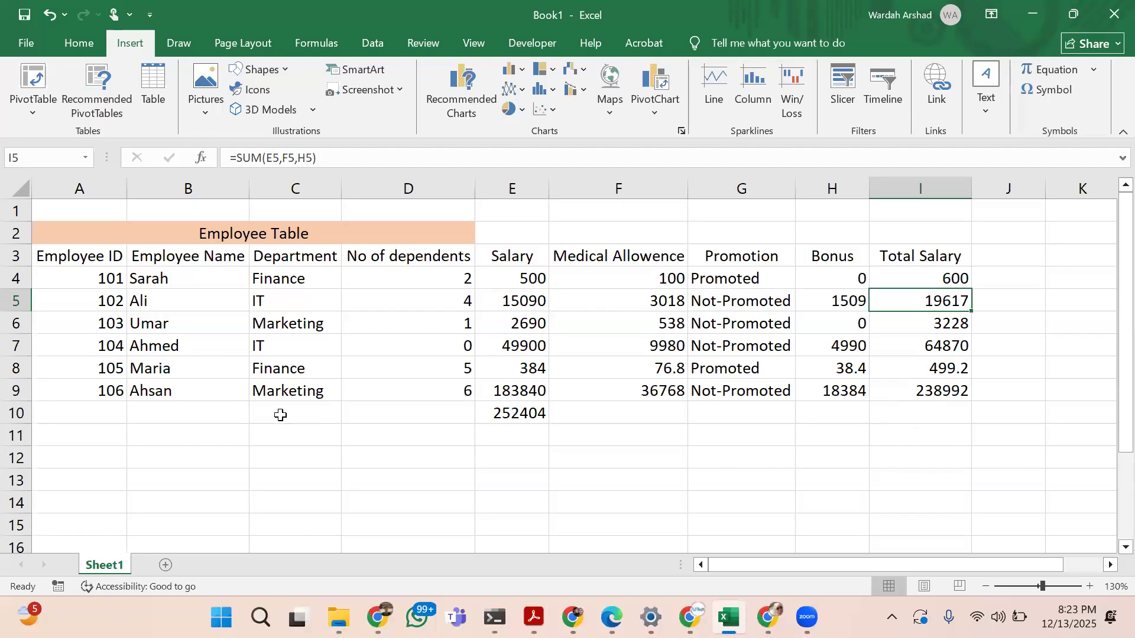
Enter the formula =COUNT(B4:B9) in B10 below the Employee Name column
click(165, 415)
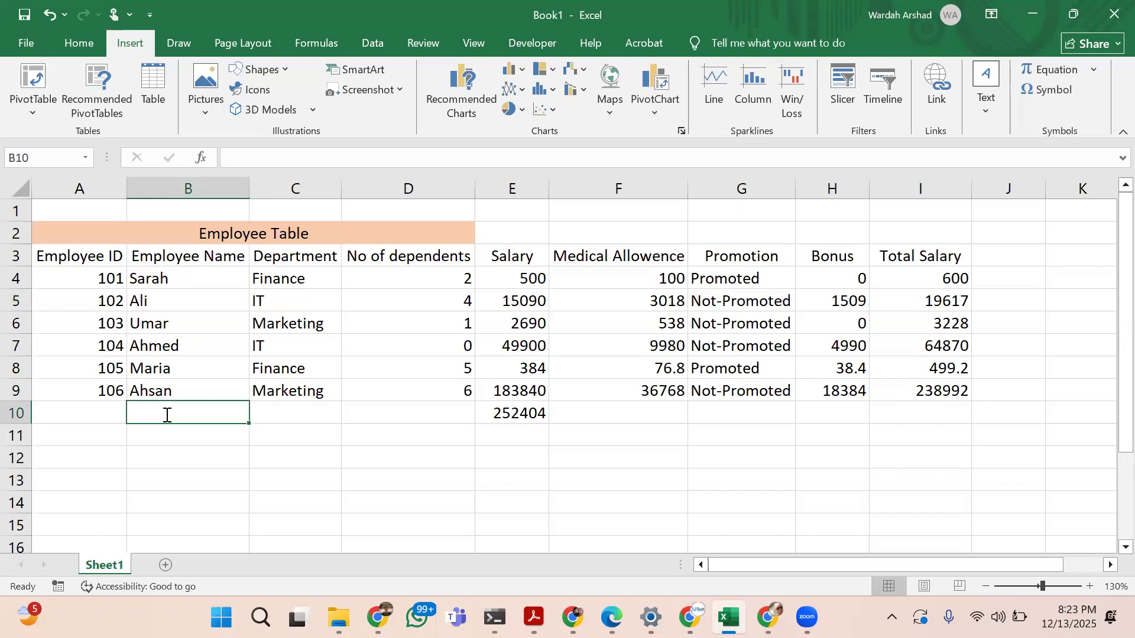
text(=count)
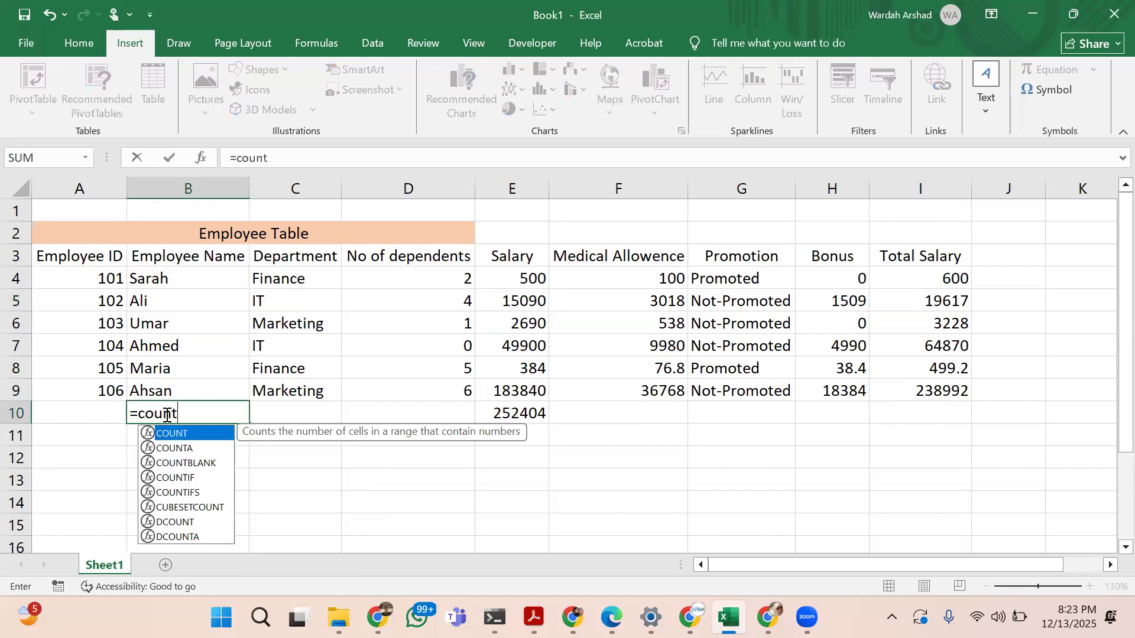
text(()
click(188, 278)
drag(184, 346, 186, 388)
text())
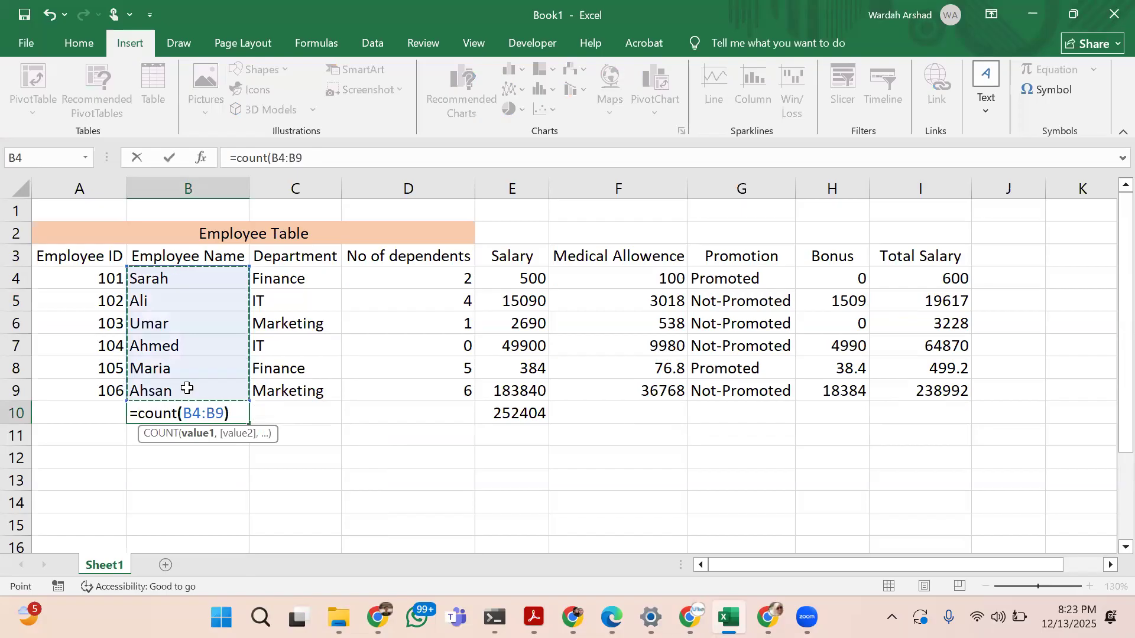
key(Return)
key(Up)
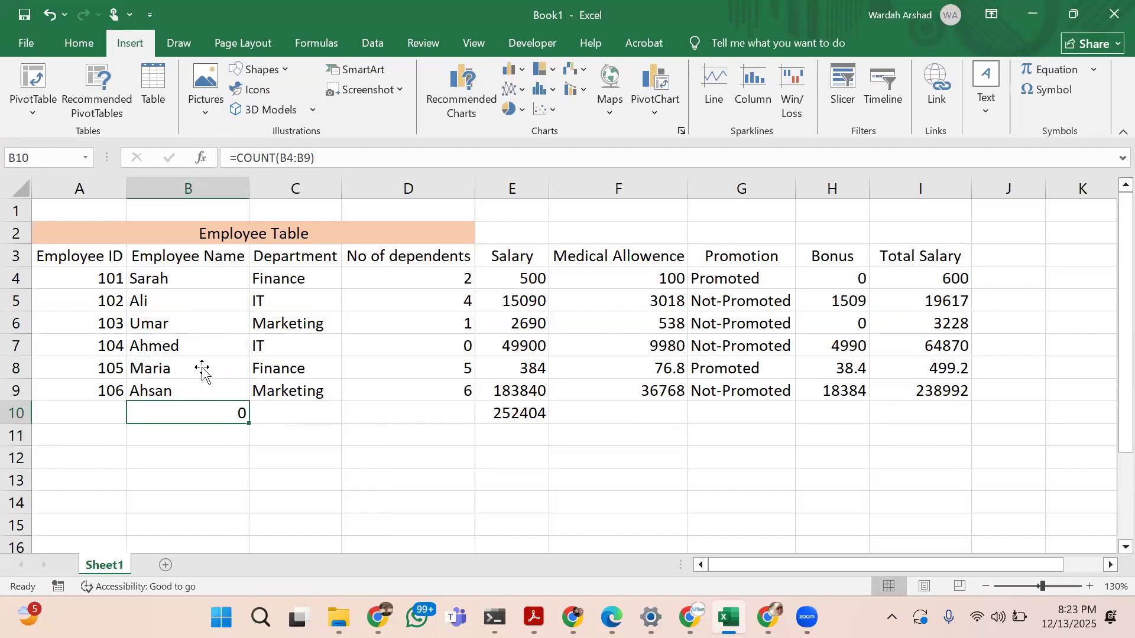
Count the employee IDs in A10 with the formula =COUNT(A4:A9)
click(110, 409)
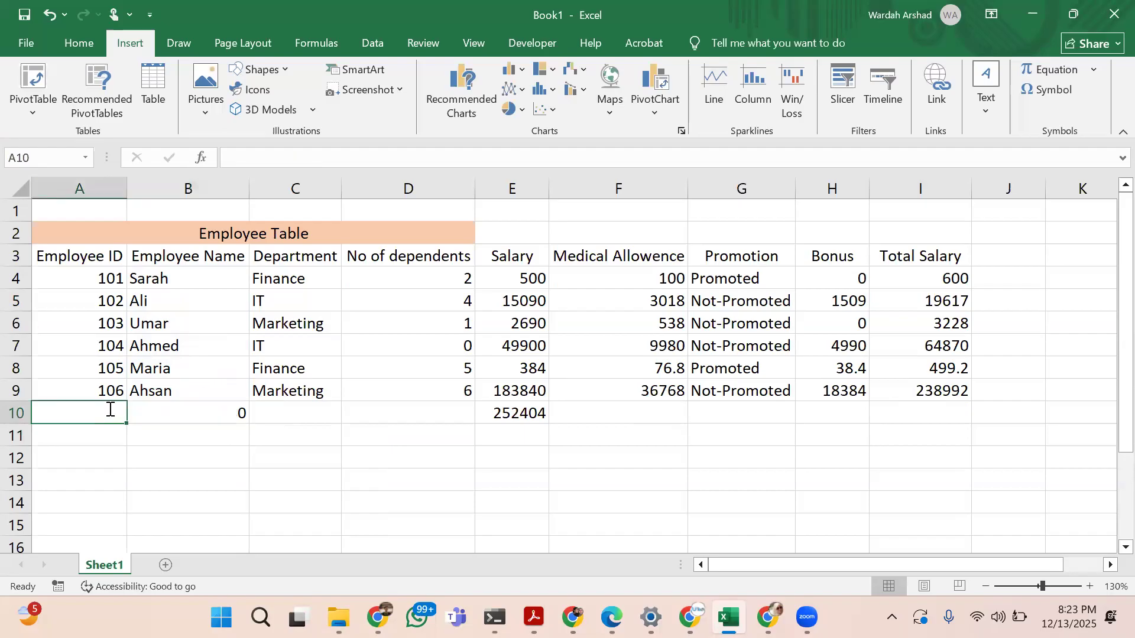
text(=count)
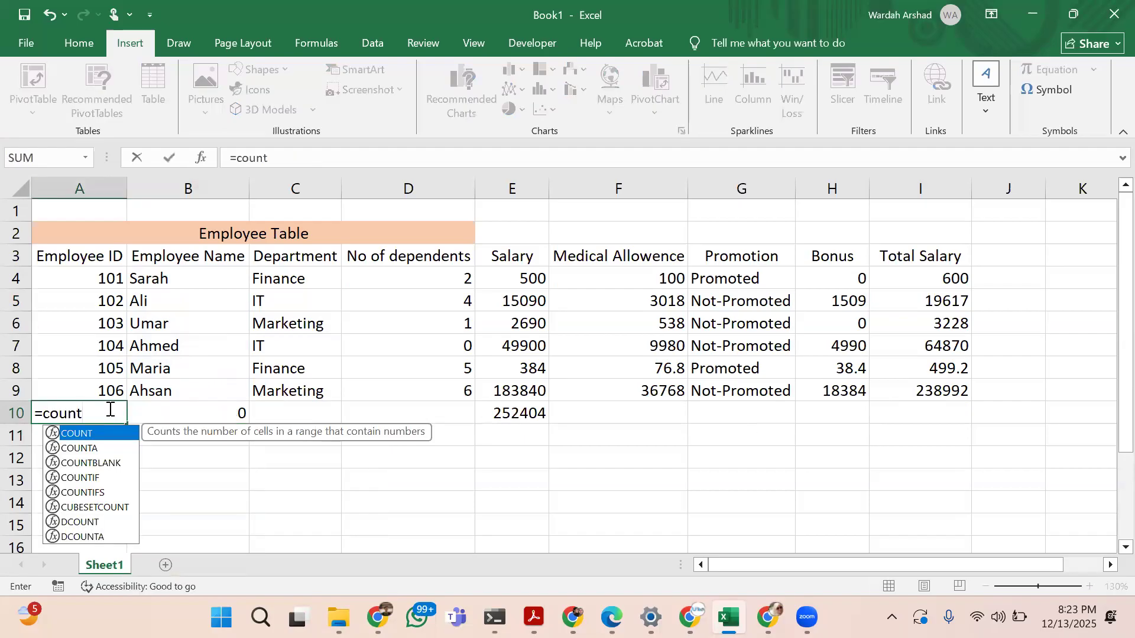
text(()
drag(105, 280, 101, 388)
text())
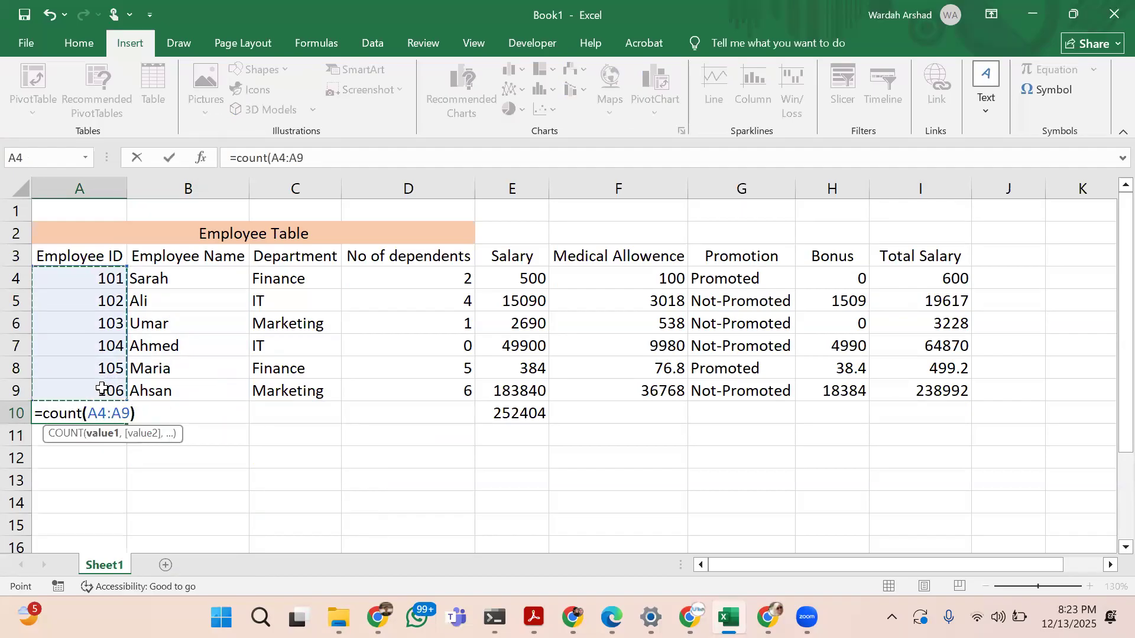
key(ctrl+Return)
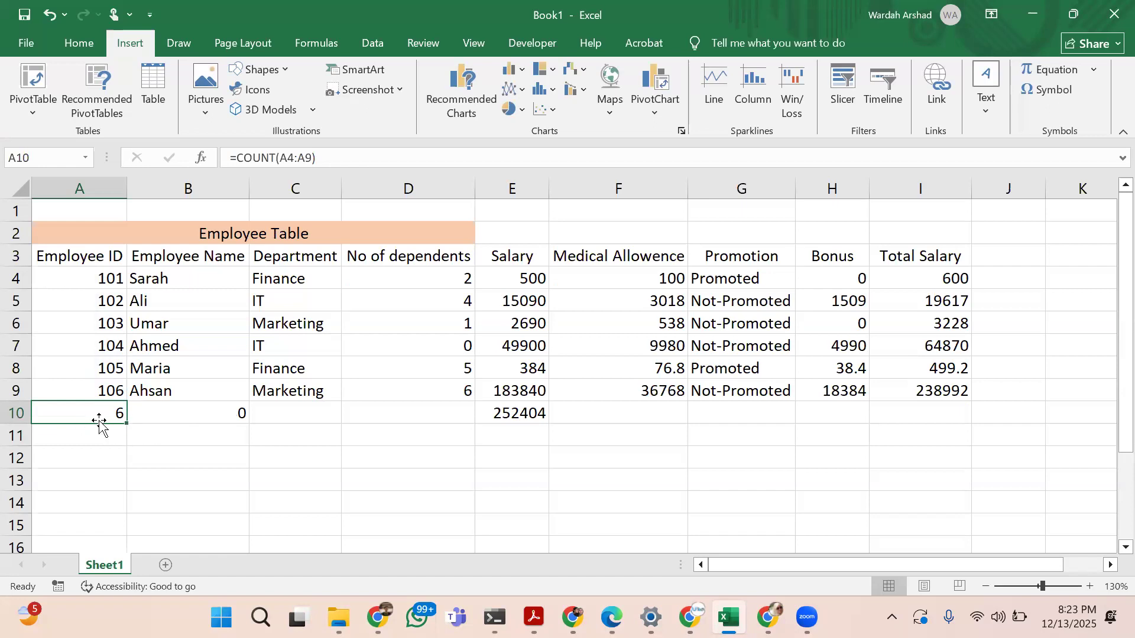
Shade the Total Salary results in I4:I9 with the same light orange fill as the table title
click(932, 301)
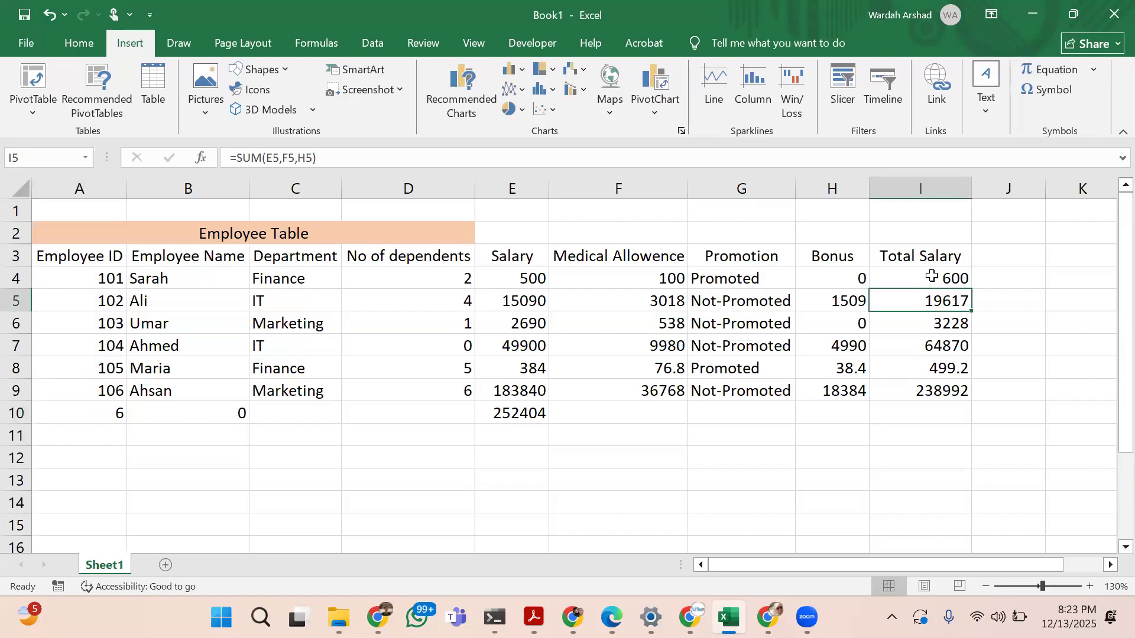
click(82, 45)
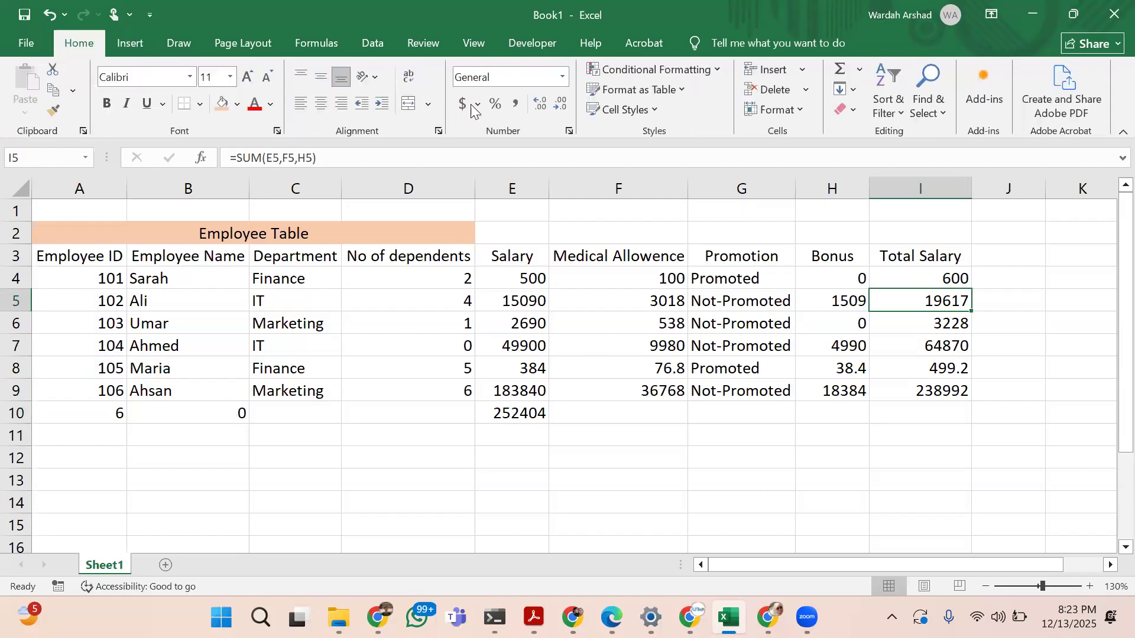
drag(921, 279, 916, 385)
click(220, 105)
Apply the light orange fill to the salary sum in E10 and the COUNT results in A10:B10
click(535, 413)
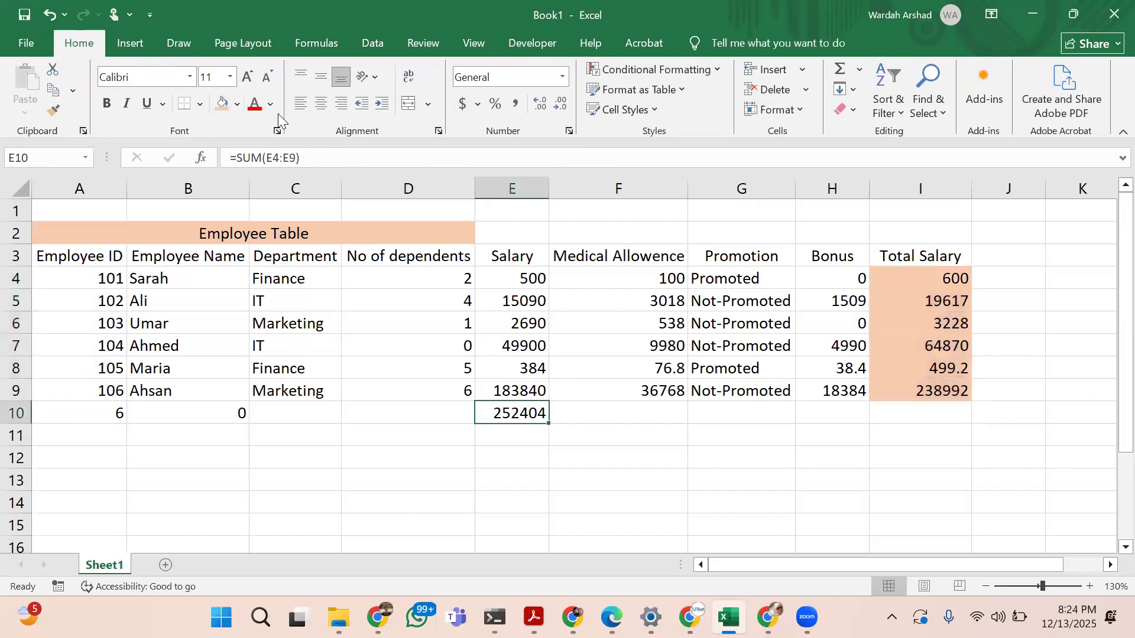
click(223, 104)
drag(106, 408, 214, 424)
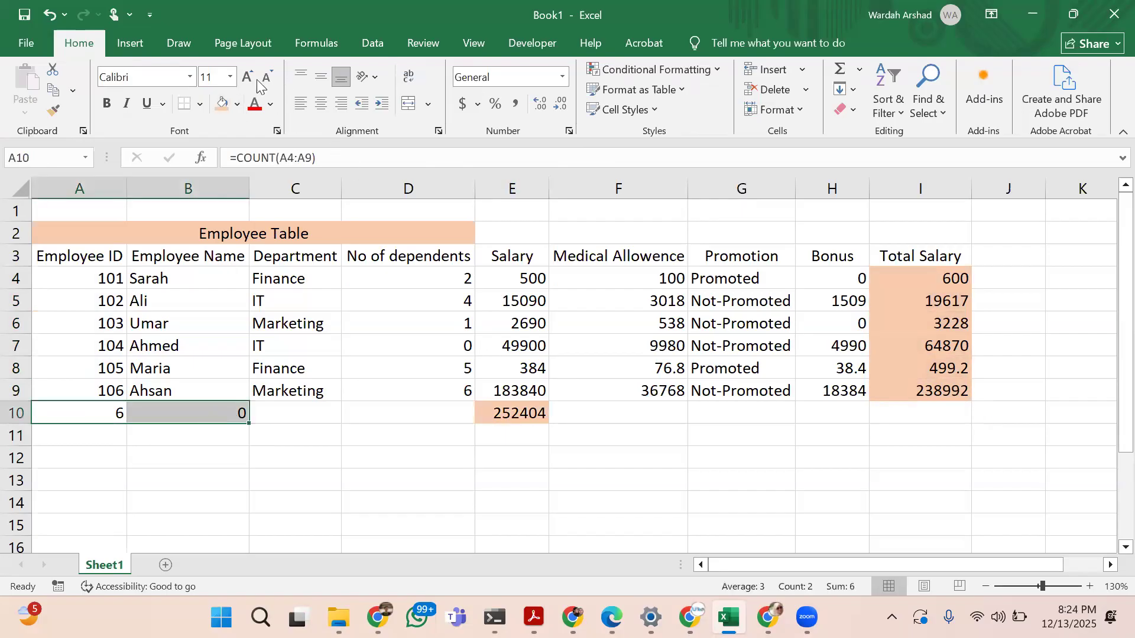
click(221, 103)
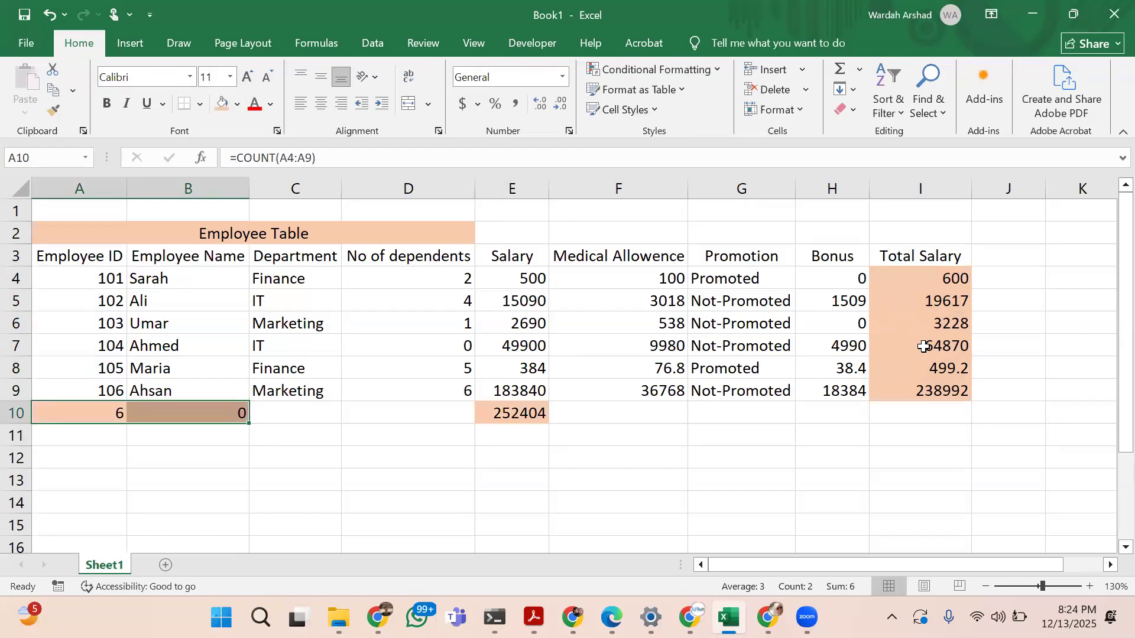
Try to replace COUNT with COUNTA in the B10 formula below the Employee Name column
click(901, 351)
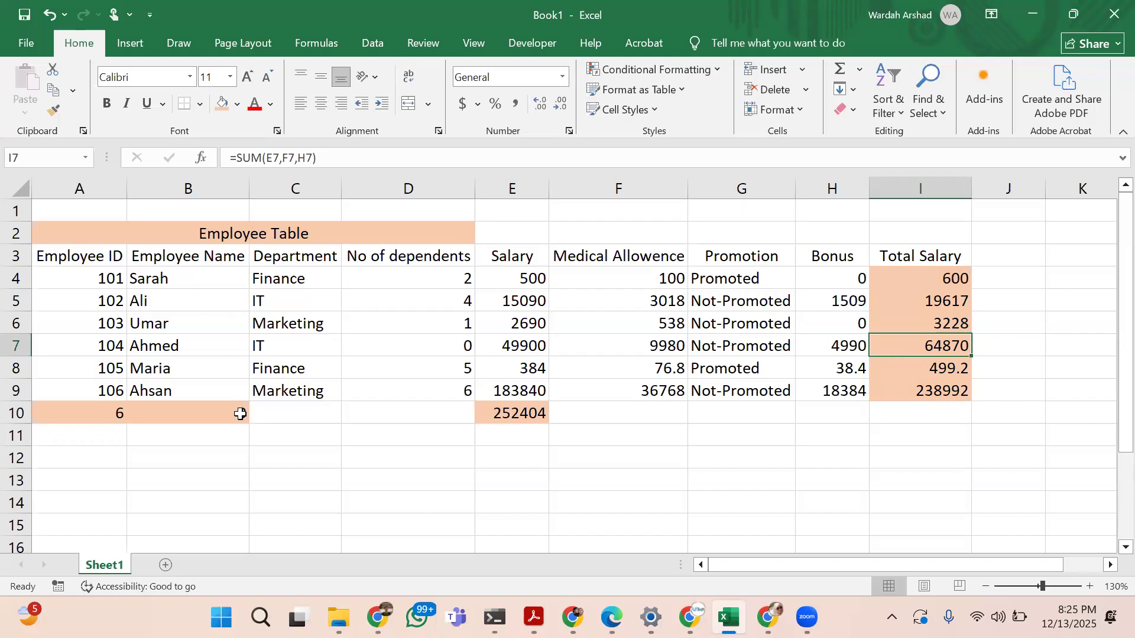
click(219, 399)
click(219, 404)
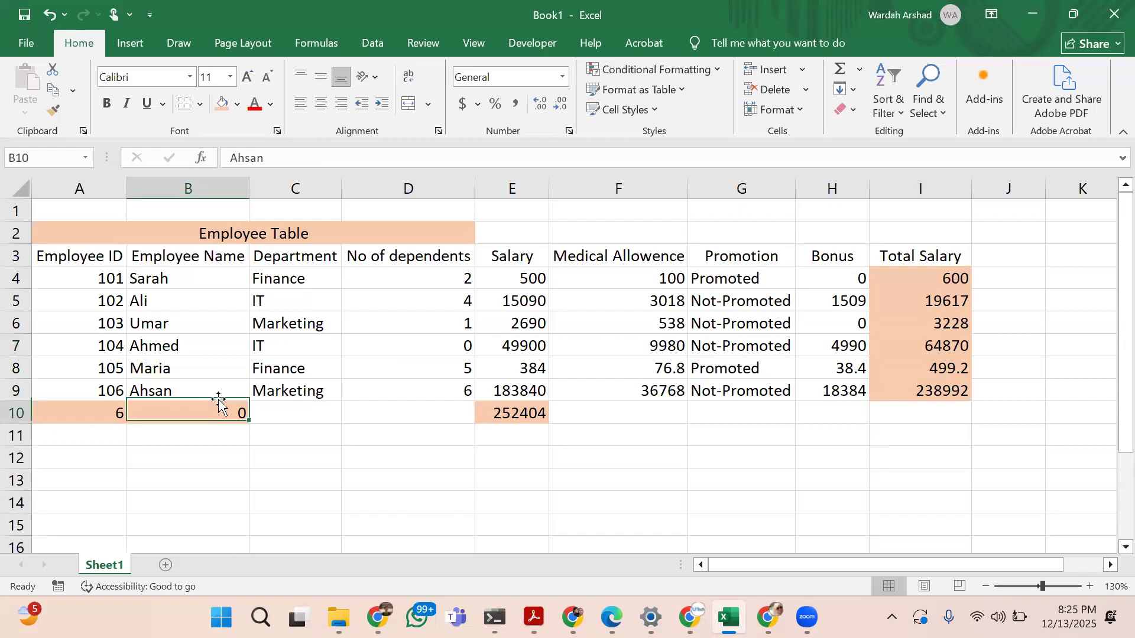
click(277, 157)
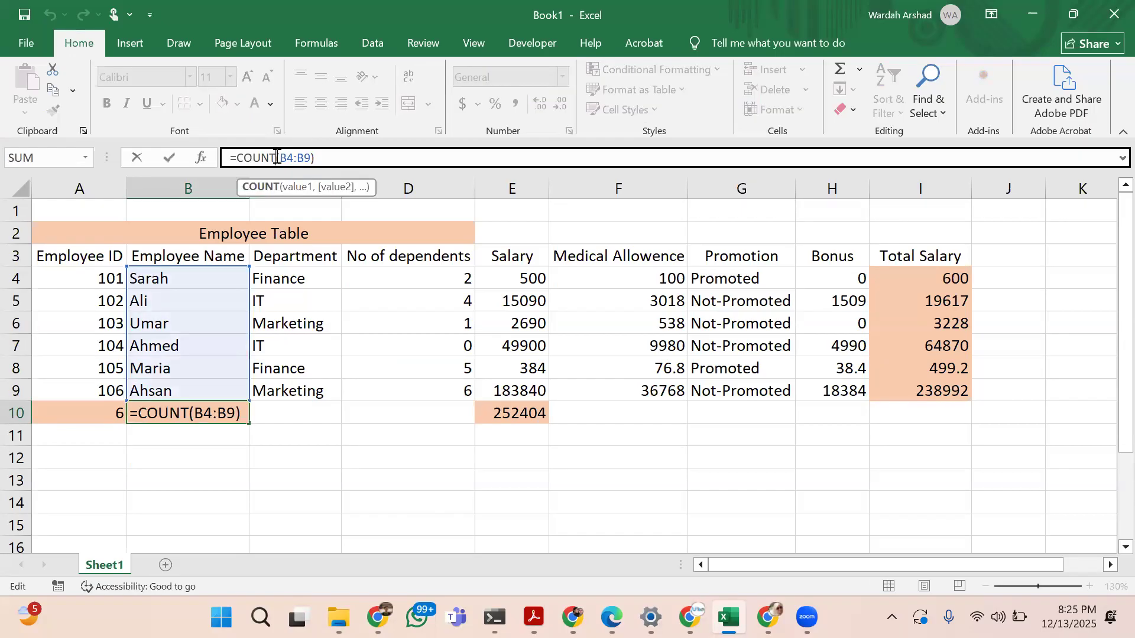
text(A)
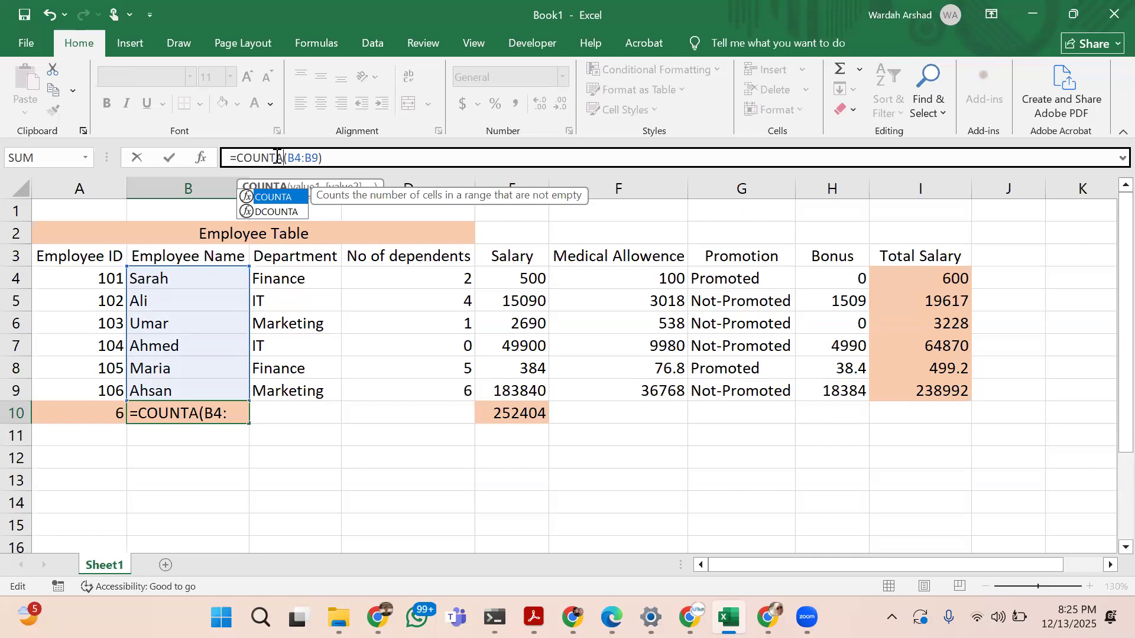
key(BackSpace)
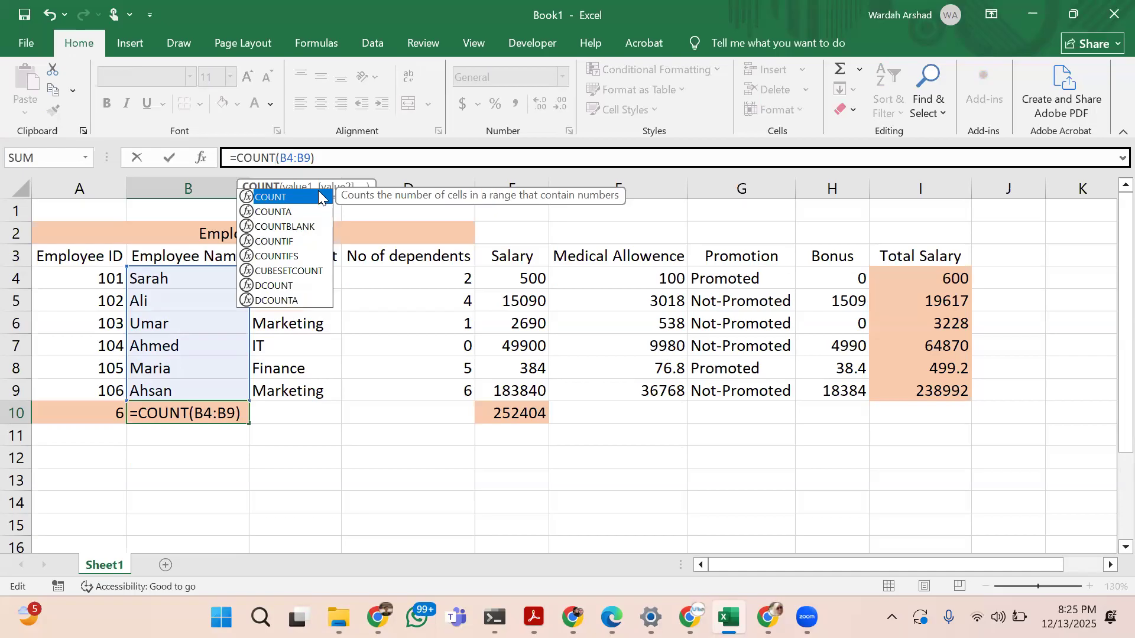
click(301, 212)
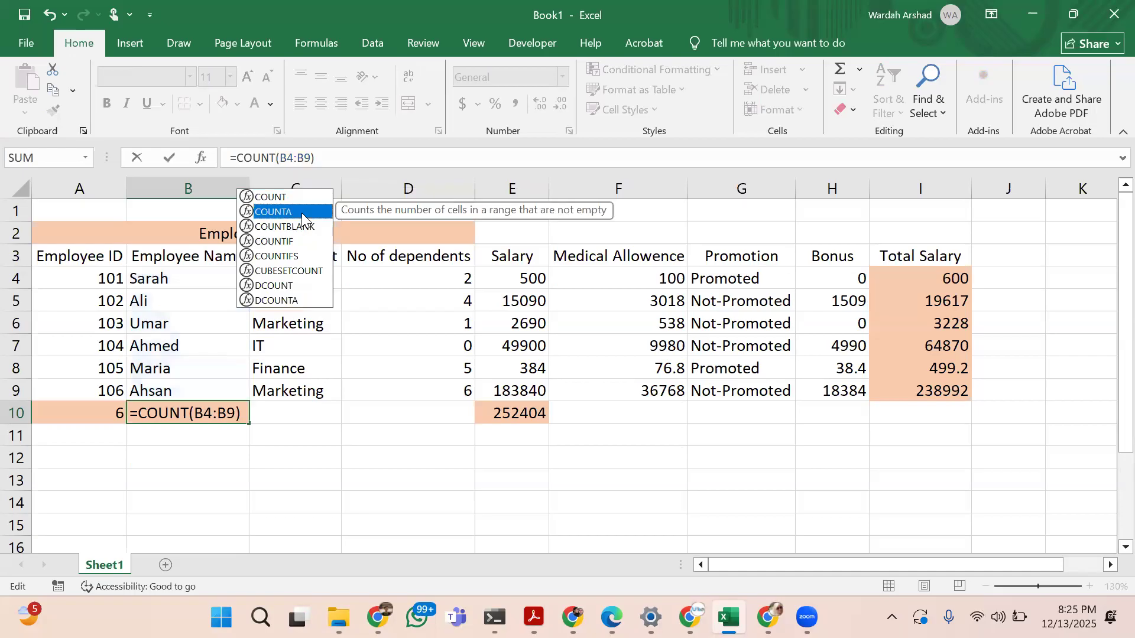
key(Return)
key(Up)
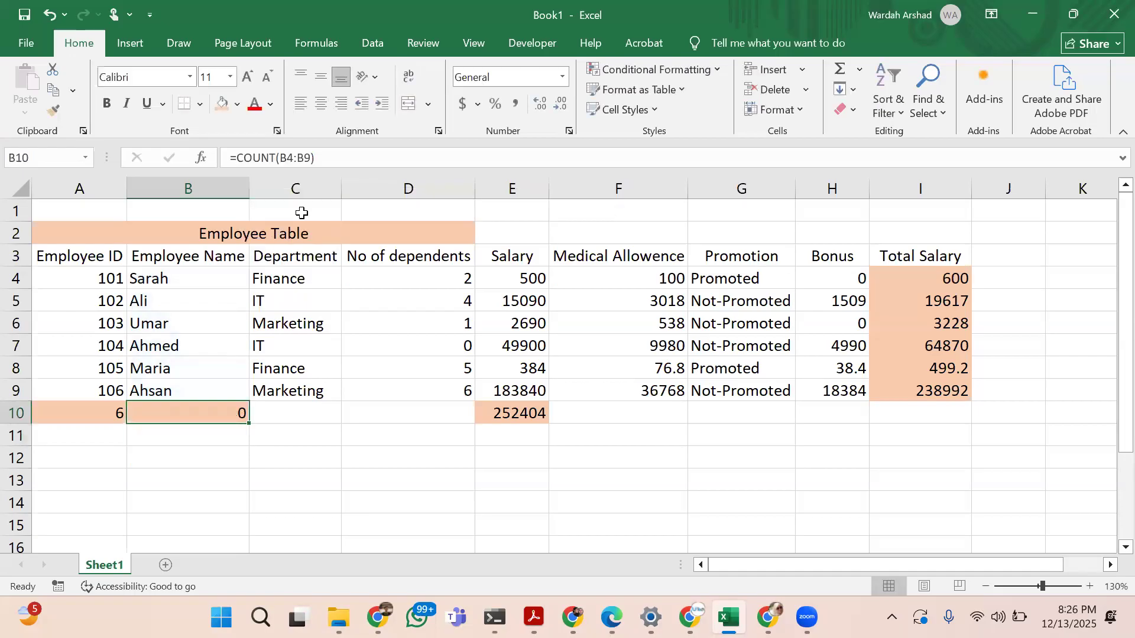
Change the formula in B10 to =COUNTA(B4:B9) so that it counts the text entries
click(276, 157)
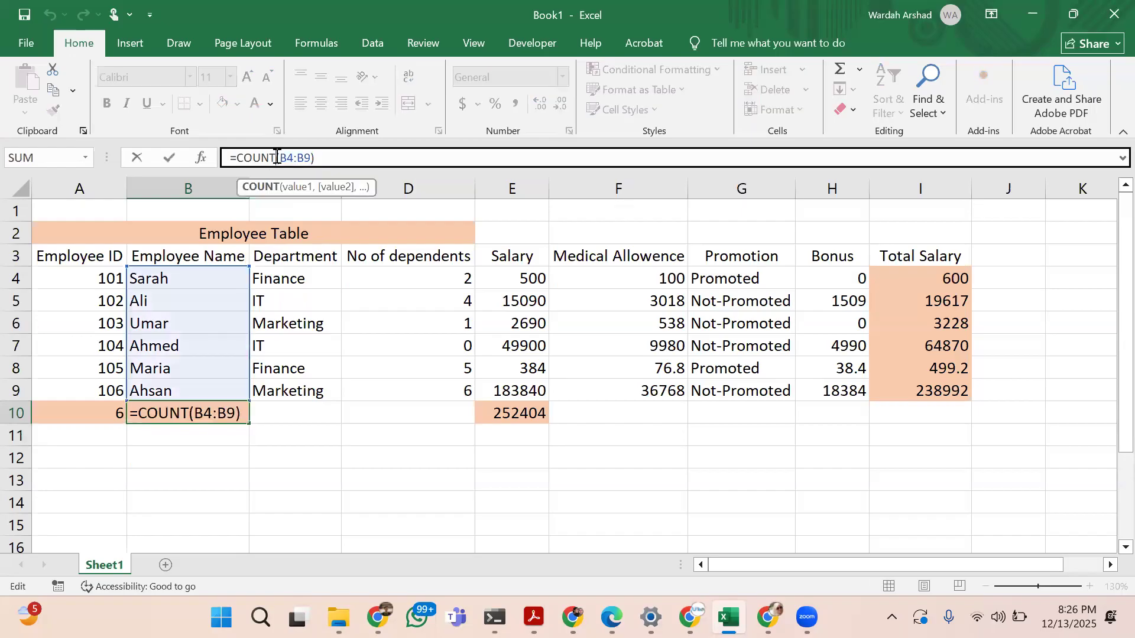
text(A)
key(Return)
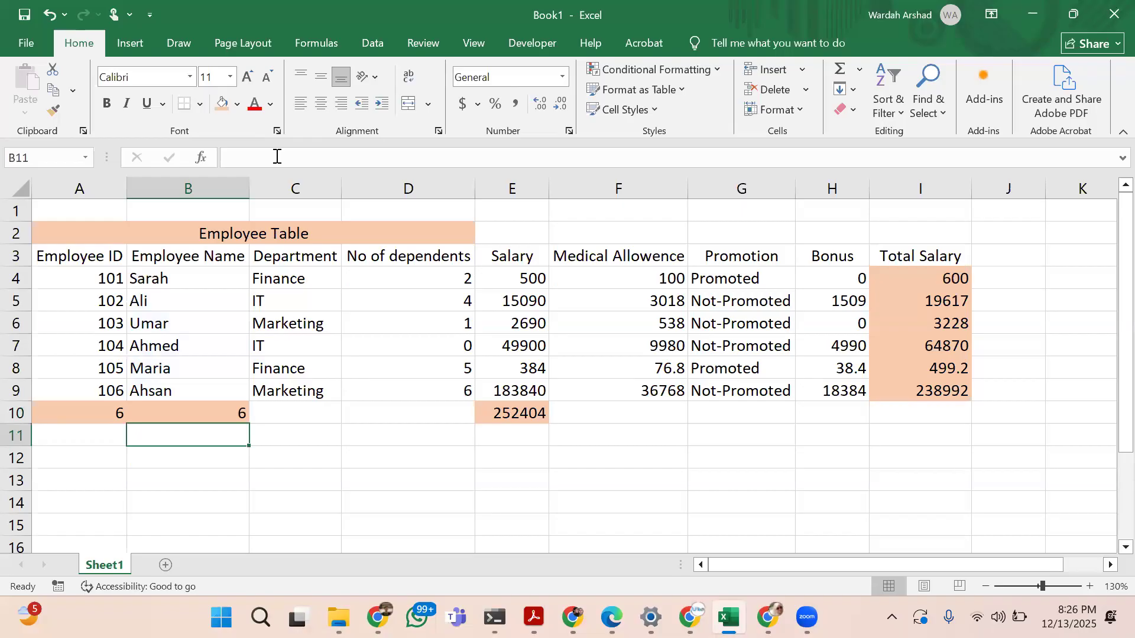
key(Up)
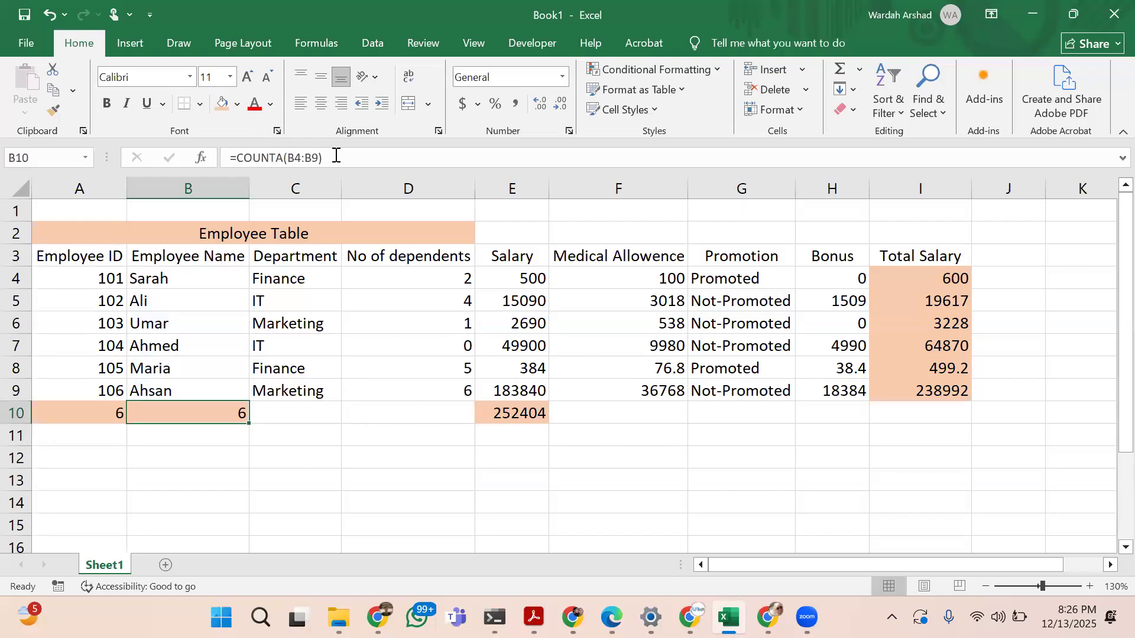
Compare the COUNTA formula in B10 with the COUNT formula in A10 and the employee ID range A4:A9
click(335, 156)
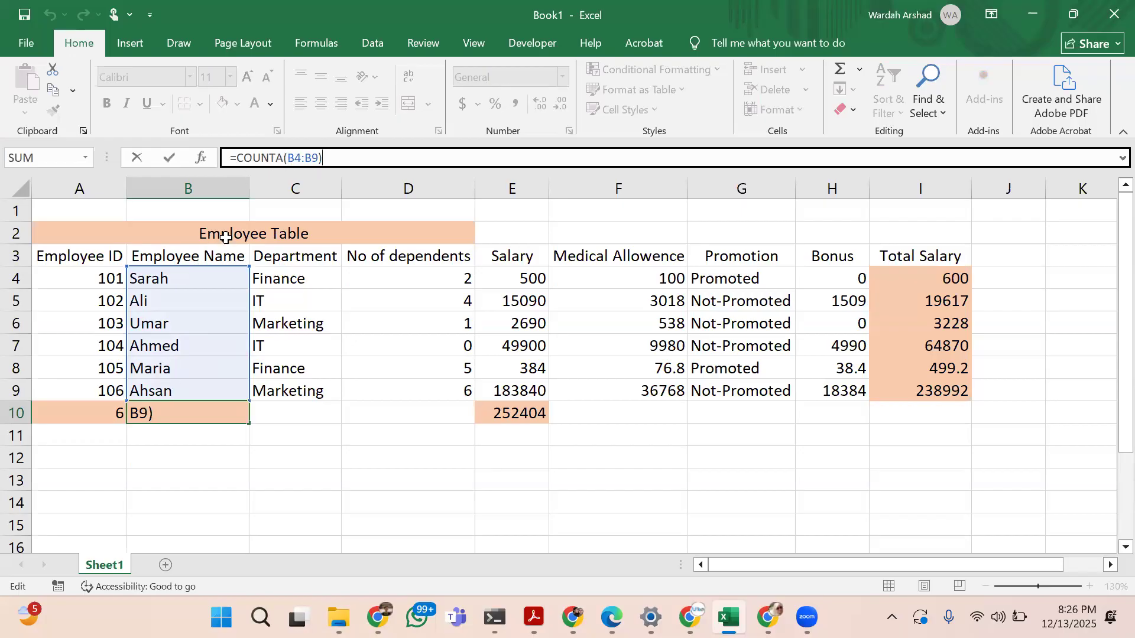
click(206, 459)
click(218, 416)
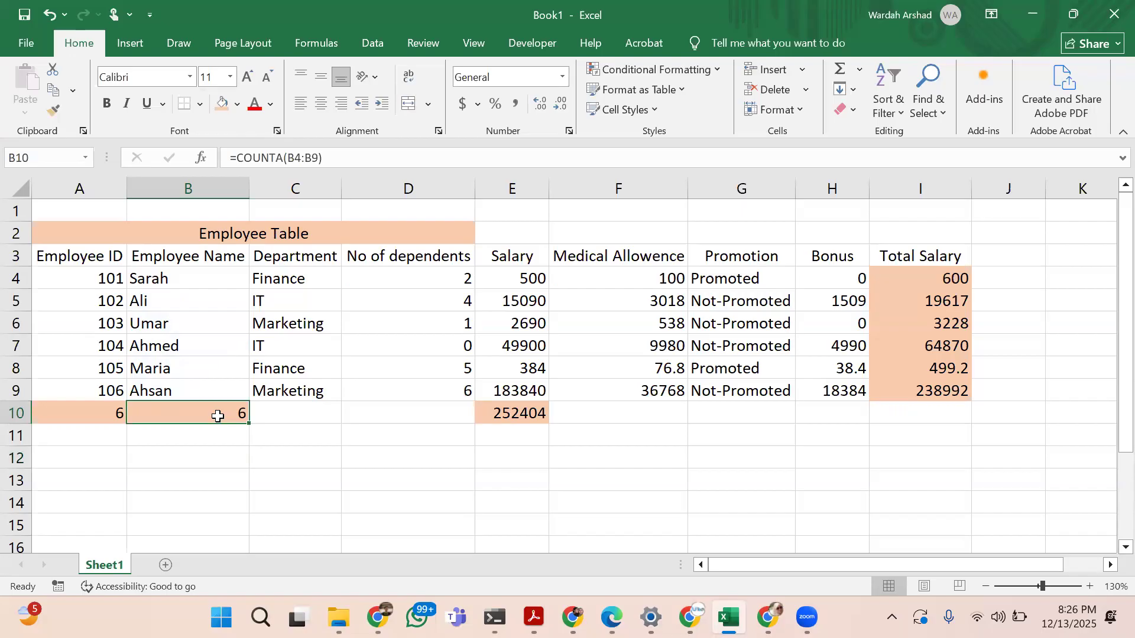
click(97, 411)
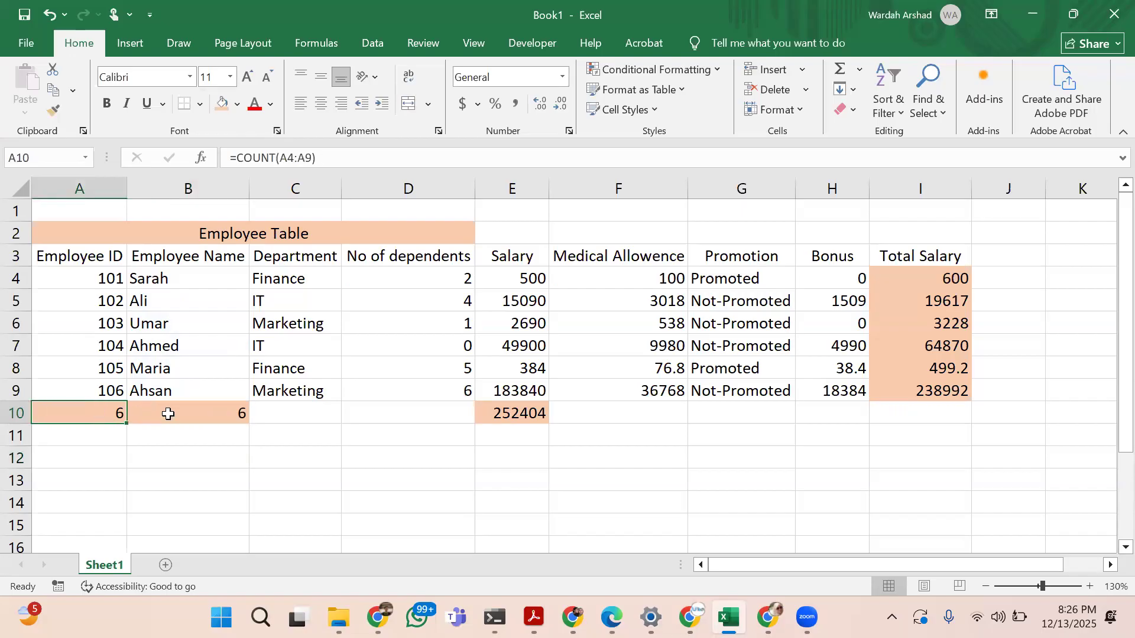
click(168, 414)
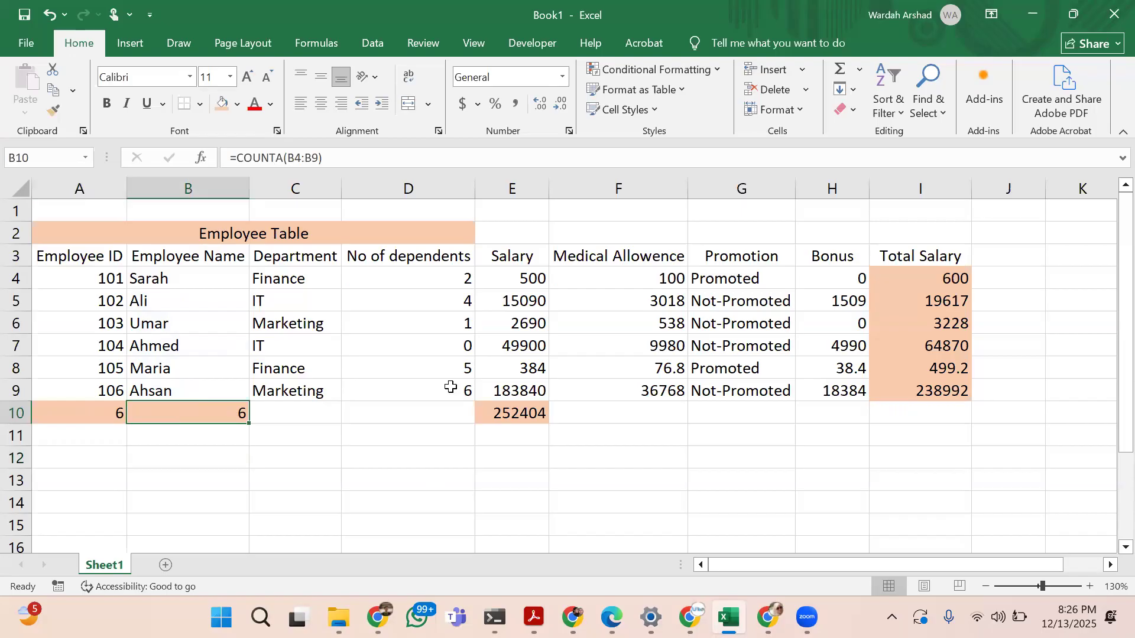
click(94, 413)
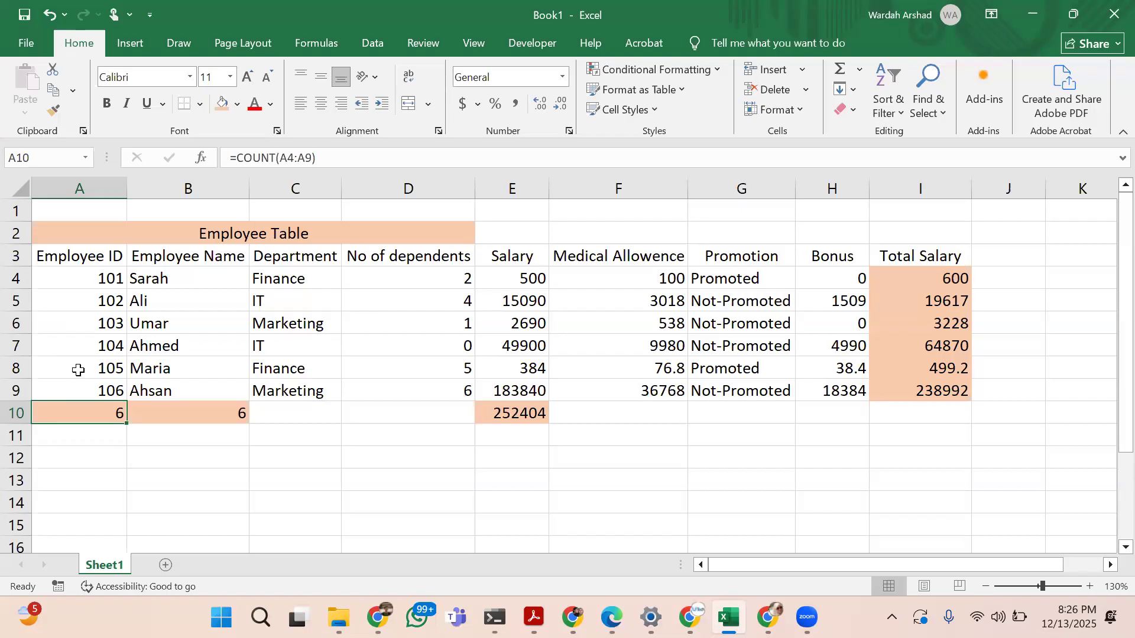
drag(79, 281, 80, 385)
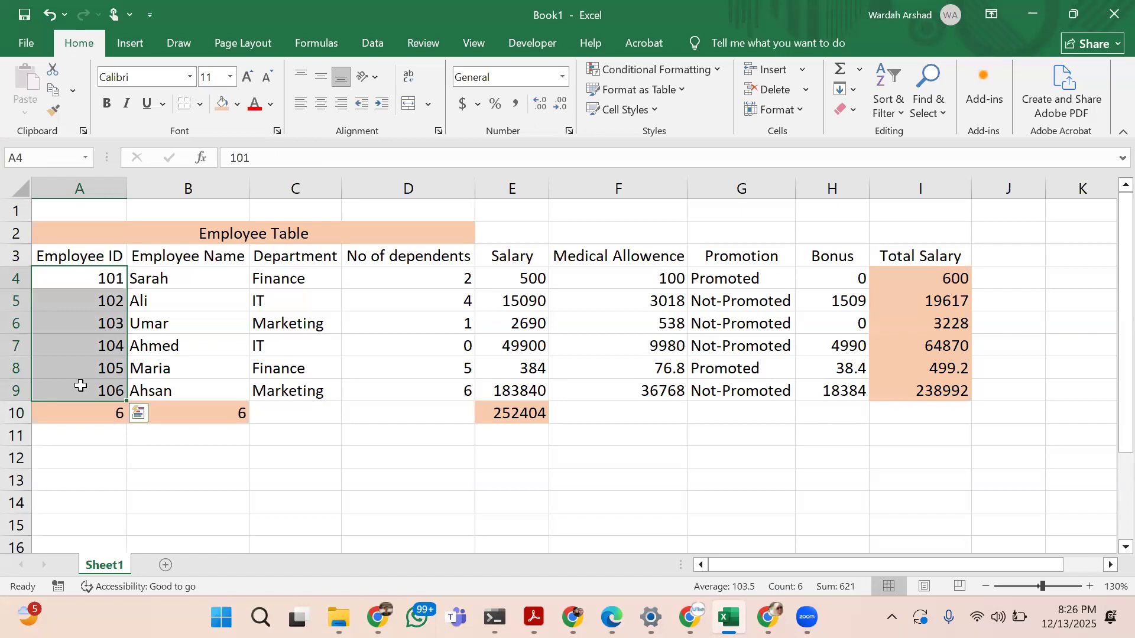
Count the salaries in E12 with the formula =COUNT(E4:E9)
click(506, 458)
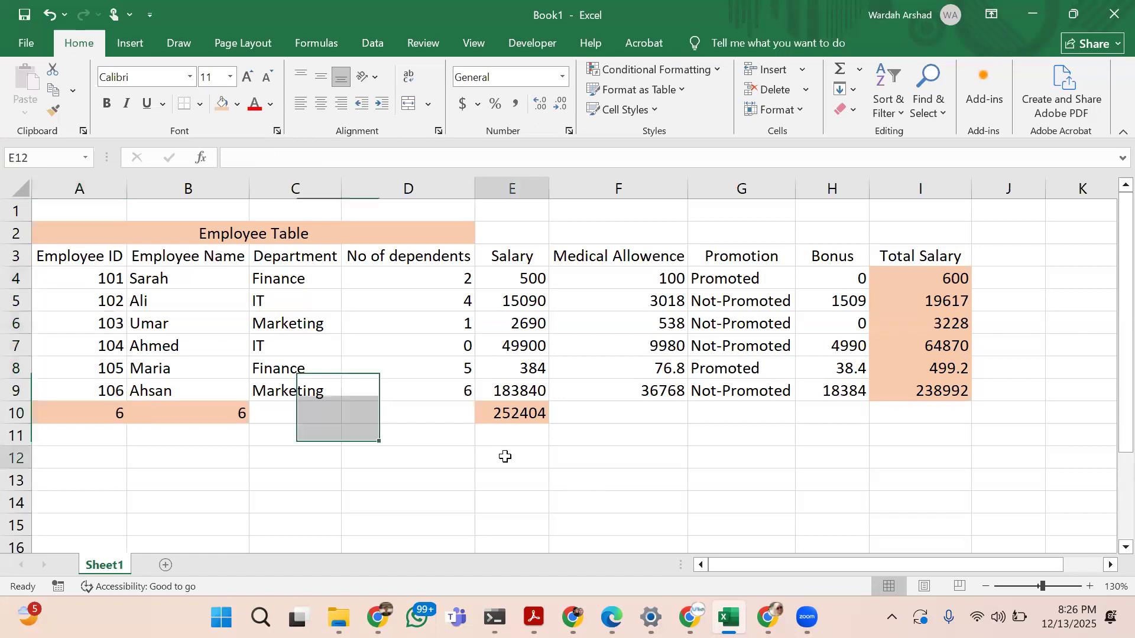
text(=coun)
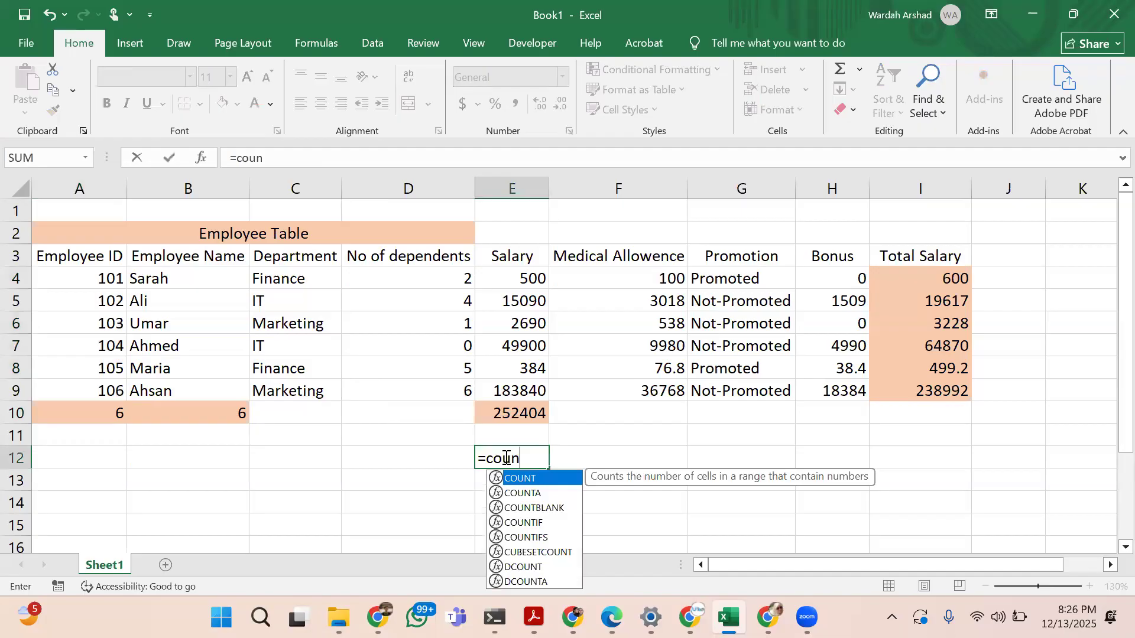
text(t()
drag(535, 279, 528, 390)
text())
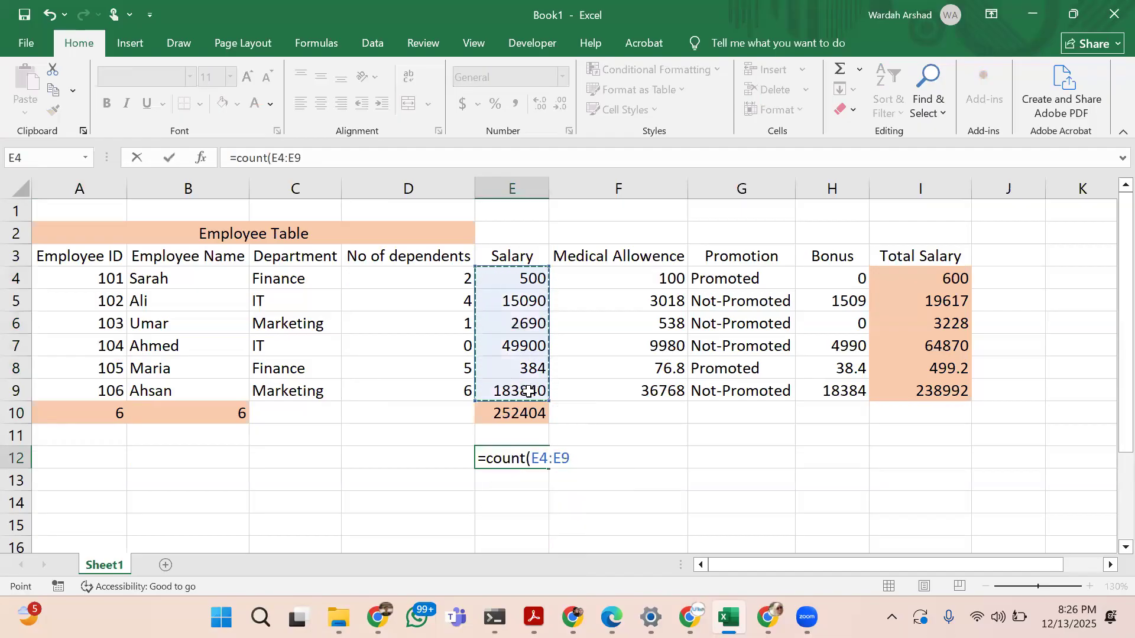
key(Return)
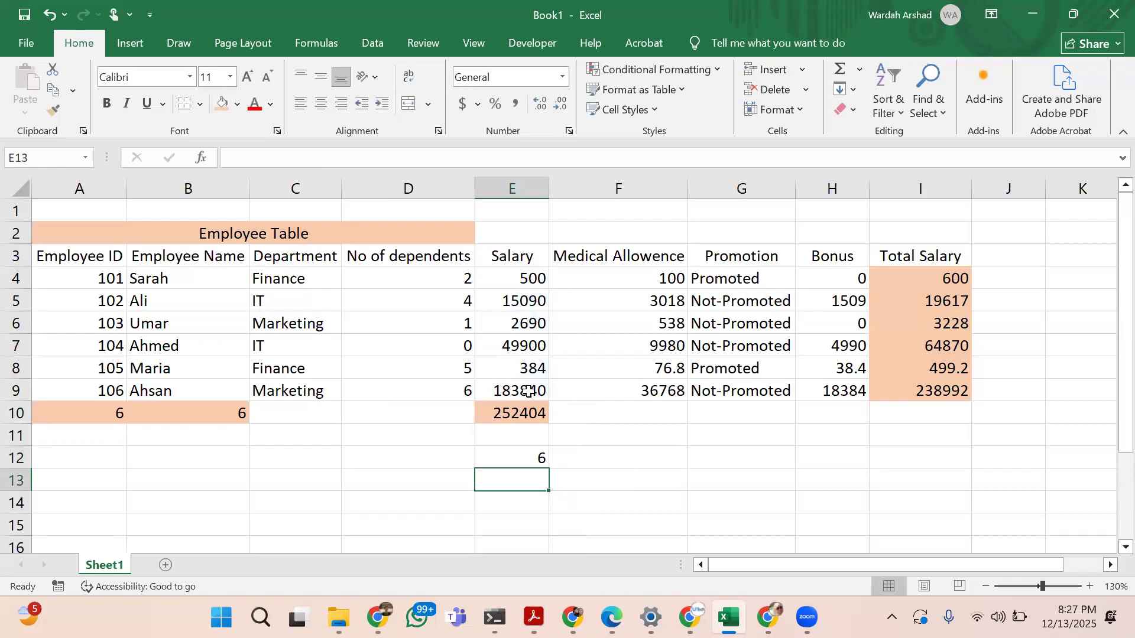
Review the formulas in E10, B10 and I4 and the list of AutoSum functions
click(524, 412)
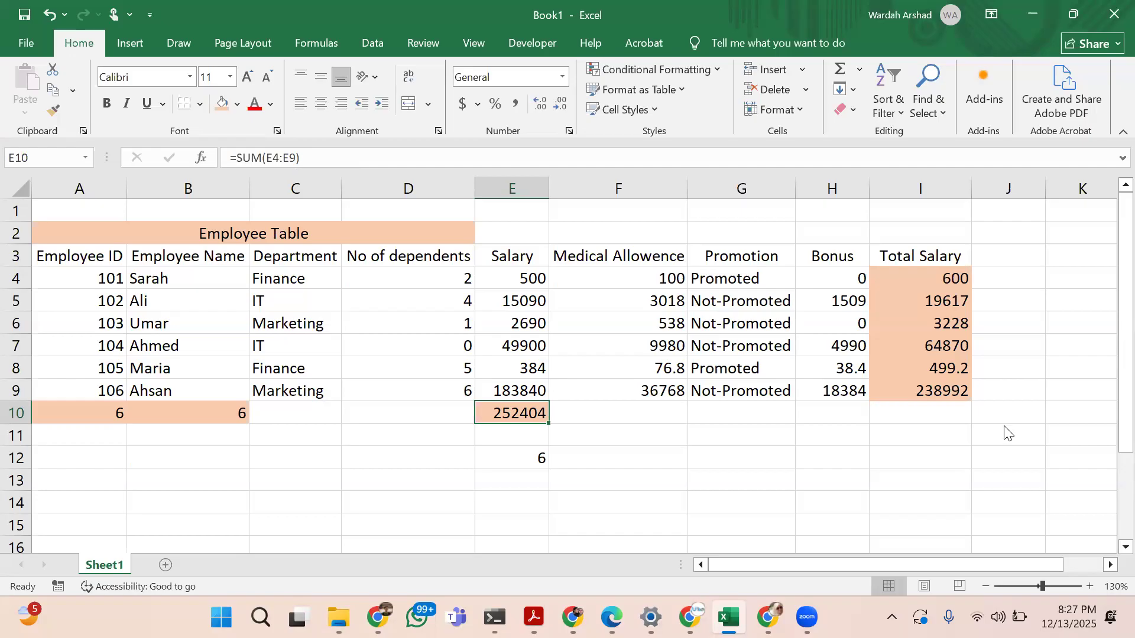
key(Left)
key(Left)
key(Left)
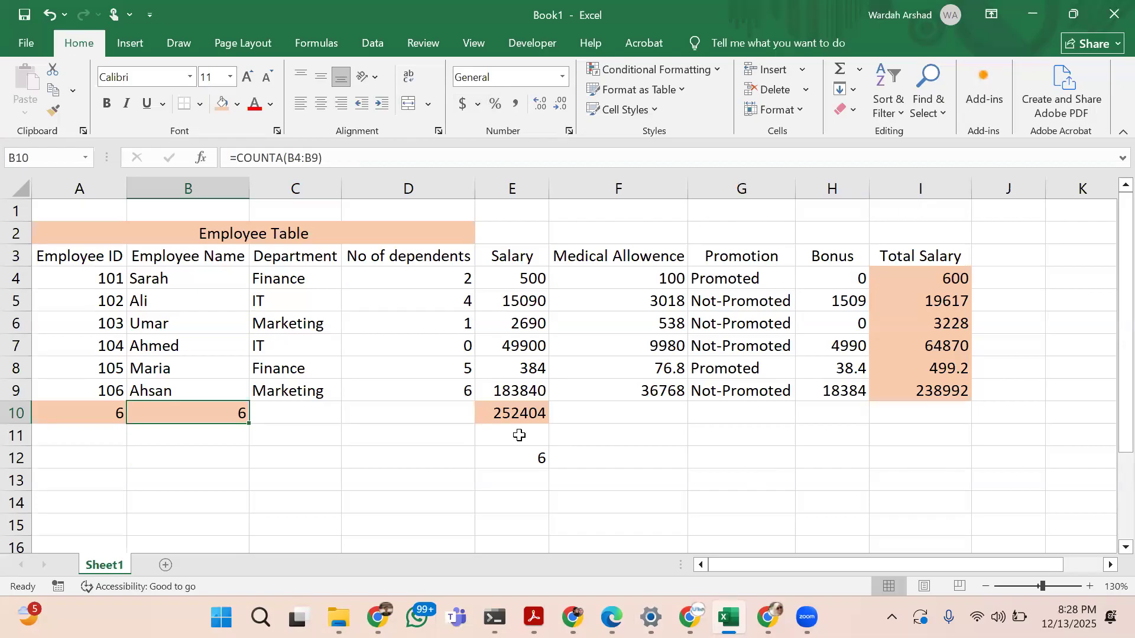
click(508, 415)
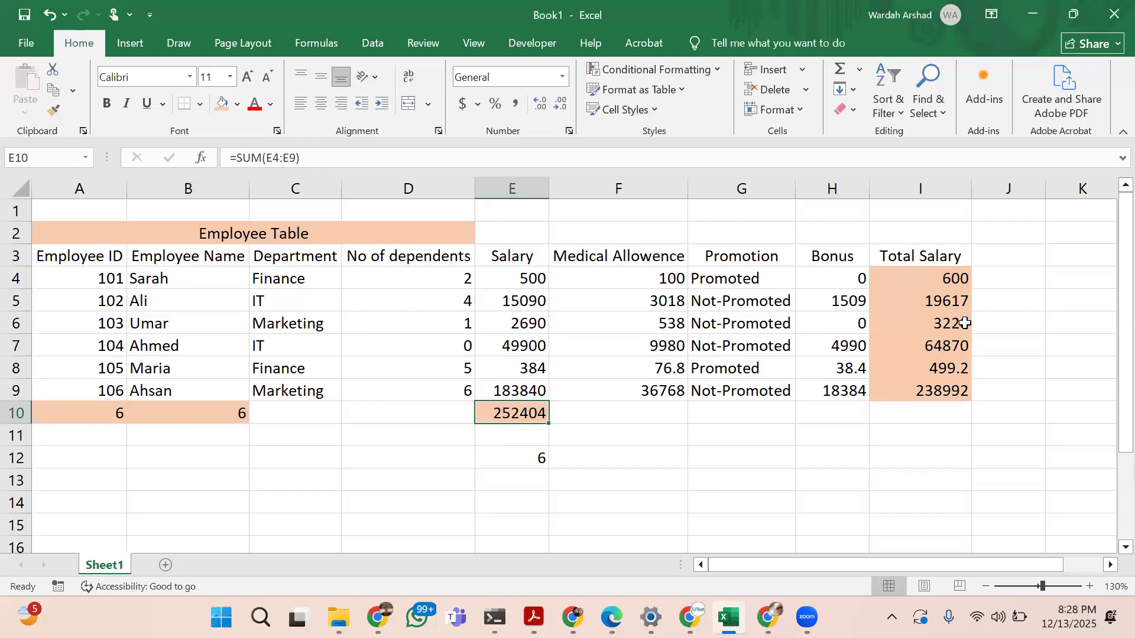
click(943, 282)
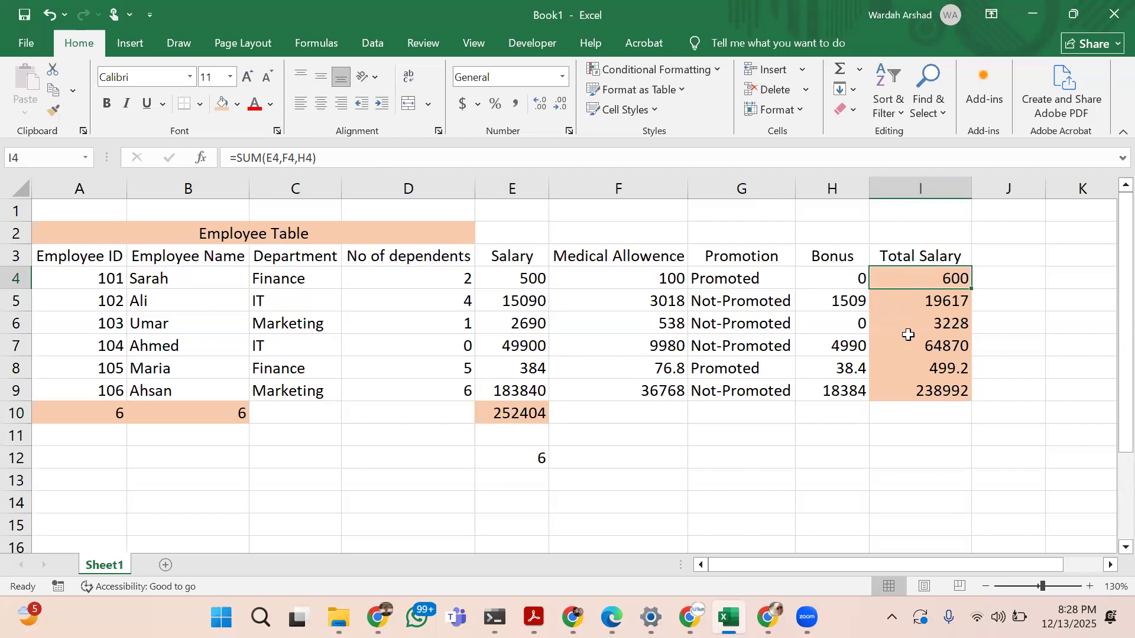
click(860, 73)
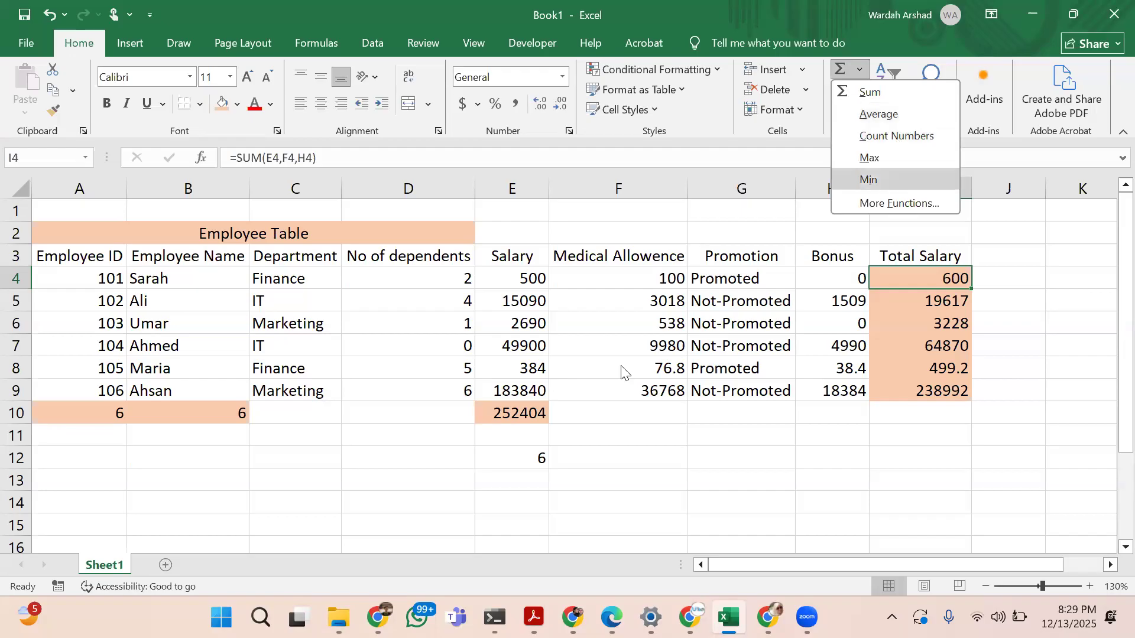
Replace the content of E12 with =MAX(E4:E9) and check the result against the salary in E9
click(496, 461)
click(496, 461)
text(=)
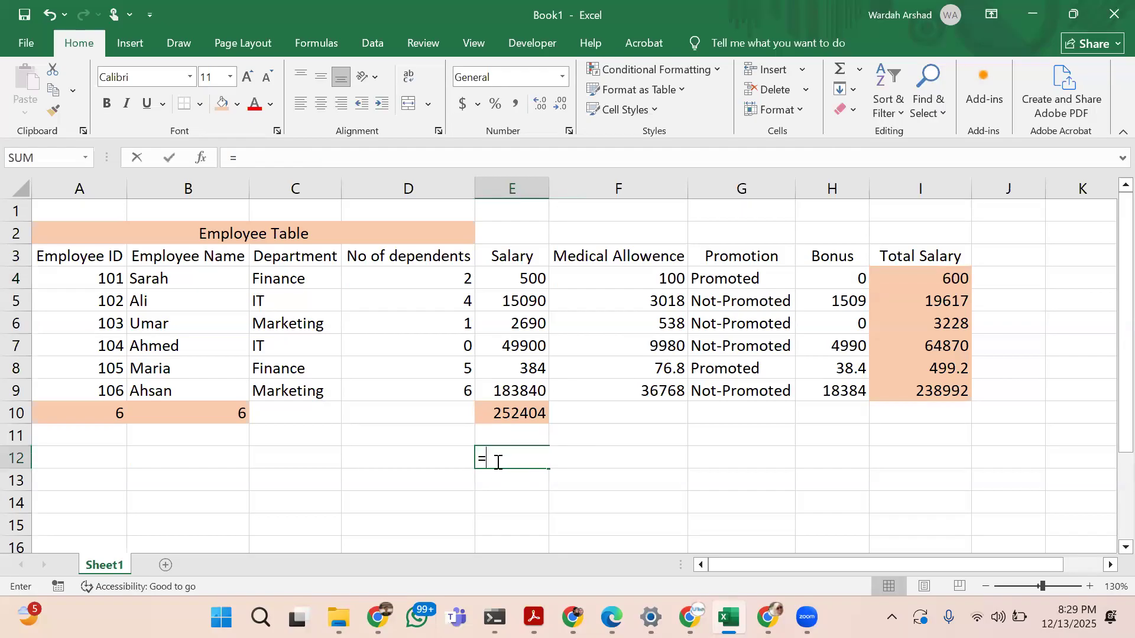
text(macx)
key(BackSpace)
key(BackSpace)
text(x()
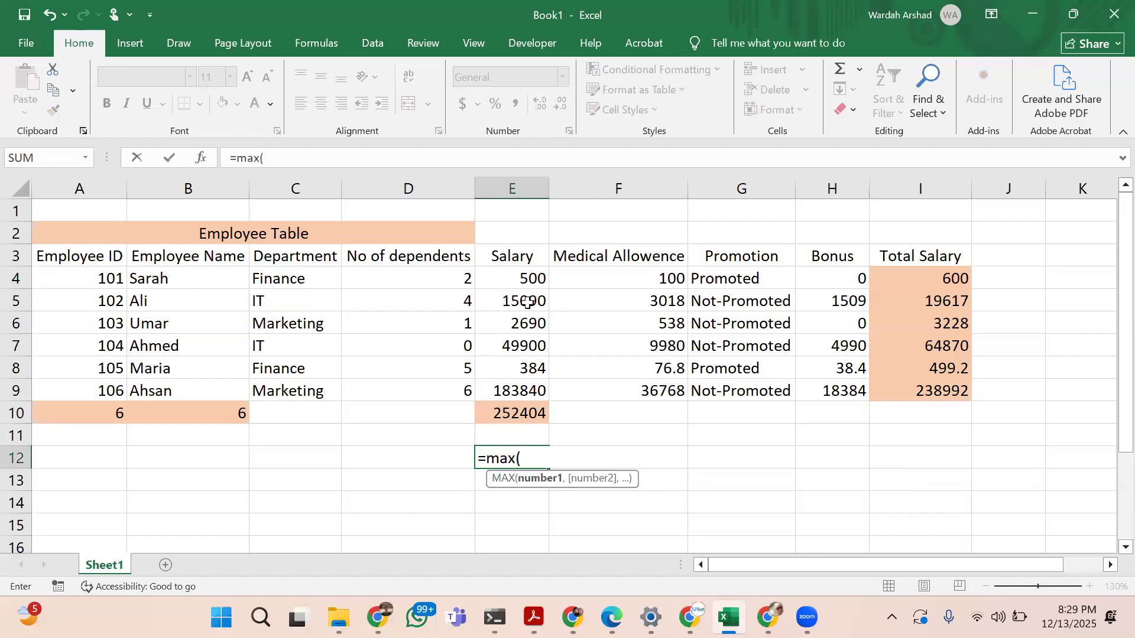
drag(525, 277, 521, 394)
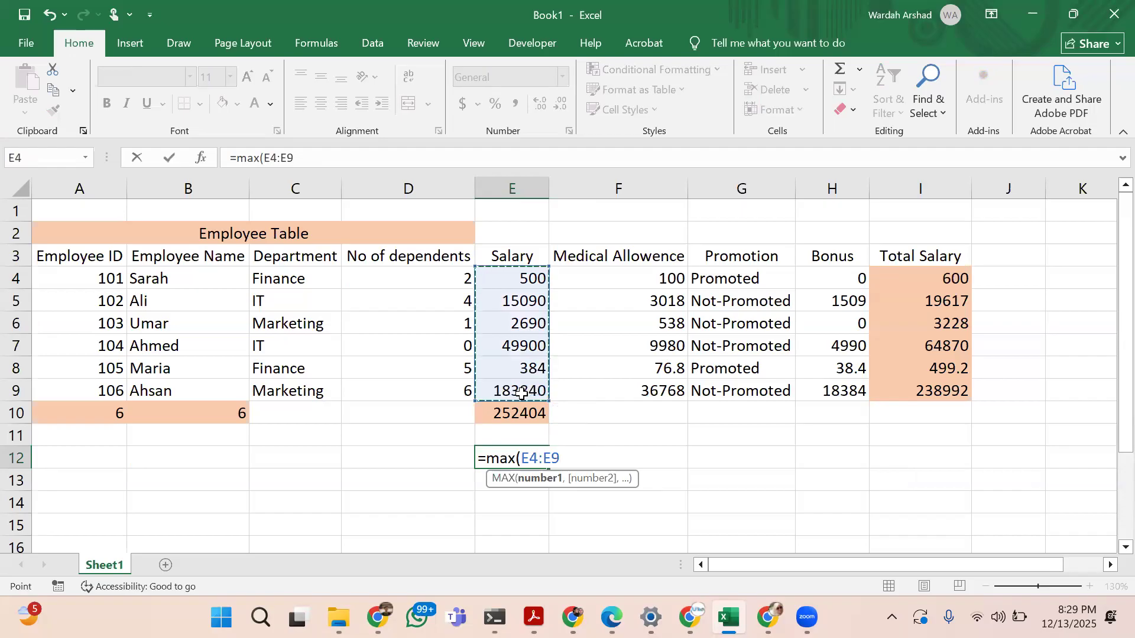
text())
key(Return)
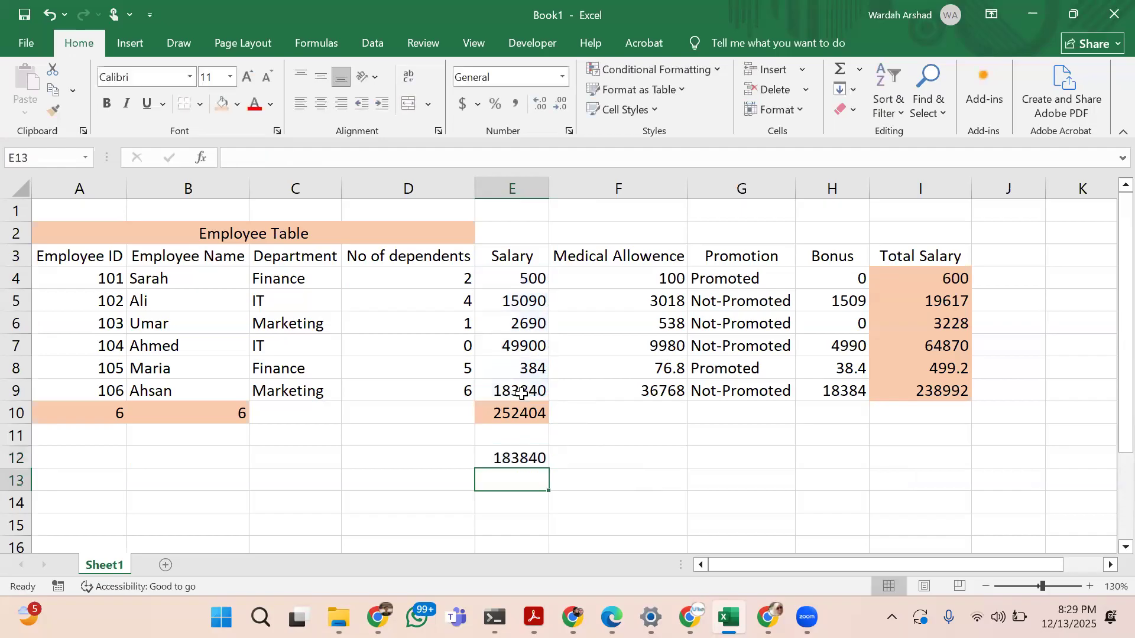
key(Up)
click(535, 390)
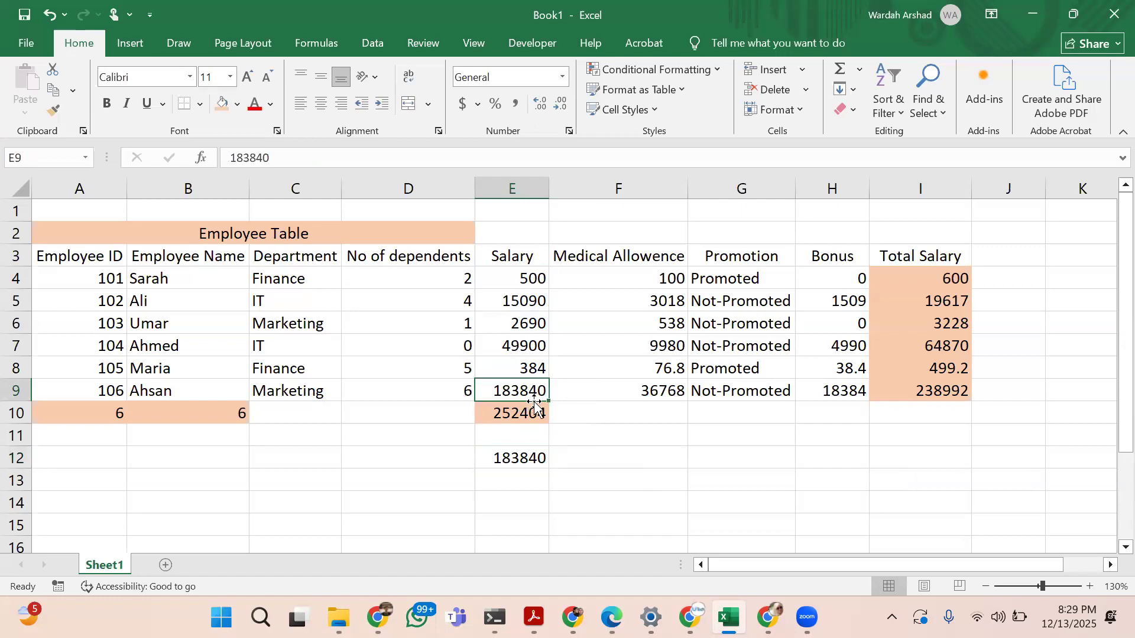
click(523, 465)
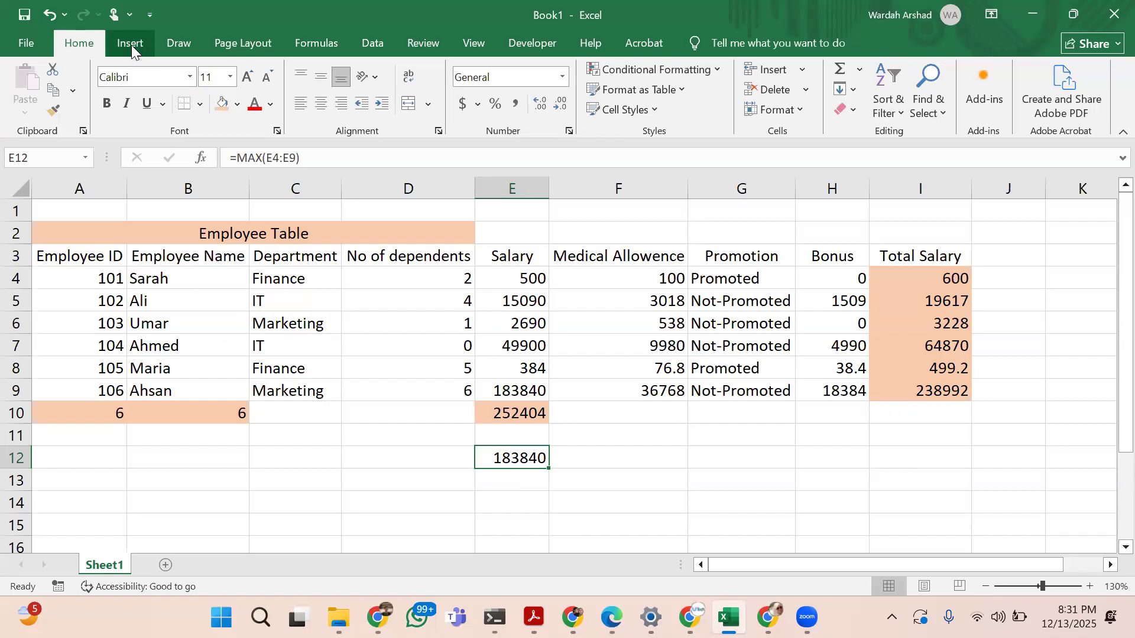
Review the AutoSum, Recently Used, Financial, Logical and Text function lists in the function library
click(308, 37)
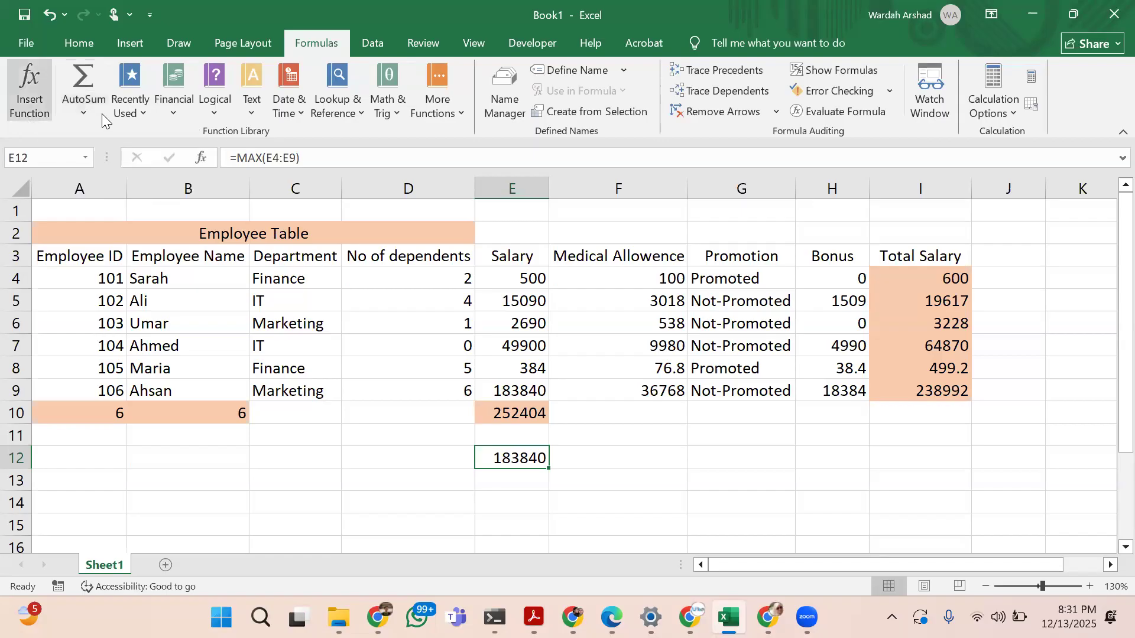
click(85, 106)
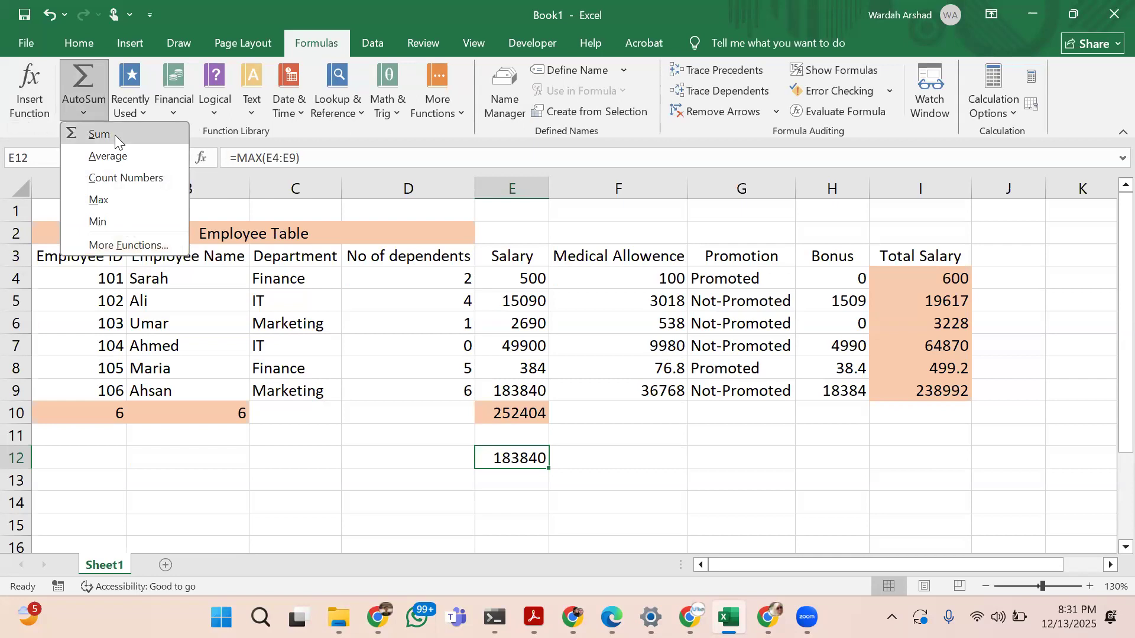
click(144, 104)
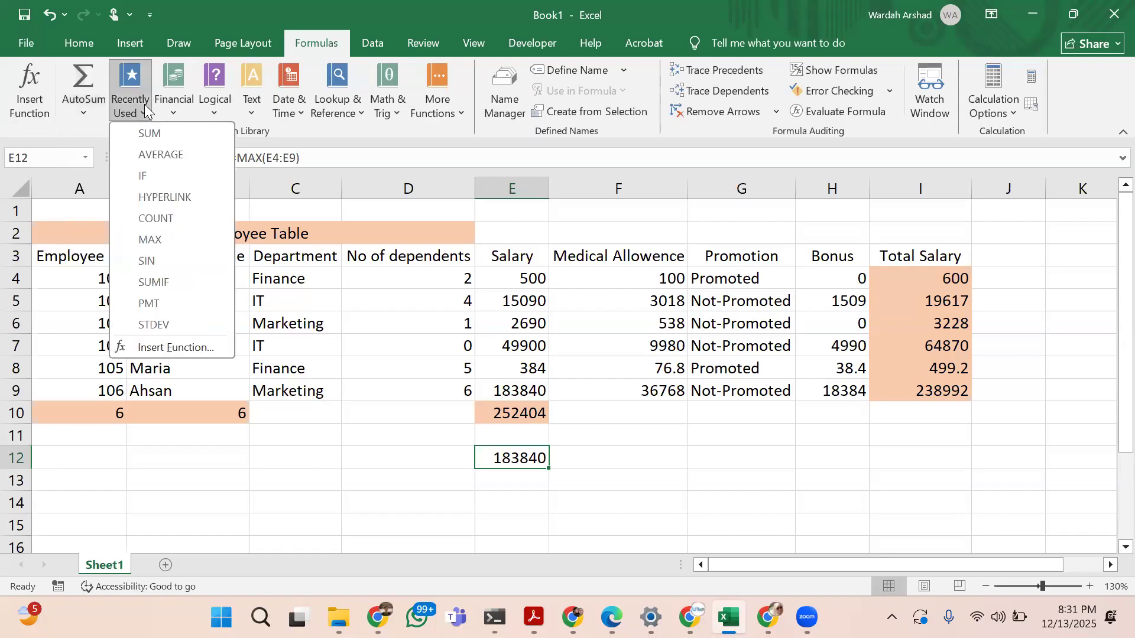
click(175, 117)
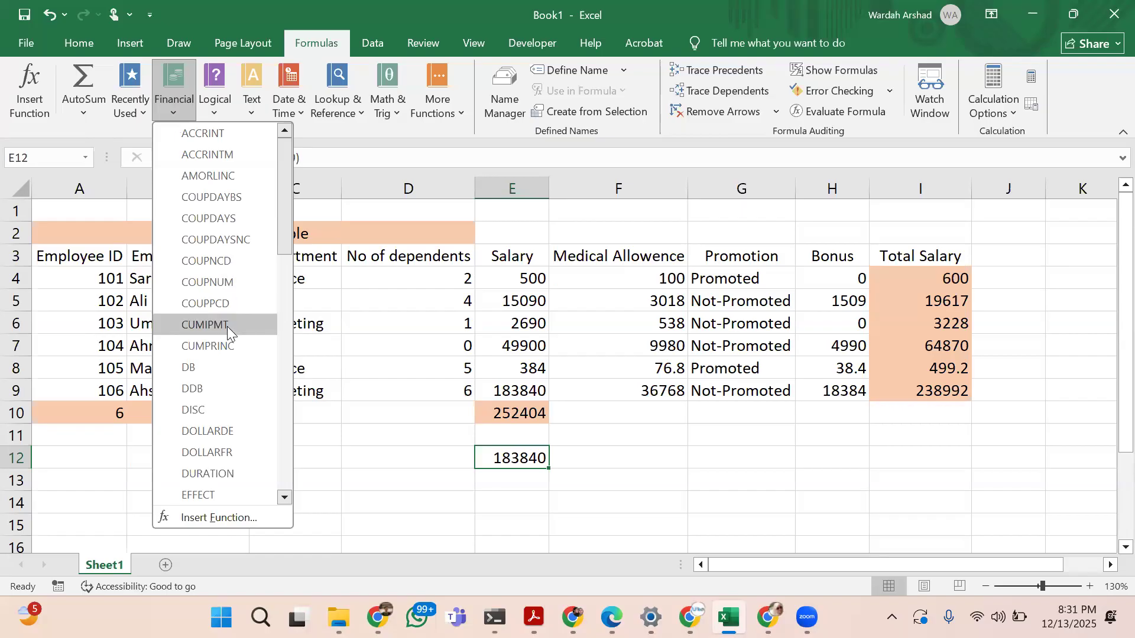
scroll(227, 326, down, 3)
scroll(227, 326, down, 6)
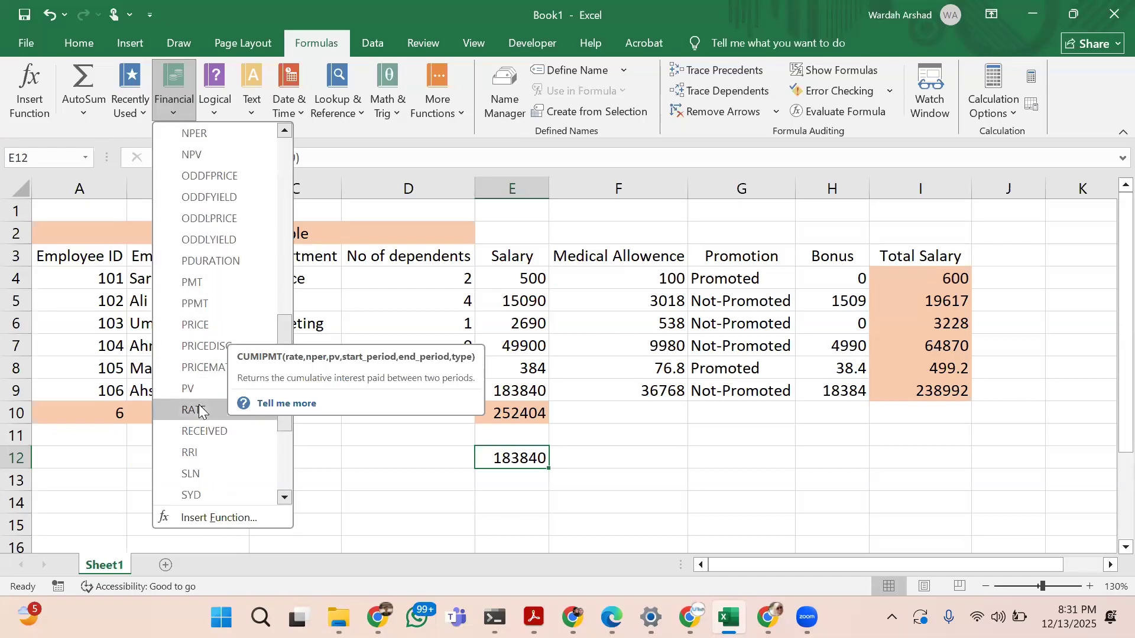
scroll(199, 409, down, 1)
scroll(199, 409, down, 2)
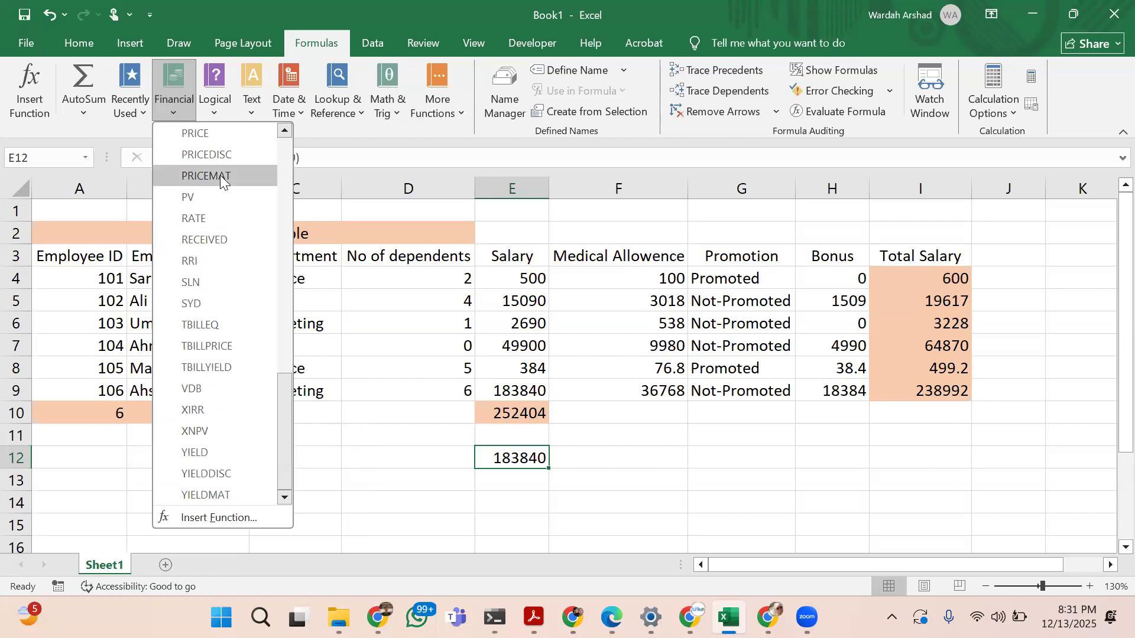
scroll(220, 174, up, 1)
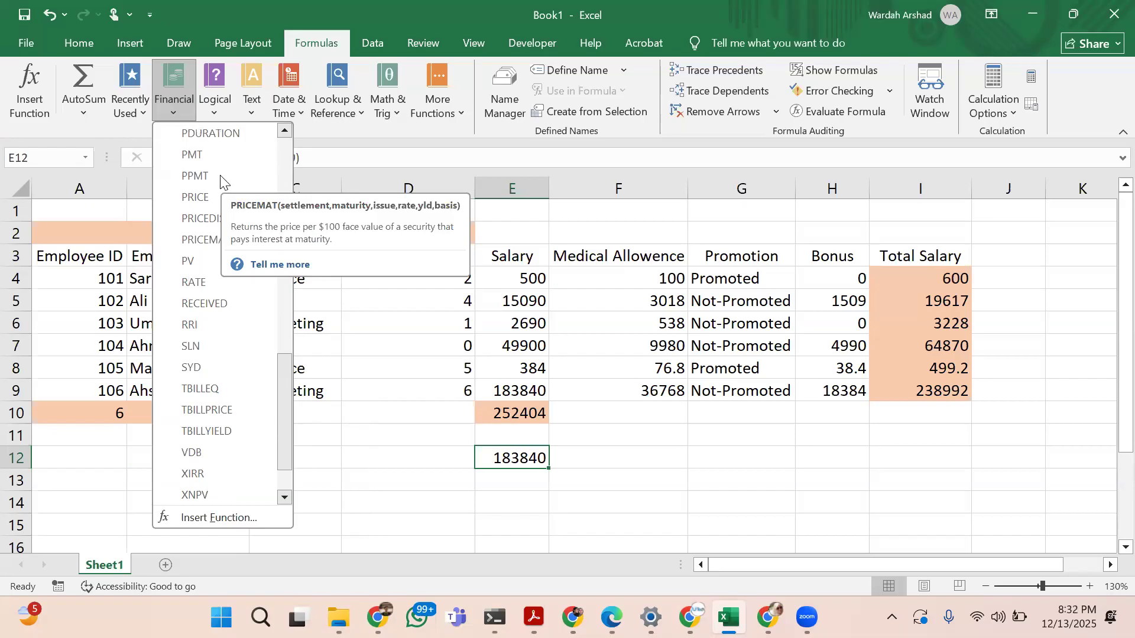
scroll(220, 175, up, 5)
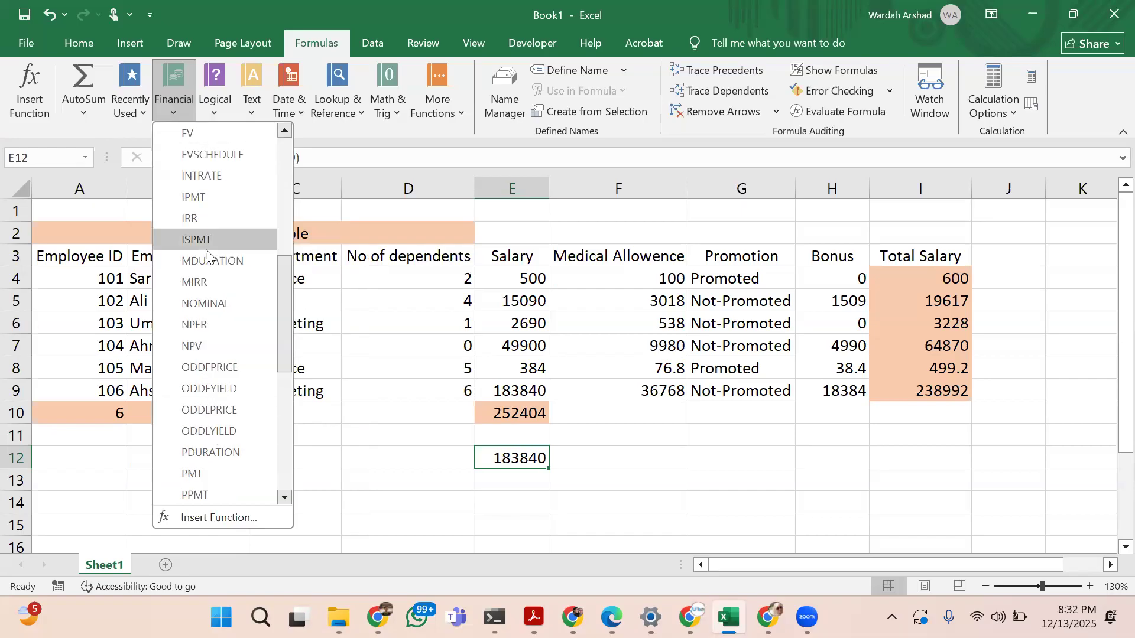
click(216, 103)
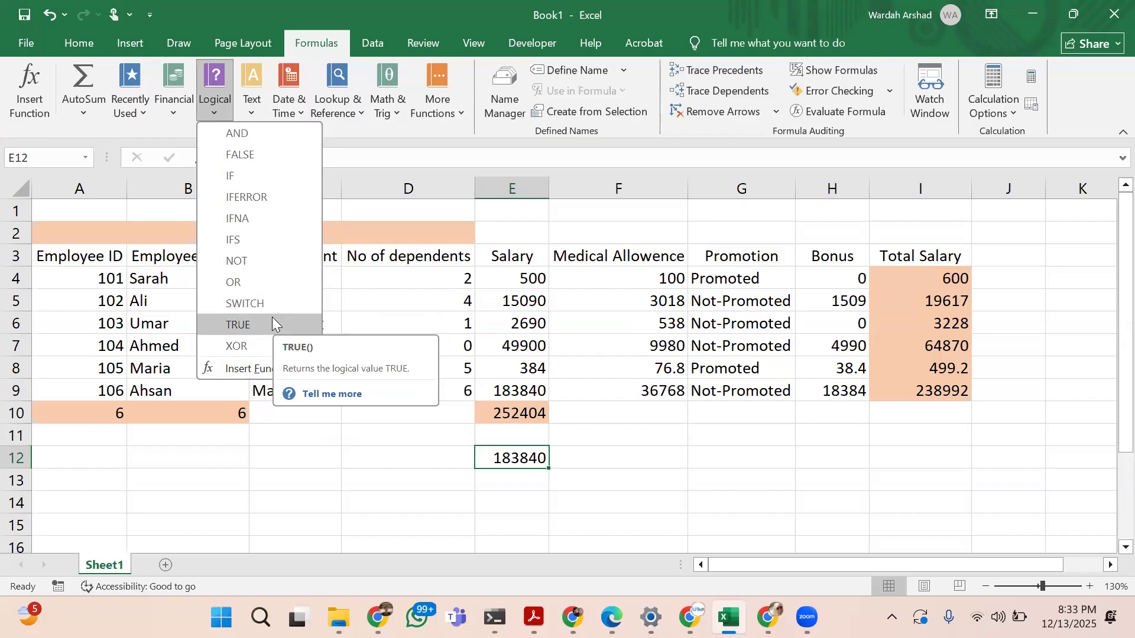
click(253, 114)
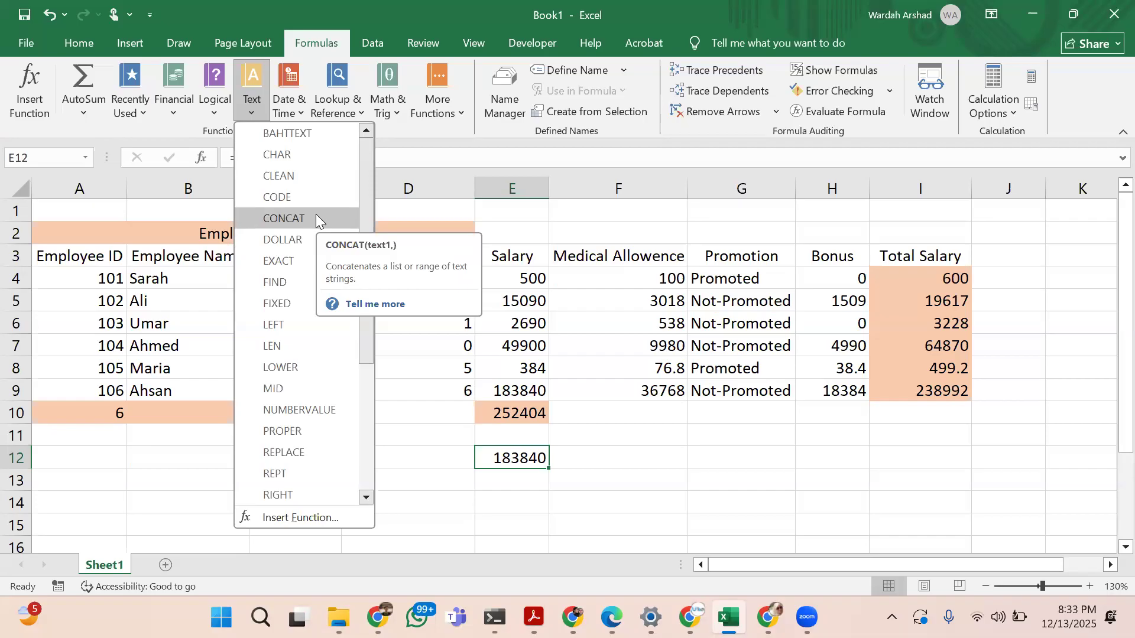
Add the column header "Full Name" in J3, beside the Total Salary header
click(1019, 249)
click(1019, 250)
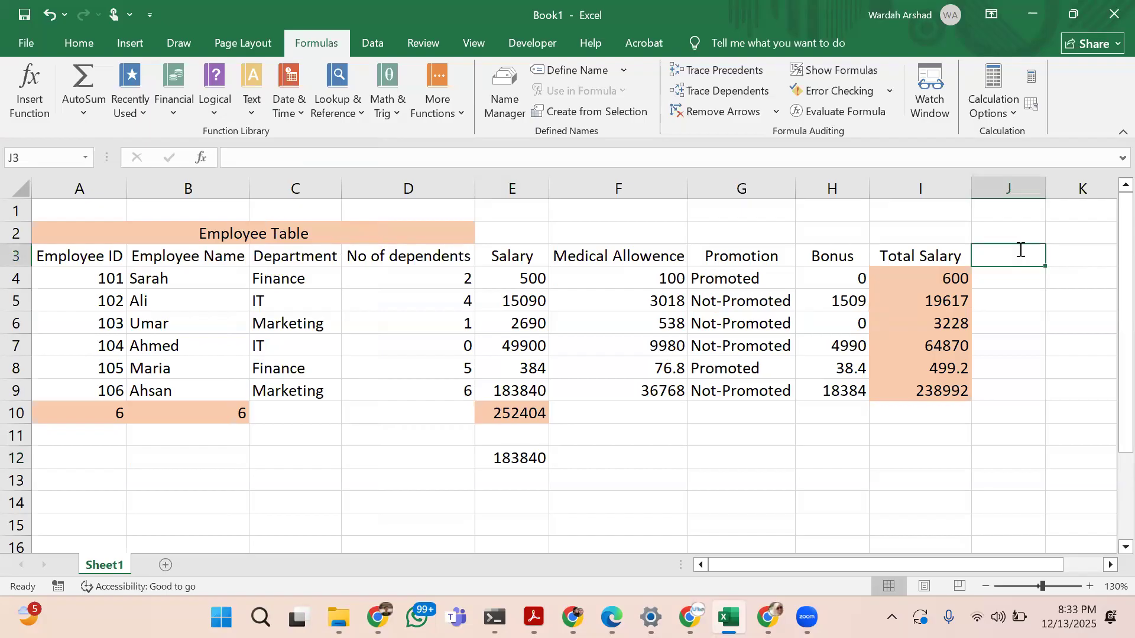
text(Full Name)
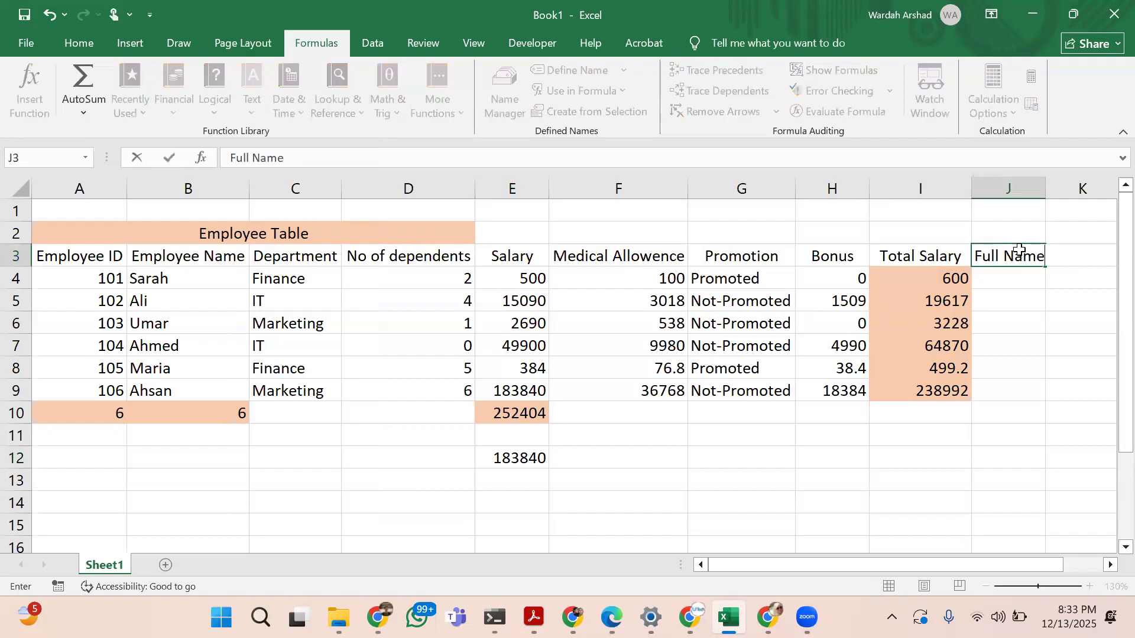
key(Return)
Join the first employee's name, department and promotion status in J4 with the formula =CONCAT(B4,C4,G4)
text(=con)
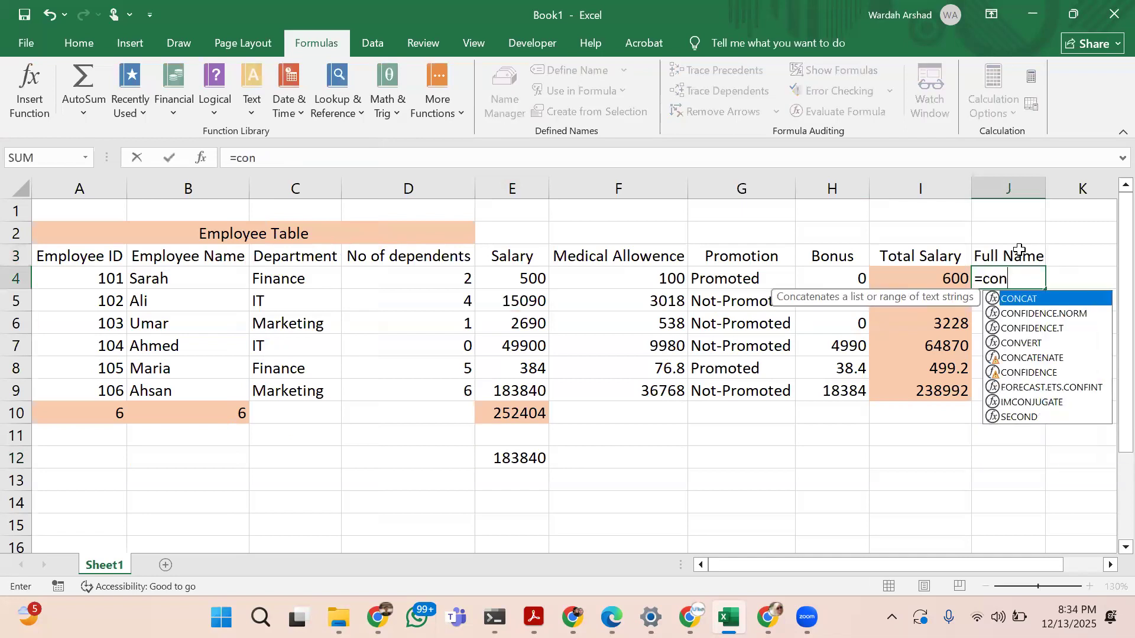
text(cat()
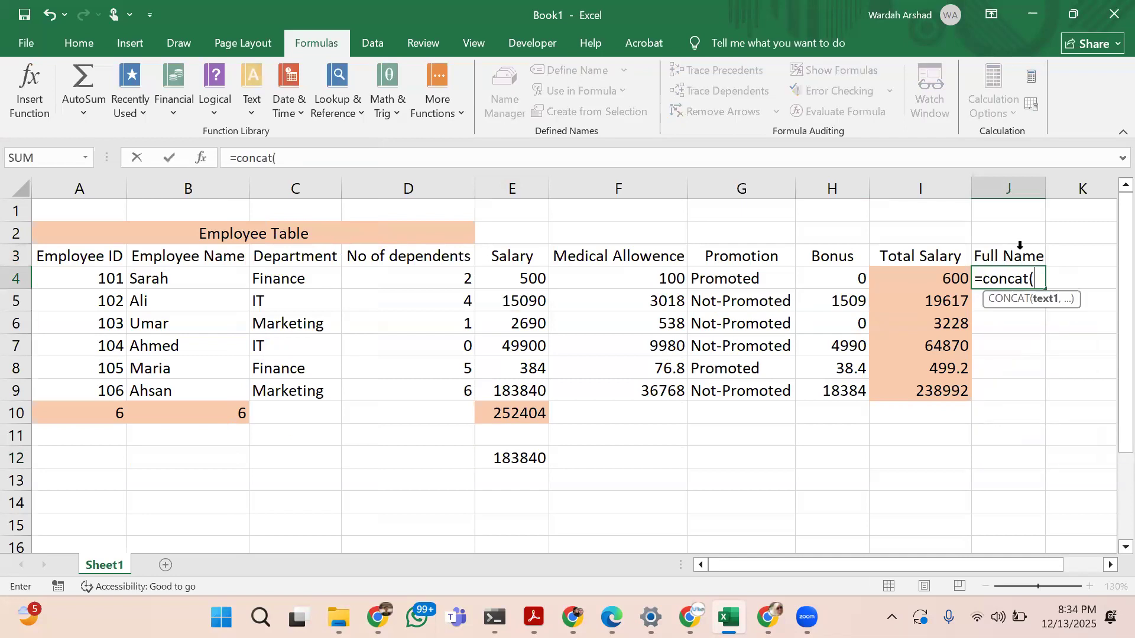
click(215, 275)
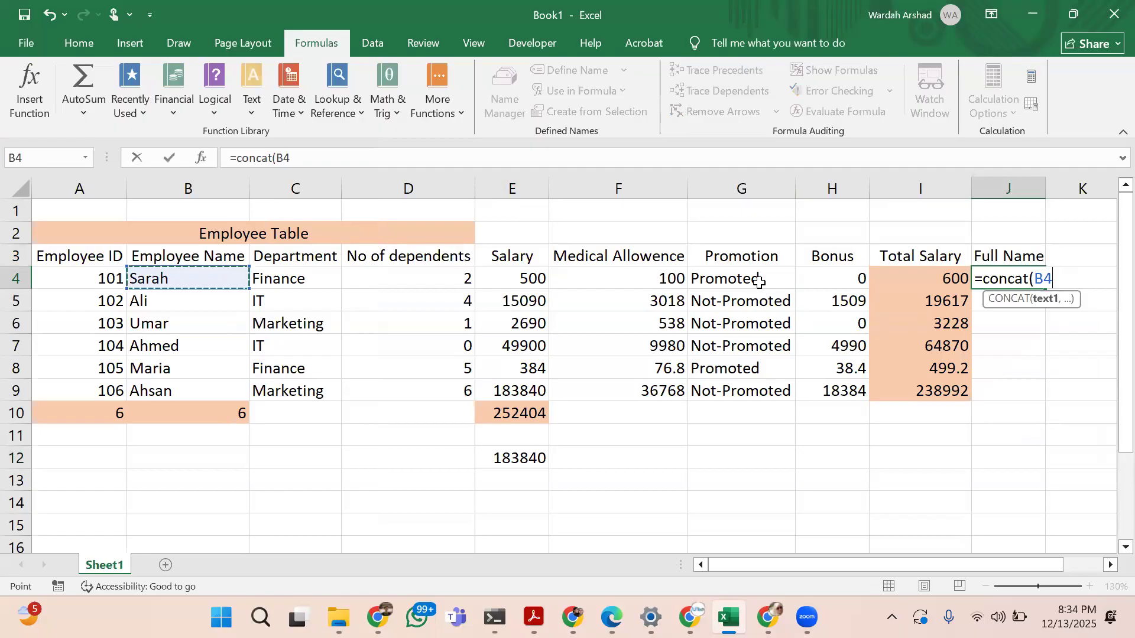
text(,)
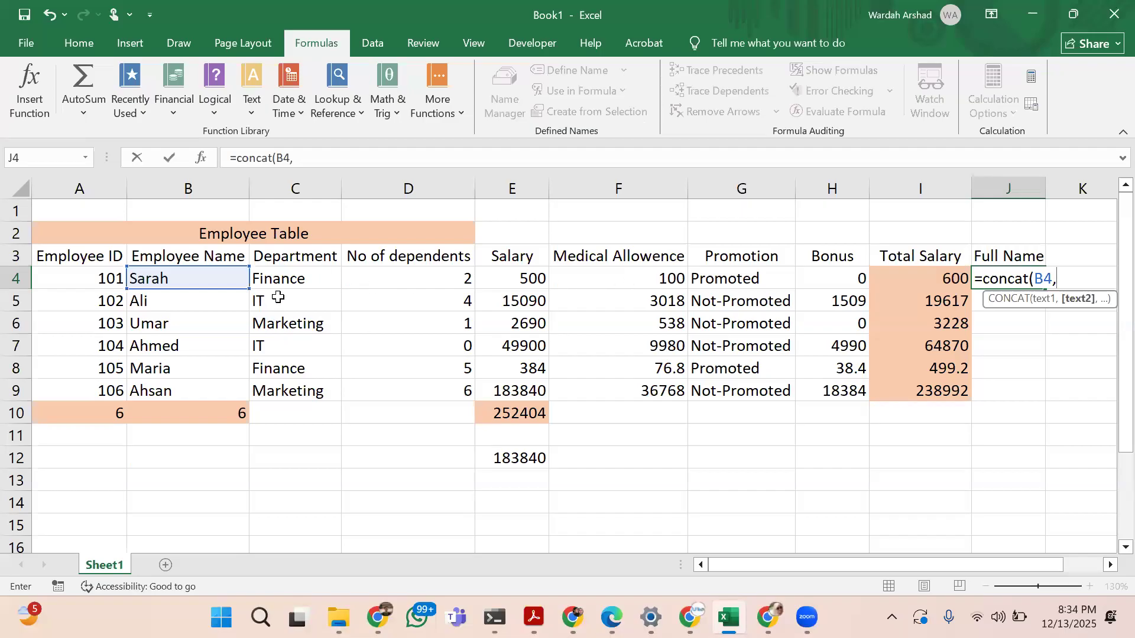
click(294, 277)
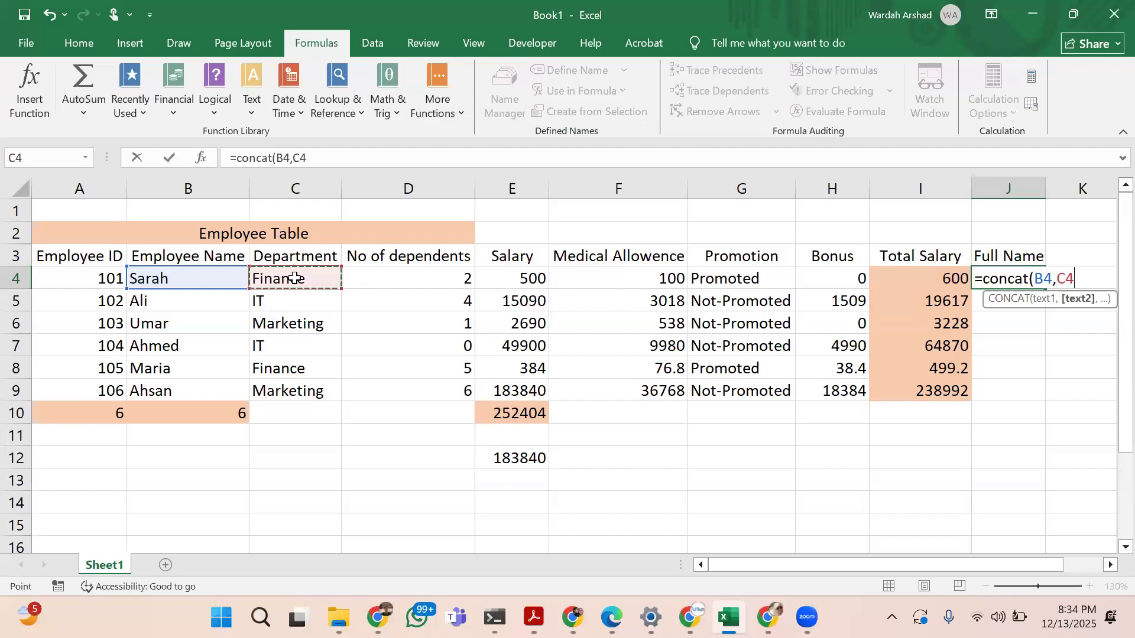
text(,)
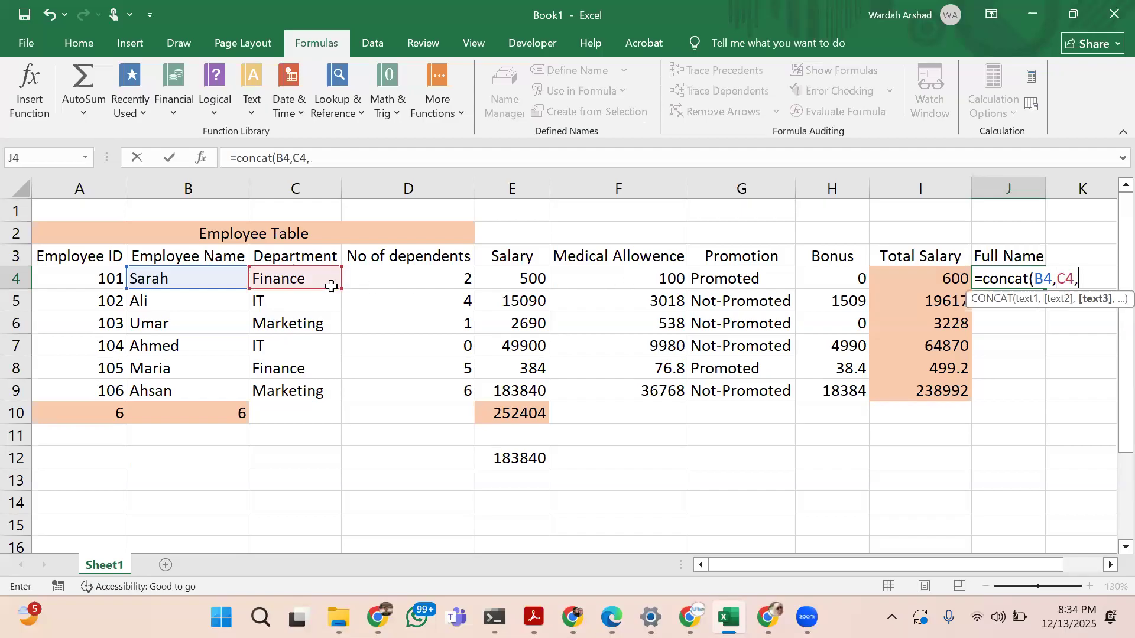
click(741, 282)
text())
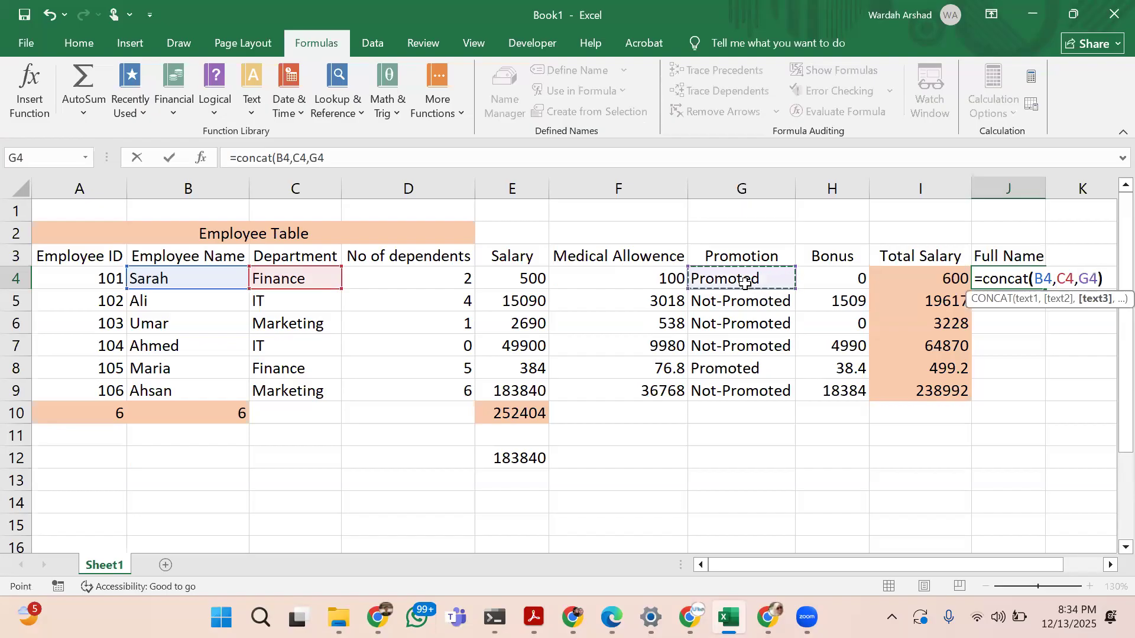
key(Return)
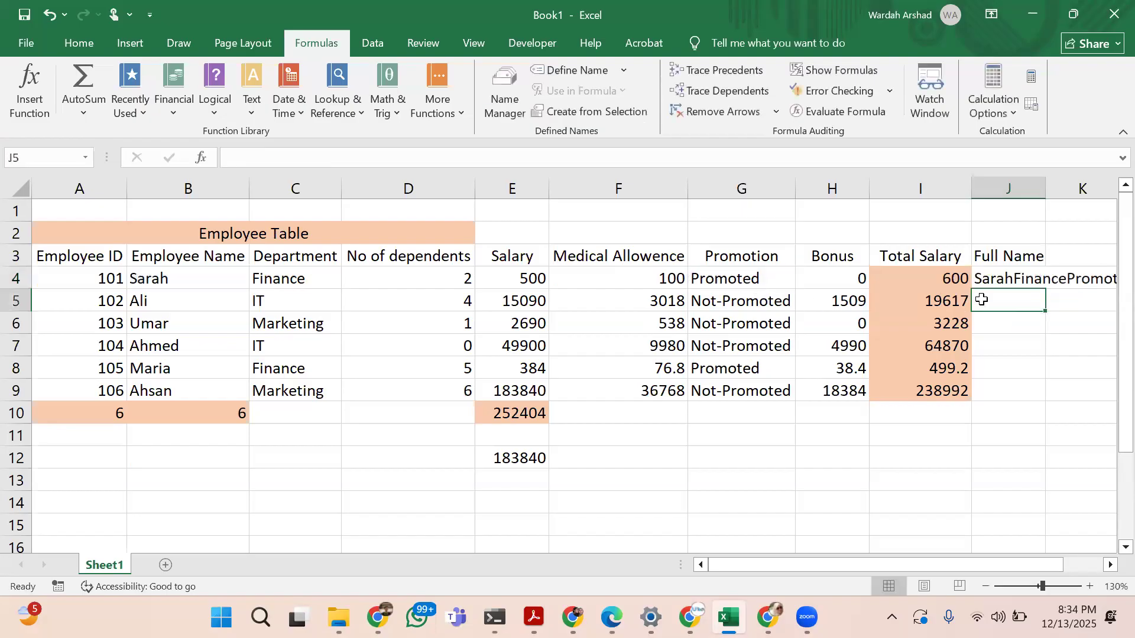
Fill the CONCAT formula from J4 down to J9 and AutoFit the width of column J
click(1040, 277)
drag(1045, 289, 1042, 399)
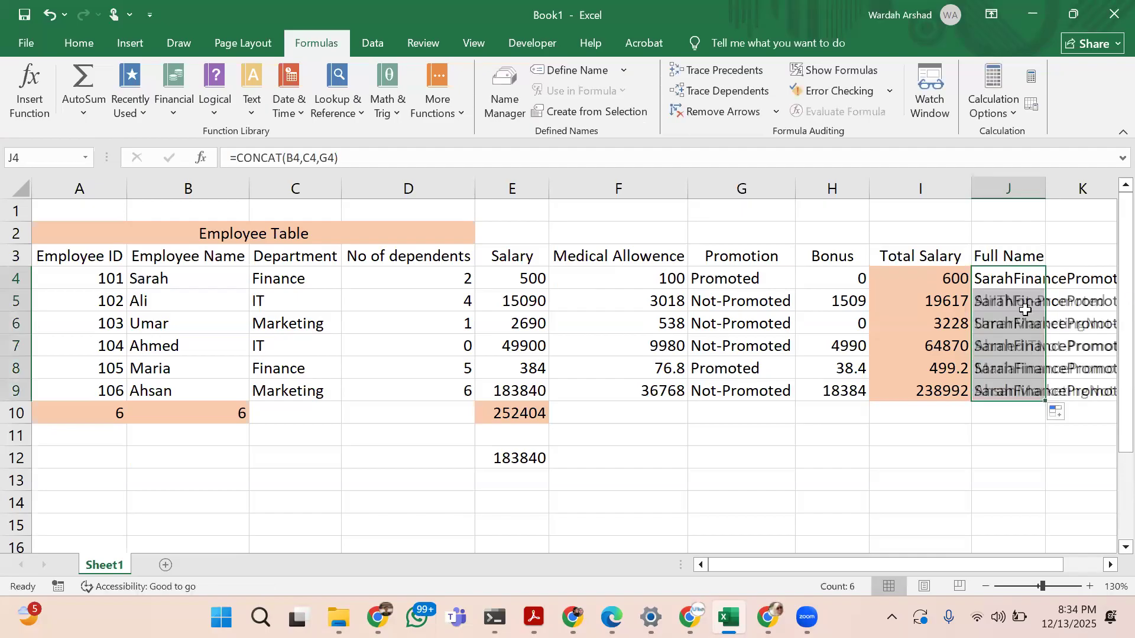
click(94, 40)
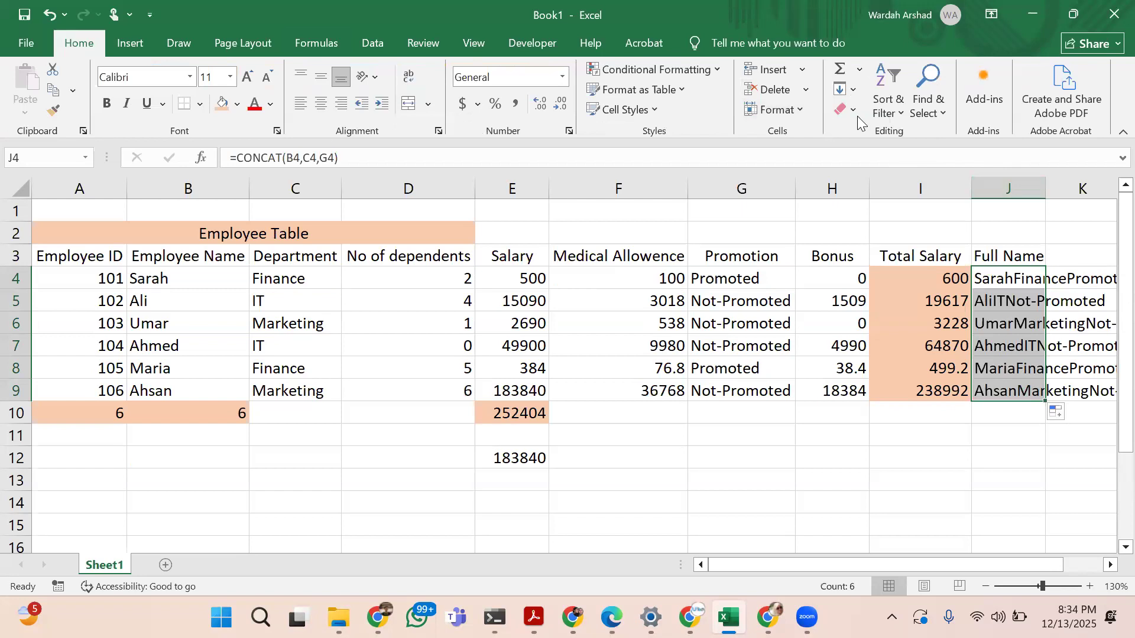
click(795, 110)
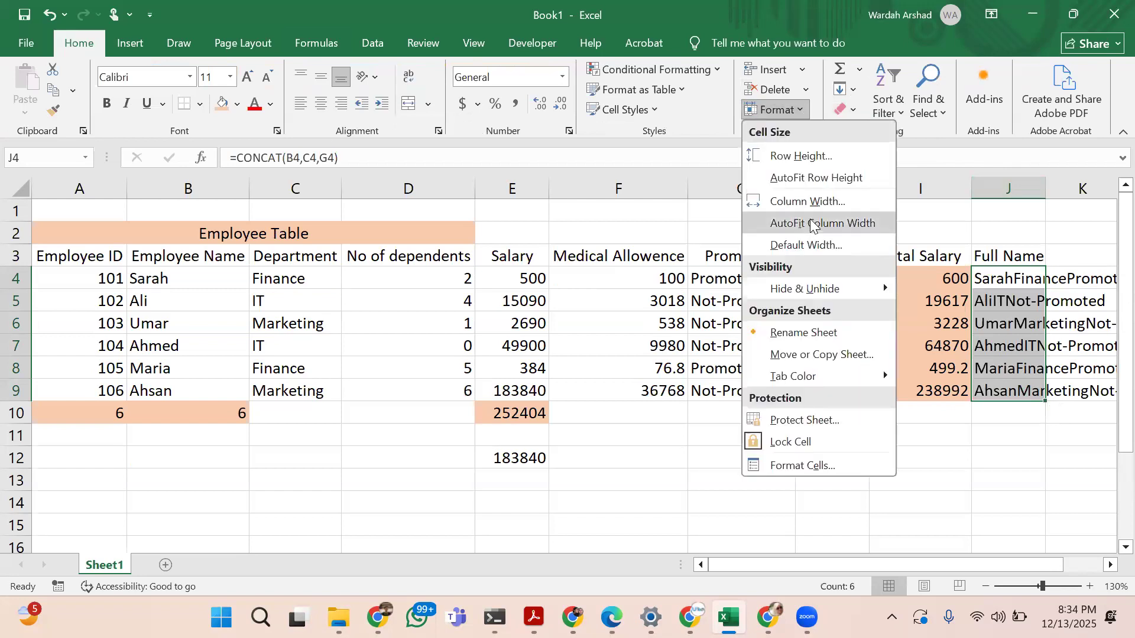
click(810, 225)
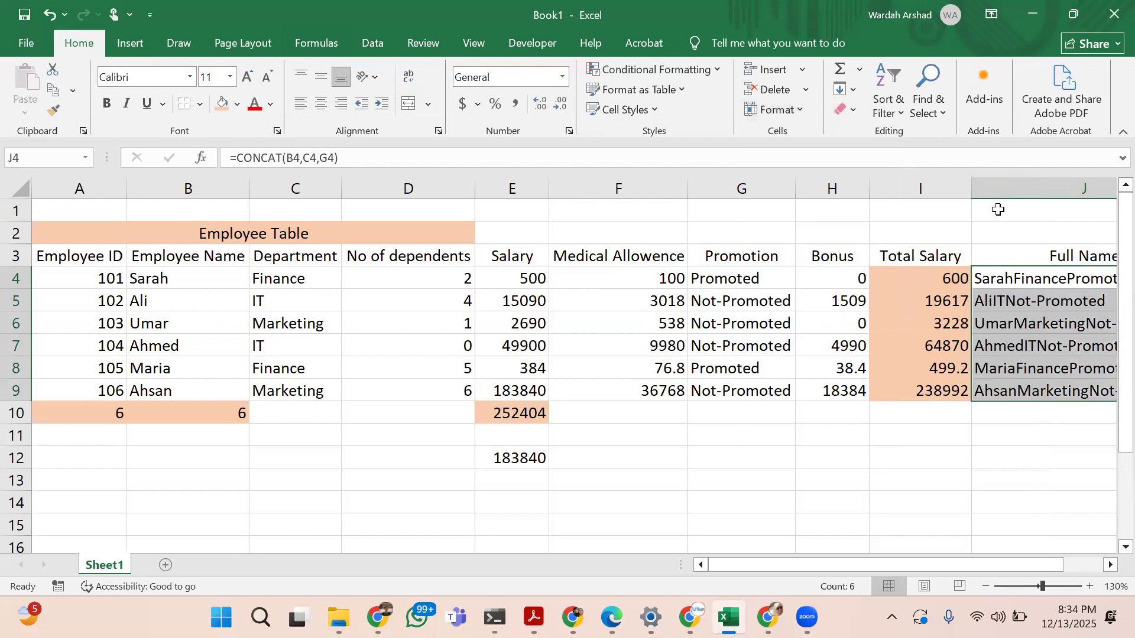
scroll(998, 209, right, 2)
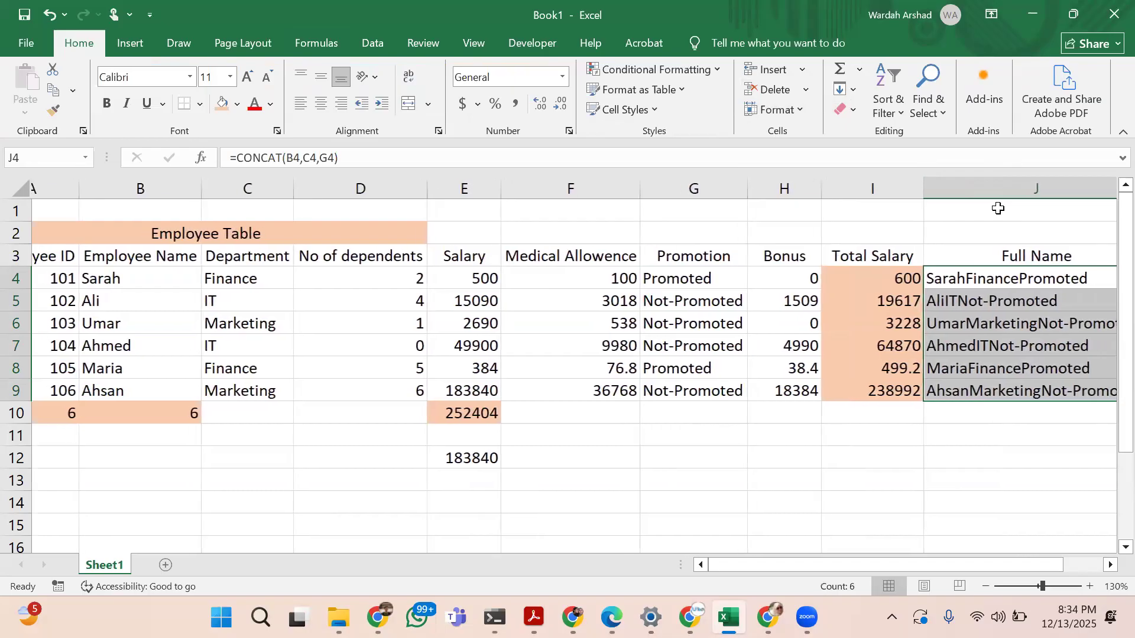
scroll(998, 209, right, 3)
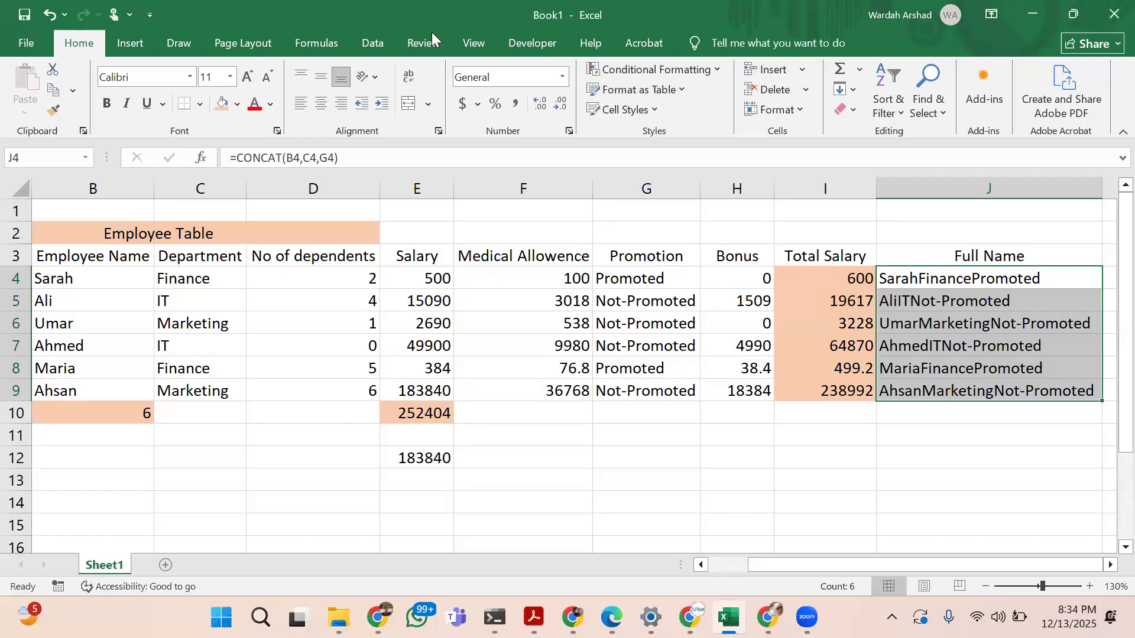
Examine the Text function list, including the descriptions of MID, RIGHT, SUBSTITUTE and UPPER
click(318, 41)
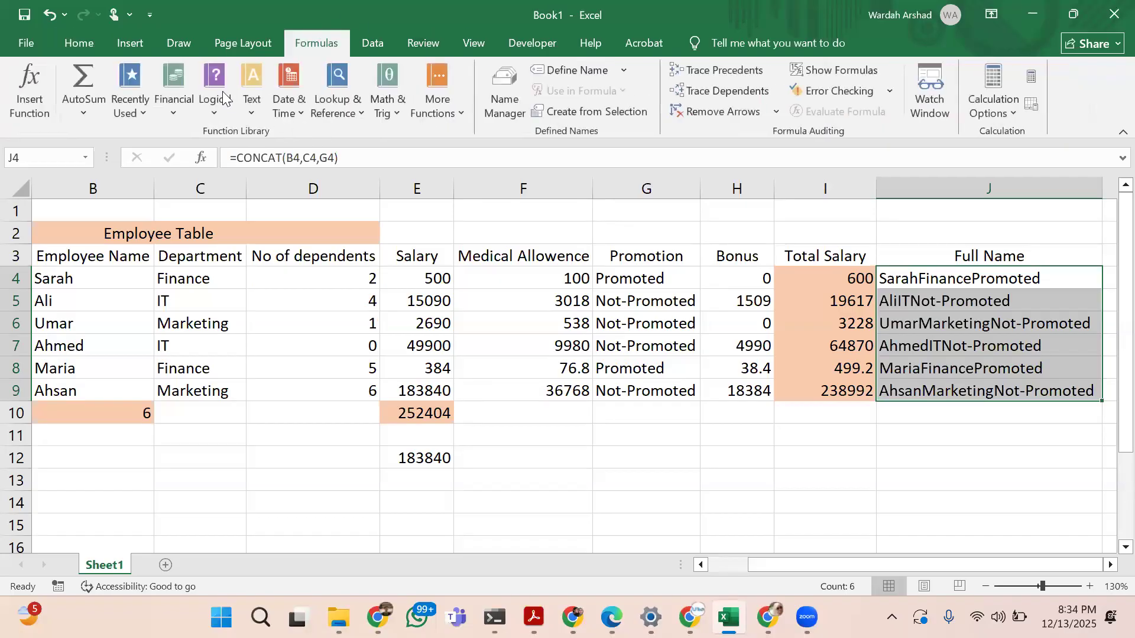
click(247, 114)
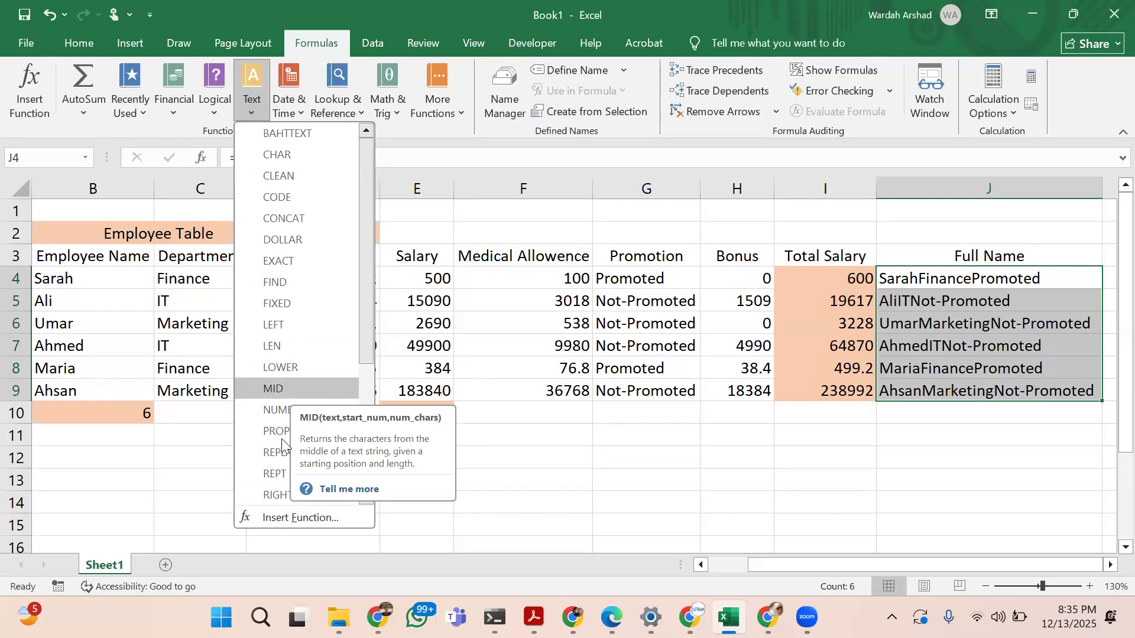
scroll(281, 438, down, 1)
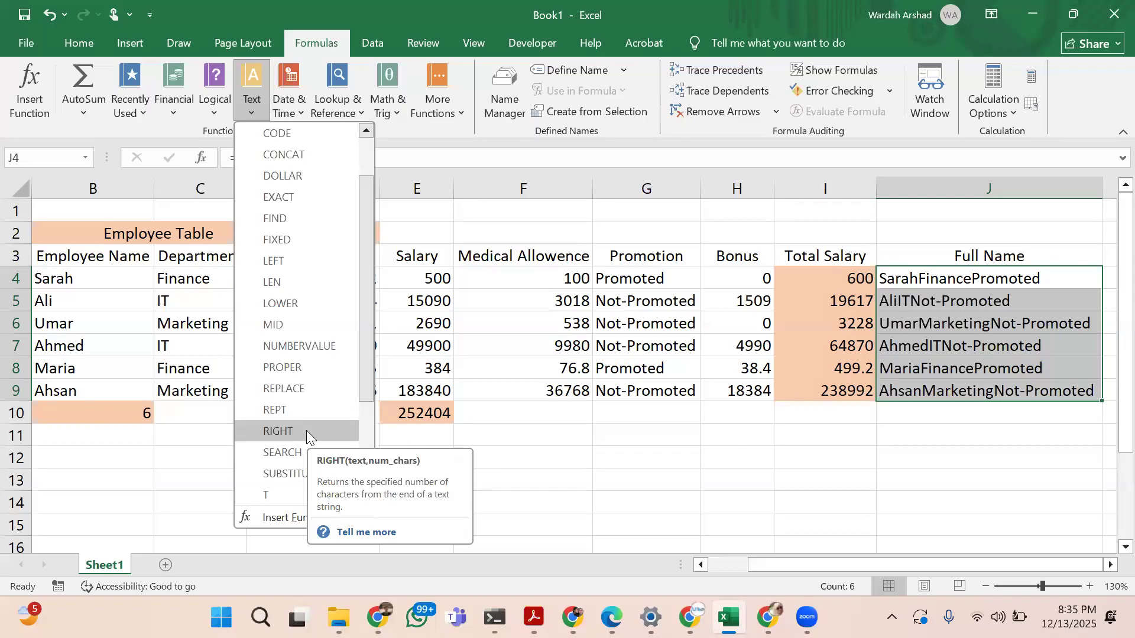
scroll(306, 430, down, 2)
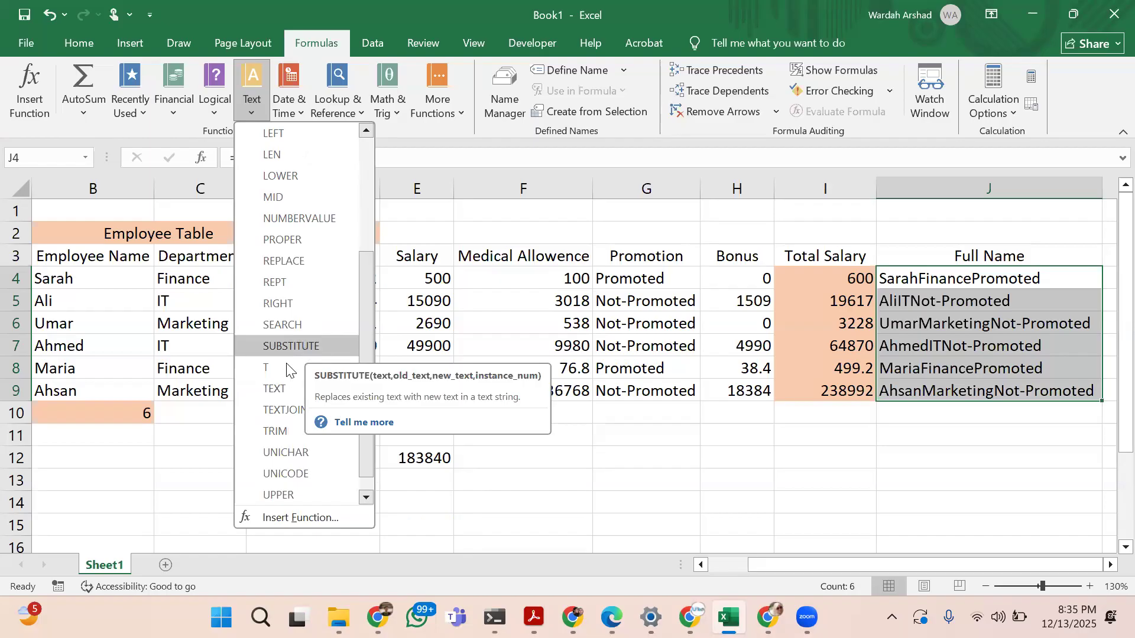
scroll(288, 400, down, 1)
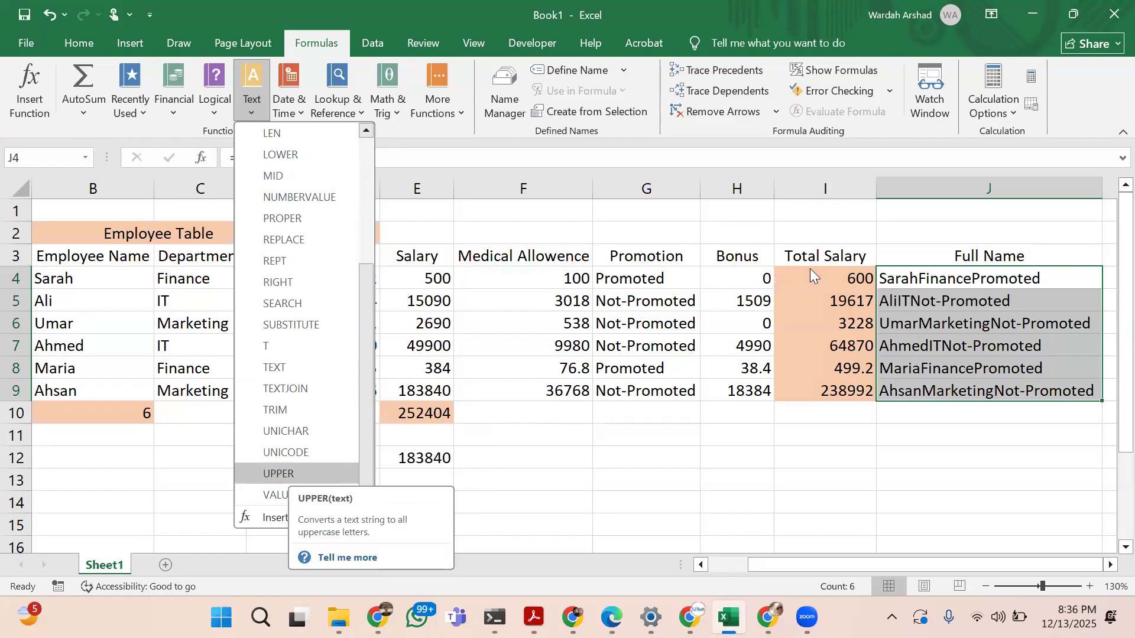
Convert the promotion status in G9 to uppercase in cell G11 with the formula =UPPER(G9)
click(646, 388)
click(646, 388)
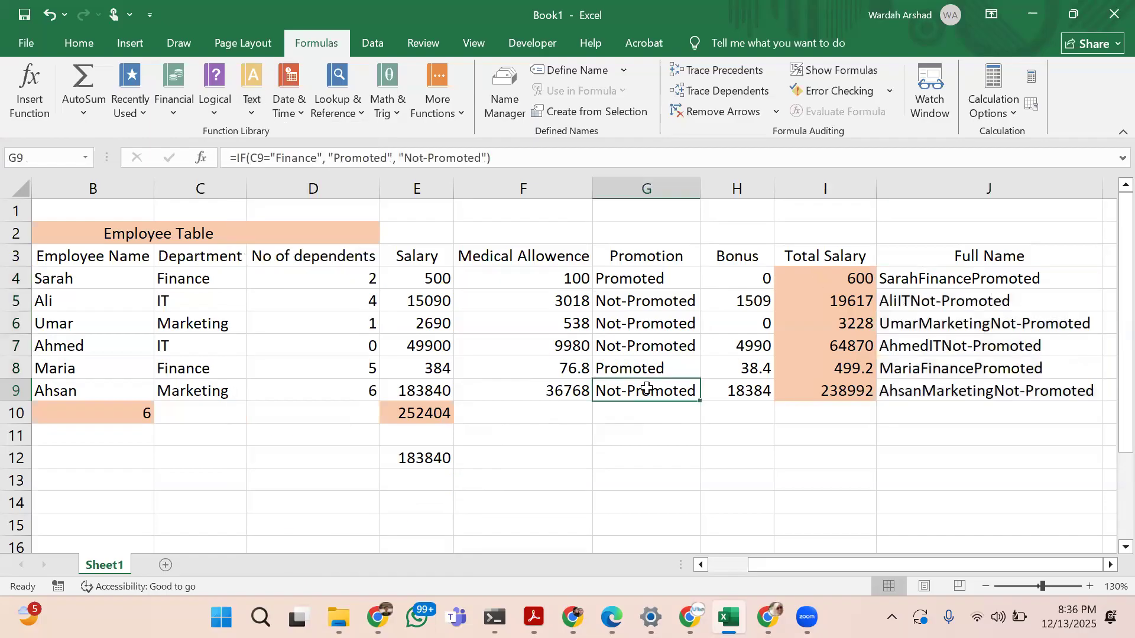
click(645, 441)
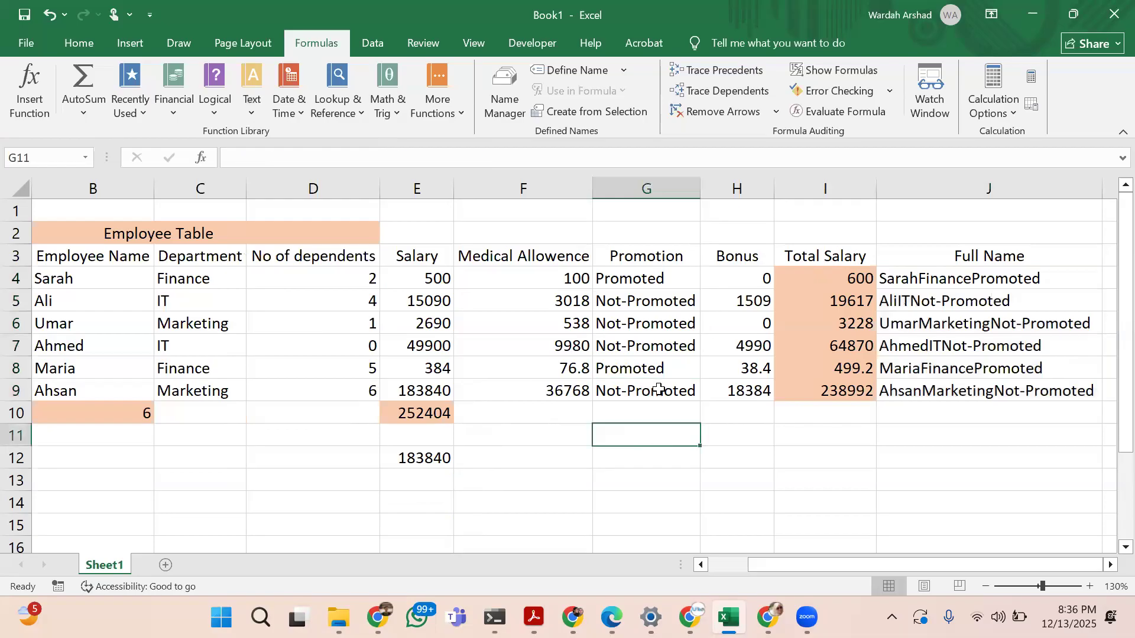
text(=upper)
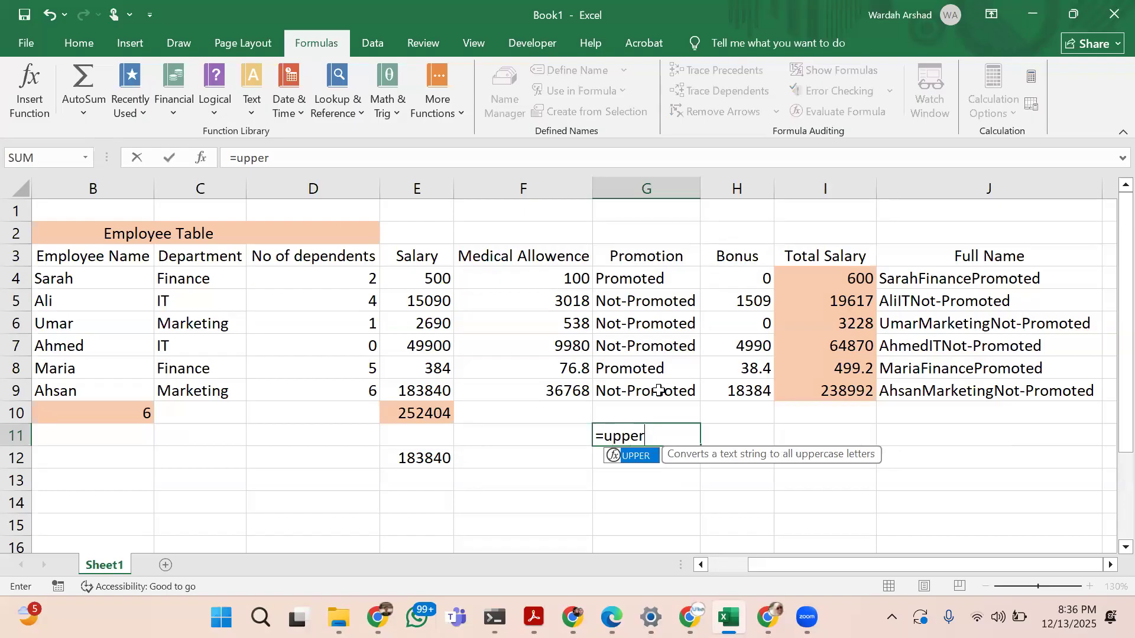
text(()
click(659, 391)
text())
key(Return)
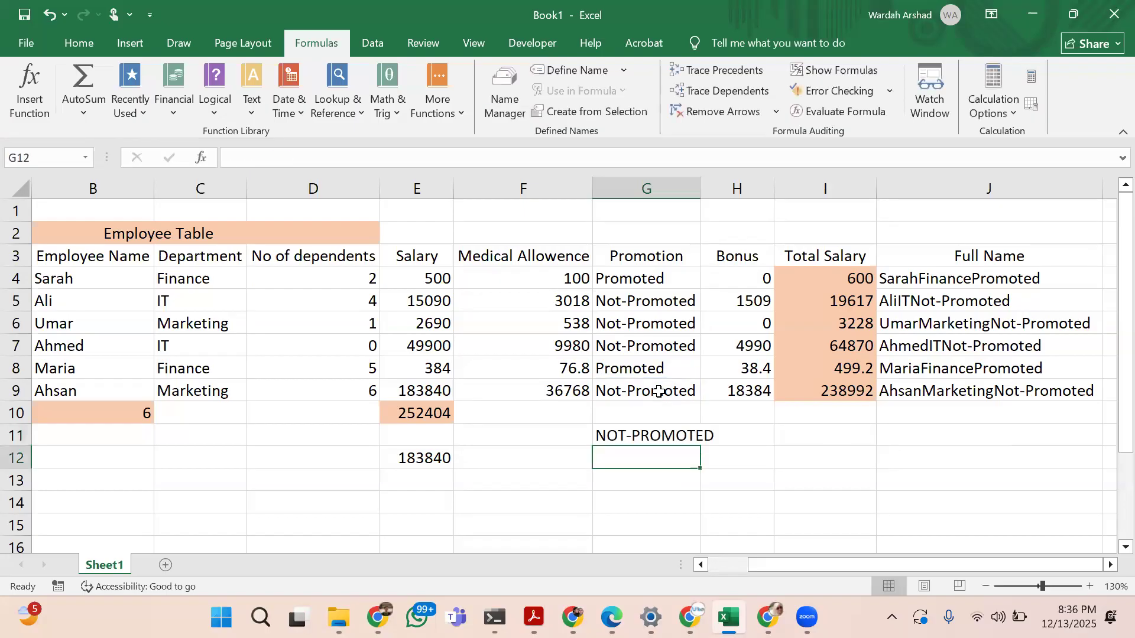
Check the UPPER formula in G11 and look through the rest of the Text function list
key(Up)
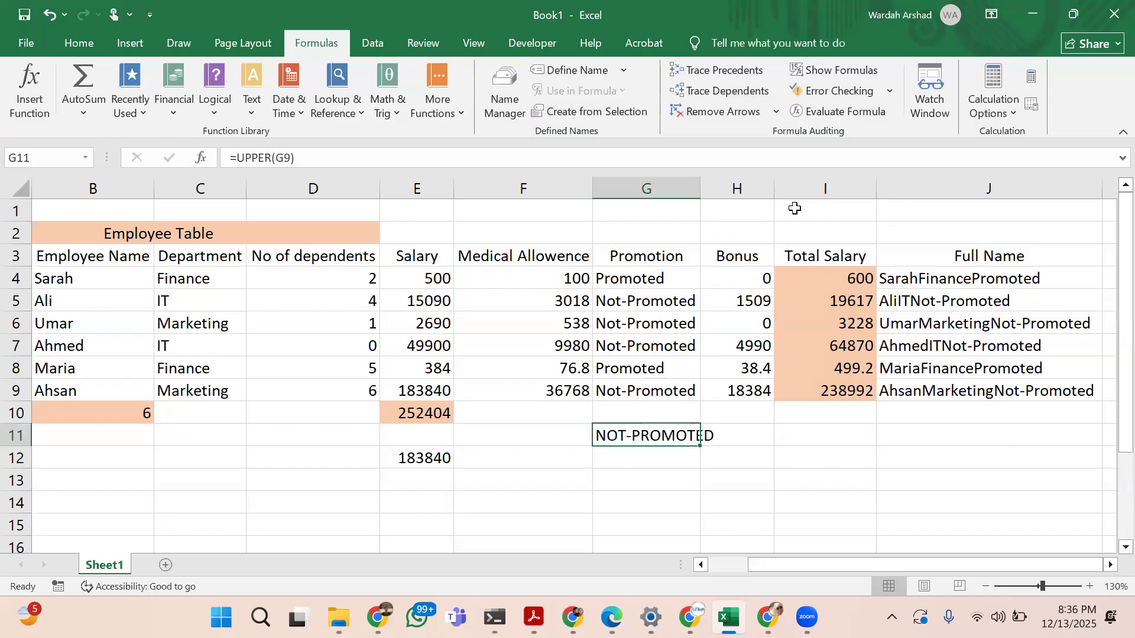
click(662, 459)
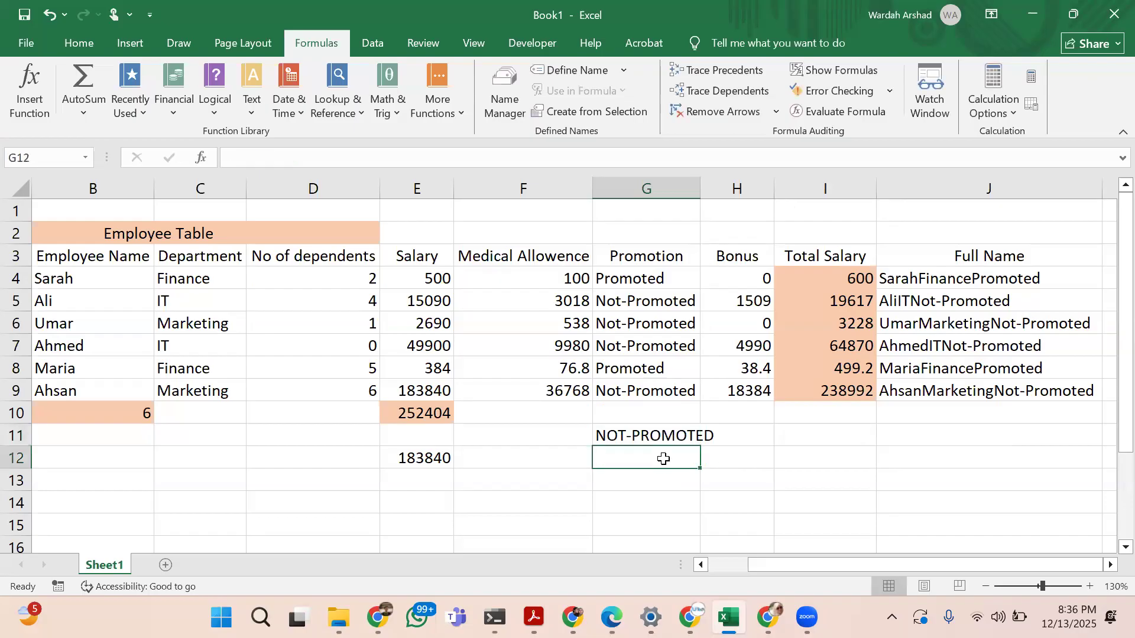
click(251, 120)
scroll(305, 388, down, 3)
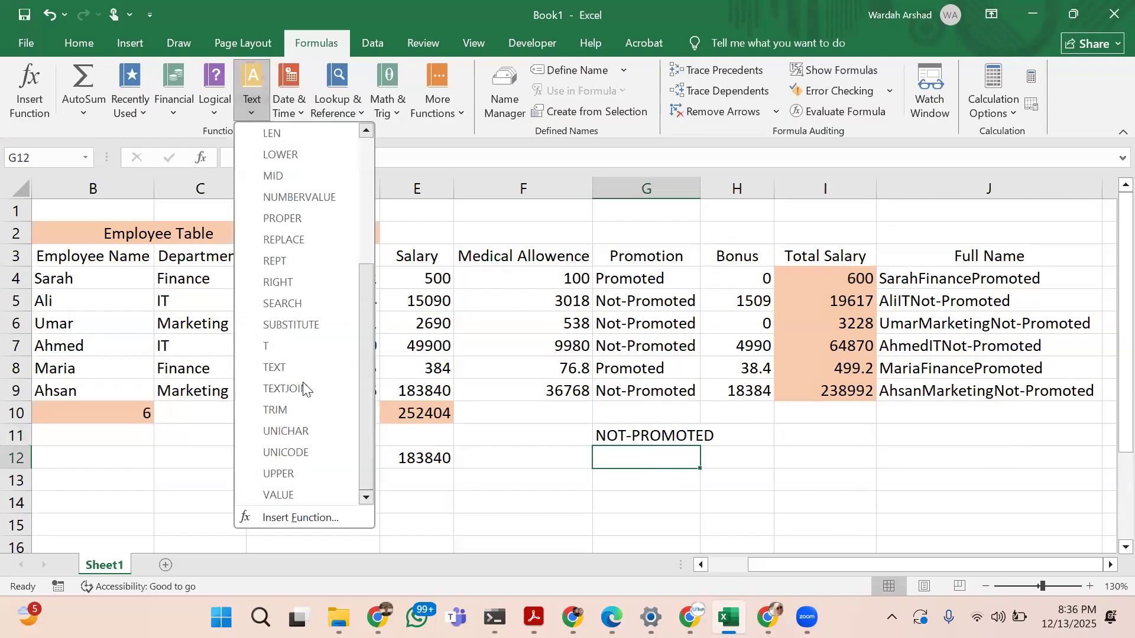
Examine the Date & Time functions, including SECOND and NOW, and the Lookup & Reference functions, including INDEX
click(292, 112)
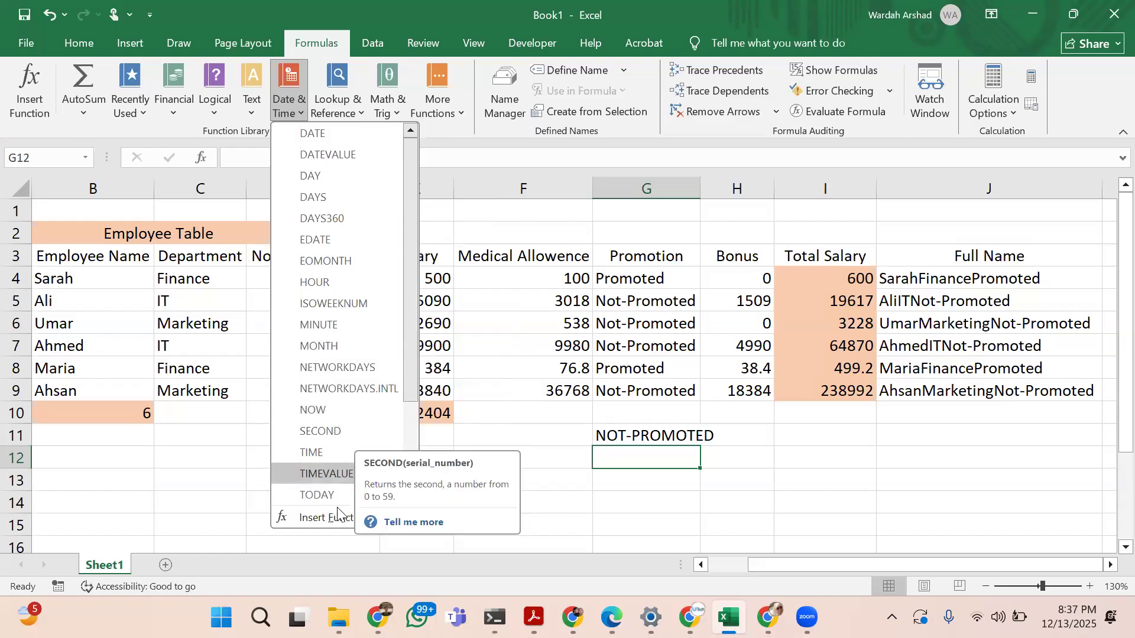
scroll(359, 494, down, 2)
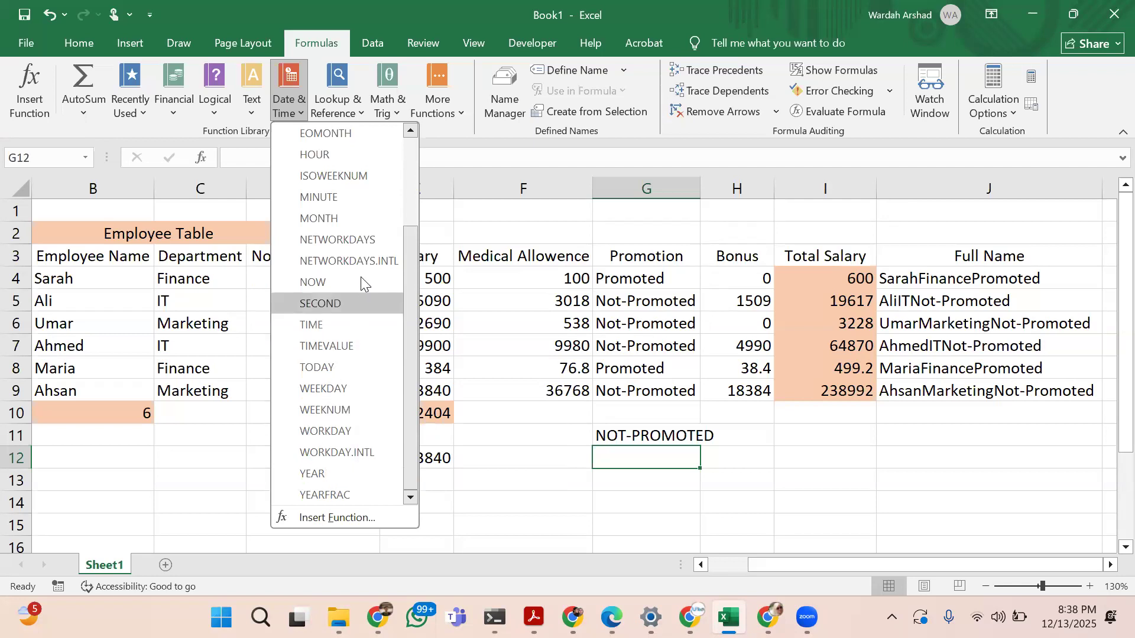
click(337, 103)
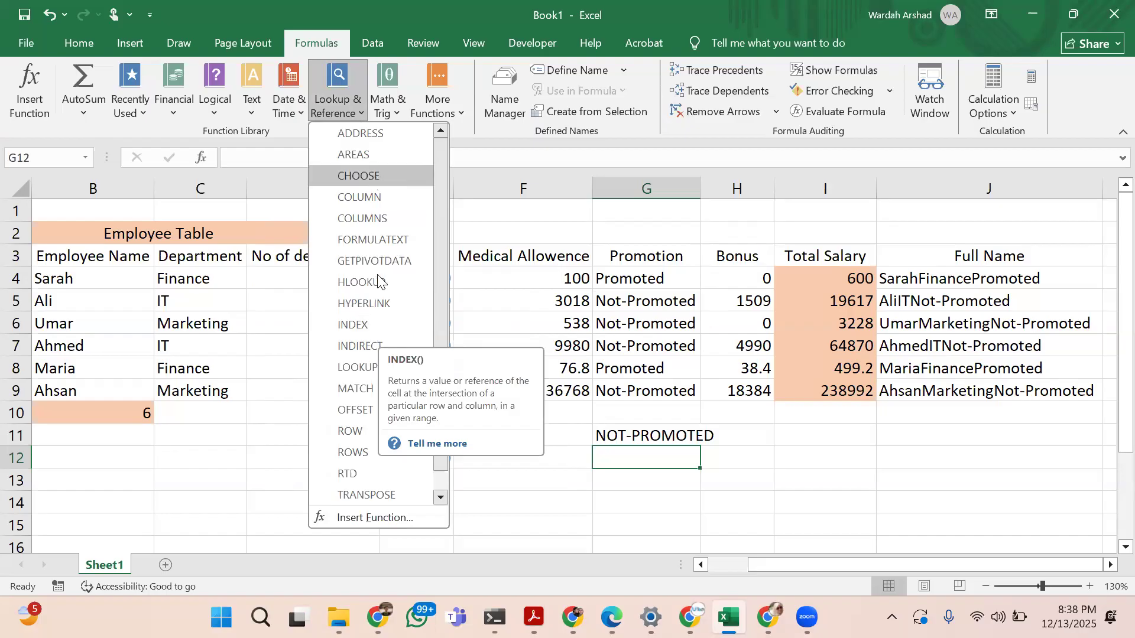
scroll(384, 373, down, 1)
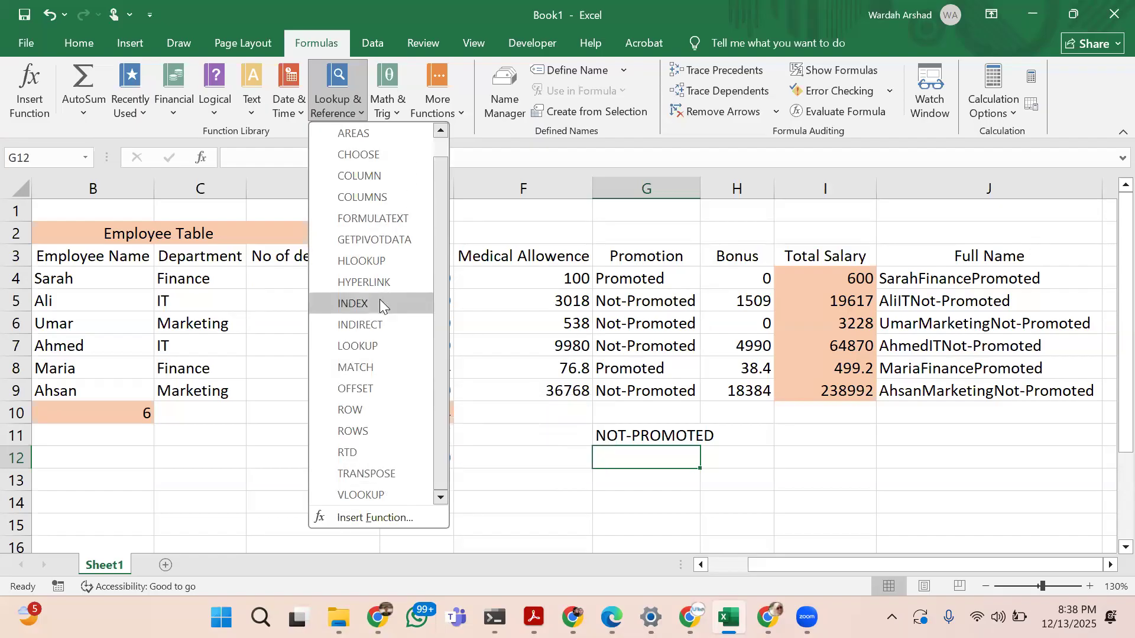
scroll(379, 299, up, 1)
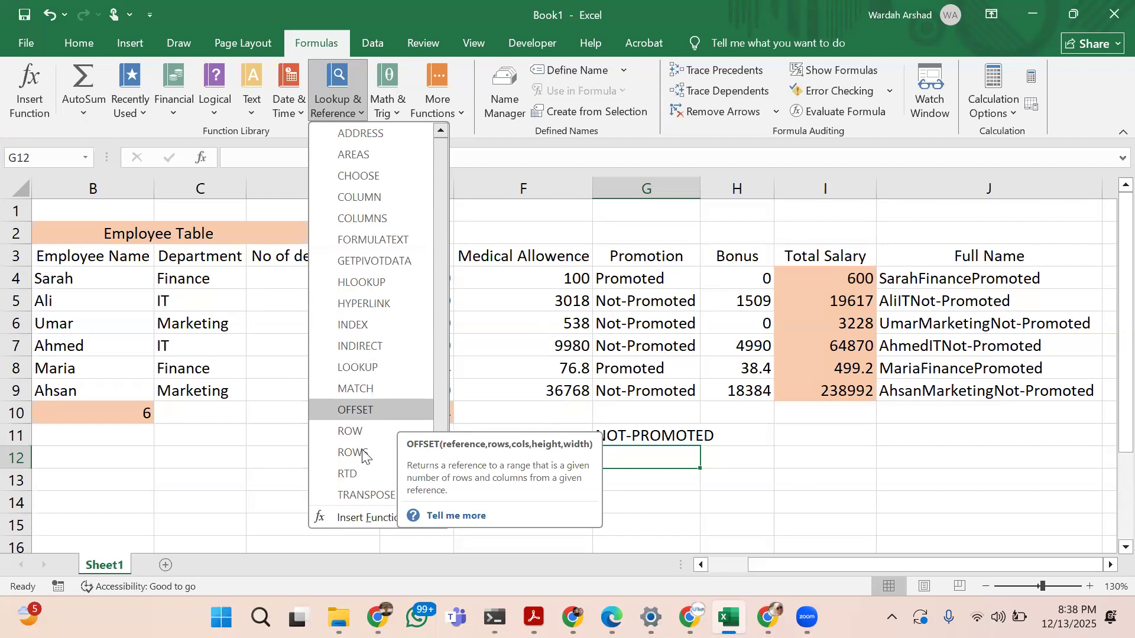
Examine the whole Math & Trig function list, including the descriptions of COS, FACT, MOD and SUMIFS
click(397, 97)
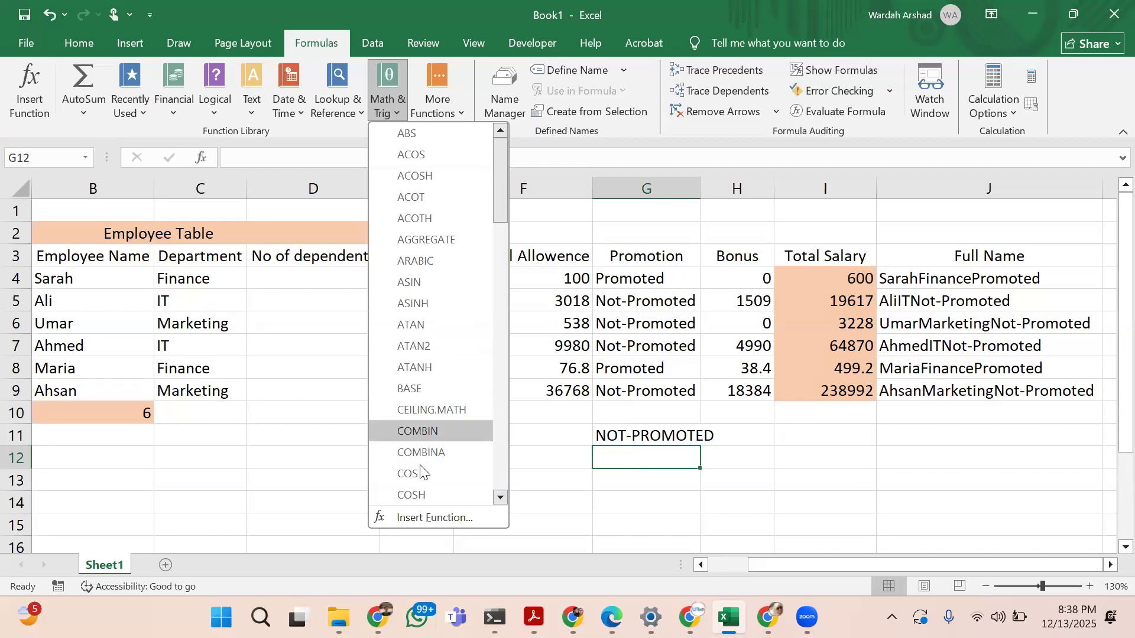
scroll(422, 472, down, 4)
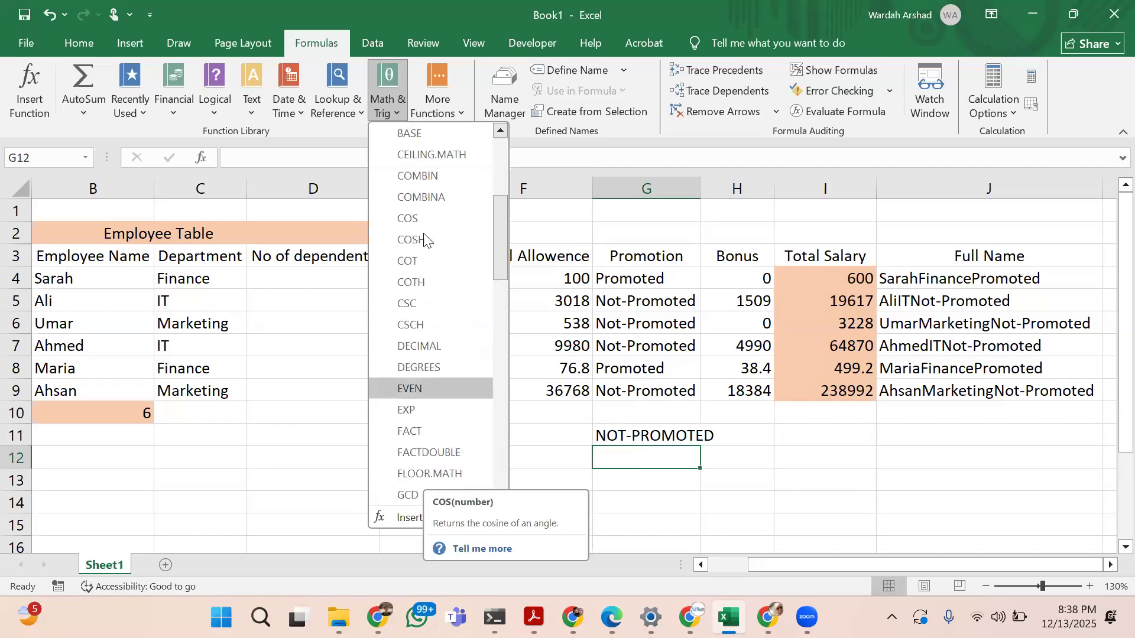
scroll(438, 432, down, 4)
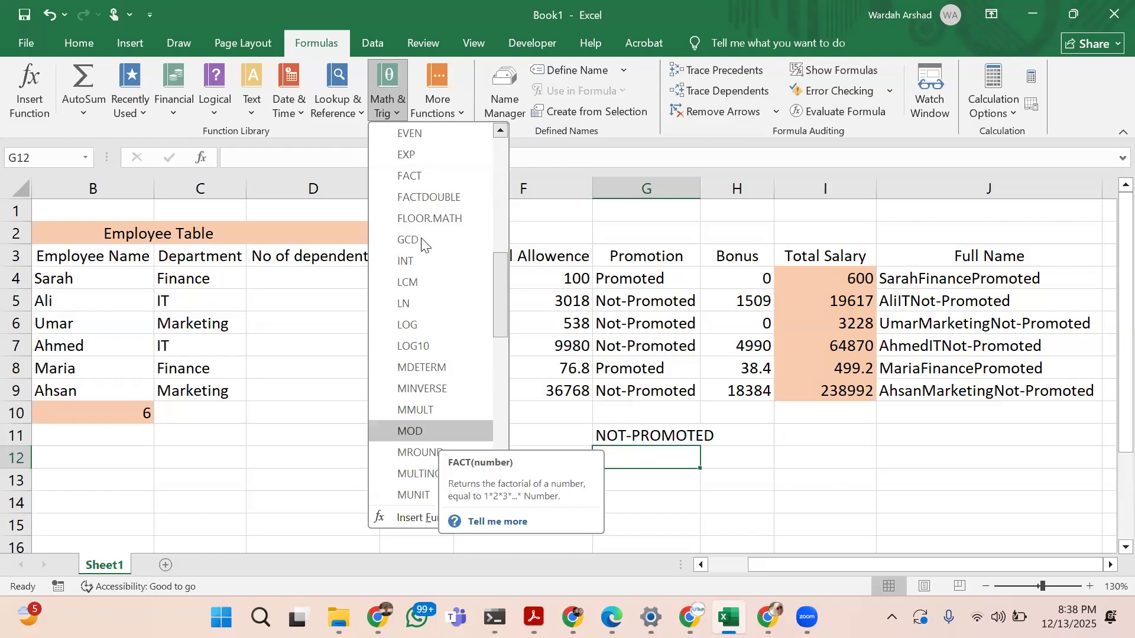
scroll(426, 428, down, 6)
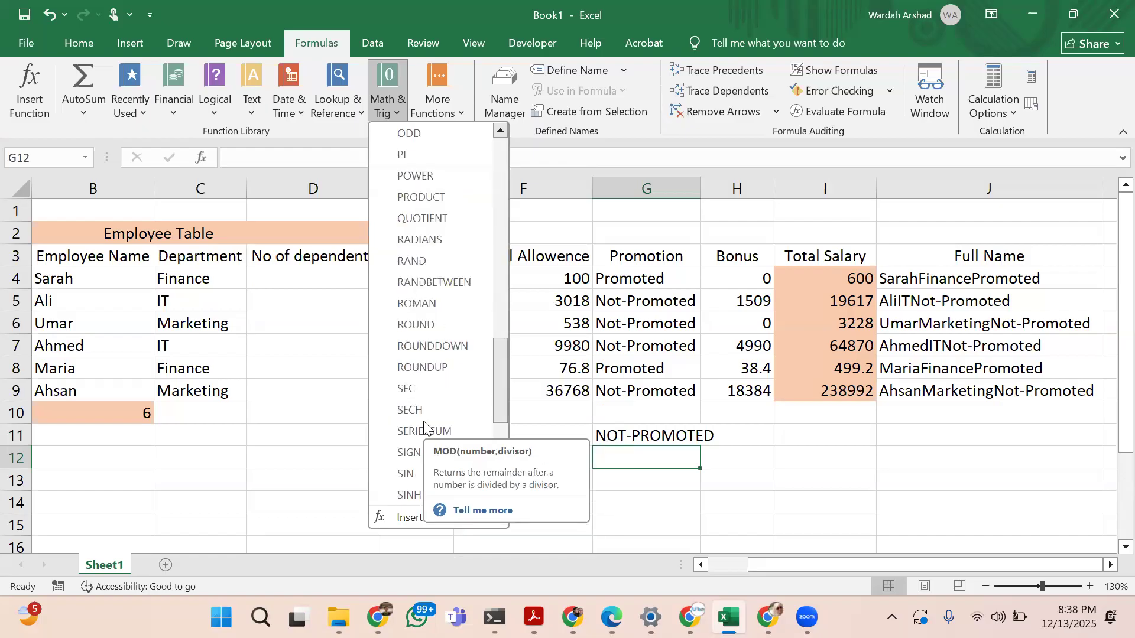
scroll(424, 425, down, 5)
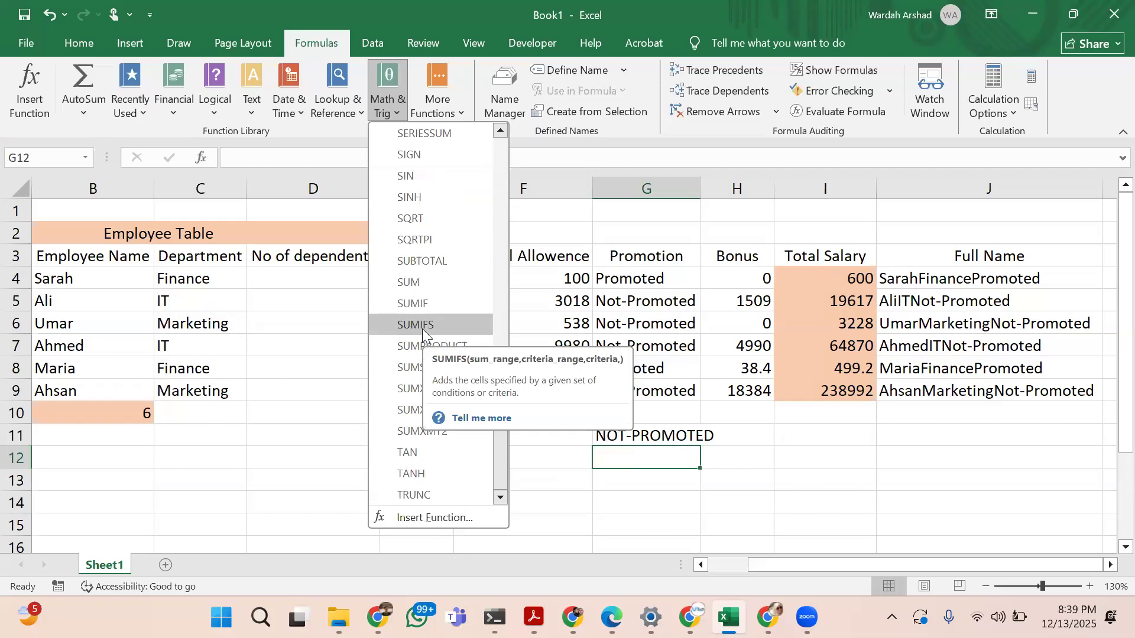
Examine the Statistical functions among the additional function categories, from AVEDEV down past FREQUENCY
click(441, 105)
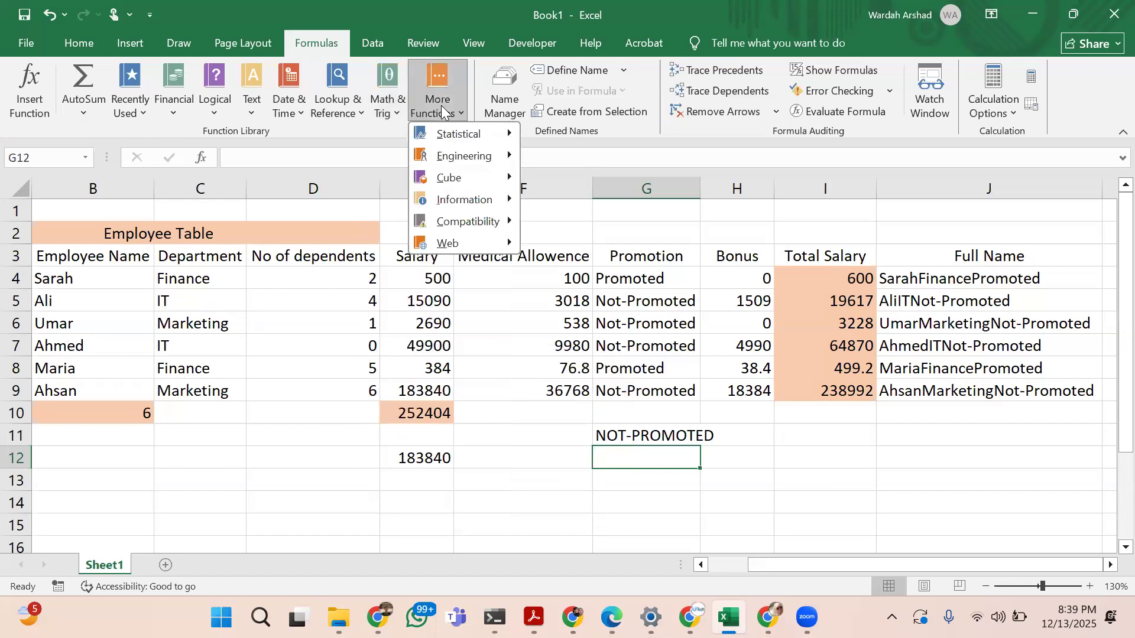
mouse_move(456, 134)
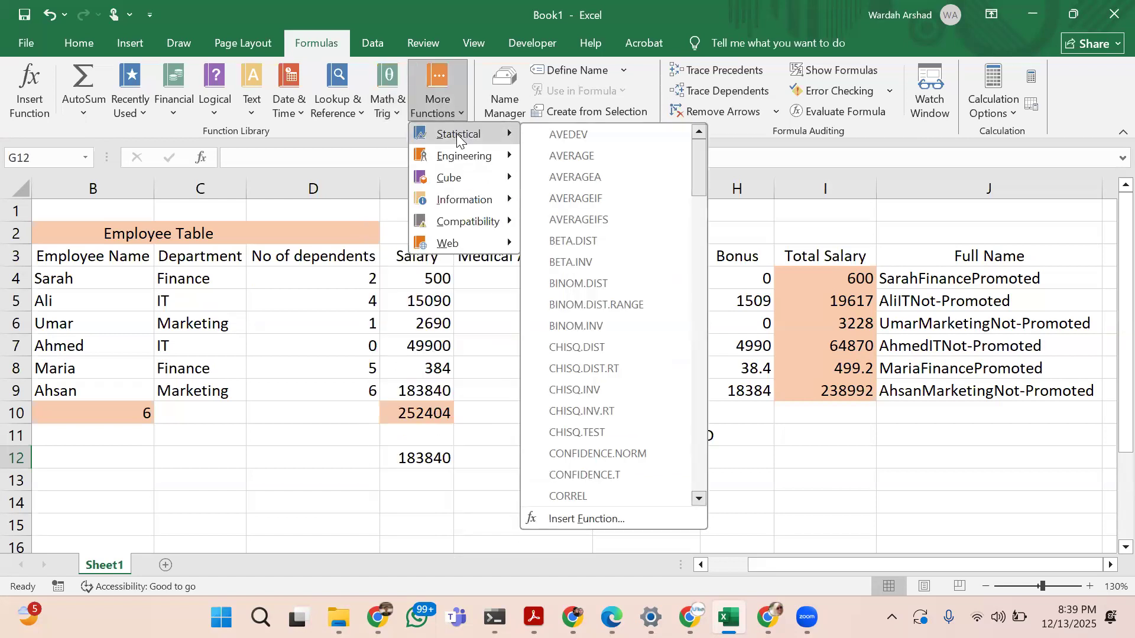
scroll(593, 399, down, 6)
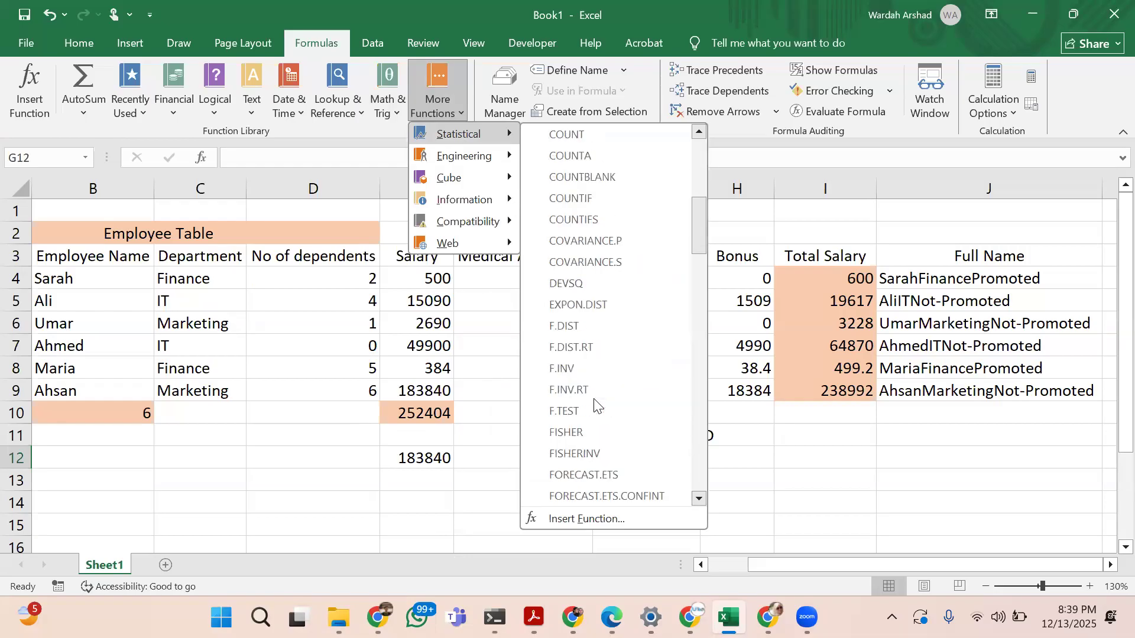
scroll(594, 403, down, 1)
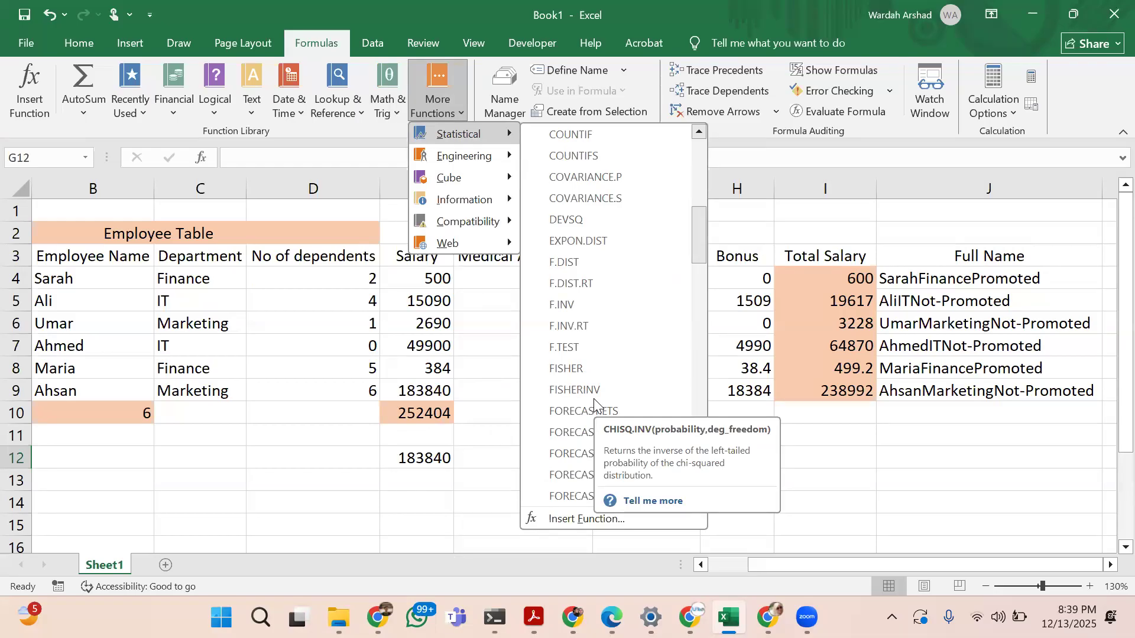
scroll(594, 400, down, 5)
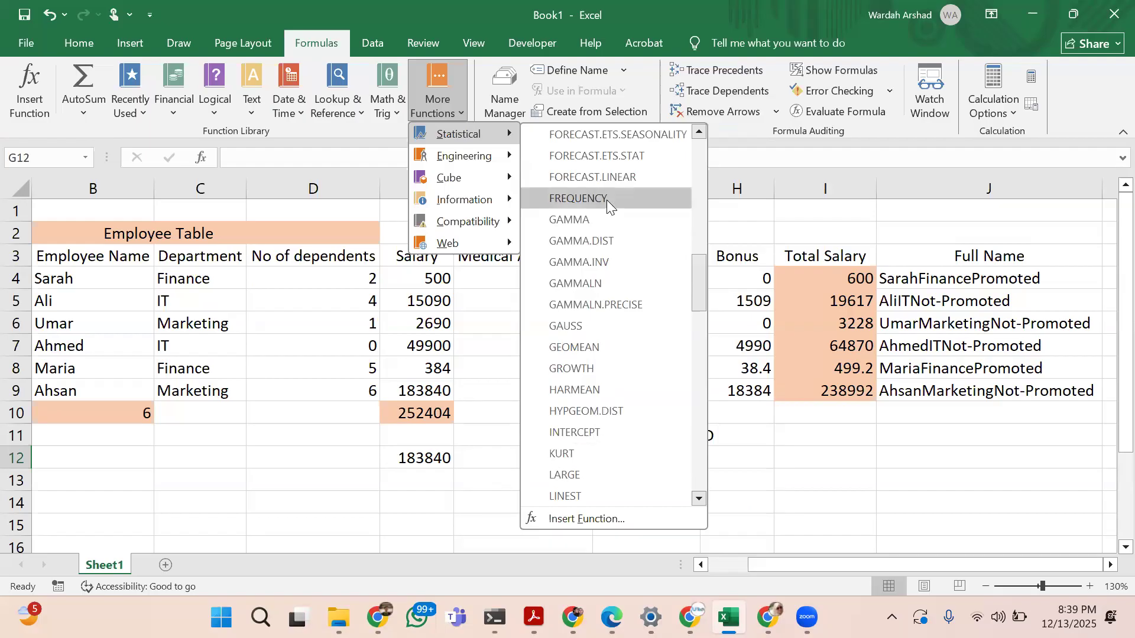
Look through the Engineering function list, including the description of COMPLEX
mouse_move(495, 161)
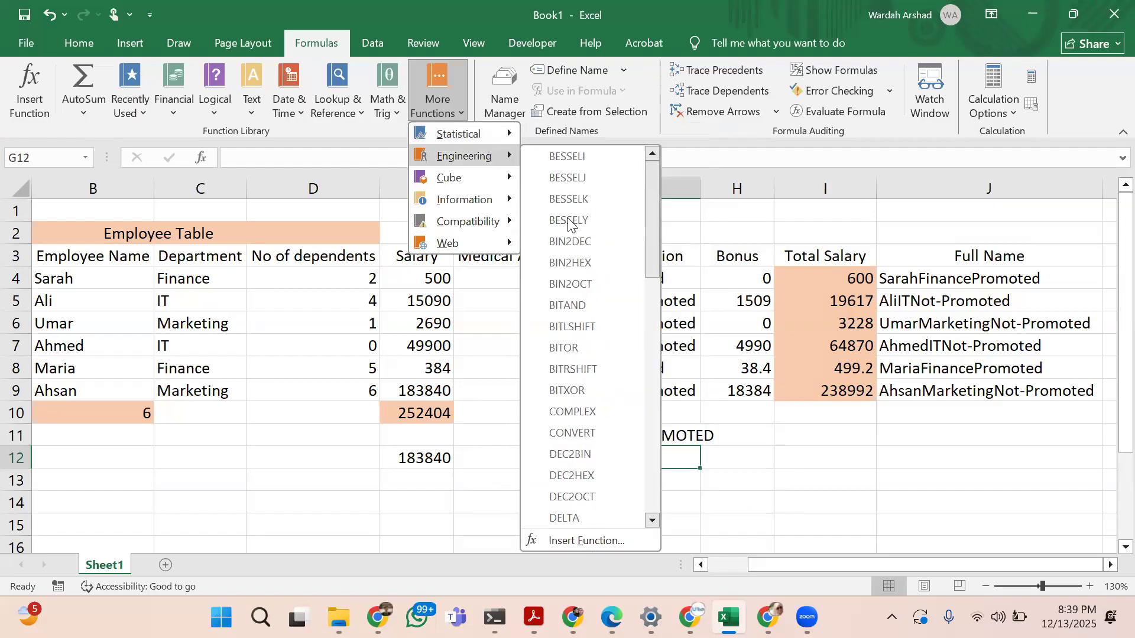
scroll(556, 412, down, 7)
scroll(556, 413, down, 5)
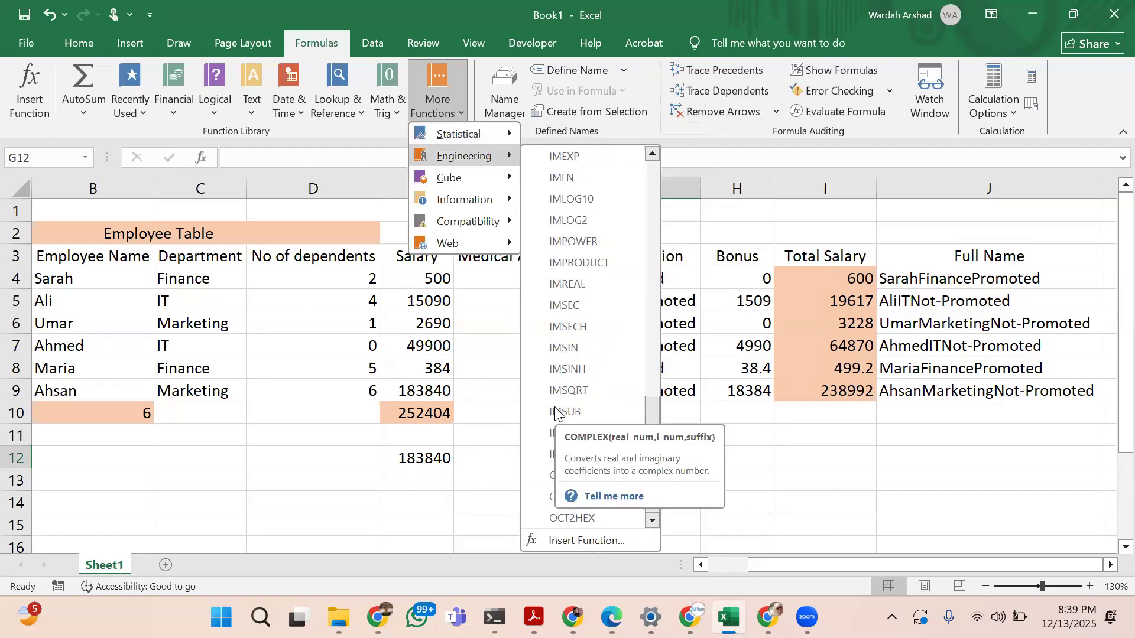
scroll(556, 412, up, 12)
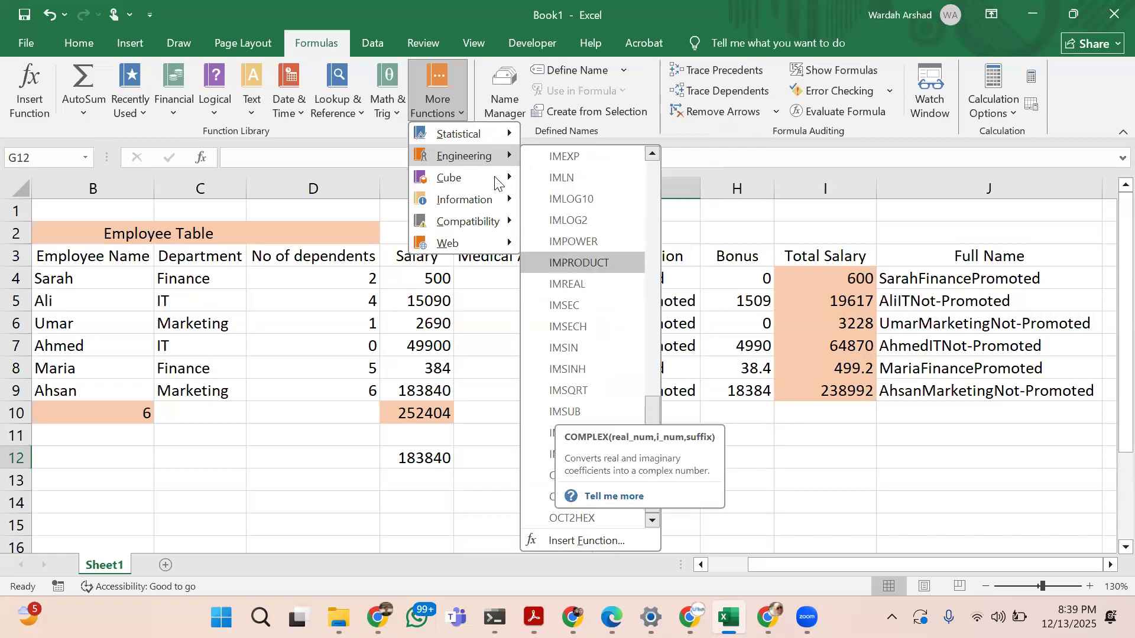
Examine the Cube functions and the Information functions, including the description of ISREF
mouse_move(488, 181)
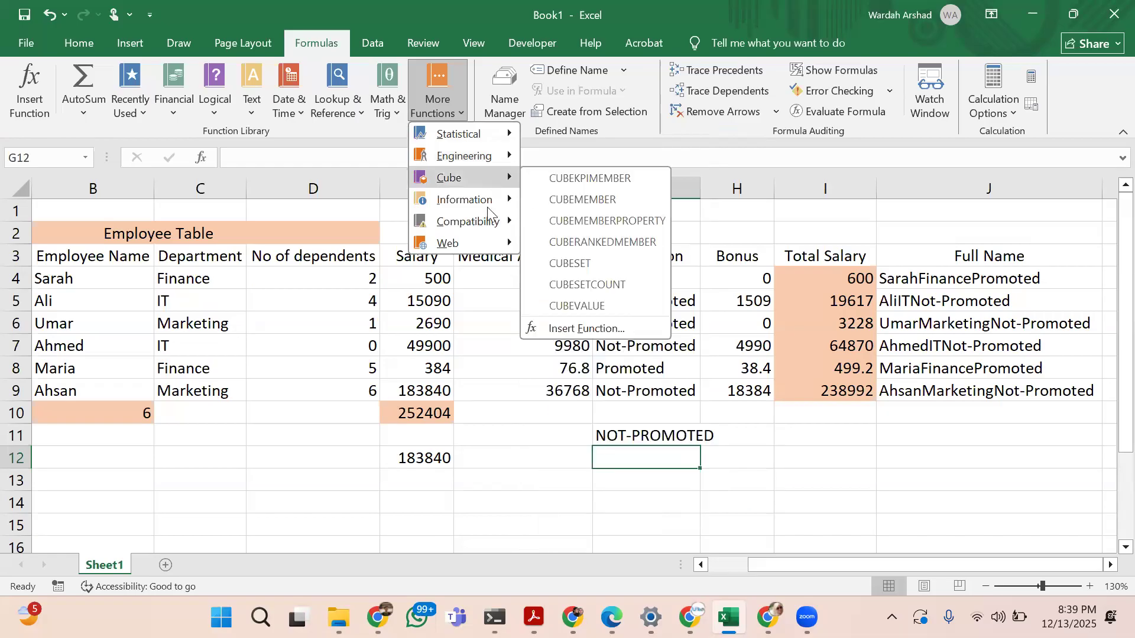
mouse_move(488, 201)
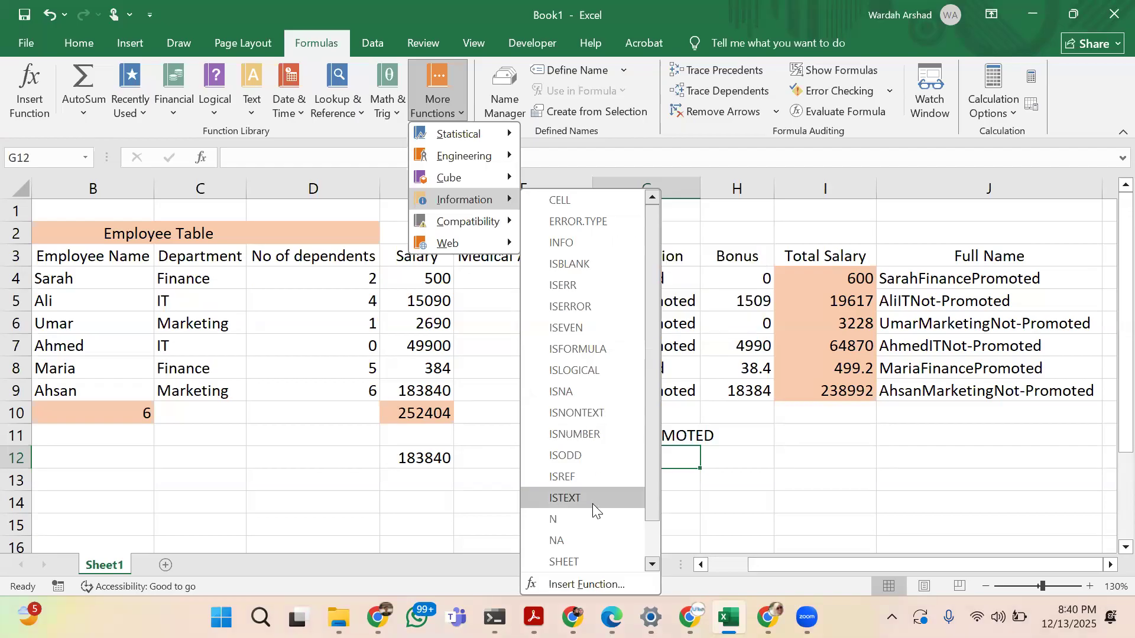
scroll(592, 503, down, 2)
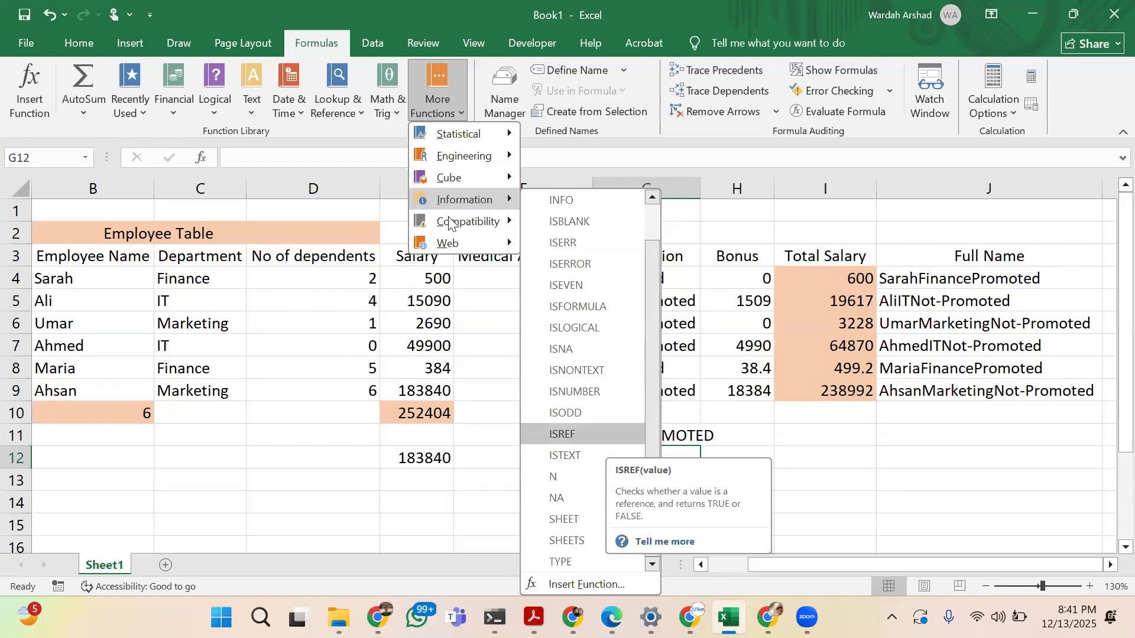
Look through the Compatibility and Web function lists, then close the function categories
mouse_move(442, 225)
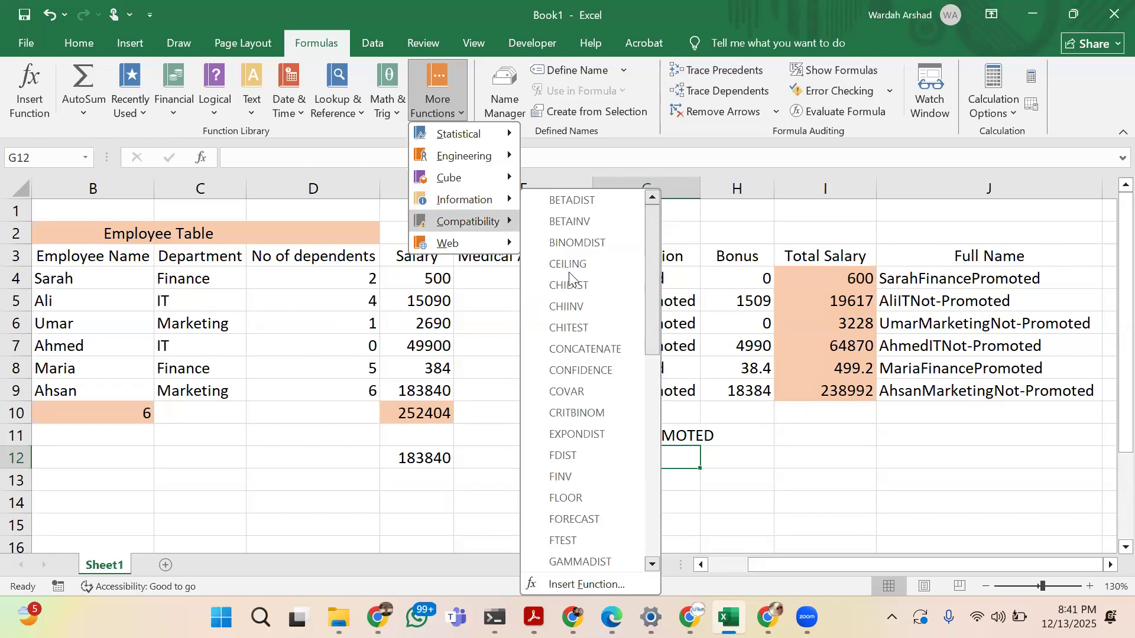
scroll(589, 483, down, 1)
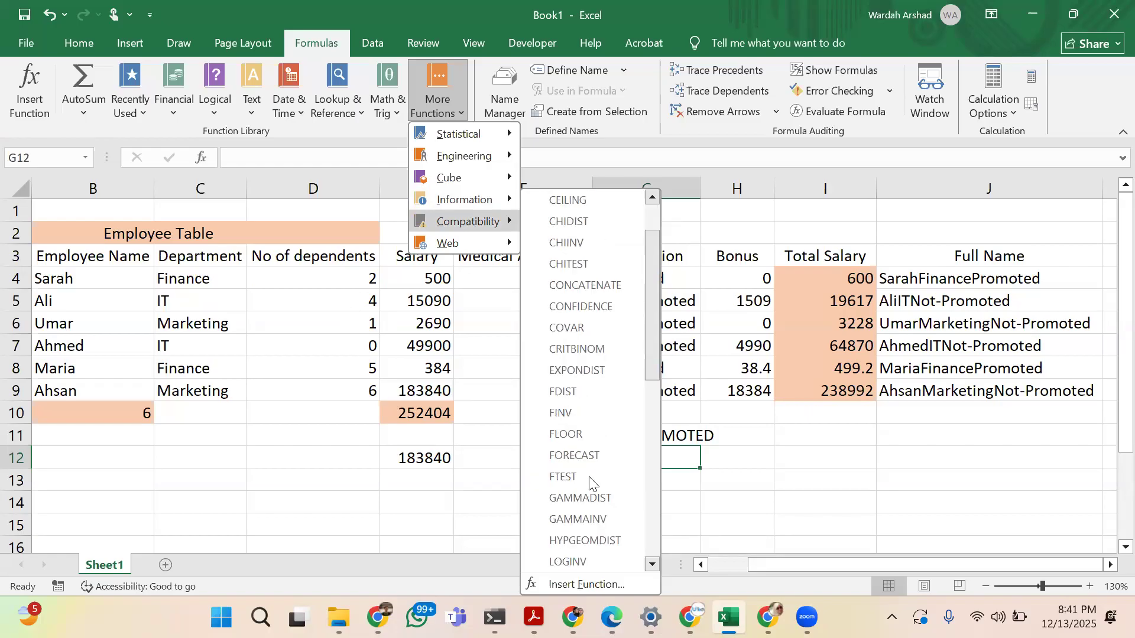
scroll(589, 484, down, 6)
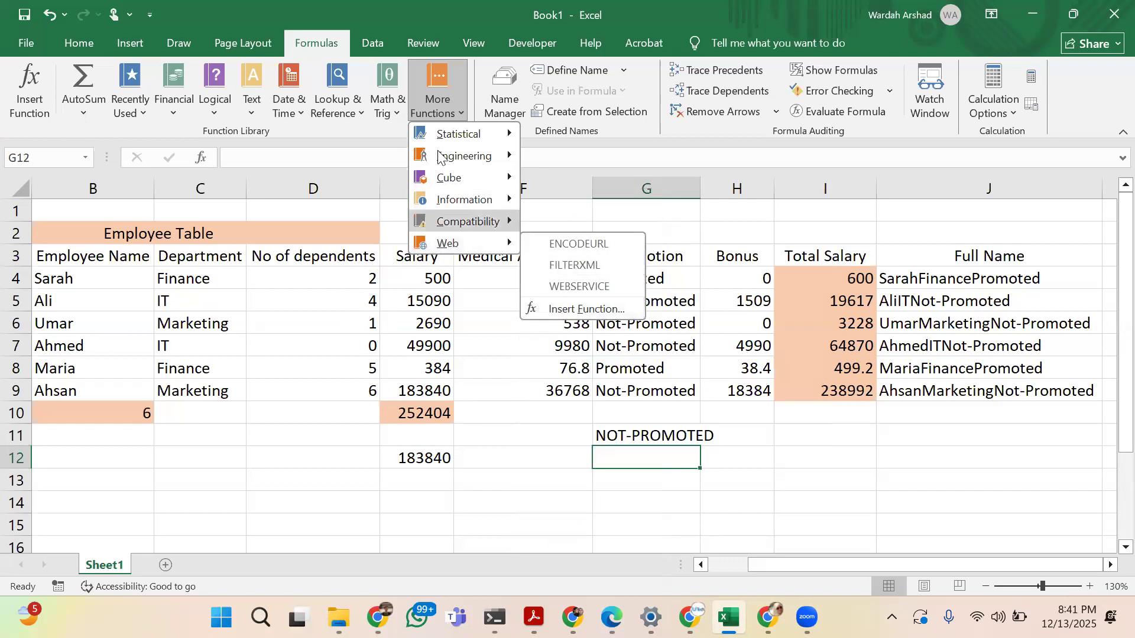
click(319, 132)
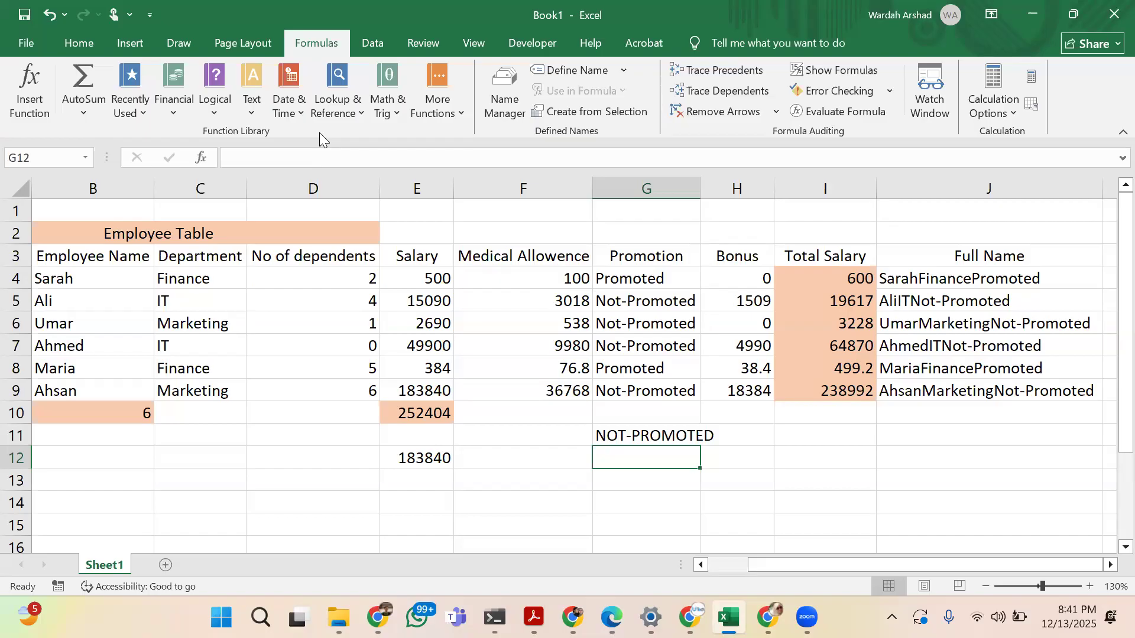
Open the list of Date & Time functions for cell G12
click(286, 119)
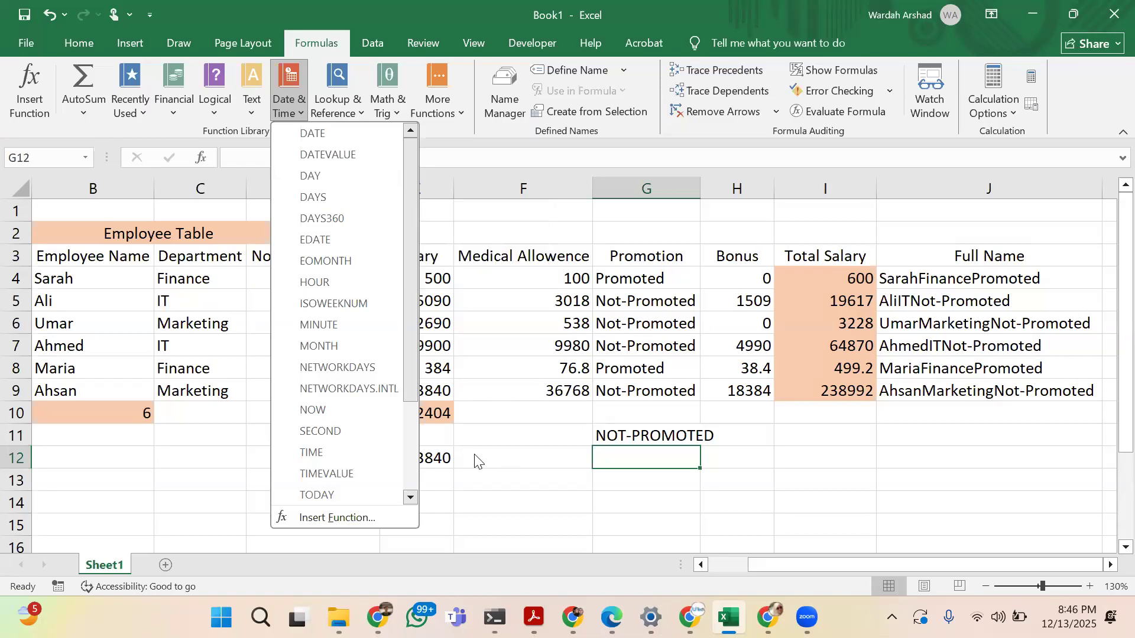
Enter the heading S.No. in cell B15 below the employee table
right_click(595, 436)
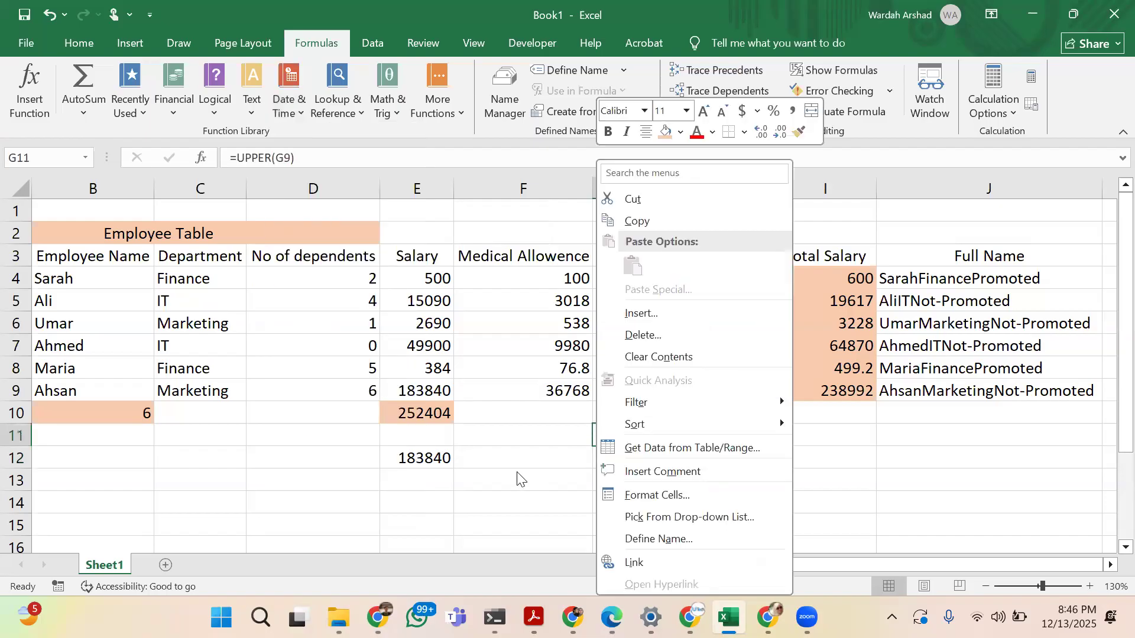
scroll(81, 329, down, 2)
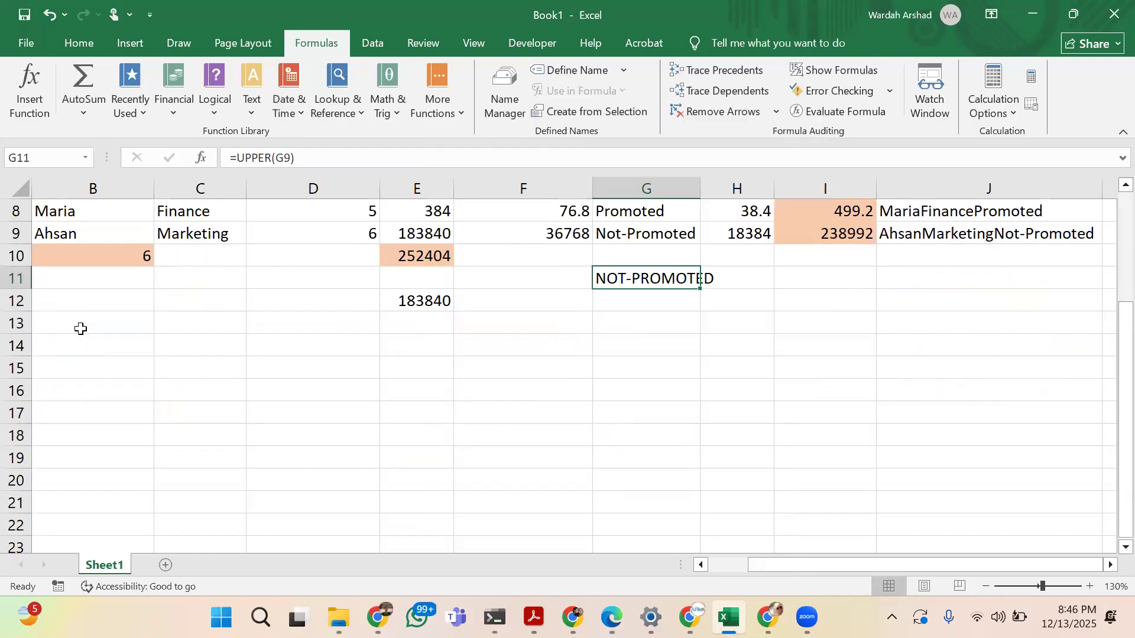
click(81, 329)
click(82, 364)
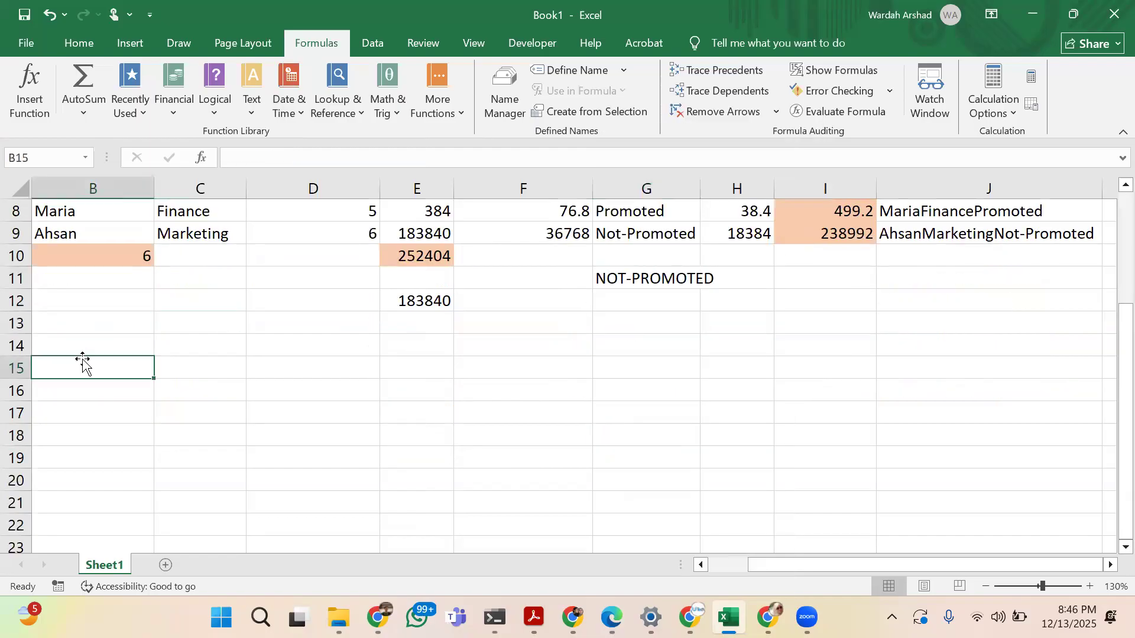
scroll(82, 362, down, 1)
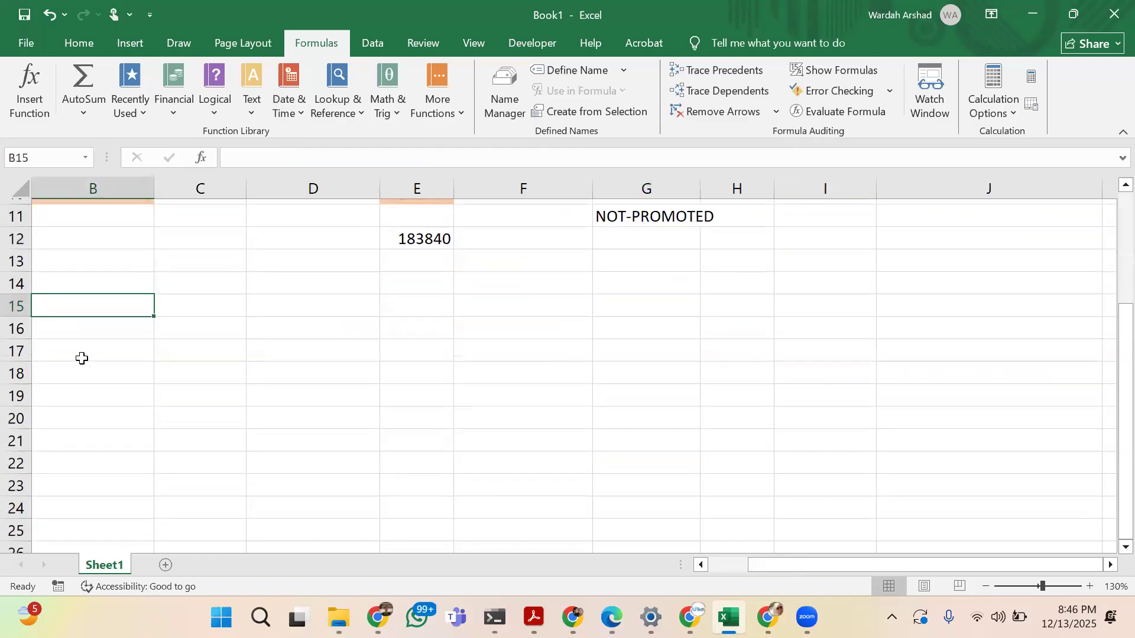
scroll(82, 358, up, 1)
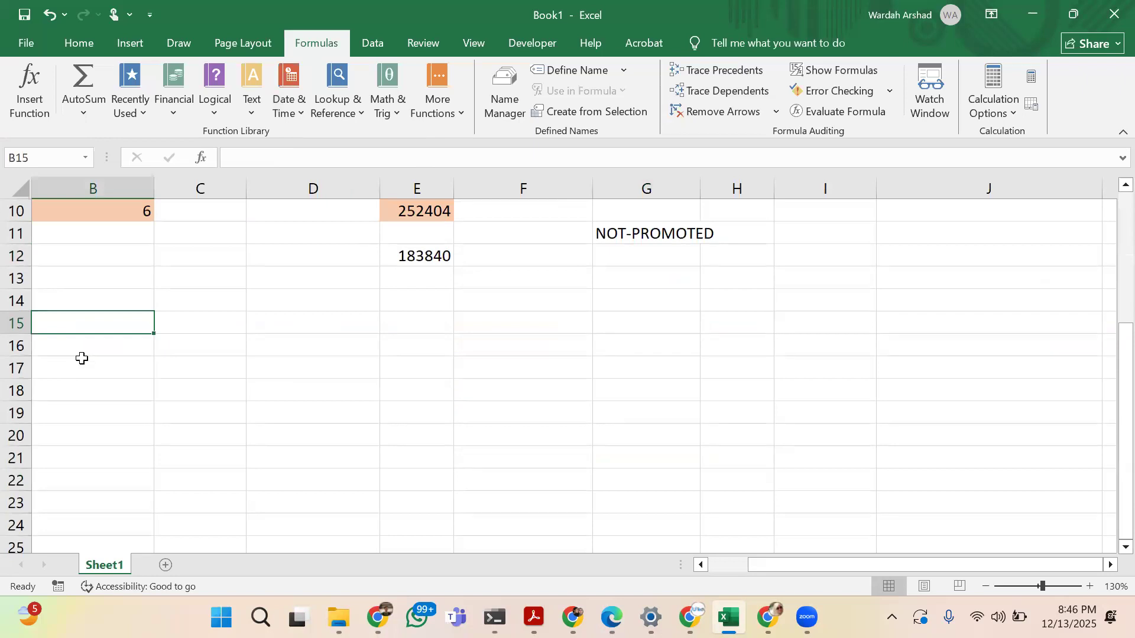
text(S.No)
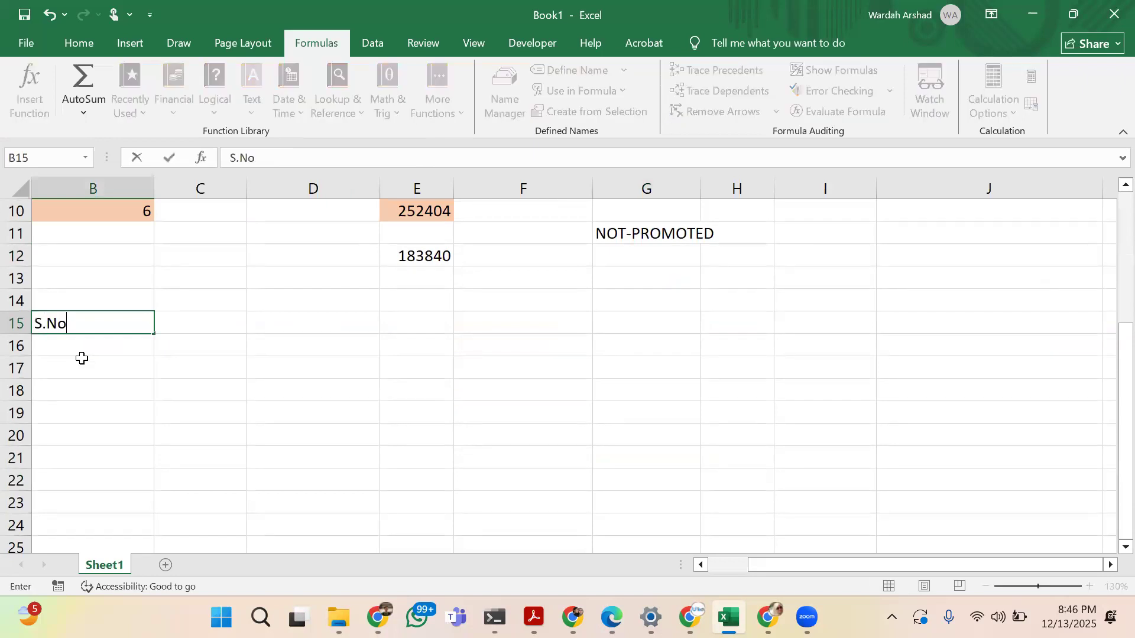
text(.)
key(Return)
Number the rows under the S.No. heading from 1 to 6 in cells B16 to B21
text(1)
key(Return)
text(2)
key(Return)
text(3)
key(Return)
text(4)
key(Return)
text(5)
key(Return)
text(6)
key(Tab)
Add the heading Items in cell C15, next to S.No
key(Up)
key(Up)
key(Up)
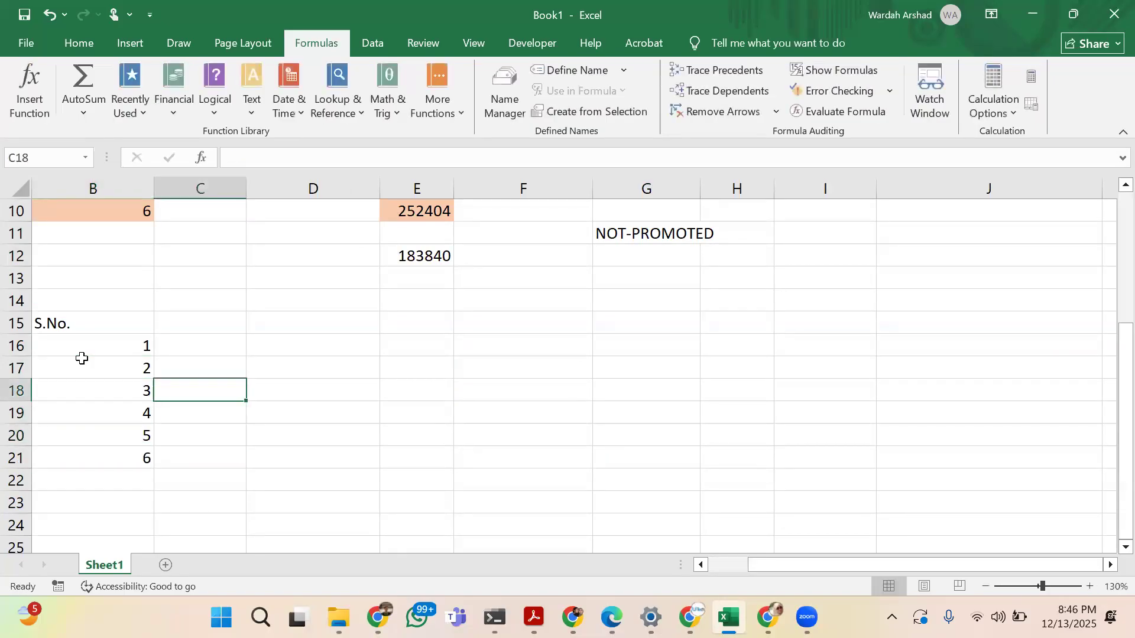
key(Up)
key(Up)
key(Up)
text(It5ems)
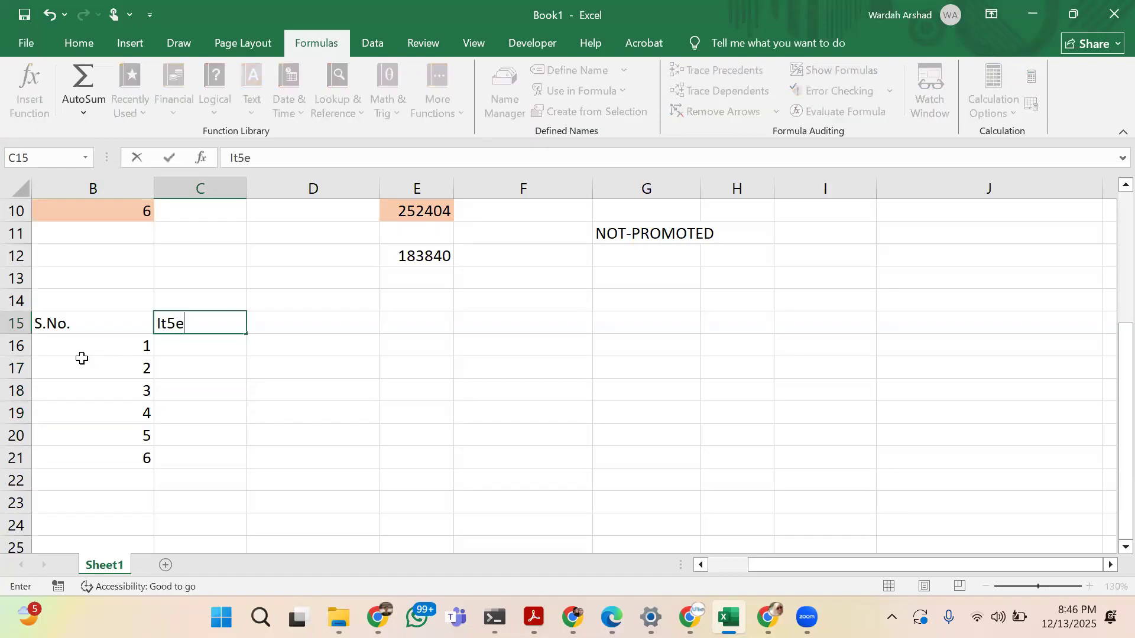
key(BackSpace)
key(BackSpace)
key(BackSpace)
key(BackSpace)
text(ems)
key(Return)
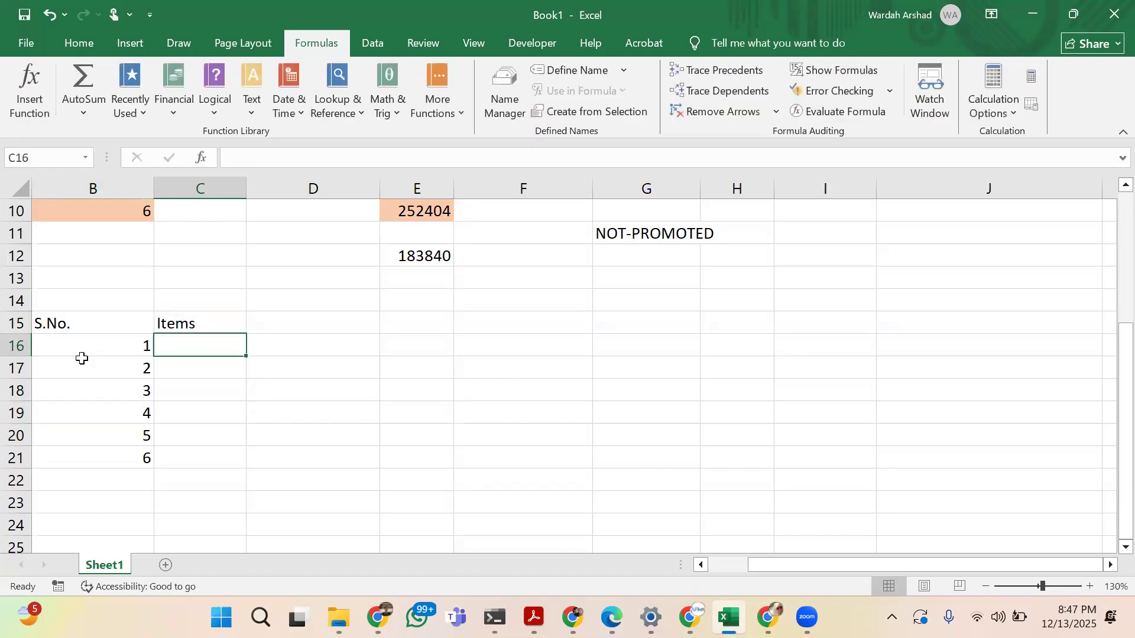
List Car, Mobile and Laptop as the first three items in cells C16 to C18
text(Car)
key(Return)
text(Mobile)
key(Return)
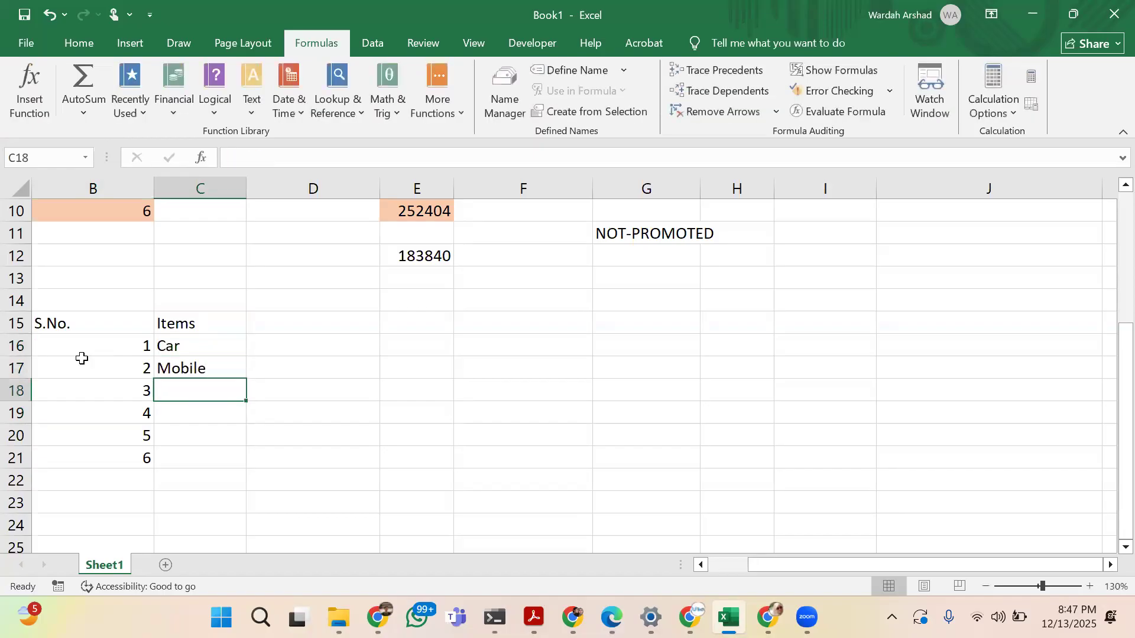
text(Laptop)
key(Return)
Add Camera, Air Condition and Microwave as the remaining items in cells C19 to C21
text(Camera)
key(Return)
text(Air )
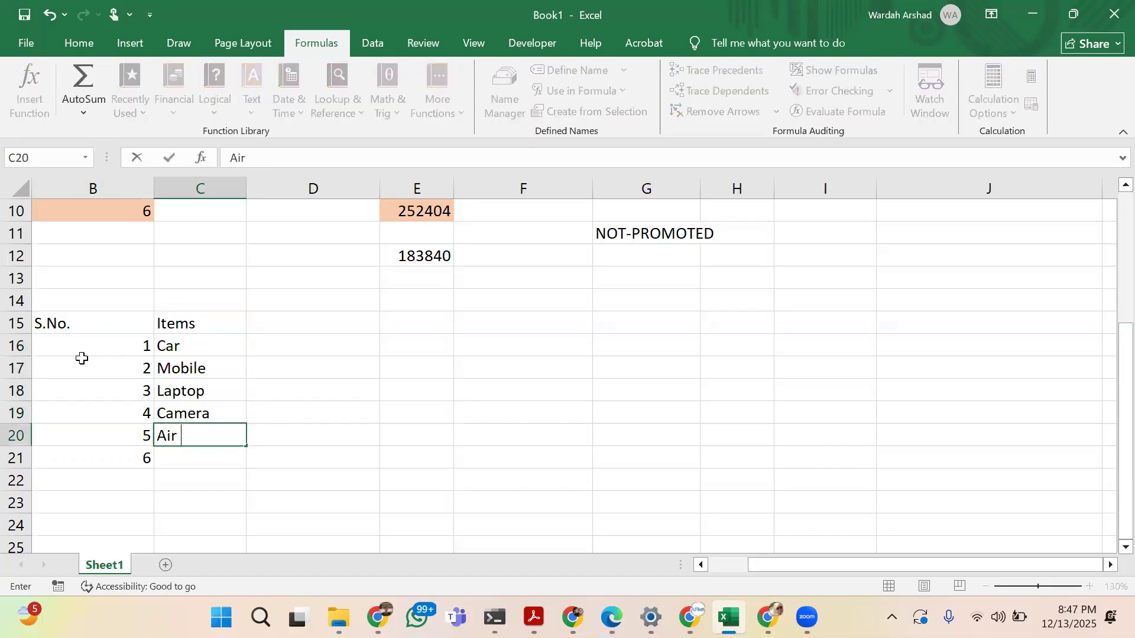
text(Condition)
key(Return)
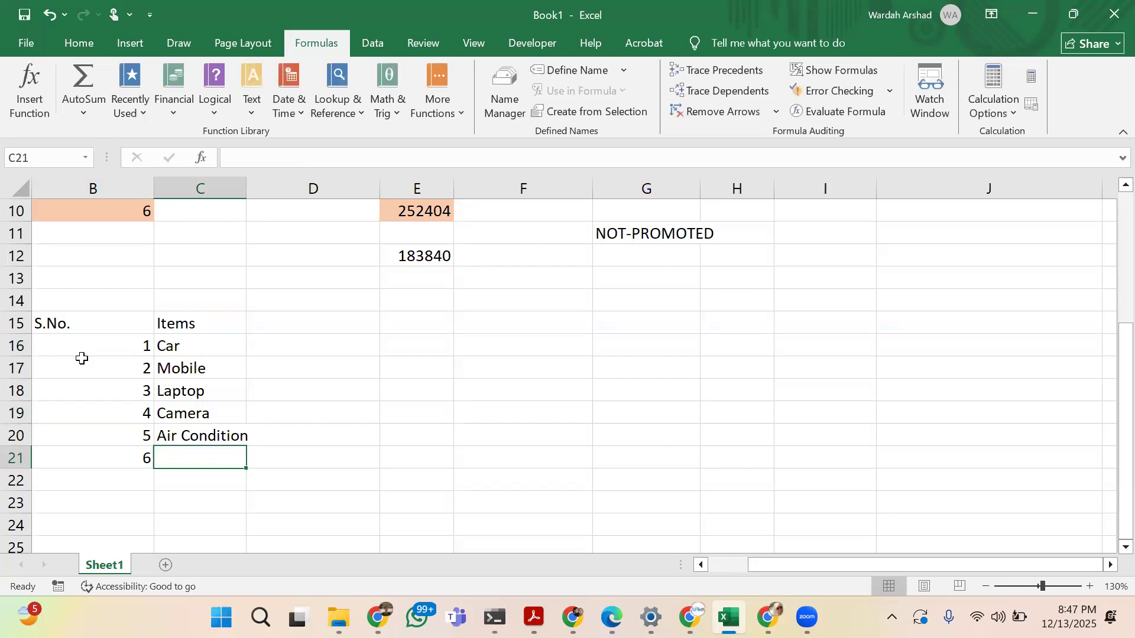
text(Microwave)
key(Tab)
Add the heading Color in cell D15, next to Items
key(Up)
key(Up)
key(Up)
key(Up)
key(Up)
key(Up)
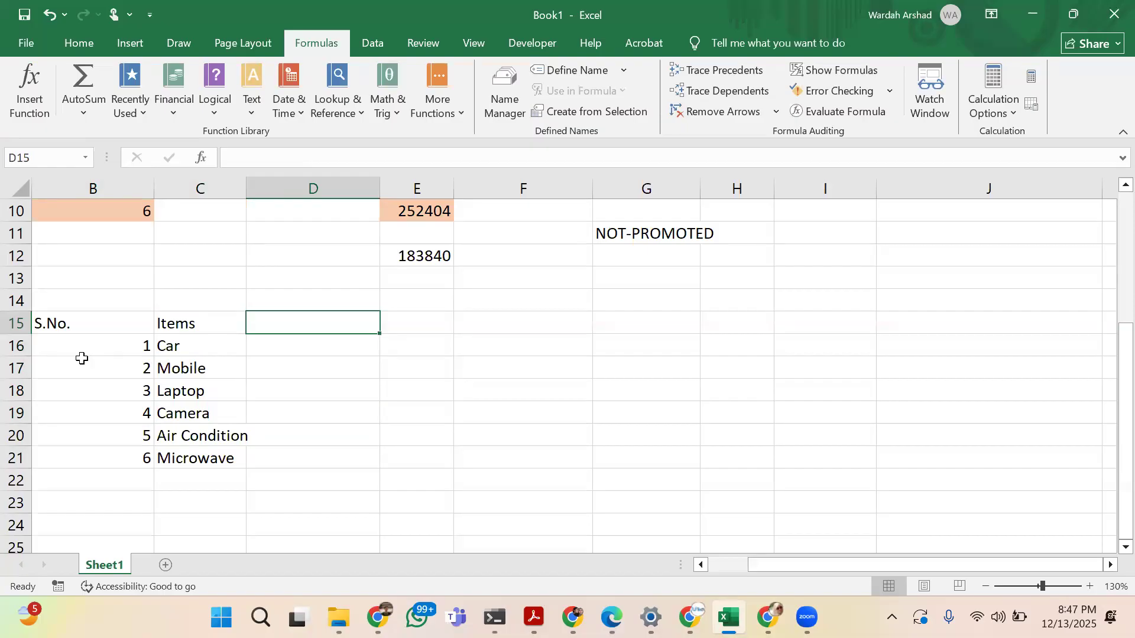
text(Price)
key(BackSpace)
key(BackSpace)
key(BackSpace)
key(BackSpace)
key(BackSpace)
text(Colors)
key(BackSpace)
key(Return)
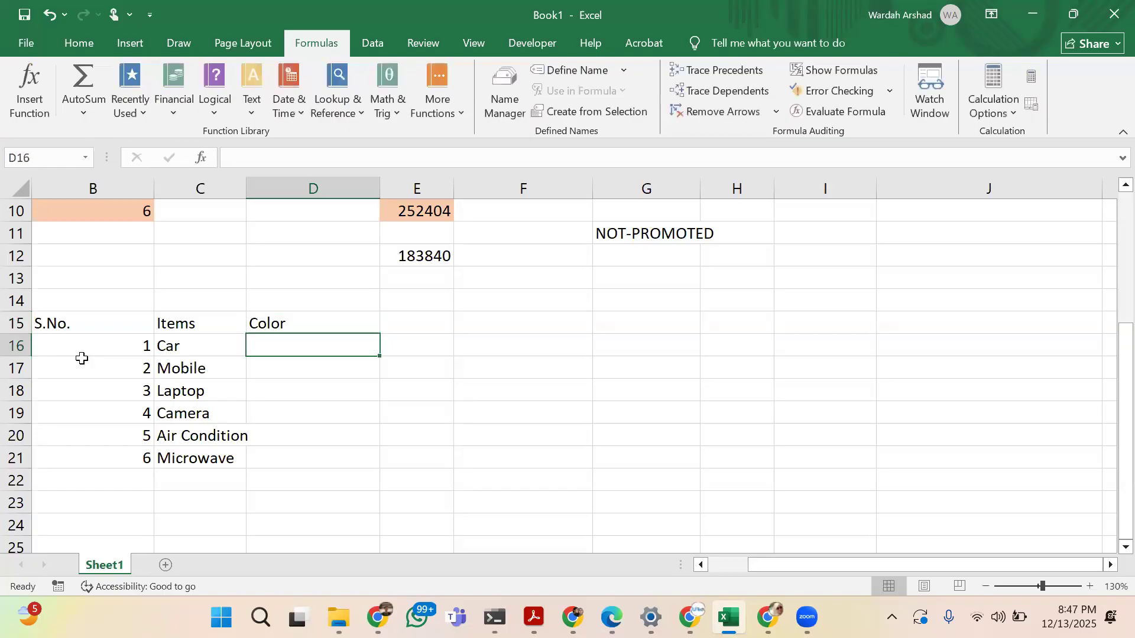
Enter the colors Red for the car, Rose Gold for the mobile and Black for the laptop
text(Red)
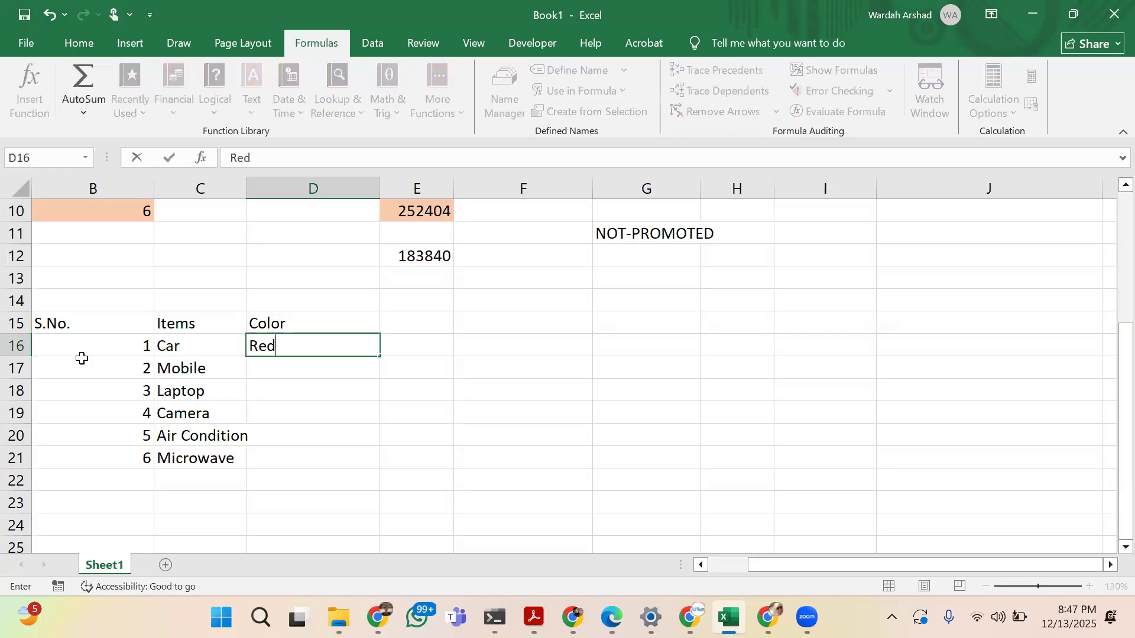
key(Return)
text(R)
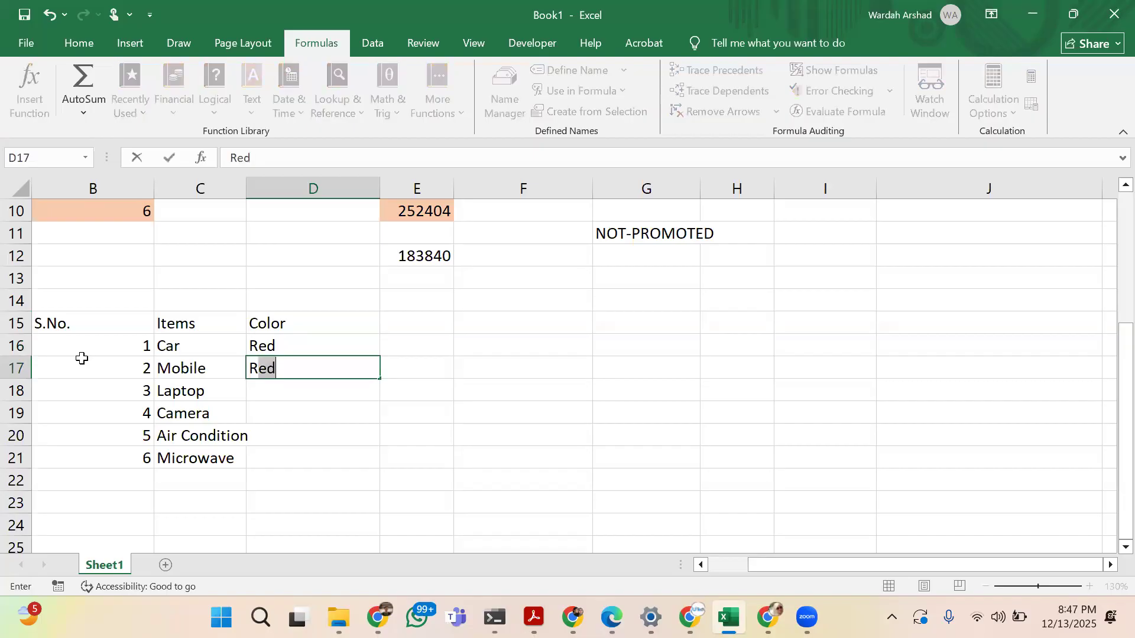
text(ose Gold)
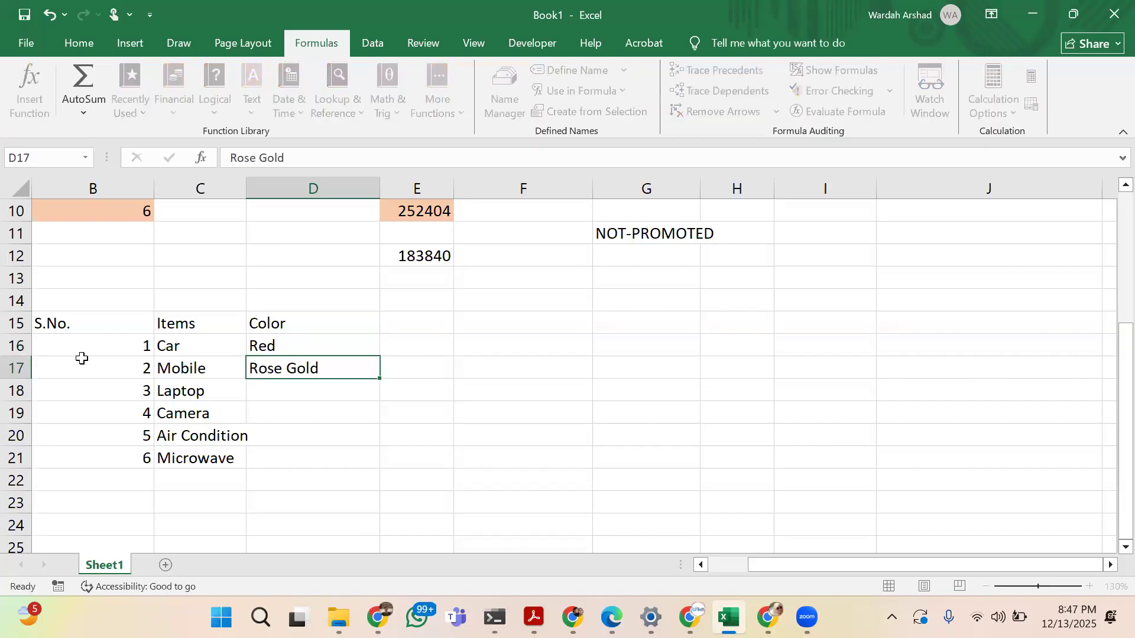
key(Return)
text(Black)
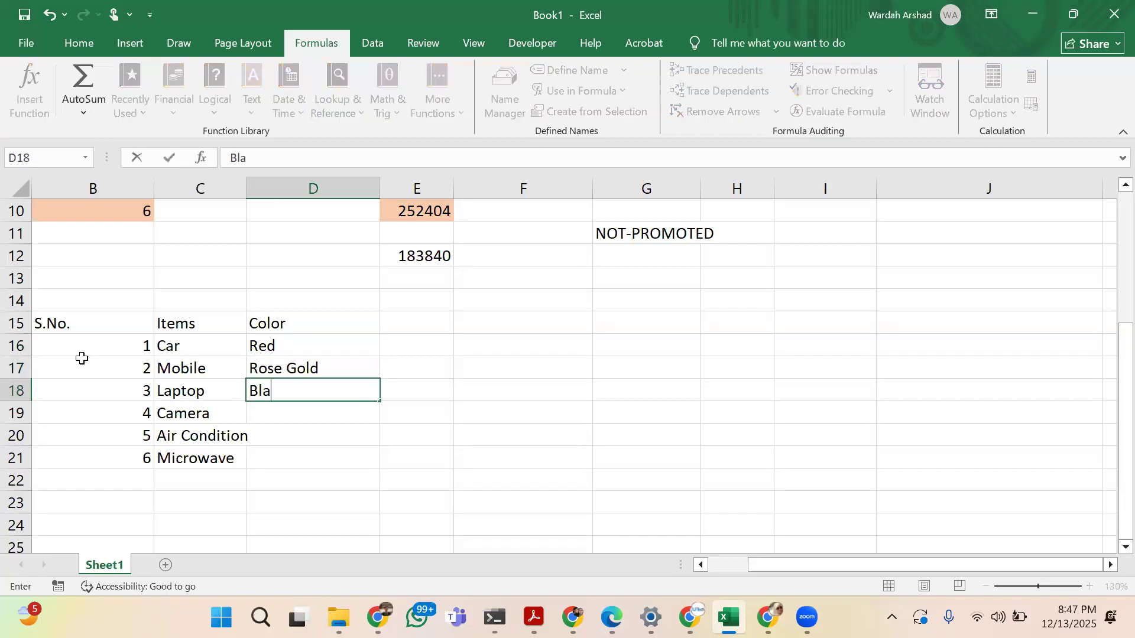
key(Return)
Enter the color White for the camera and the air condition, and Brown for the microwave
text(White)
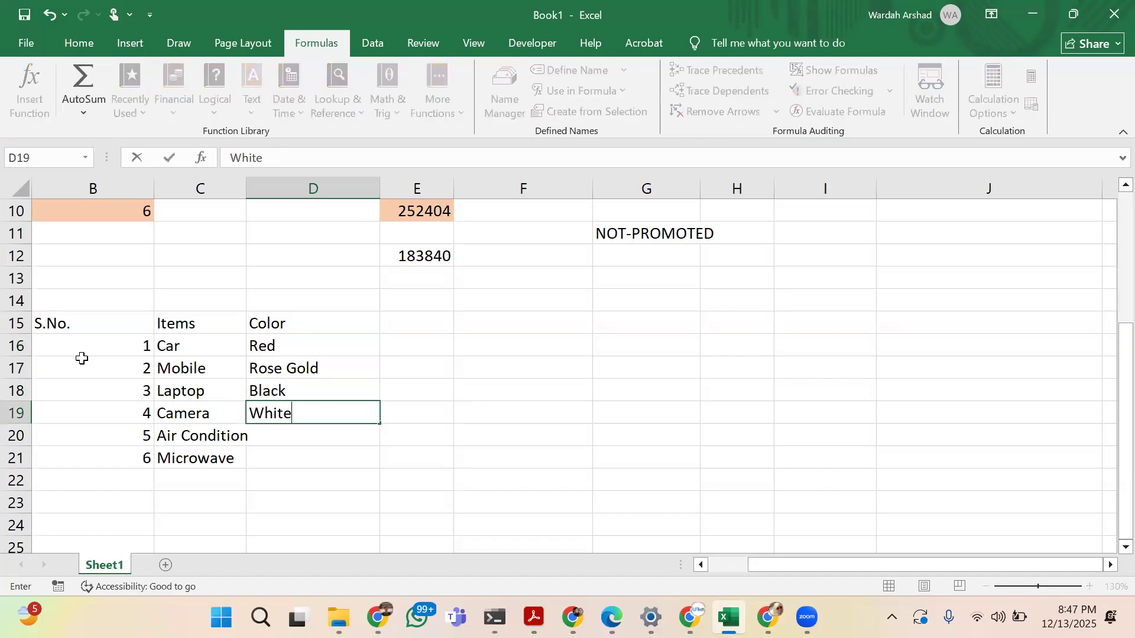
key(Return)
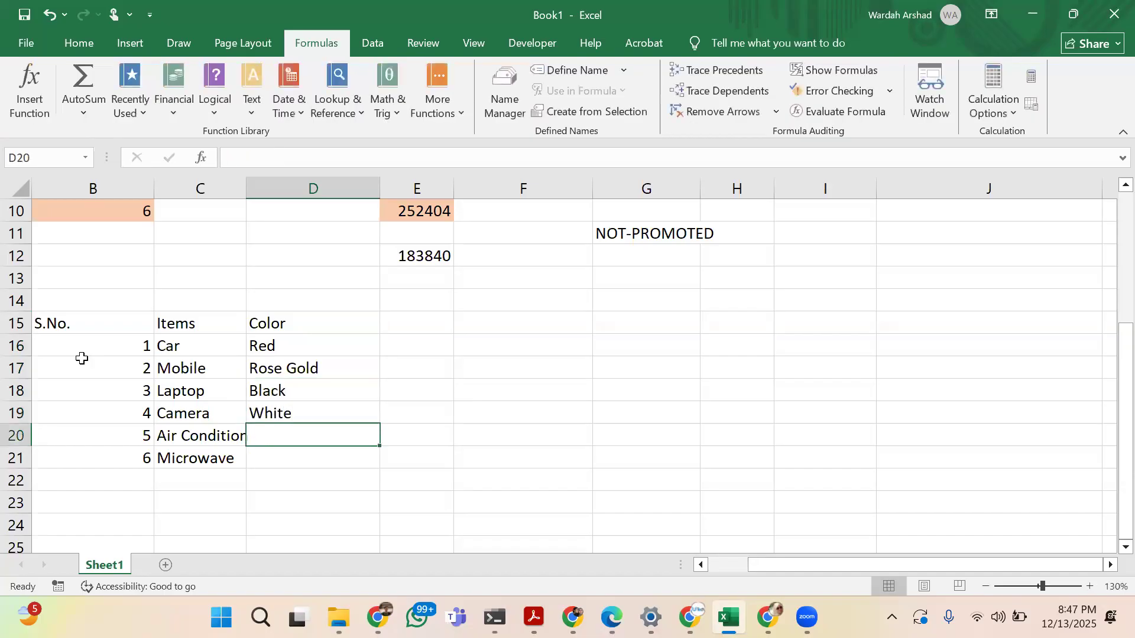
text(White)
key(Return)
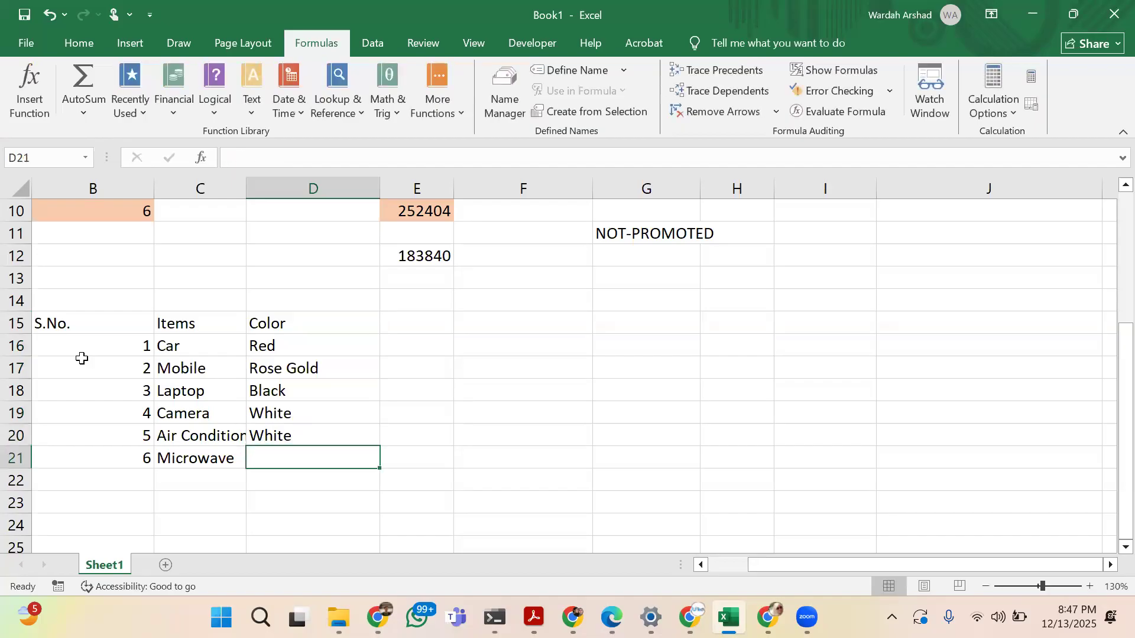
text(Brown)
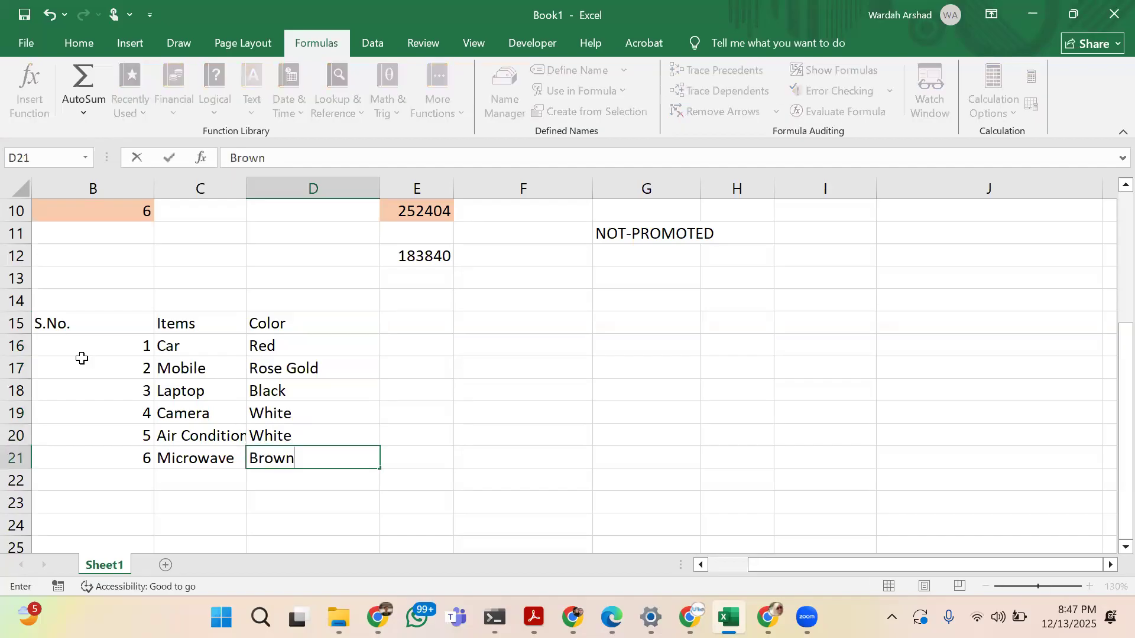
key(Tab)
Add the heading Price in cell E15, next to Color
key(Up)
key(Up)
key(Up)
key(Up)
key(Up)
key(Up)
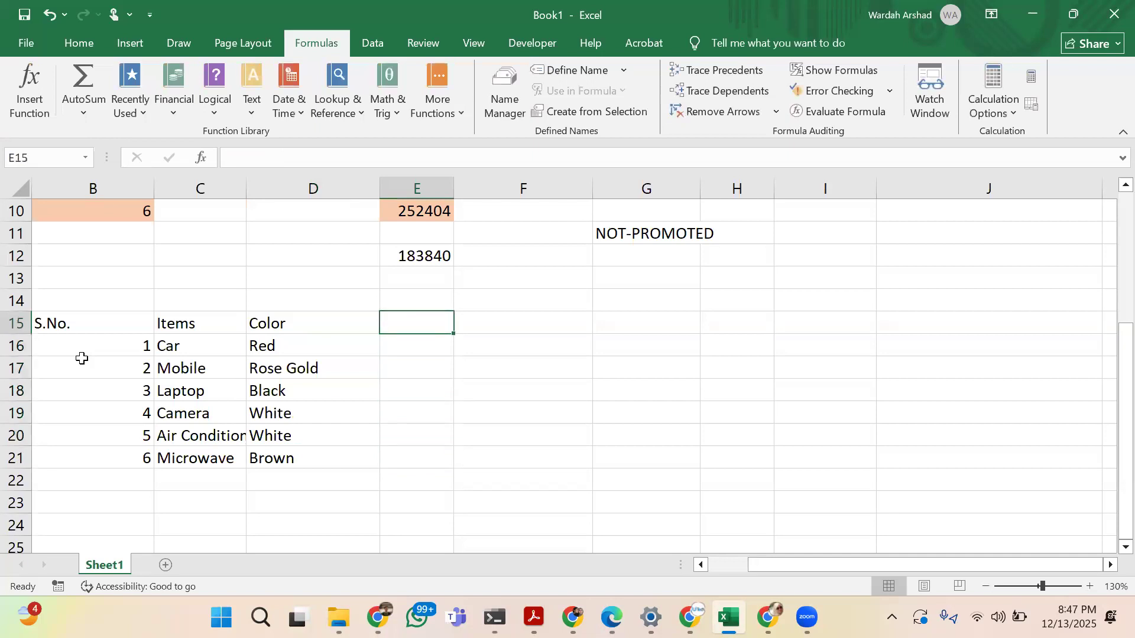
text(Price)
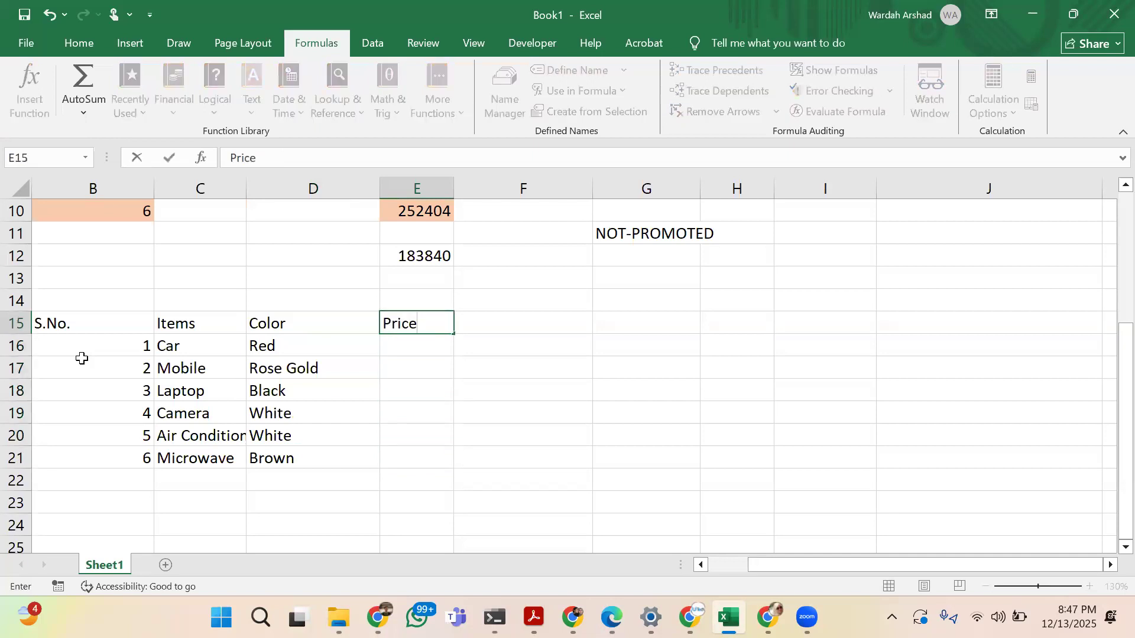
key(Return)
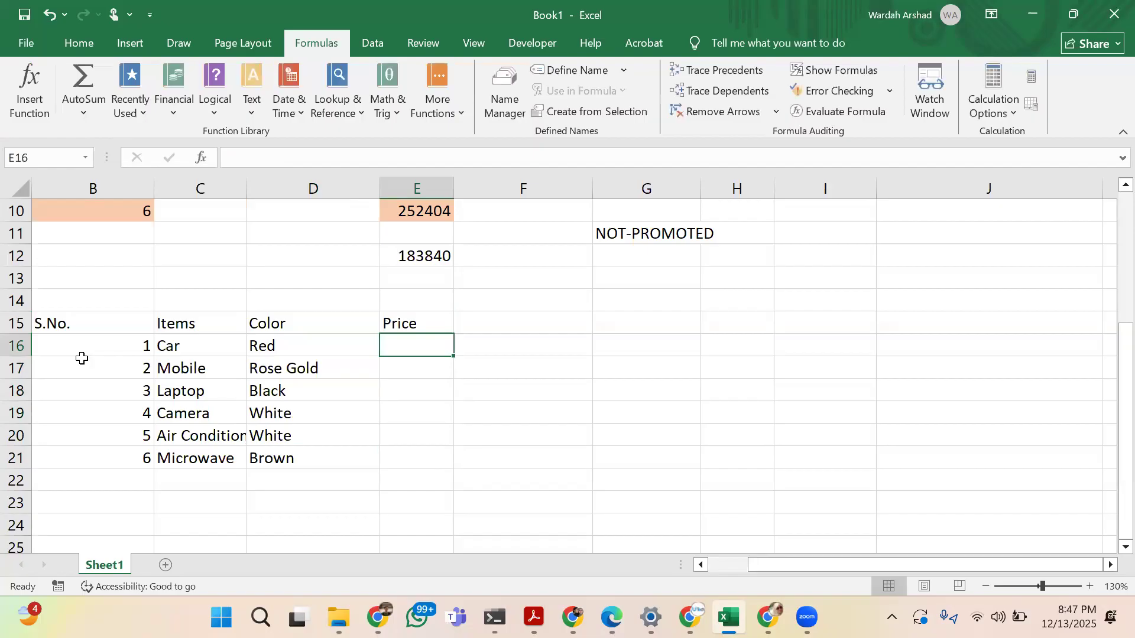
Enter the prices 5000 for the car, 20000 for the mobile and 49761 for the laptop
text(5000)
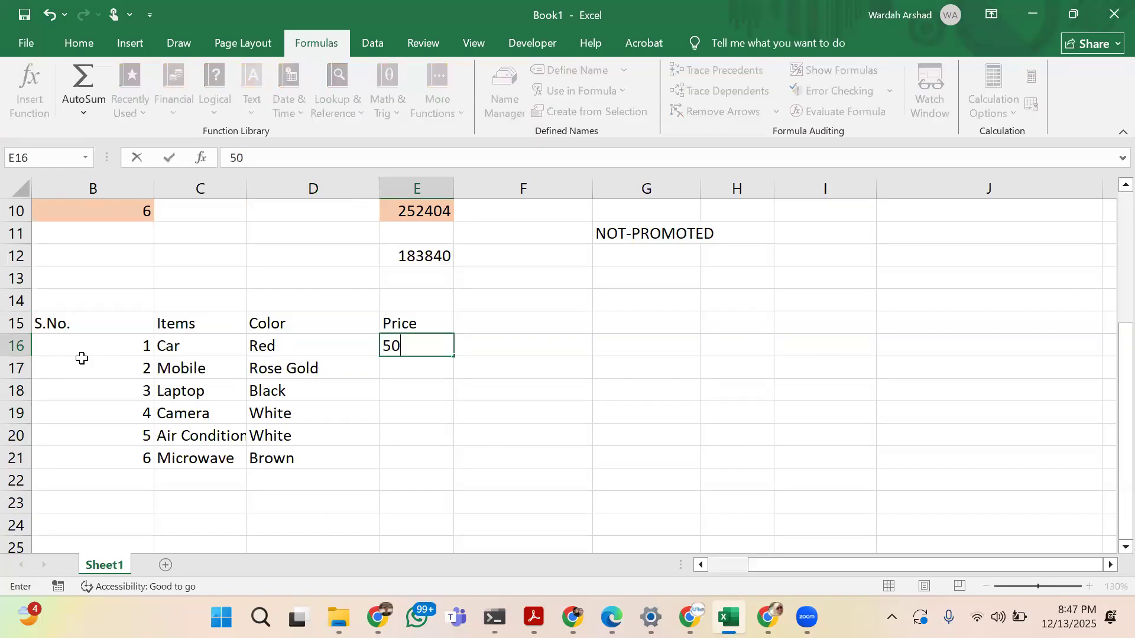
key(Return)
text(200)
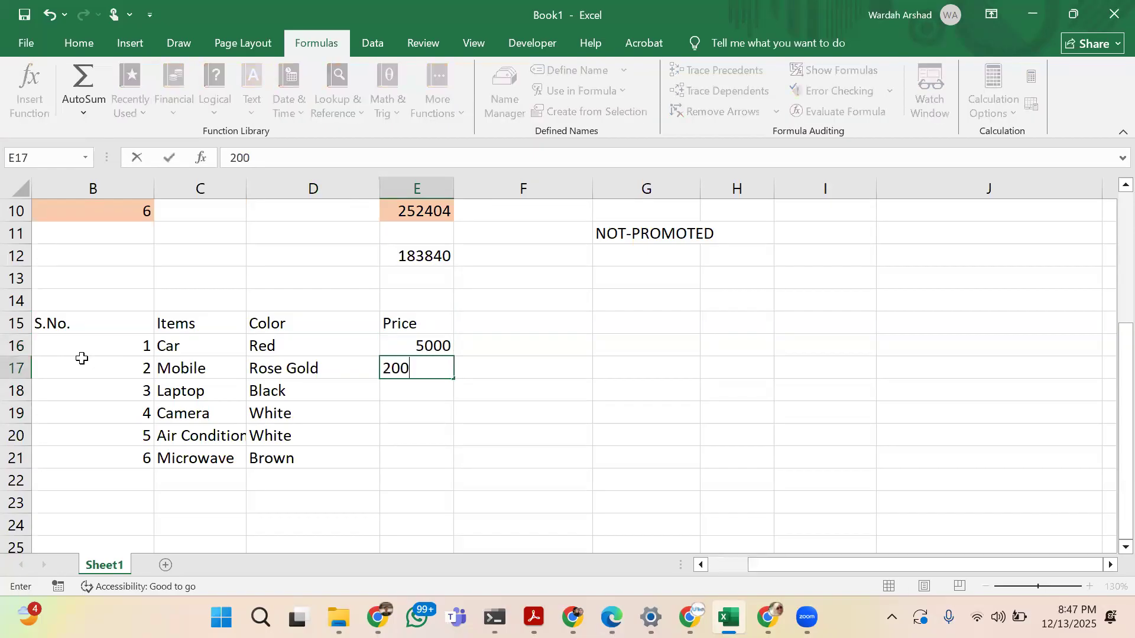
text(00)
key(Return)
text(49761)
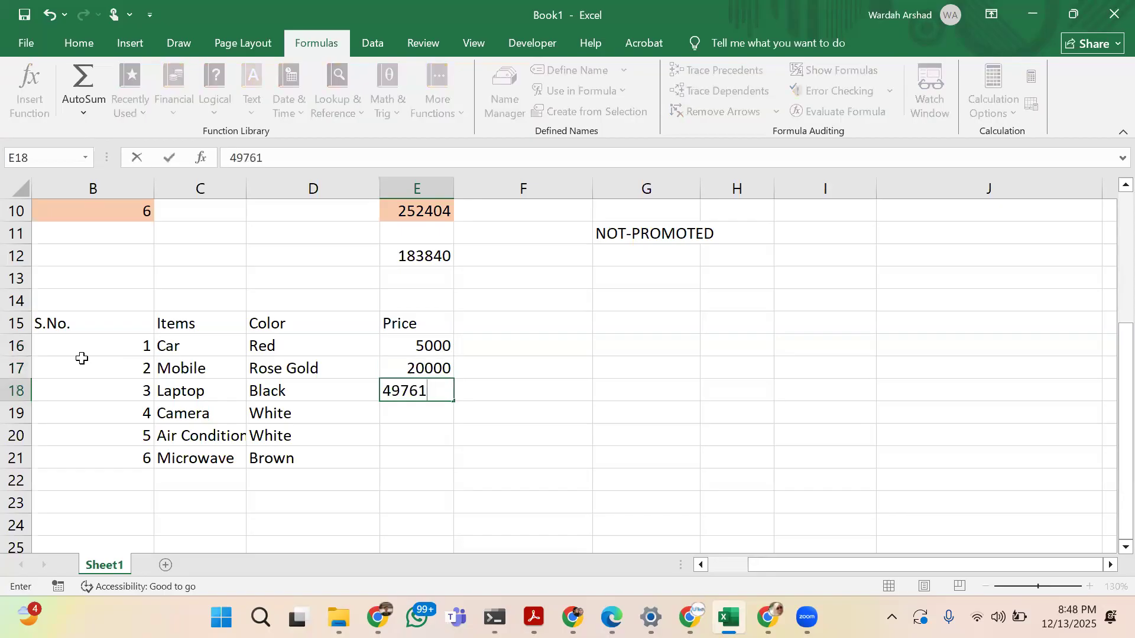
key(Return)
Enter the prices 3834 for the camera, 28683 for the air condition and 3489 for the microwave
text(38349)
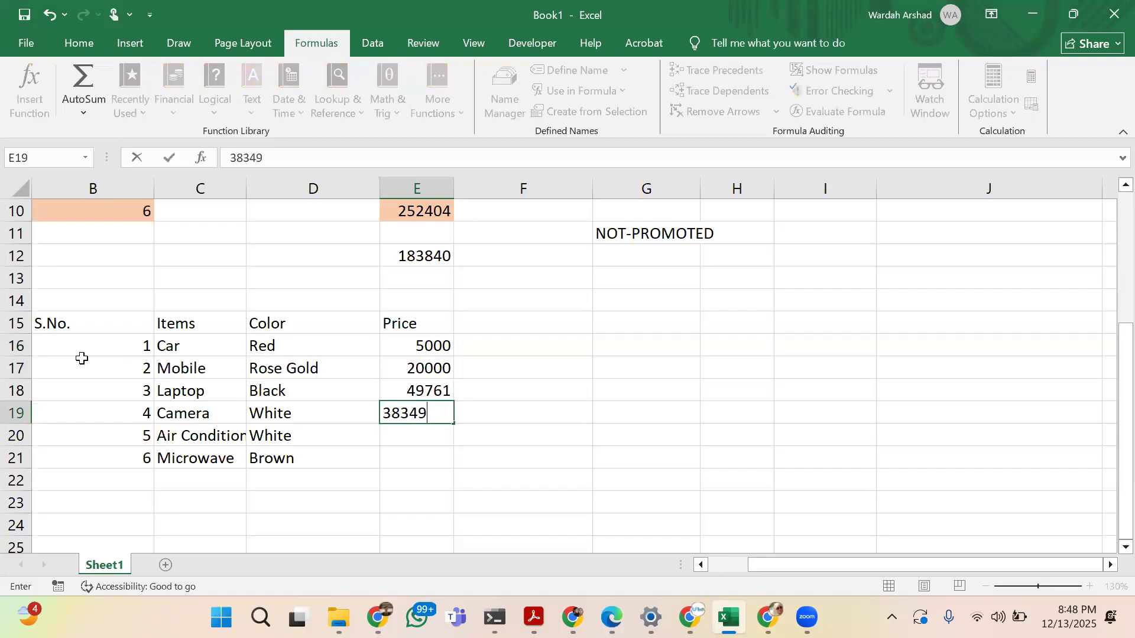
key(BackSpace)
key(Return)
text(28683)
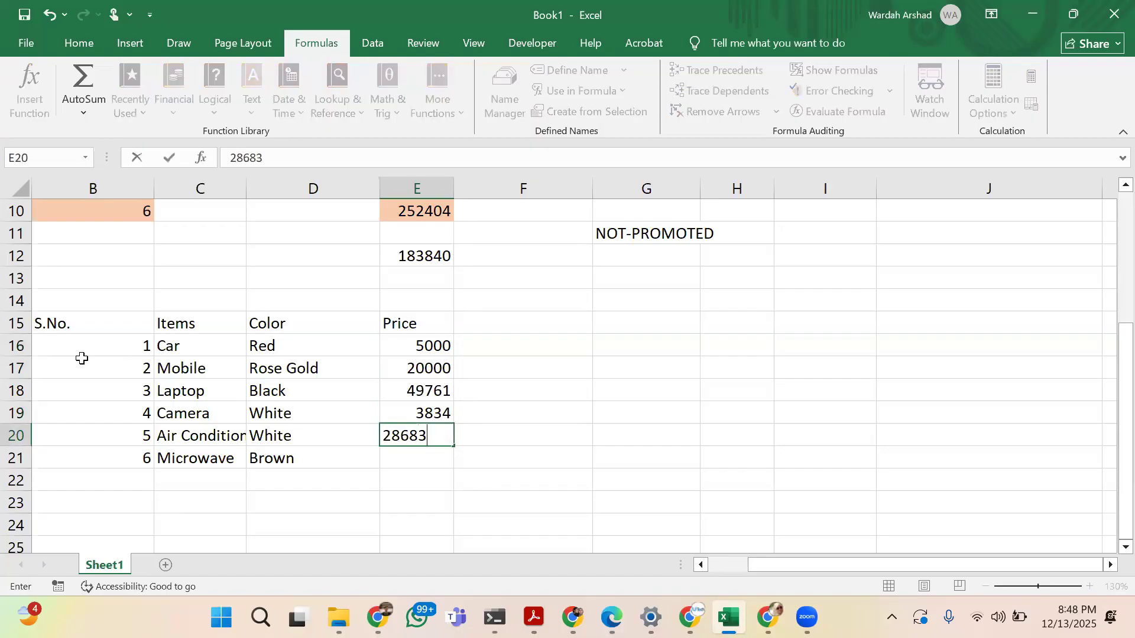
key(Return)
text(3)
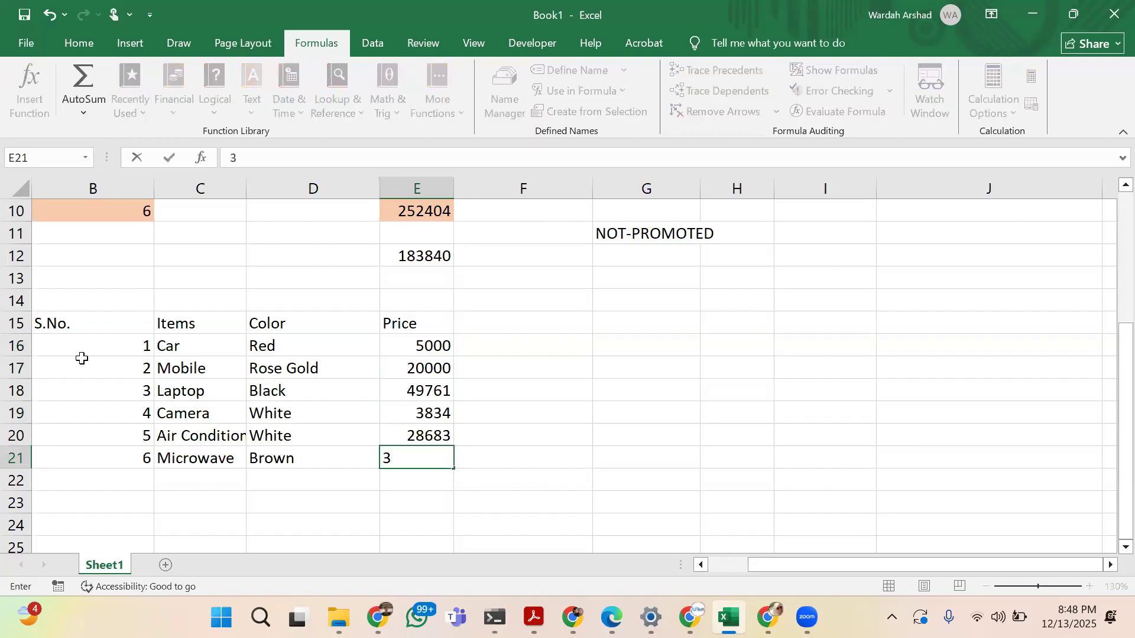
text(489)
key(Return)
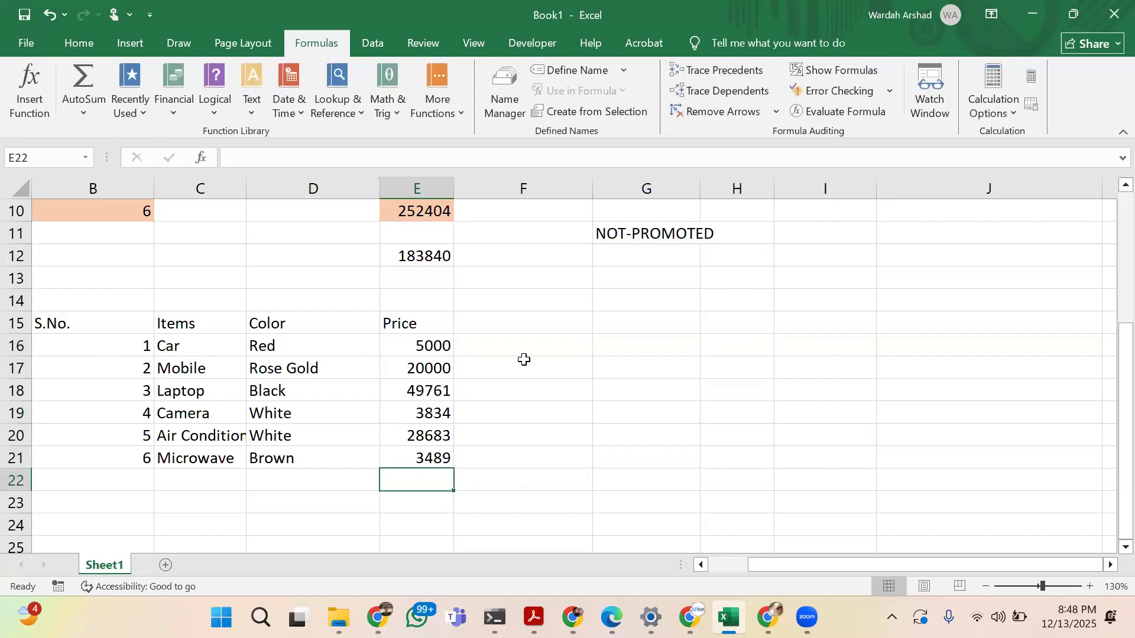
Change the mobile's price in cell E17 to 20849
click(447, 367)
text(0849)
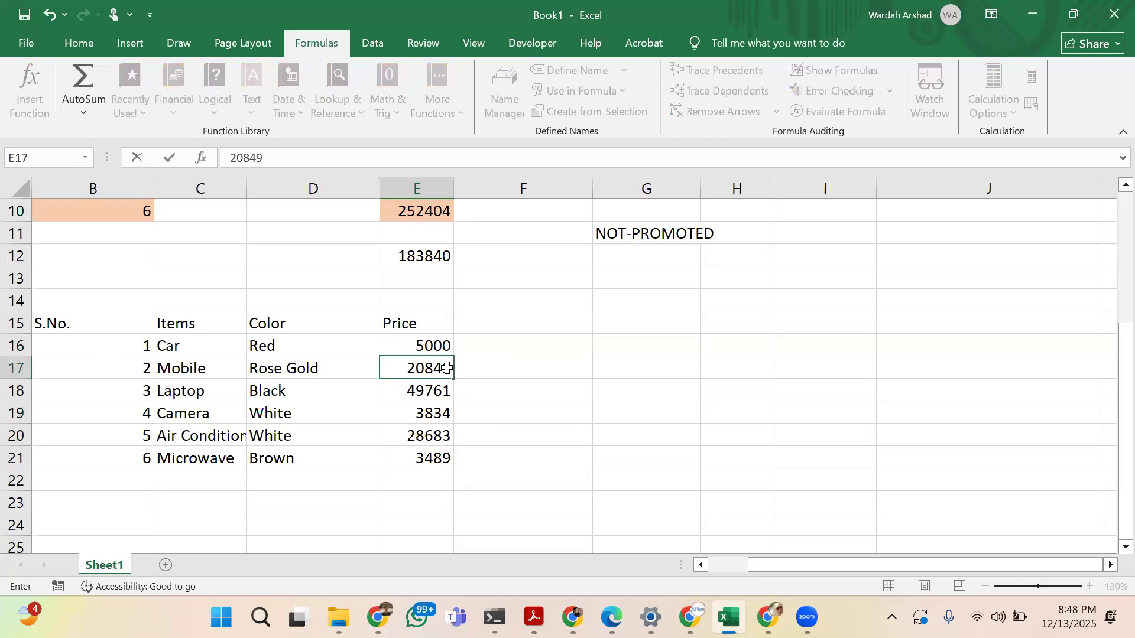
key(Return)
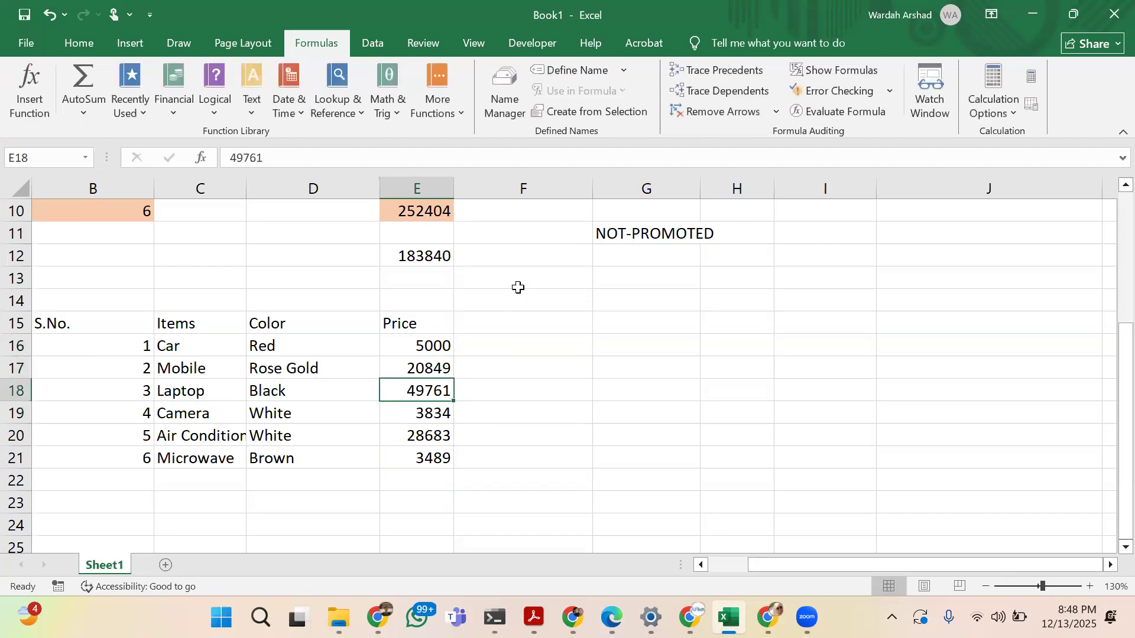
scroll(466, 404, down, 2)
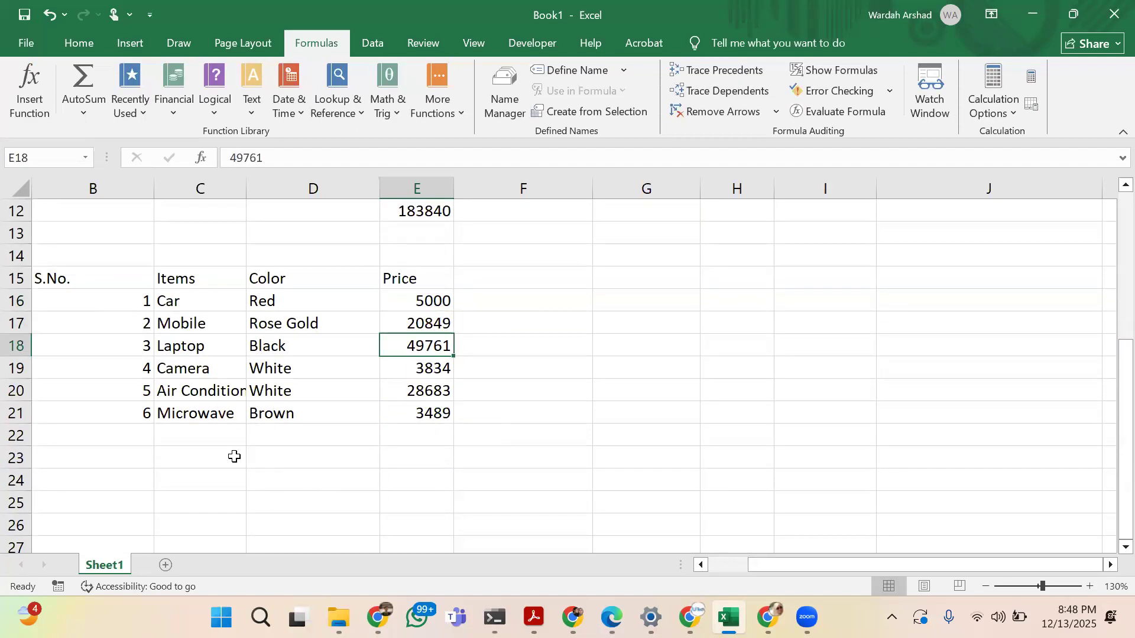
Try to start a VLOOKUP formula in cell C24 with the laptop in C18 as the lookup value
click(176, 476)
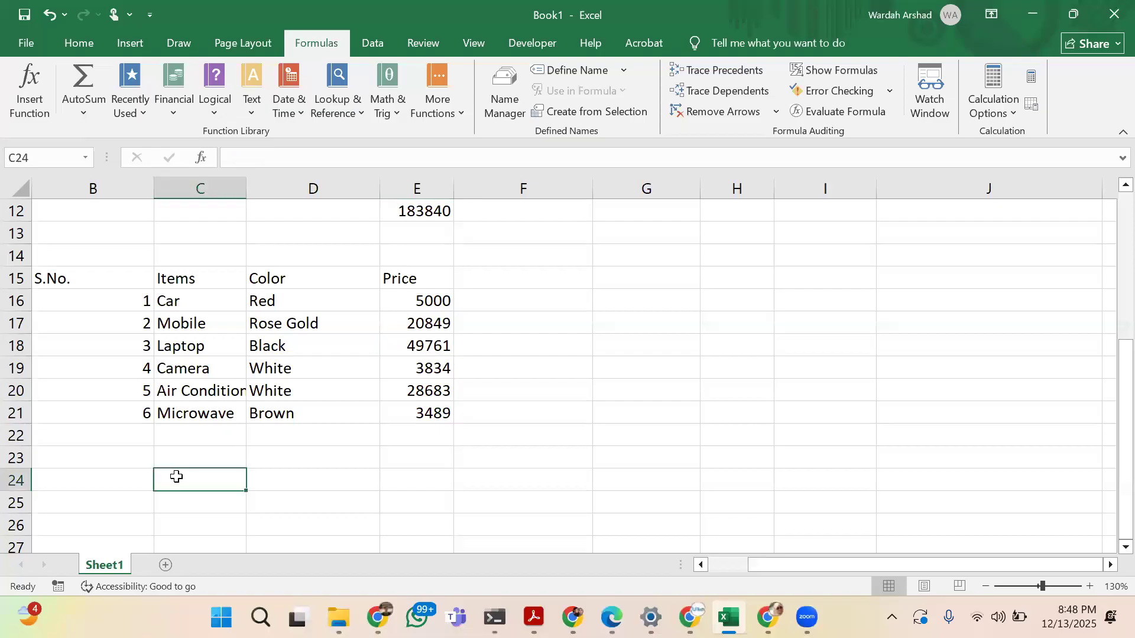
scroll(176, 477, down, 1)
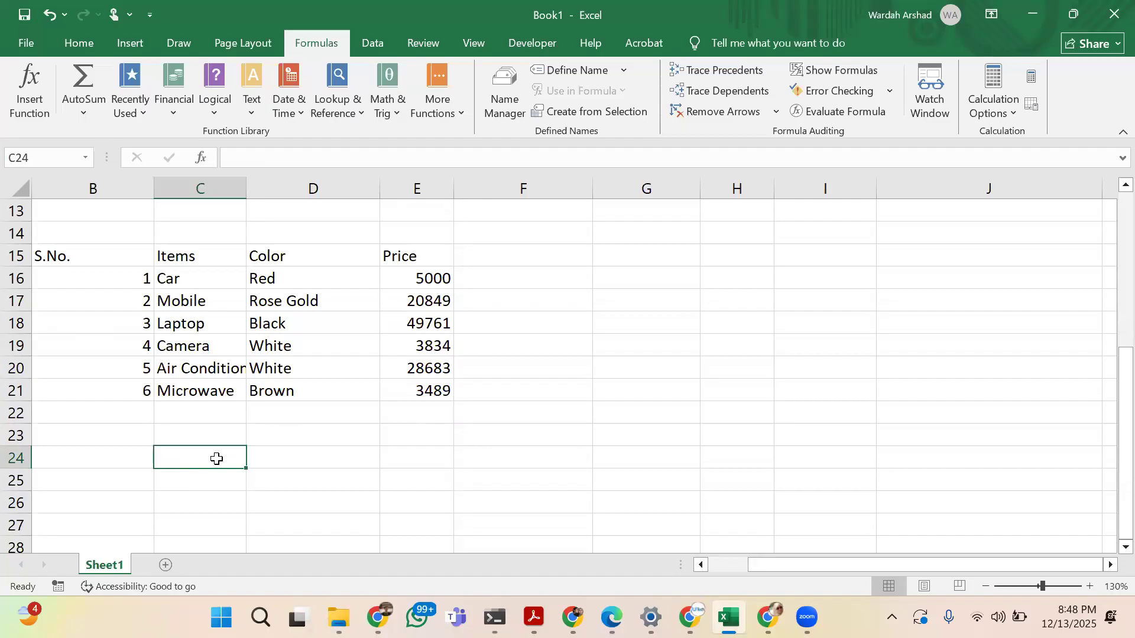
text(=)
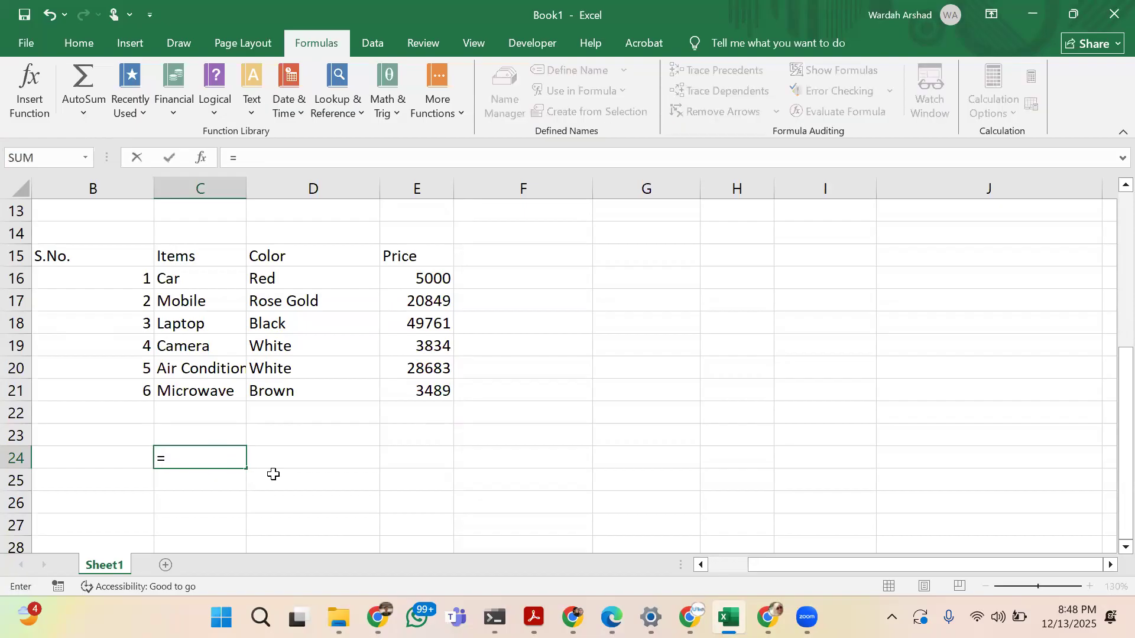
text(Vloo)
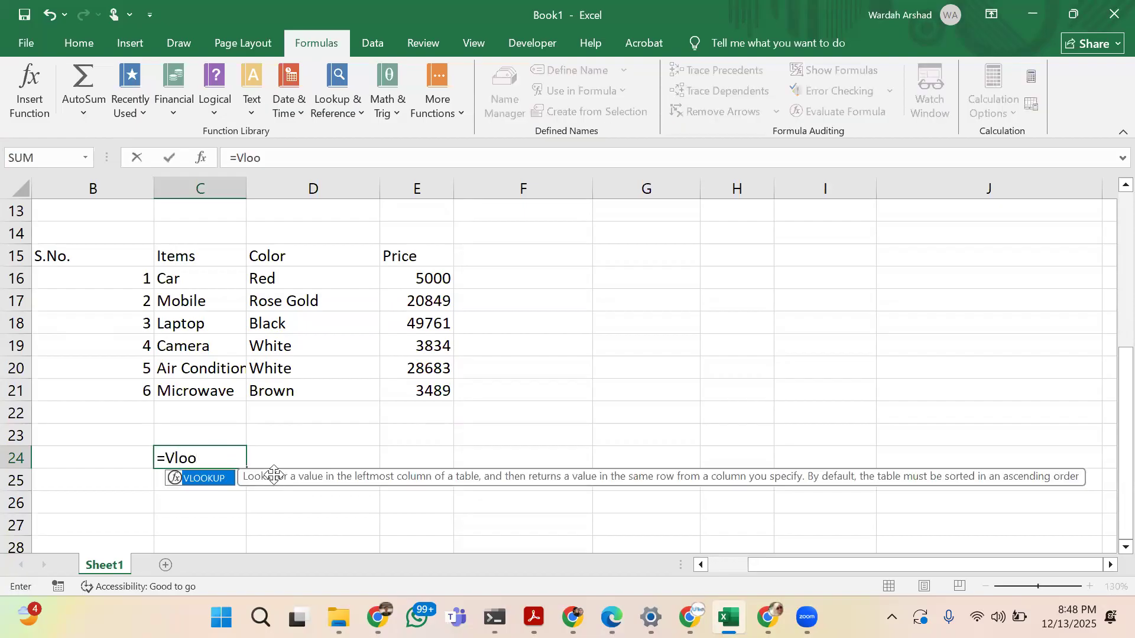
text(kup()
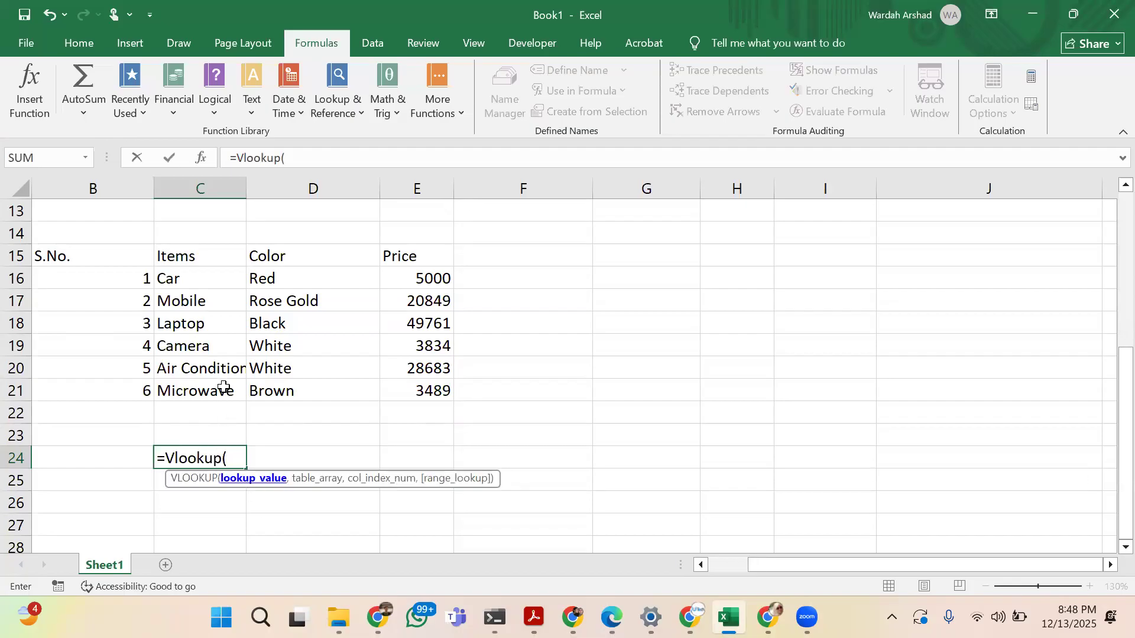
click(216, 326)
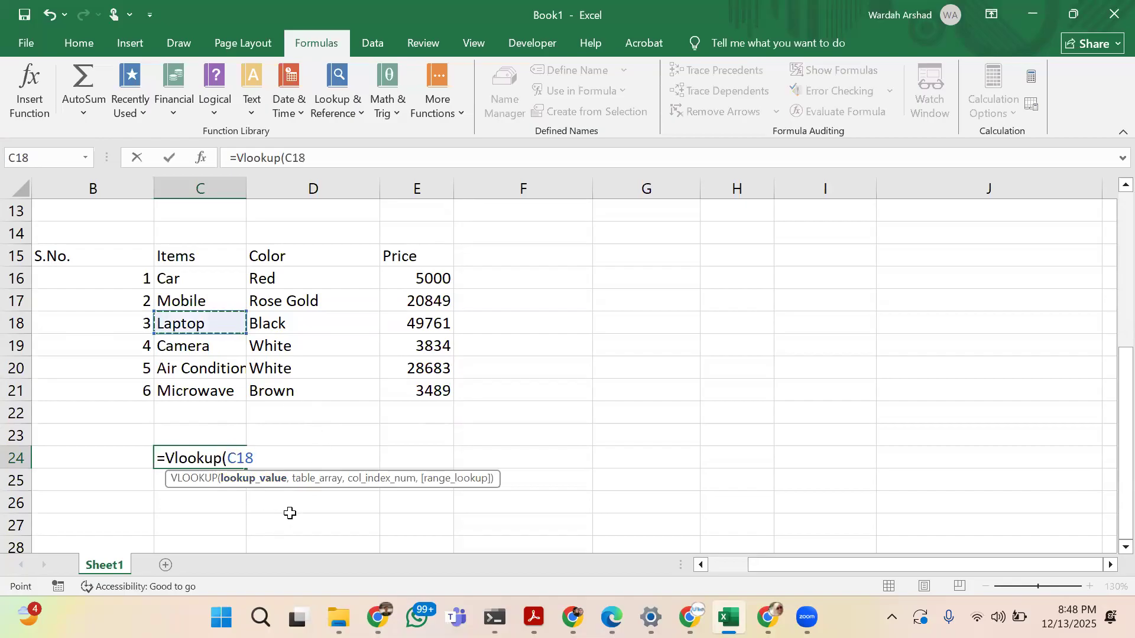
text(,)
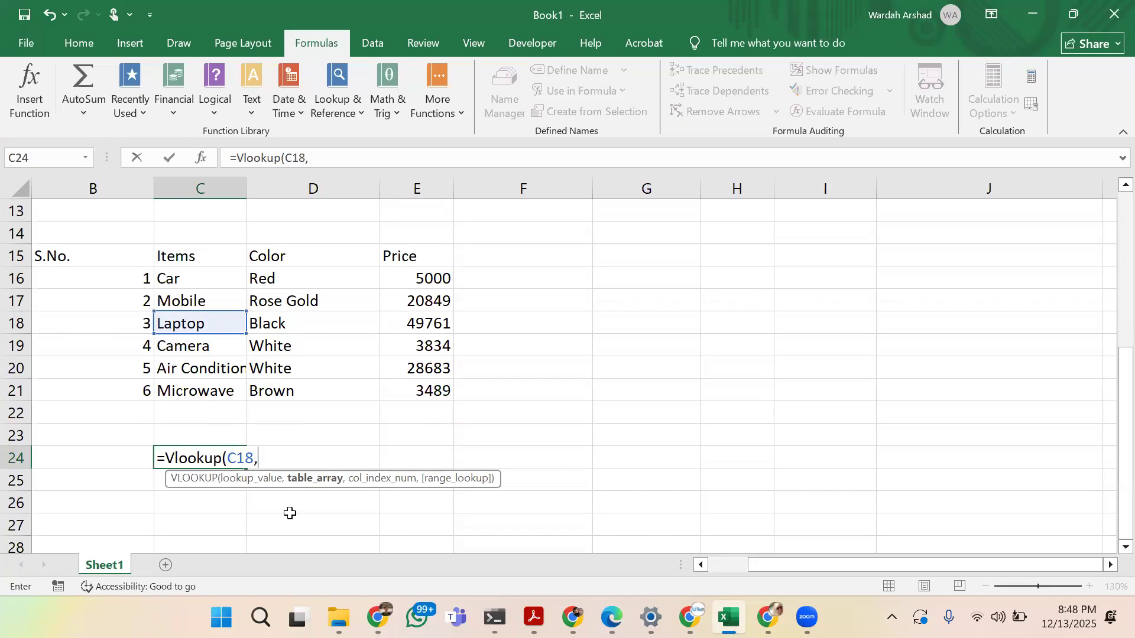
key(BackSpace)
key(BackSpace)
key(BackSpace)
key(BackSpace)
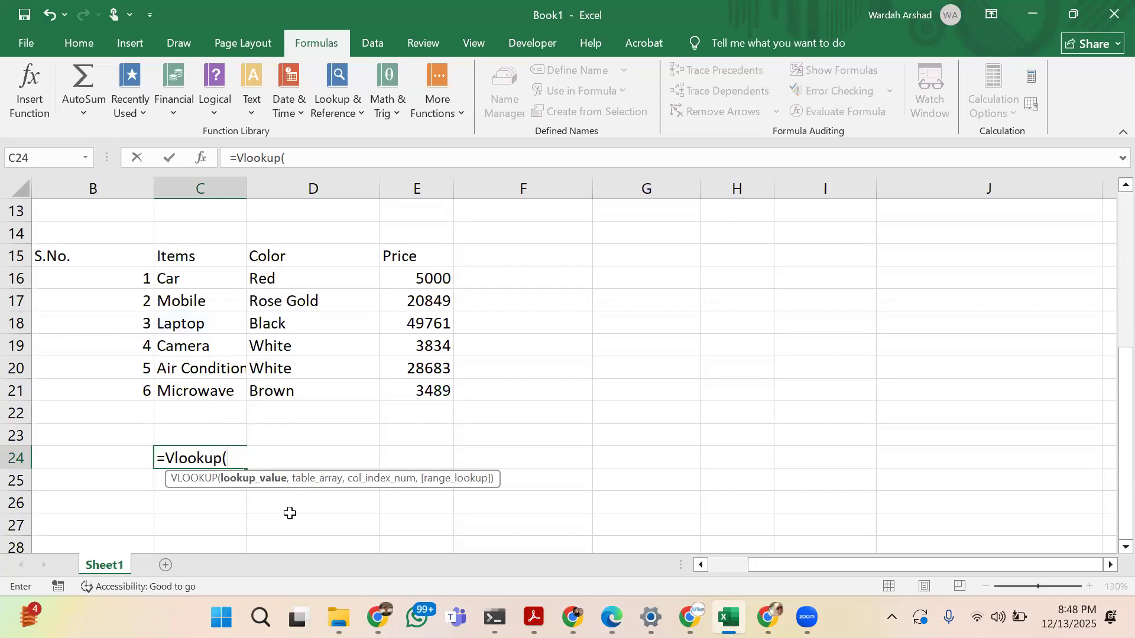
Try to use the empty cell C23 as the VLOOKUP formula's lookup value, then commit the incomplete formula
key(Up)
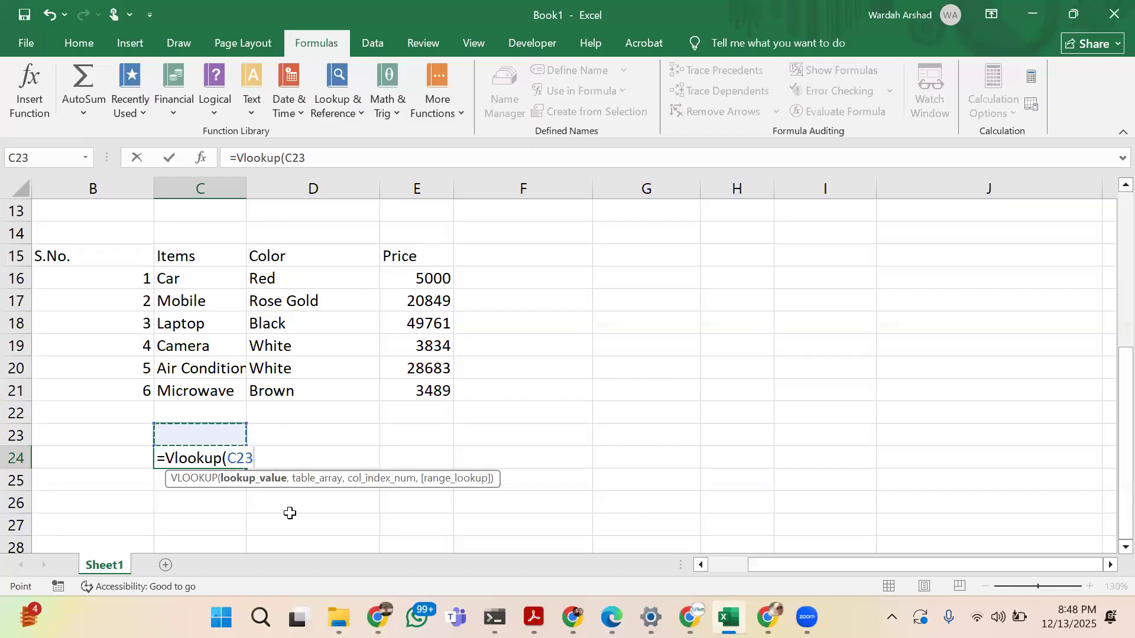
text(Camera)
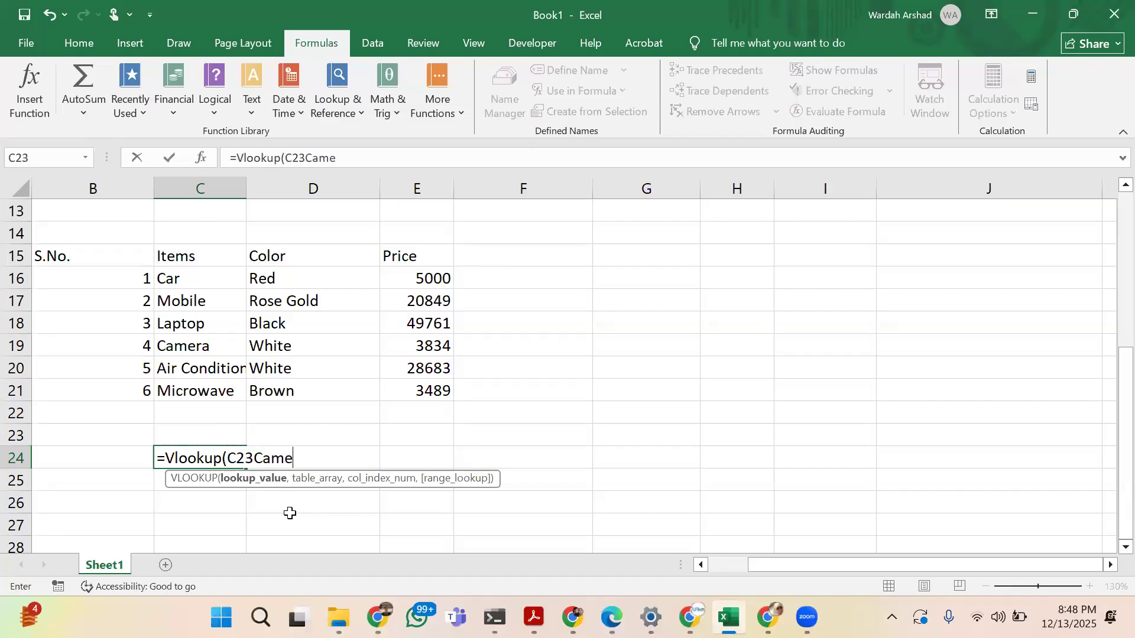
key(BackSpace)
key(BackSpace)
key(BackSpace)
key(BackSpace)
key(BackSpace)
key(BackSpace)
key(Return)
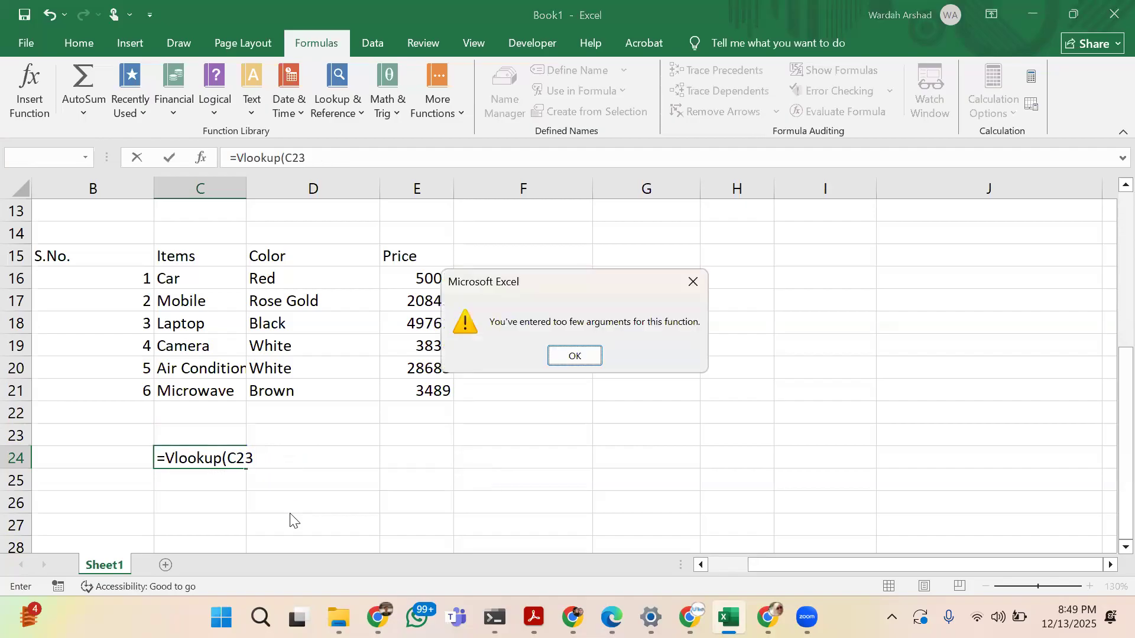
click(585, 351)
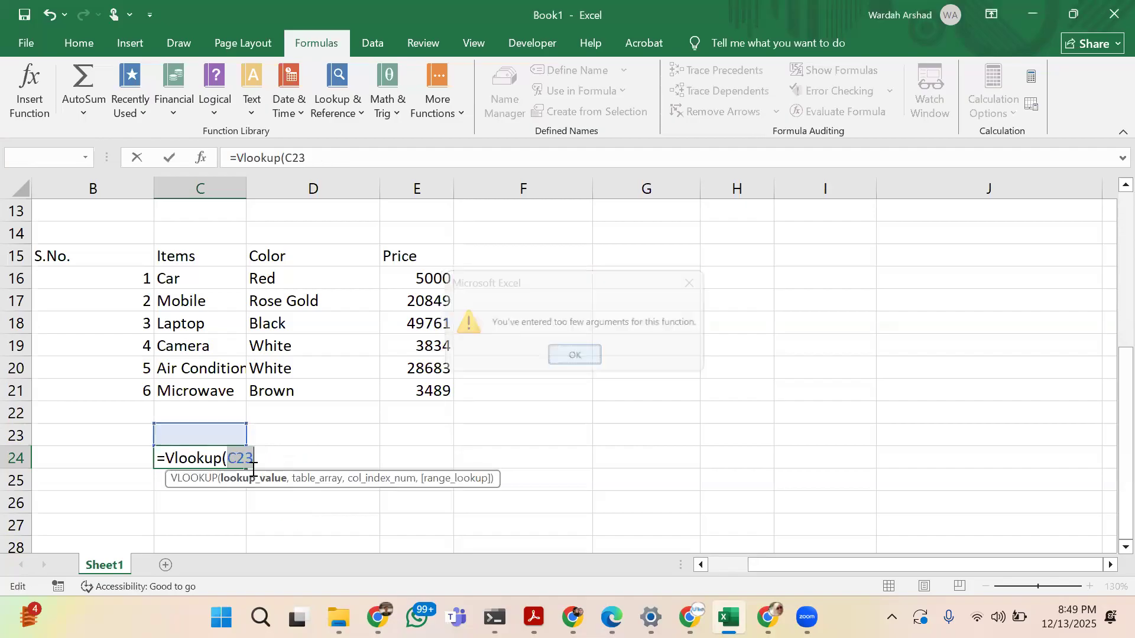
click(219, 434)
key(Return)
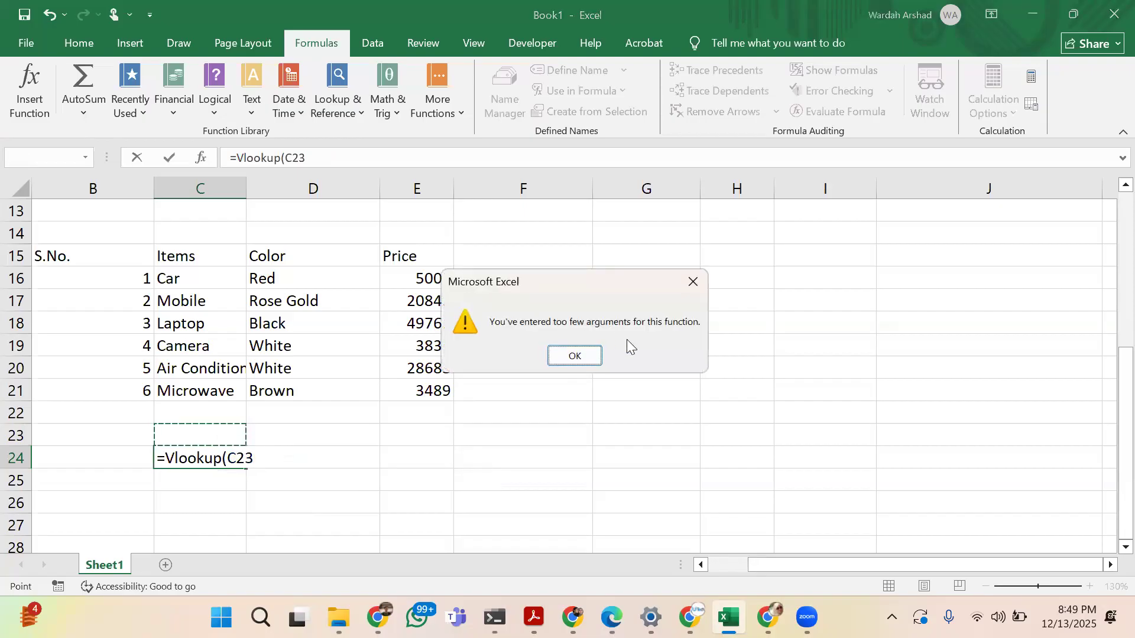
click(586, 357)
key(BackSpace)
key(Return)
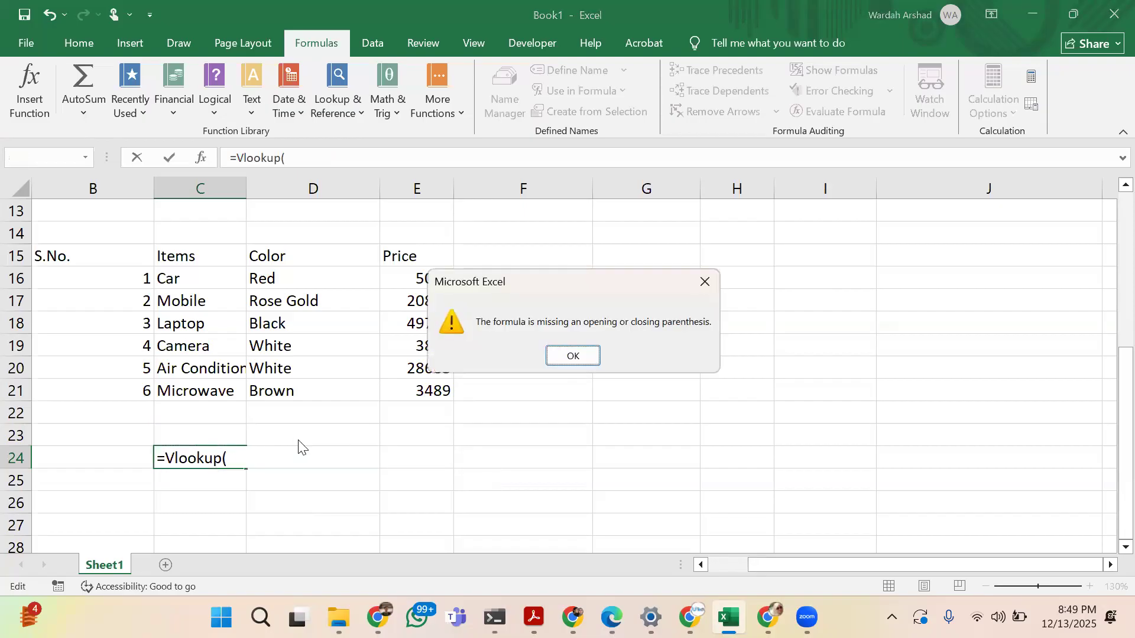
click(570, 356)
Replace the unfinished formula in cell C24 with the text Camera
key(BackSpace)
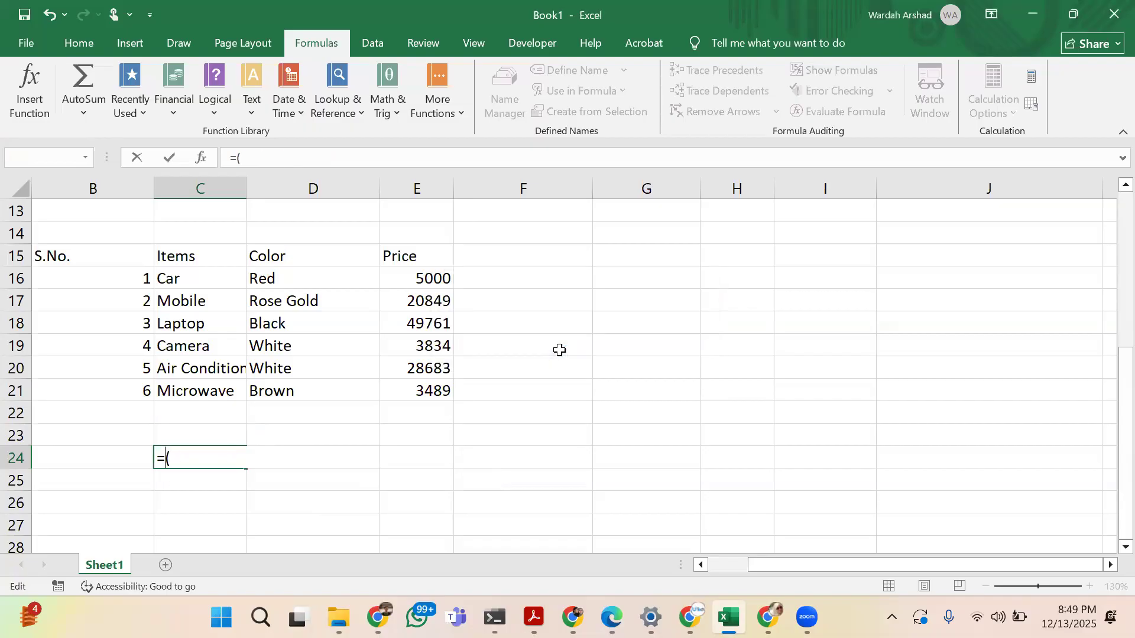
key(BackSpace)
key(BackSpace)
text(Camera)
key(Return)
Enter a VLOOKUP formula in C25 with lookup value C24, table array B16:E21 and column index 2
text(=Vlook)
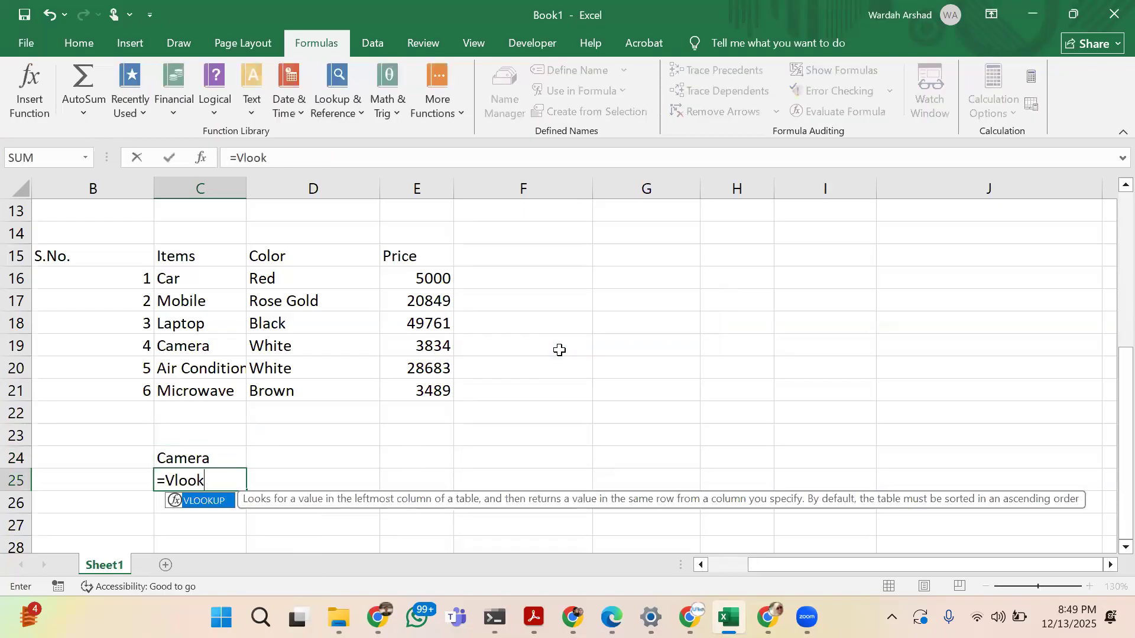
text(up()
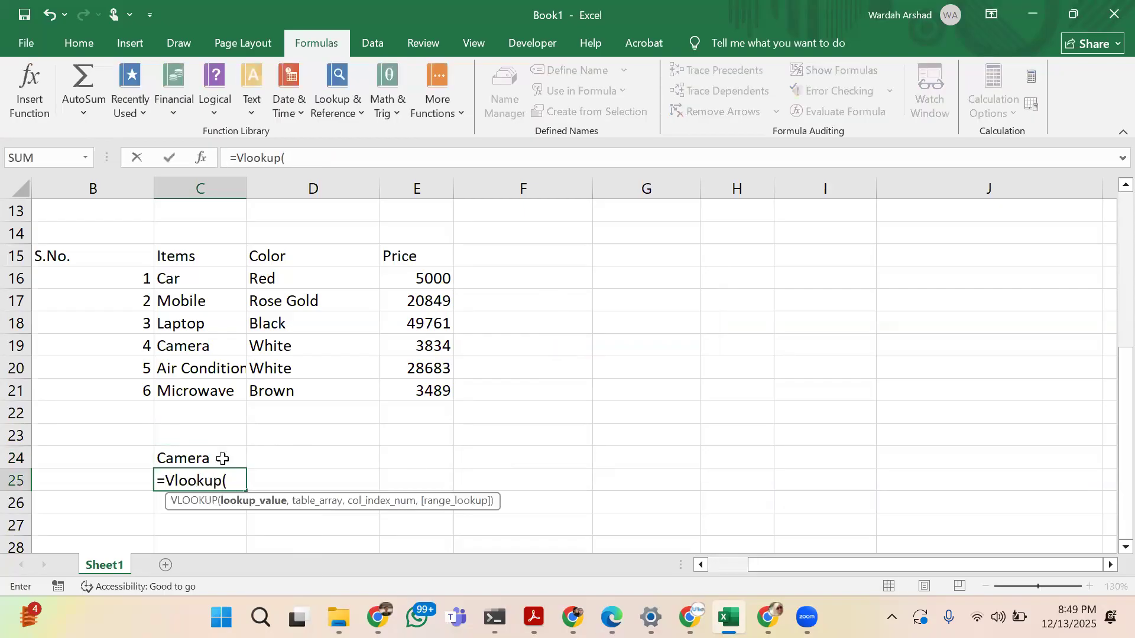
click(201, 457)
text(,)
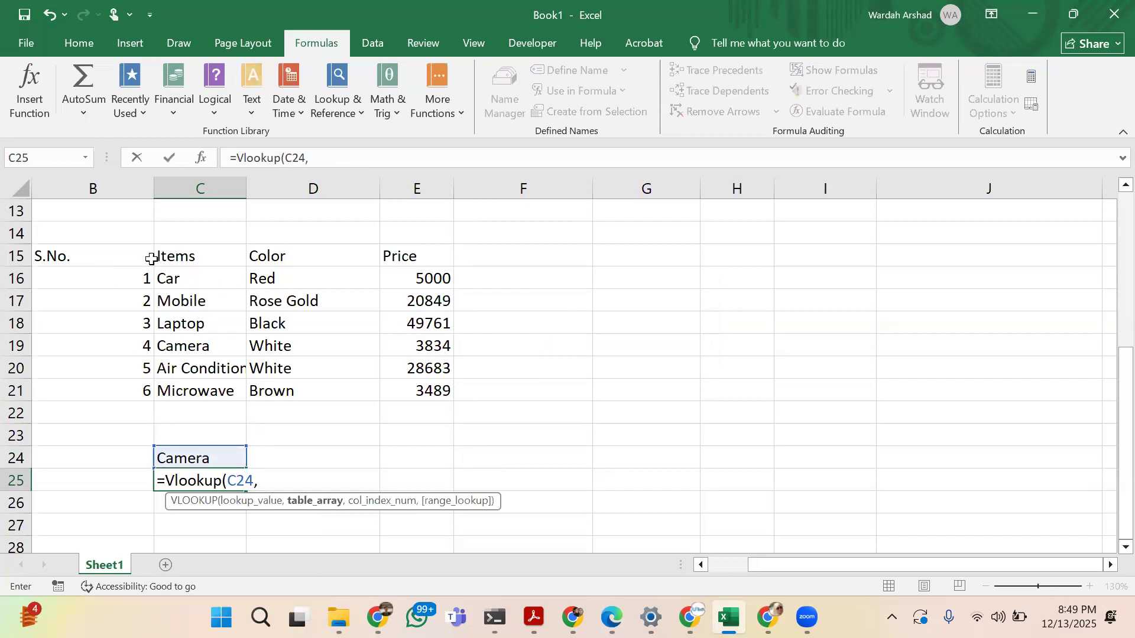
click(39, 257)
drag(45, 274, 388, 386)
text(,)
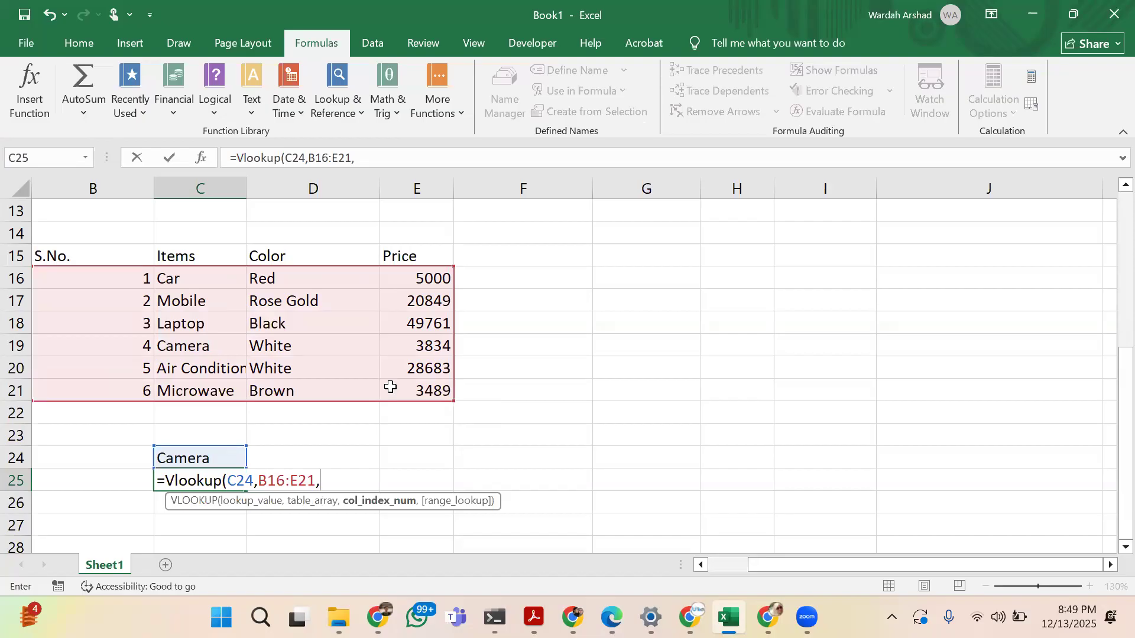
text(2))
key(Return)
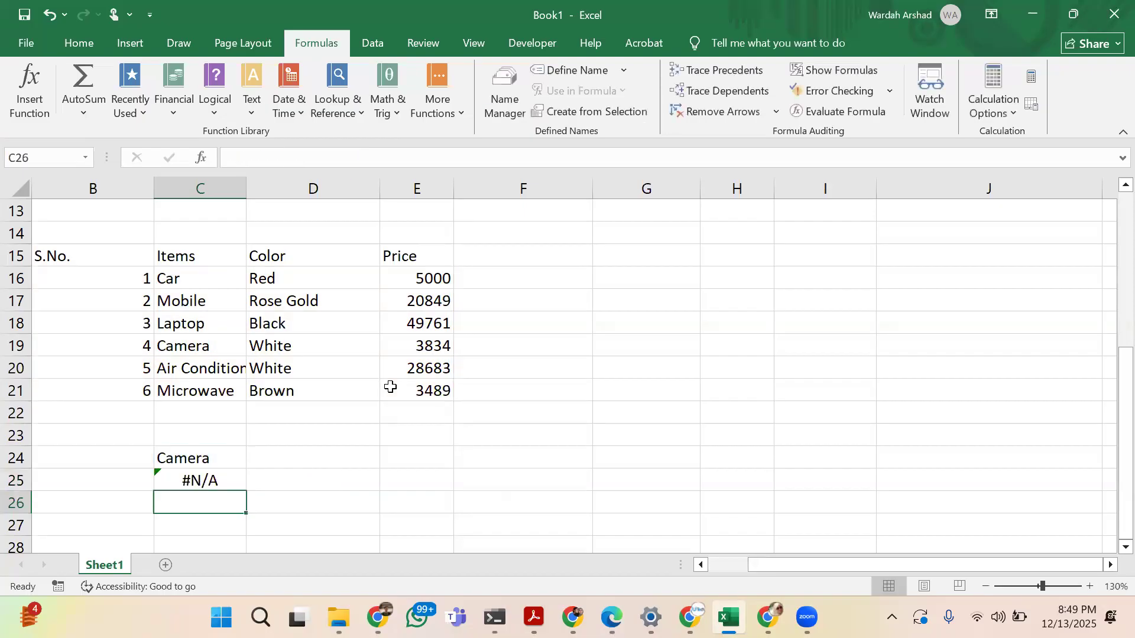
Add TRUE as the range lookup argument of the VLOOKUP formula in C25
key(Up)
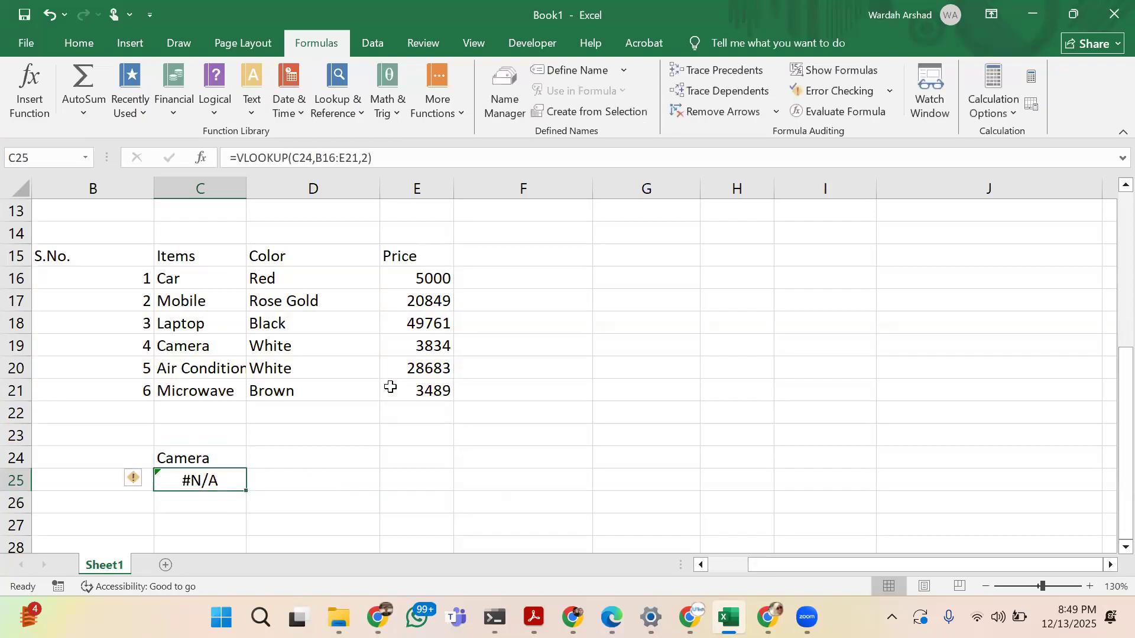
click(382, 158)
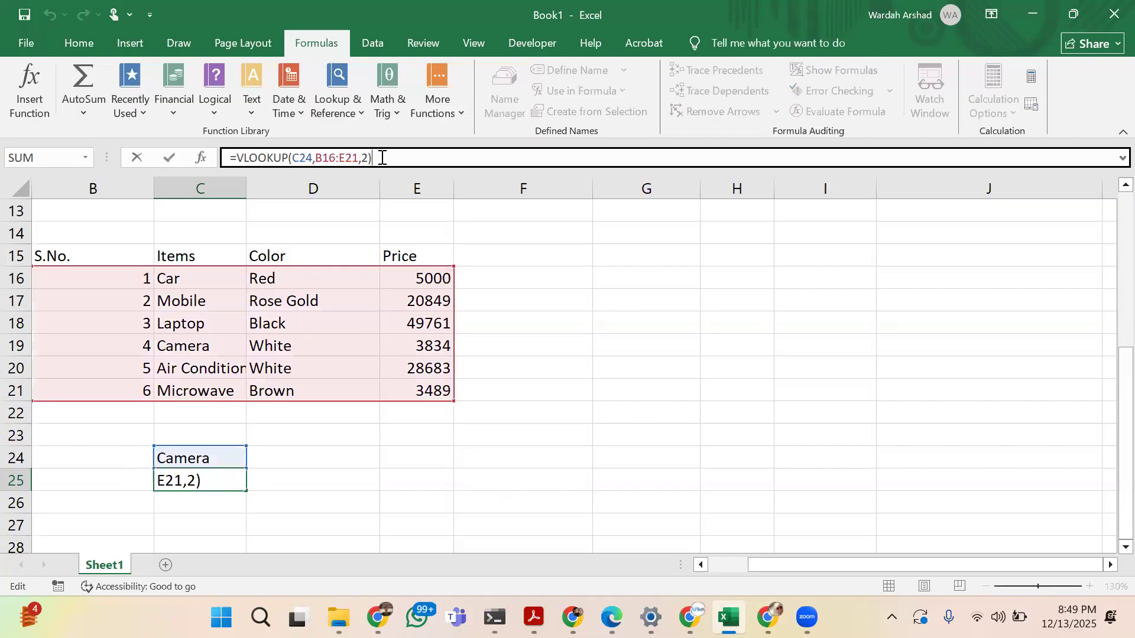
key(BackSpace)
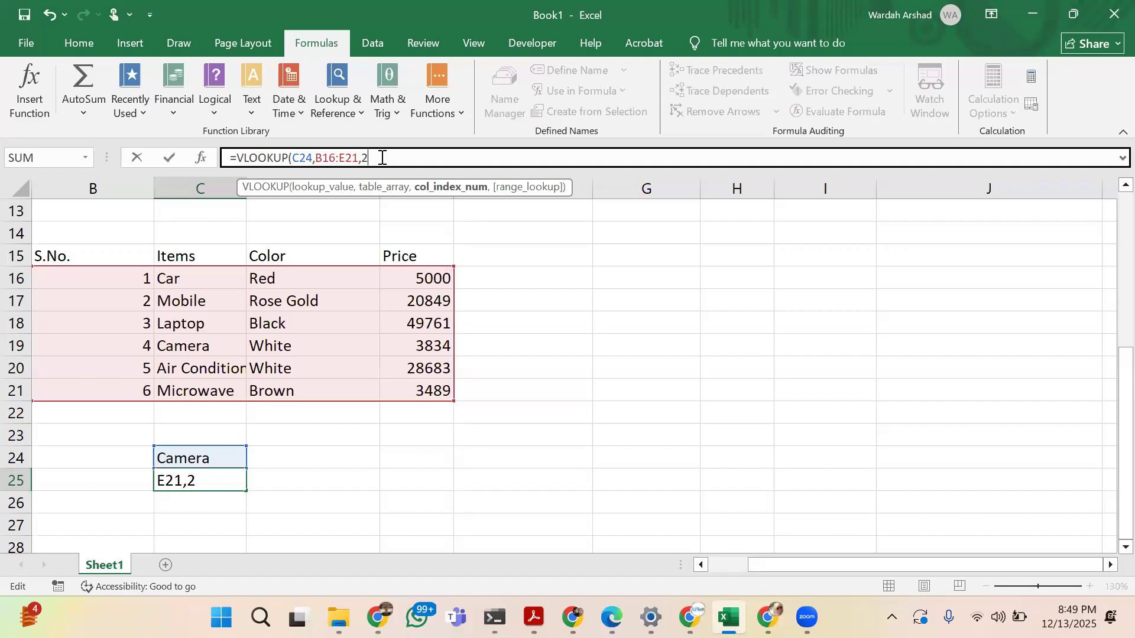
text(,)
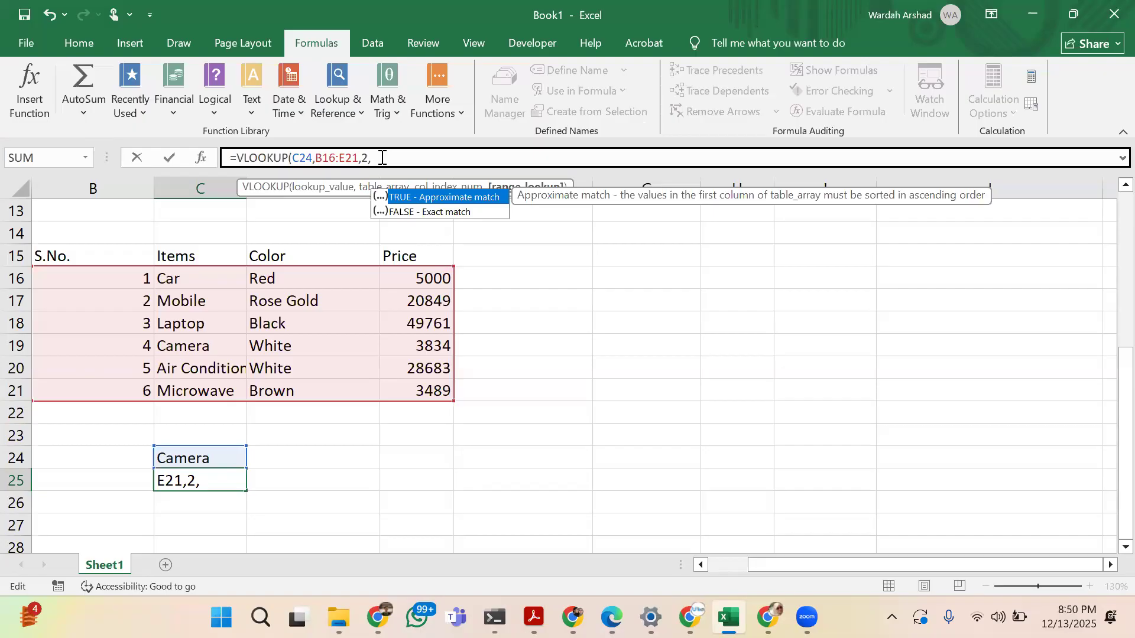
text(Tru)
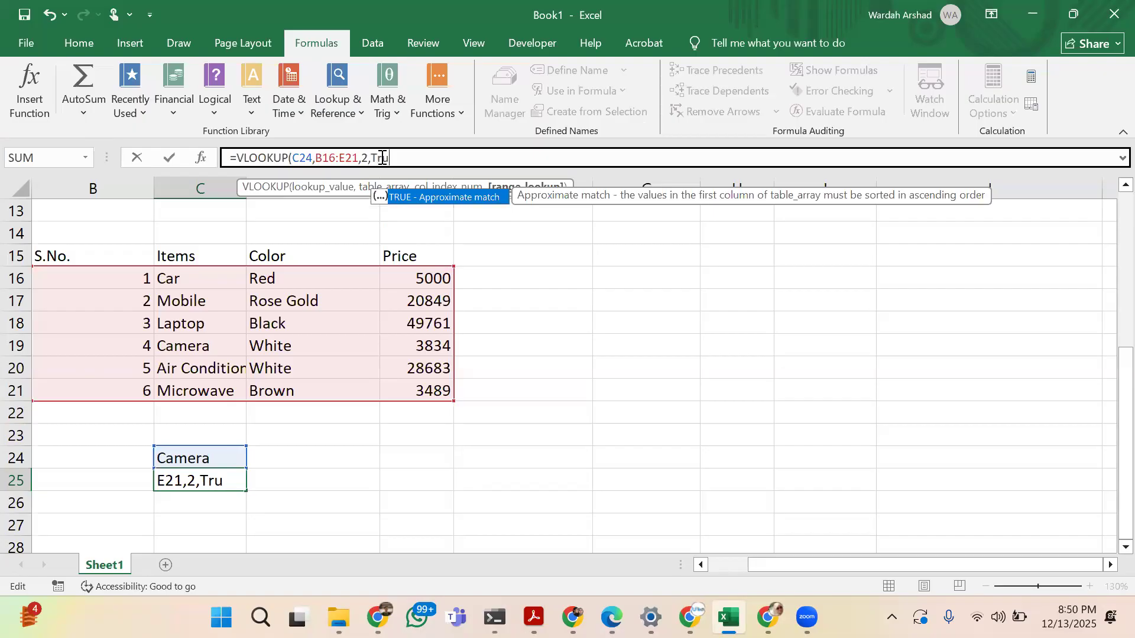
text(e))
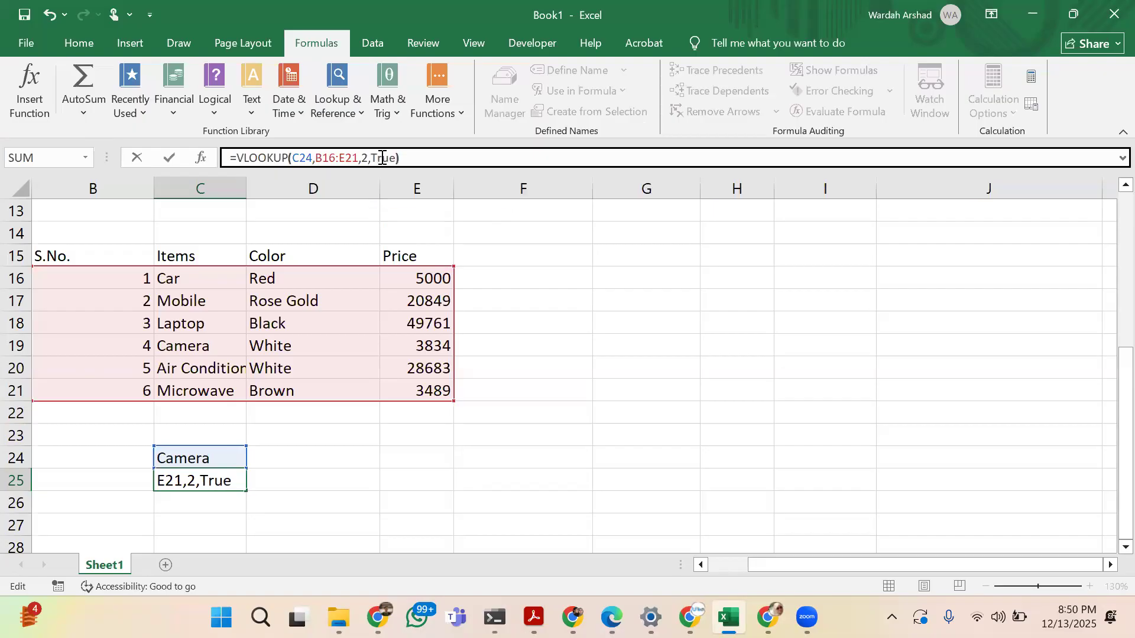
key(Return)
Change the column index of the VLOOKUP formula in C25 to 3
key(Up)
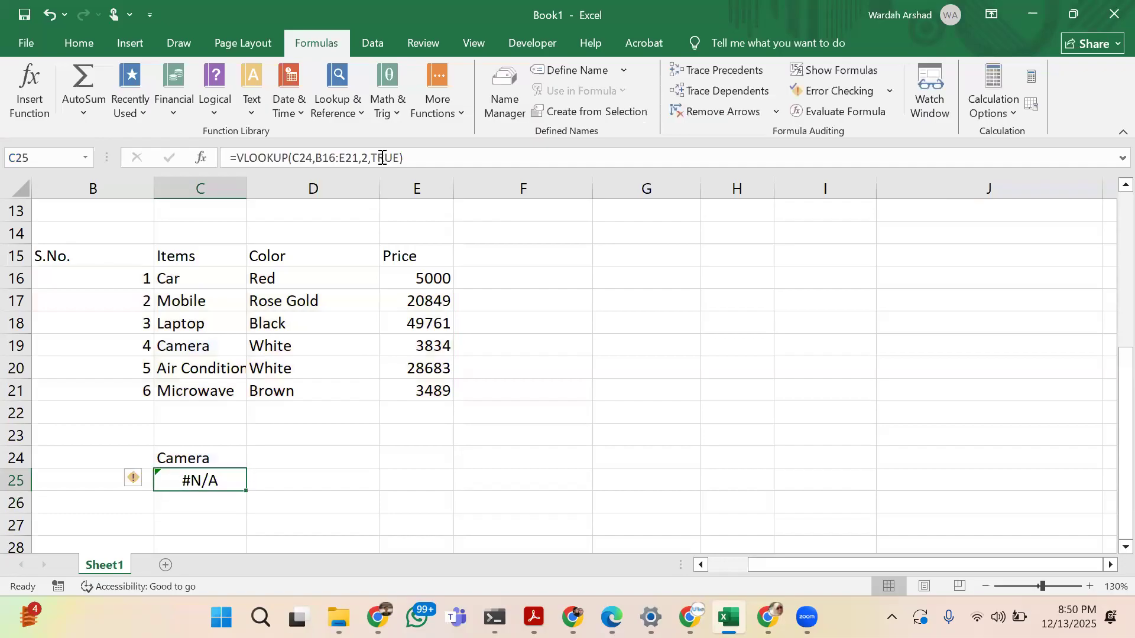
click(313, 156)
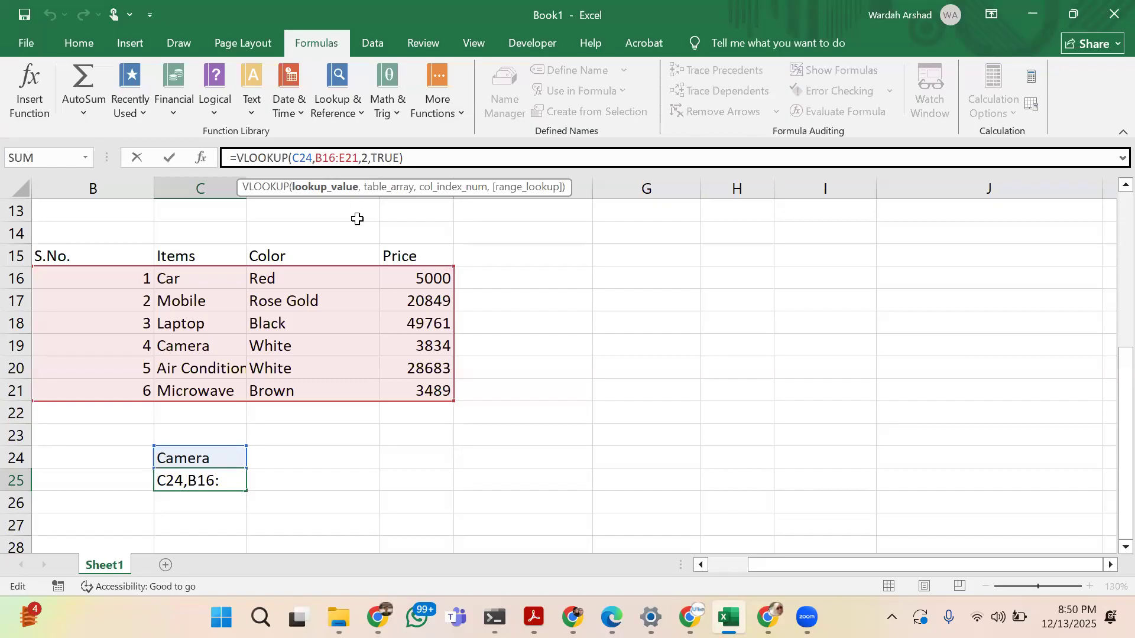
click(367, 158)
key(BackSpace)
text(3)
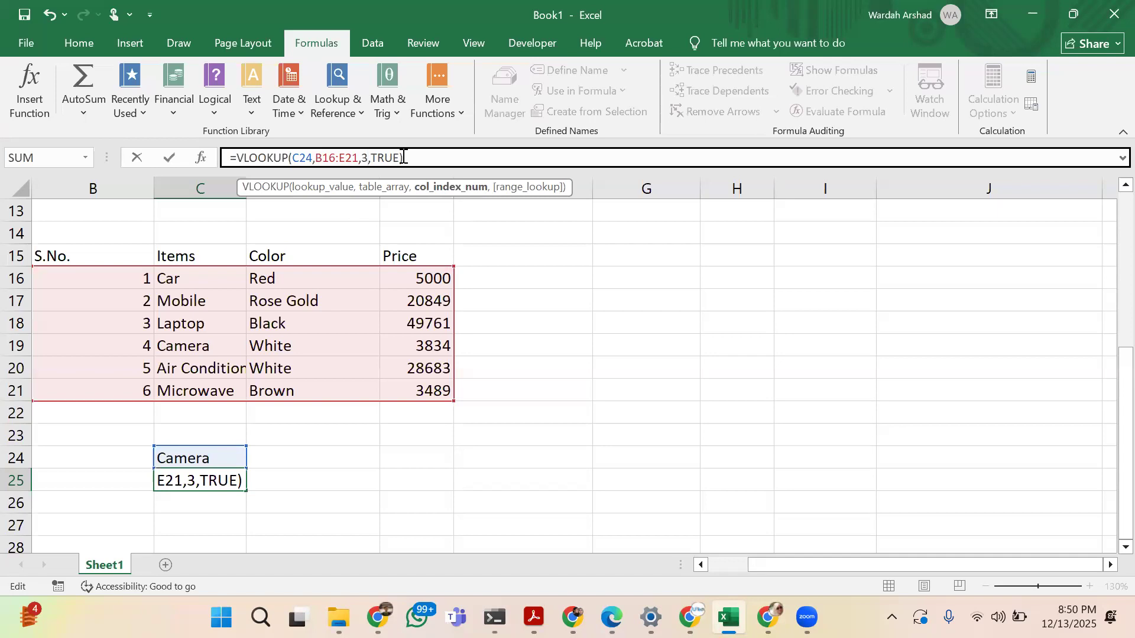
key(Return)
Change the range lookup argument of the VLOOKUP formula in C25 to FALSE for an exact match
key(Up)
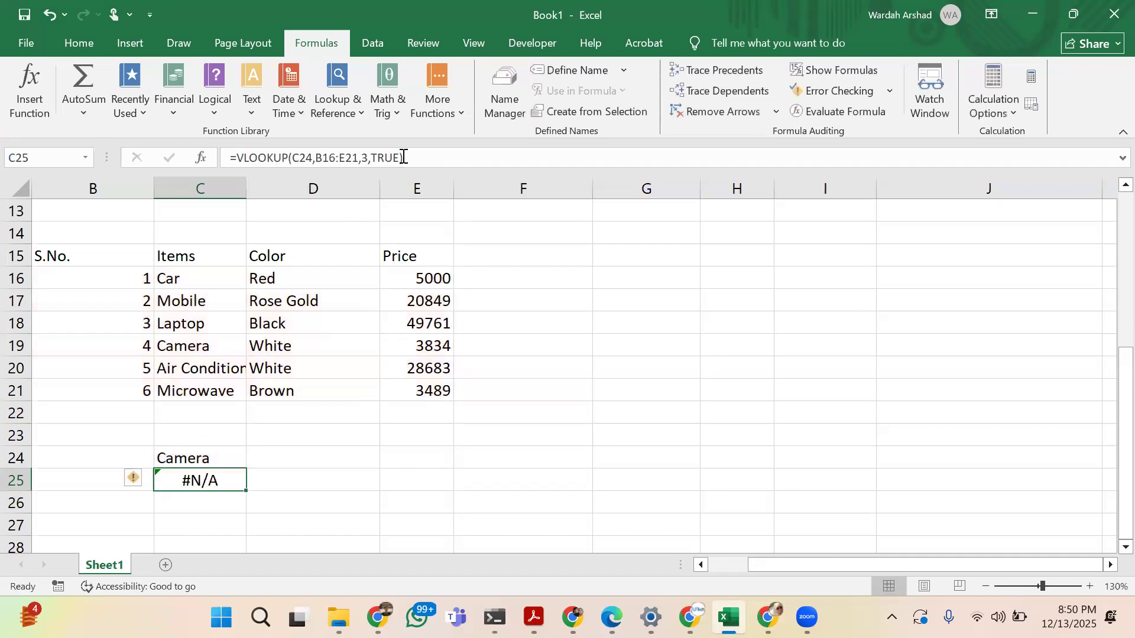
click(403, 157)
click(388, 157)
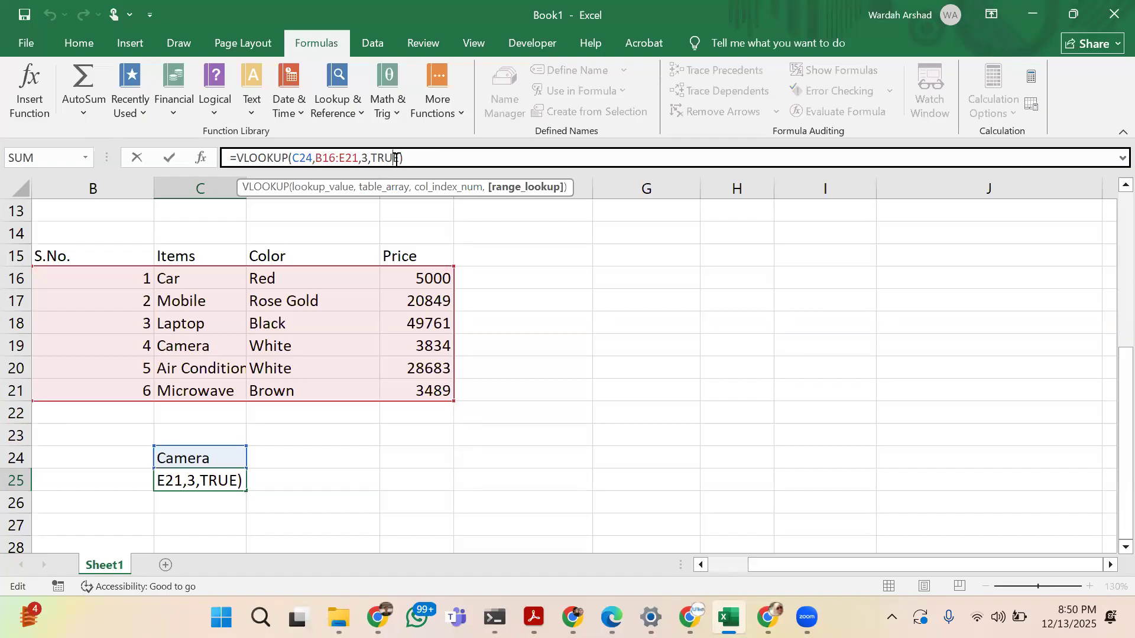
key(Delete)
key(BackSpace)
key(BackSpace)
key(BackSpace)
key(BackSpace)
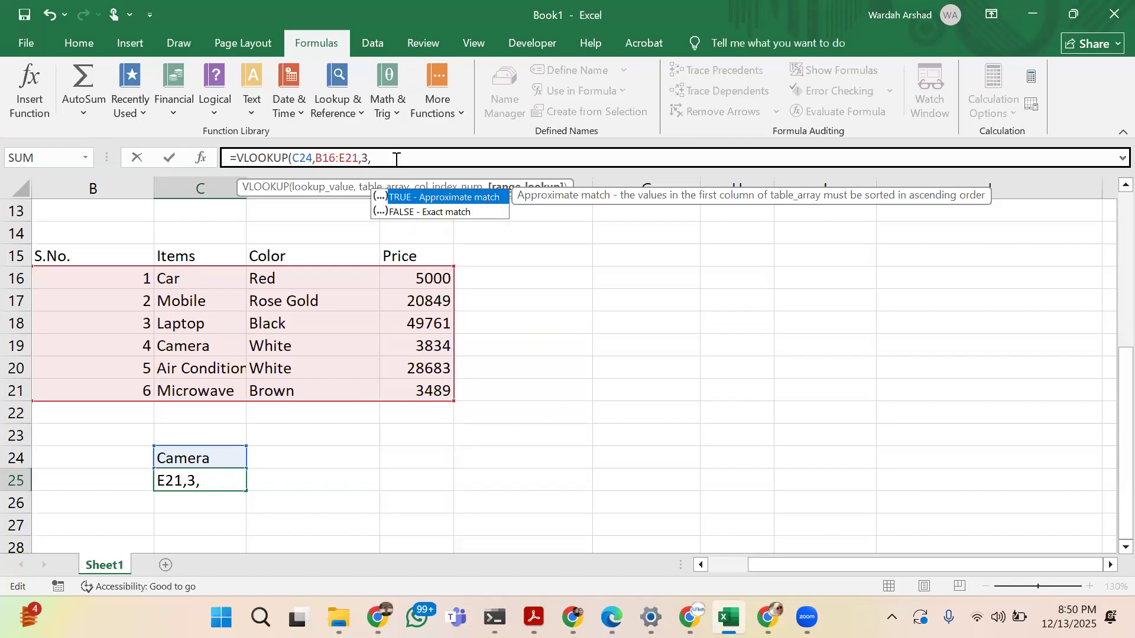
text(F)
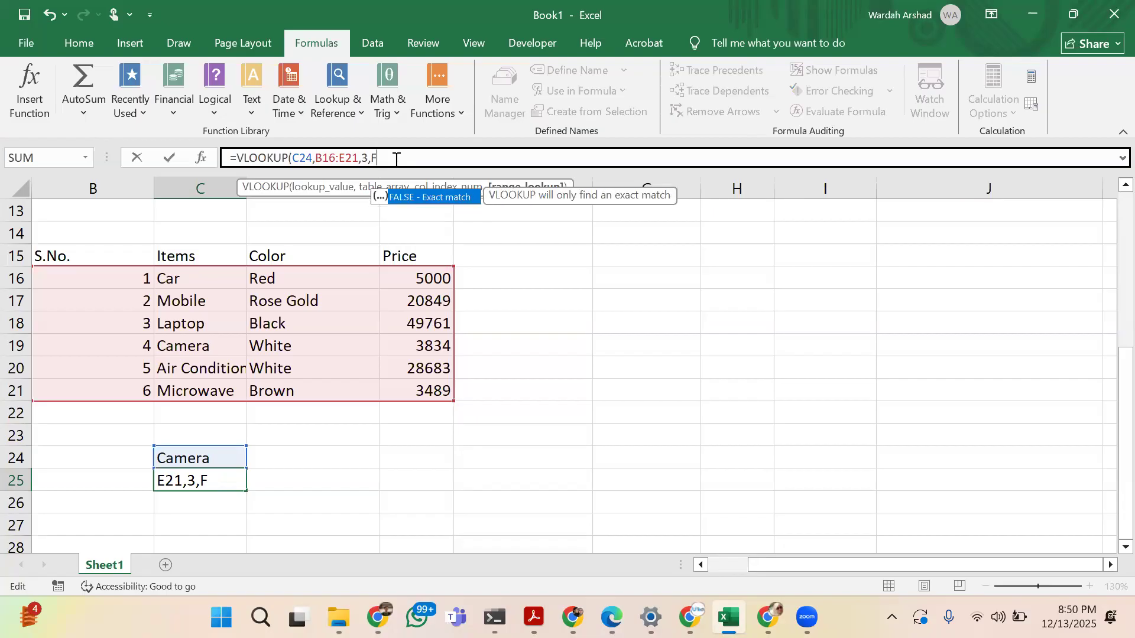
text(alse)
key(Return)
Review the range lookup, table array, lookup value and column index arguments of the VLOOKUP formula in C25
key(Up)
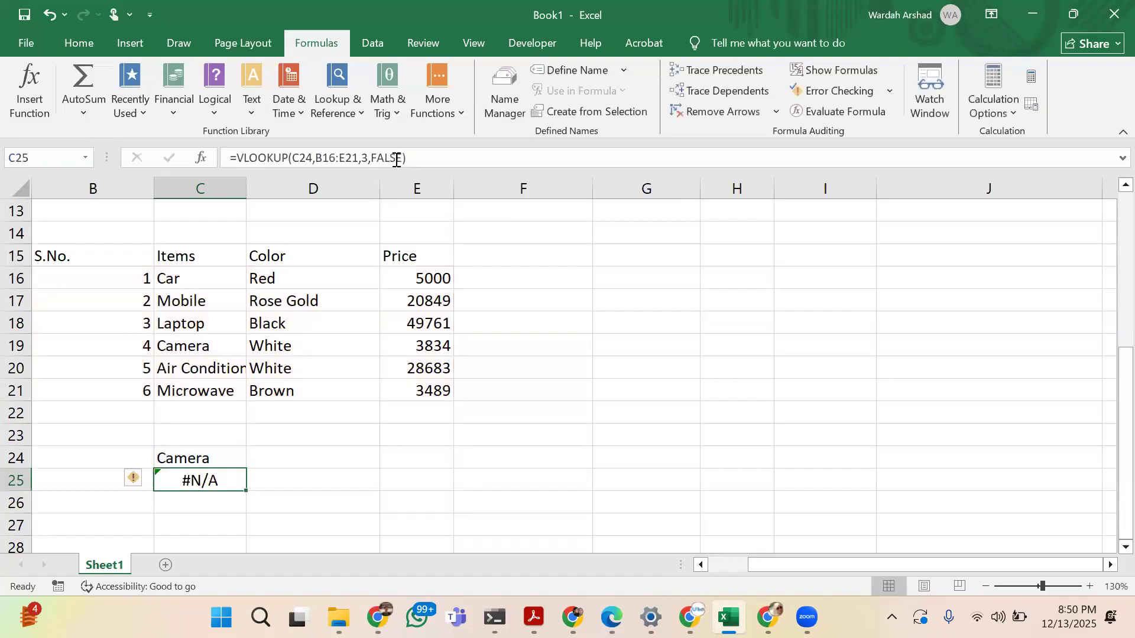
click(396, 158)
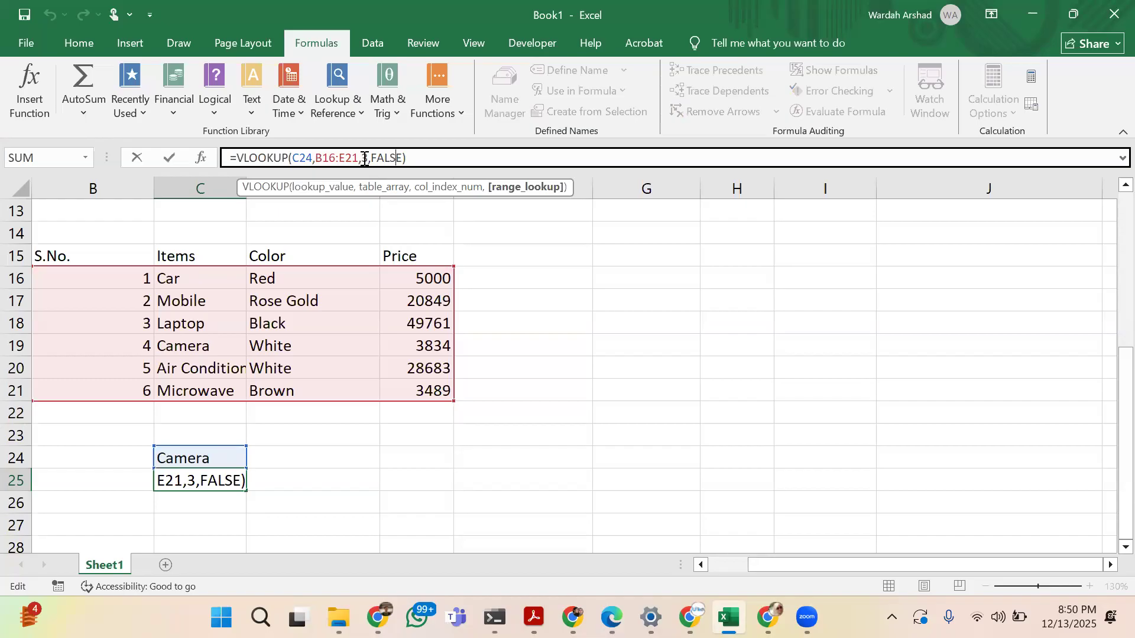
click(333, 158)
click(305, 159)
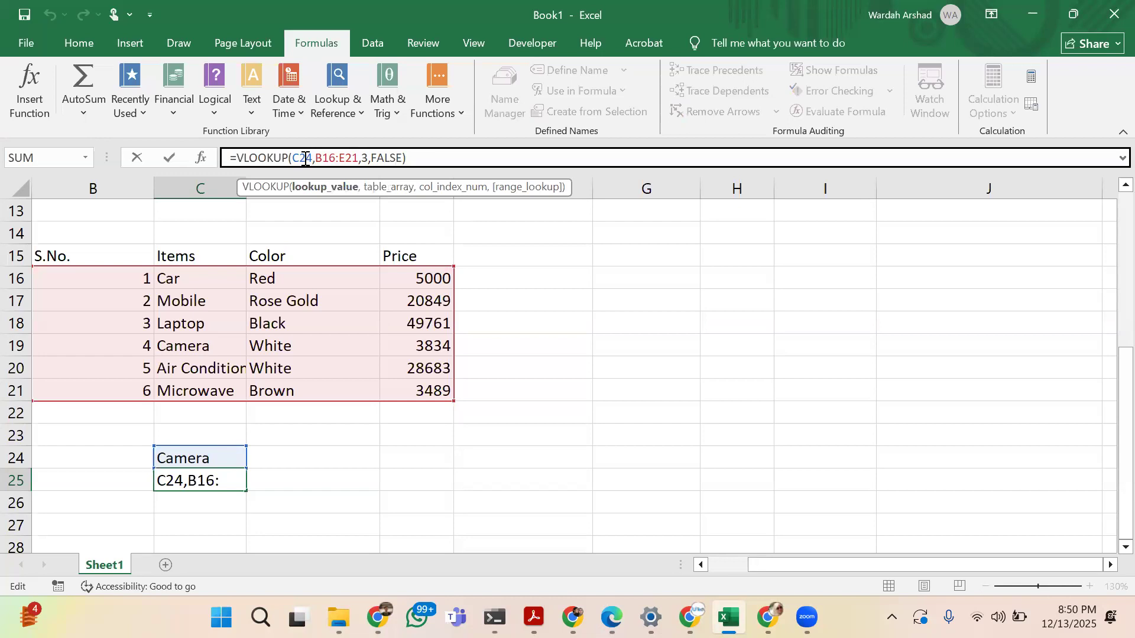
click(367, 152)
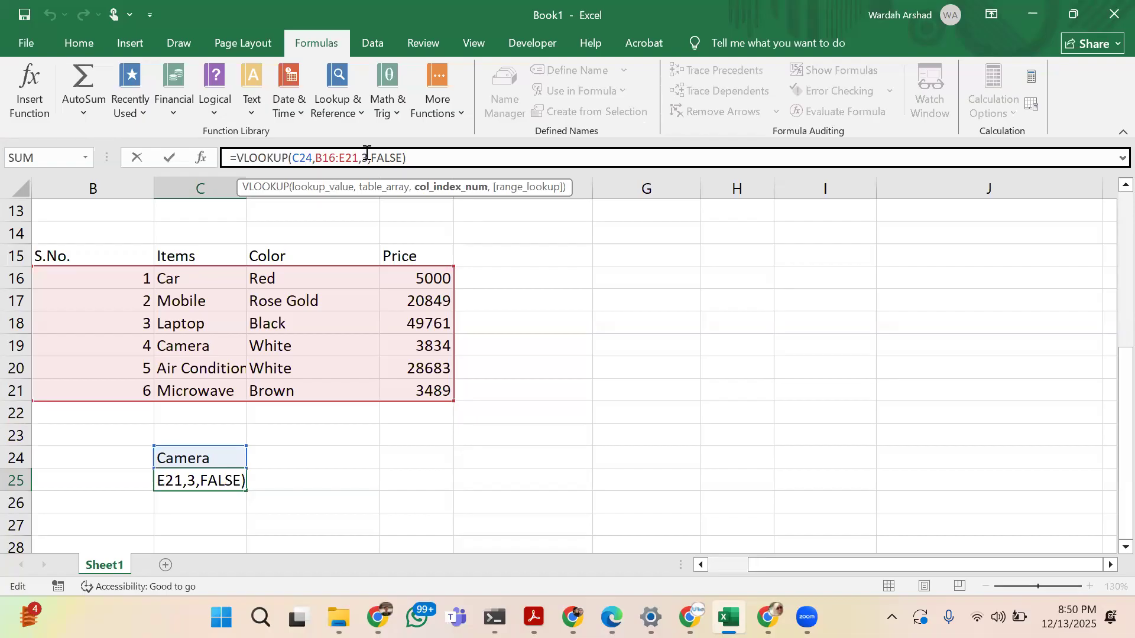
click(416, 156)
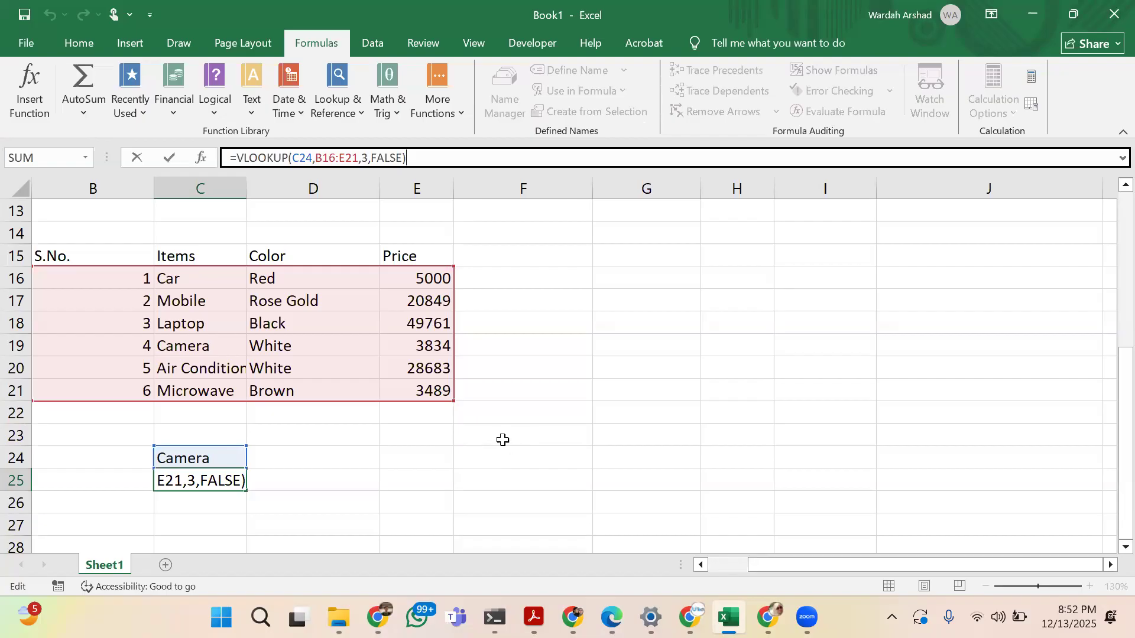
key(Return)
key(Up)
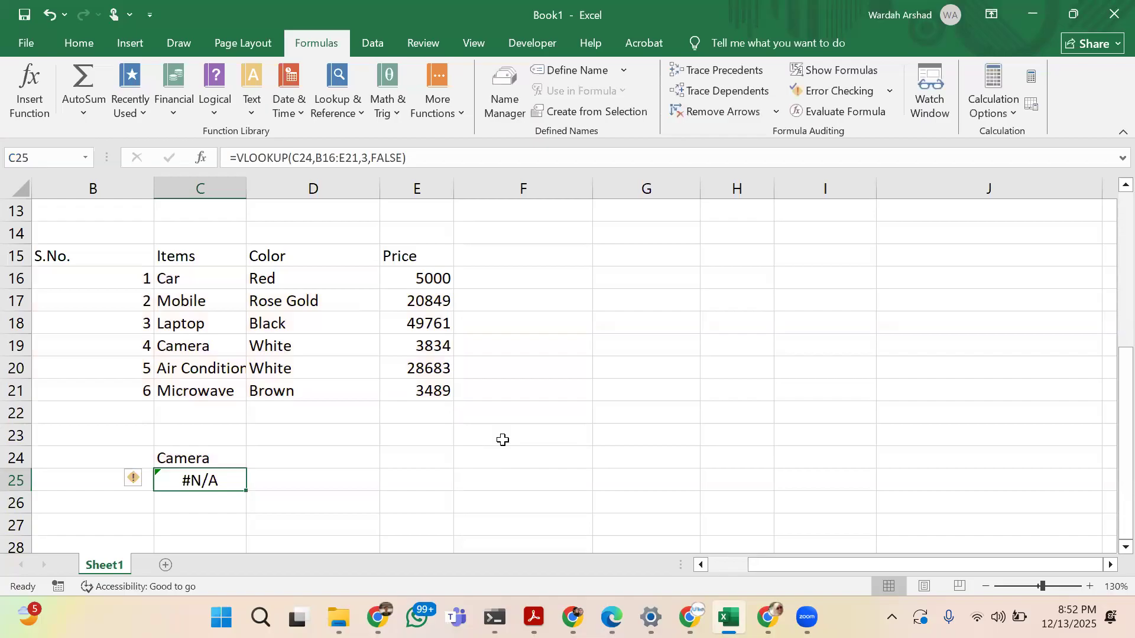
Replace the lookup value of the VLOOKUP formula in C25 with the serial number 2
click(312, 158)
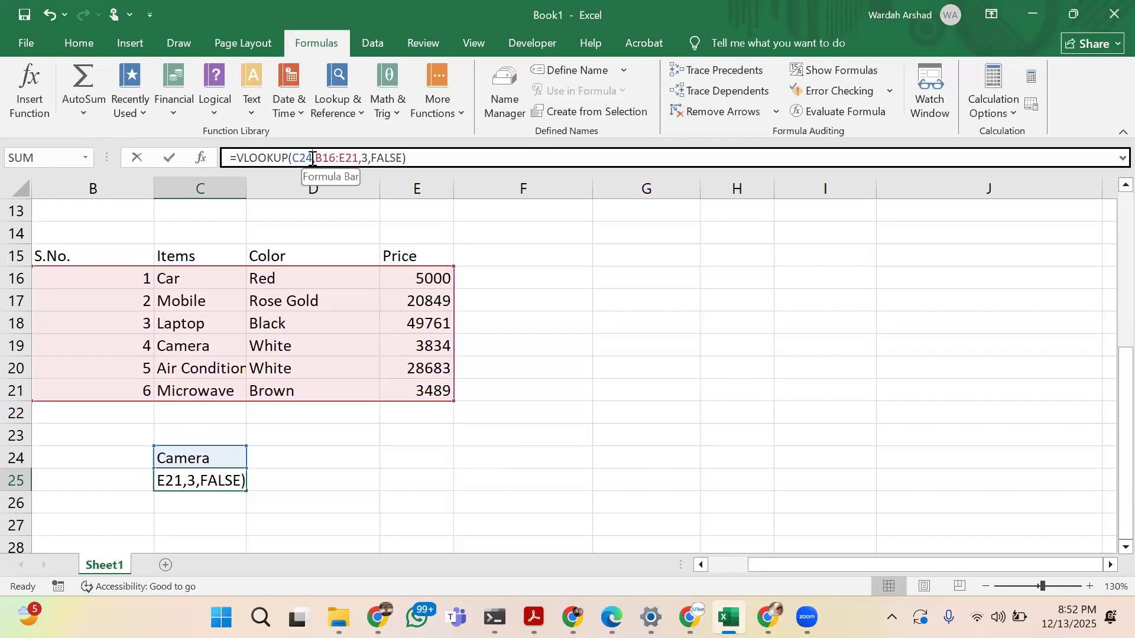
key(BackSpace)
key(BackSpace)
key(BackSpace)
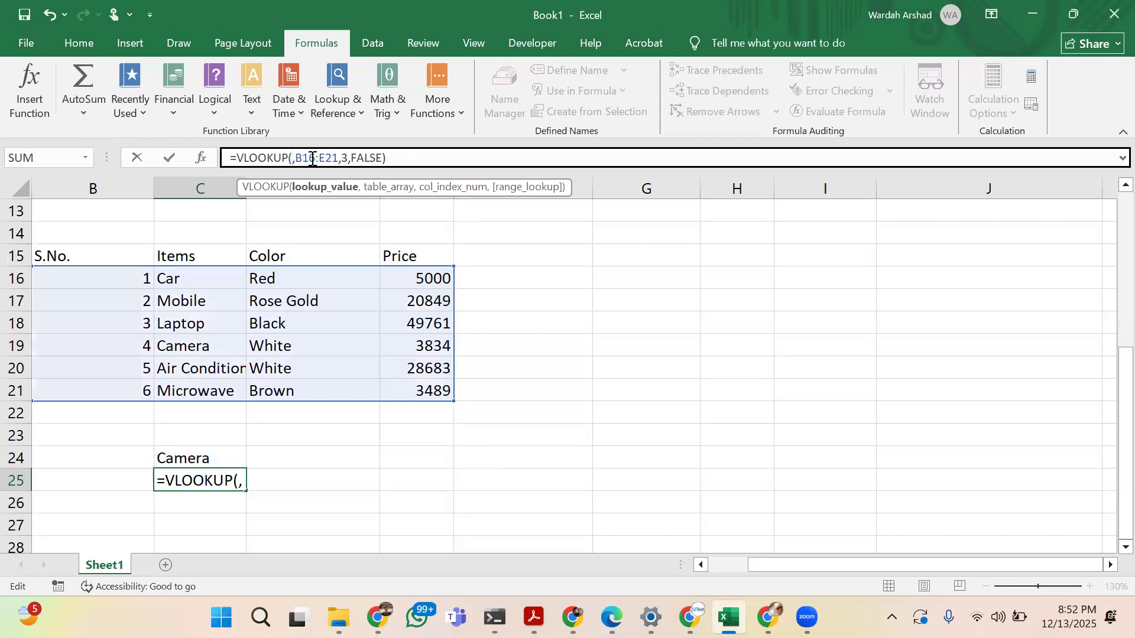
text(2)
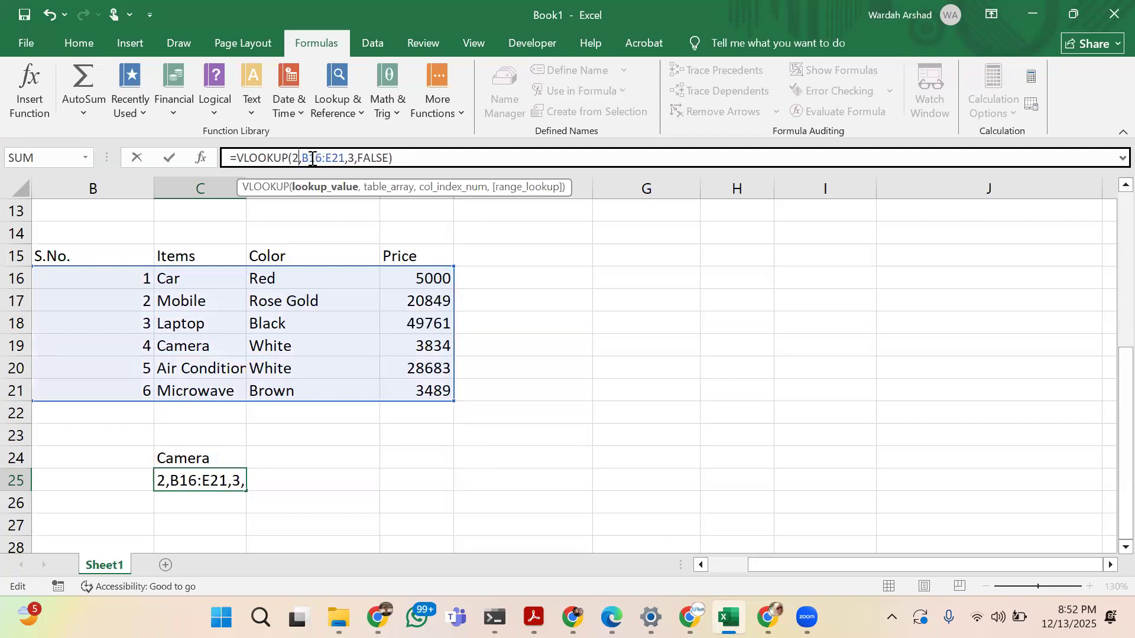
key(Return)
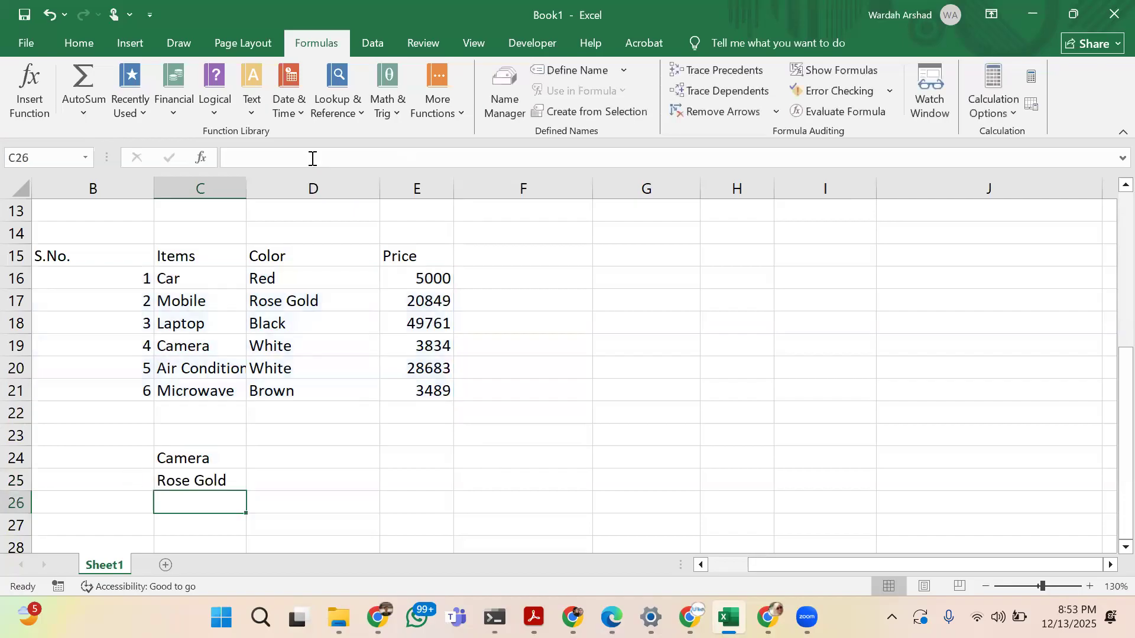
key(Up)
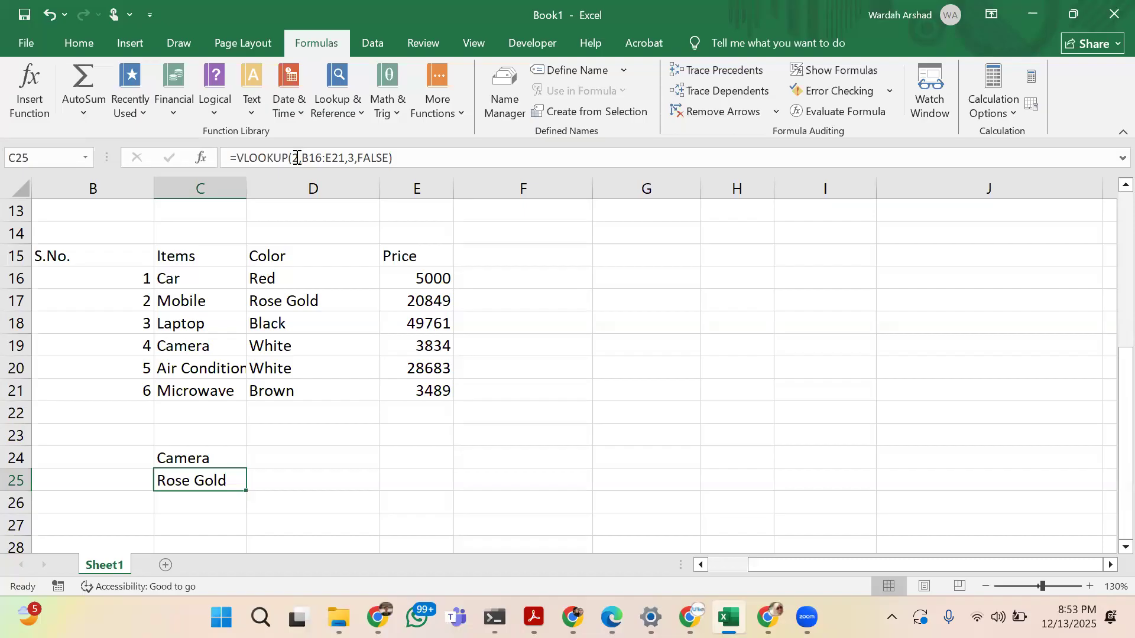
Change the lookup value of the VLOOKUP formula in C25 to the quoted text "Camera"
click(295, 156)
key(BackSpace)
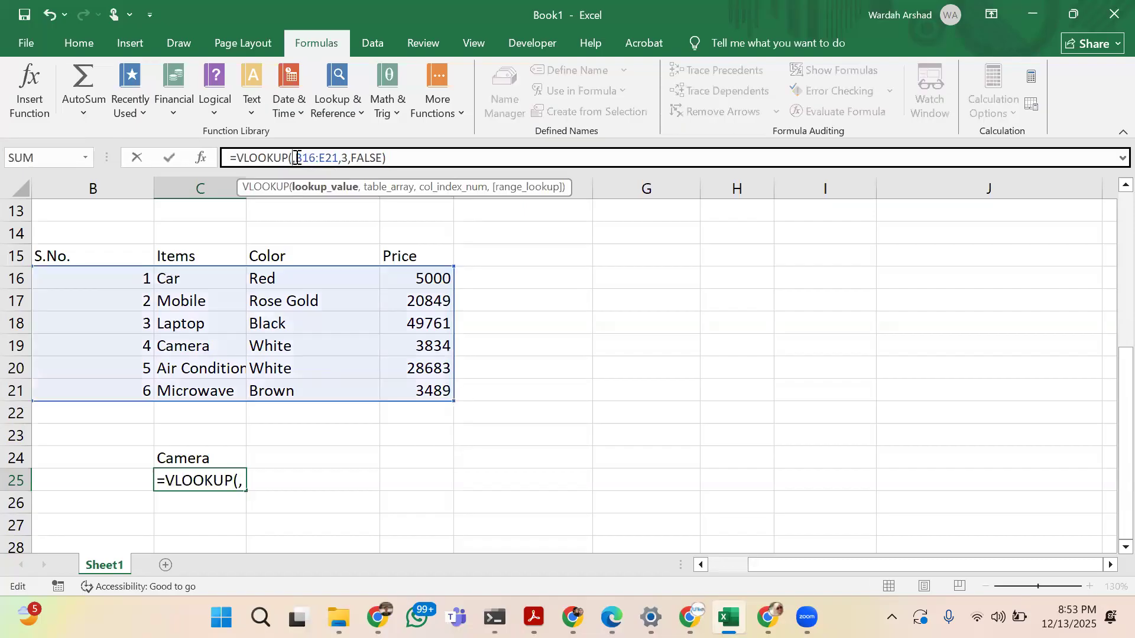
text("Camera",)
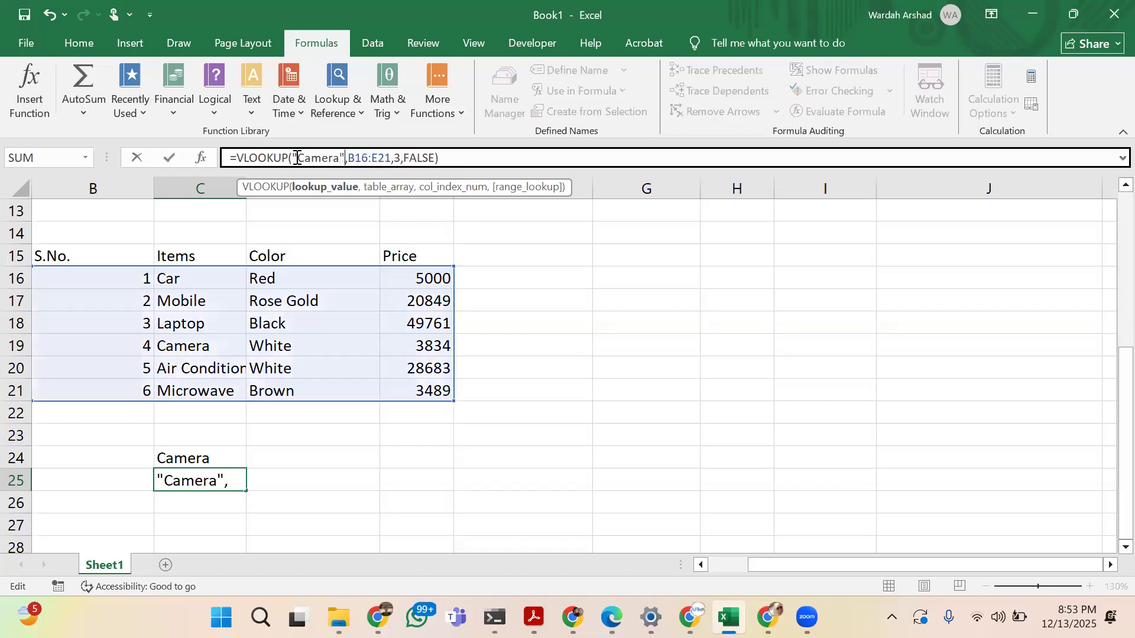
key(Return)
key(Up)
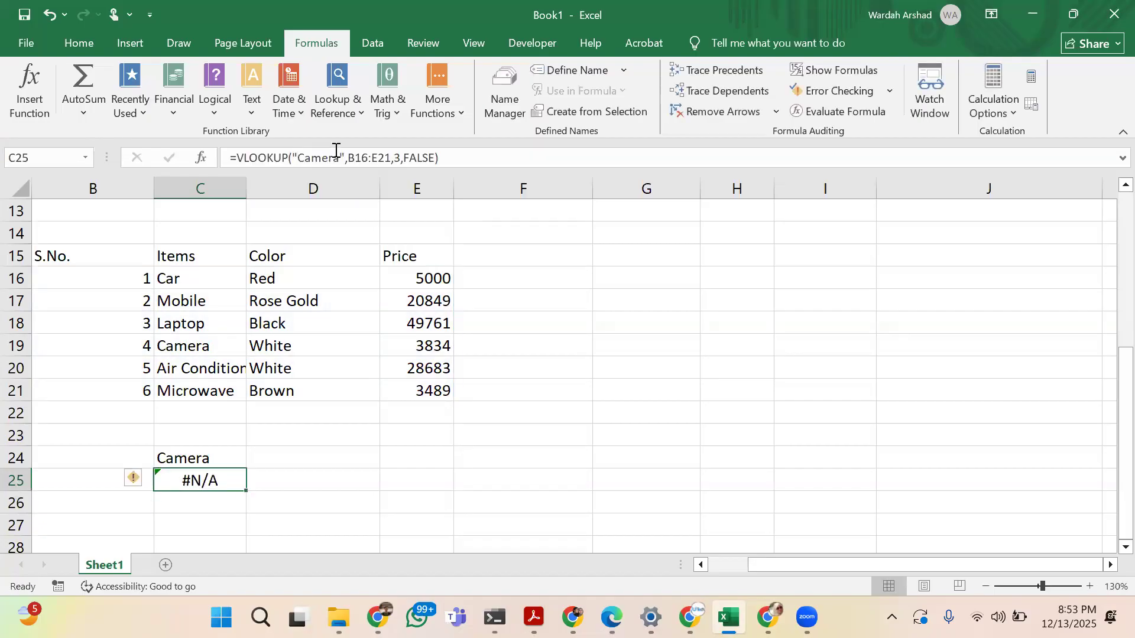
Remove the quotation marks around Camera in the VLOOKUP formula in C25
click(348, 154)
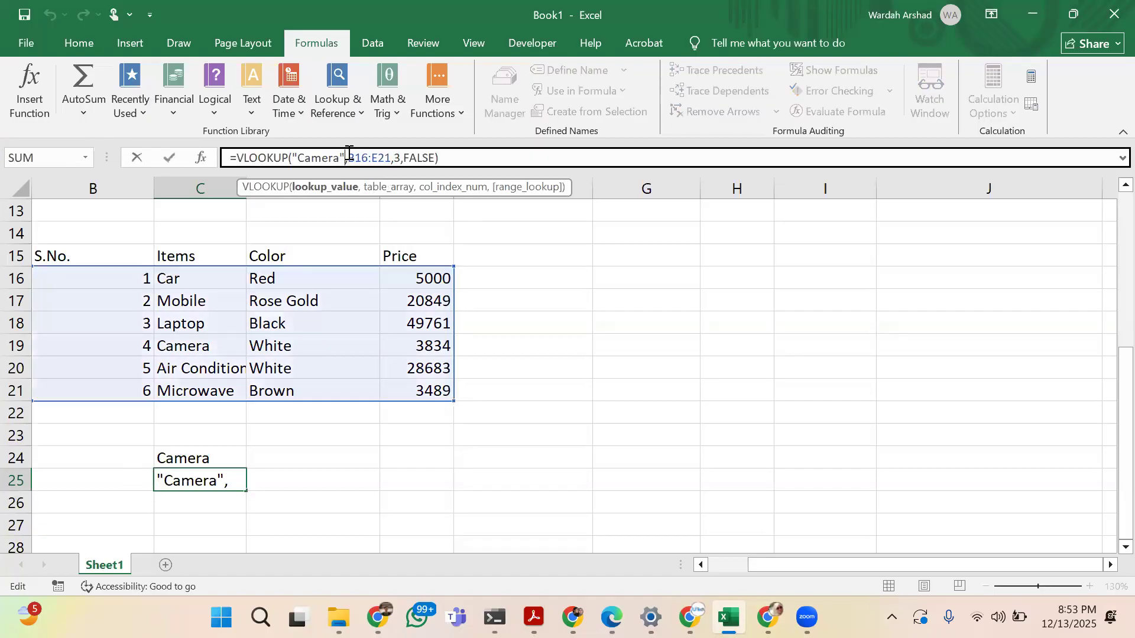
key(BackSpace)
key(BackSpace)
key(Return)
key(Up)
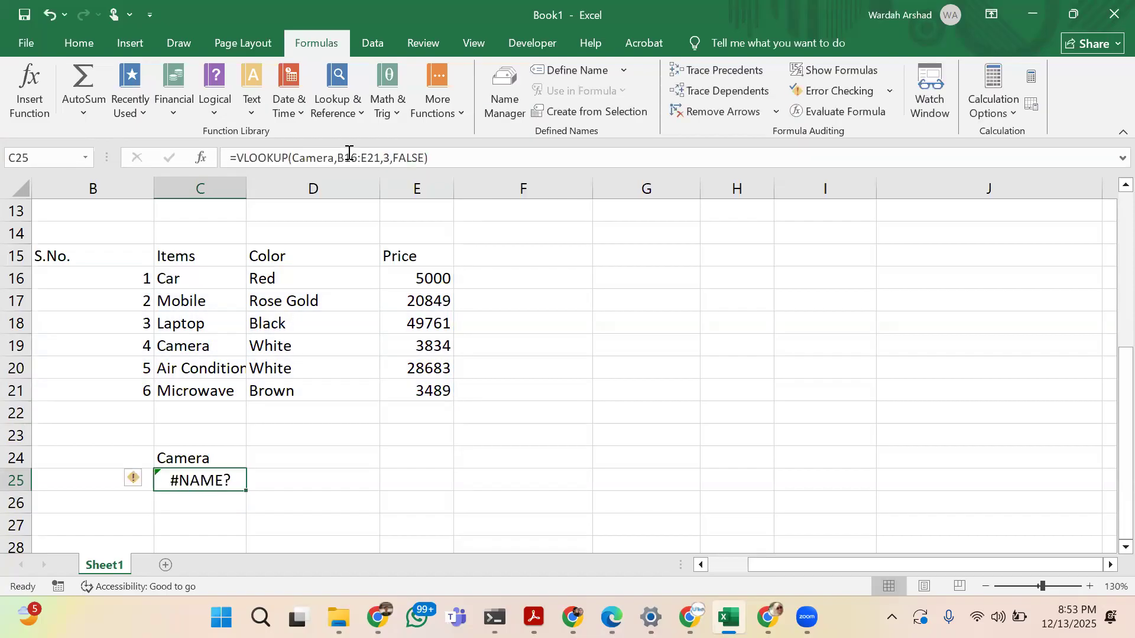
Replace the text Camera in the VLOOKUP formula in C25 with a reference to cell C24
click(333, 159)
key(BackSpace)
key(BackSpace)
key(BackSpace)
key(BackSpace)
key(BackSpace)
key(BackSpace)
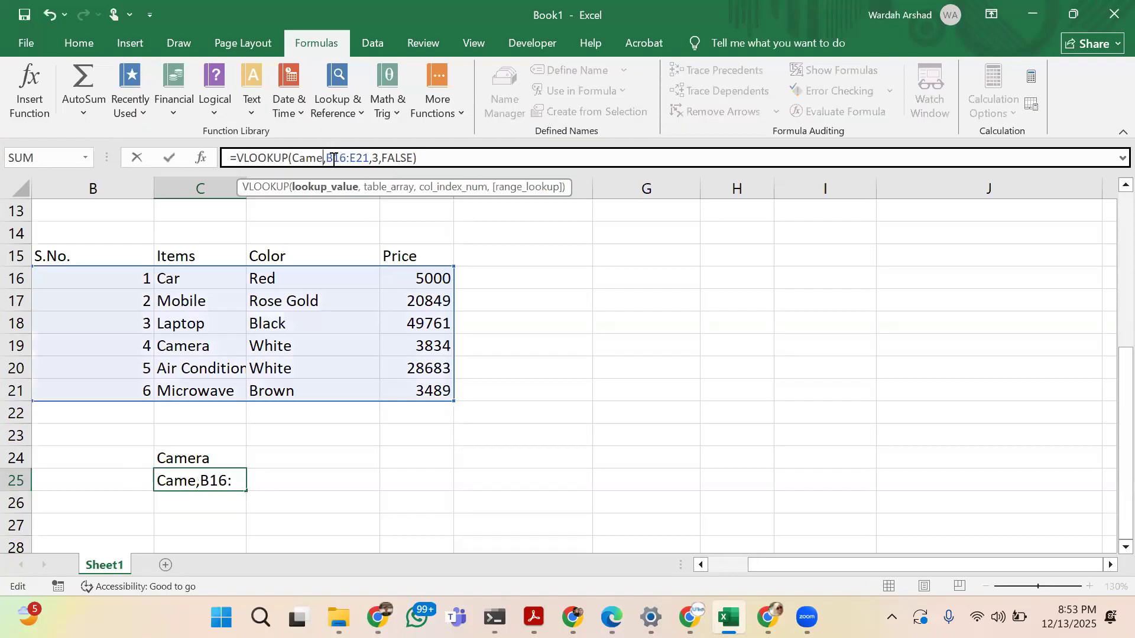
click(204, 453)
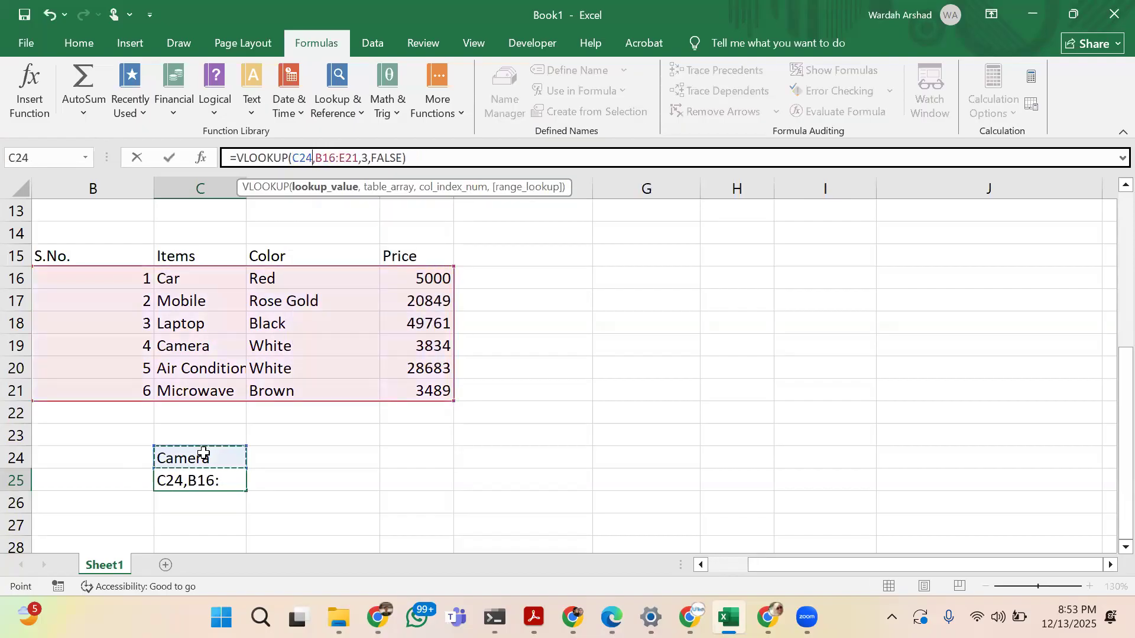
key(Return)
key(Up)
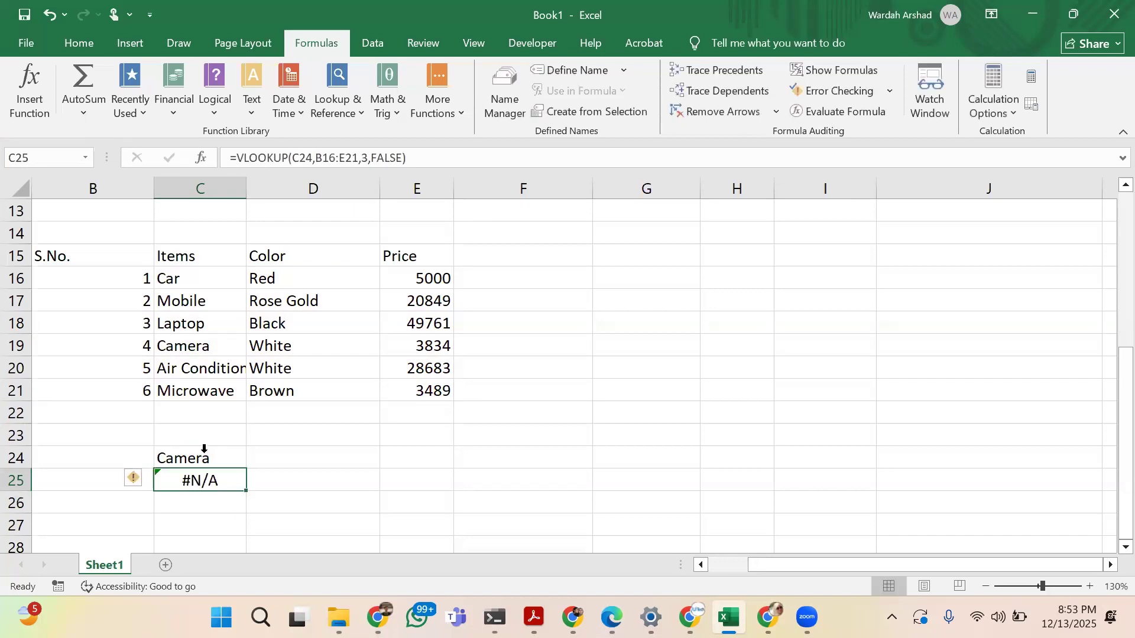
Replace the lookup value of the VLOOKUP formula in C25 with the serial number 5
click(313, 157)
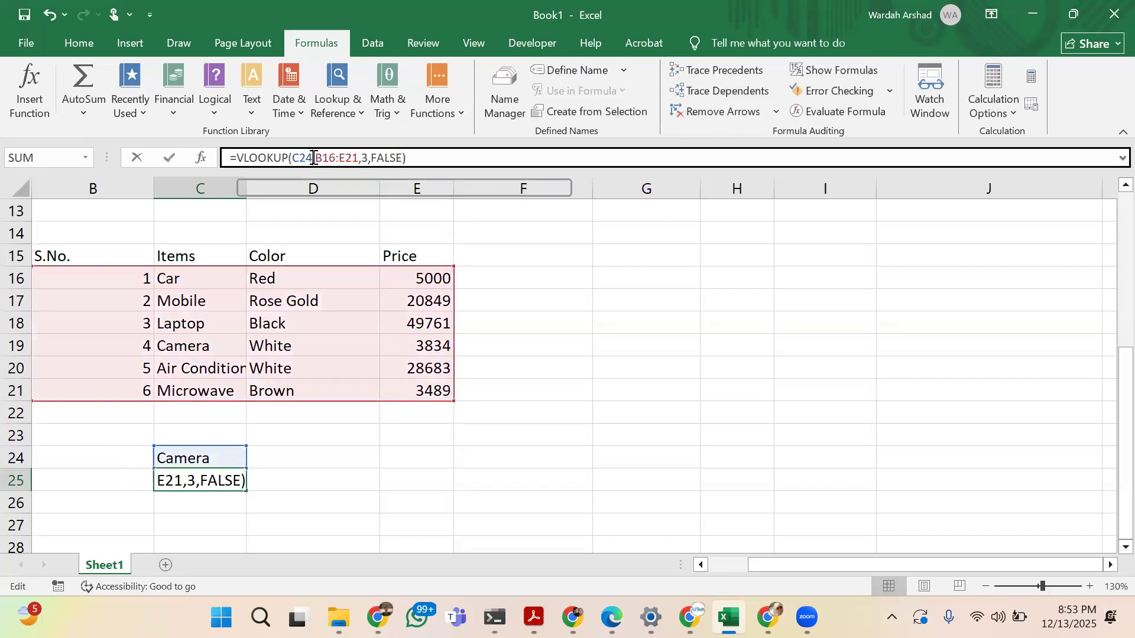
key(BackSpace)
key(BackSpace)
key(BackSpace)
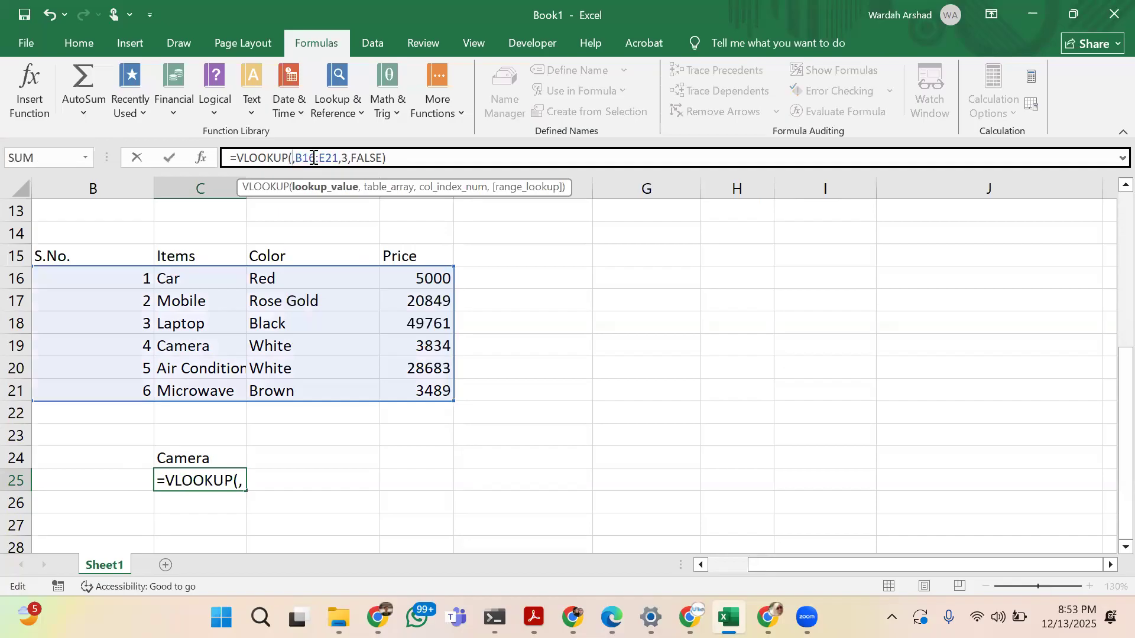
text(5)
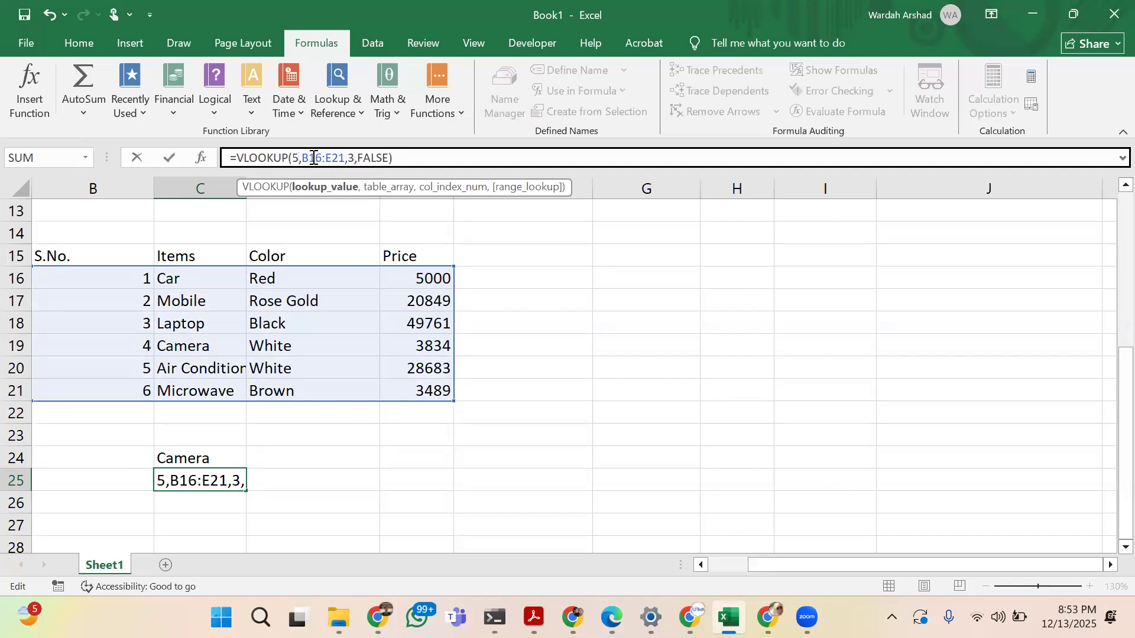
key(Return)
key(Up)
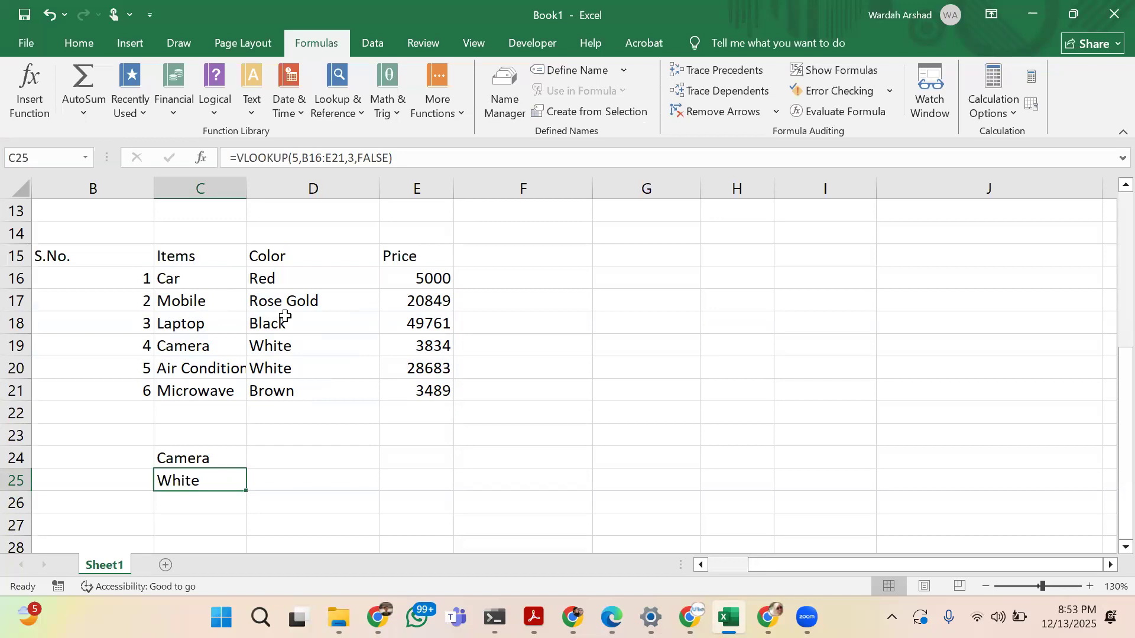
Change the VLOOKUP formula in C25 to use Black as the lookup value and 4 as the column index
click(296, 160)
key(BackSpace)
text(Blak)
key(BackSpace)
text(ck)
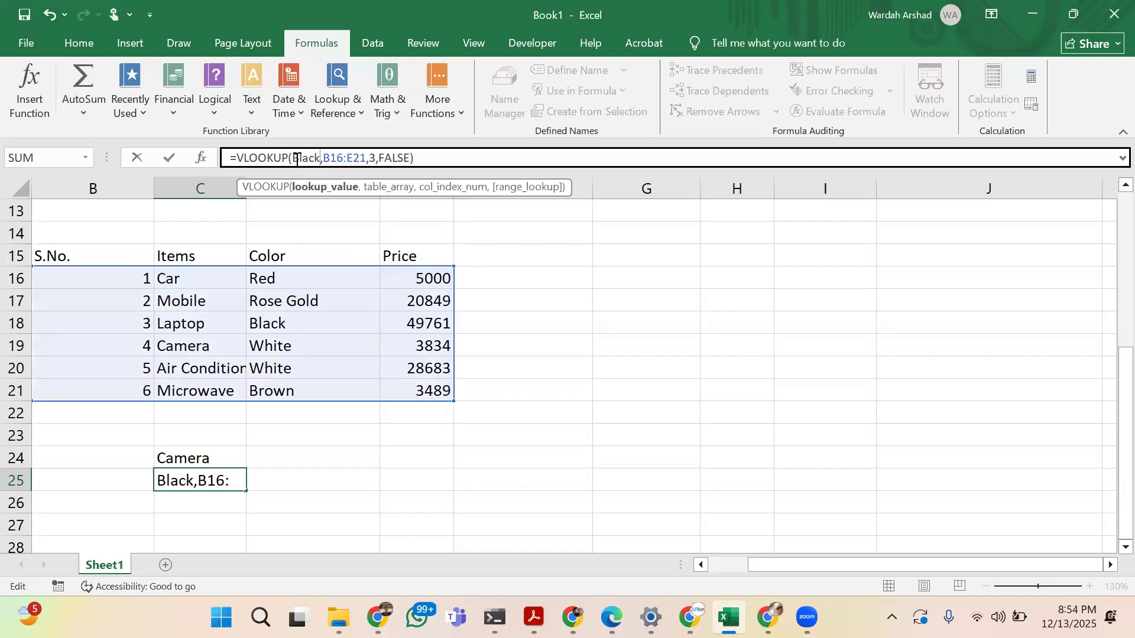
click(374, 156)
key(BackSpace)
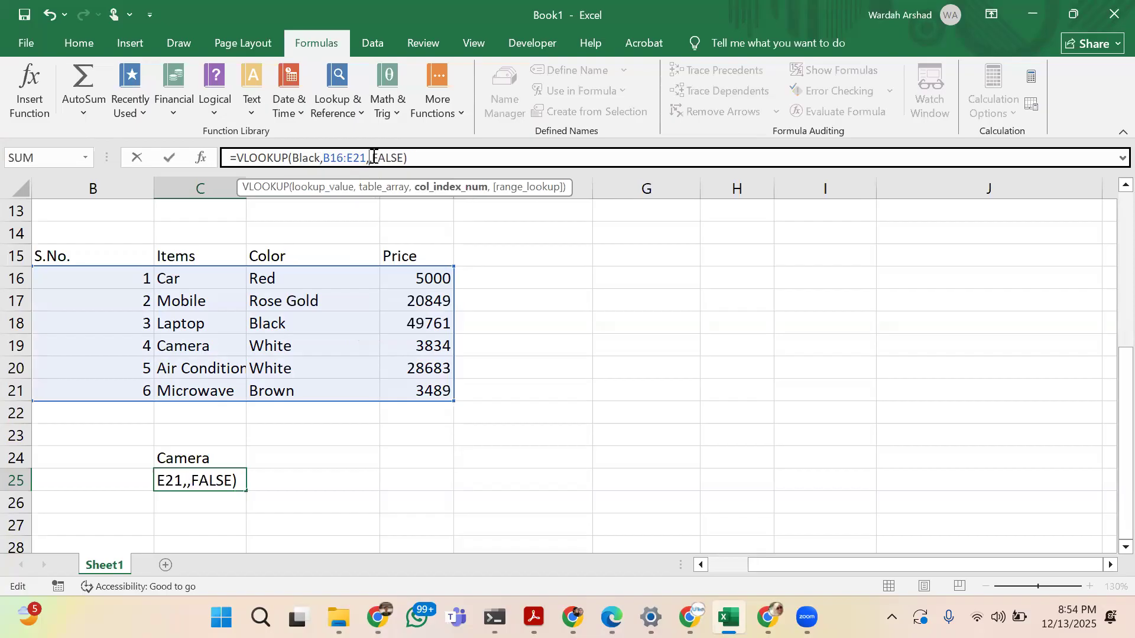
text(4)
key(Return)
key(Up)
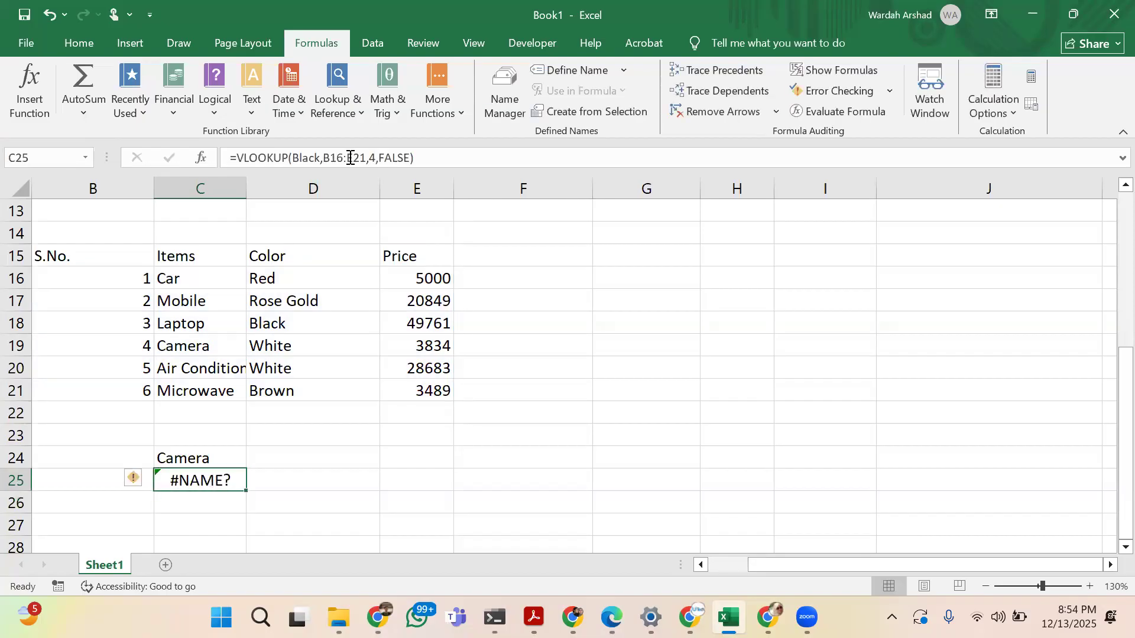
Replace the lookup value Black in the VLOOKUP formula in C25 with the serial number 4
click(319, 157)
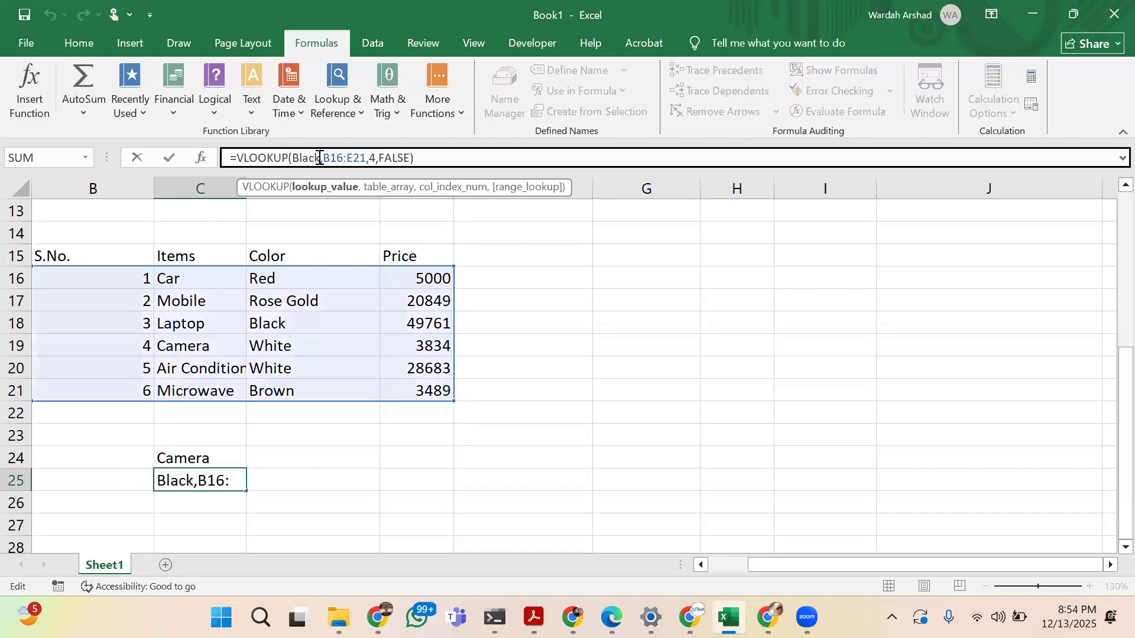
key(BackSpace)
key(BackSpace)
key(BackSpace)
key(BackSpace)
key(BackSpace)
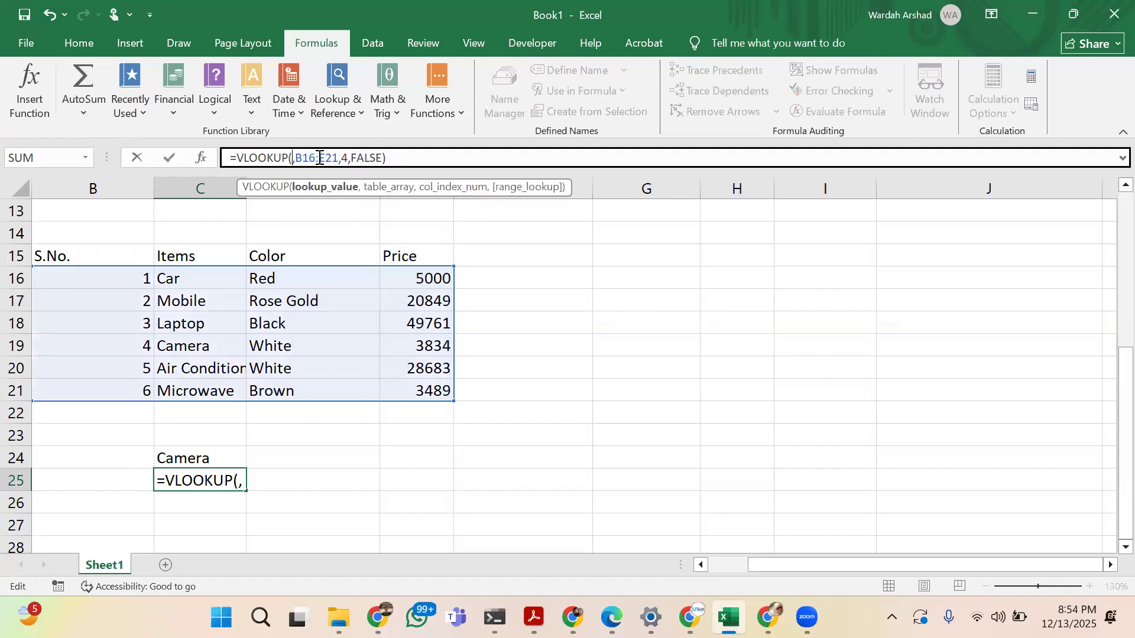
text(C24)
key(Return)
Copy the Color column D15:D21 to the empty cells beside Price, starting at F15
drag(337, 248, 334, 382)
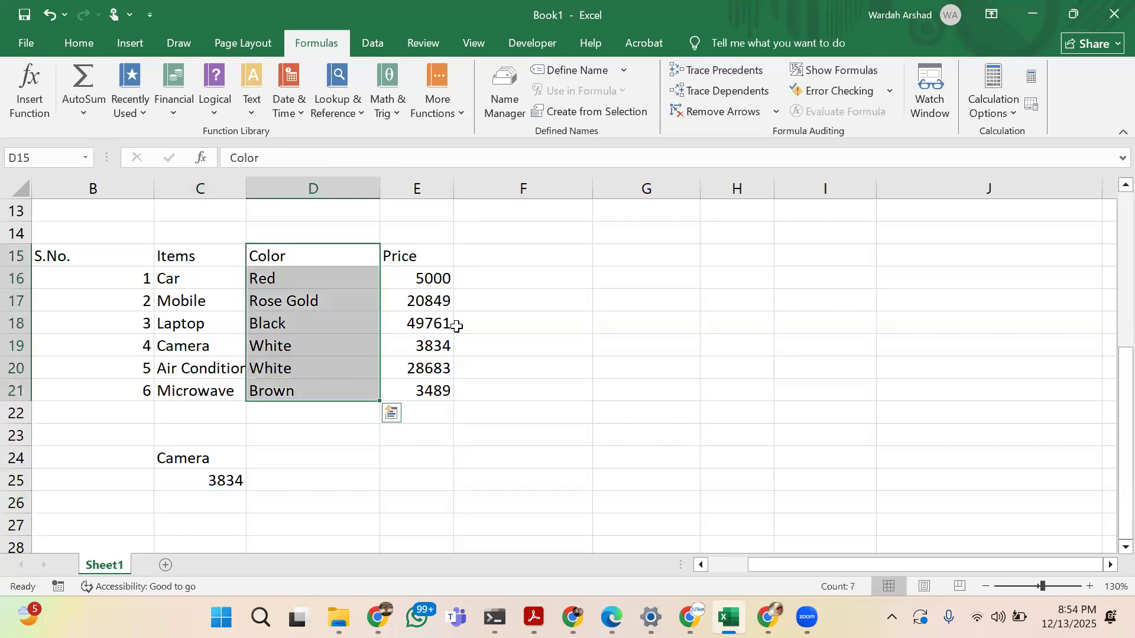
key(ctrl+c)
click(497, 251)
key(ctrl+v)
Delete the original Color column D so that Price comes before Color in the table
drag(402, 248, 402, 392)
key(ctrl+c)
click(317, 260)
key(ctrl+c)
click(339, 187)
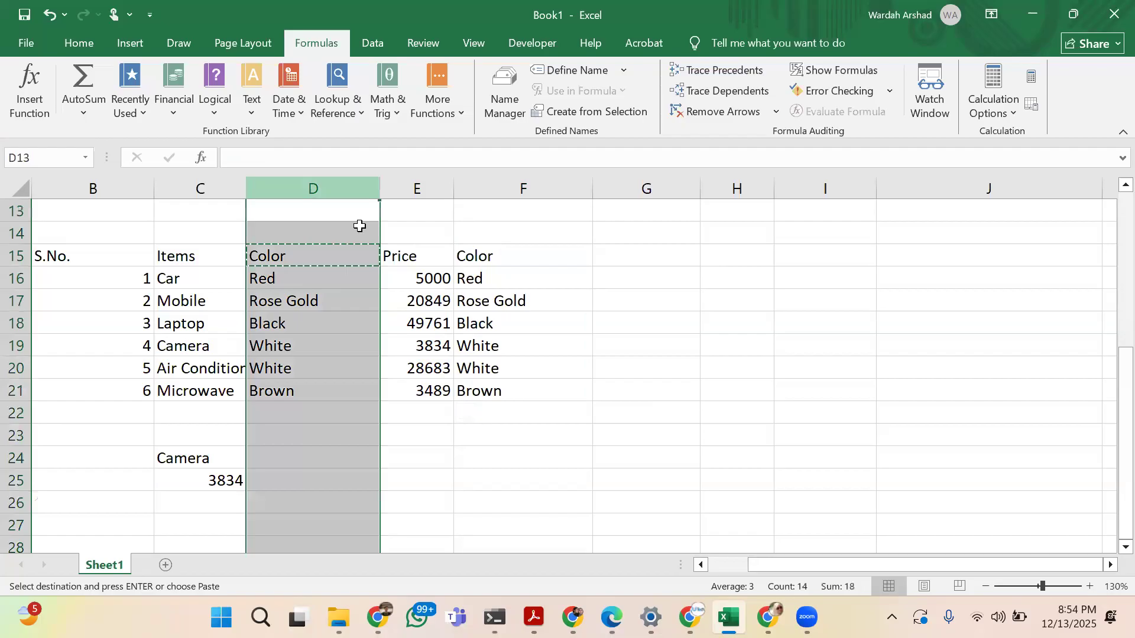
right_click(342, 194)
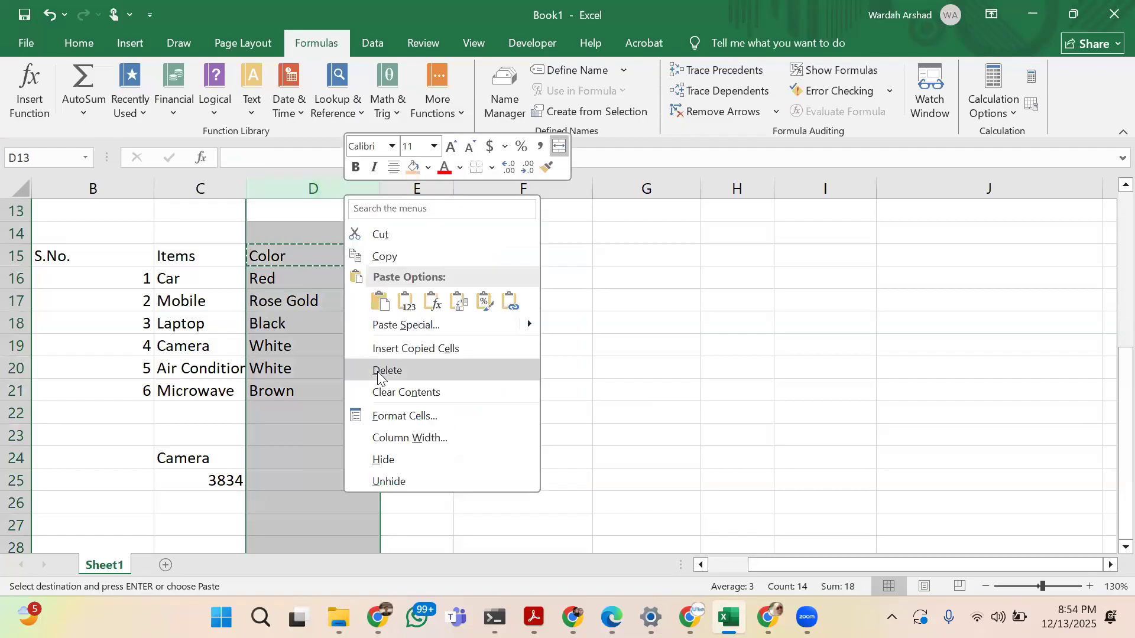
click(381, 371)
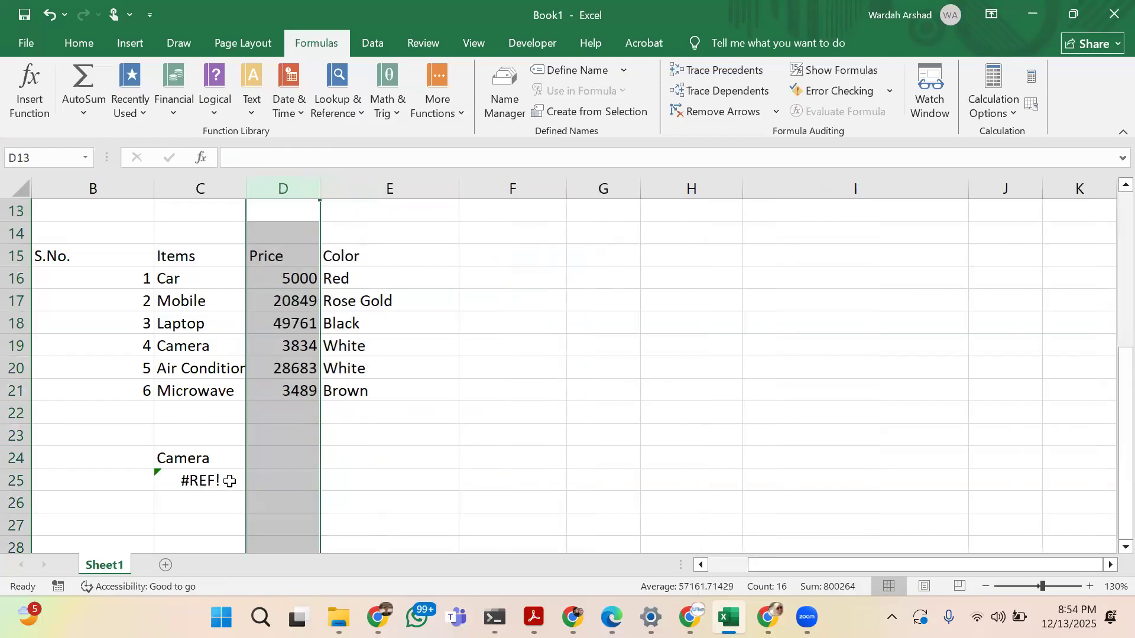
Change the lookup value of the VLOOKUP formula in C25 to the price 3489
click(229, 480)
click(297, 159)
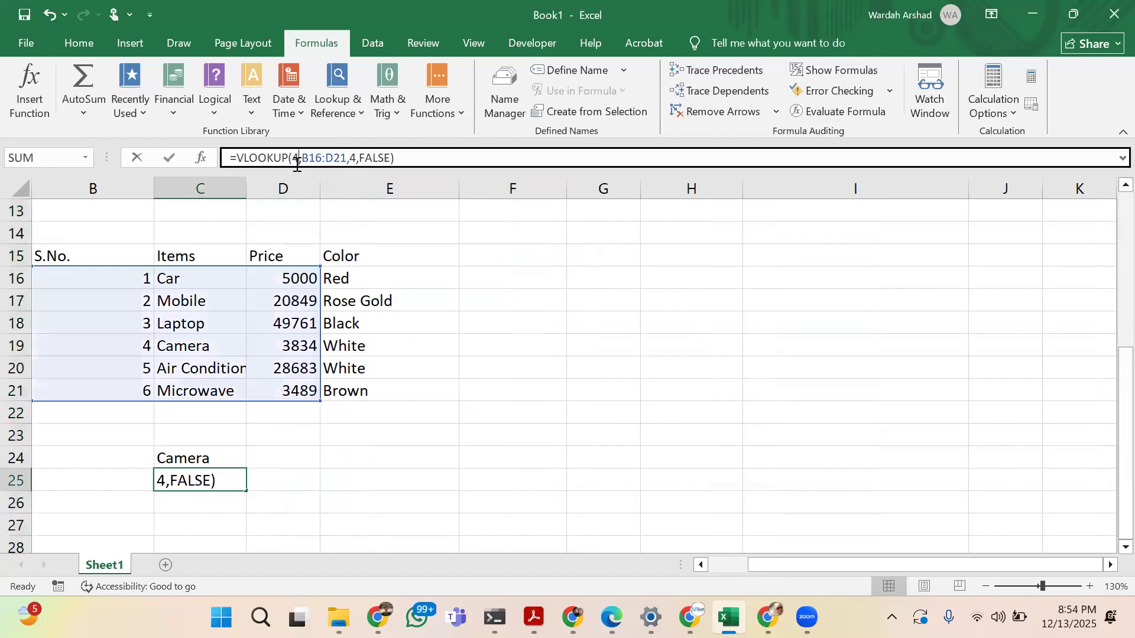
key(BackSpace)
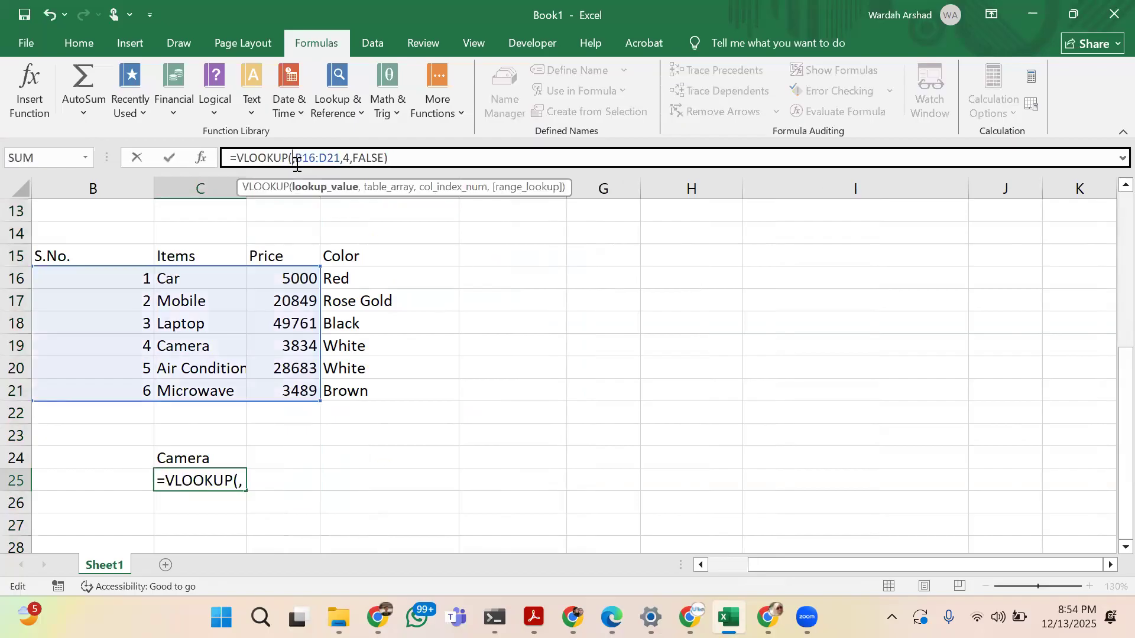
text(349)
key(BackSpace)
text(89)
key(Return)
key(Up)
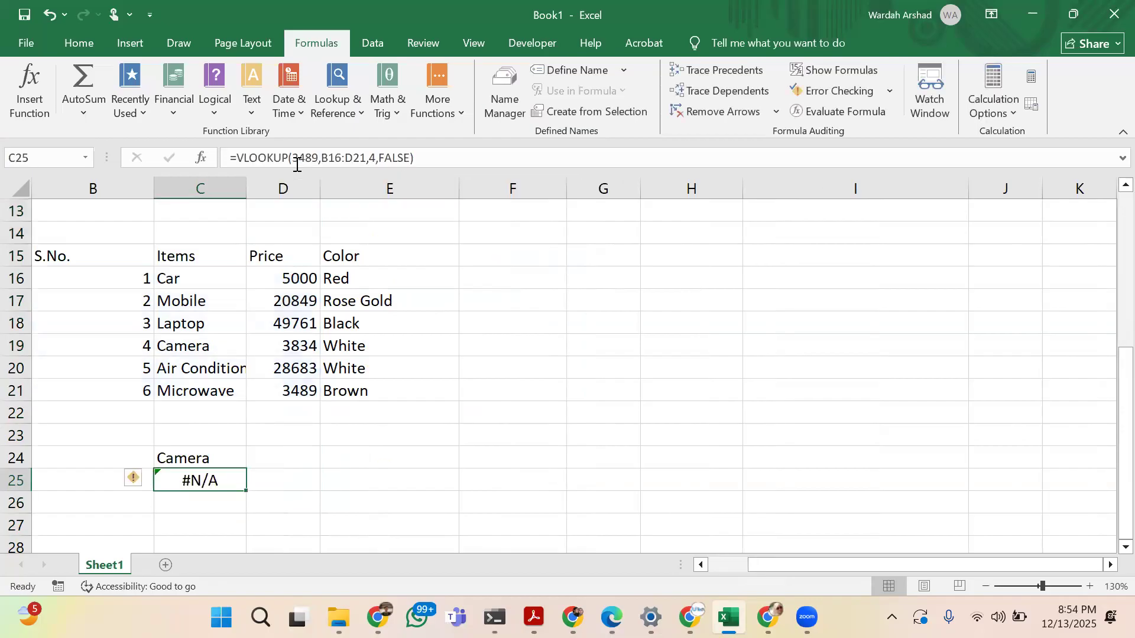
Try to extend the table range of the VLOOKUP formula in C25 to B16:E21
click(376, 159)
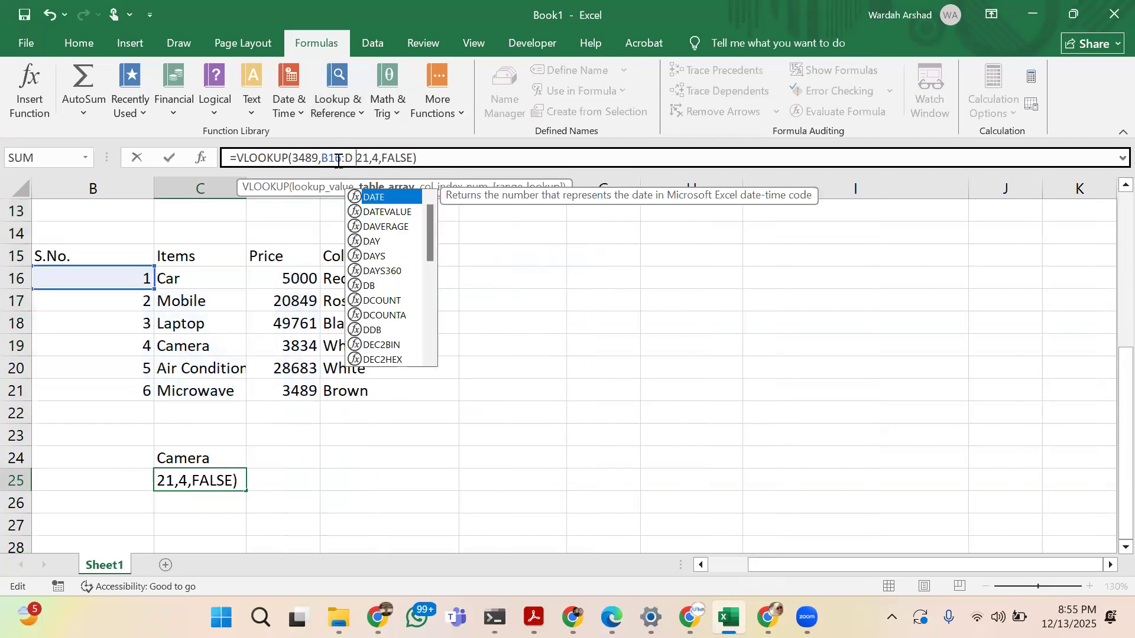
key(Left)
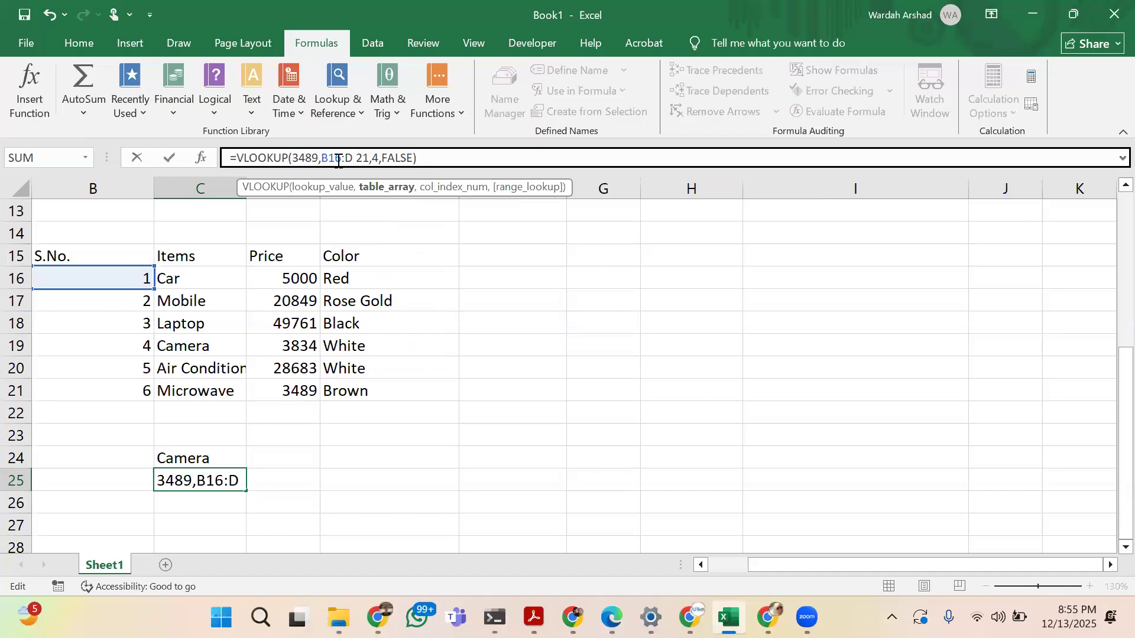
text(,)
key(Left)
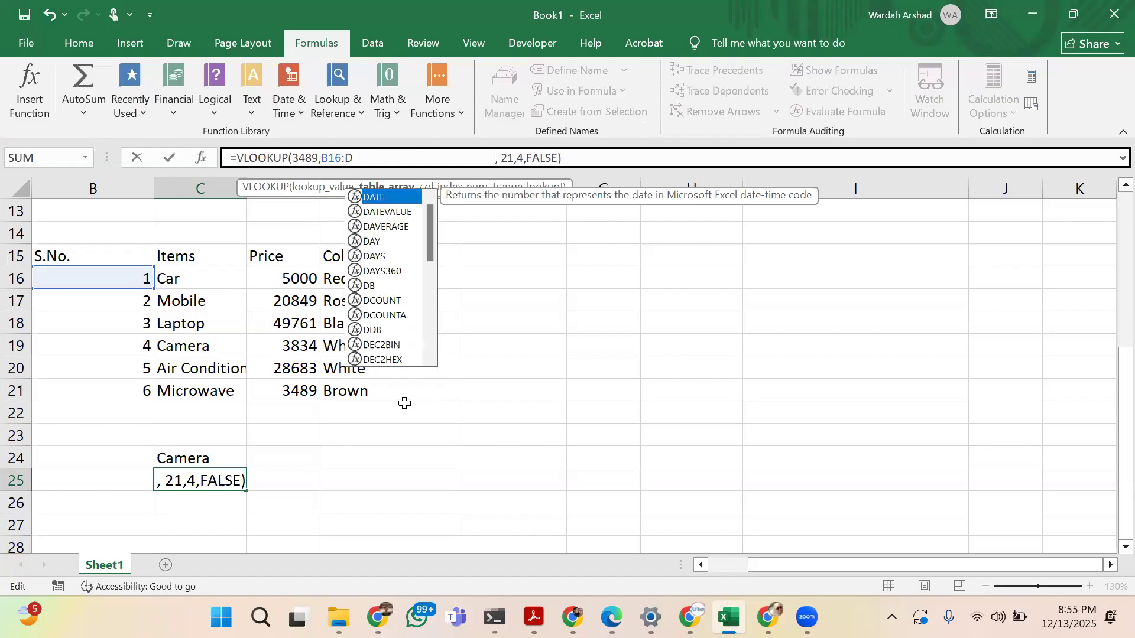
key(BackSpace)
key(BackSpace)
key(BackSpace)
key(BackSpace)
key(BackSpace)
key(BackSpace)
key(BackSpace)
key(BackSpace)
key(BackSpace)
key(BackSpace)
key(BackSpace)
key(BackSpace)
key(BackSpace)
key(BackSpace)
key(BackSpace)
key(BackSpace)
key(BackSpace)
key(BackSpace)
key(BackSpace)
key(BackSpace)
key(BackSpace)
key(BackSpace)
key(BackSpace)
key(BackSpace)
key(BackSpace)
key(BackSpace)
key(BackSpace)
key(BackSpace)
key(BackSpace)
key(BackSpace)
key(BackSpace)
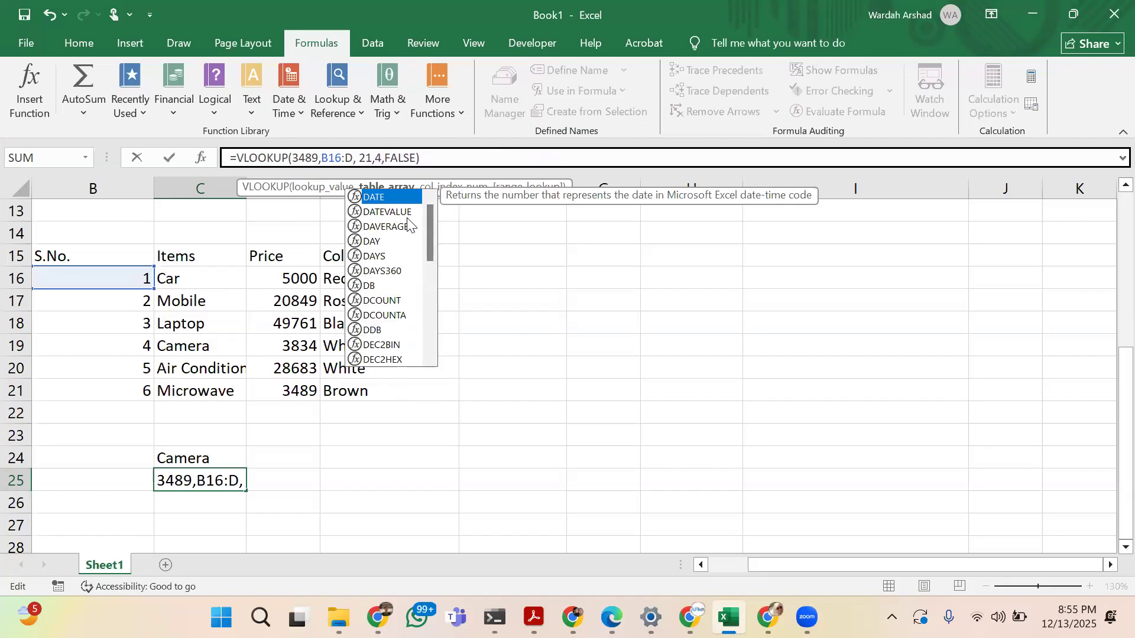
text(21)
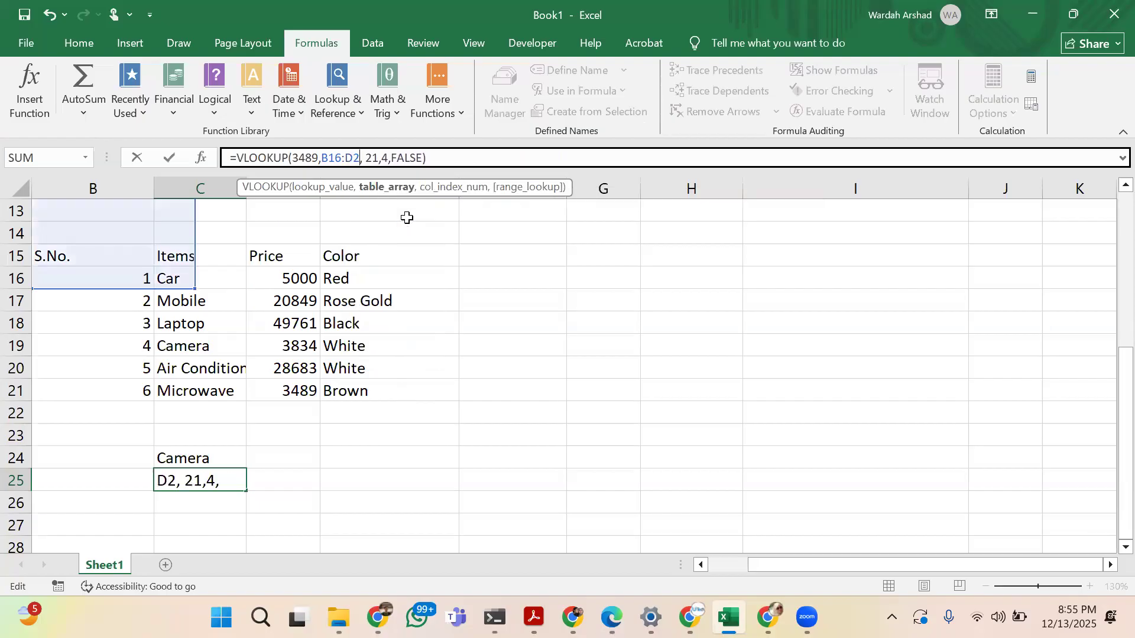
click(357, 157)
key(BackSpace)
text(E)
key(Return)
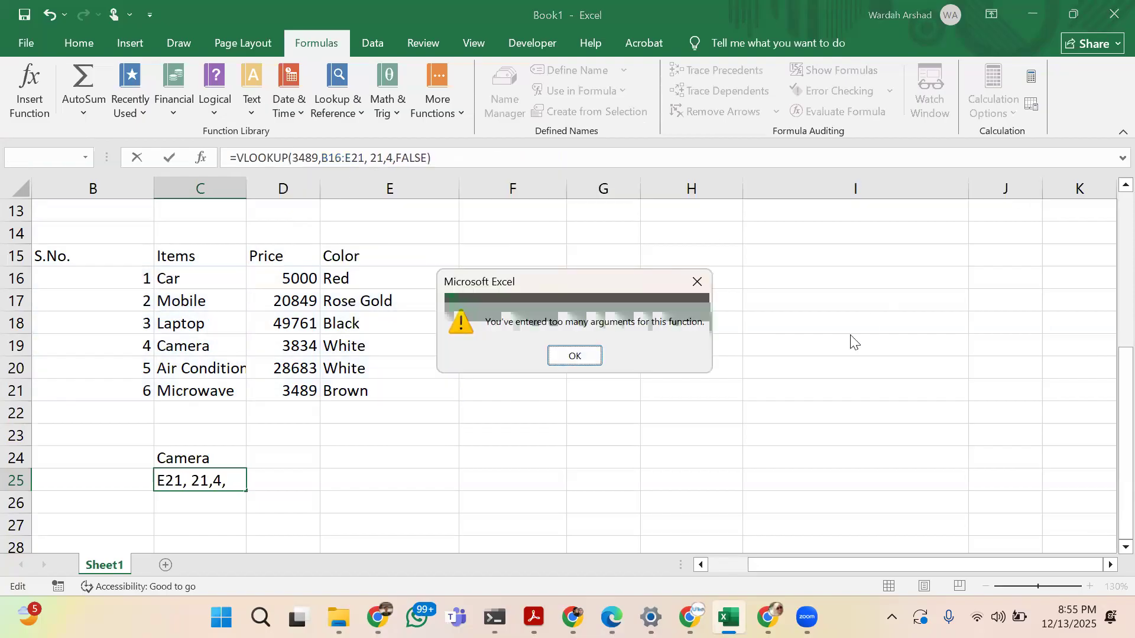
click(576, 355)
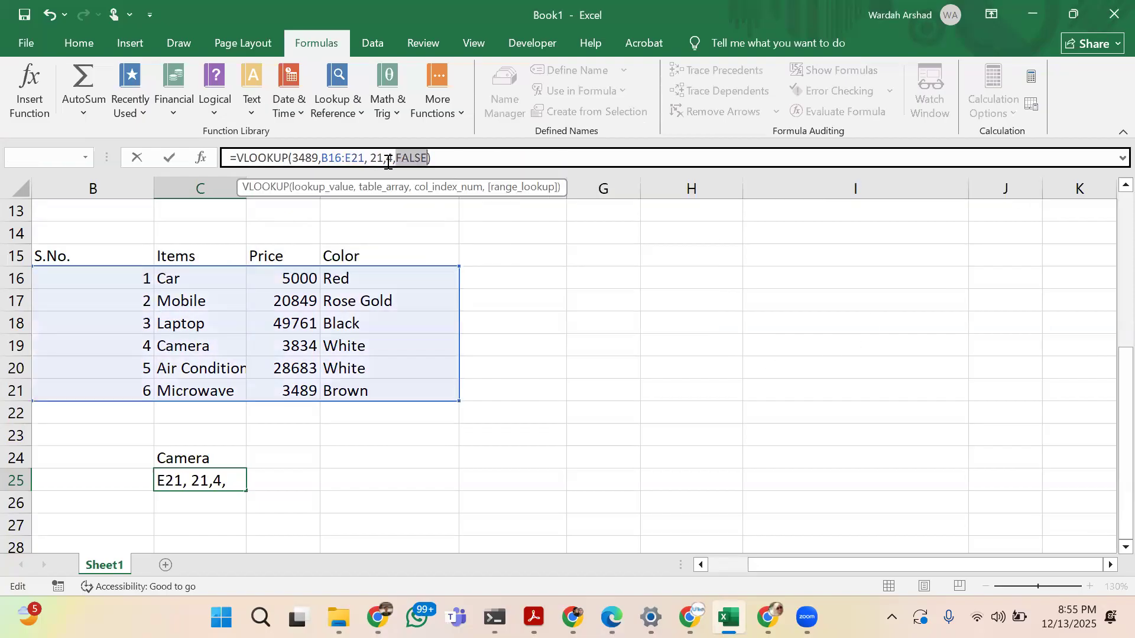
Remove the stray argument 21 from the formula in C25 so it reads =VLOOKUP(3489,B16:E21,4,FALSE)
click(382, 159)
key(BackSpace)
key(BackSpace)
key(BackSpace)
key(BackSpace)
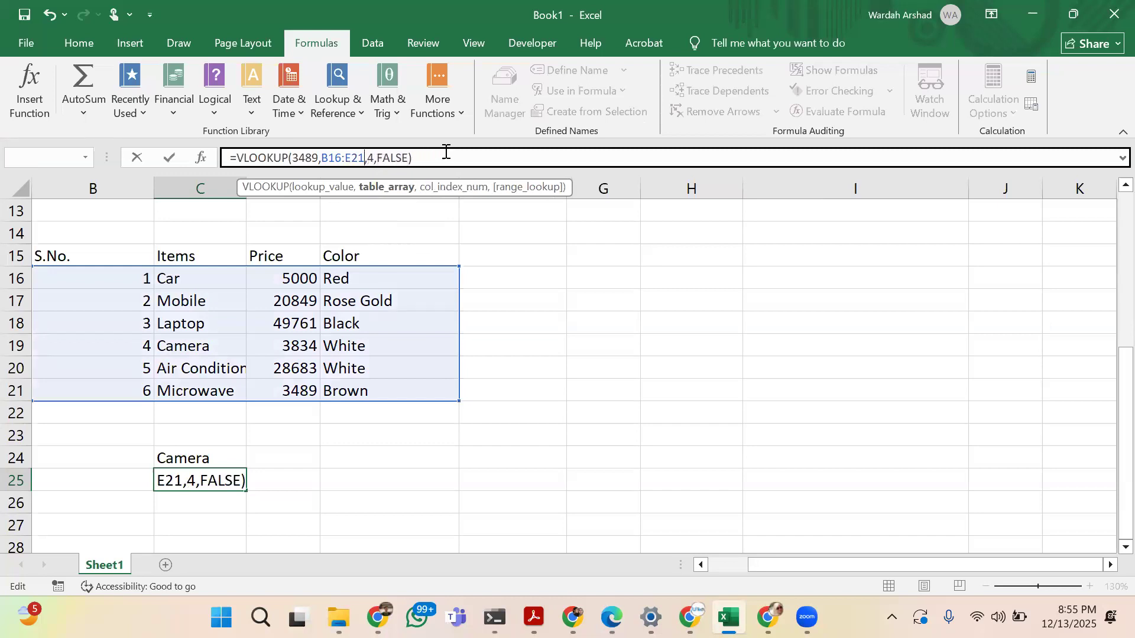
key(Return)
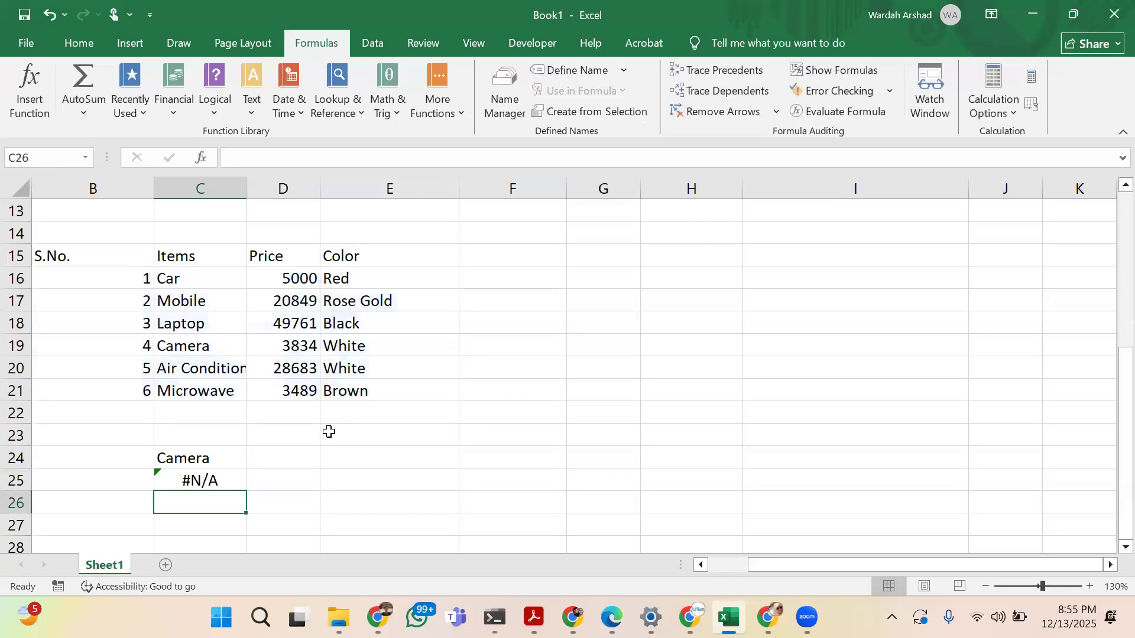
key(Up)
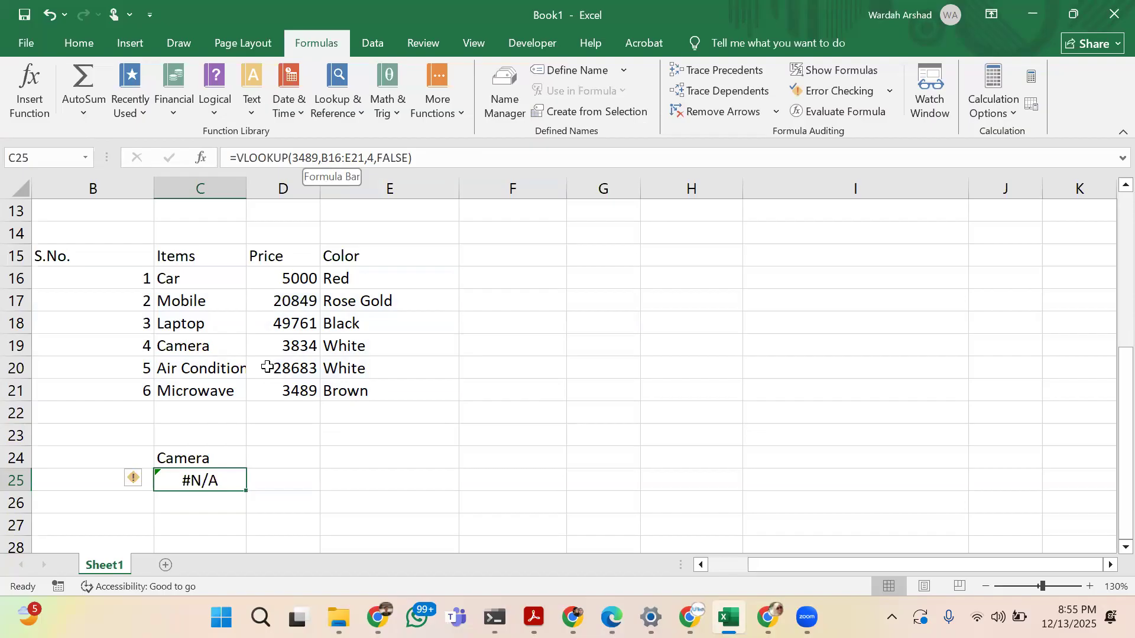
scroll(267, 367, left, 2)
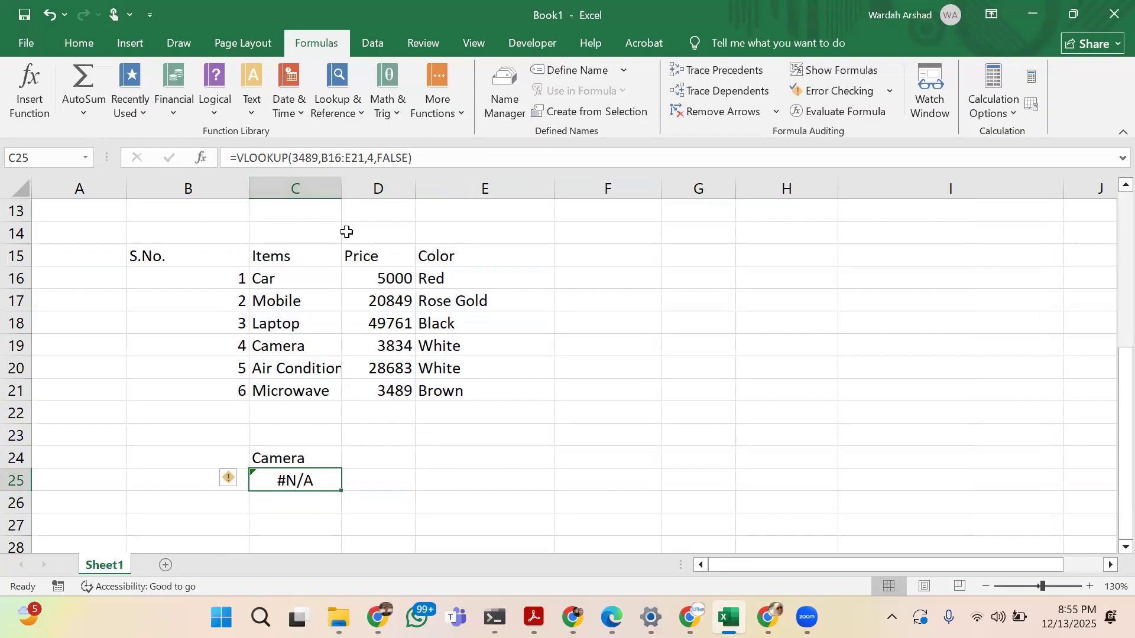
click(334, 158)
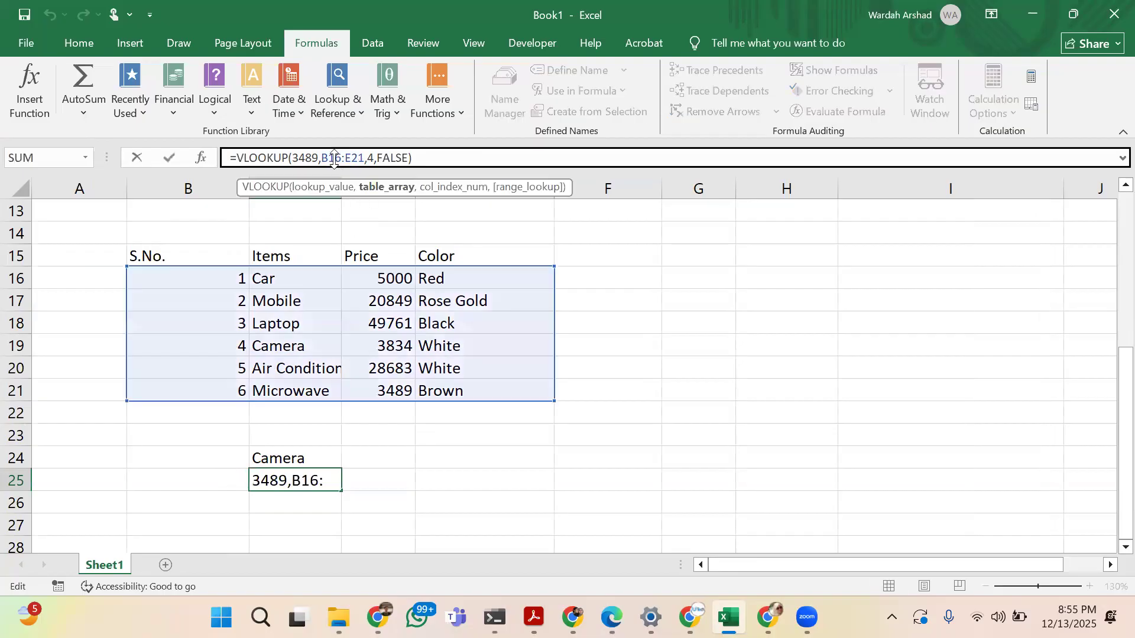
click(437, 443)
click(310, 482)
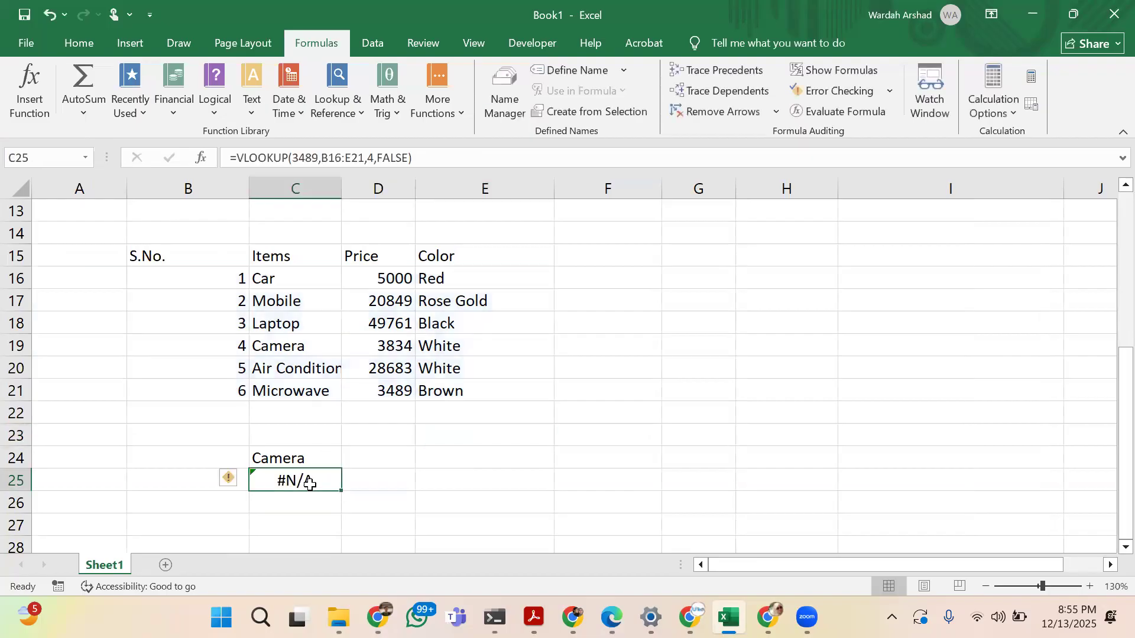
click(318, 158)
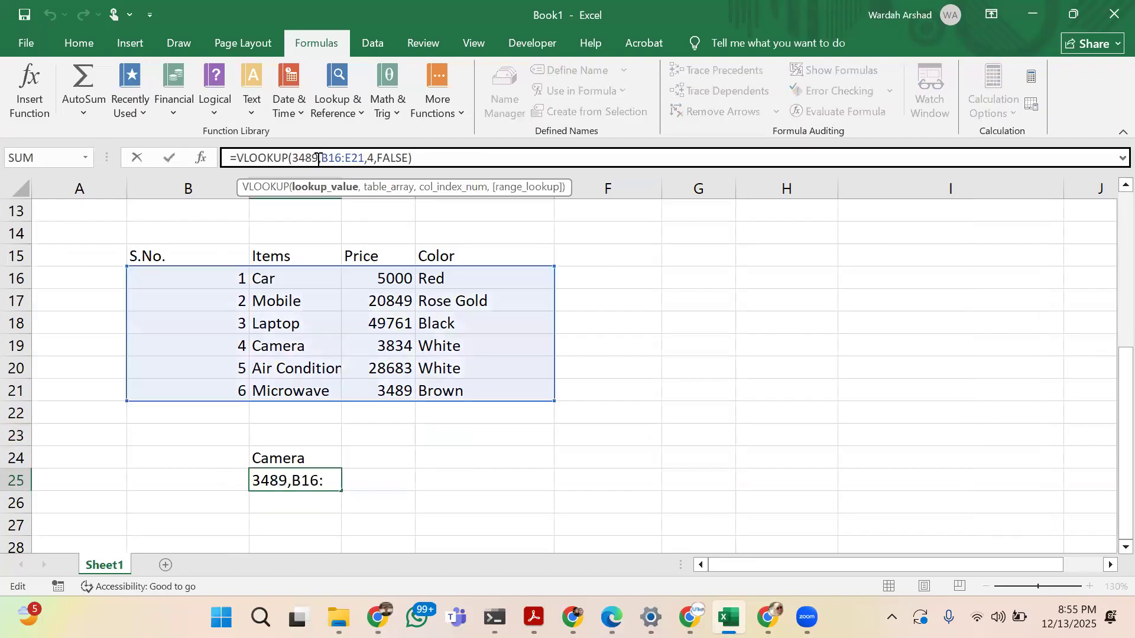
Clear the S.No. heading and serial numbers from column B, cells B15:B23
click(180, 258)
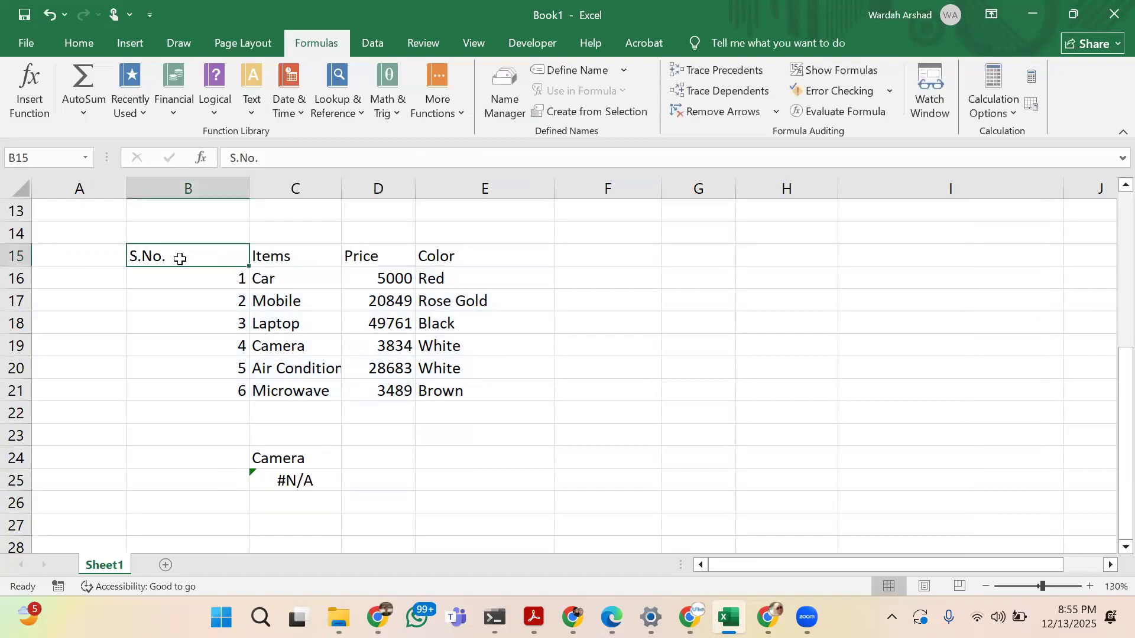
key(shift+Down)
key(shift+Down)
key(shift+Down)
key(shift+Down)
key(shift+Down)
key(shift+Down)
key(shift+Down)
key(shift+Down)
key(shift+Down)
key(shift+Up)
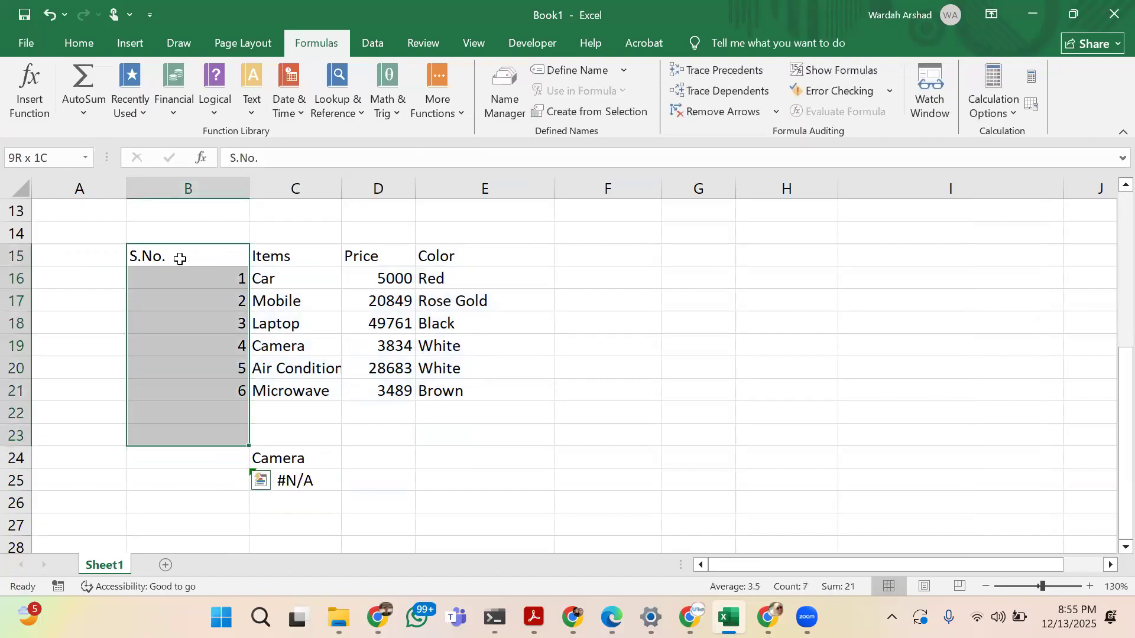
key(Delete)
Replace the lookup value 3489 in the VLOOKUP formula in C25 with Laptop, without quotation marks
click(314, 475)
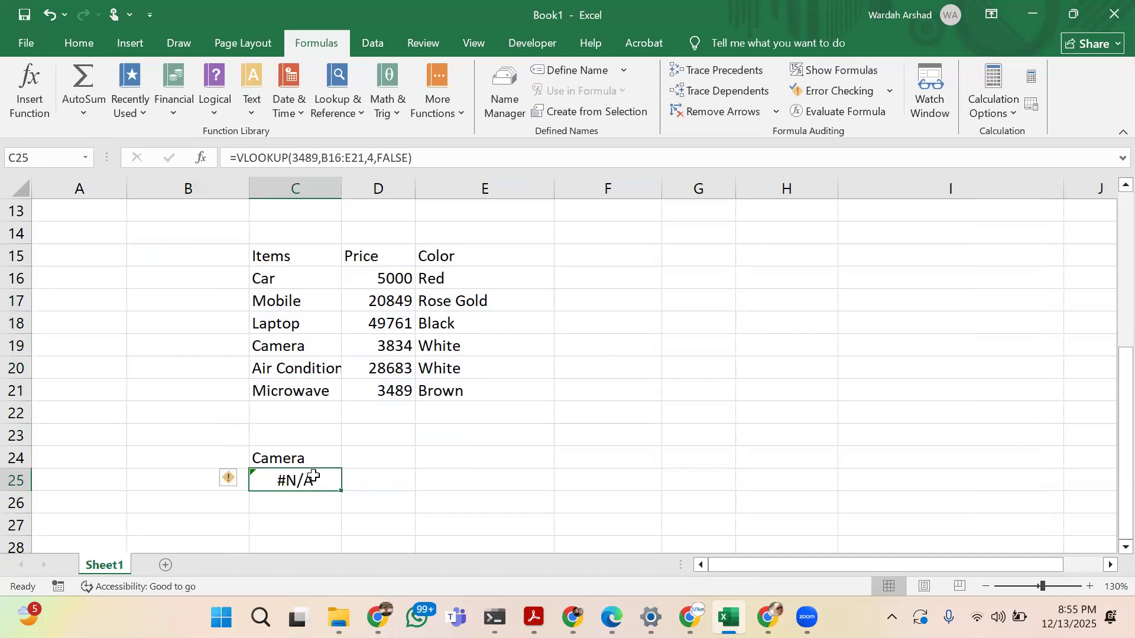
click(318, 158)
key(BackSpace)
key(BackSpace)
key(BackSpace)
key(BackSpace)
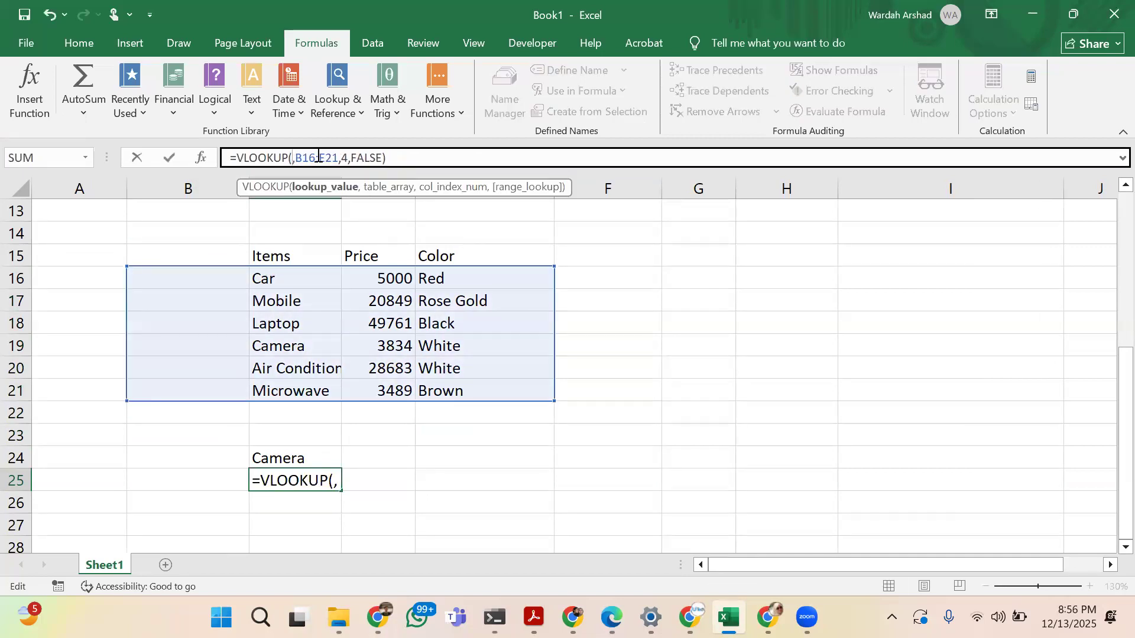
text(Laptop)
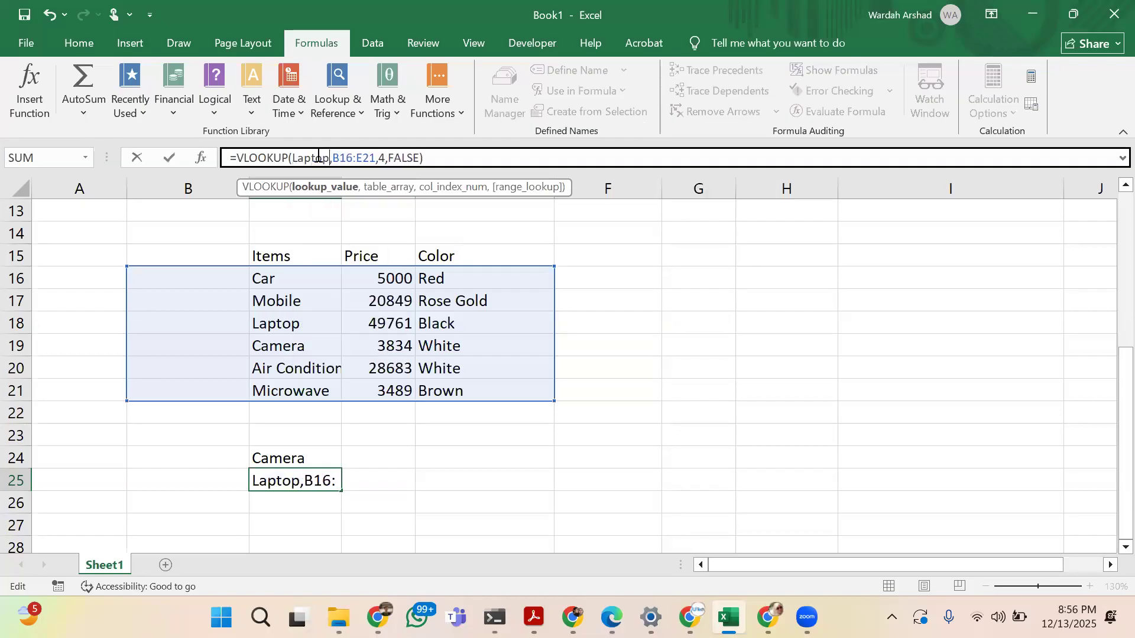
Change the table range of the VLOOKUP formula in C25 to C16:E21
key(Right)
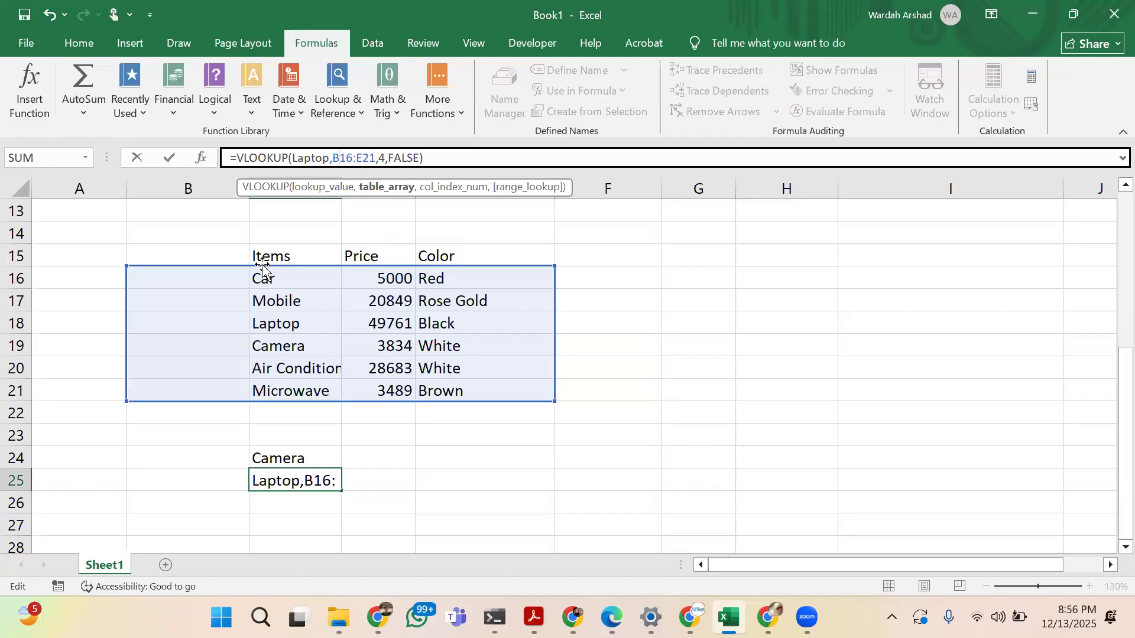
key(Delete)
text(A)
key(BackSpace)
text(C)
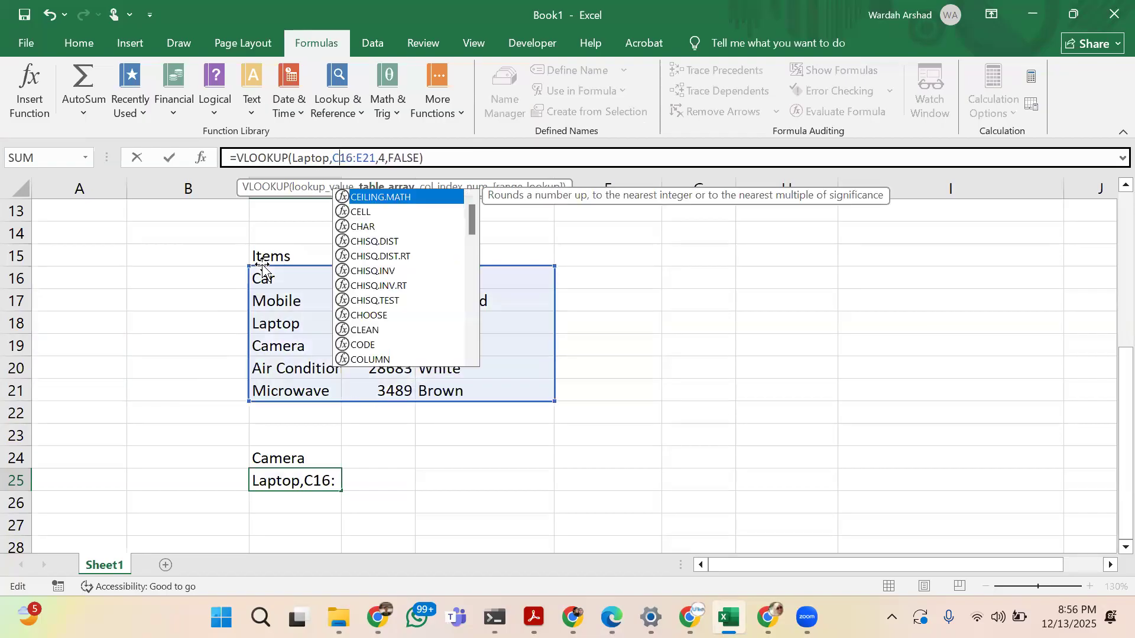
key(Return)
key(Up)
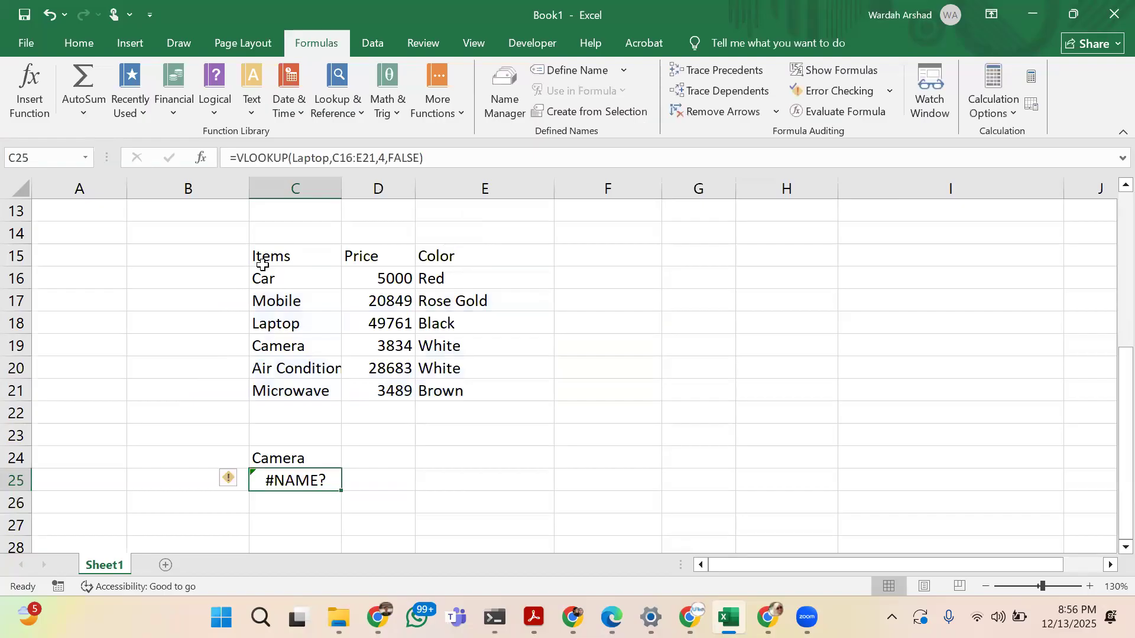
Set the column index number of the VLOOKUP formula in C25 to 5
click(384, 159)
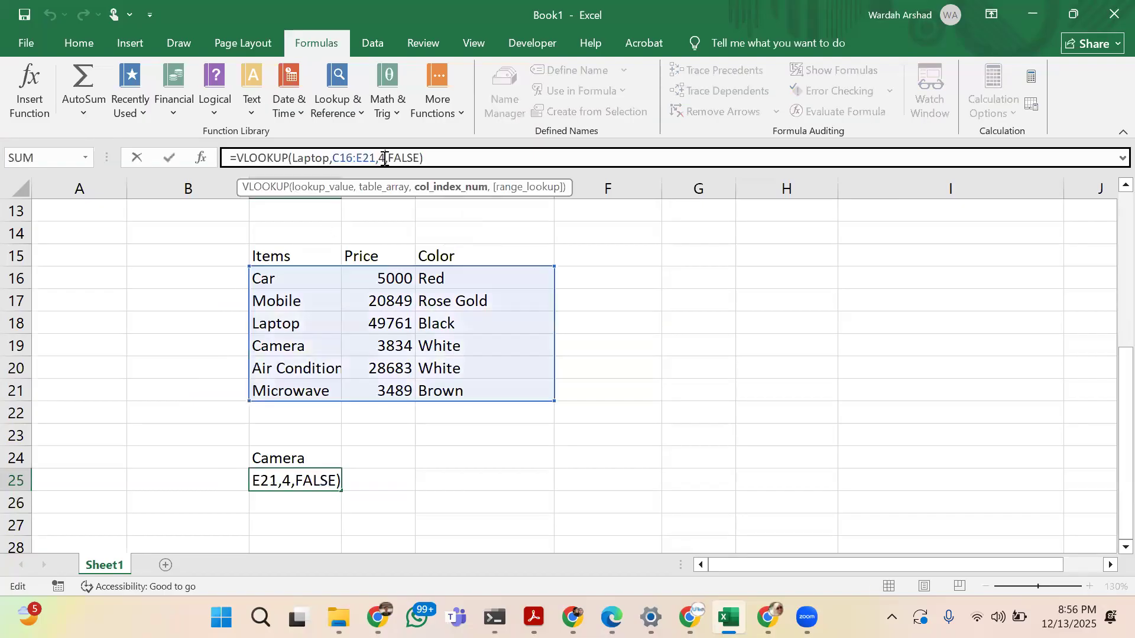
key(BackSpace)
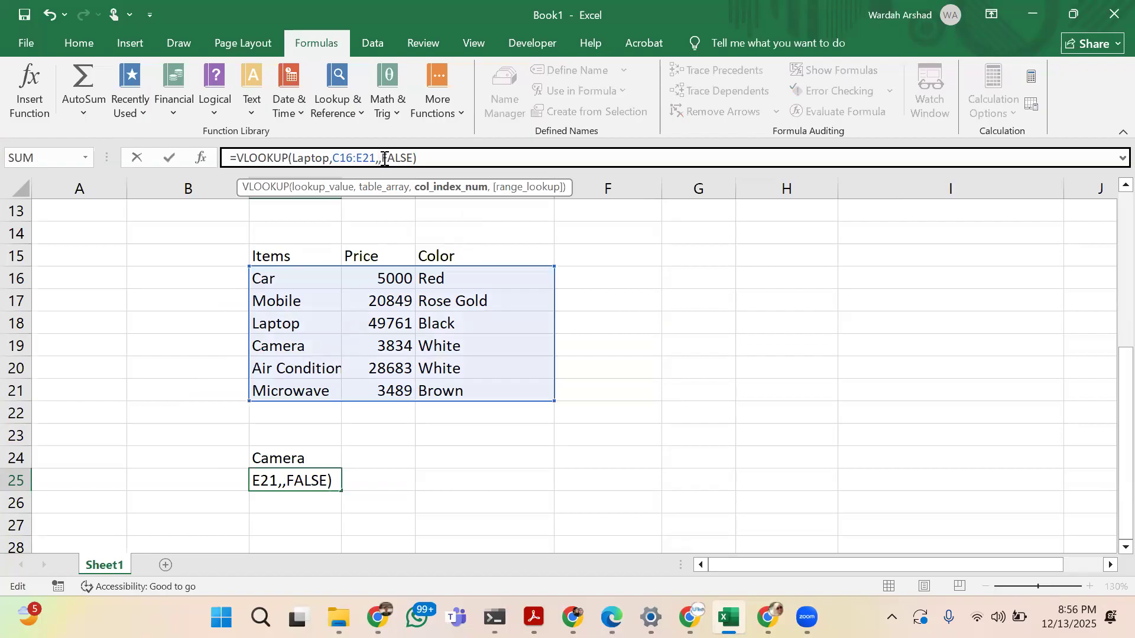
text(5)
key(ctrl+Return)
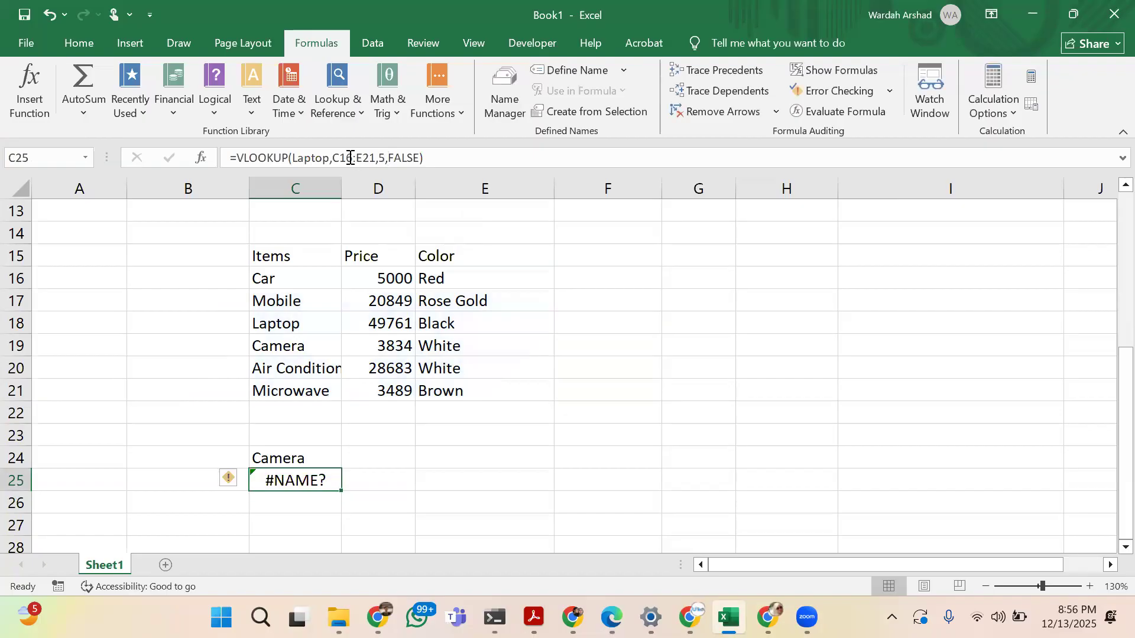
Replace the lookup value Laptop in the C25 formula with a reference to cell C24
click(350, 157)
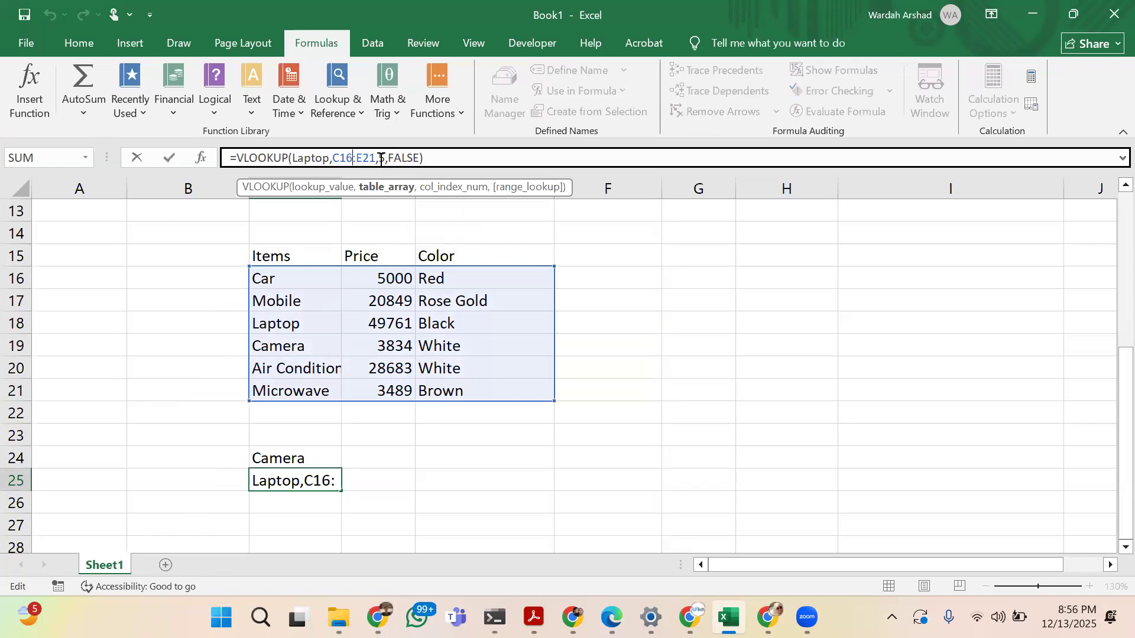
click(380, 158)
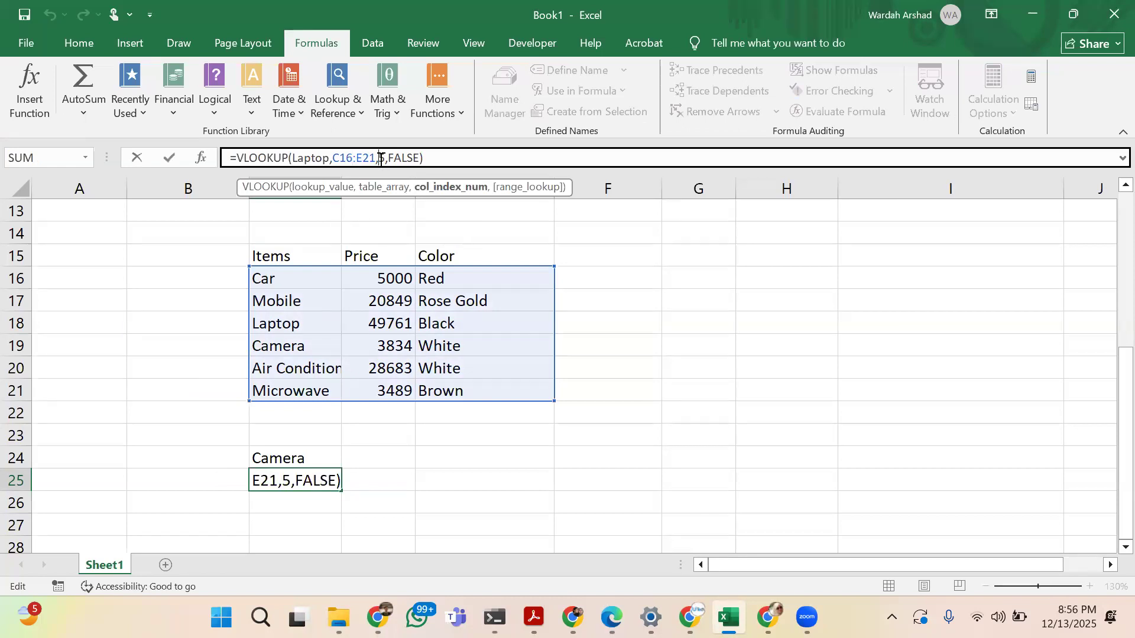
click(328, 159)
drag(327, 159, 293, 158)
key(BackSpace)
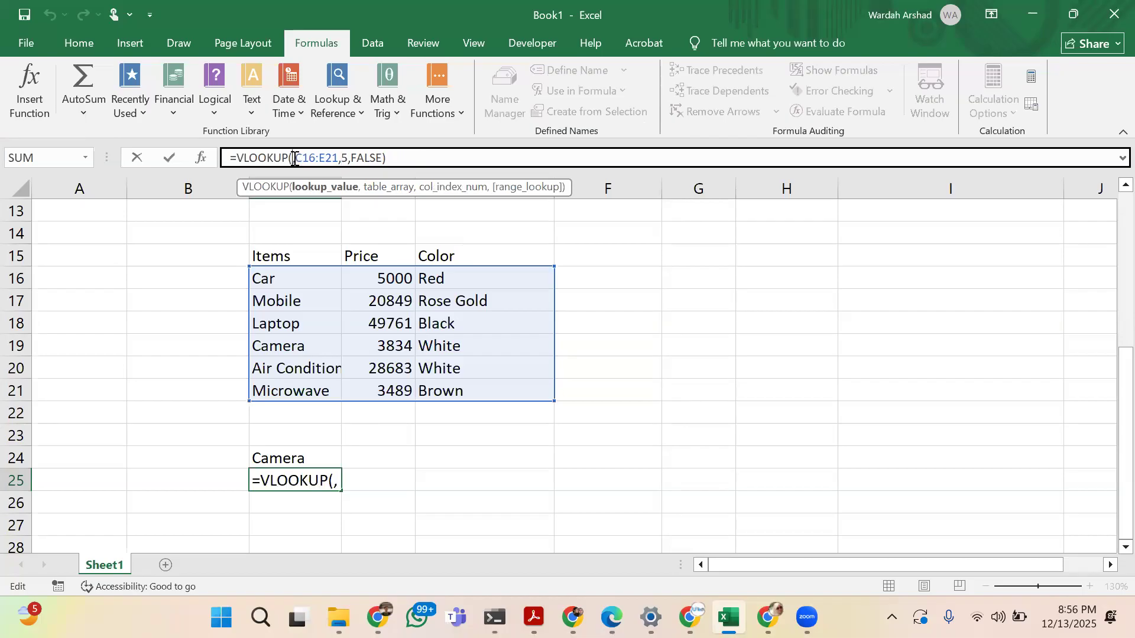
click(293, 460)
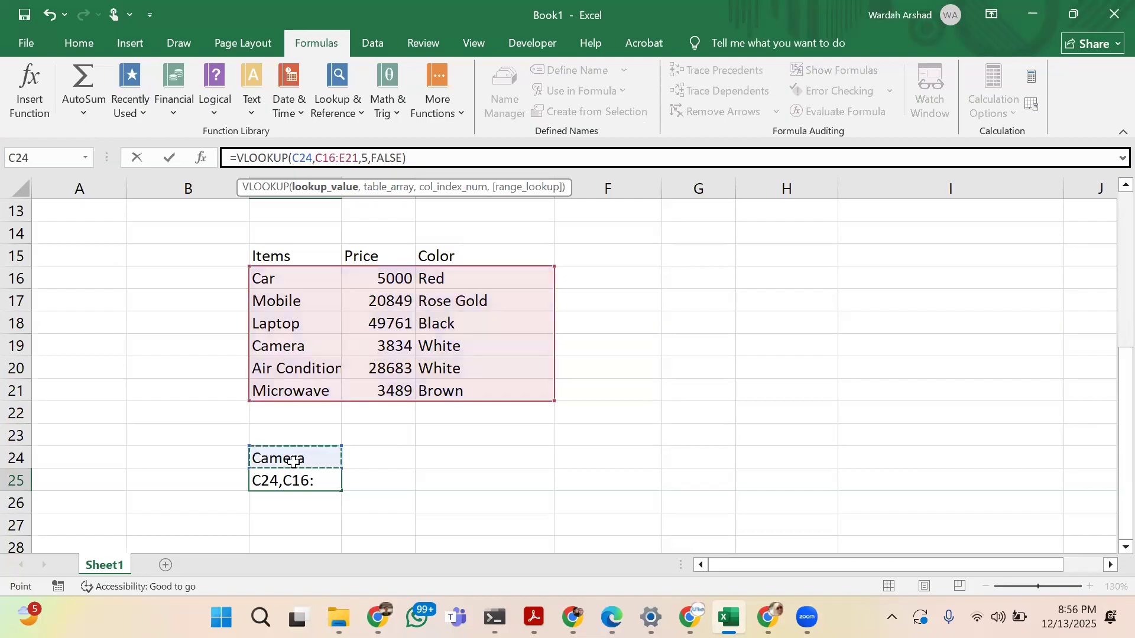
key(Return)
key(Up)
Undo the recent formula edits, the S.No. clearing, and the moving of the Color column
key(ctrl+z)
key(ctrl+z)
key(ctrl+z)
key(ctrl+z)
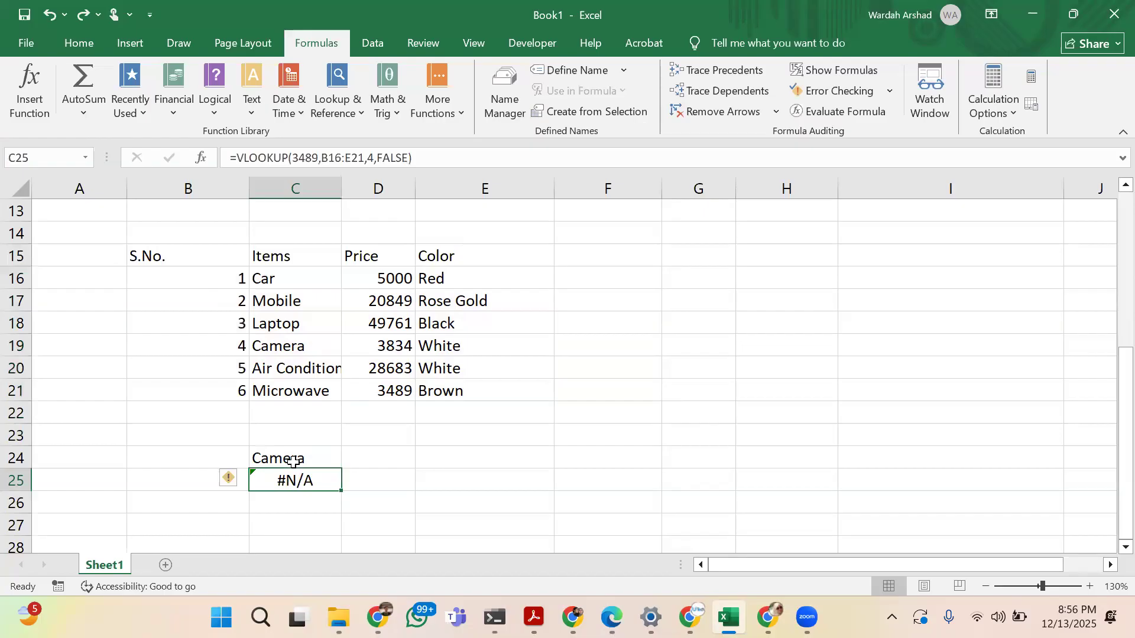
key(ctrl+z)
key(ctrl+z)
key(ctrl+z)
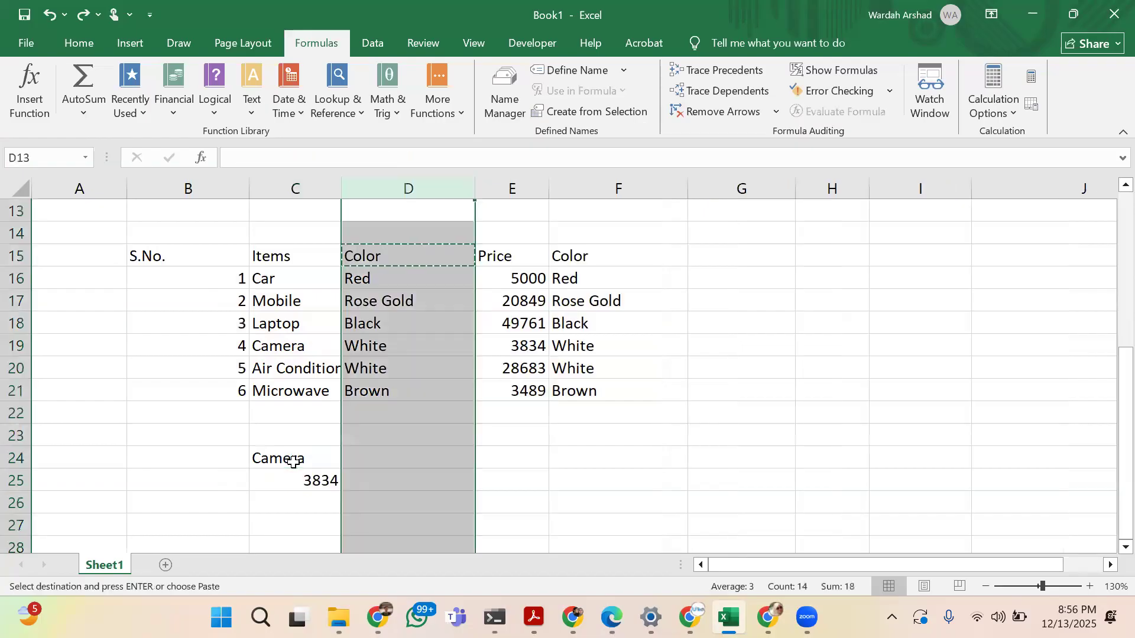
key(ctrl+z)
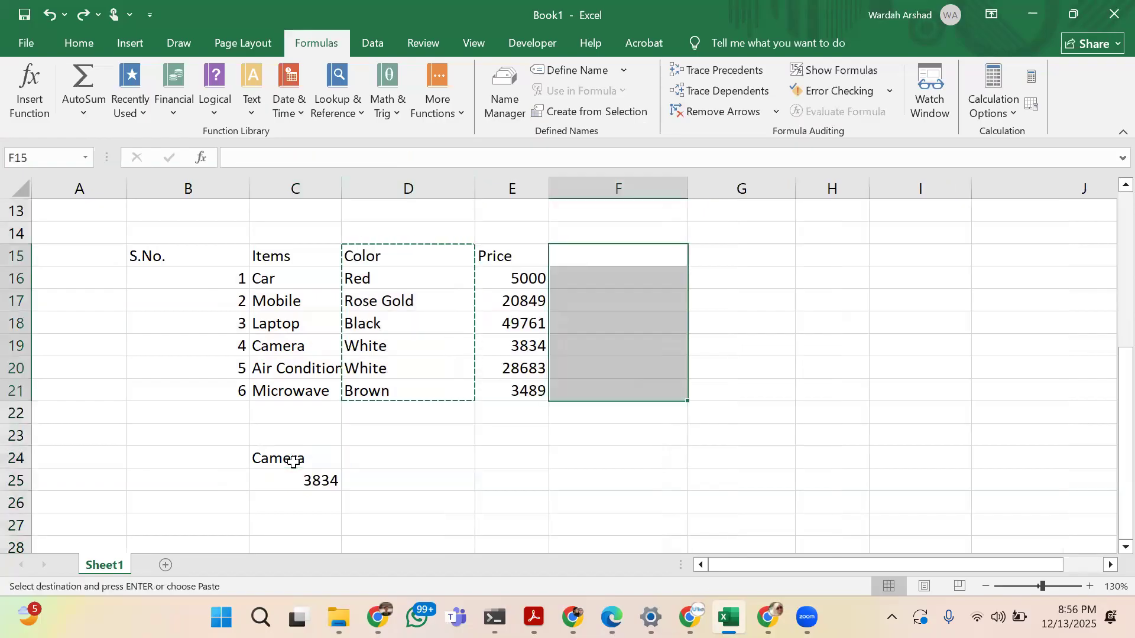
Copy the Camera label from C24 into B25, beside the VLOOKUP result, and clear C24
click(313, 477)
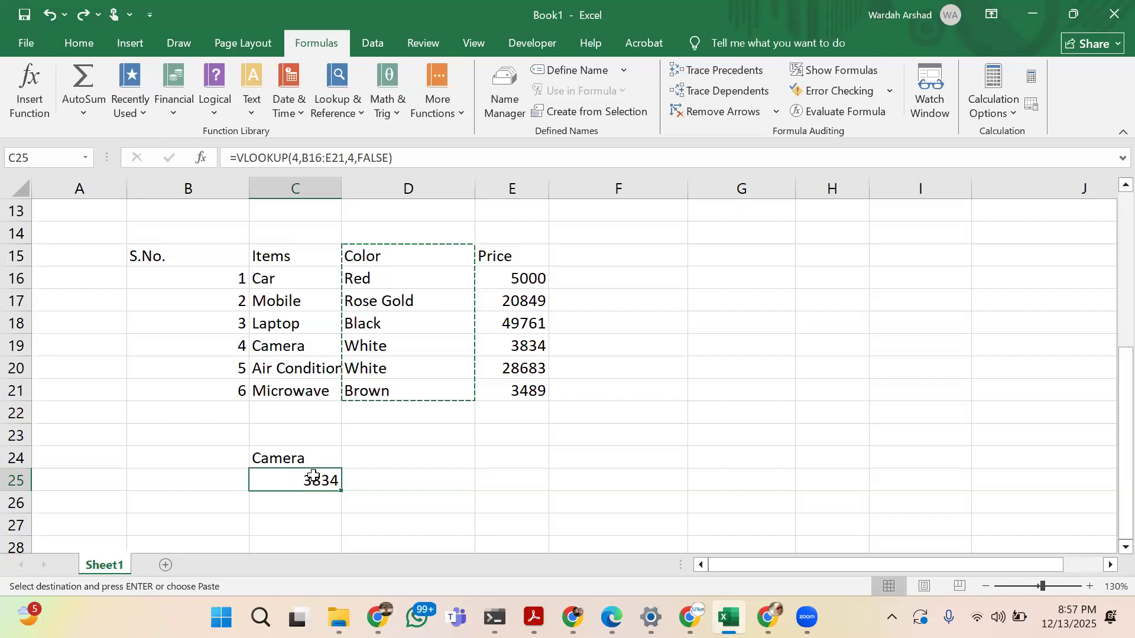
key(Up)
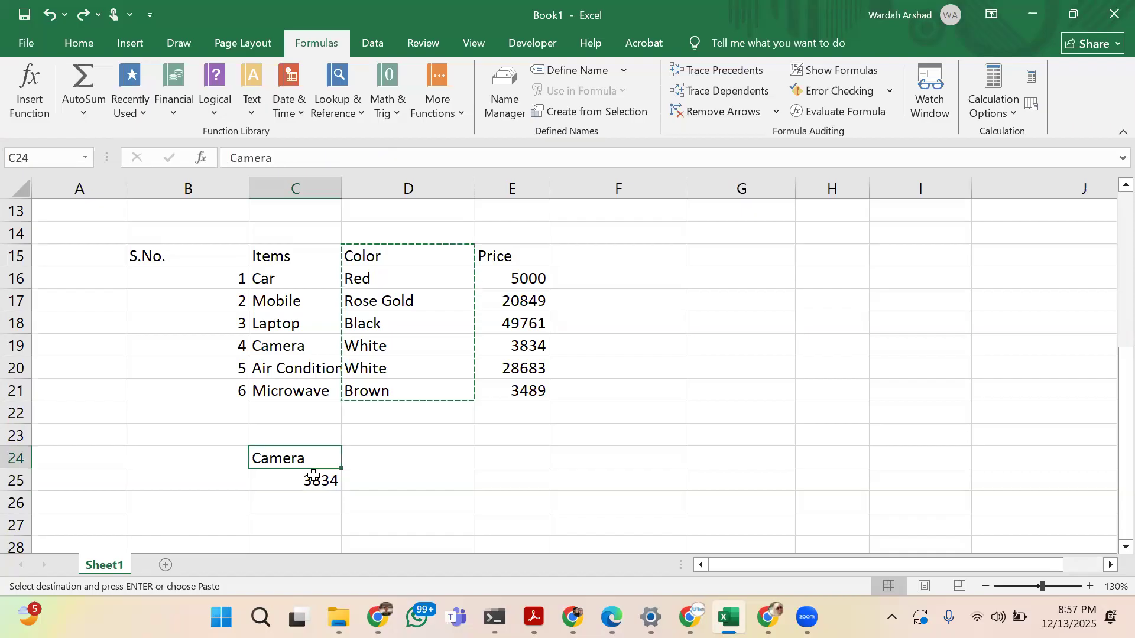
key(ctrl+c)
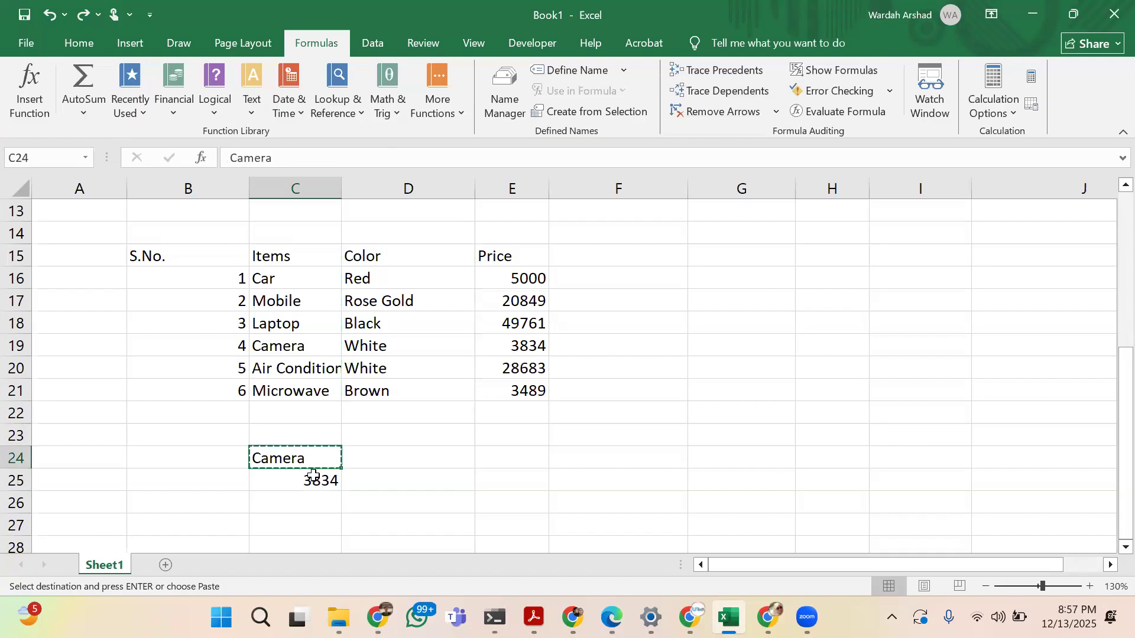
key(Left)
key(Down)
key(ctrl+v)
key(Up)
key(Right)
key(Delete)
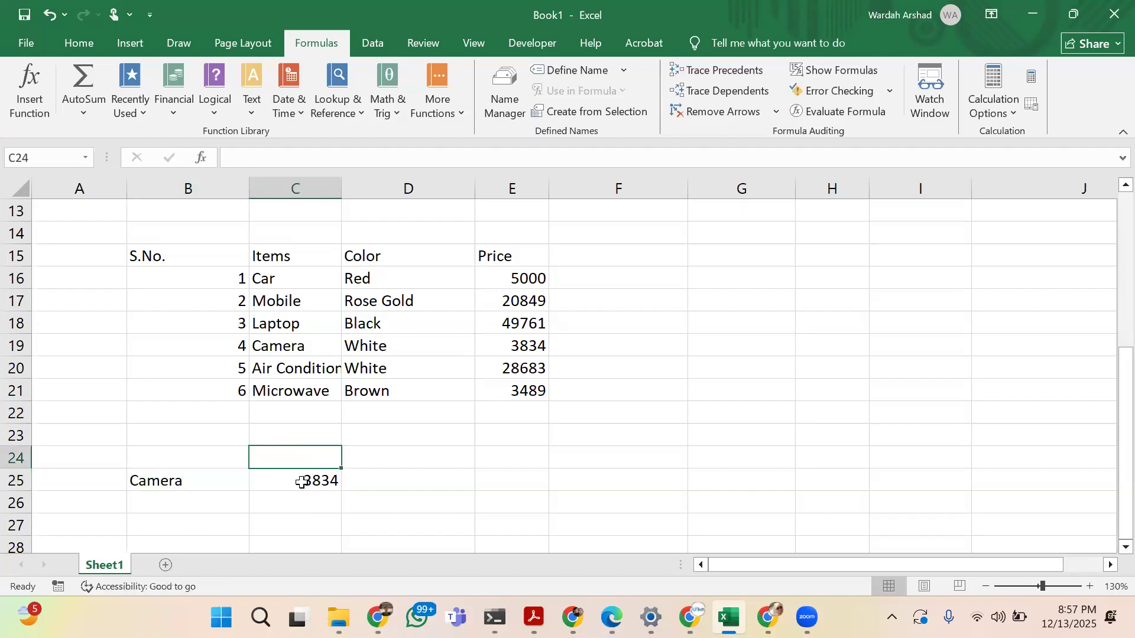
Replace the lookup value 4 in the C25 VLOOKUP formula with a reference to cell B25
click(300, 479)
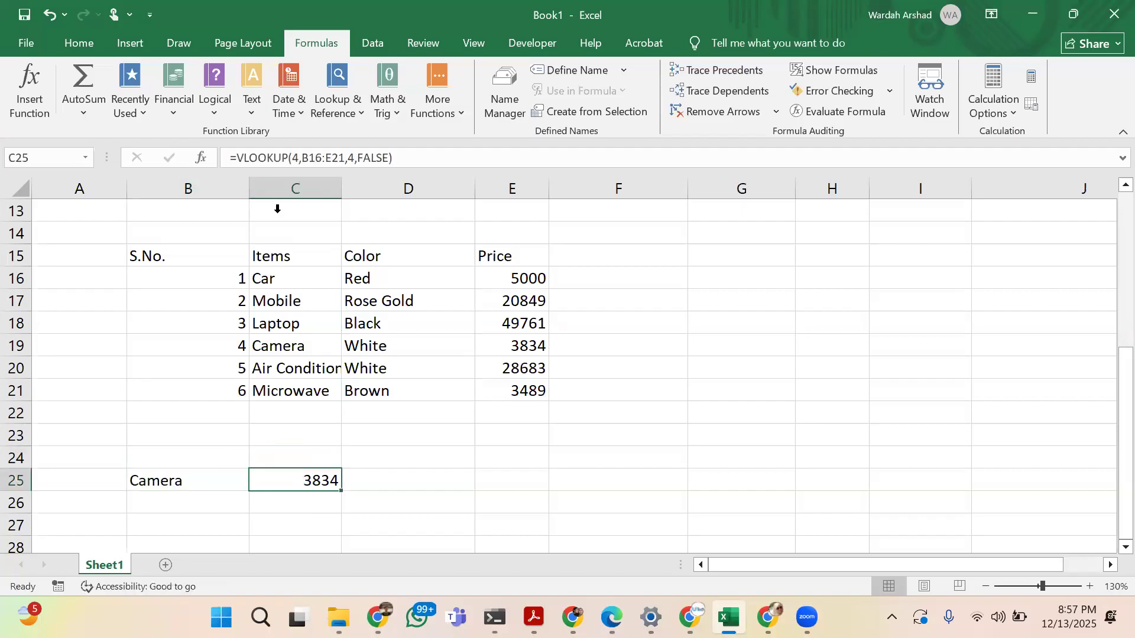
click(299, 157)
key(BackSpace)
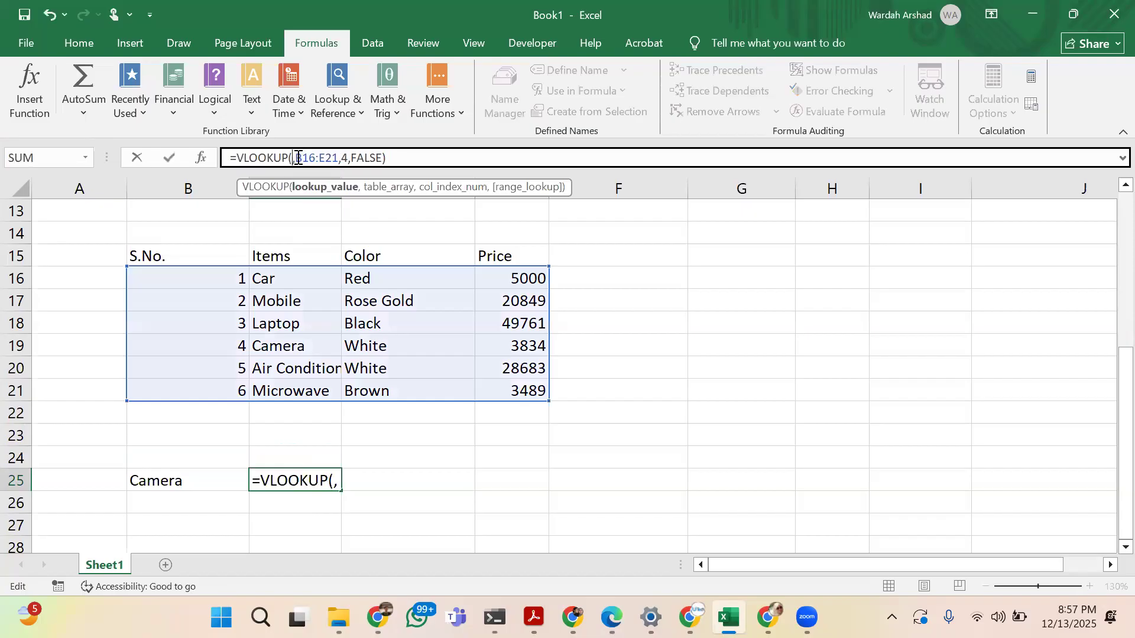
click(200, 487)
key(Return)
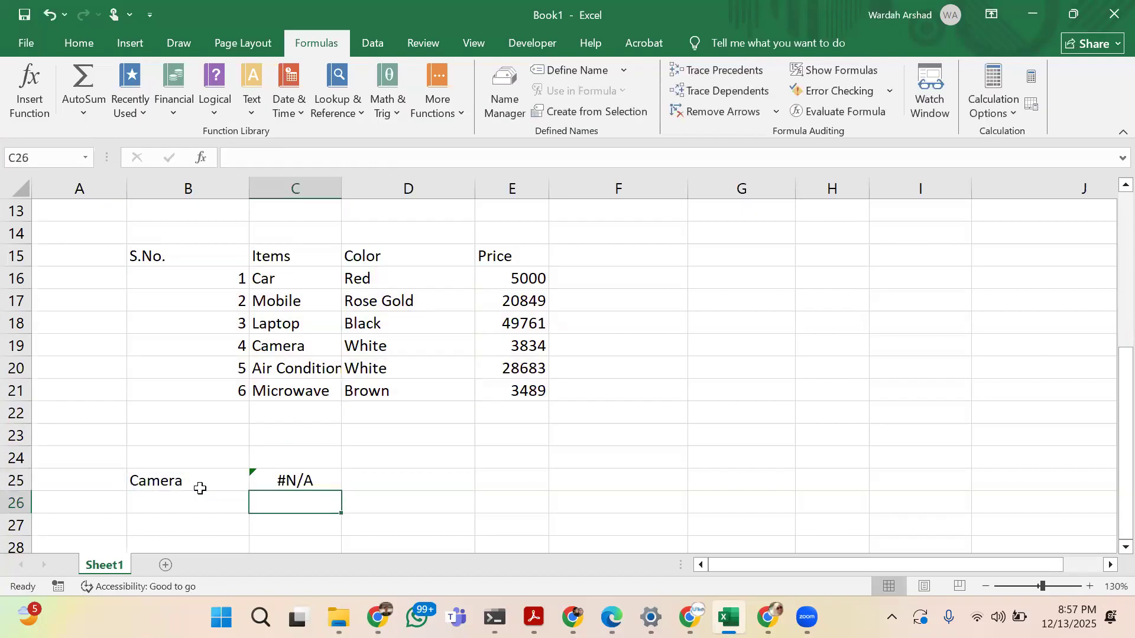
Set the column index number of the VLOOKUP formula in C25 to 2
key(Up)
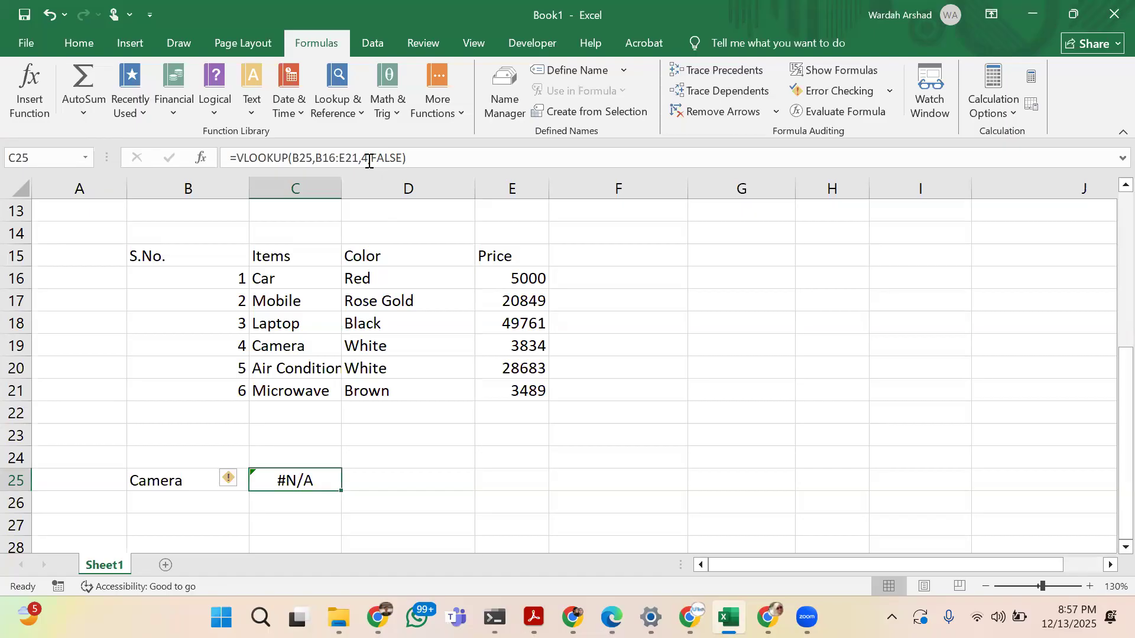
click(368, 162)
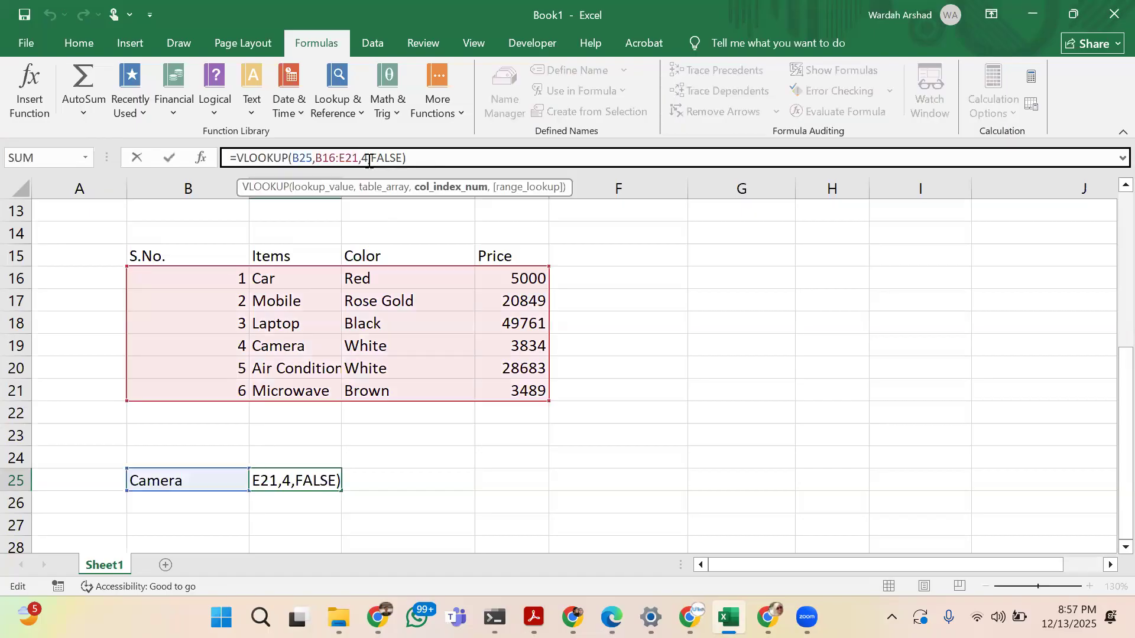
key(BackSpace)
text(2)
key(Return)
key(Up)
Clear the S.No. column in B15:B21 and change the table range of the C25 VLOOKUP formula to C16:E21
drag(199, 260, 227, 391)
key(Delete)
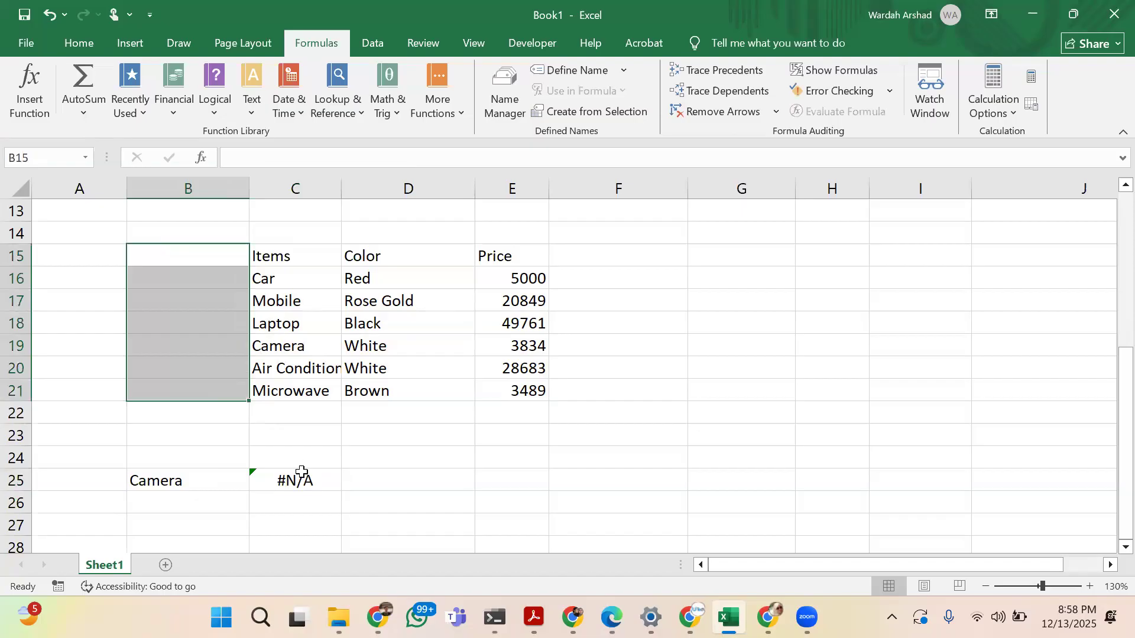
click(304, 475)
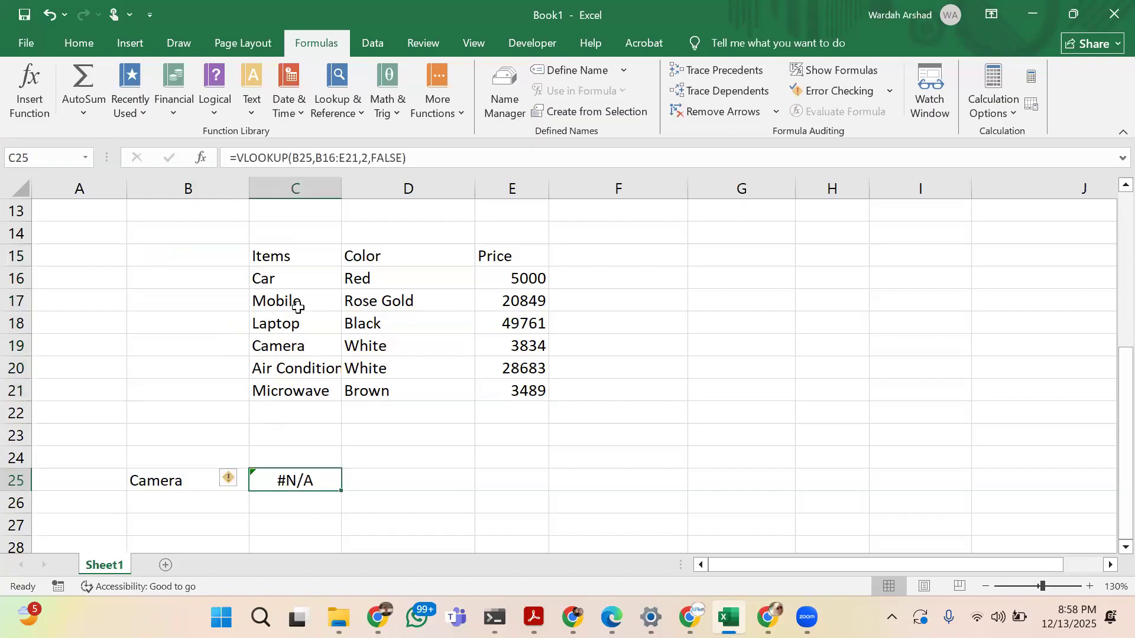
click(321, 158)
key(BackSpace)
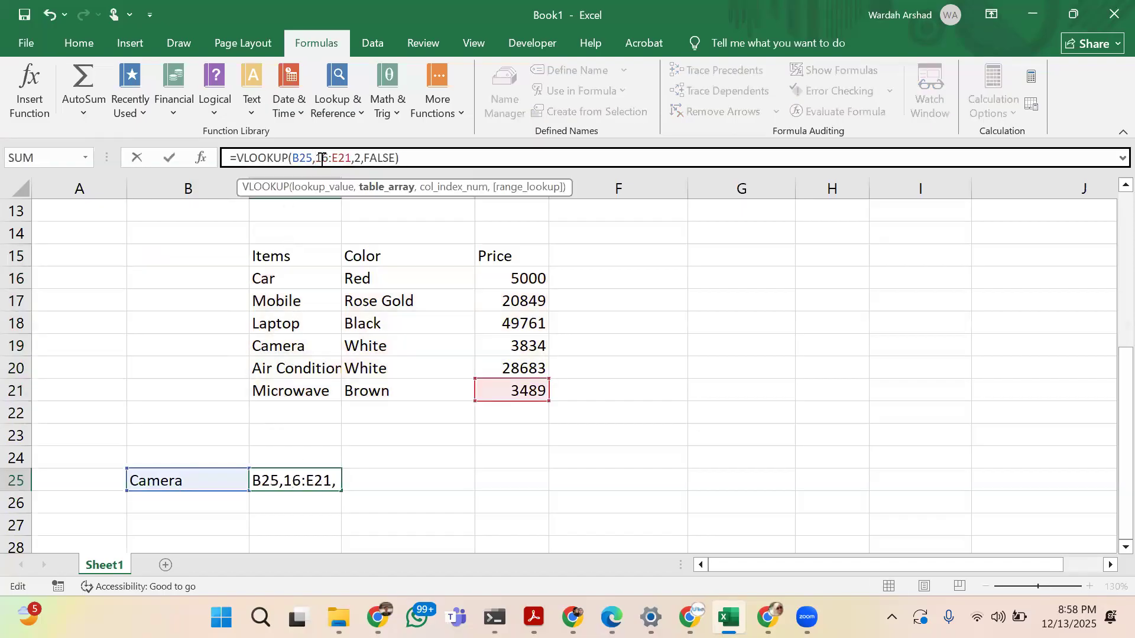
text(C)
key(Return)
key(Up)
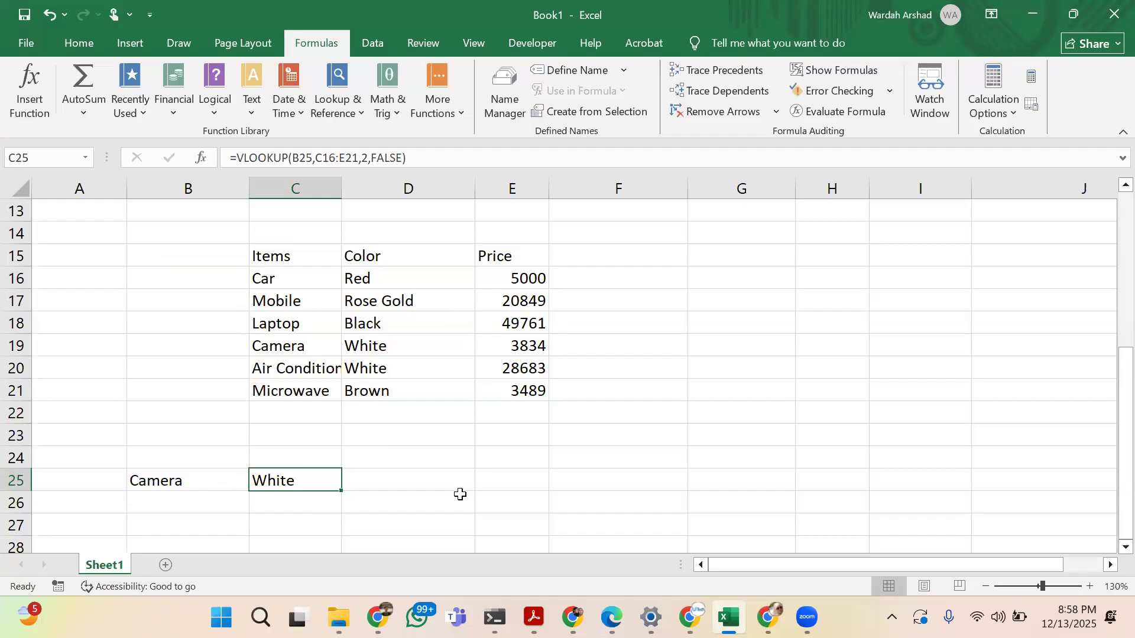
Enter Rose Gold in B26 as a second lookup value below Camera
click(207, 507)
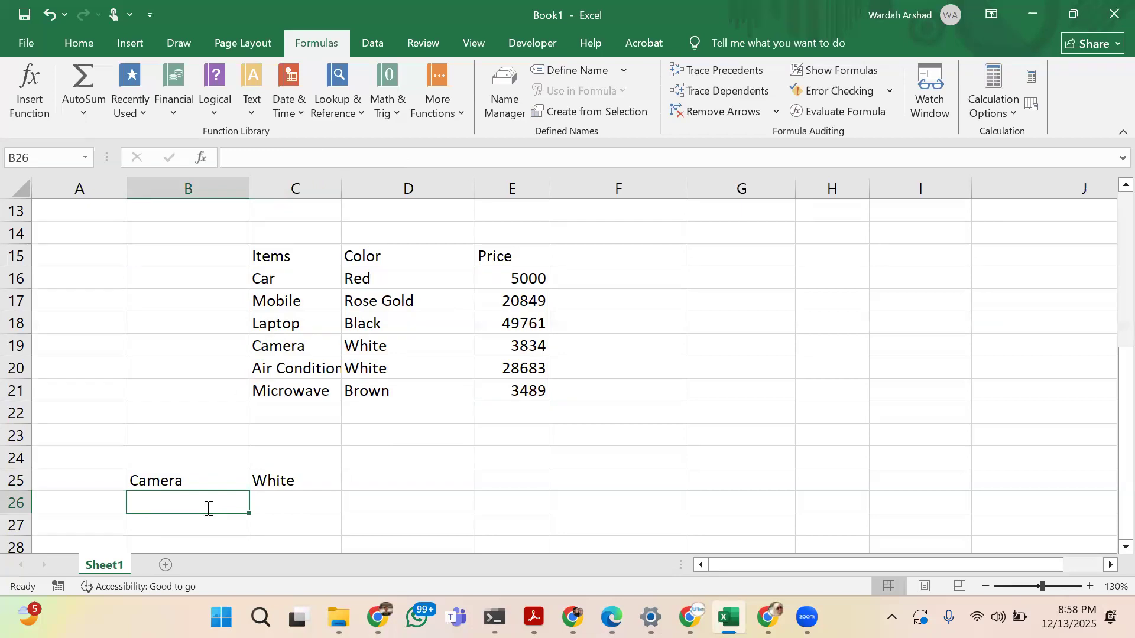
text(Rose Gold)
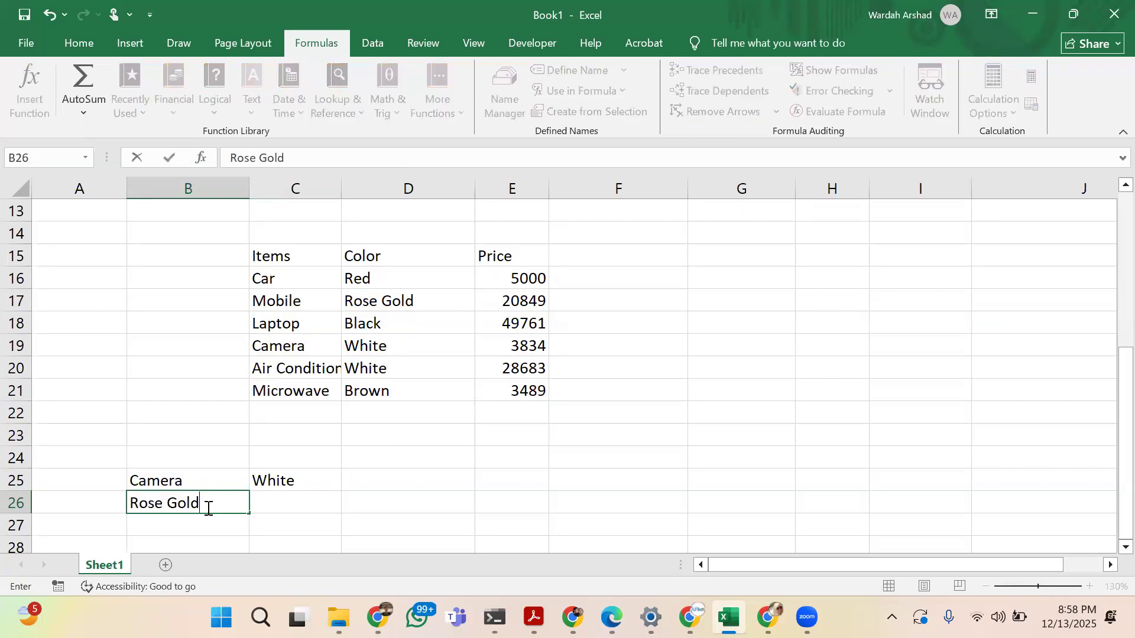
key(Tab)
Enter the formula =HLOOKUP(B26,C16:E21,2,FALSE) in C26
text(=H)
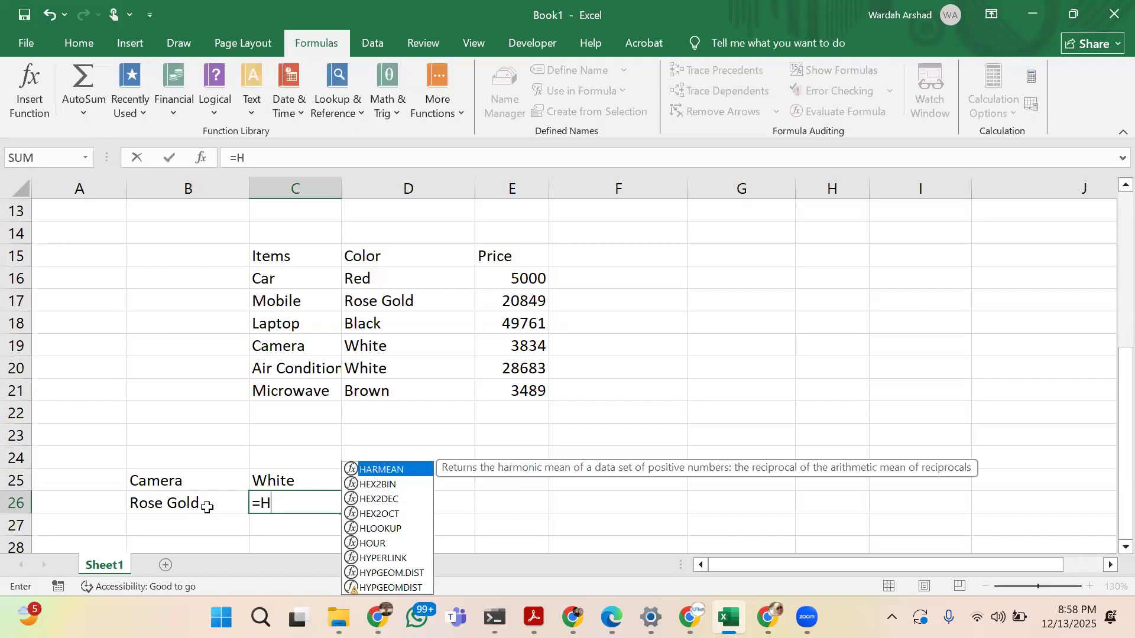
text(lookup()
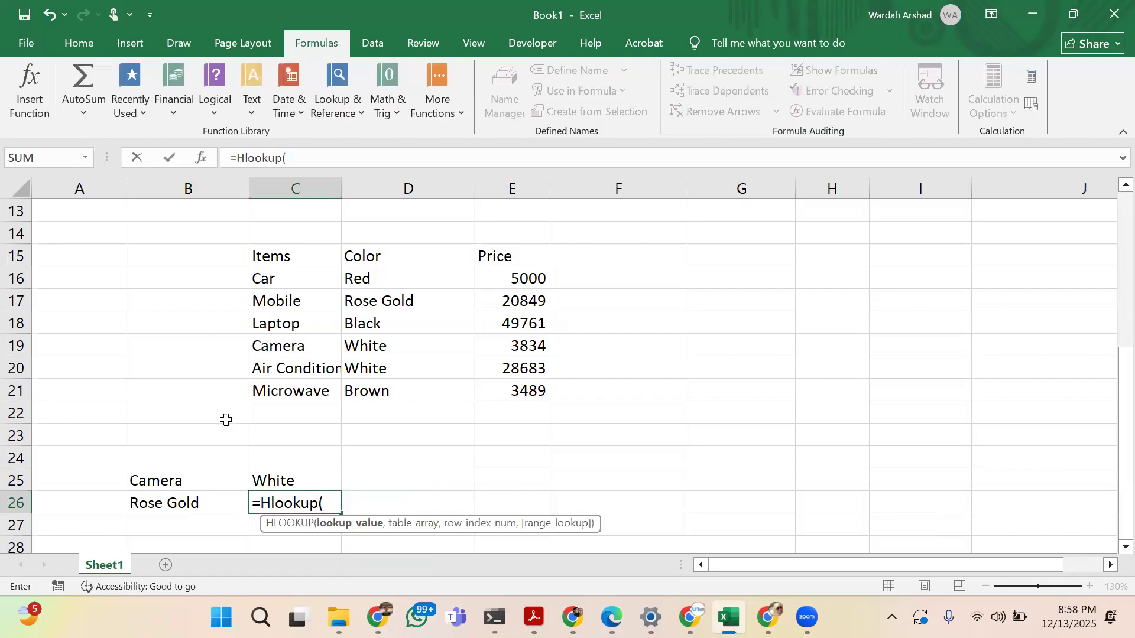
click(223, 506)
text(,)
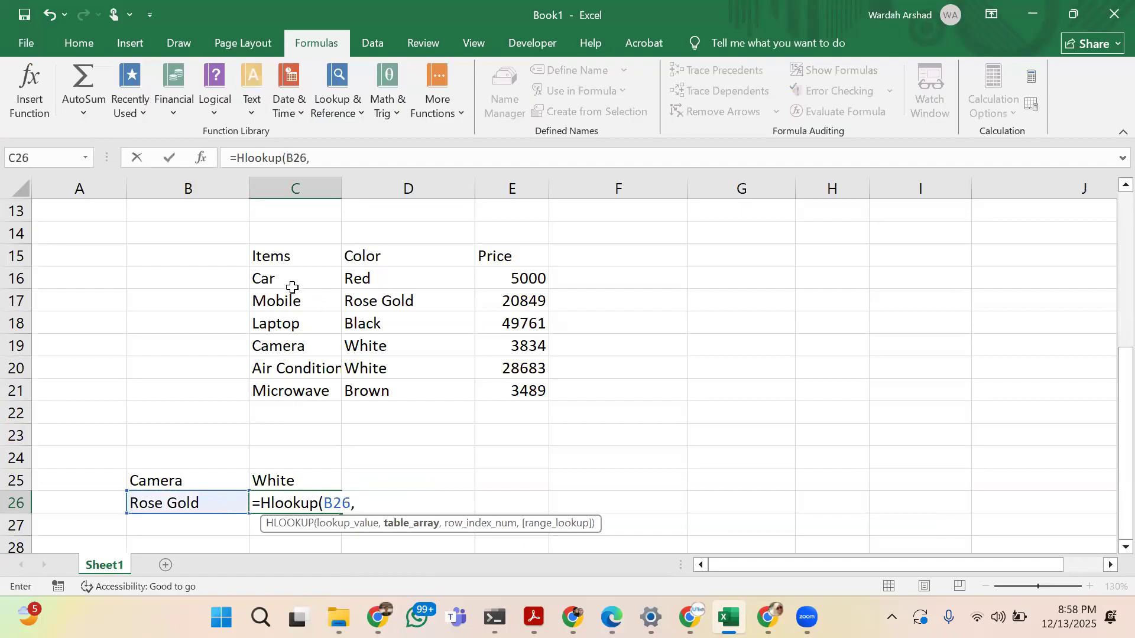
drag(284, 278, 529, 404)
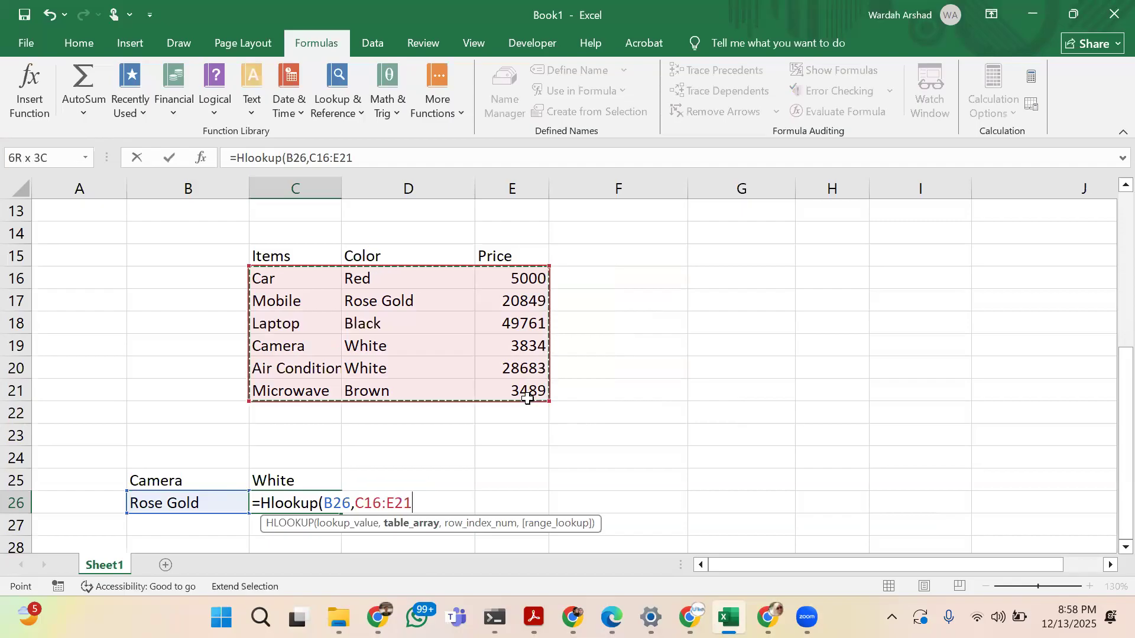
key(BackSpace)
text(1)
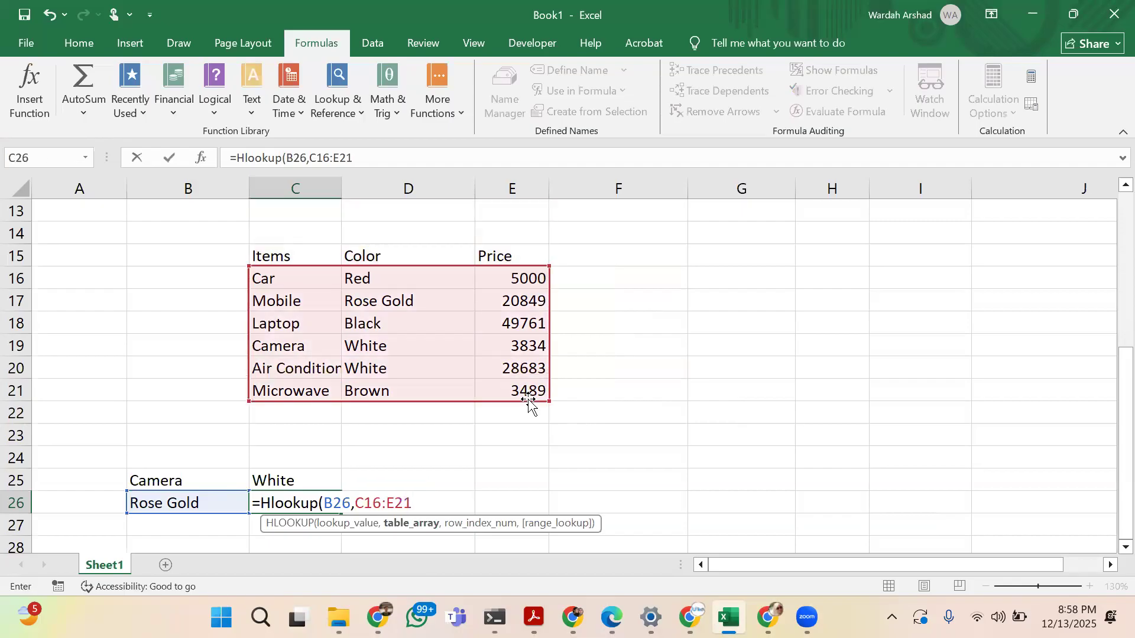
text(,)
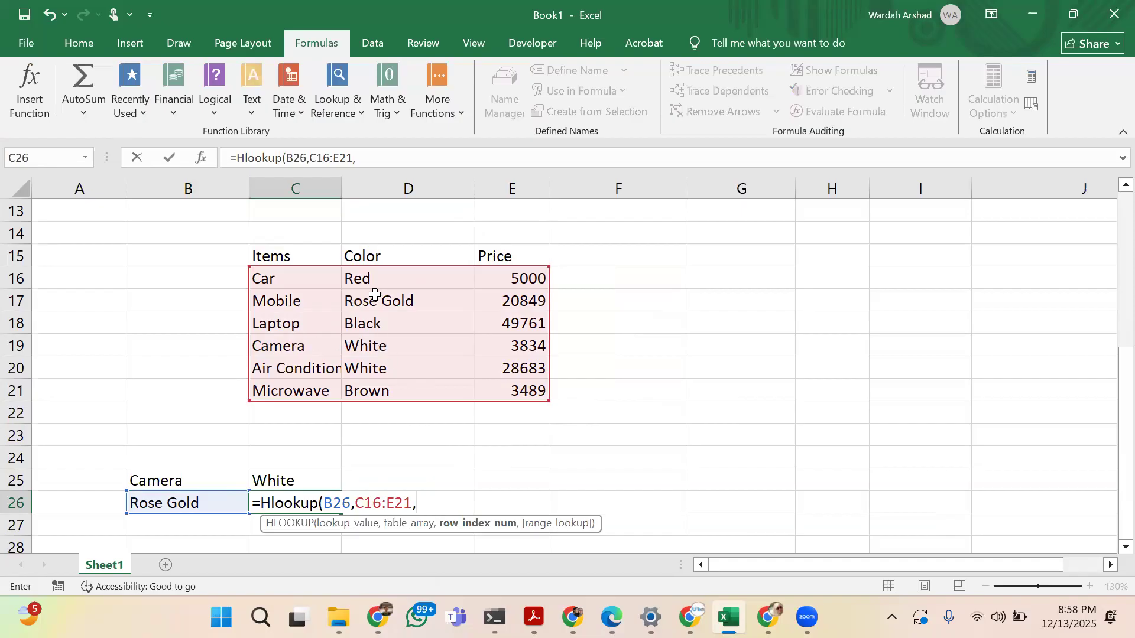
text(2,FALSE))
key(Return)
key(Up)
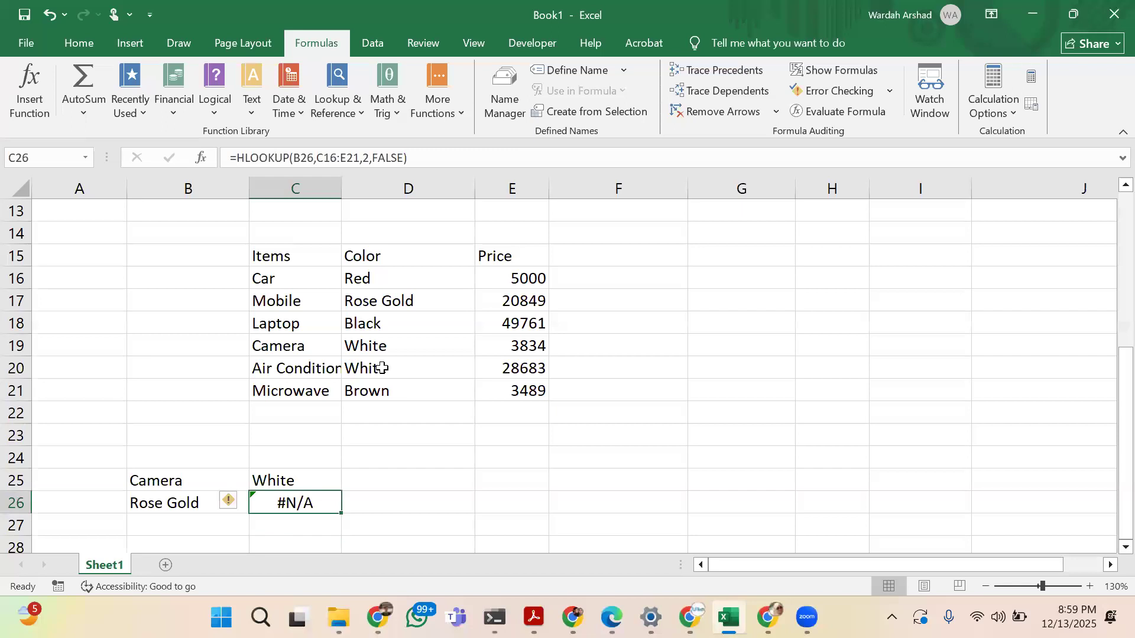
Try 3 as the row index number of the HLOOKUP formula in C26
click(369, 158)
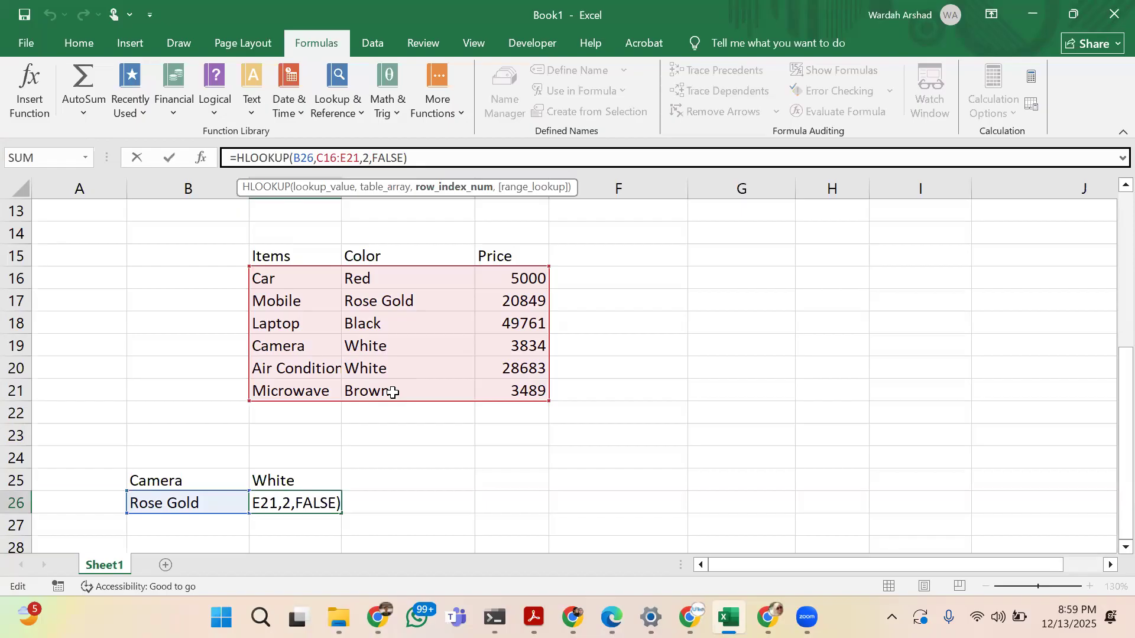
key(BackSpace)
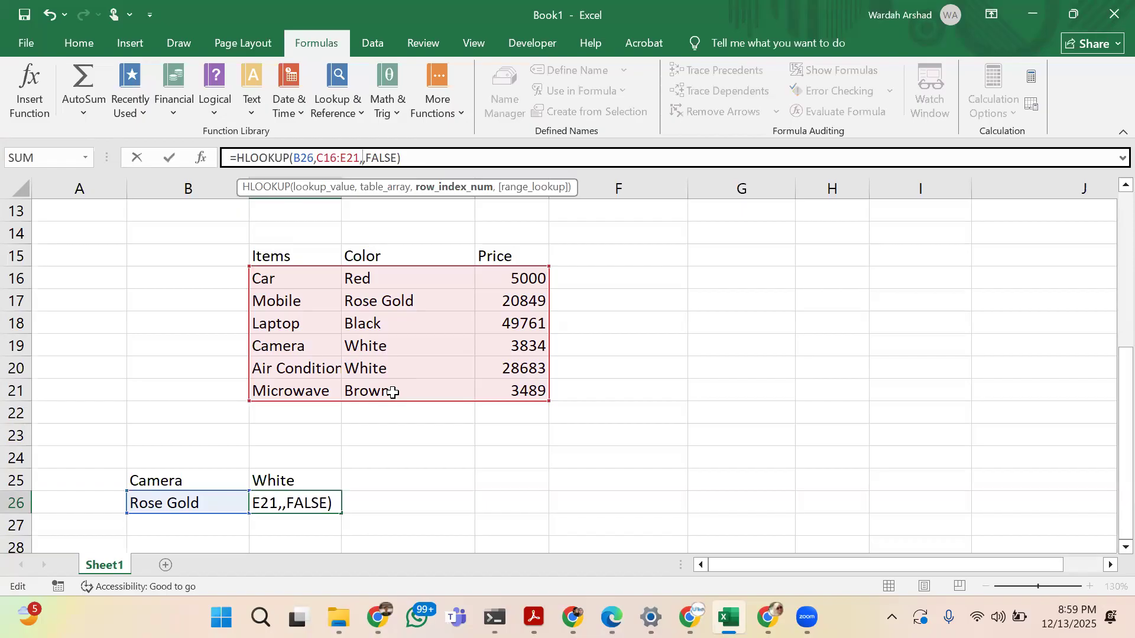
text(3)
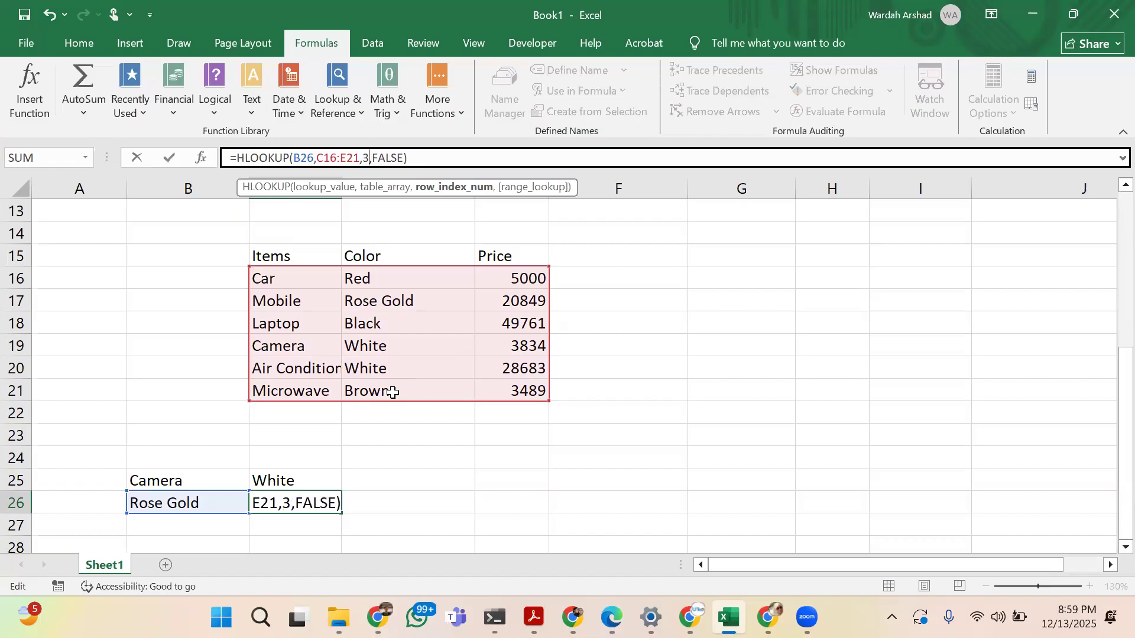
key(Return)
key(Up)
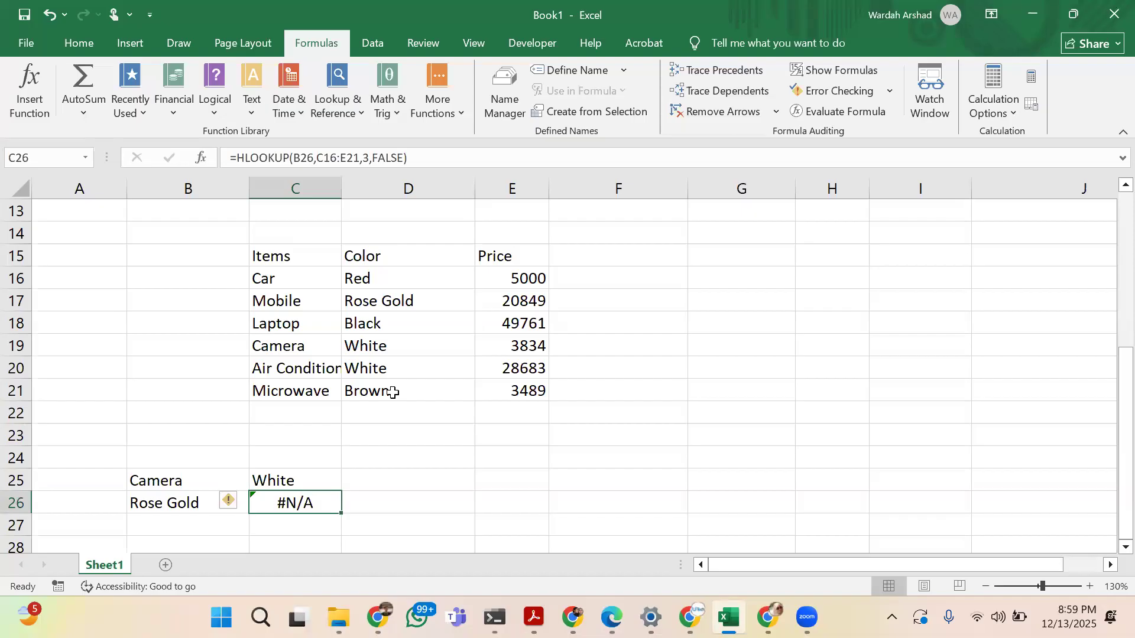
Try 0 as the row index number of the HLOOKUP formula in C26
click(368, 156)
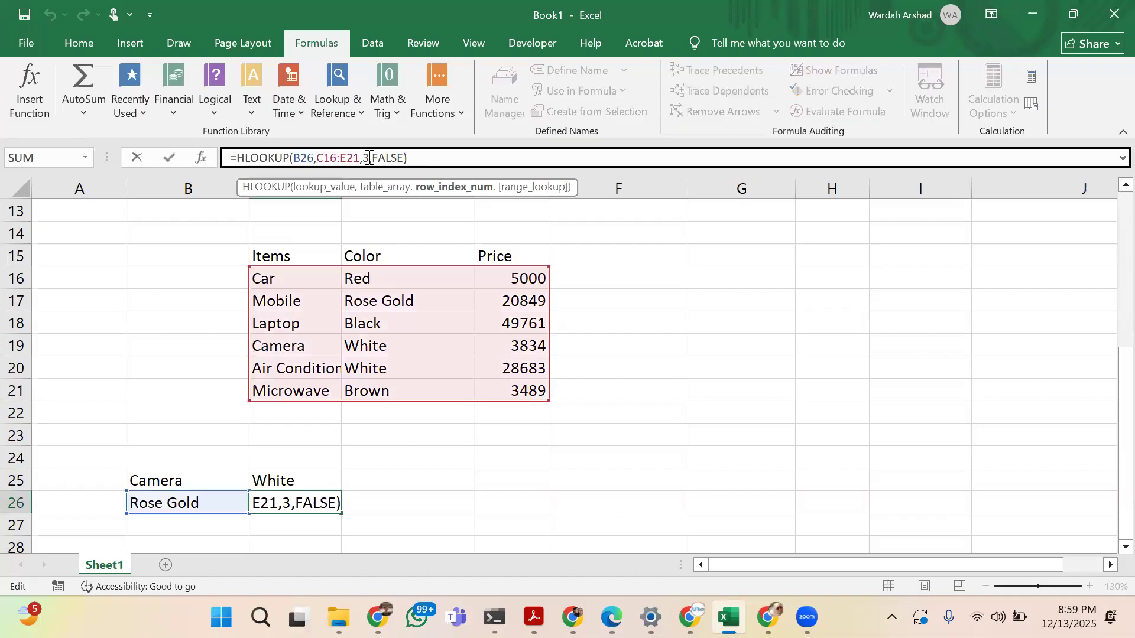
key(BackSpace)
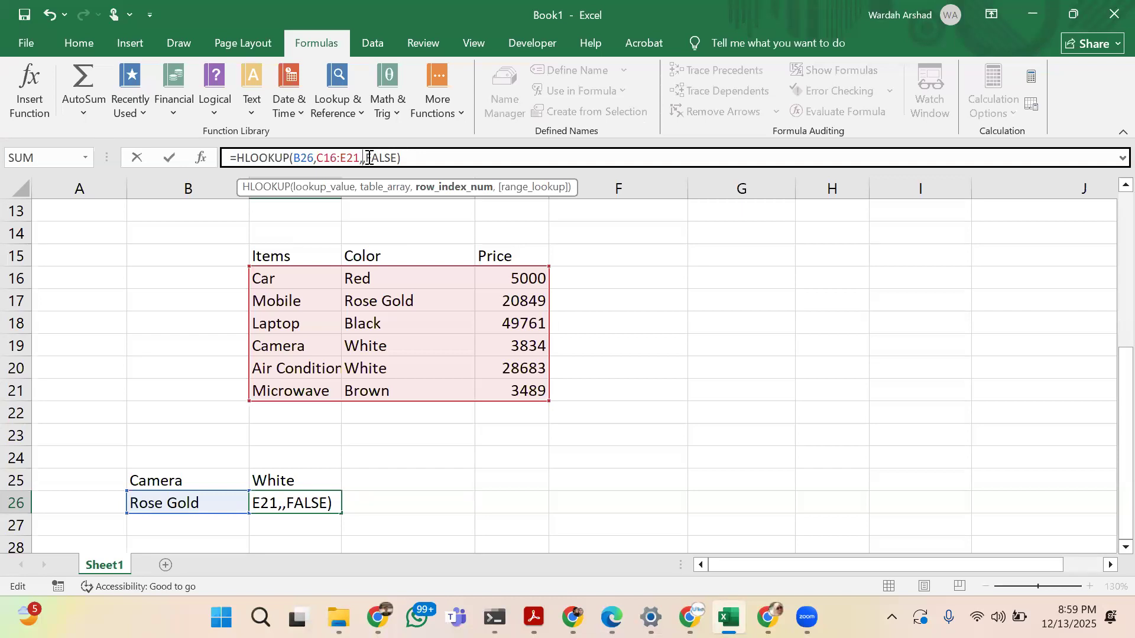
text(0\)
key(BackSpace)
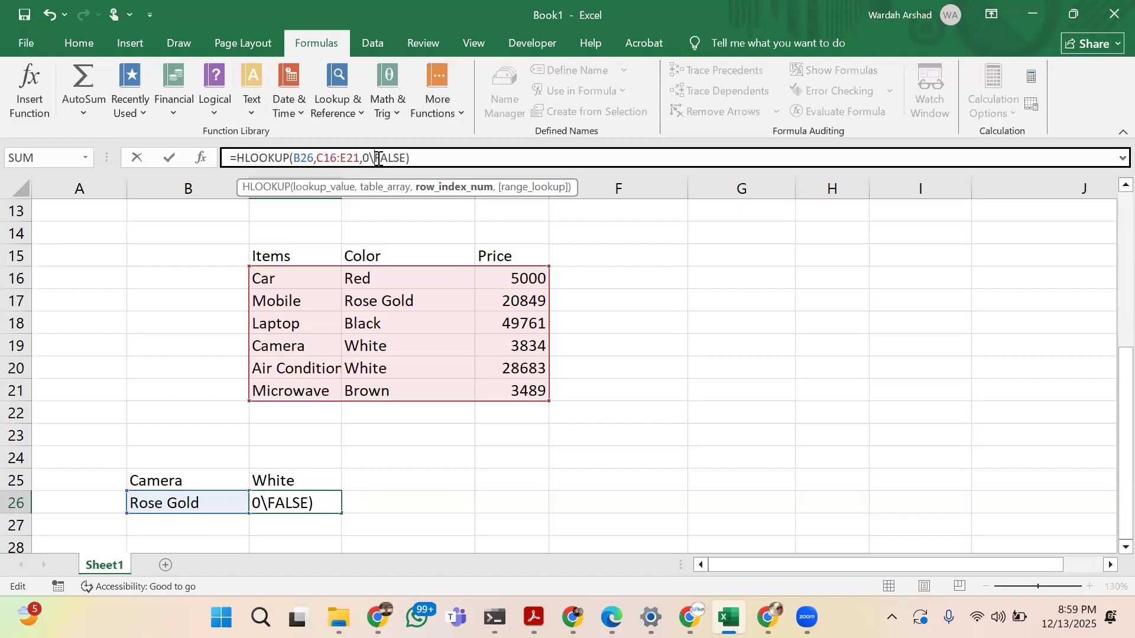
key(BackSpace)
text(,)
key(Return)
key(Up)
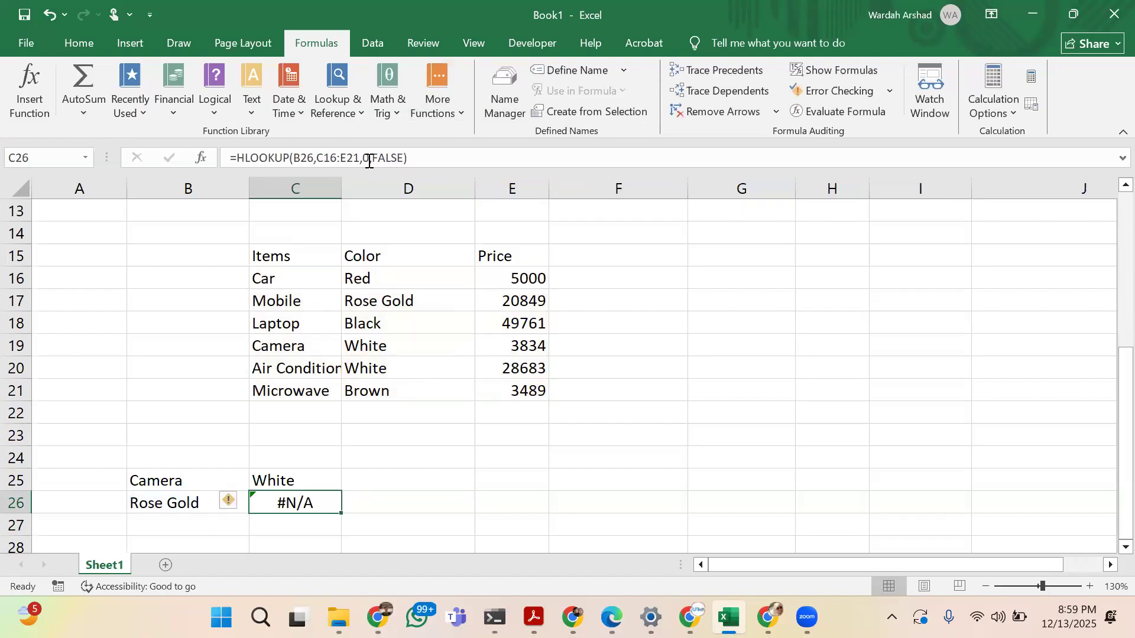
Remove the row index number from the C26 HLOOKUP formula and change its lookup reference to A26
click(369, 160)
click(369, 160)
key(BackSpace)
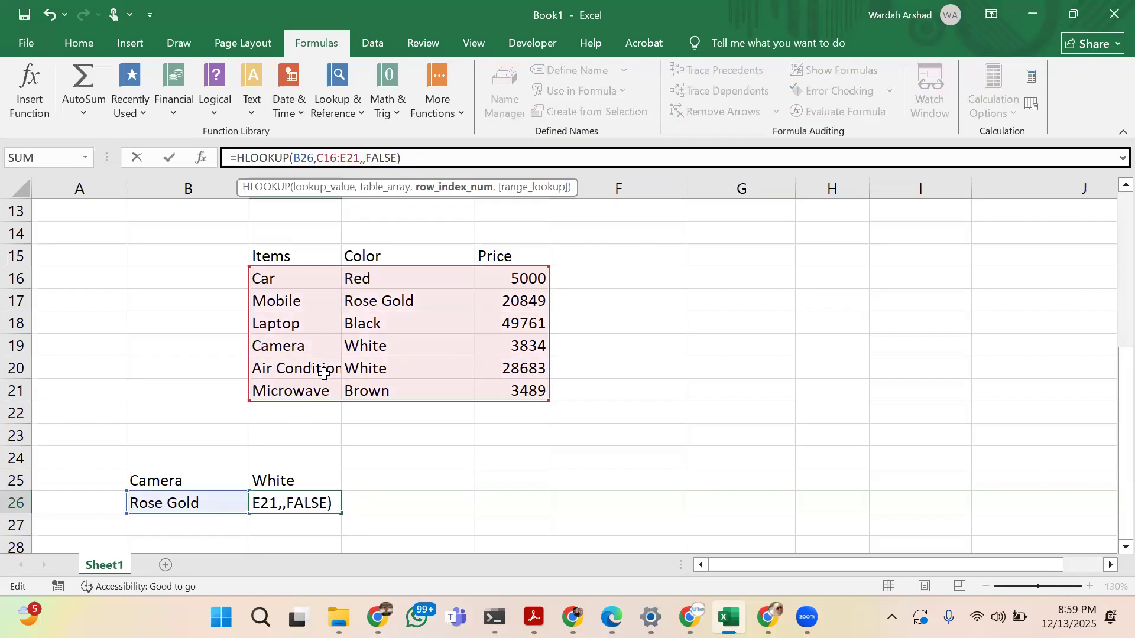
click(302, 158)
key(BackSpace)
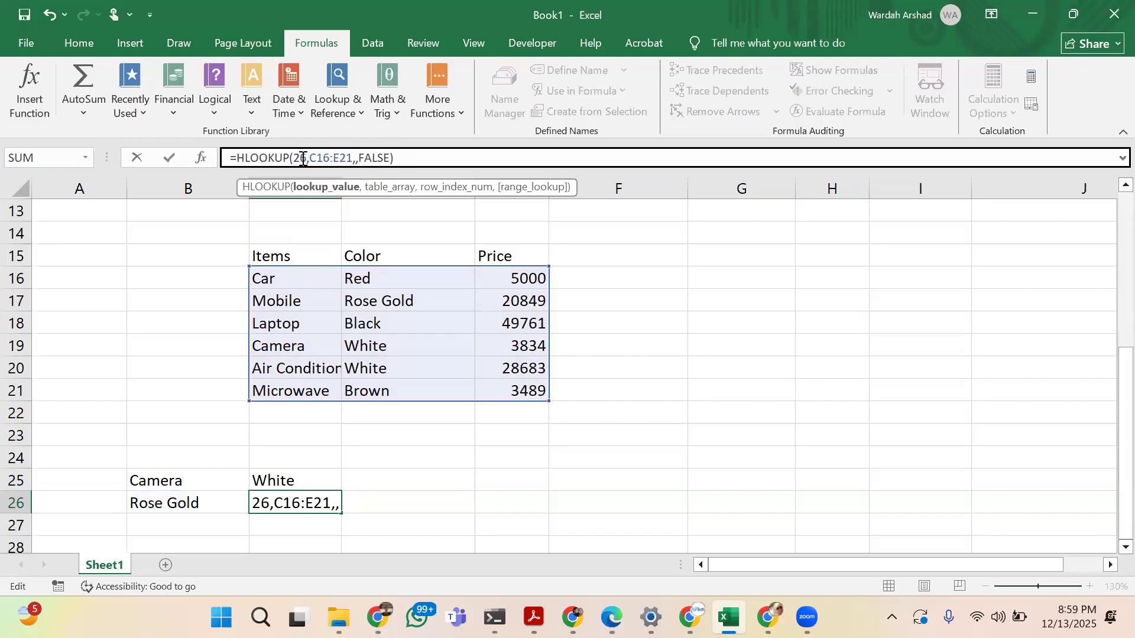
text(A)
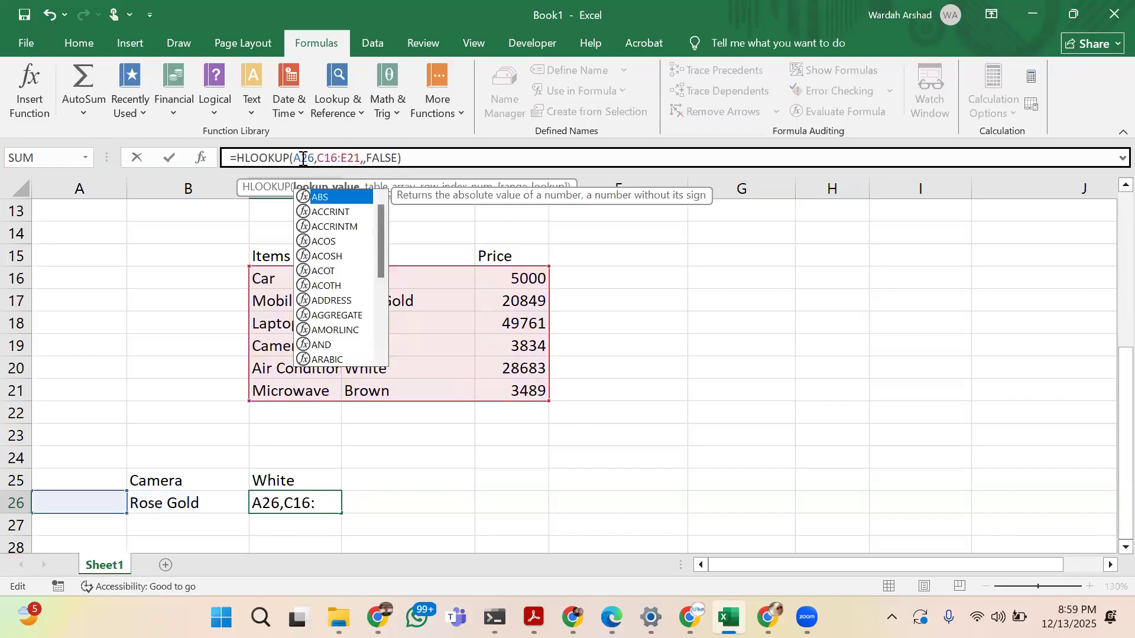
key(Return)
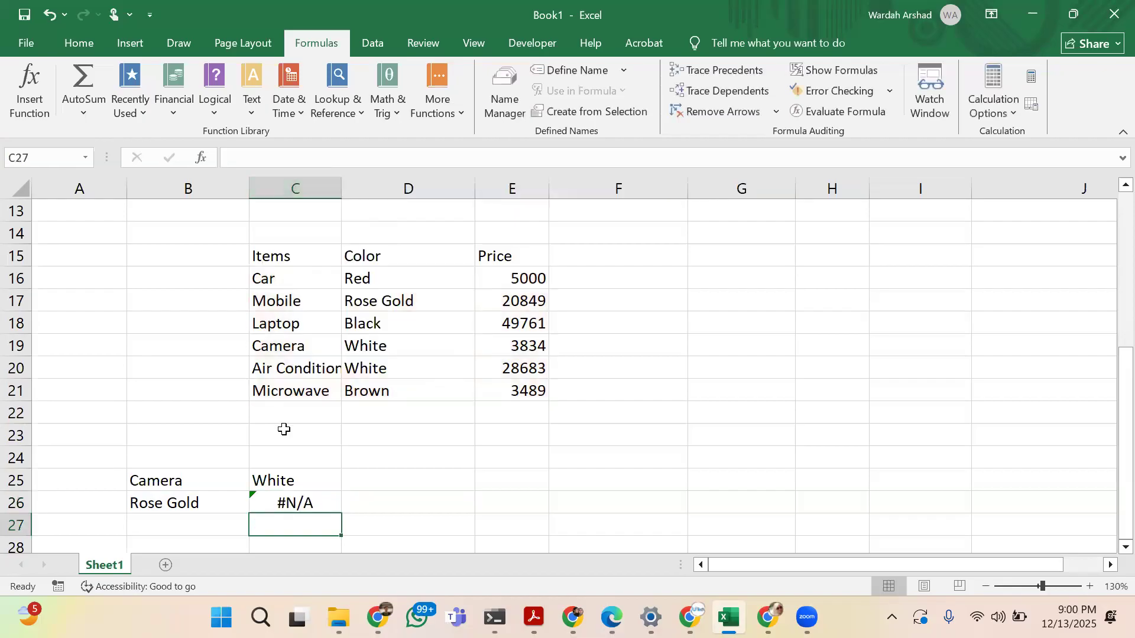
Replace the lookup value in B26 with Mobile
click(210, 501)
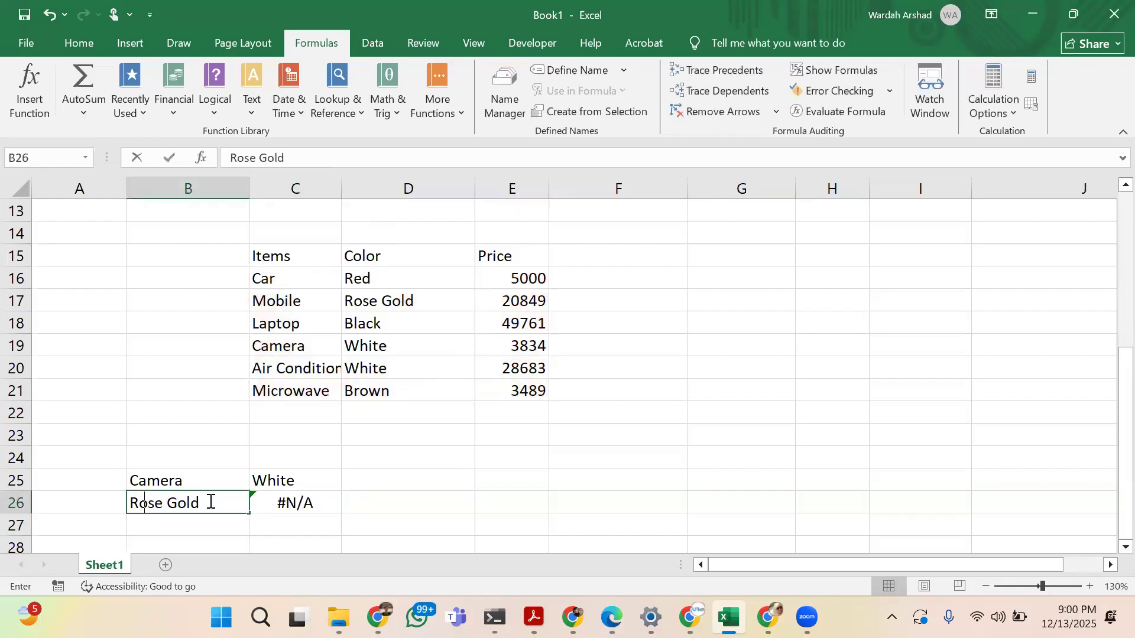
text(Mobile)
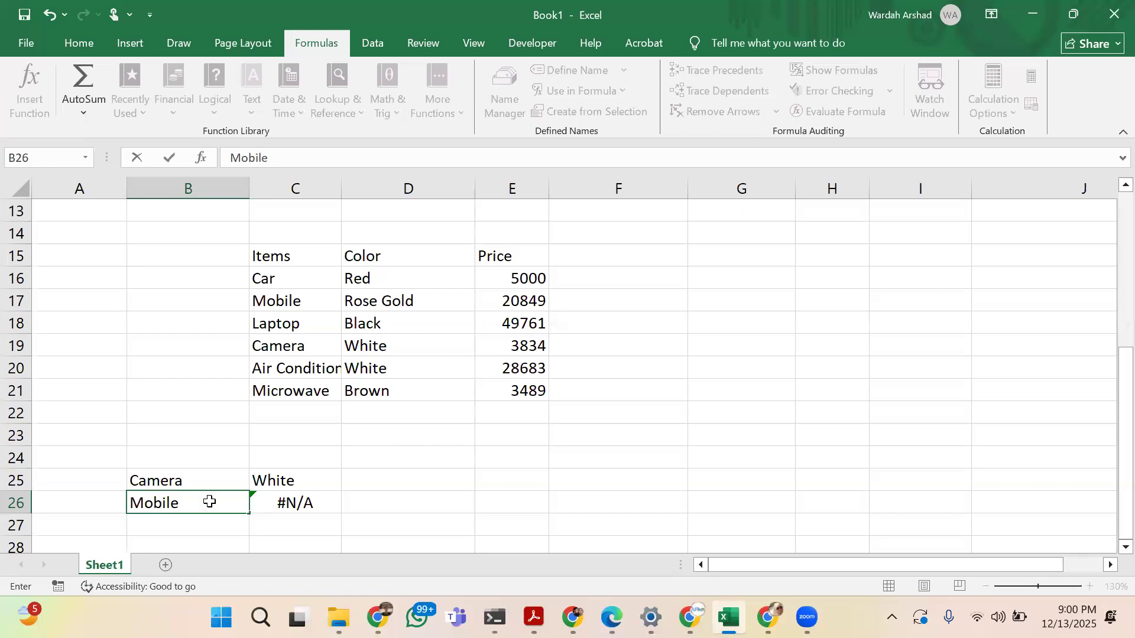
key(Tab)
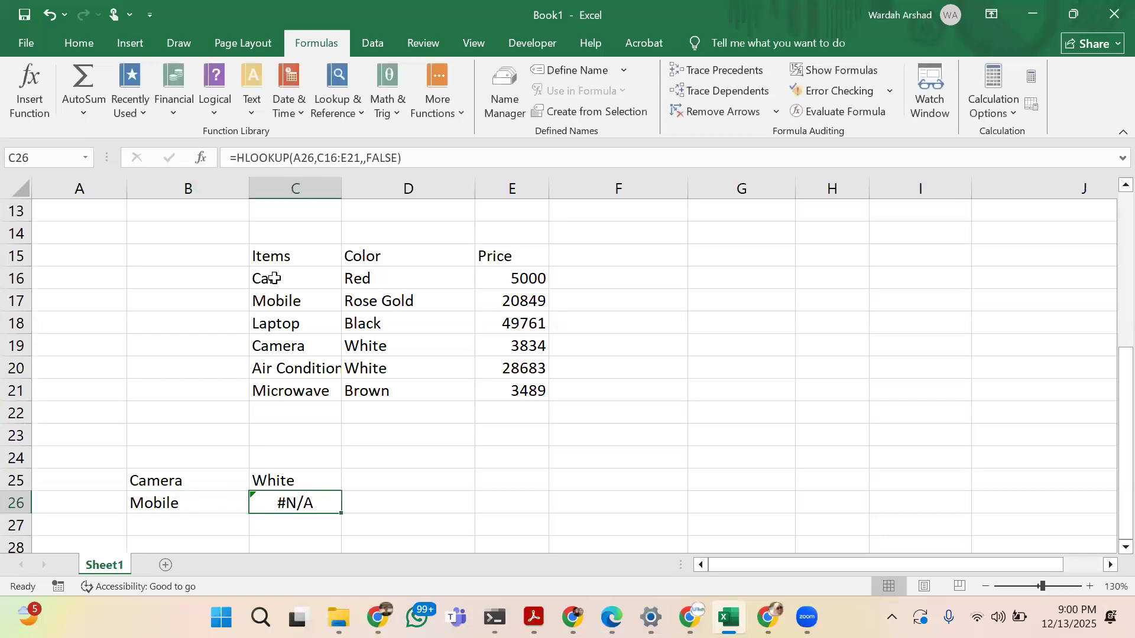
Change the lookup reference of the HLOOKUP formula in C26 to B26
click(307, 159)
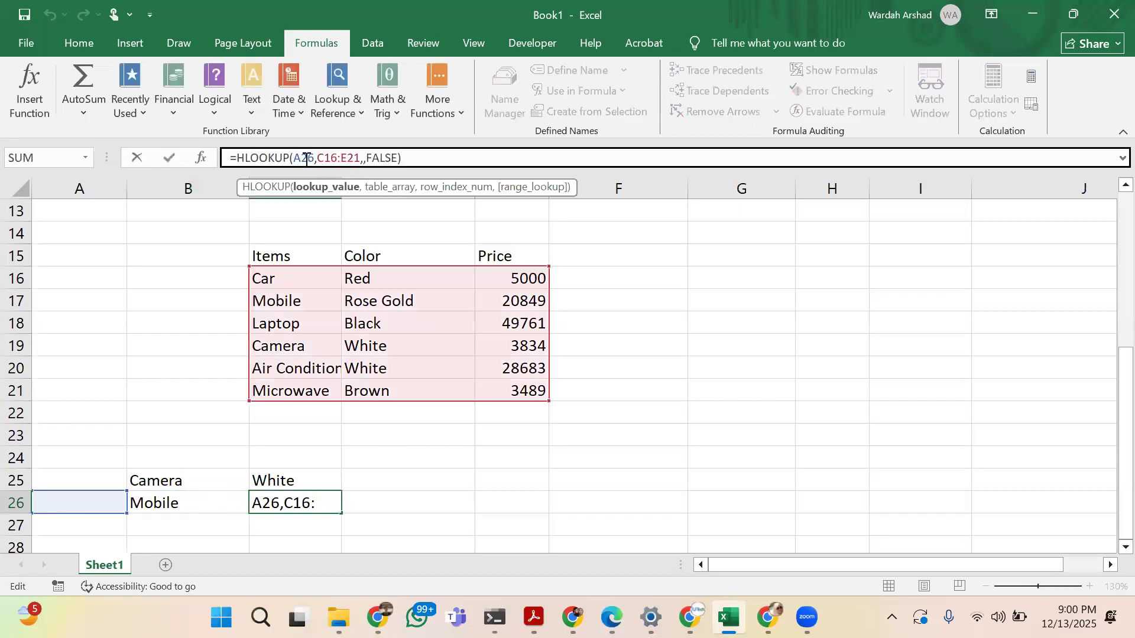
key(BackSpace)
text(B)
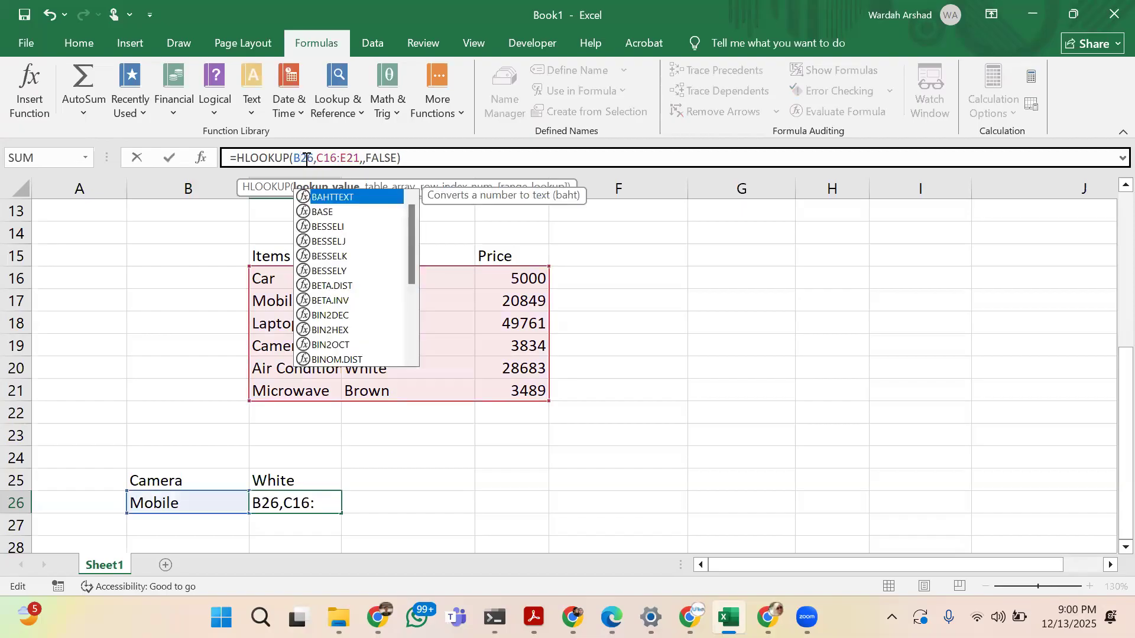
key(Return)
key(Up)
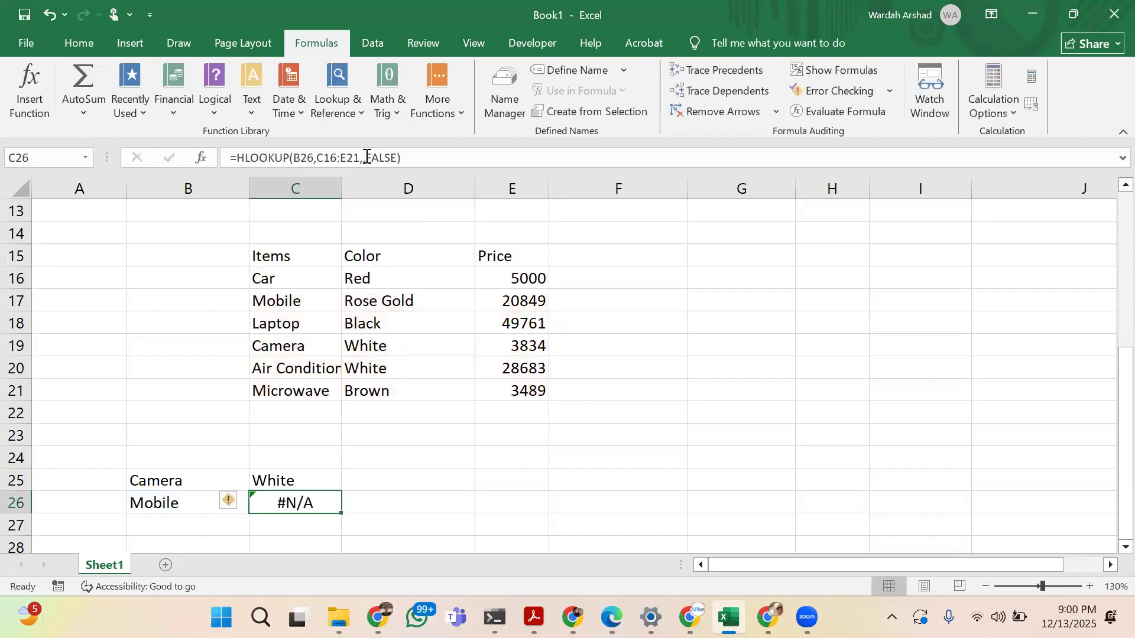
Set the row index number of the HLOOKUP formula in C26 to 2
click(367, 157)
text(,)
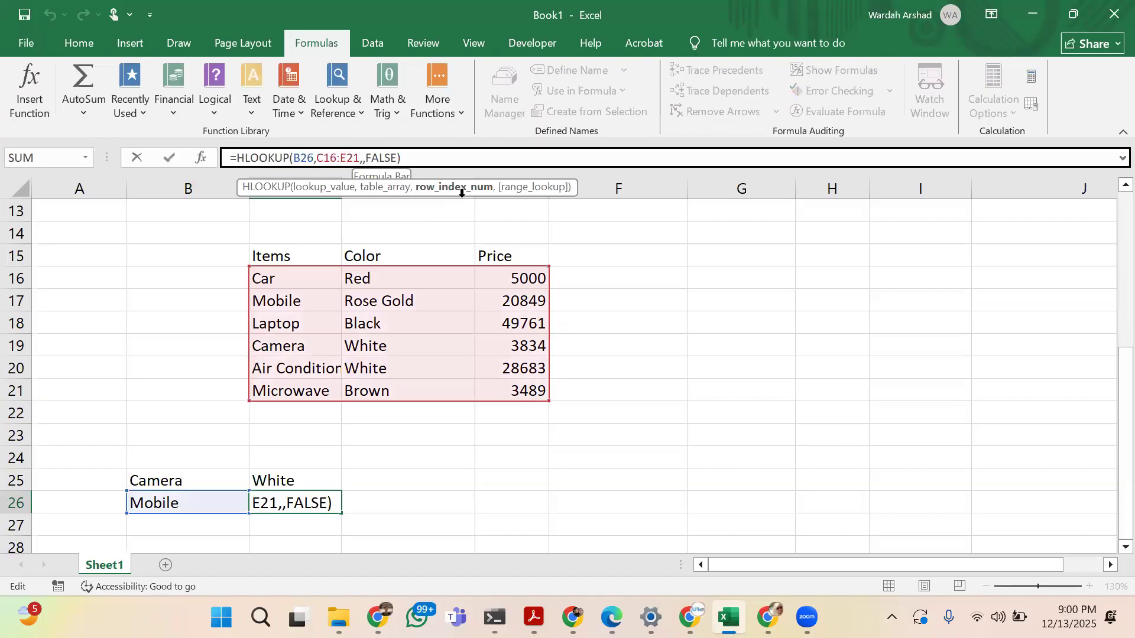
text(2)
key(Return)
key(Up)
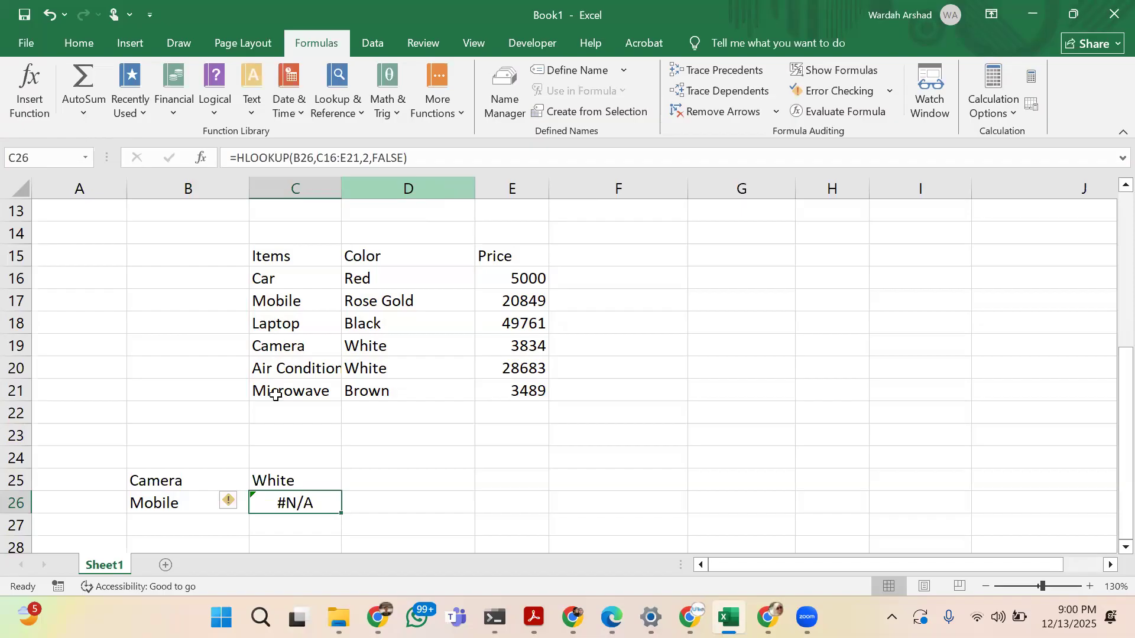
Make the header row Items, Color and Price in C15:E15 bold
click(286, 483)
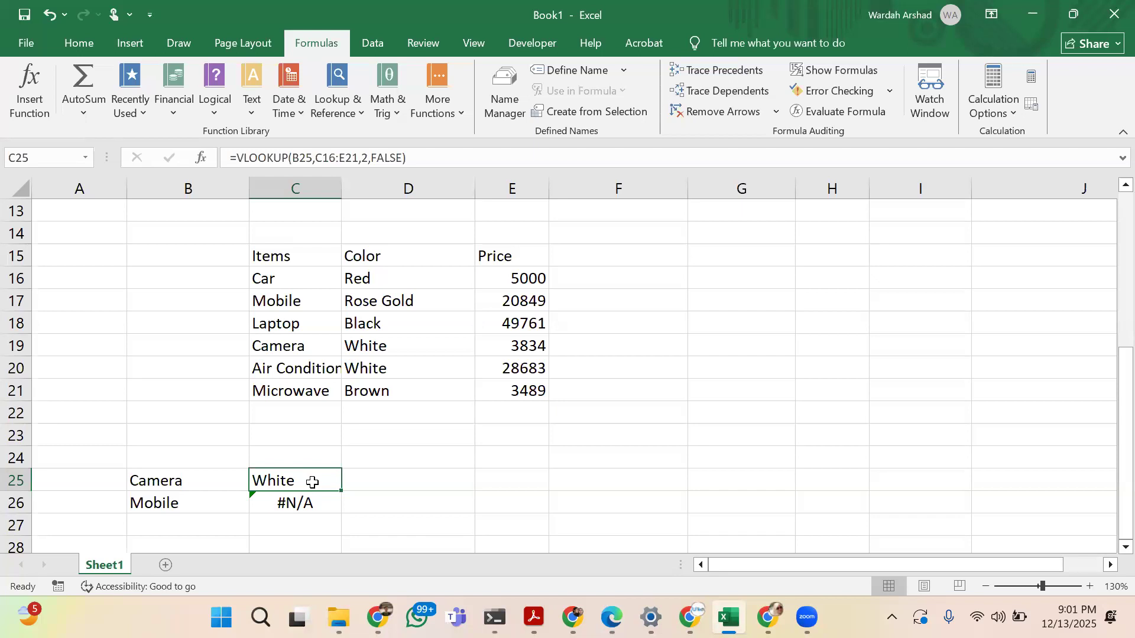
drag(312, 256, 502, 257)
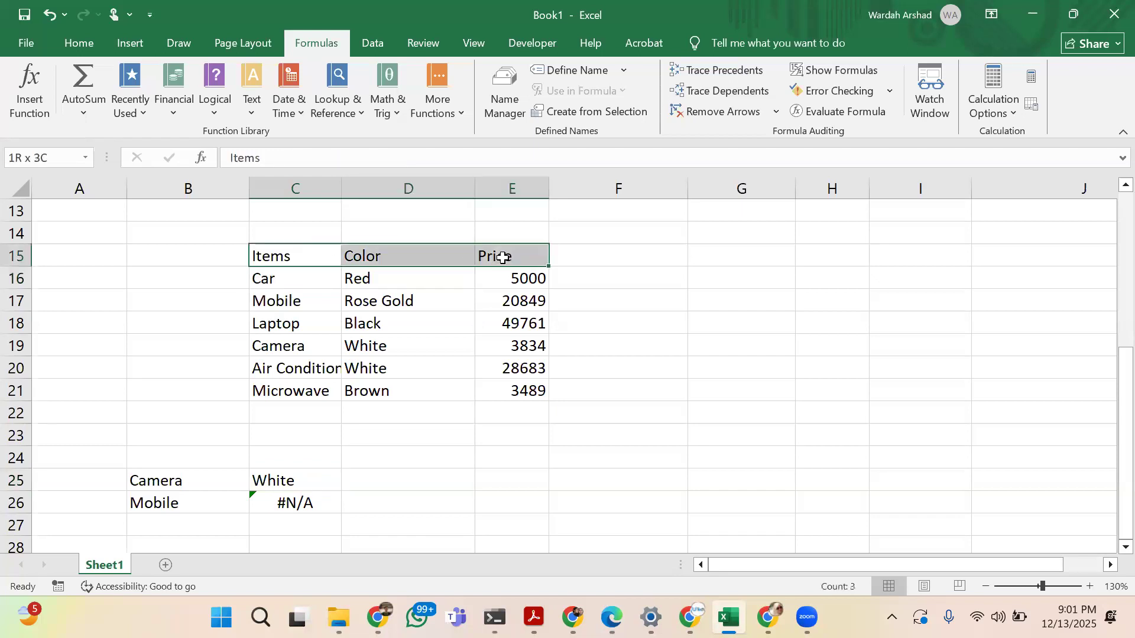
click(82, 45)
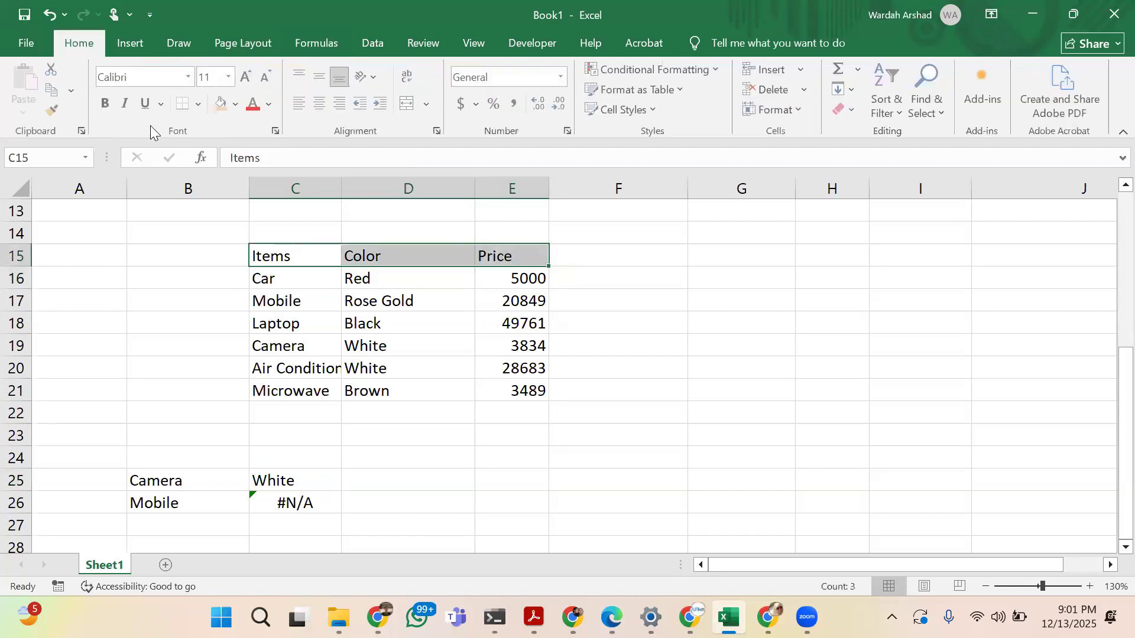
click(107, 102)
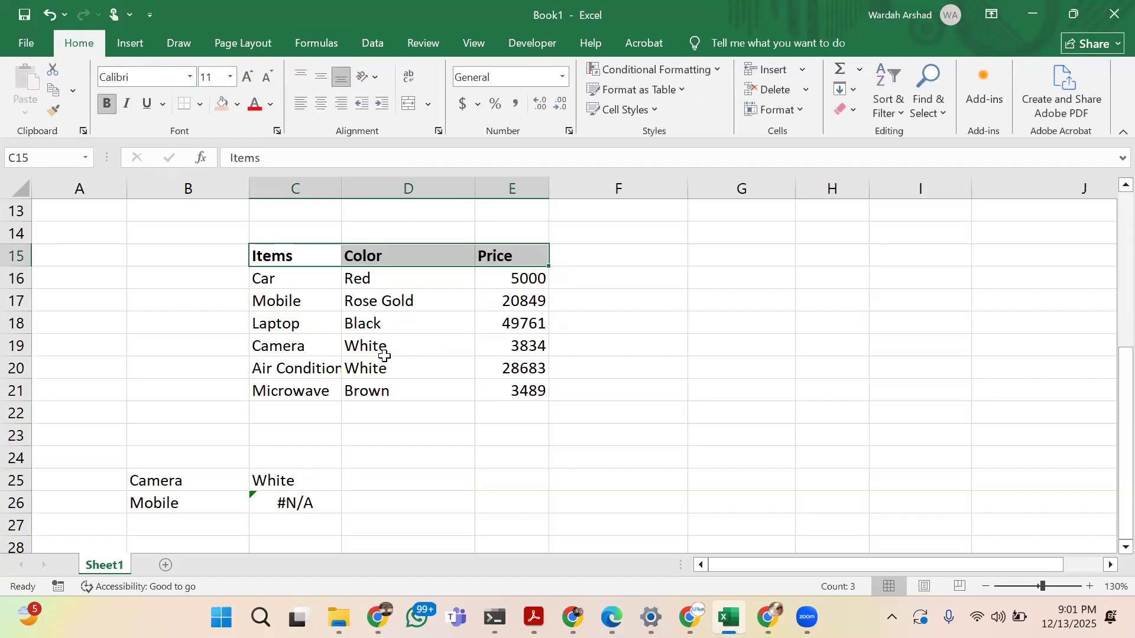
Examine each argument of the VLOOKUP formula in C25, from the lookup value and table range to the column index and range lookup
click(299, 483)
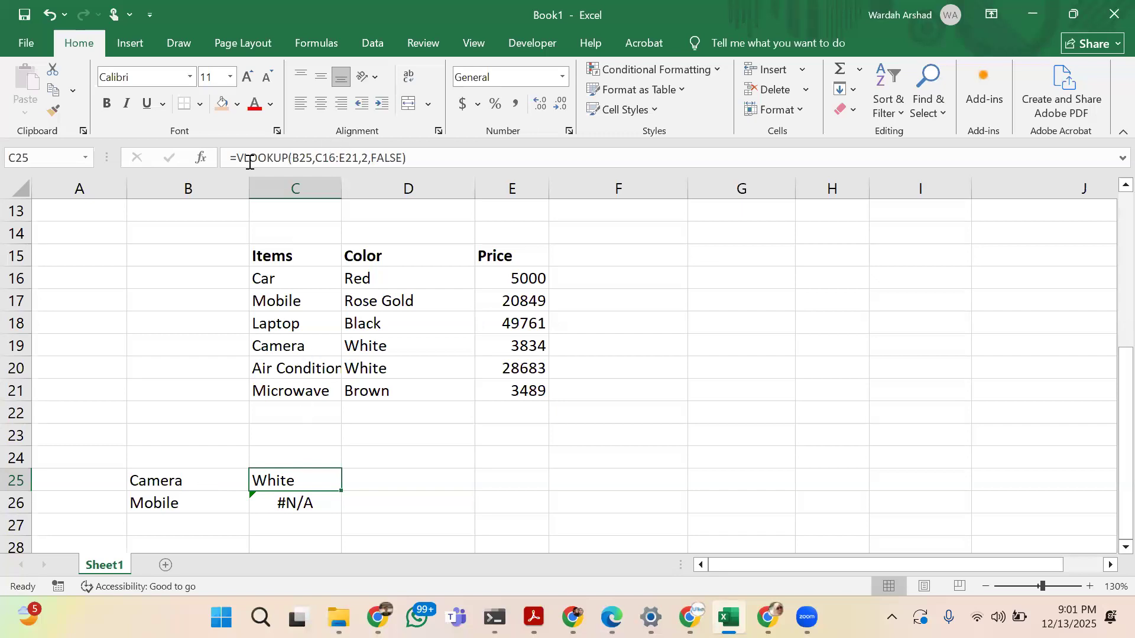
click(301, 160)
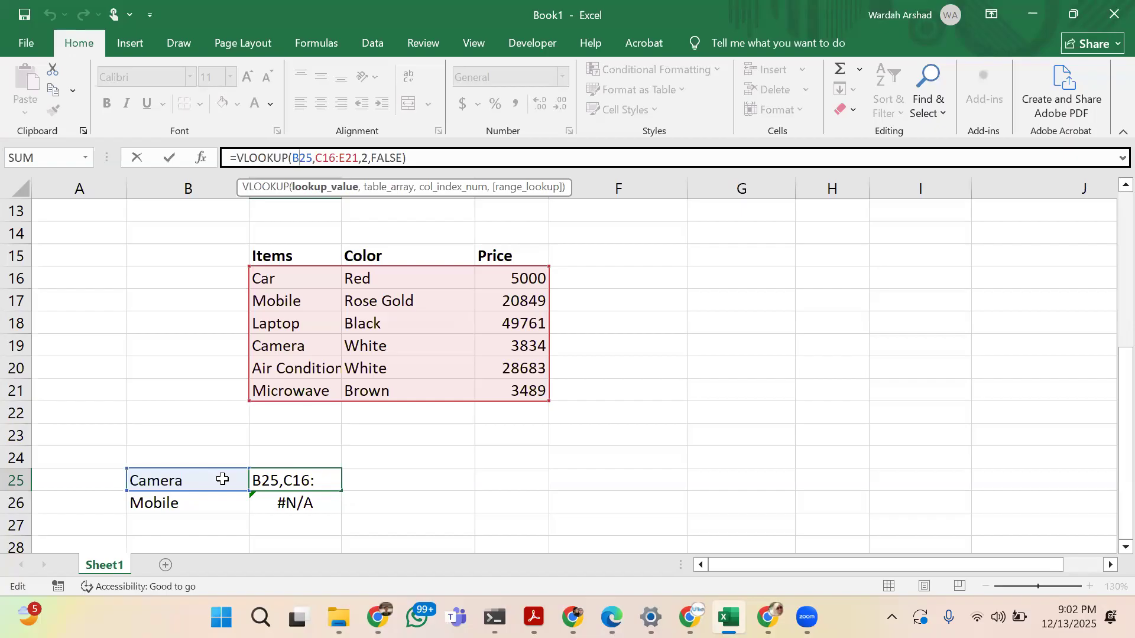
key(Right)
key(Right)
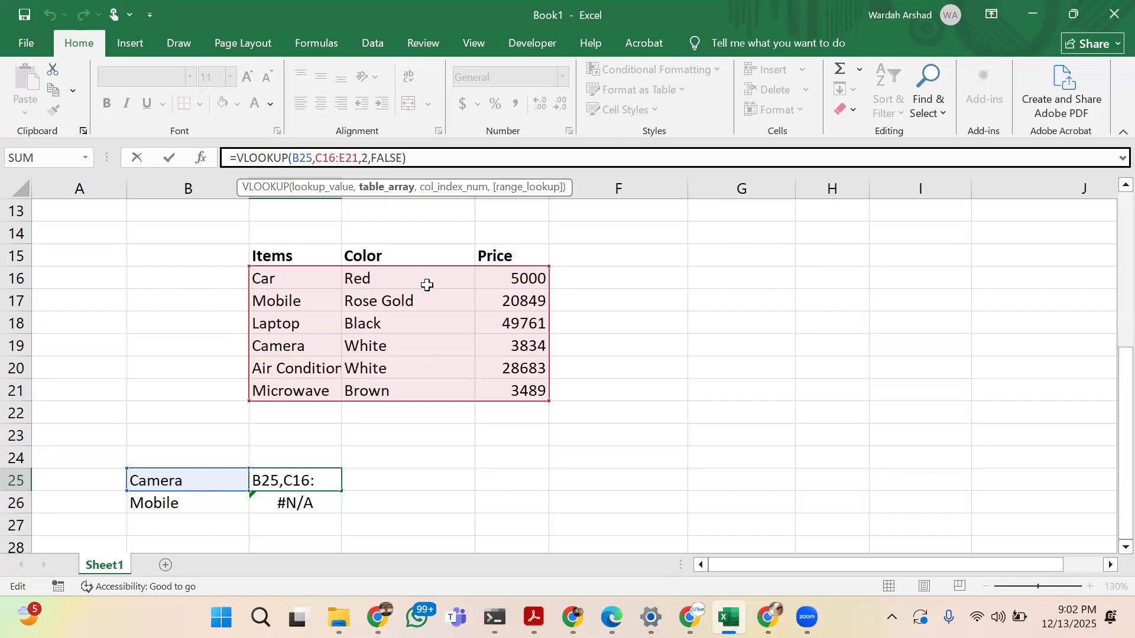
key(Right)
key(Right)
key(Right)
key(Right)
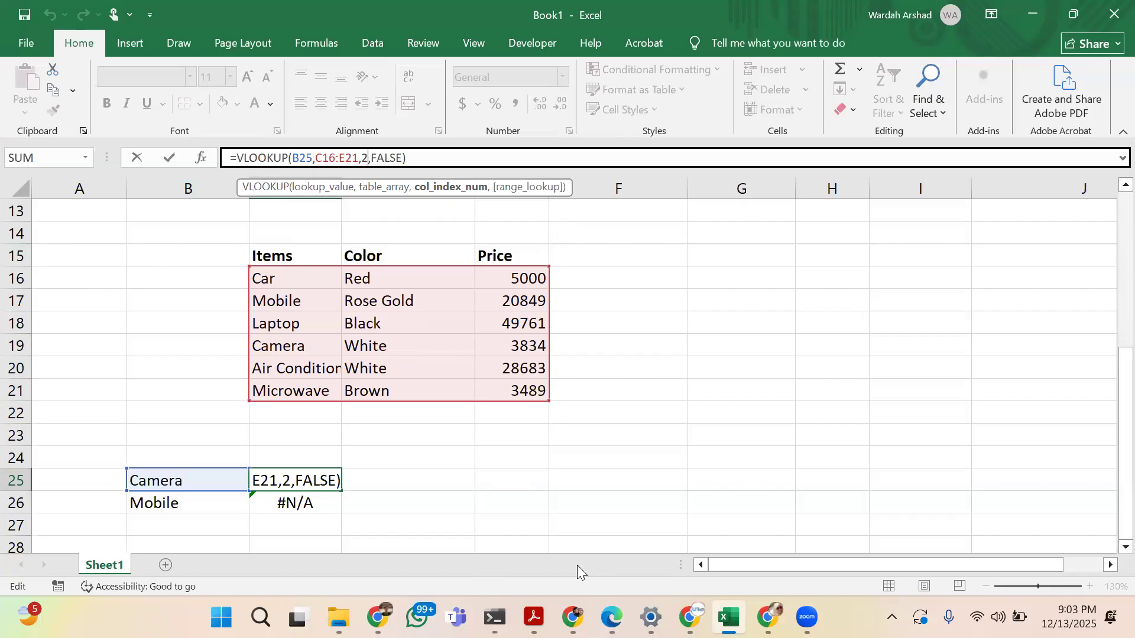
drag(297, 288, 299, 348)
drag(372, 311, 439, 347)
mouse_move(491, 312)
mouse_down()
mouse_move(514, 321)
mouse_move(482, 349)
mouse_up()
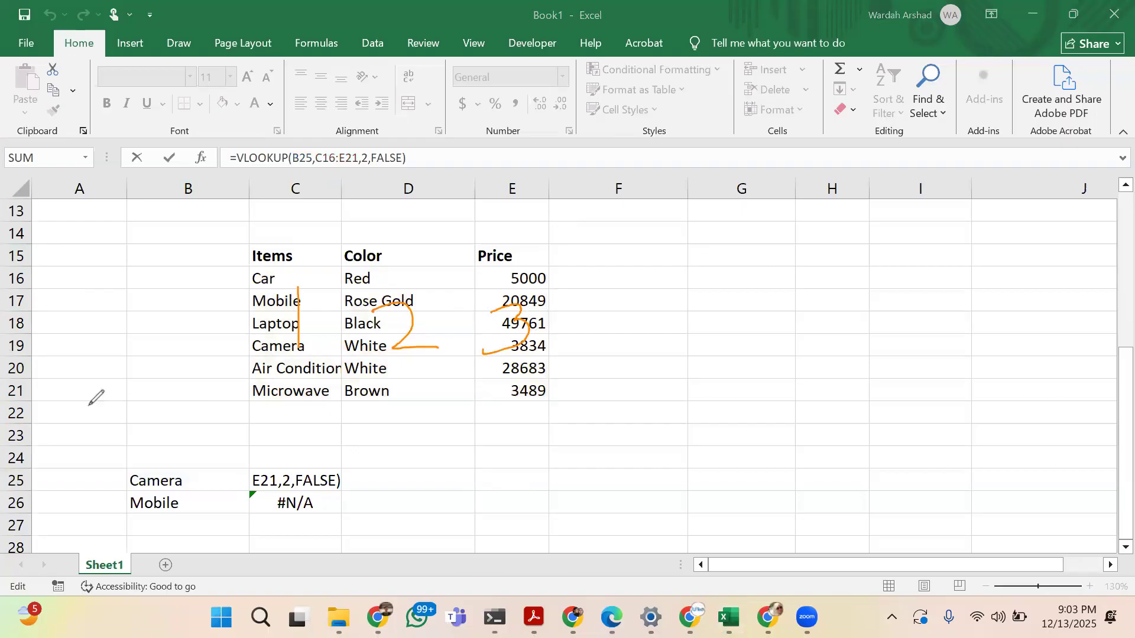
click(369, 158)
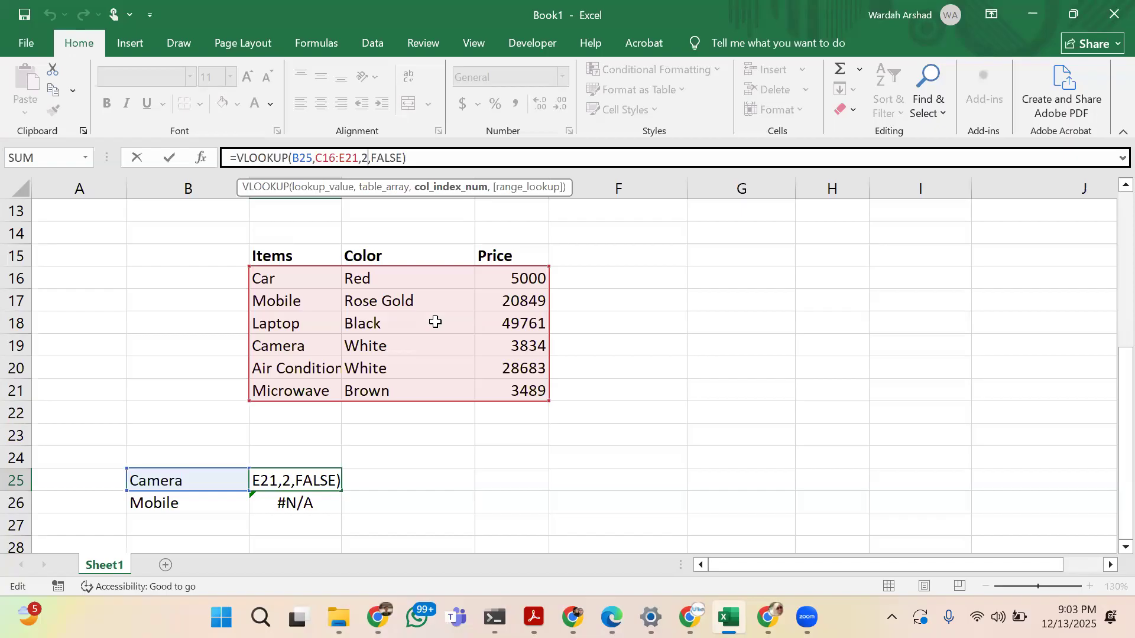
click(403, 158)
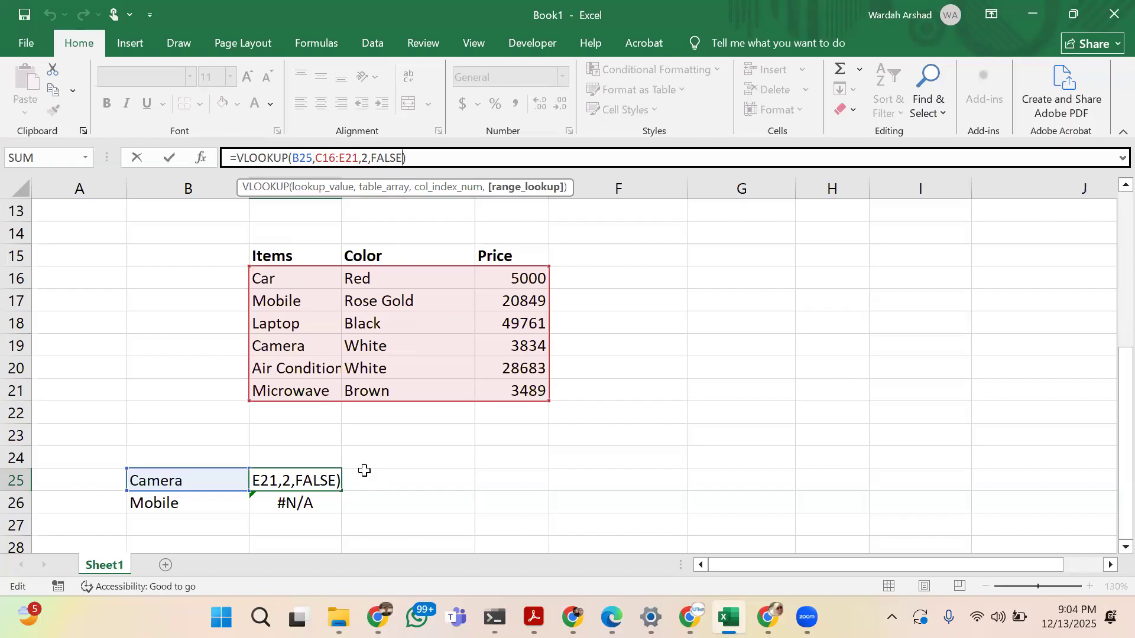
key(ctrl+Return)
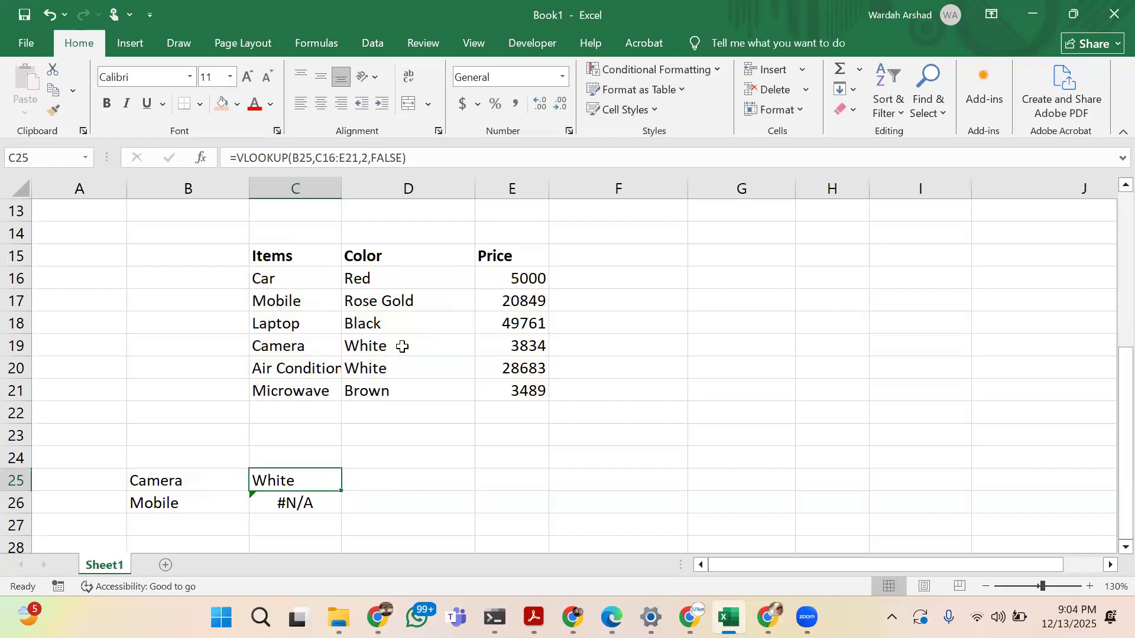
Set the column index number of the VLOOKUP formula in C25 to 3 and compare the result with the camera's price
click(369, 159)
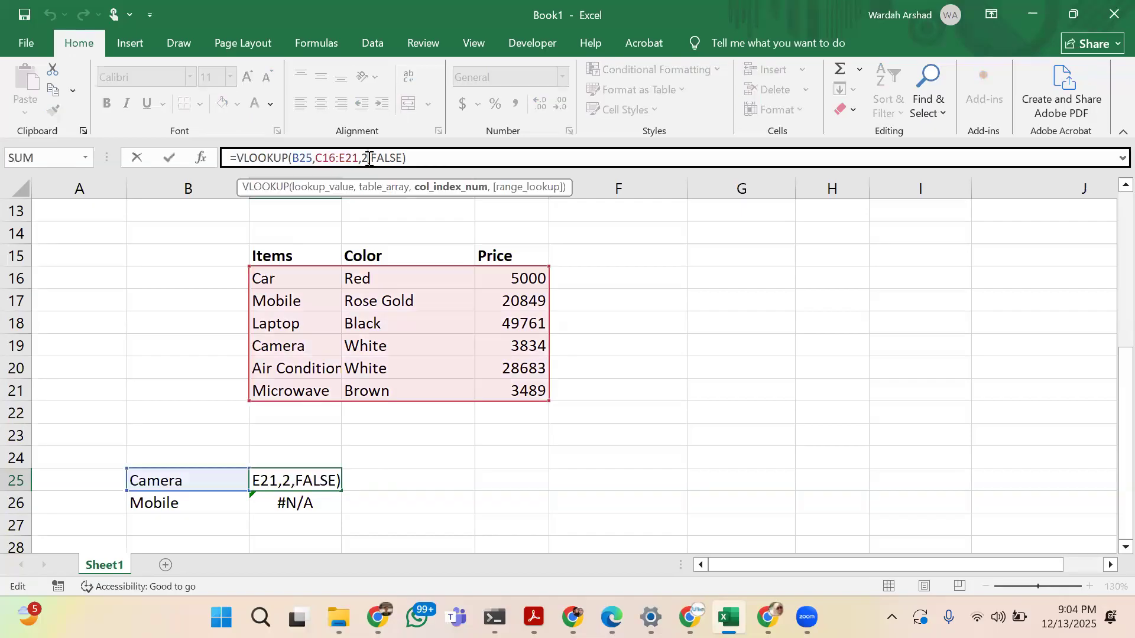
key(BackSpace)
text(3)
key(Return)
key(Up)
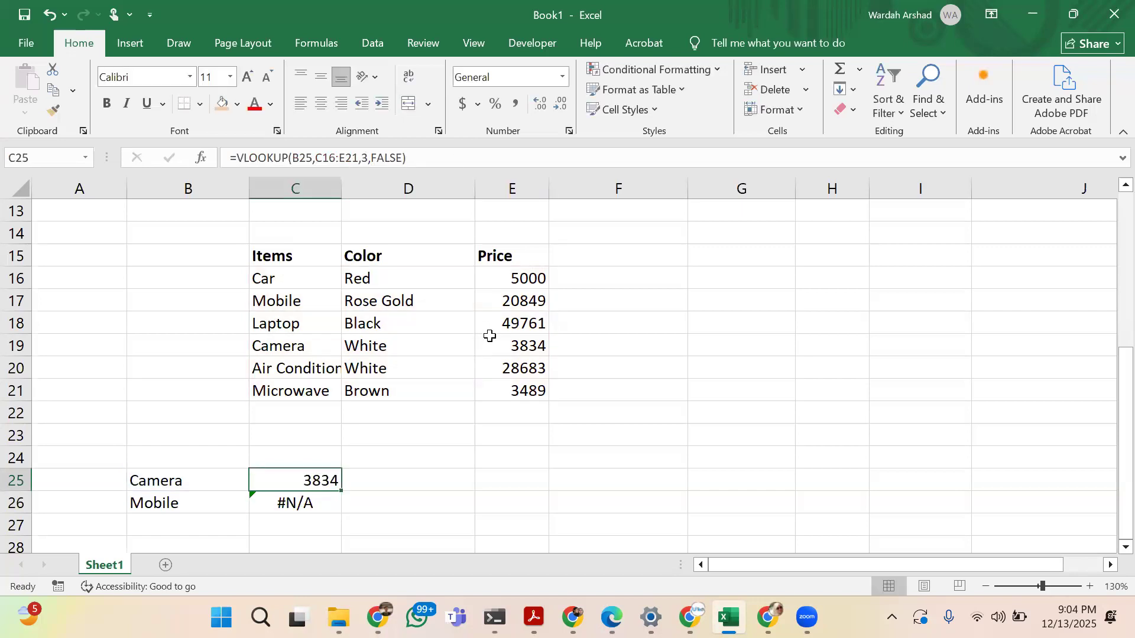
click(491, 339)
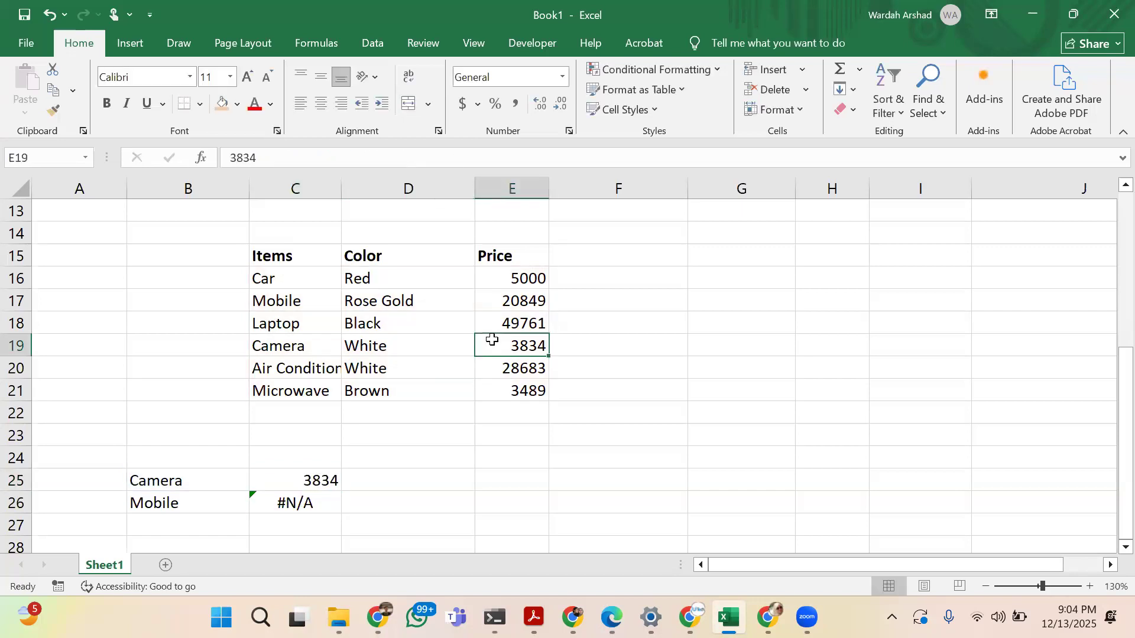
Replace the lookup value in B25 with Microwave
click(196, 482)
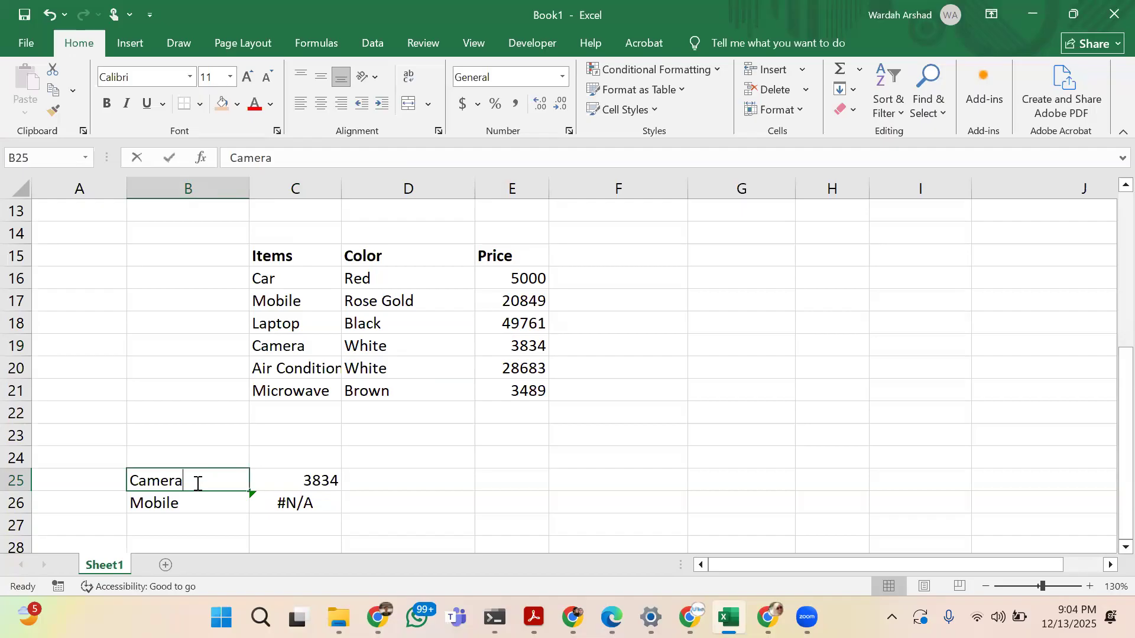
text(Microwave)
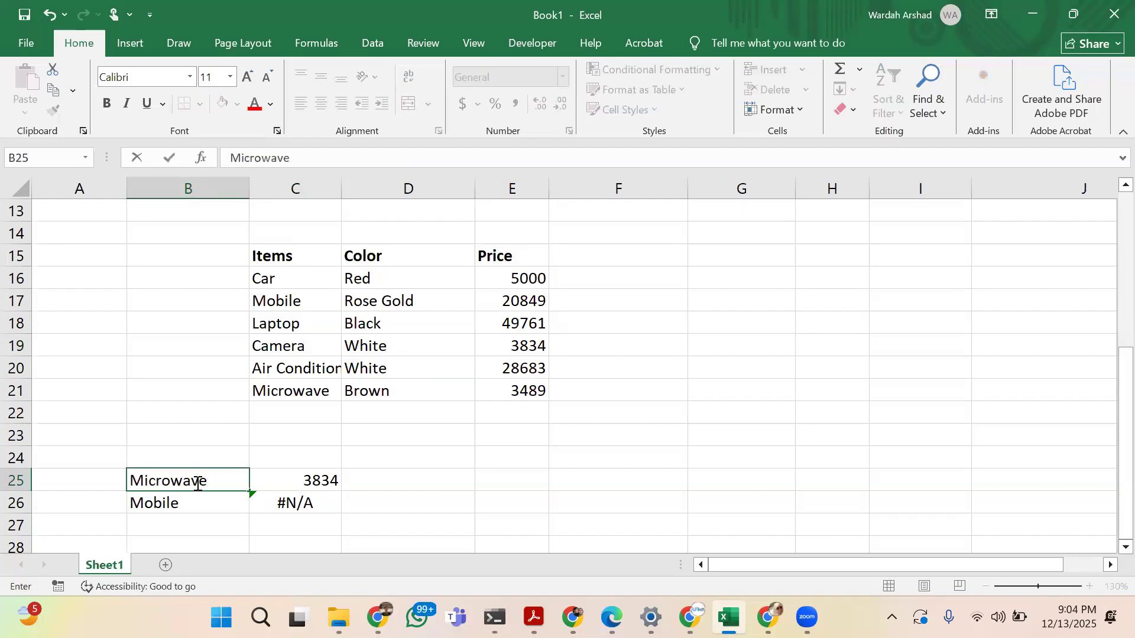
key(ctrl+Return)
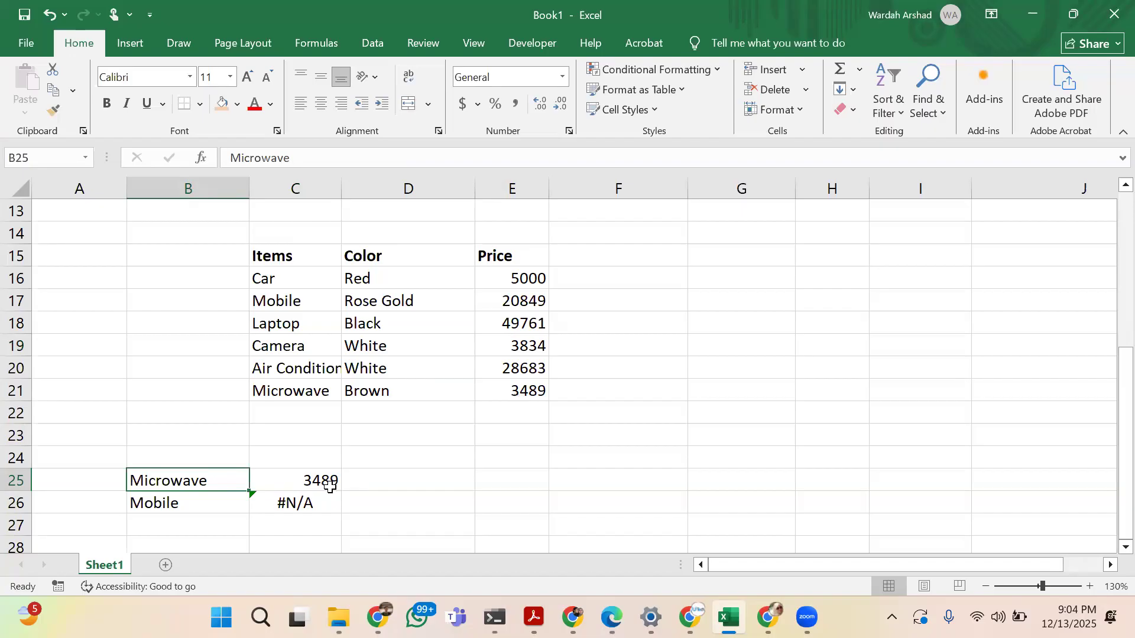
Replace the lookup value in B25 with Car and select the VLOOKUP result beside it
text(Car)
key(Return)
click(208, 487)
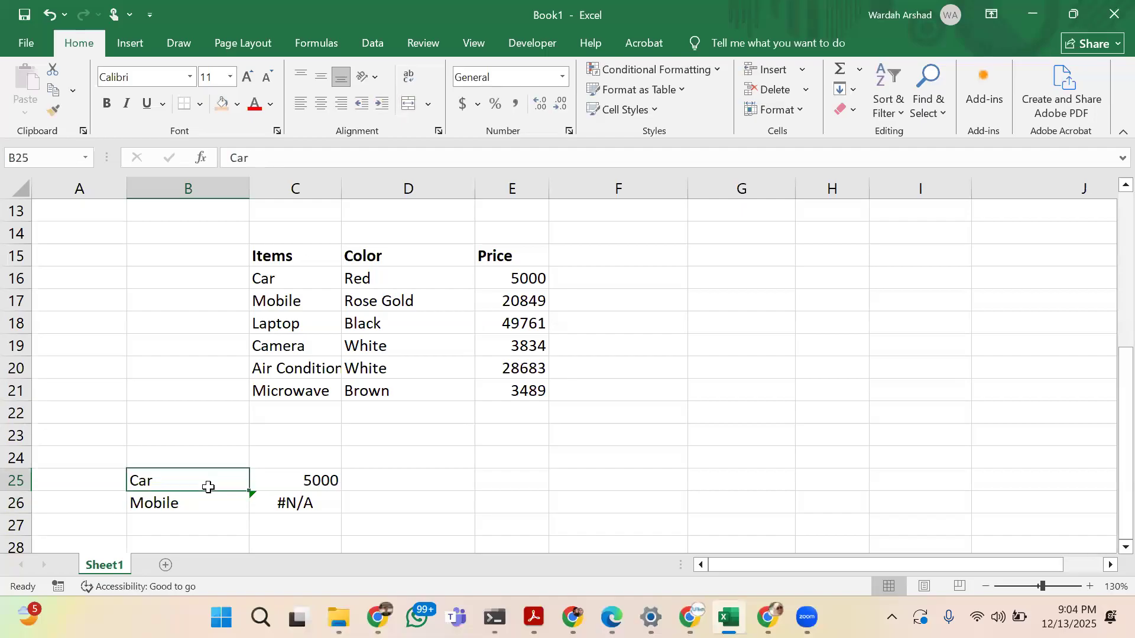
click(289, 471)
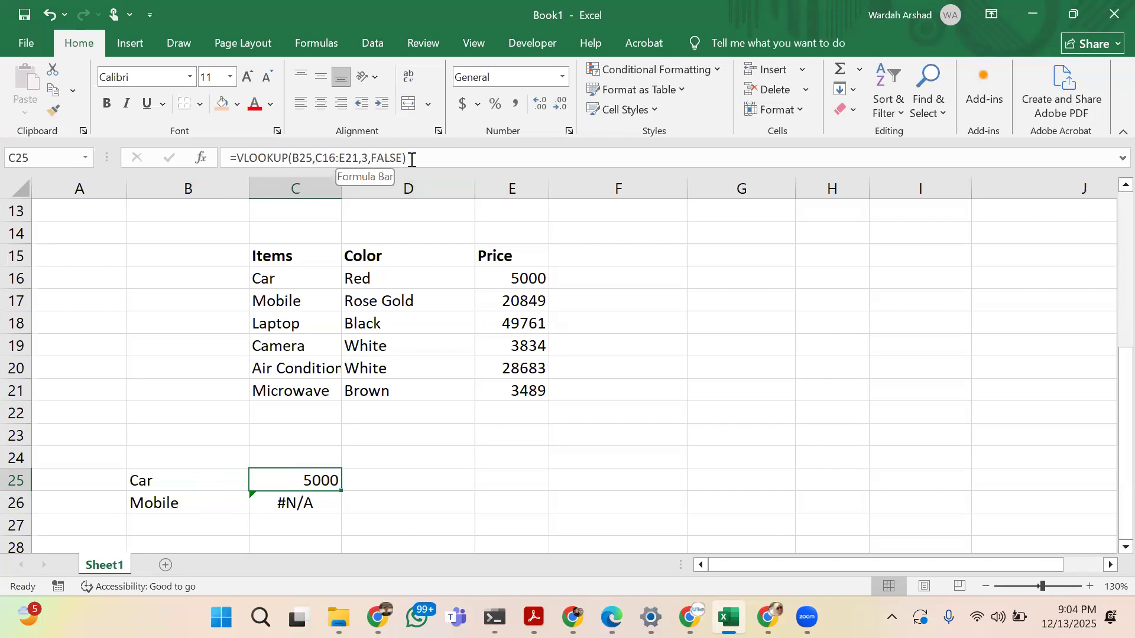
Open the C25 VLOOKUP formula for editing and number the Items, Color and Price columns 1, 2 and 3 with freehand marks
click(353, 158)
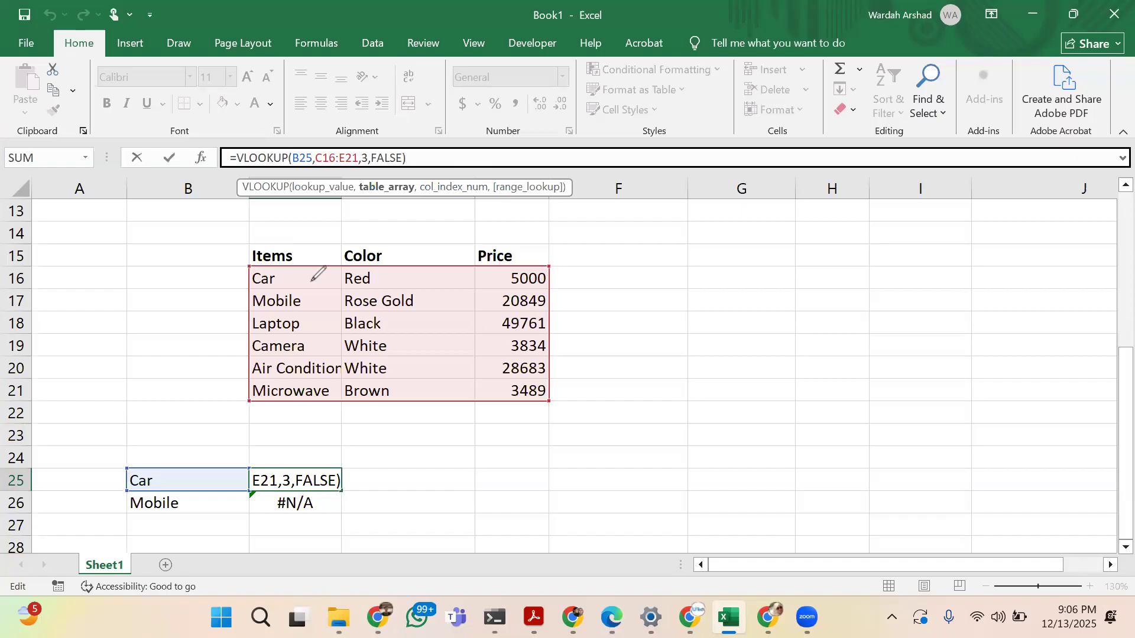
drag(311, 280, 315, 312)
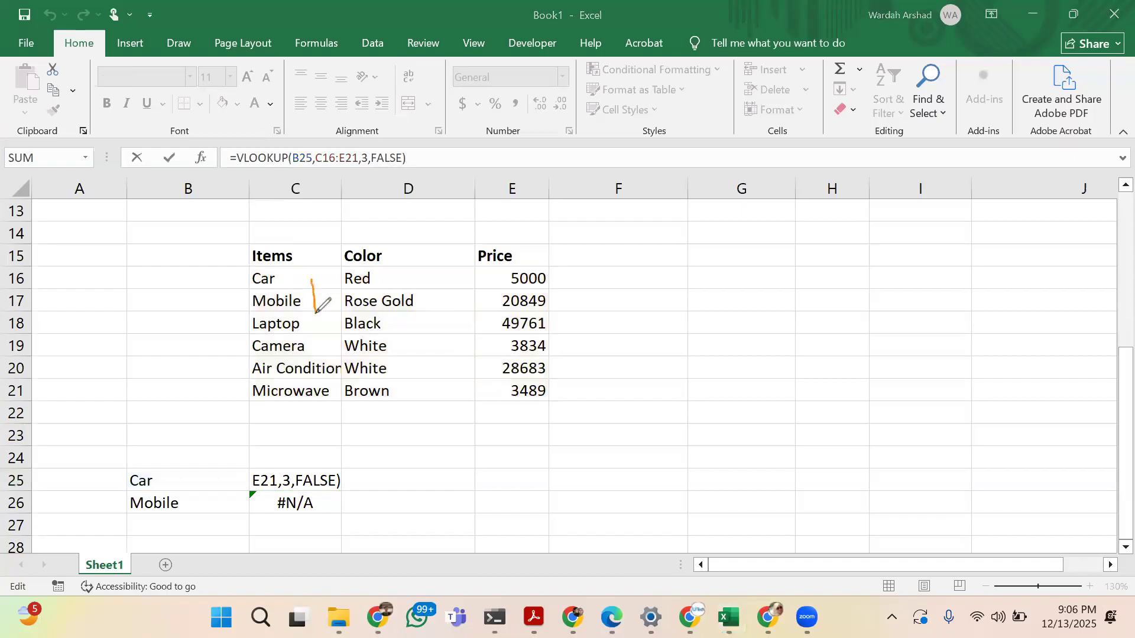
mouse_move(402, 294)
mouse_down()
mouse_move(440, 320)
mouse_move(516, 305)
mouse_move(506, 329)
mouse_up()
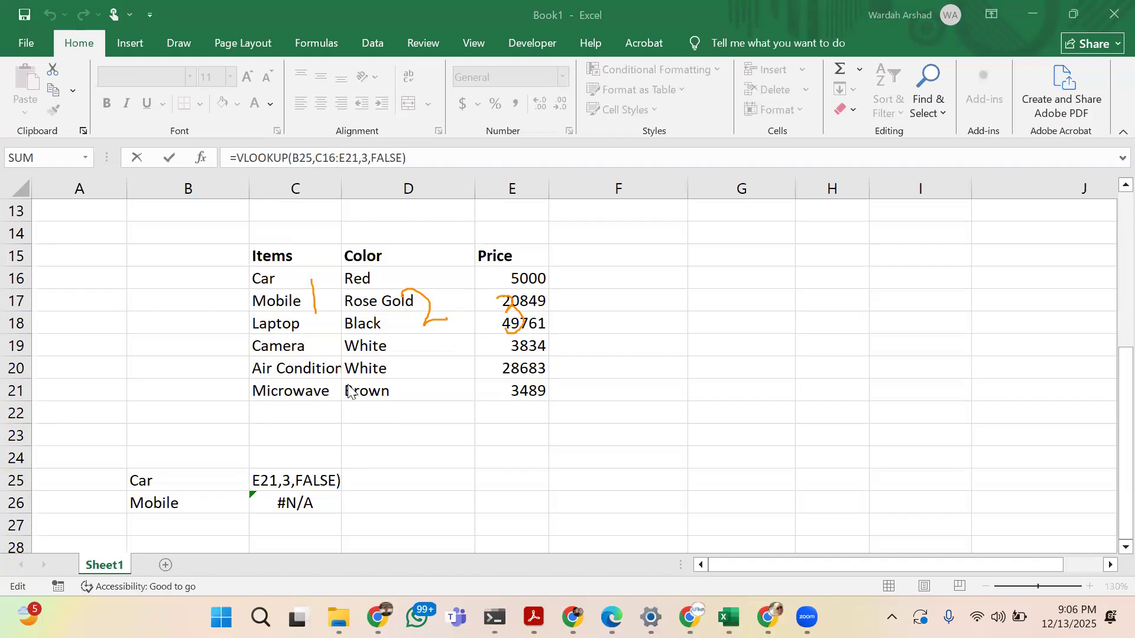
Set the column index number of the VLOOKUP formula in C25 to 2, keeping FALSE as the range lookup
click(291, 481)
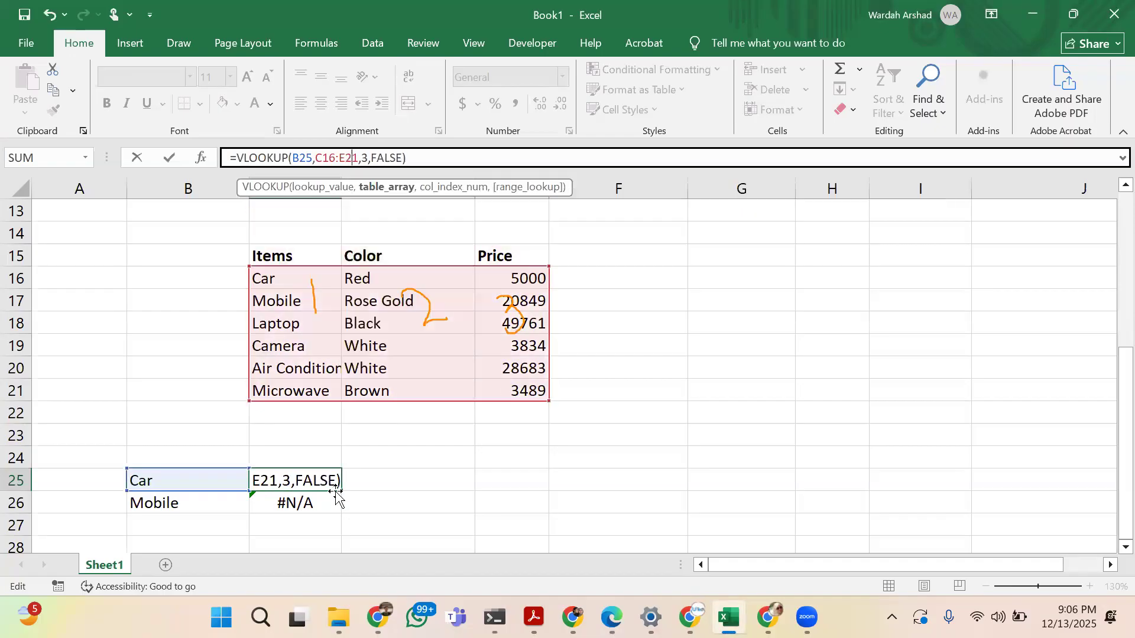
click(290, 479)
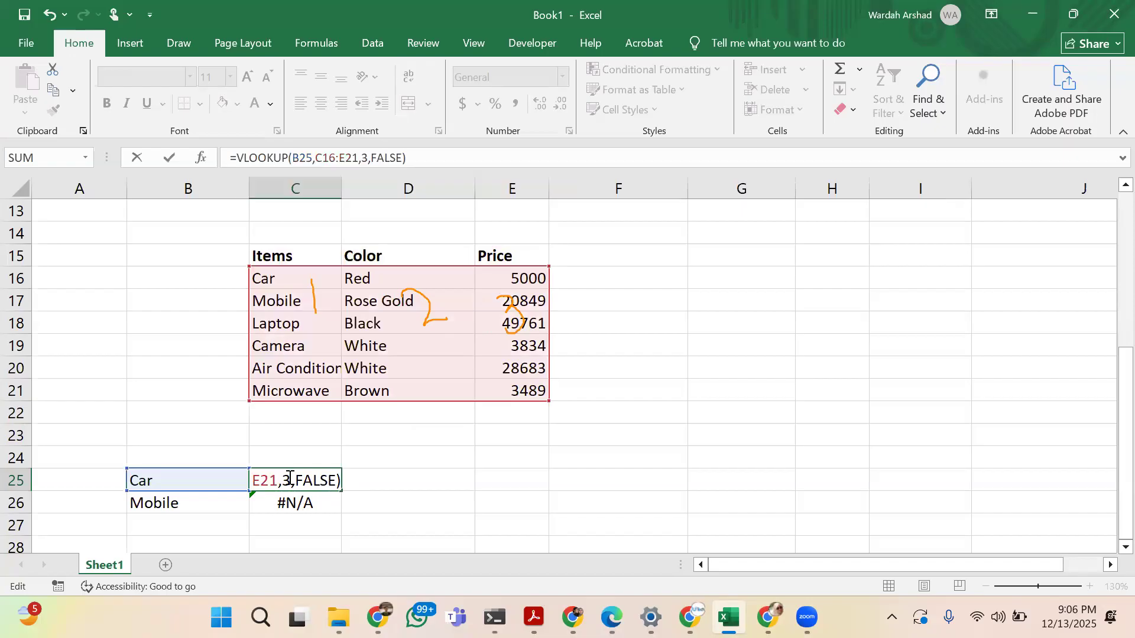
click(367, 158)
key(BackSpace)
text(2)
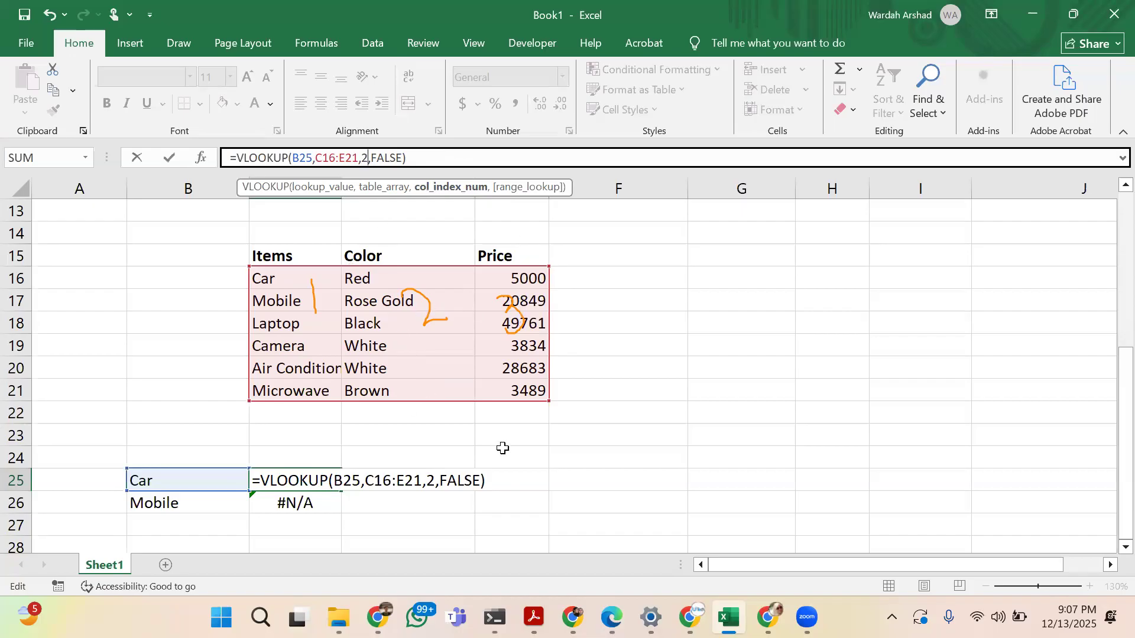
click(397, 153)
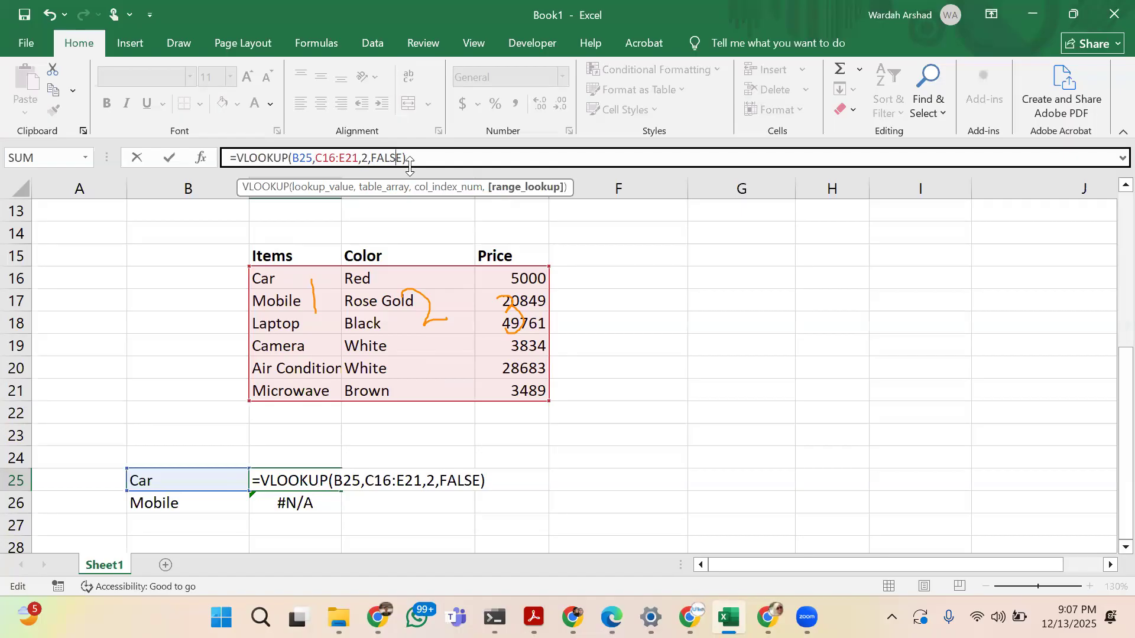
key(Delete)
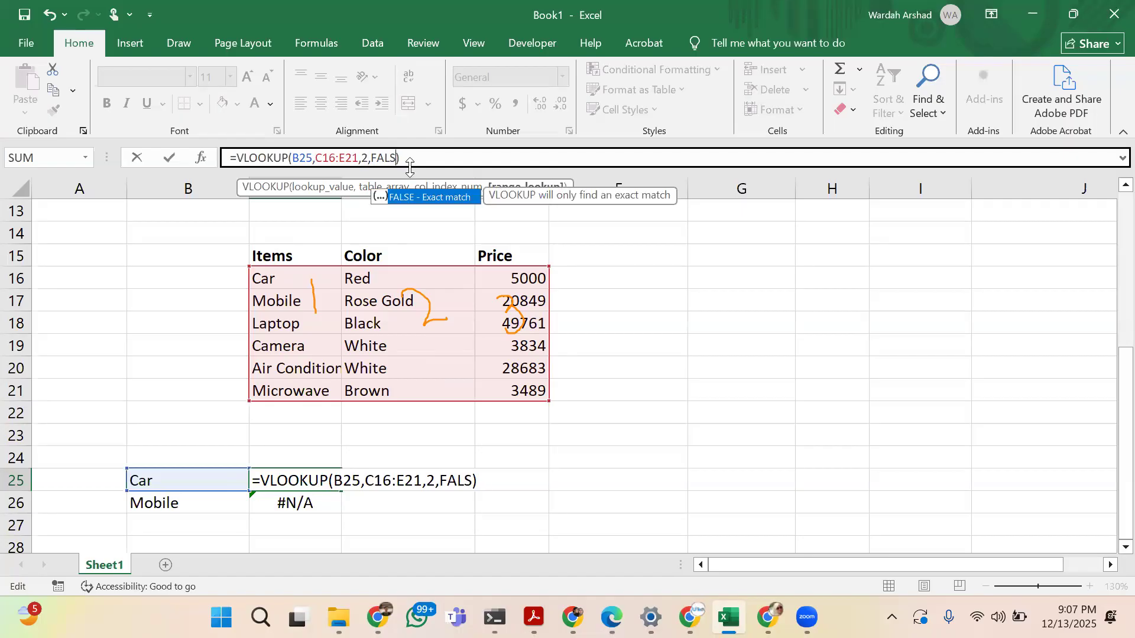
text(E)
key(Return)
key(Up)
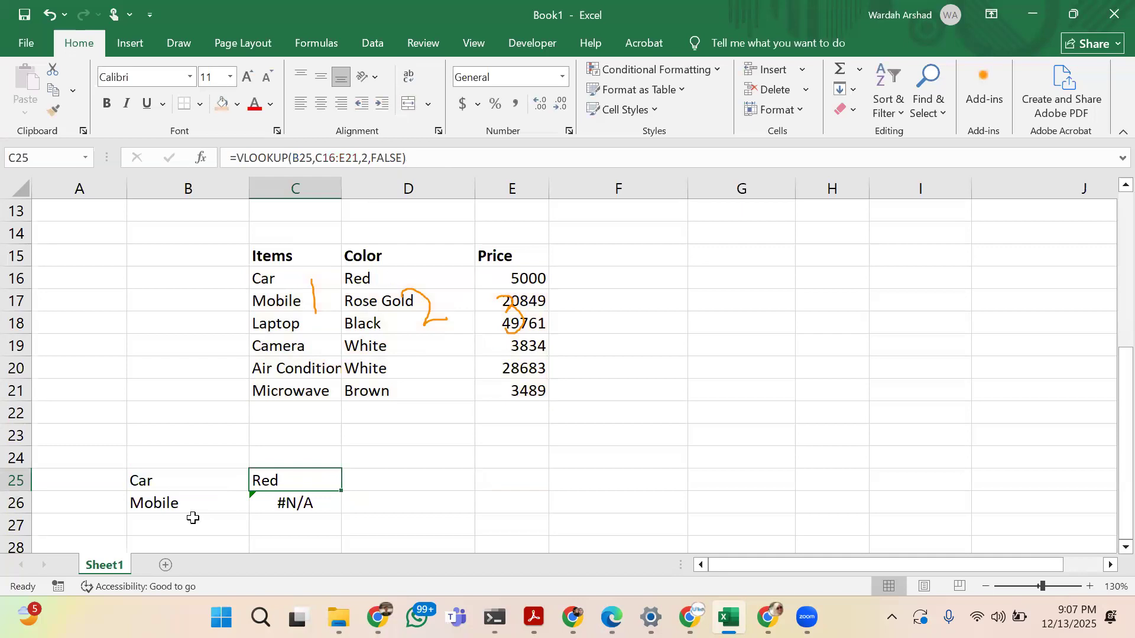
Replace the lookup value in B25 with Air Condition and review the arguments of the C25 VLOOKUP formula
click(187, 474)
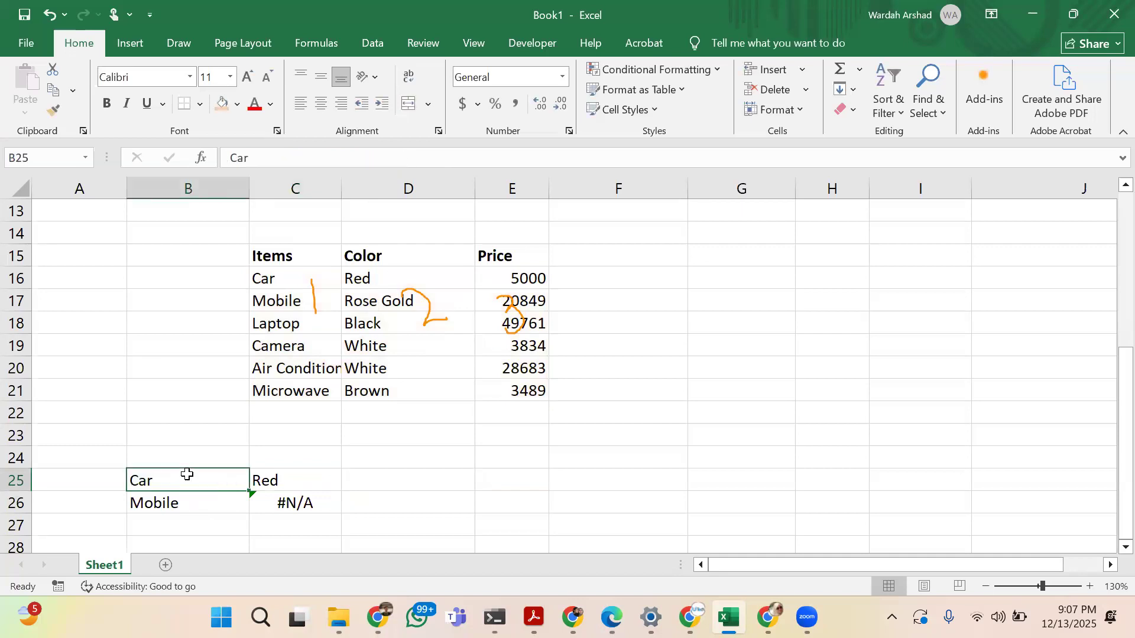
text(Air C)
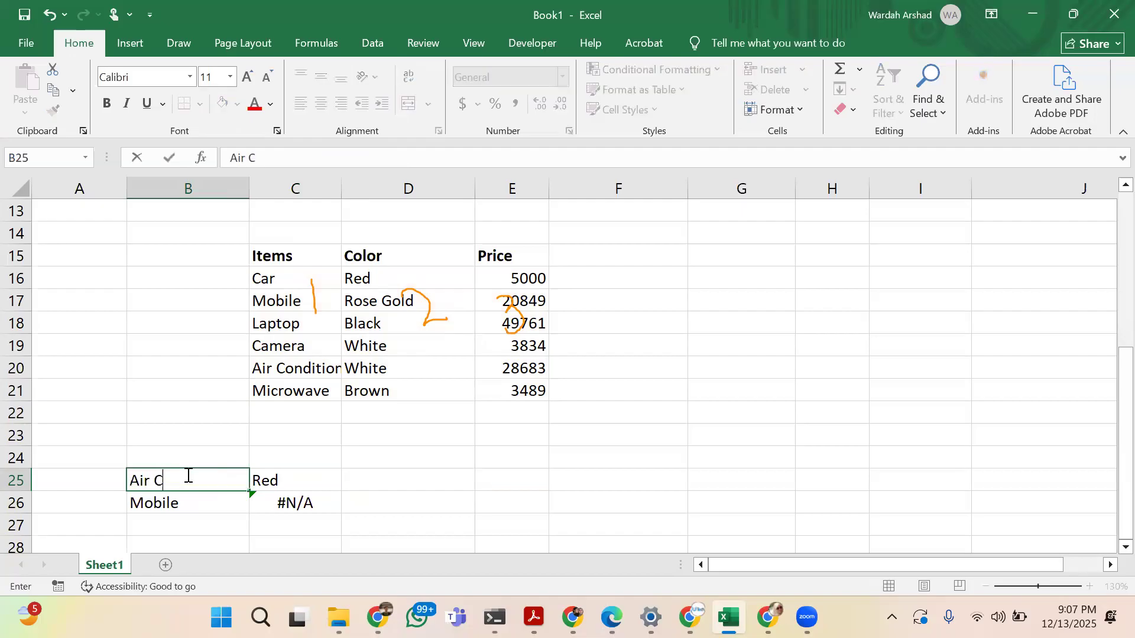
text(ondition)
key(Return)
click(187, 475)
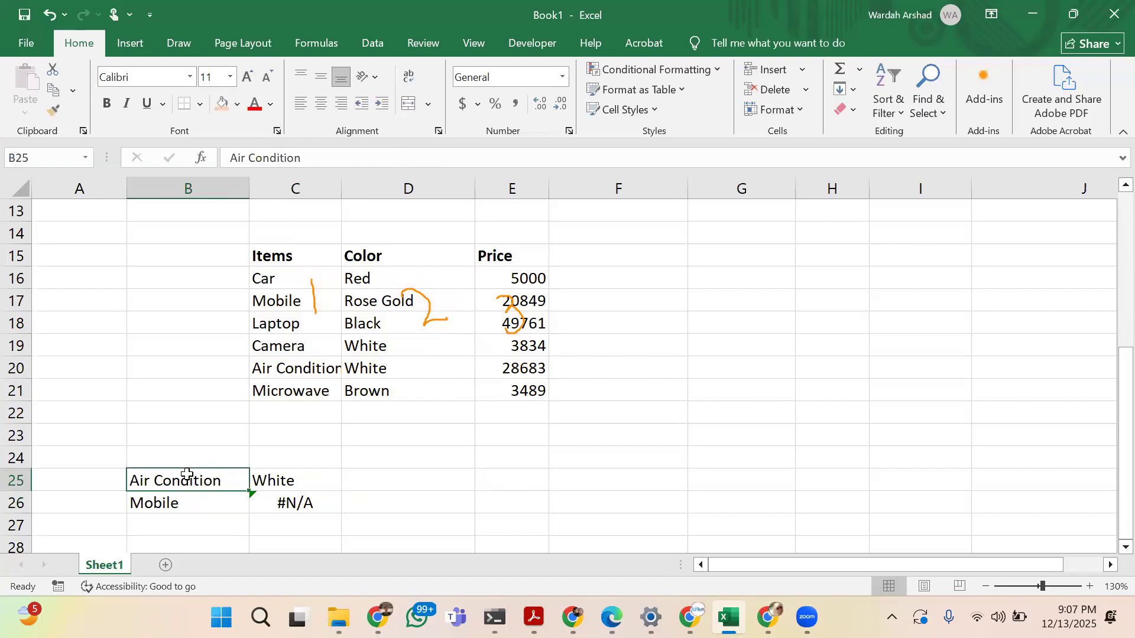
click(312, 475)
click(335, 156)
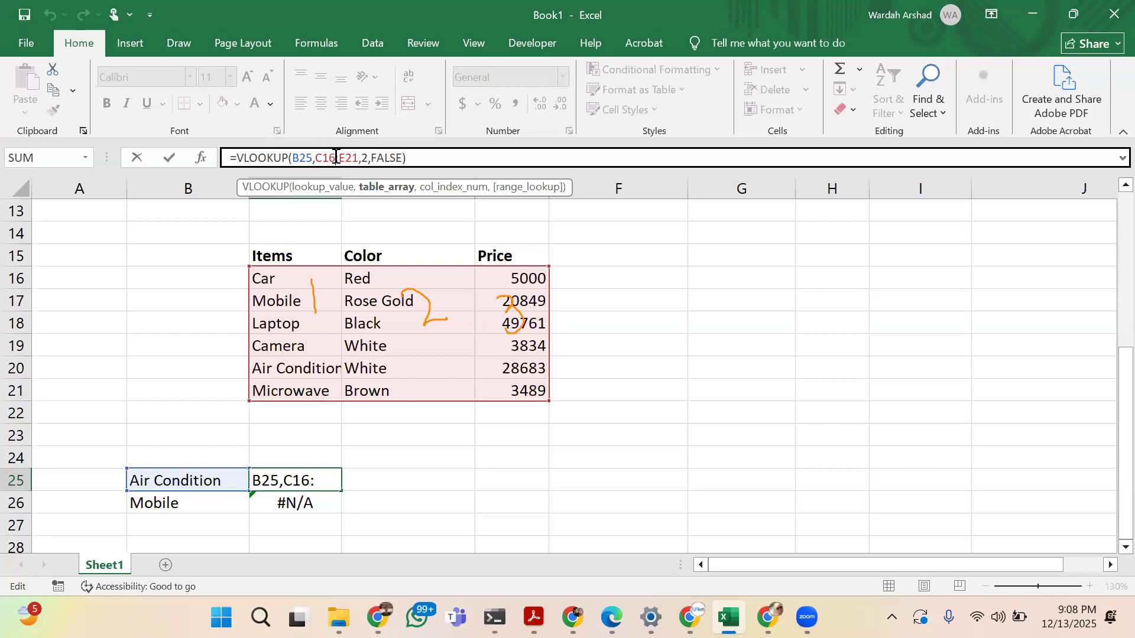
click(740, 255)
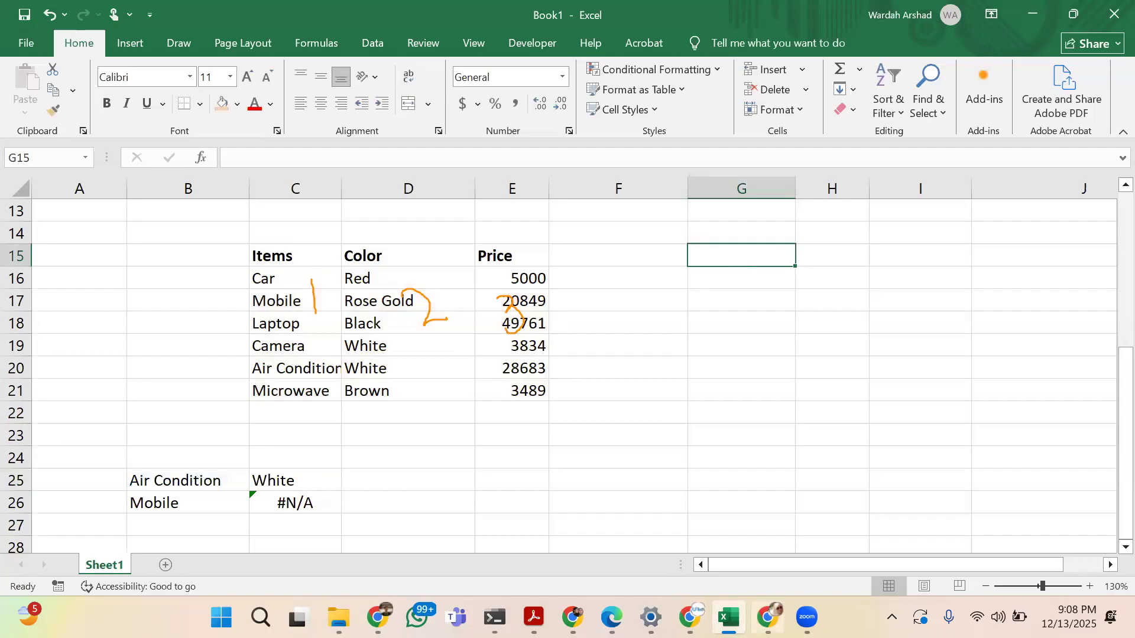
Switch to Chrome, examine the advanced Excel functions and automation topics in the Course Outline Details sheet, and return to Excel
click(767, 617)
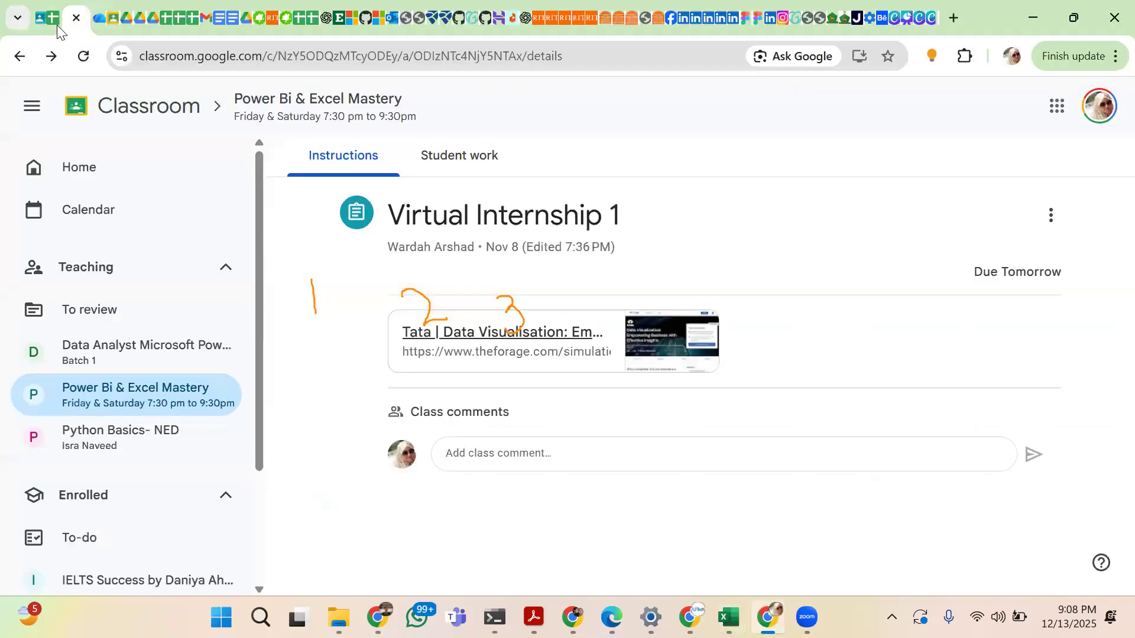
click(179, 25)
scroll(277, 501, down, 5)
scroll(277, 501, down, 7)
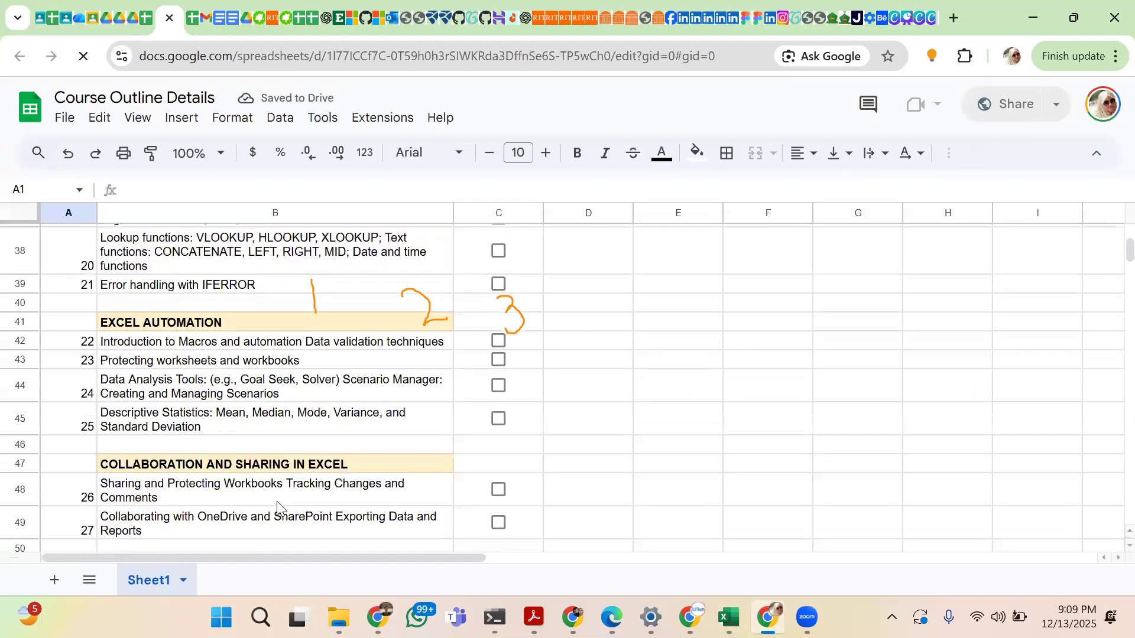
scroll(276, 502, up, 2)
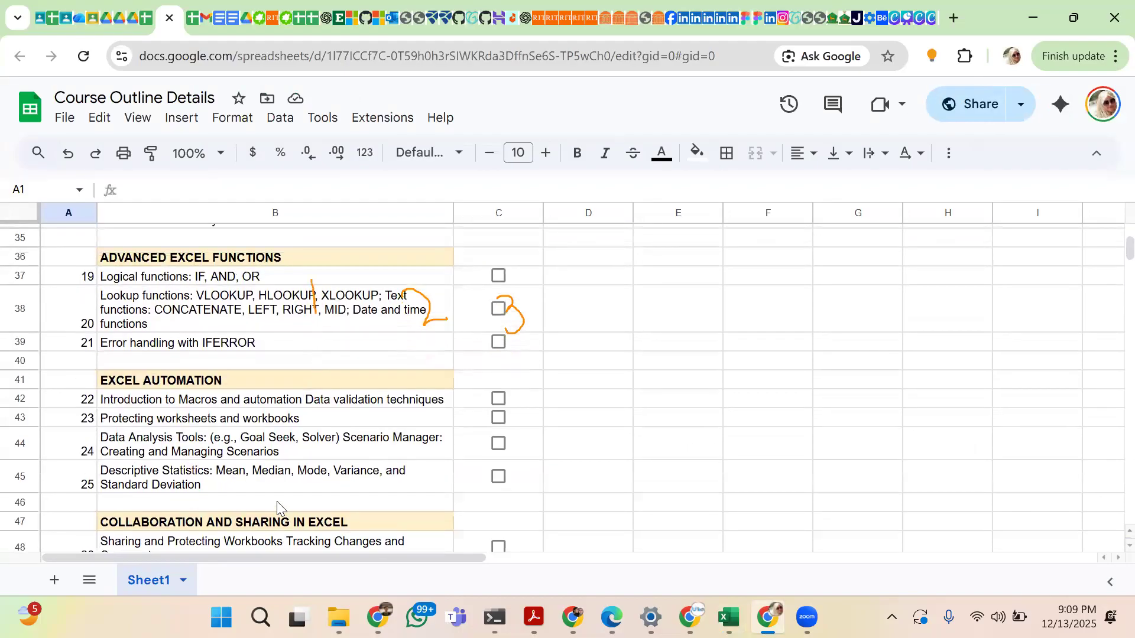
scroll(276, 501, up, 3)
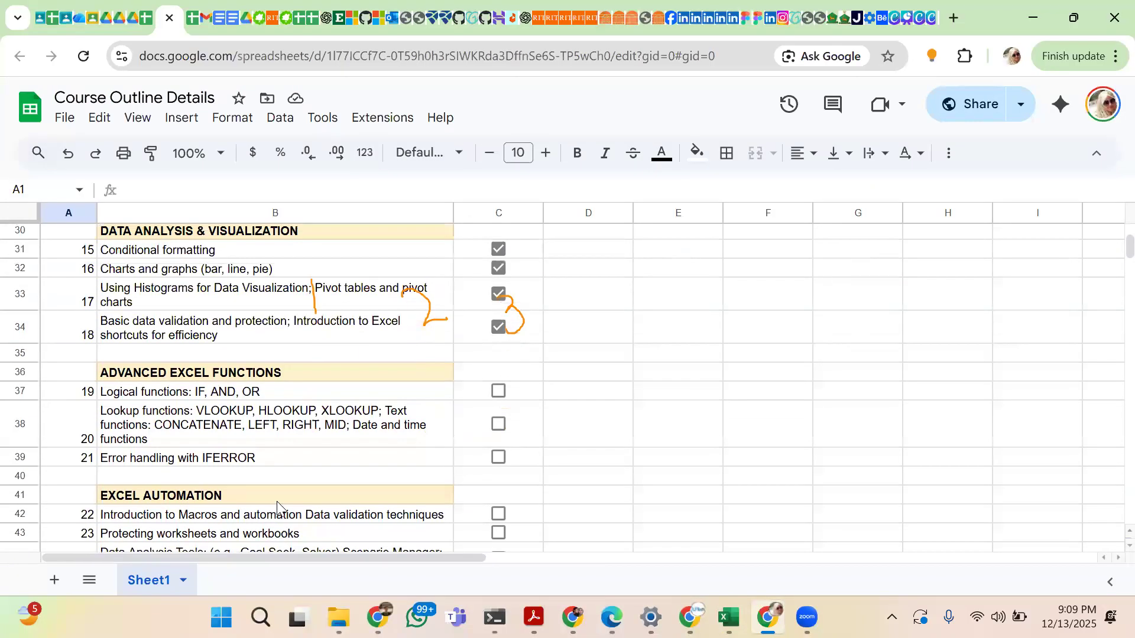
scroll(278, 508, down, 3)
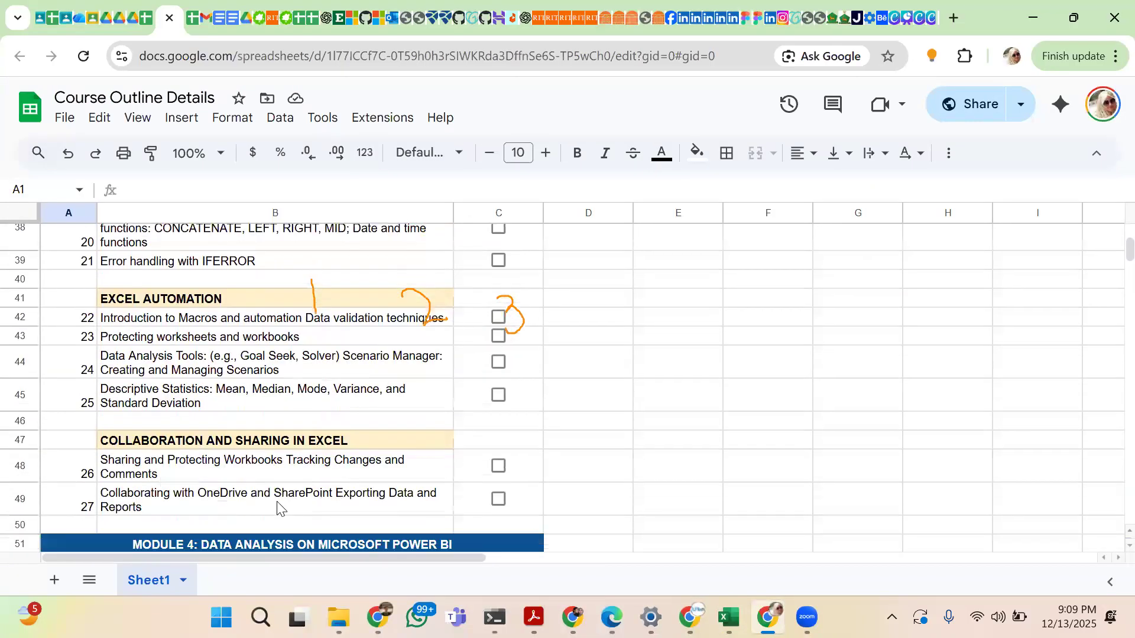
mouse_move(730, 615)
click(728, 549)
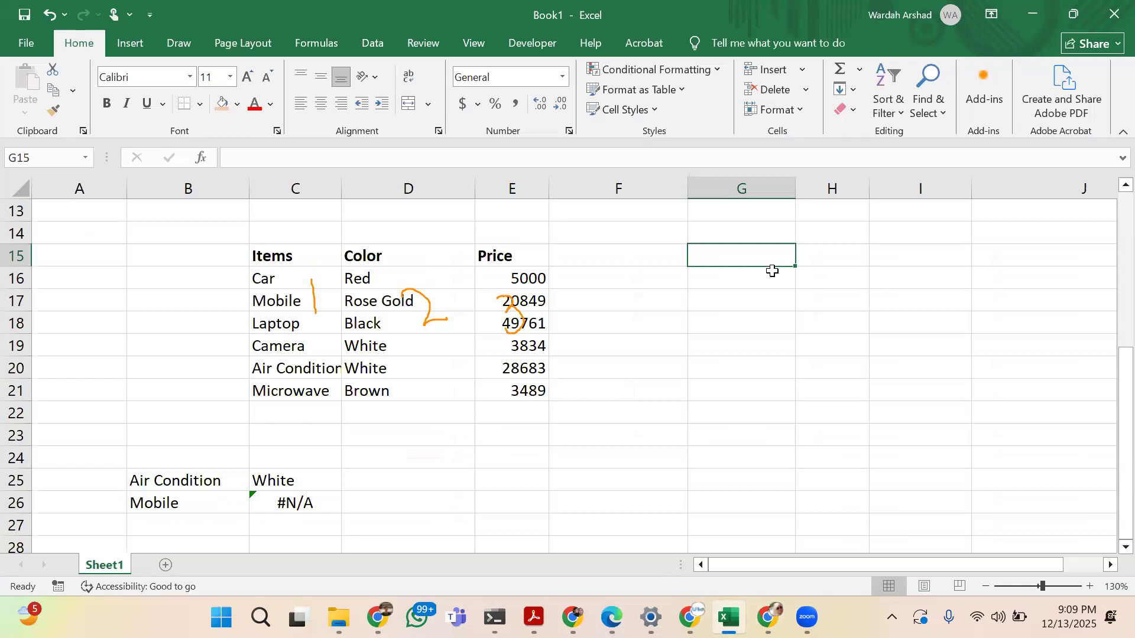
Enter the row labels Product, Units and Price in G15:G17 and make them bold
text(Product)
key(Return)
text(Units)
key(Return)
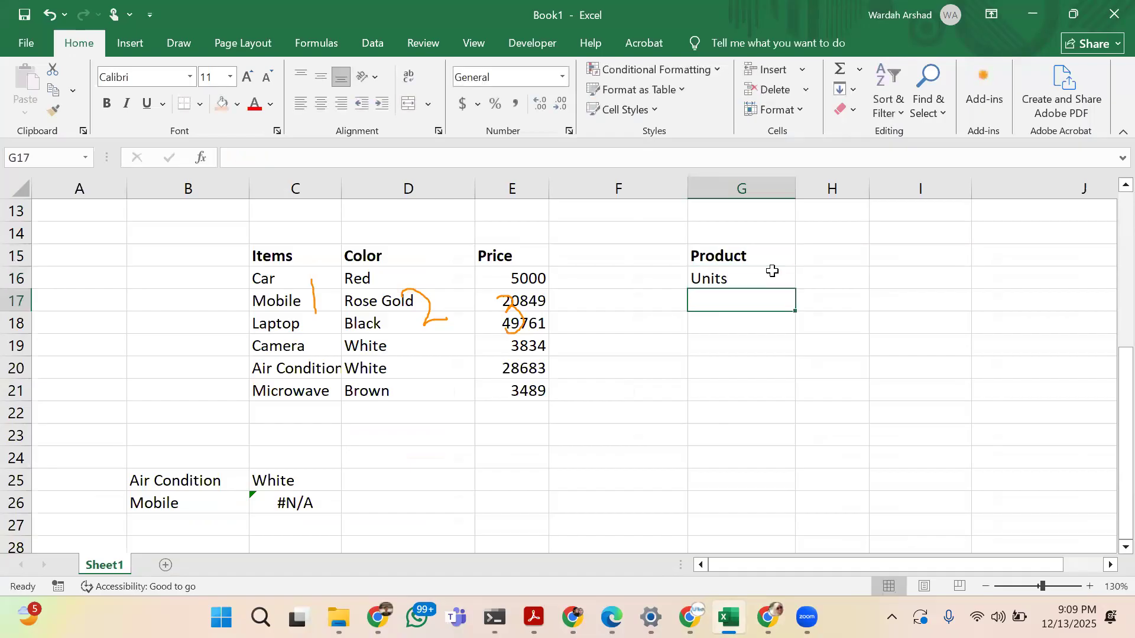
text(Prize)
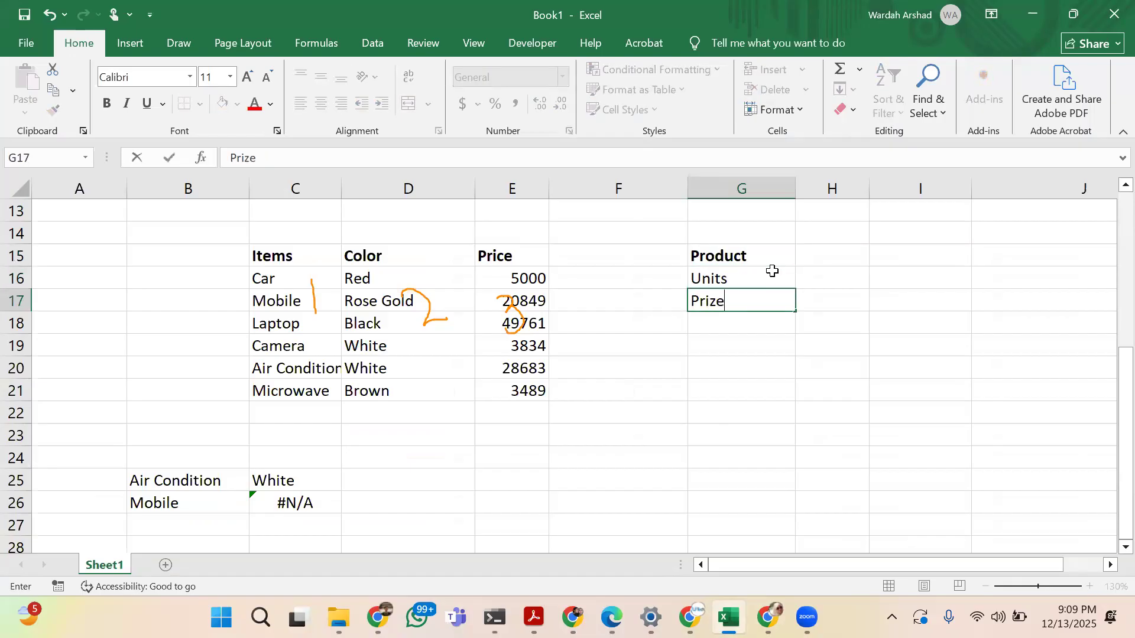
key(BackSpace)
key(BackSpace)
text(ce)
drag(768, 256, 774, 303)
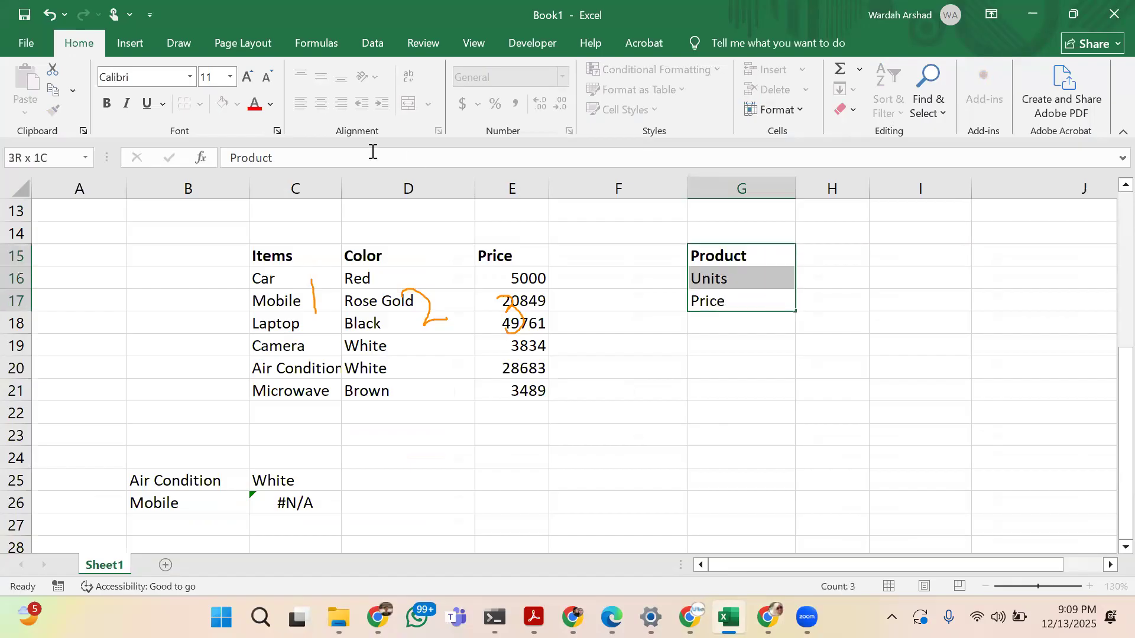
click(108, 104)
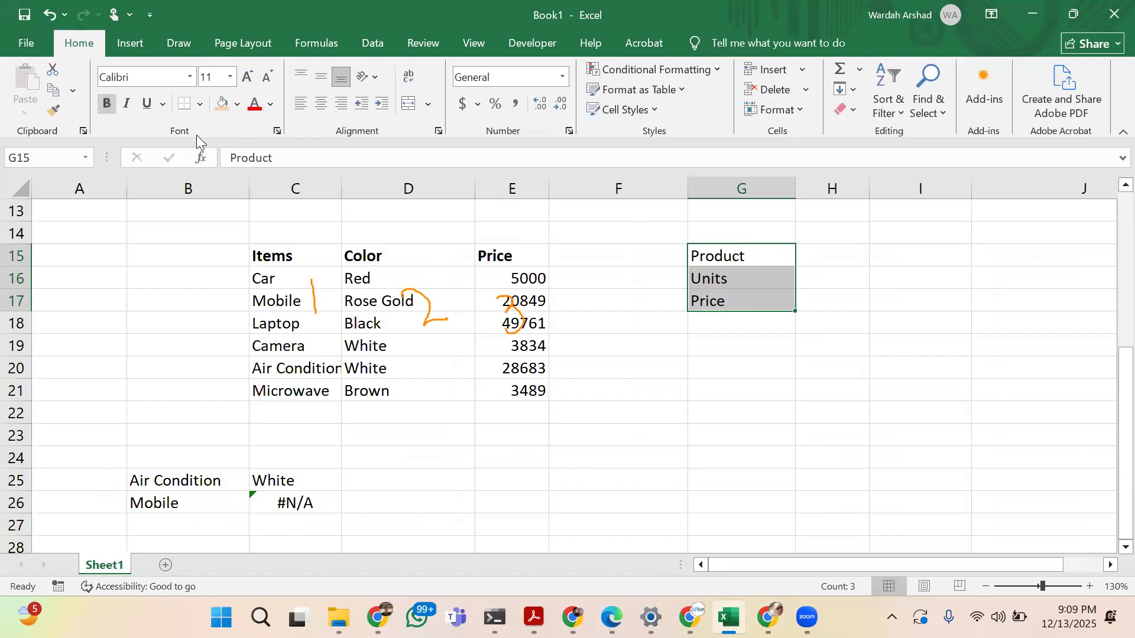
click(106, 104)
Enter the product names Mobile, Camera and Laptop across H15:J15
click(827, 266)
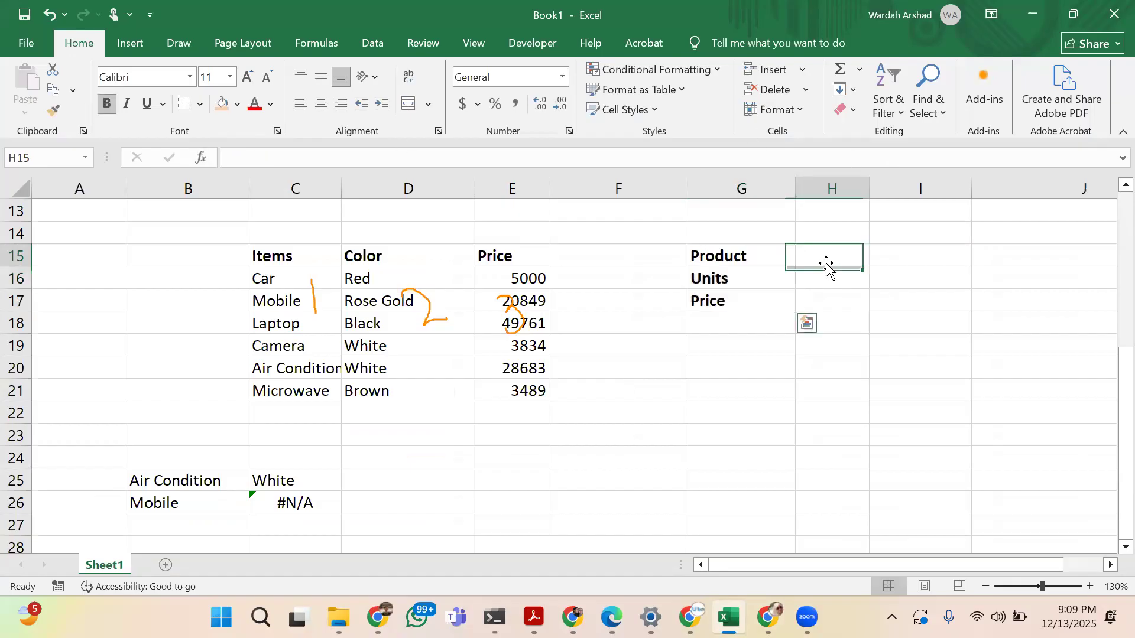
text(Mobil)
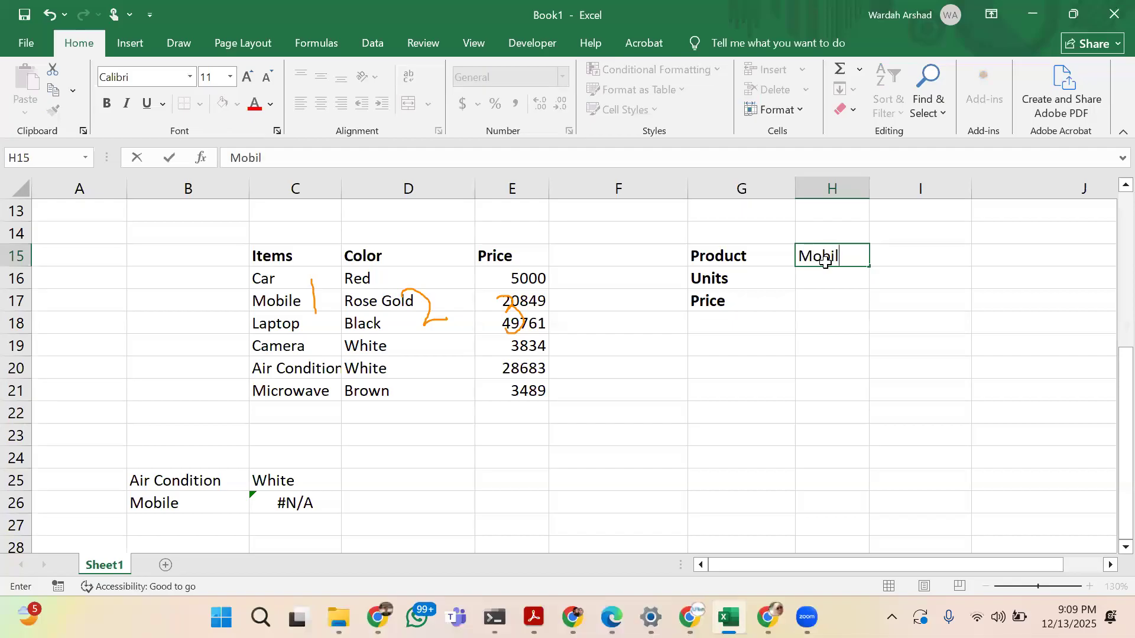
text(e)
key(Tab)
text(Camera)
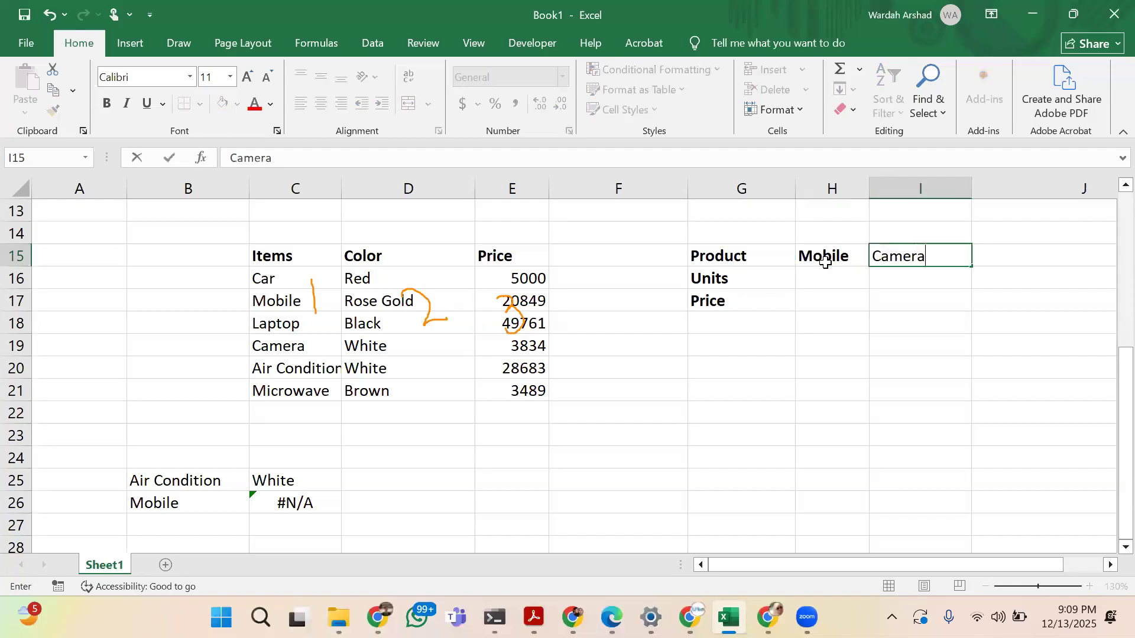
key(Tab)
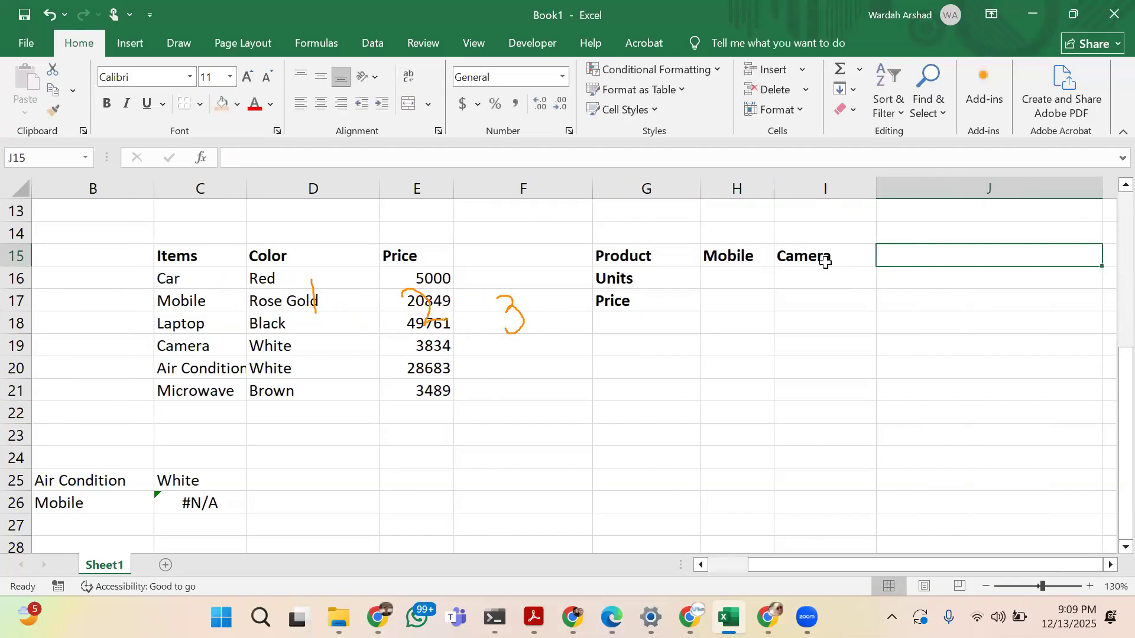
text(Laptop)
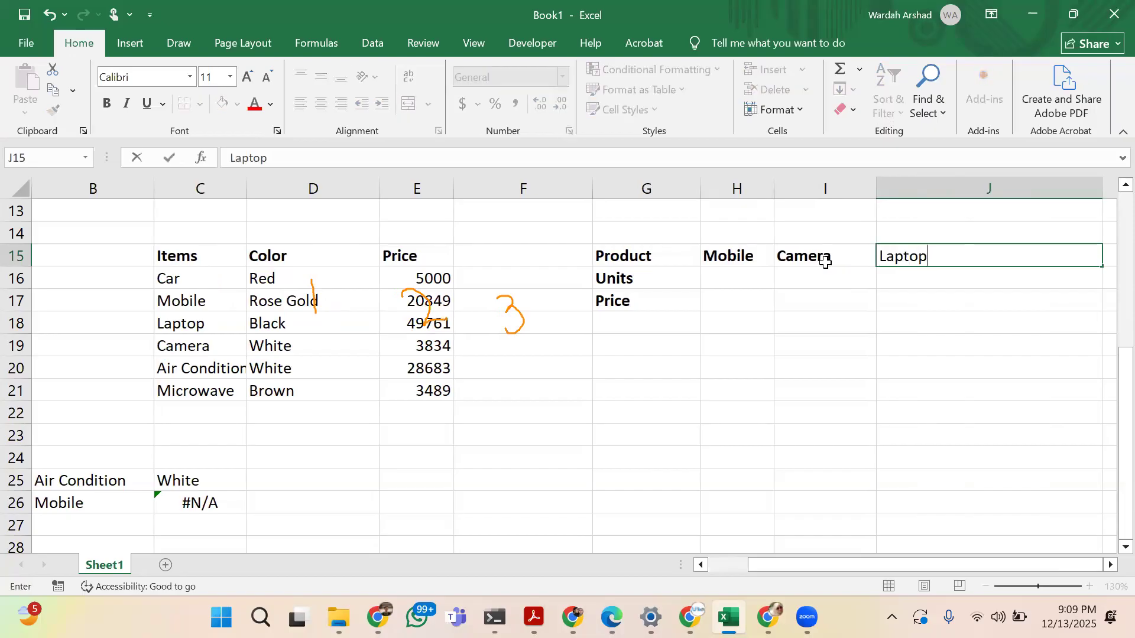
key(Return)
Remove the bold formatting from the product names in H15:J15
key(Up)
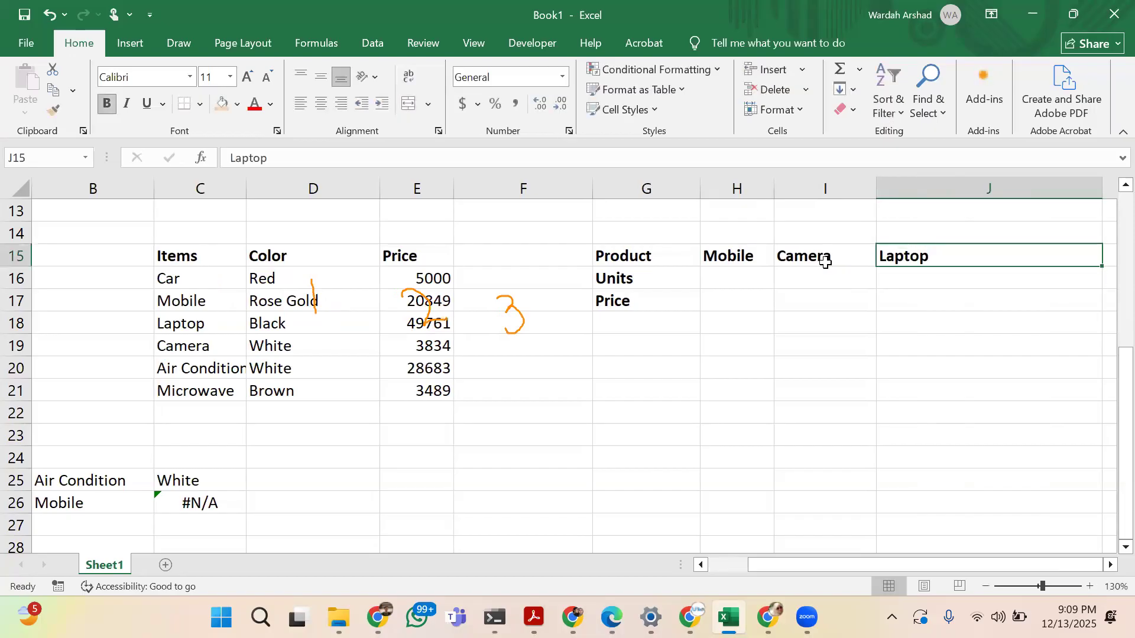
key(Left)
key(Left)
shift+click(908, 264)
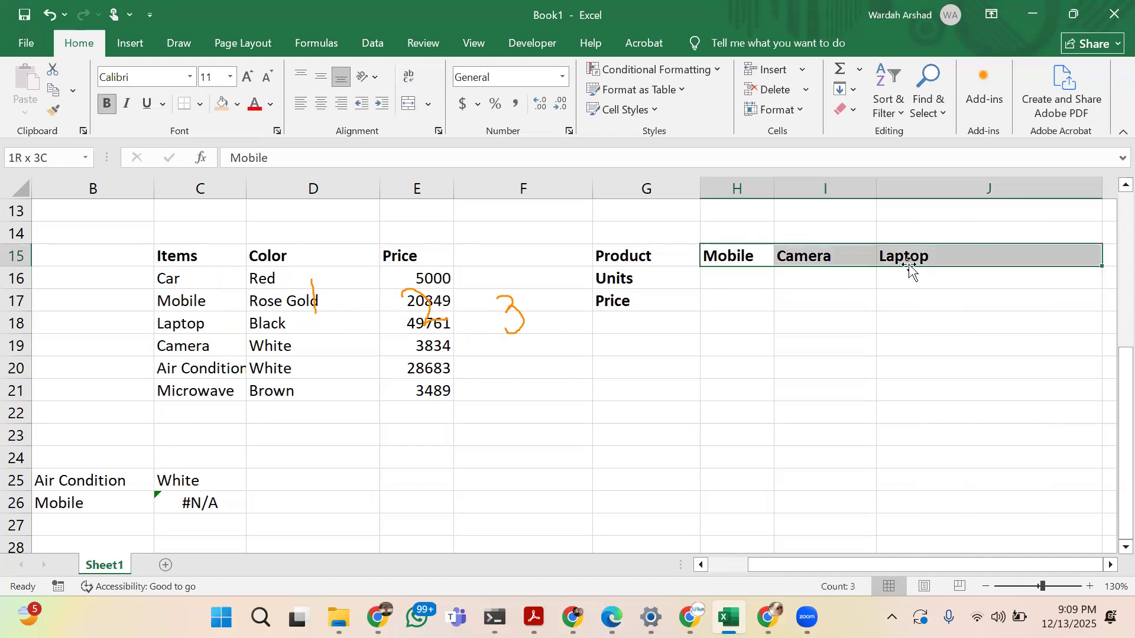
click(108, 105)
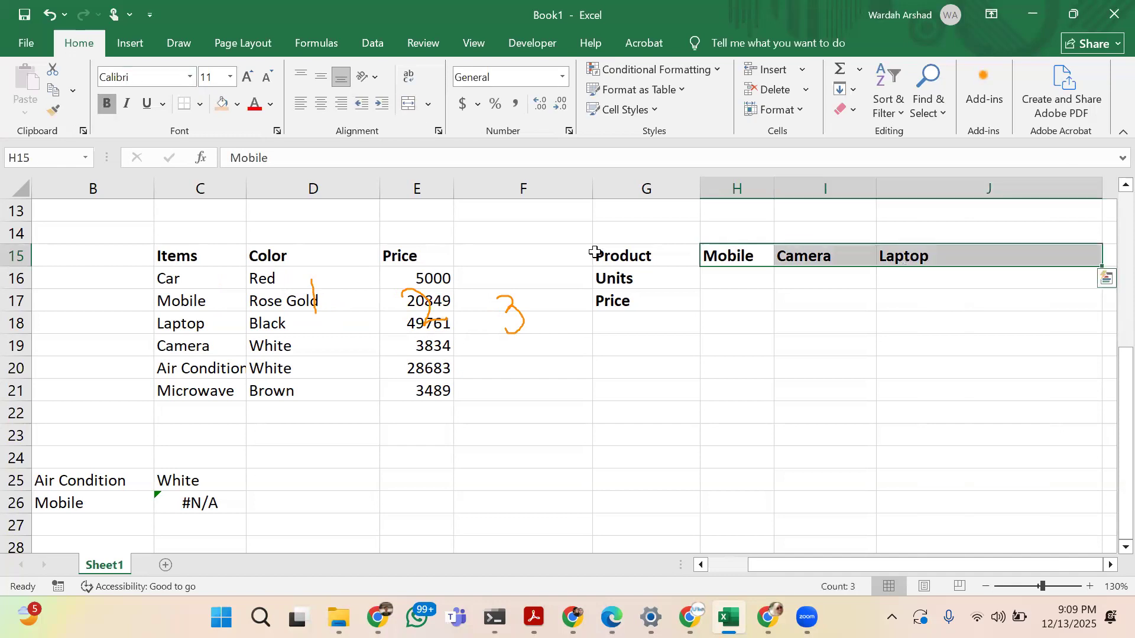
Fill the Units row with 4 for Mobile, 2 for Camera and 10 for Laptop
click(753, 283)
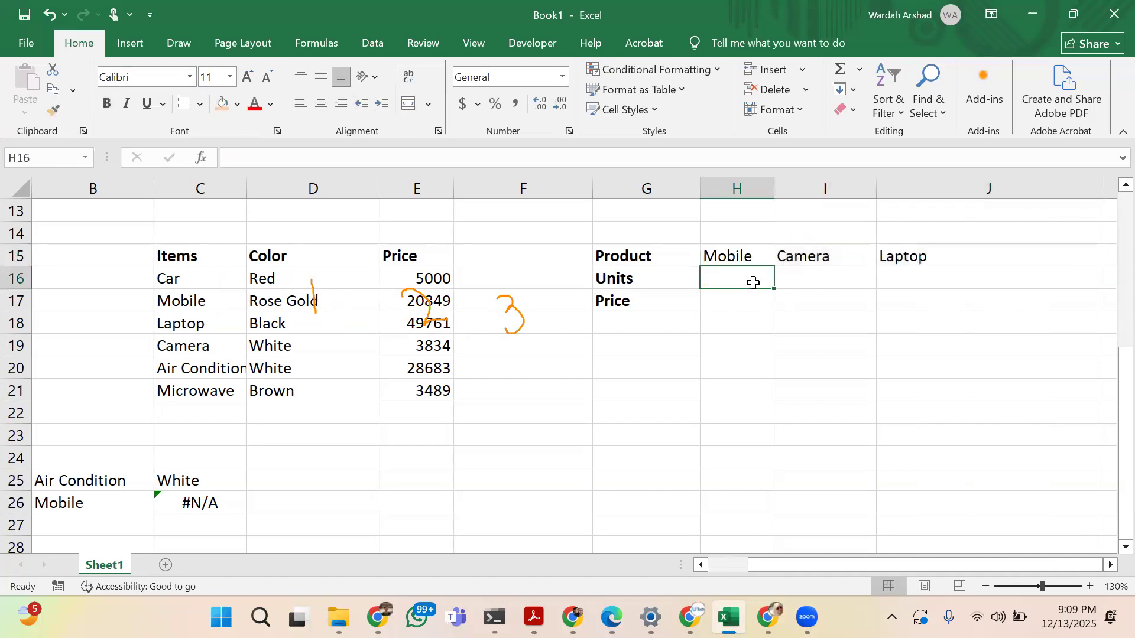
text(4)
key(Tab)
text(2)
key(Tab)
text(10)
key(Return)
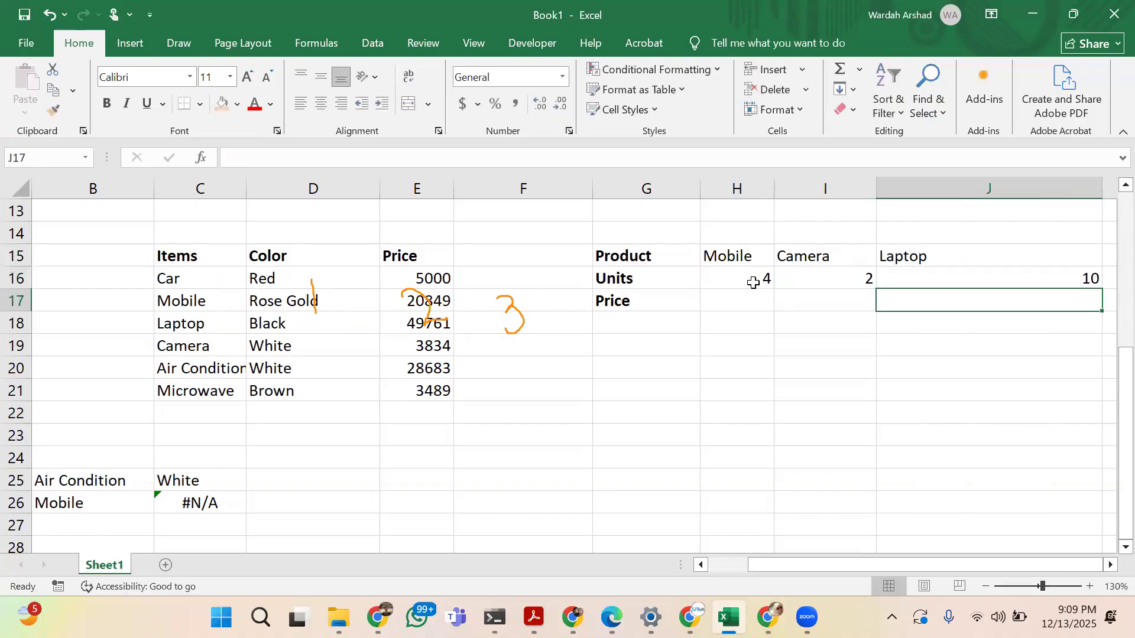
Fill the Price row with 41890 for Mobile, 271648 for Camera and 28694882 for Laptop, and narrow column J
text(41890)
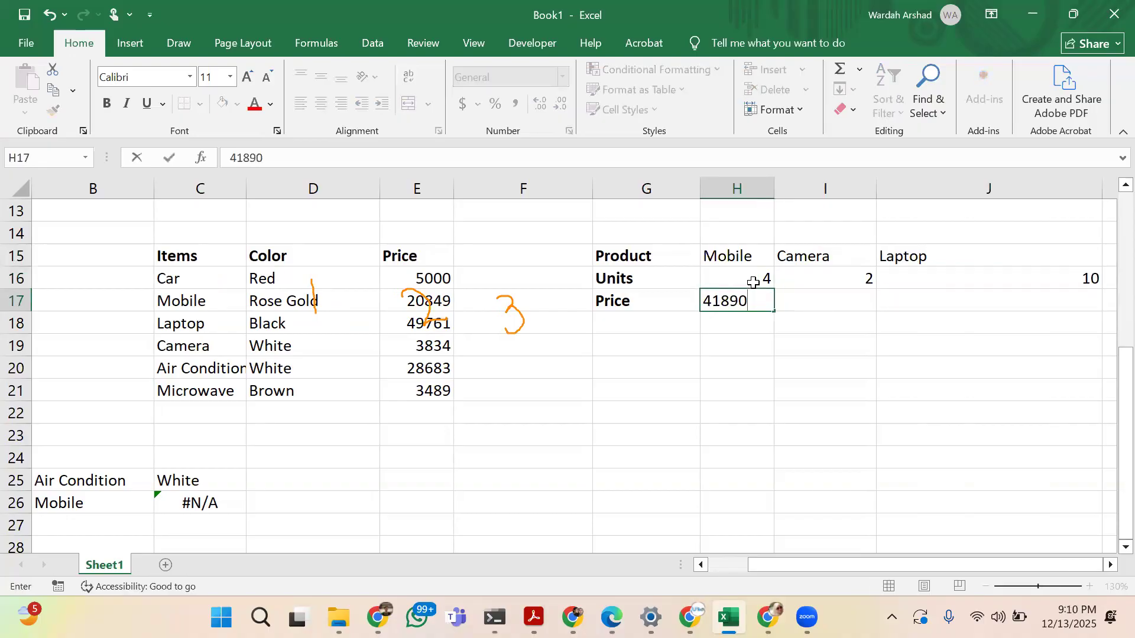
key(Tab)
text(2716438)
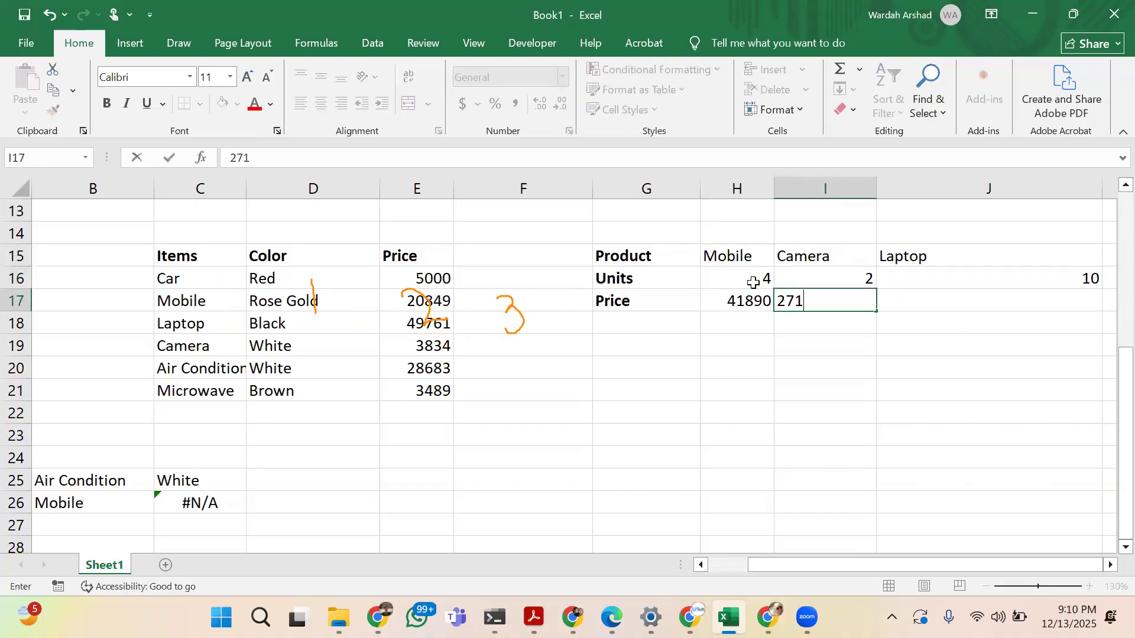
key(BackSpace)
key(Tab)
text(2)
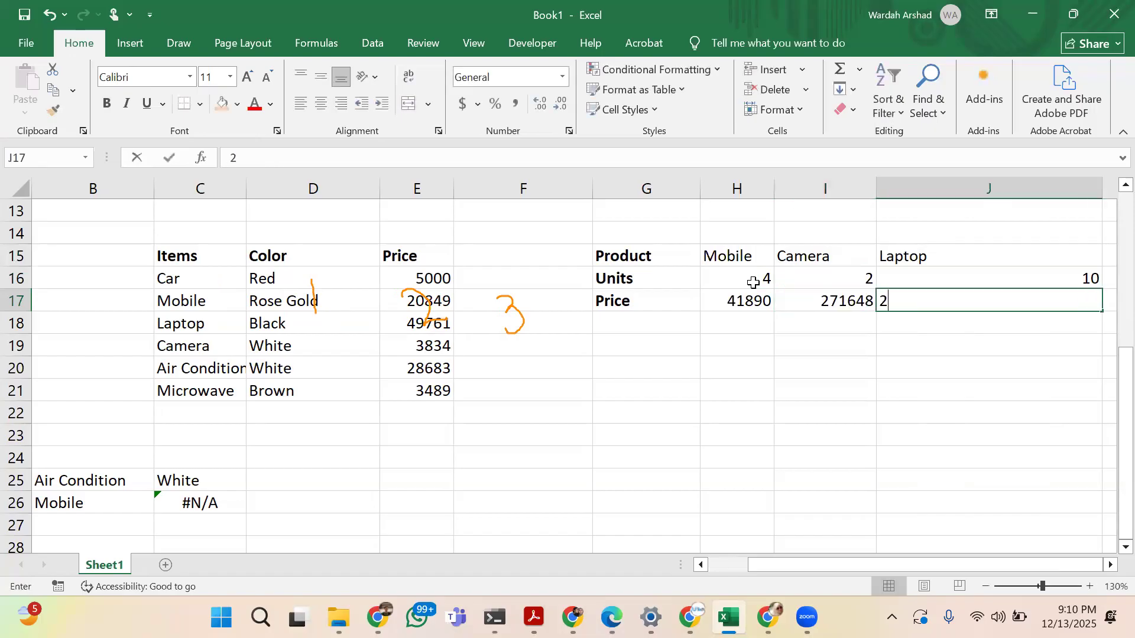
text(86948)
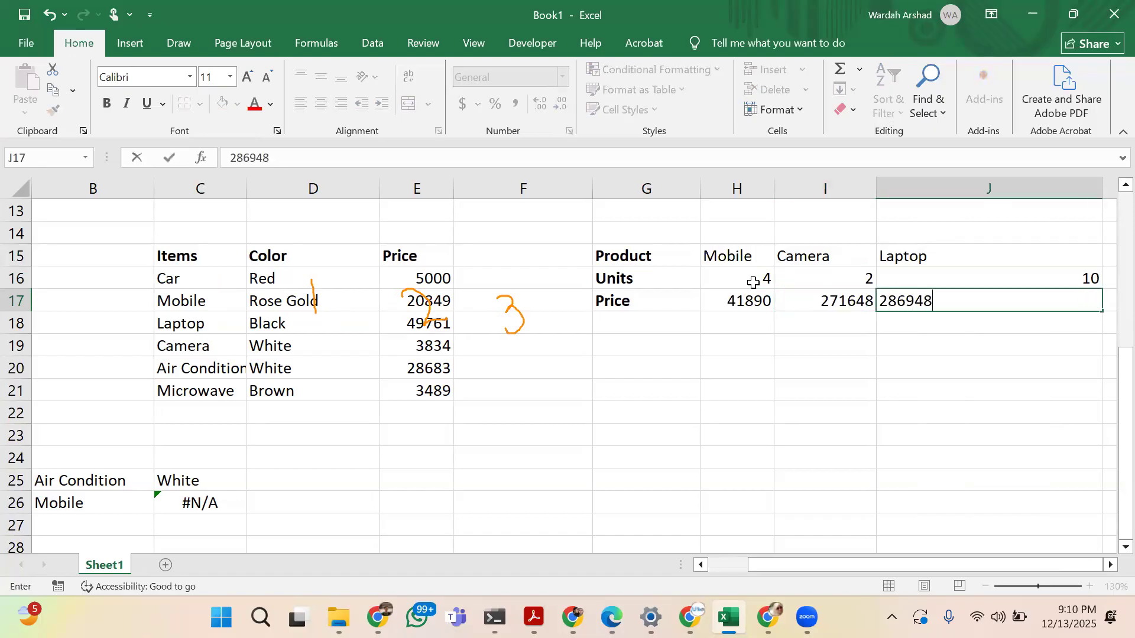
text(82)
key(Return)
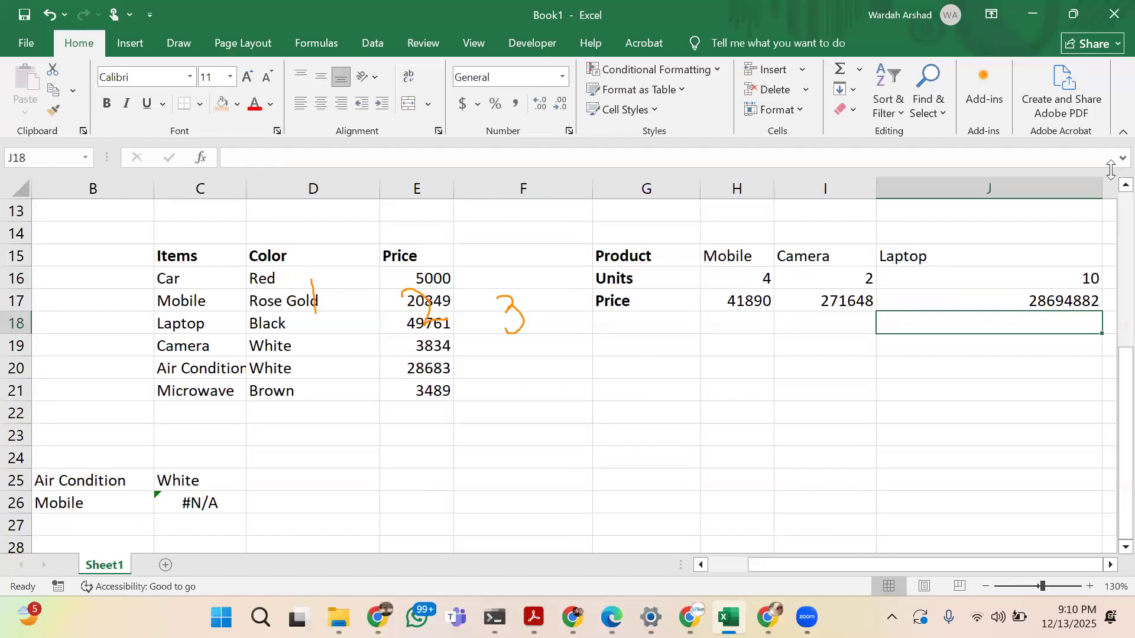
drag(1100, 185, 974, 183)
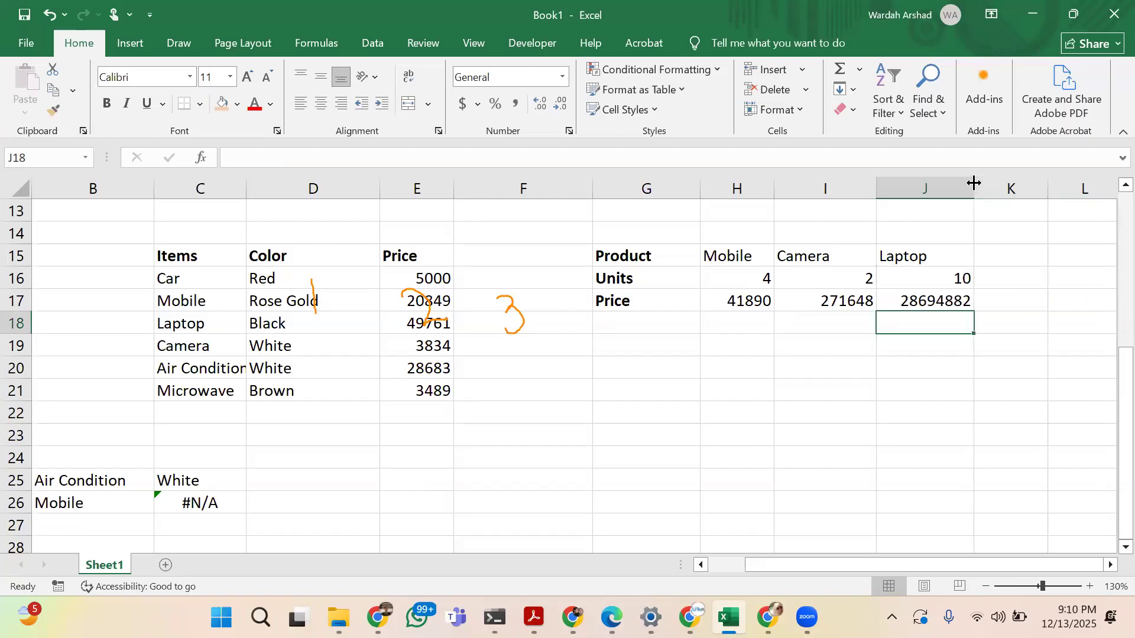
Replace the HLOOKUP arguments in C26 with B26 as the lookup value and H15:J17 as the table array
scroll(279, 477, left, 1)
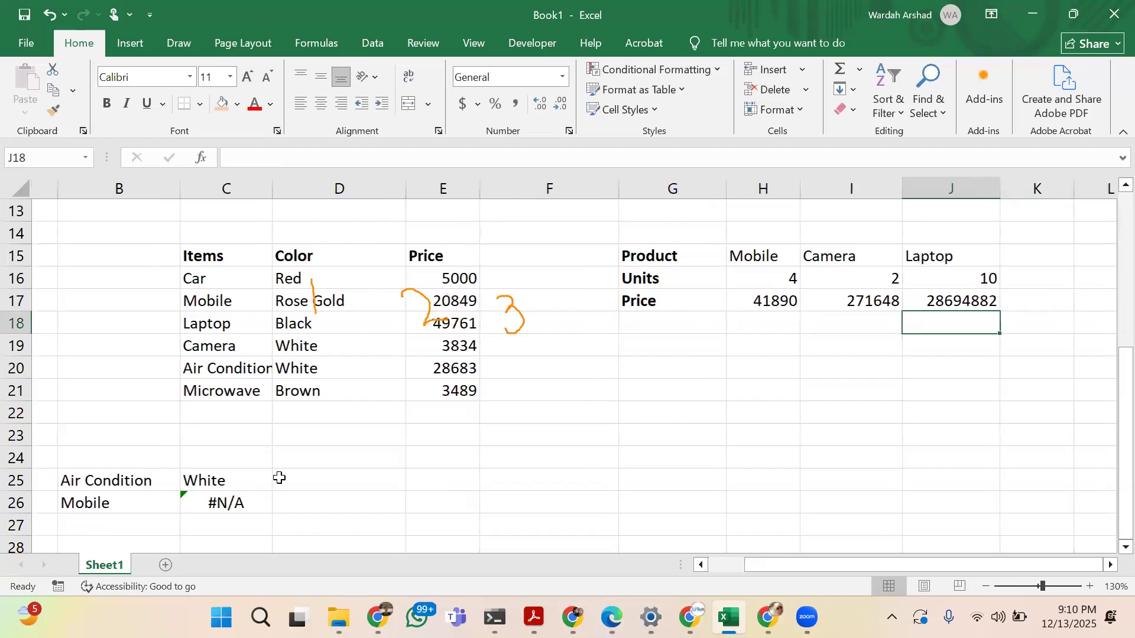
scroll(276, 476, left, 3)
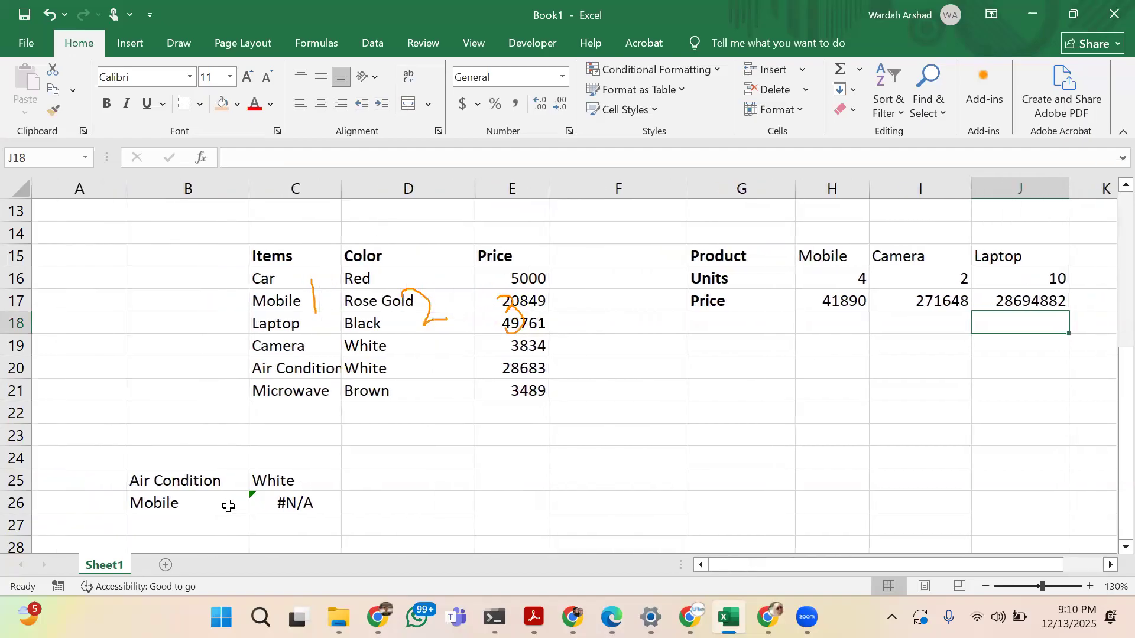
click(230, 508)
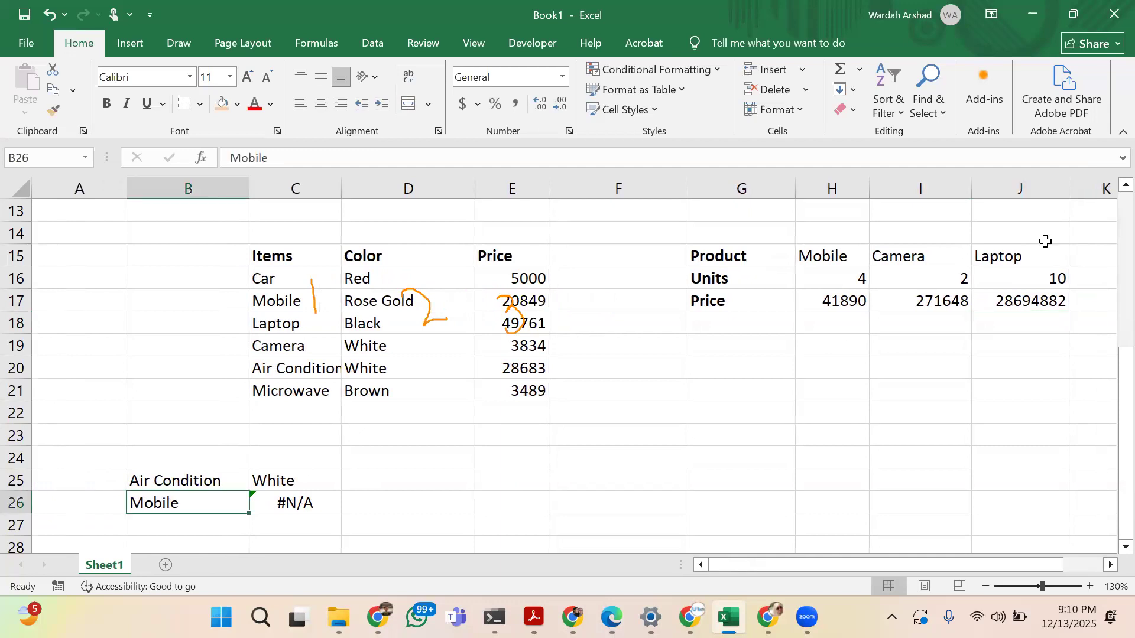
click(305, 502)
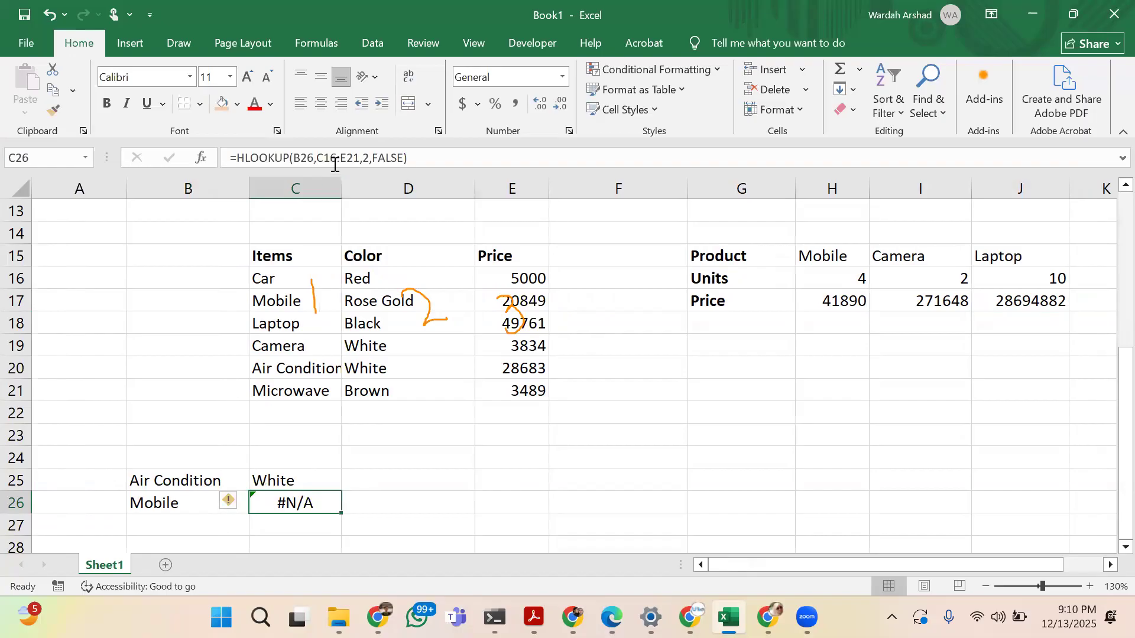
drag(405, 160, 292, 158)
key(BackSpace)
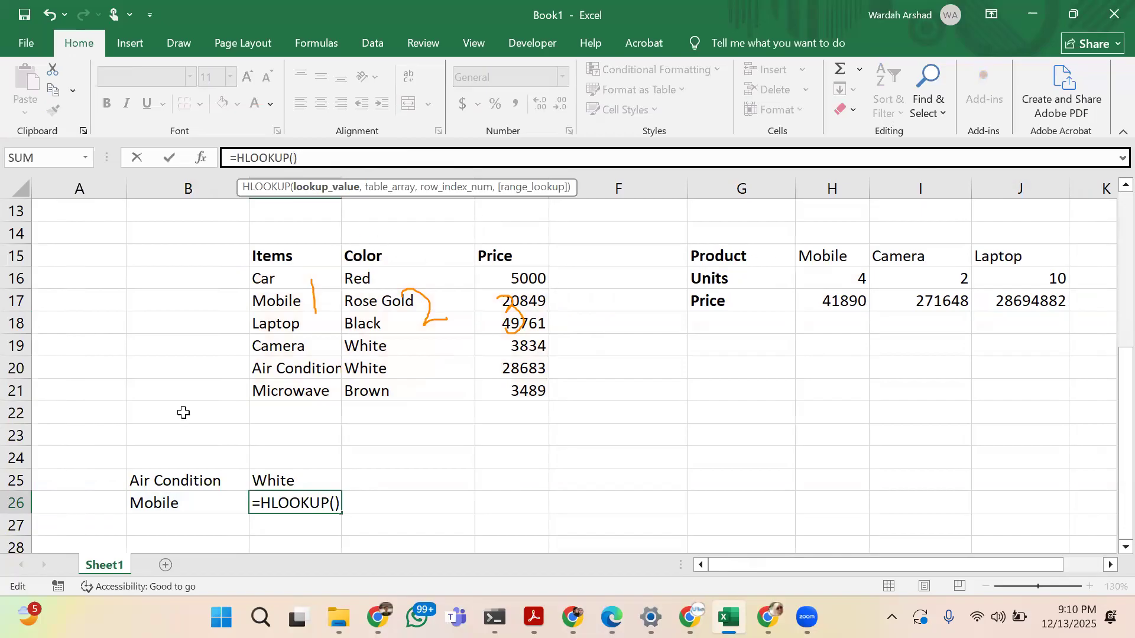
click(175, 501)
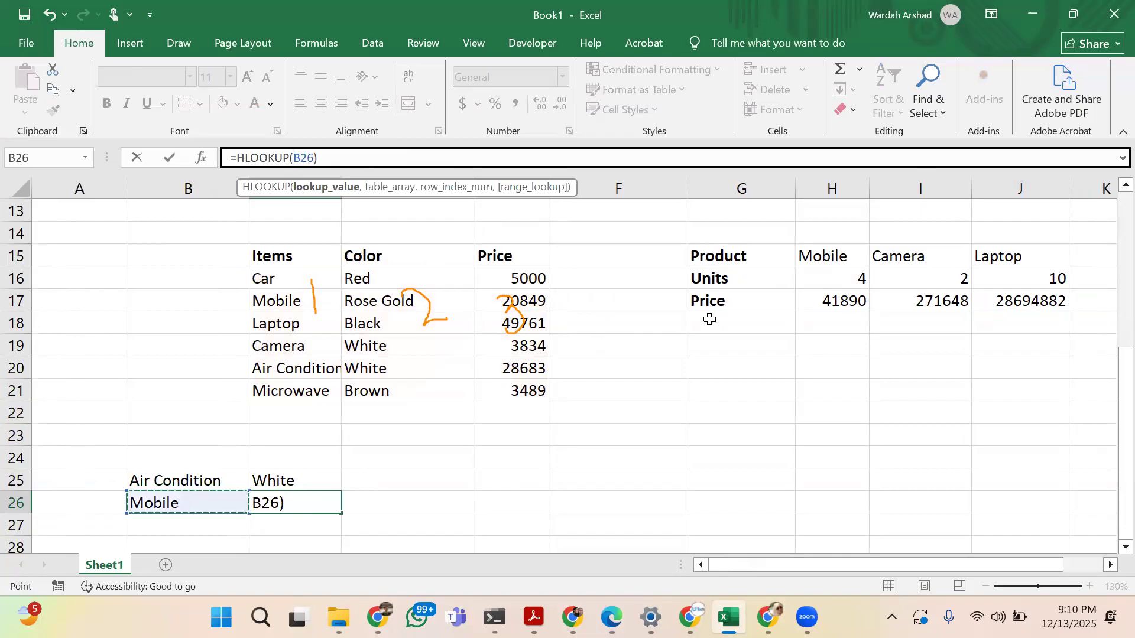
text(,)
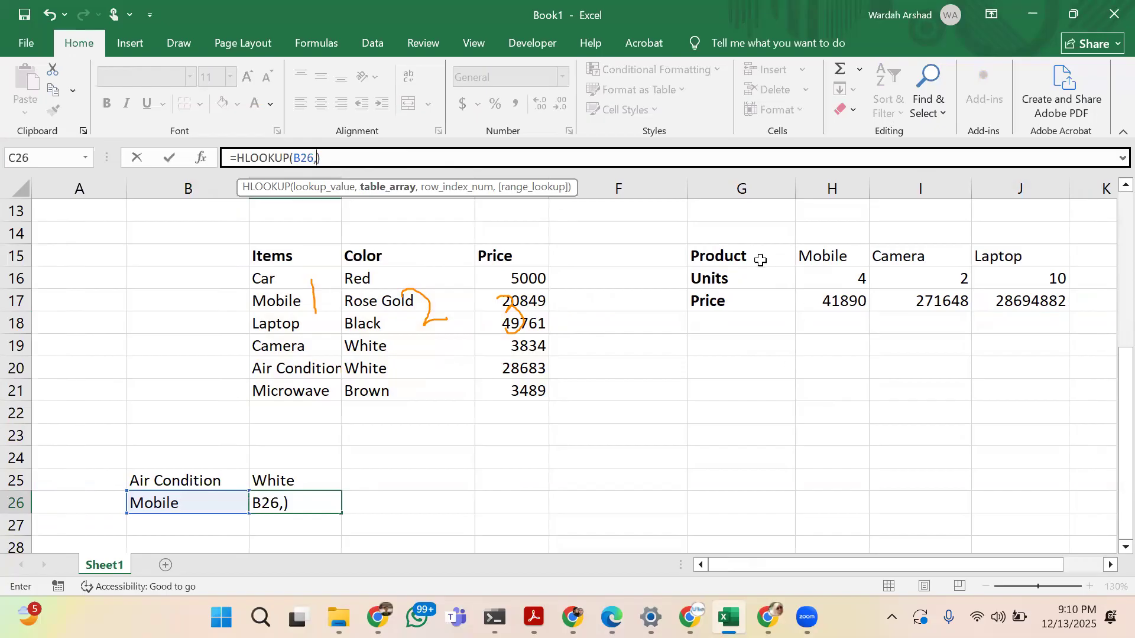
drag(821, 256, 1004, 301)
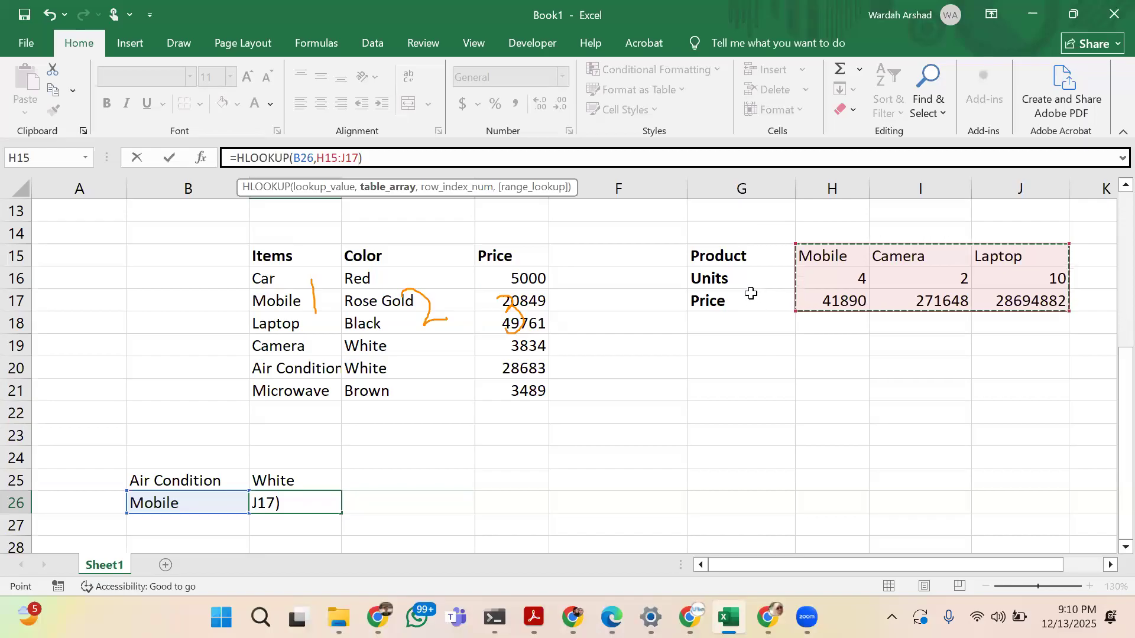
Complete the HLOOKUP formula in C26 with row index 2 and FALSE for an exact match, and check it against Mobile's units
text(,)
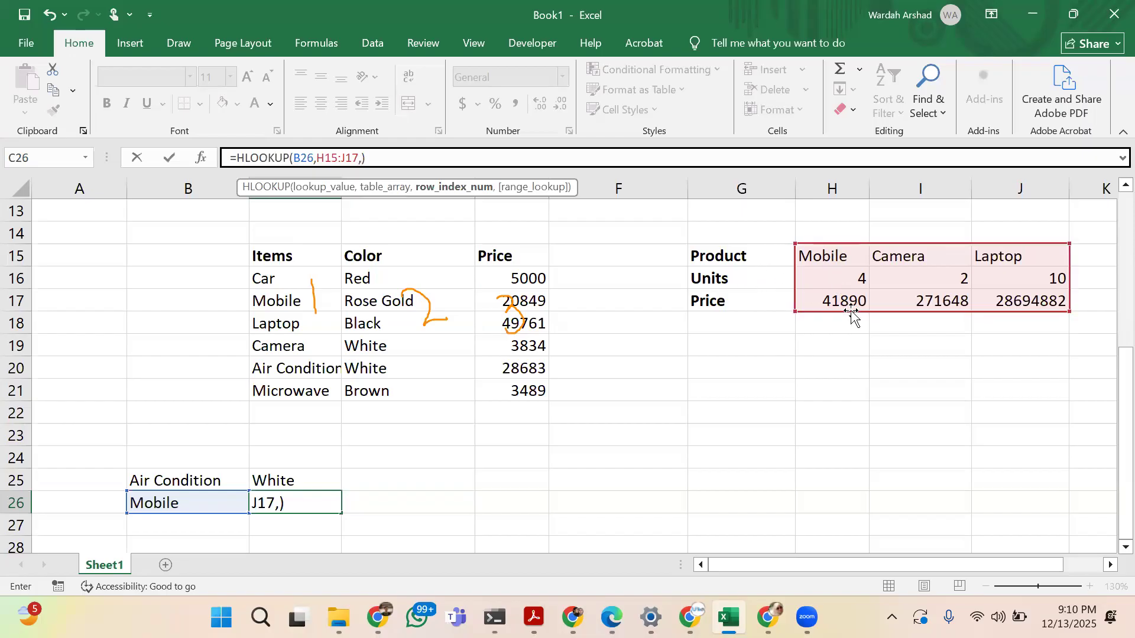
text(2)
text(,FAL)
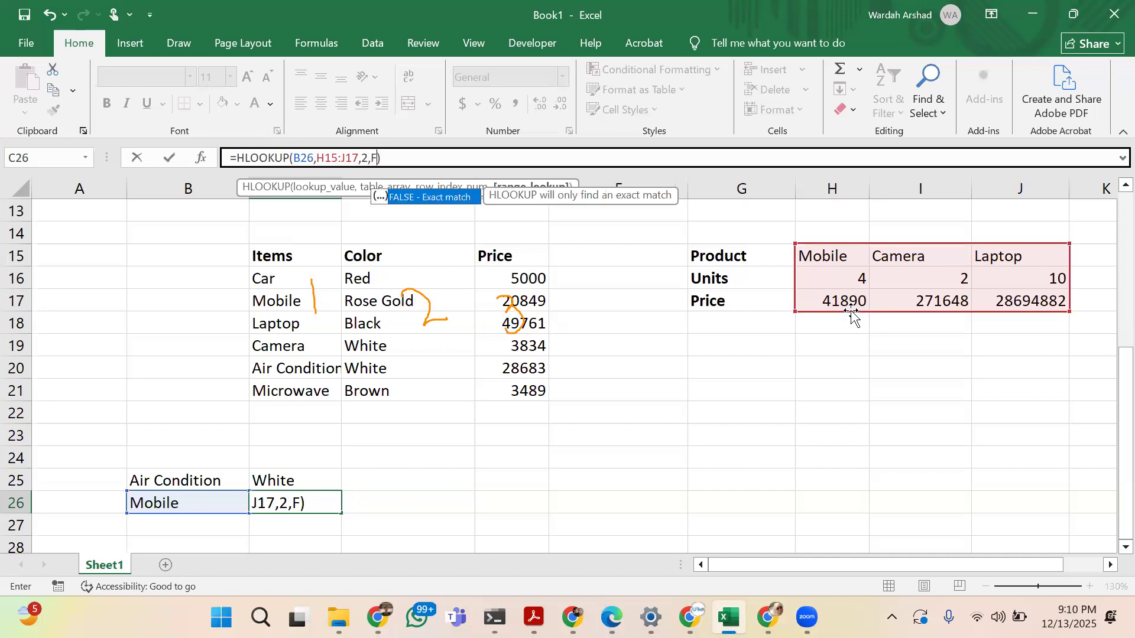
text(SE)))
key(BackSpace)
key(Return)
key(Up)
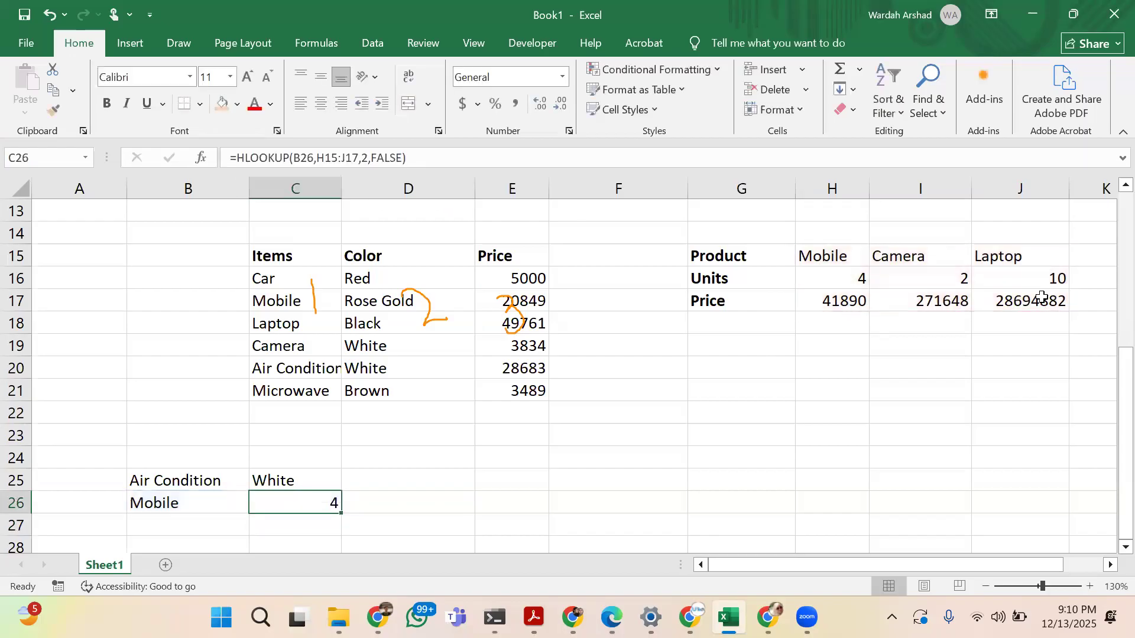
click(839, 278)
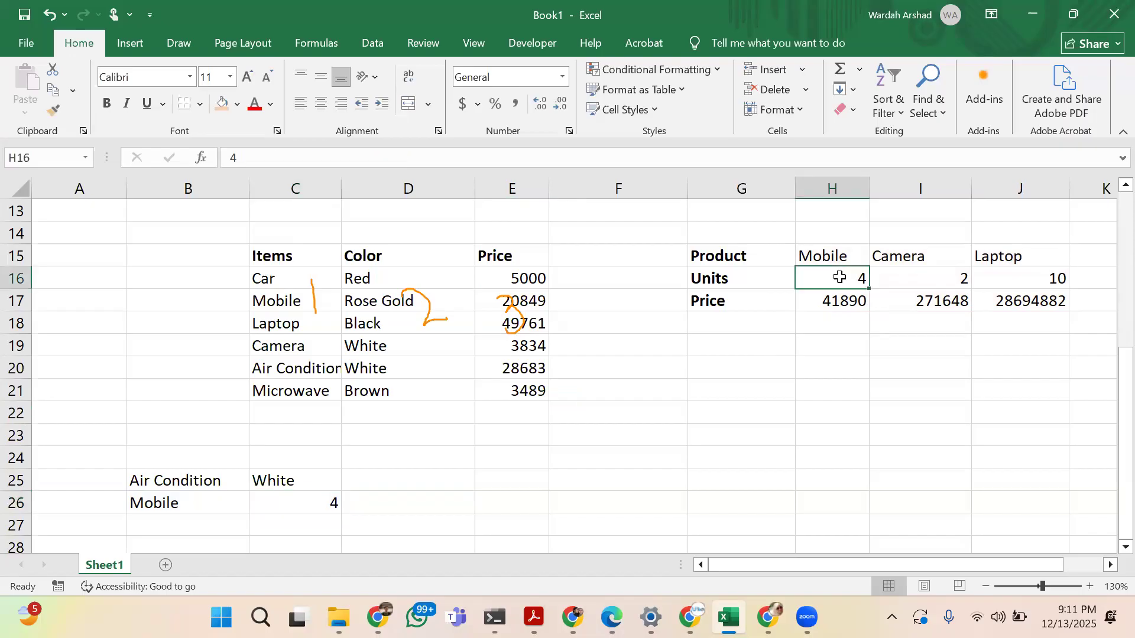
Change the HLOOKUP lookup value in B26 to Laptop
click(227, 501)
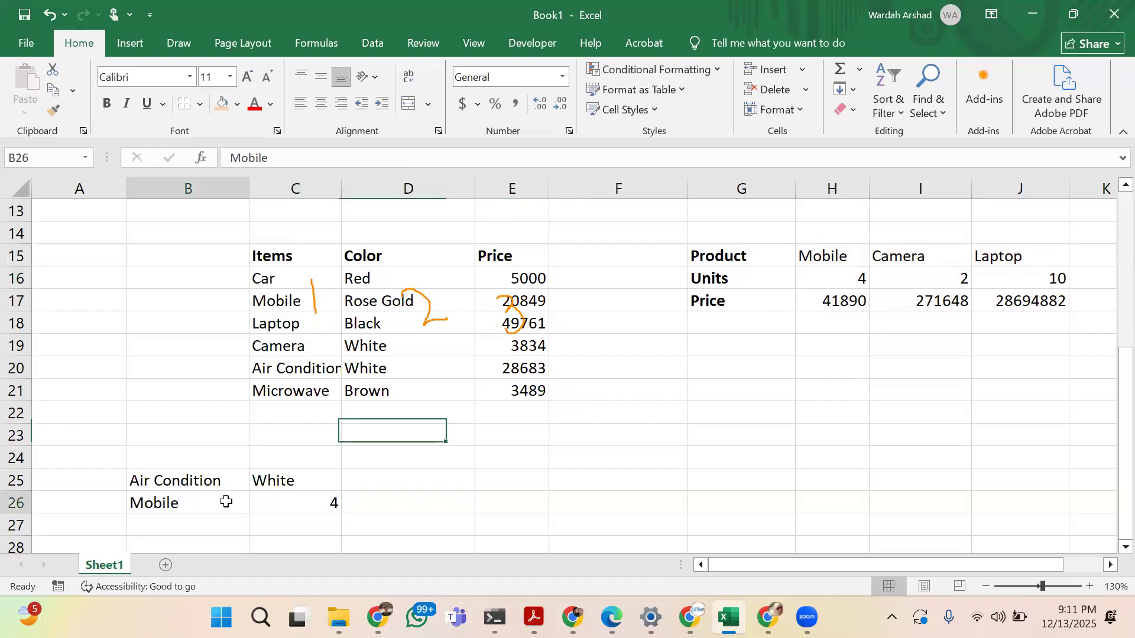
text(Laptop)
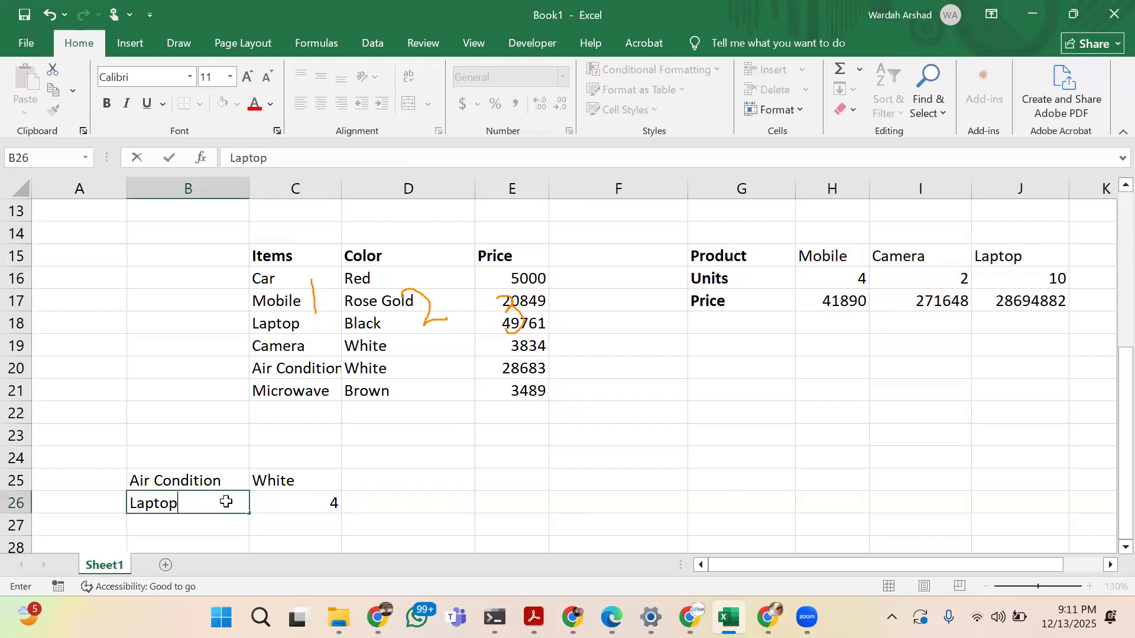
key(Return)
click(226, 502)
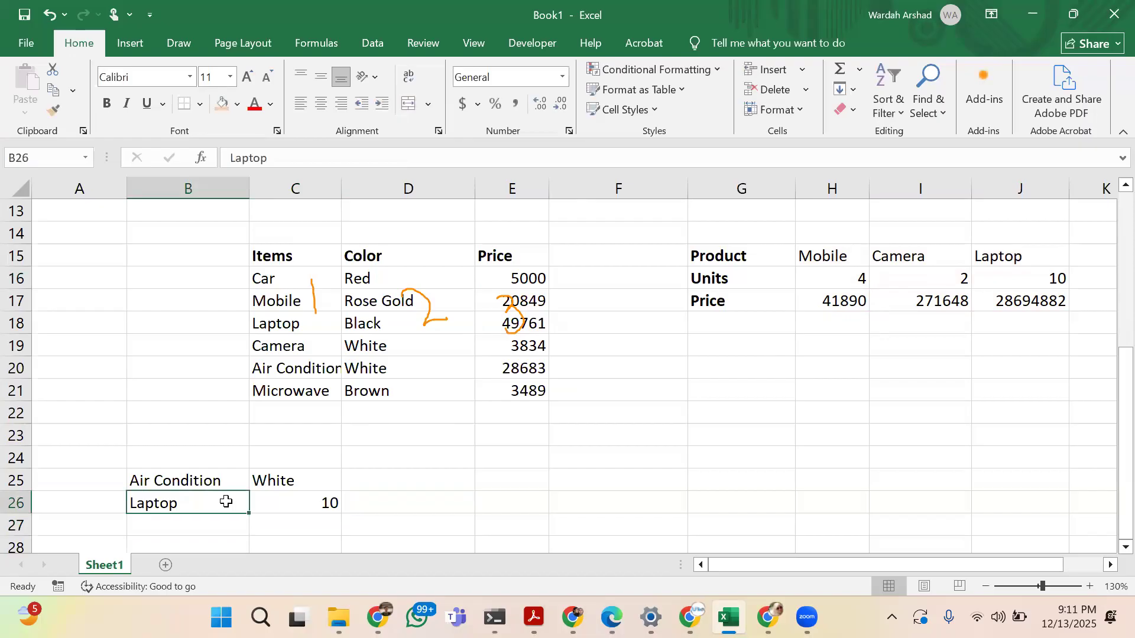
Set the row index of the HLOOKUP formula in C26 to 3 to return the product's price
click(290, 504)
click(367, 157)
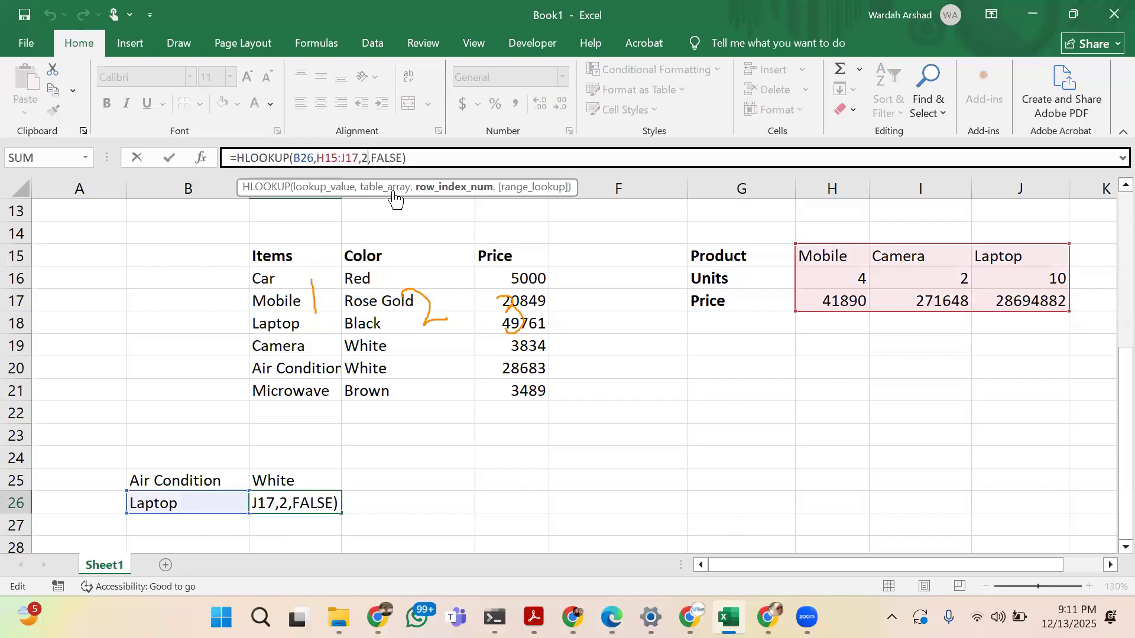
key(BackSpace)
text(3)
key(Return)
key(Up)
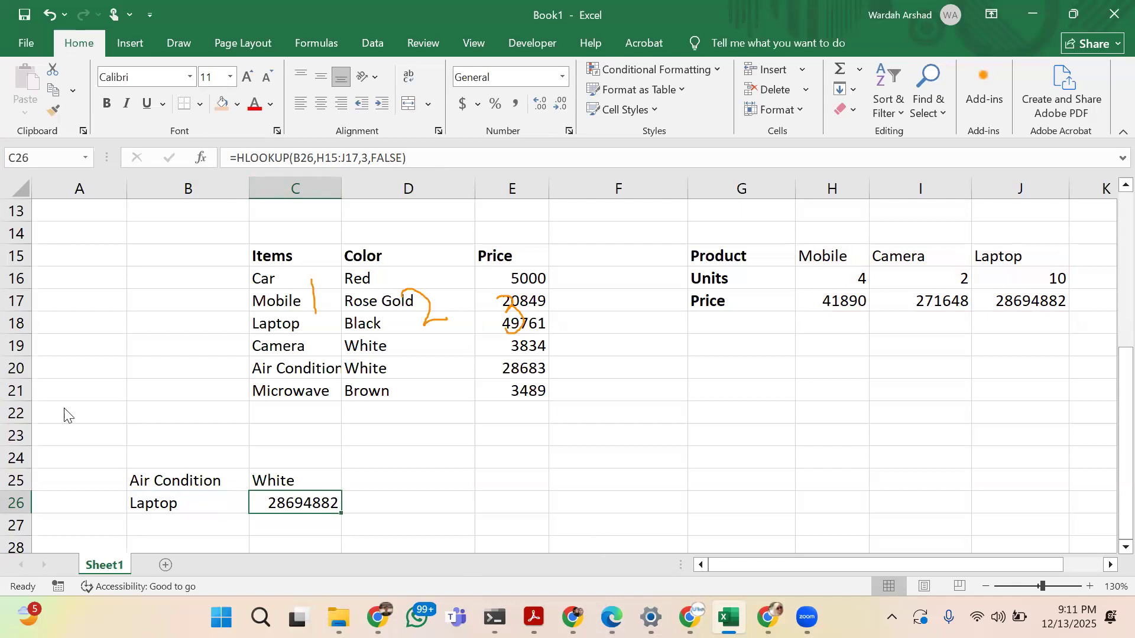
key(Escape)
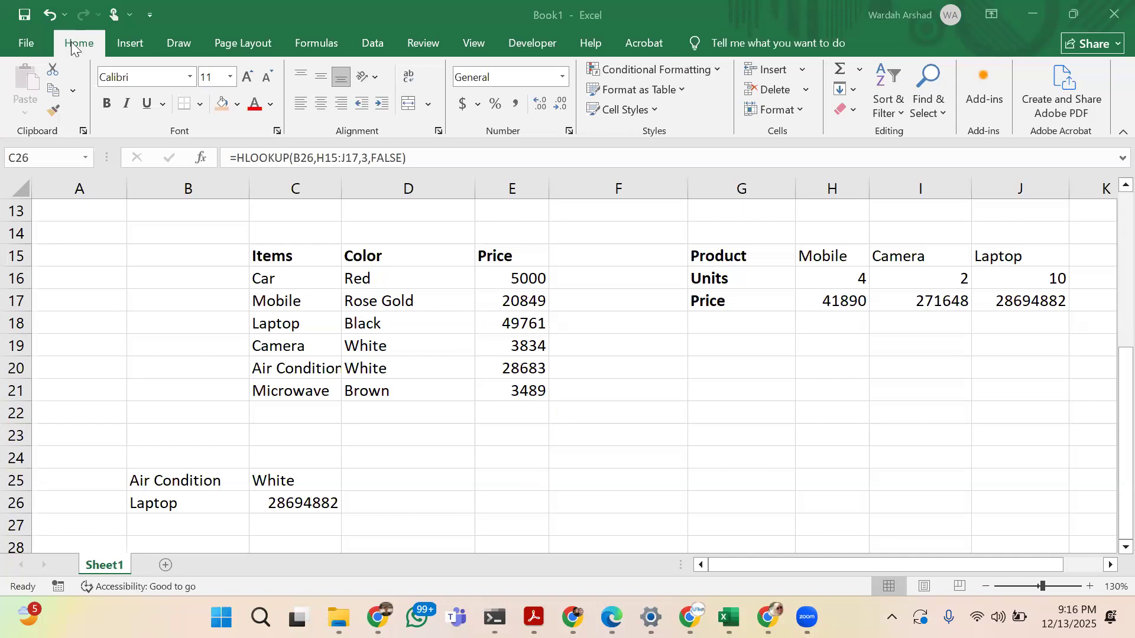
click(240, 292)
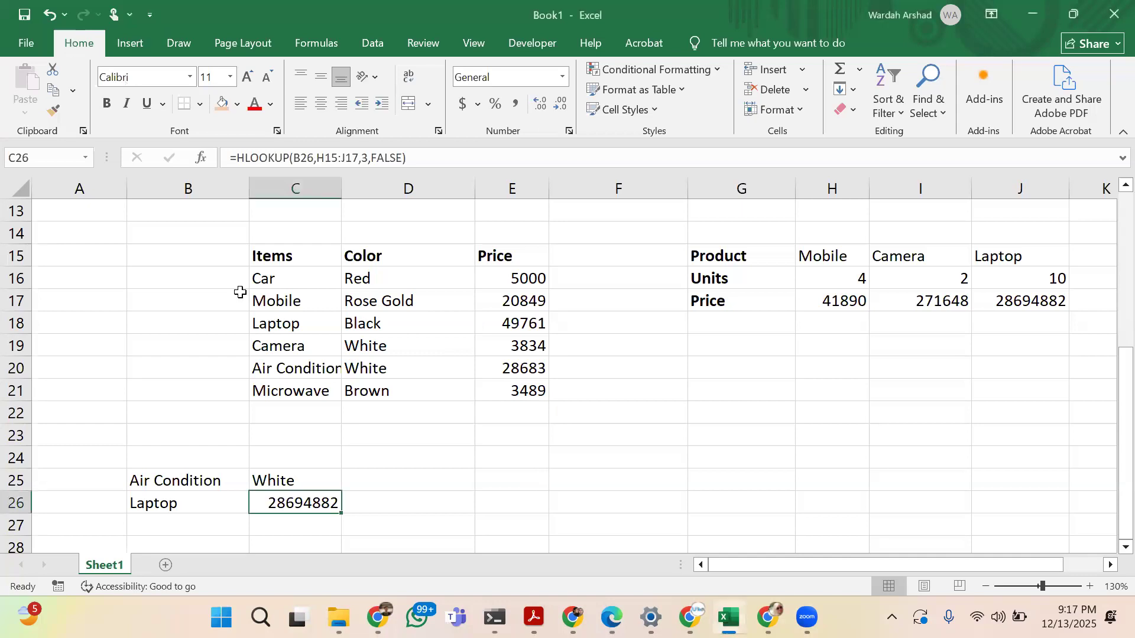
click(138, 46)
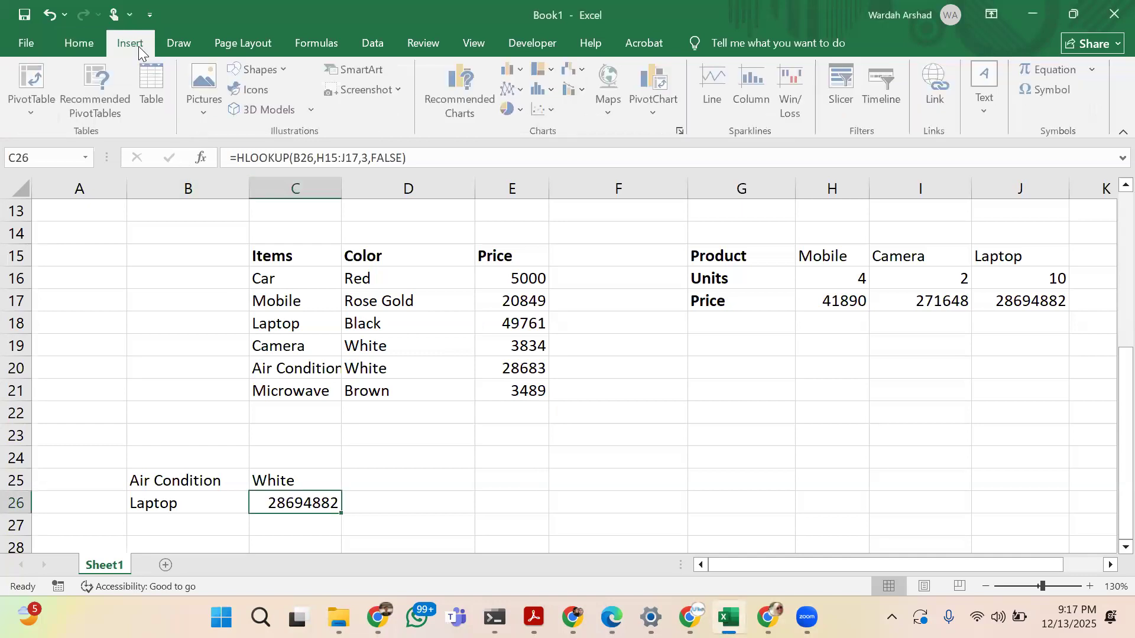
click(306, 46)
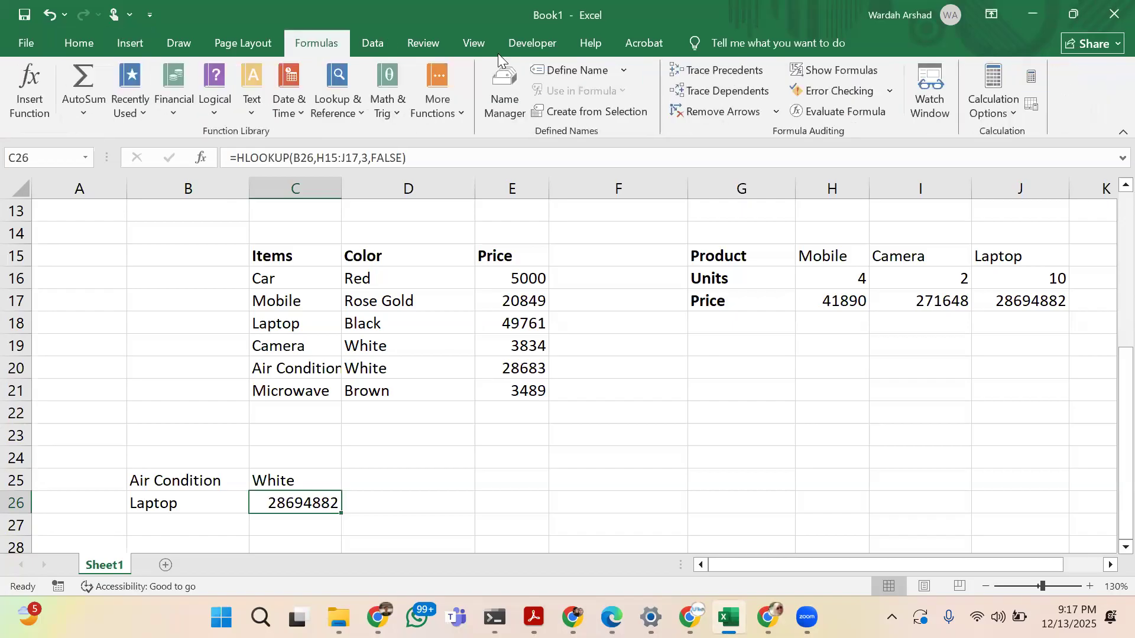
click(134, 44)
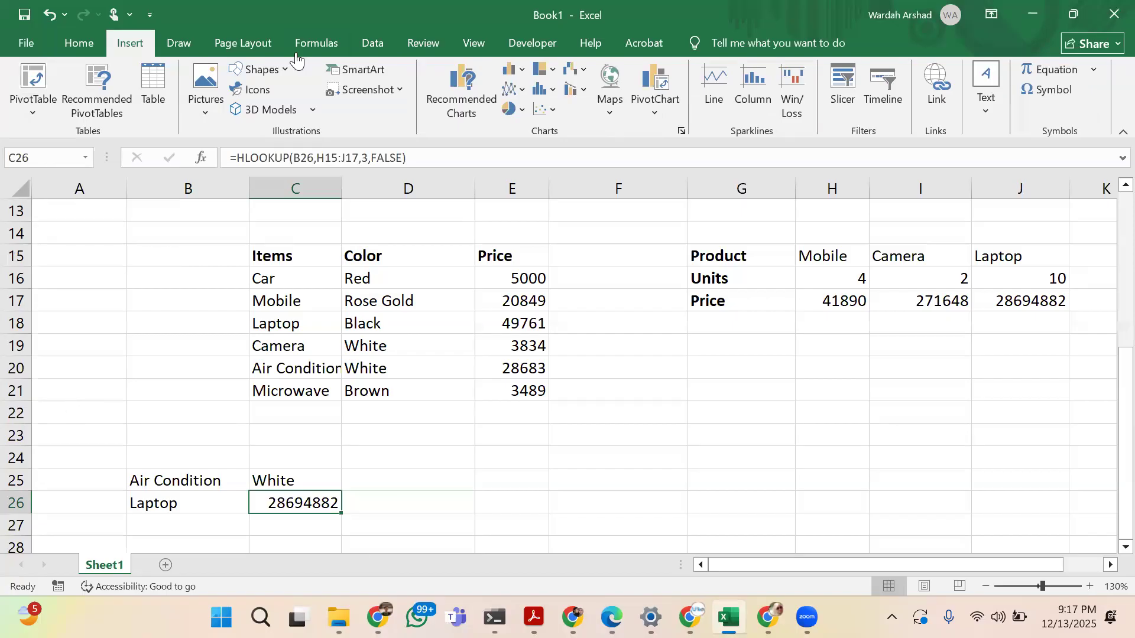
Switch to File Explorer and open the Students' dropout and academic success file from the Power BI datasets folder on Local Disk (D:)
key(alt+Tab)
click(73, 441)
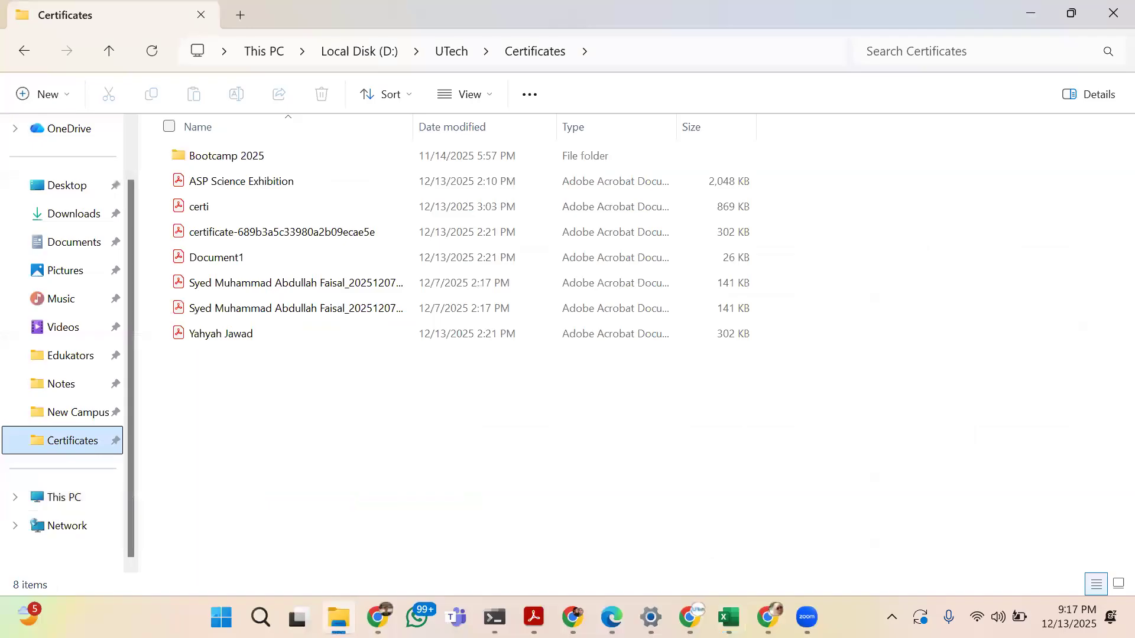
click(388, 56)
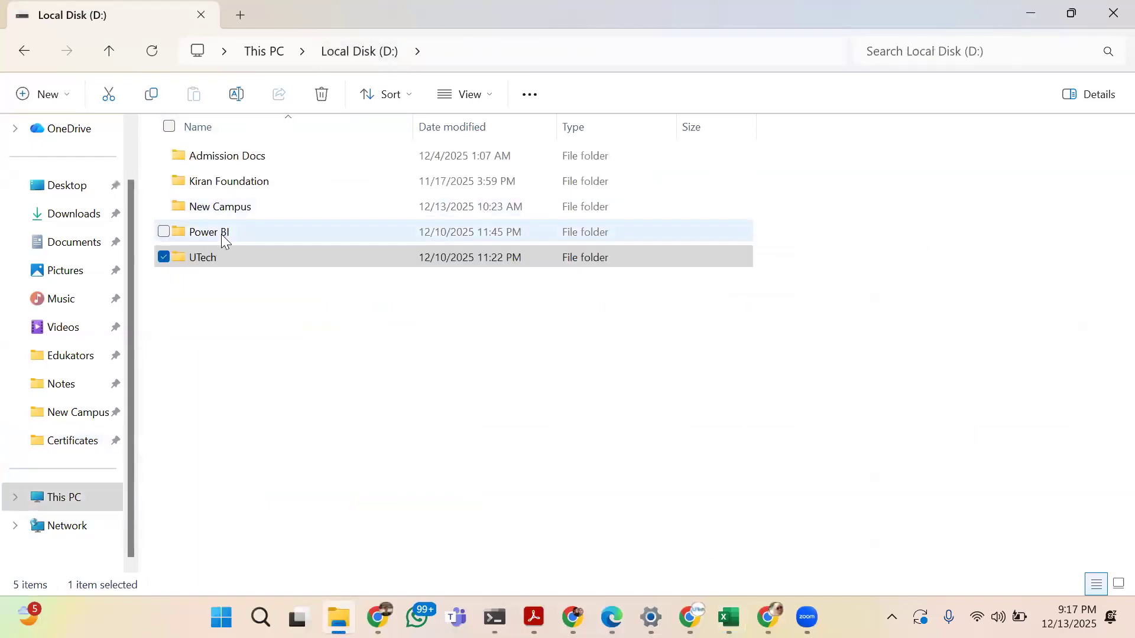
double_click(223, 237)
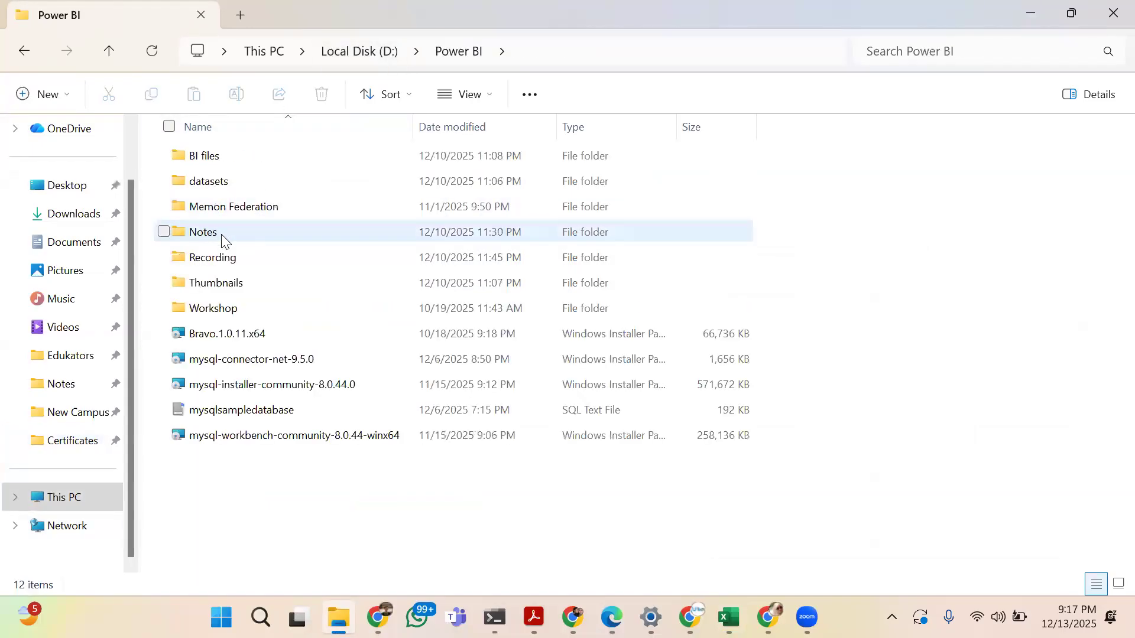
double_click(230, 183)
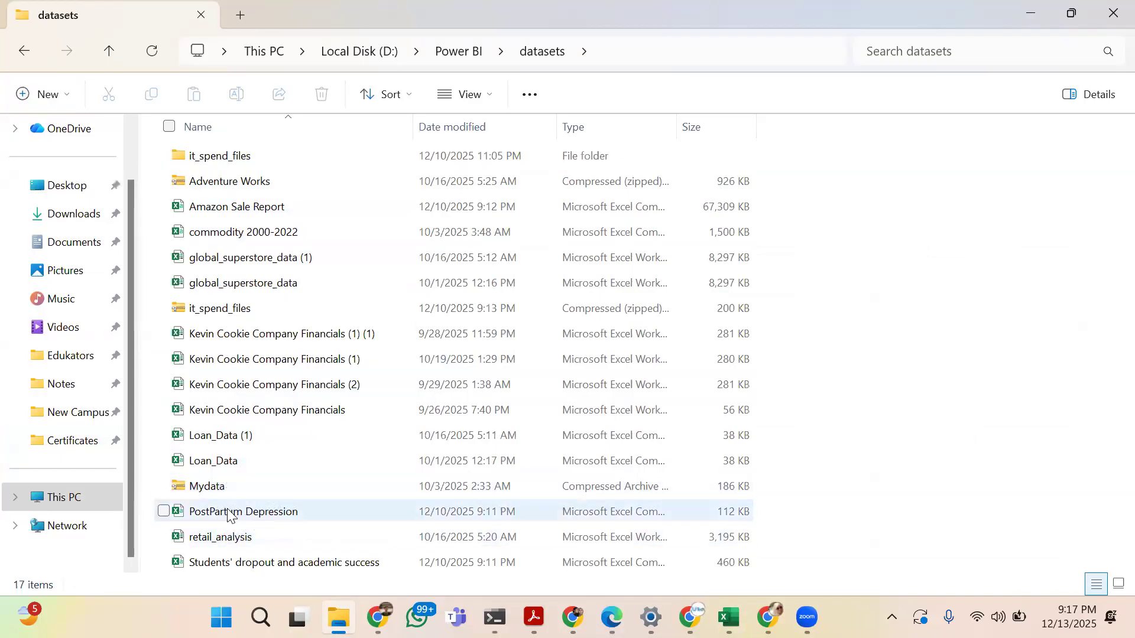
double_click(218, 563)
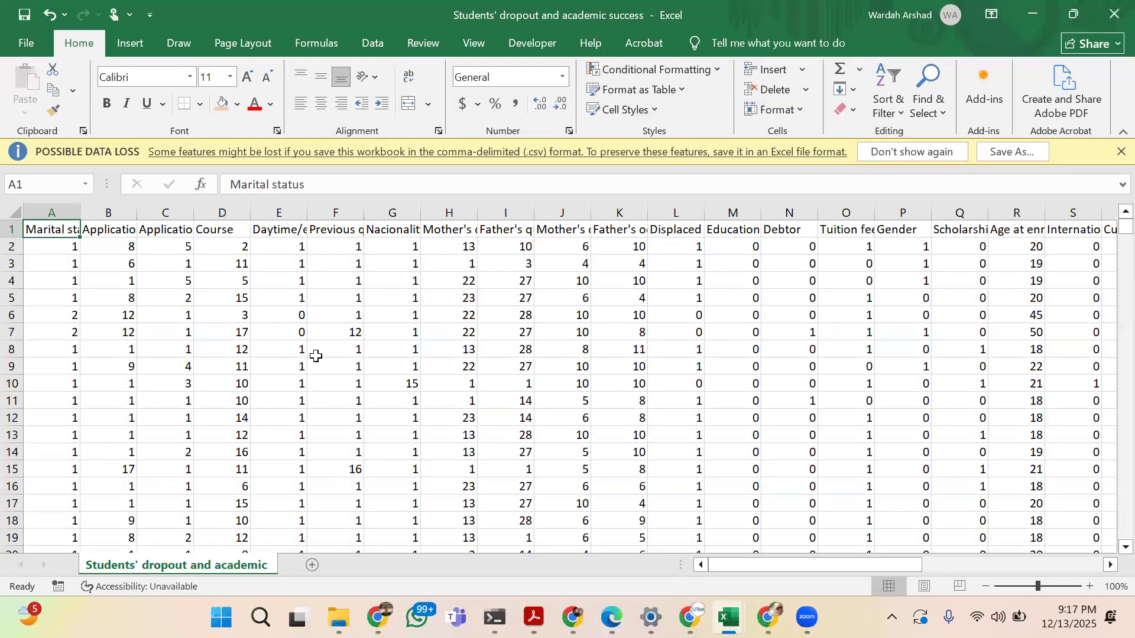
Create a PivotTable from the student data on a new worksheet, with Marital status as columns and Course as rows
click(130, 45)
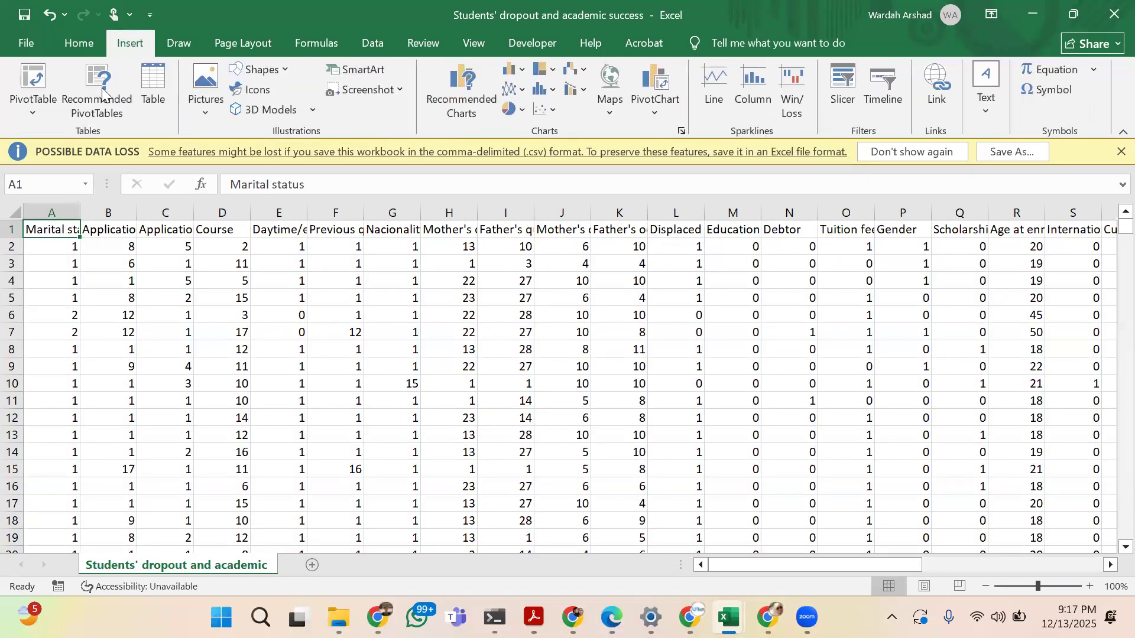
click(34, 112)
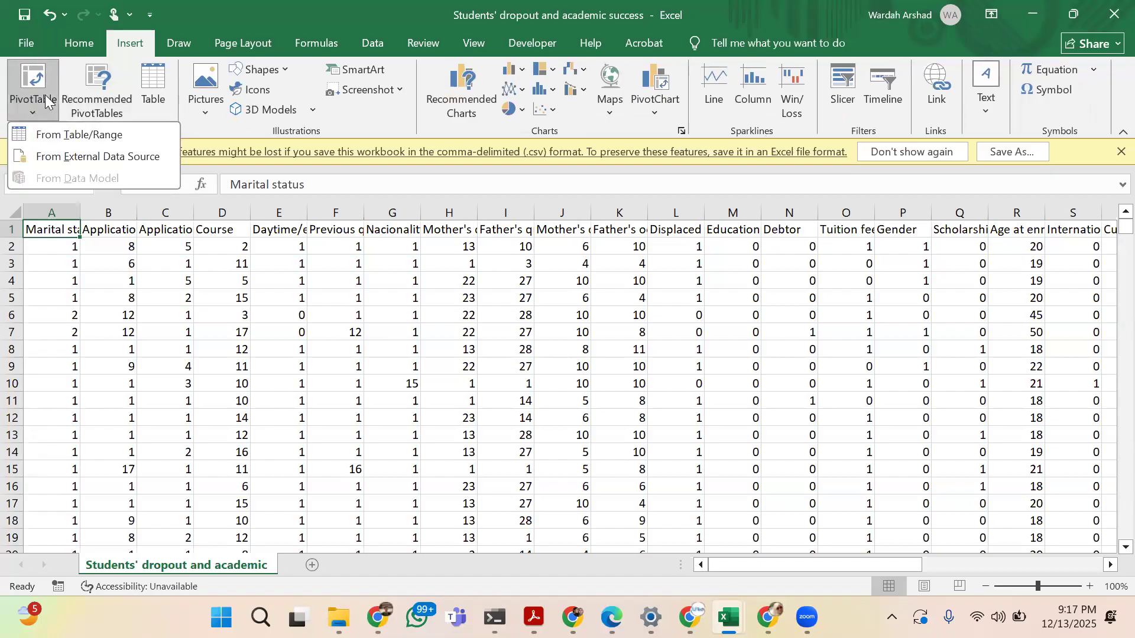
click(47, 101)
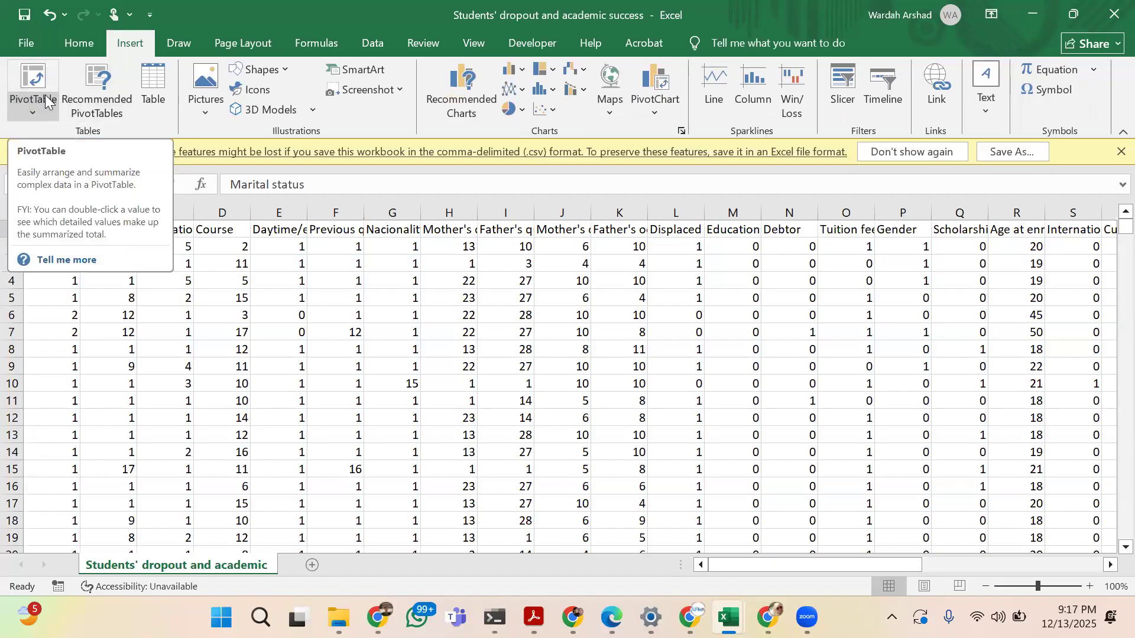
click(47, 101)
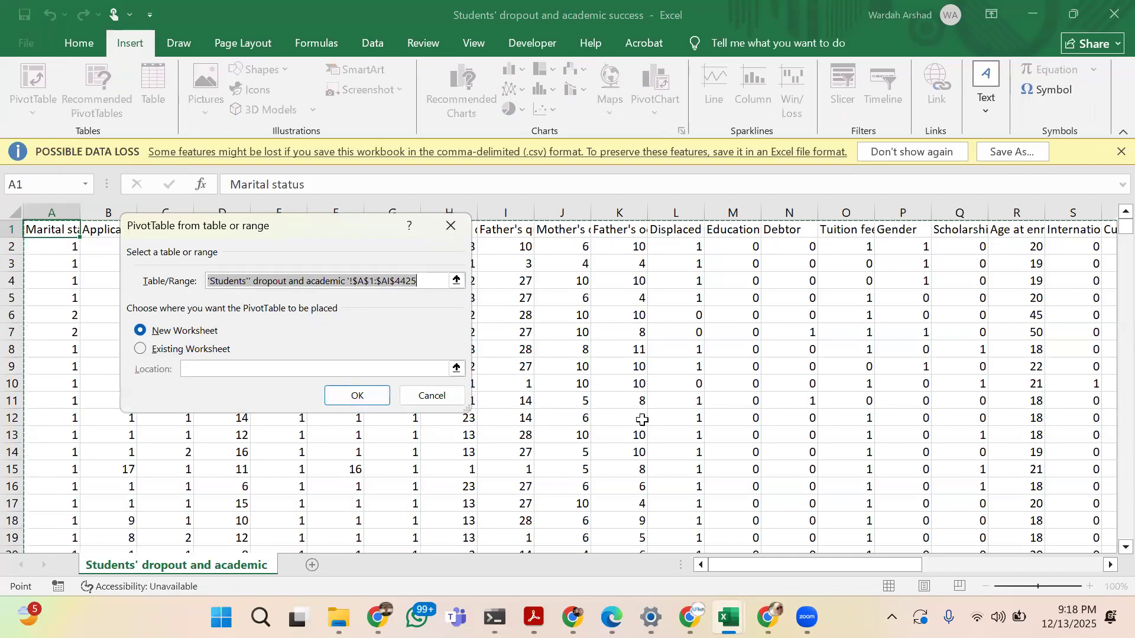
click(341, 395)
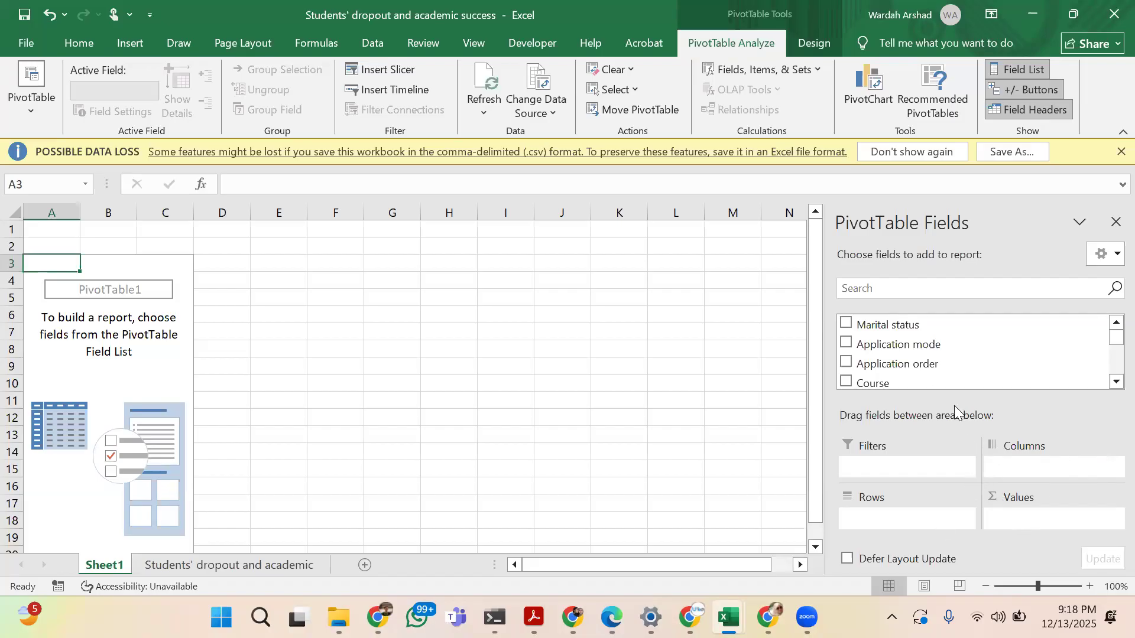
drag(863, 324, 1033, 467)
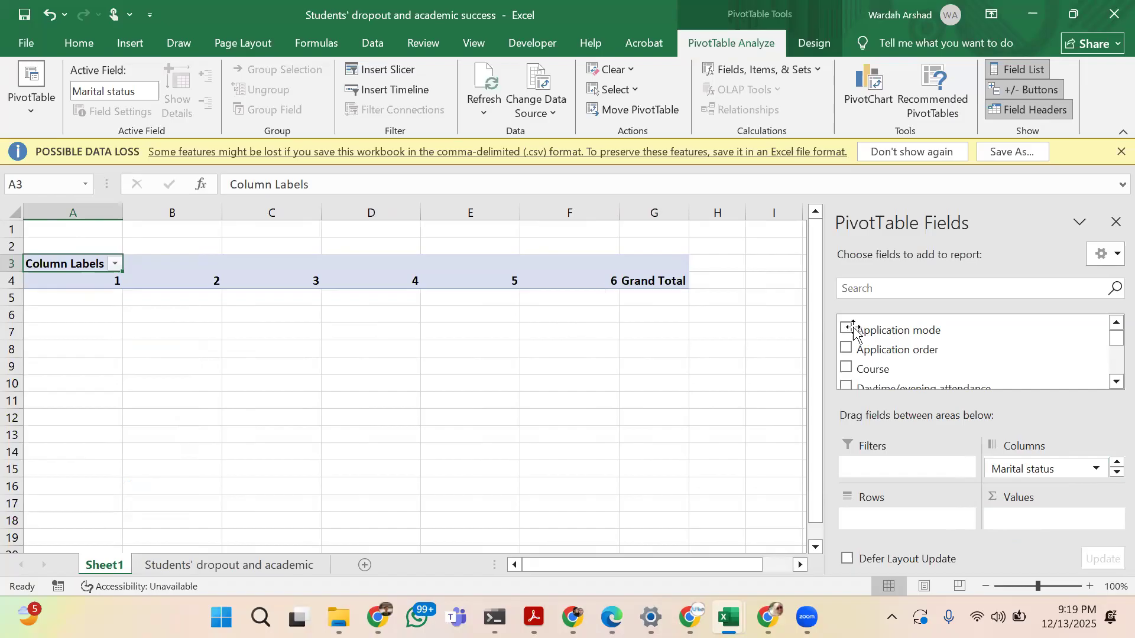
drag(876, 370, 931, 522)
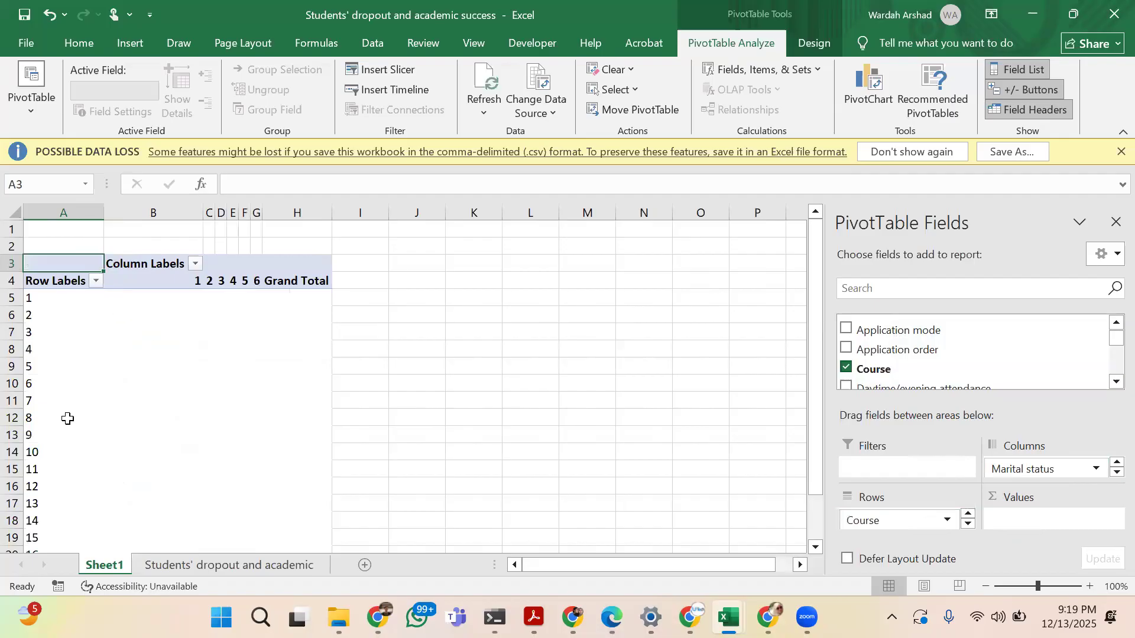
Look over the student source data, close that workbook, and open the Loan_Data dataset instead
click(150, 564)
scroll(430, 412, down, 3)
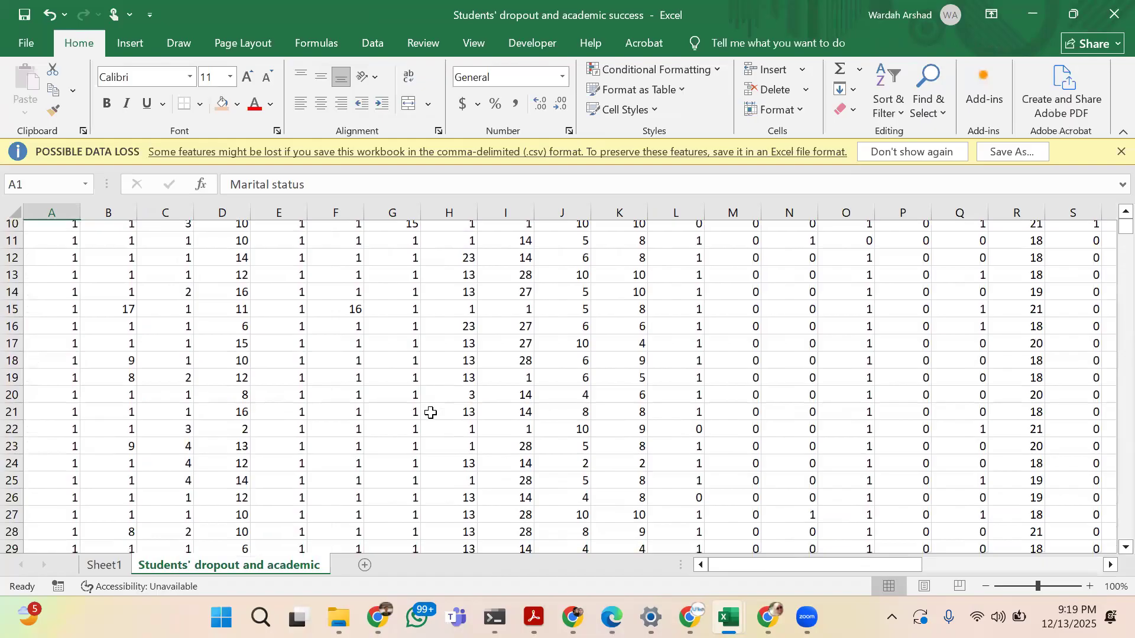
scroll(430, 413, up, 3)
click(1109, 8)
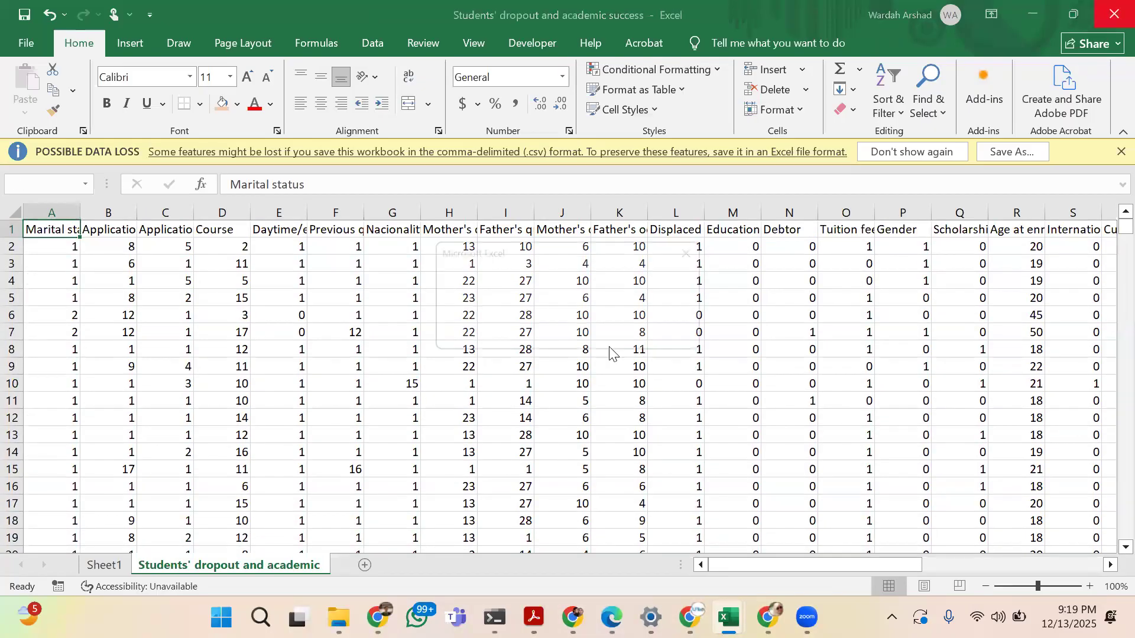
click(593, 329)
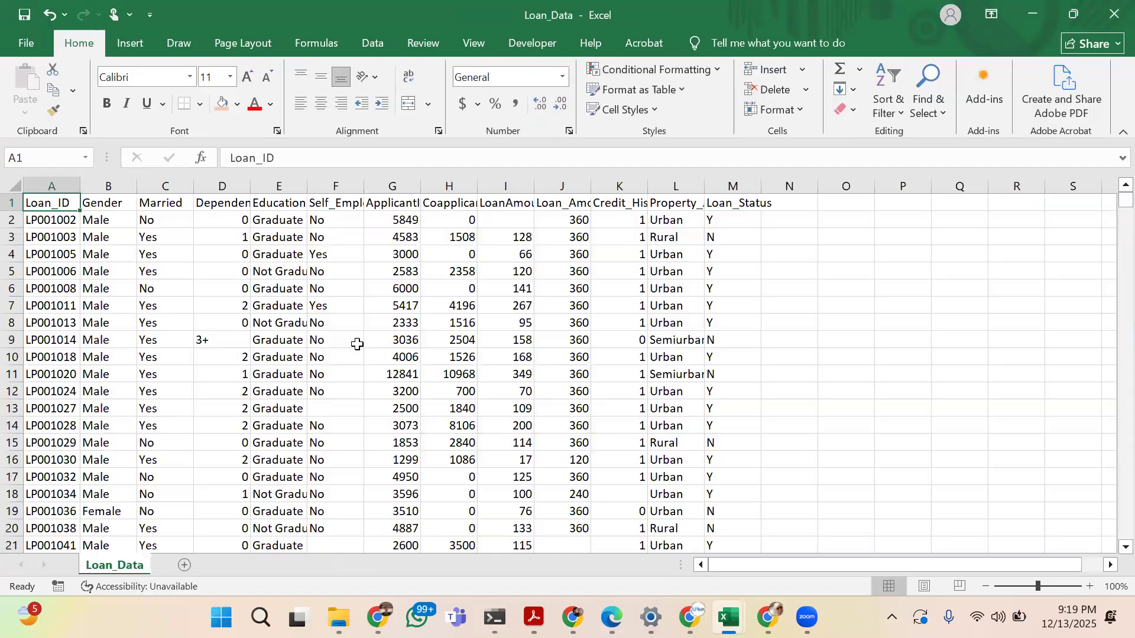
Create a PivotTable from the Loan_Data table on a new worksheet, with Gender as columns and Married as rows
click(142, 40)
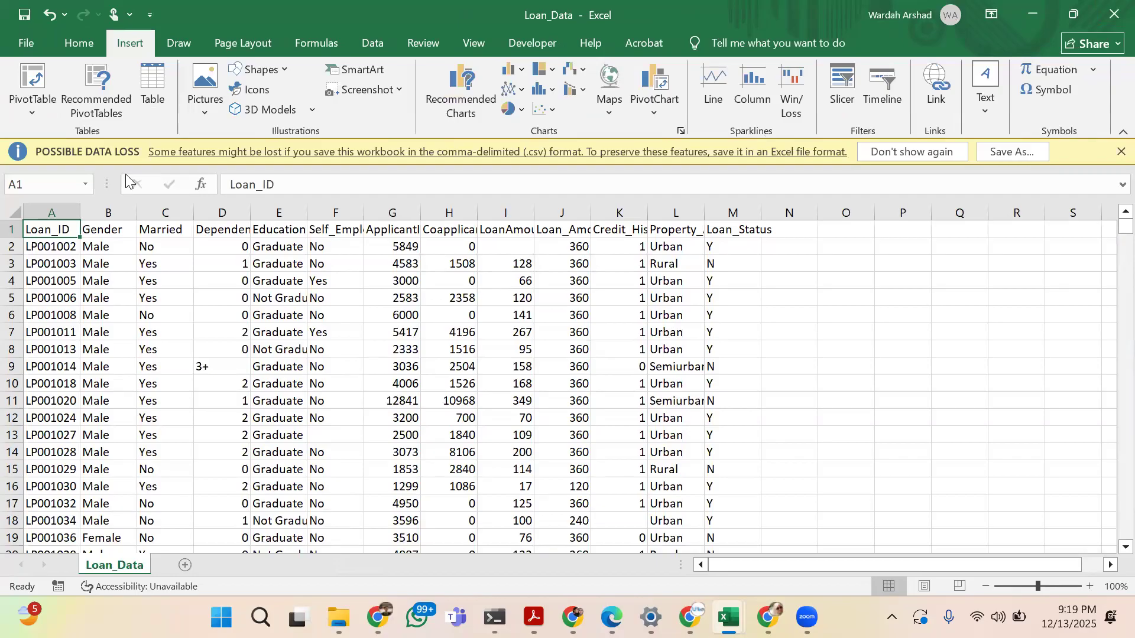
click(52, 77)
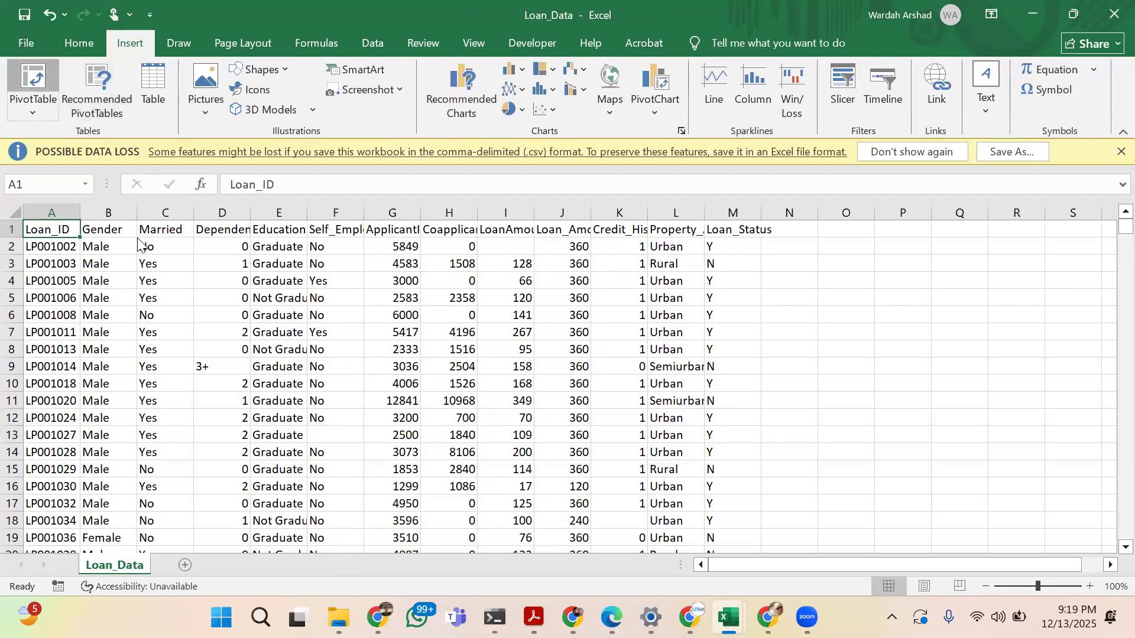
click(350, 395)
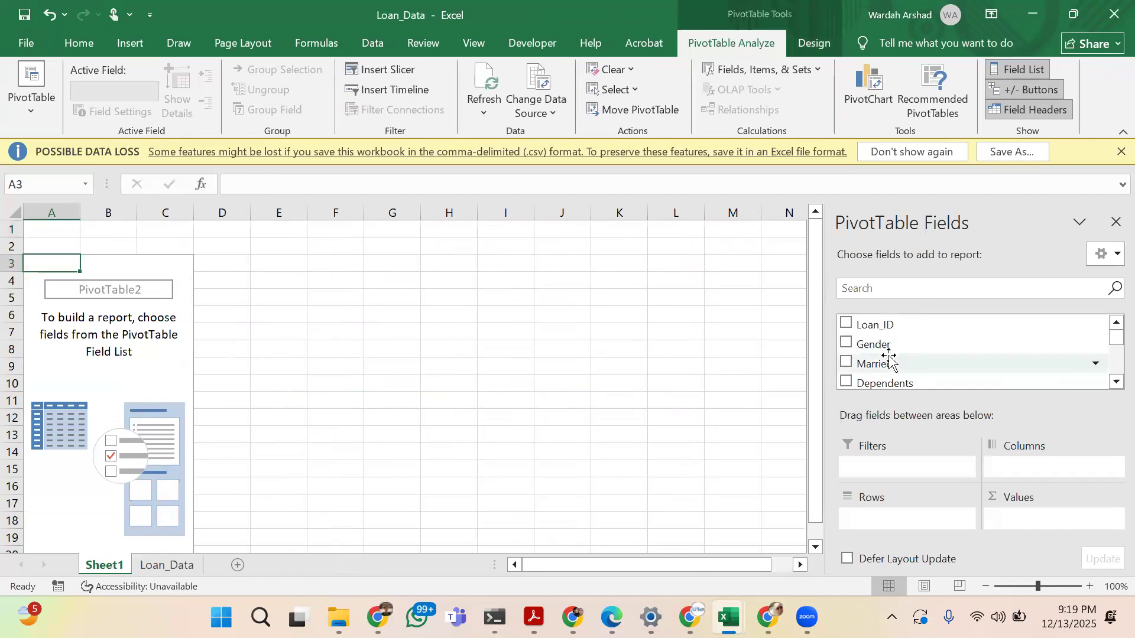
drag(890, 350, 1010, 467)
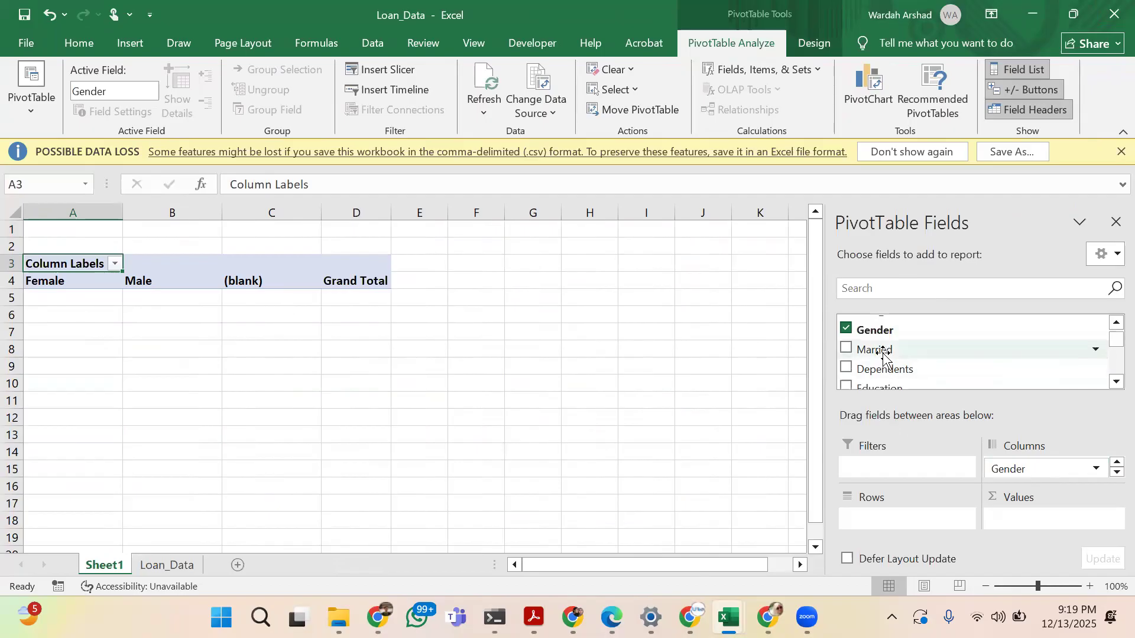
drag(884, 350, 886, 518)
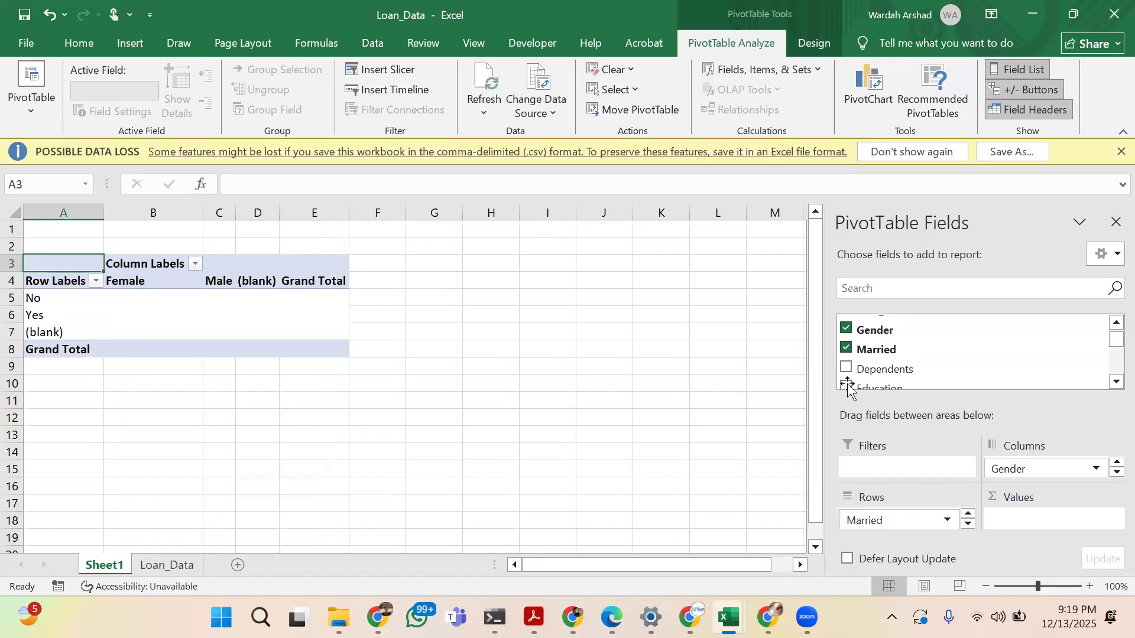
Add ApplicantIncome as the summed value of the PivotTable and check individual amounts by gender and marital status
scroll(861, 367, down, 2)
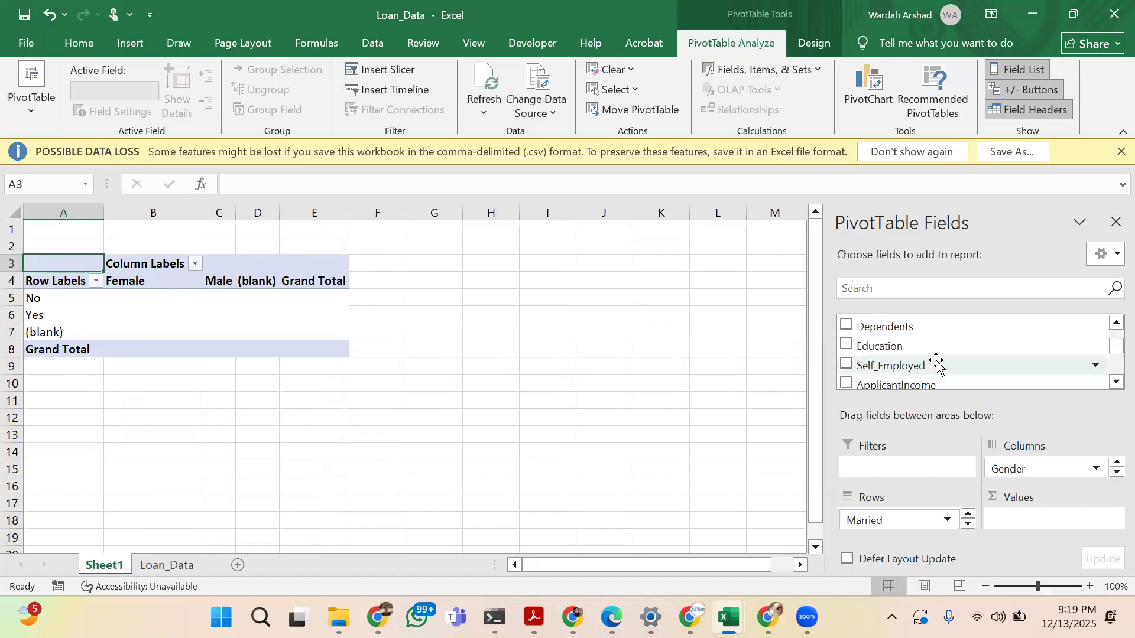
scroll(931, 368, down, 6)
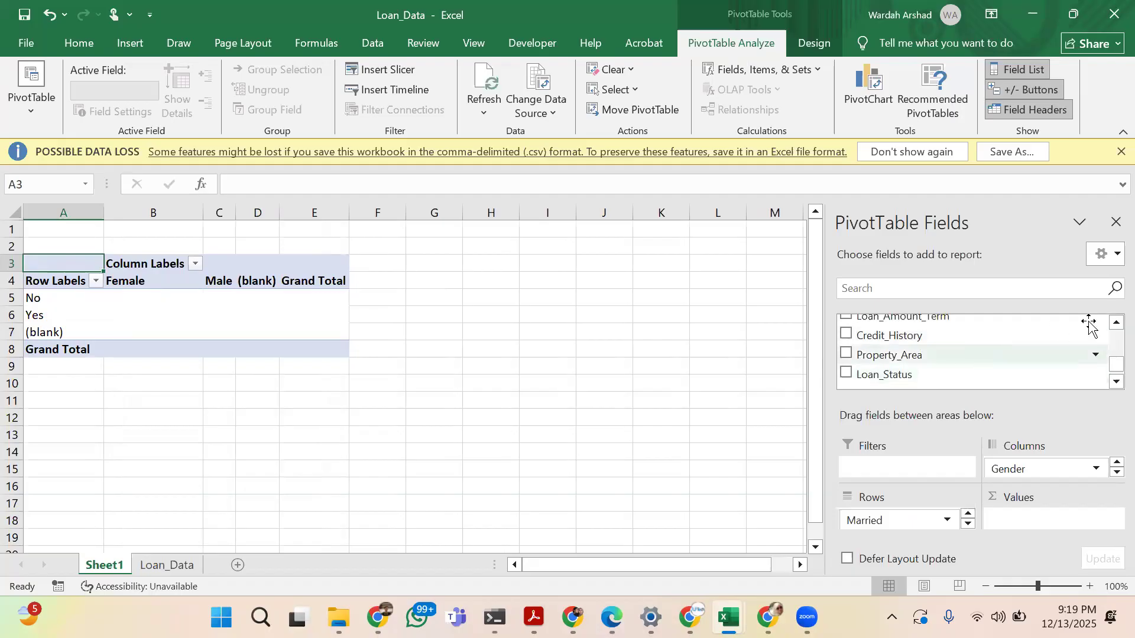
scroll(929, 334, up, 1)
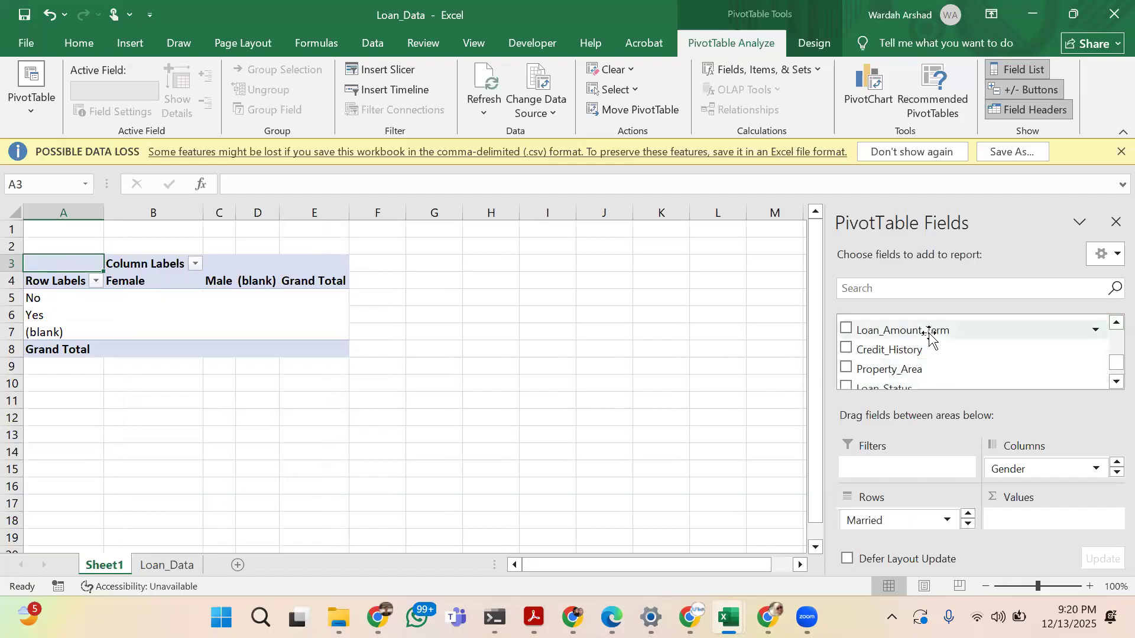
click(1115, 323)
click(1115, 322)
click(1115, 323)
drag(920, 317, 1032, 523)
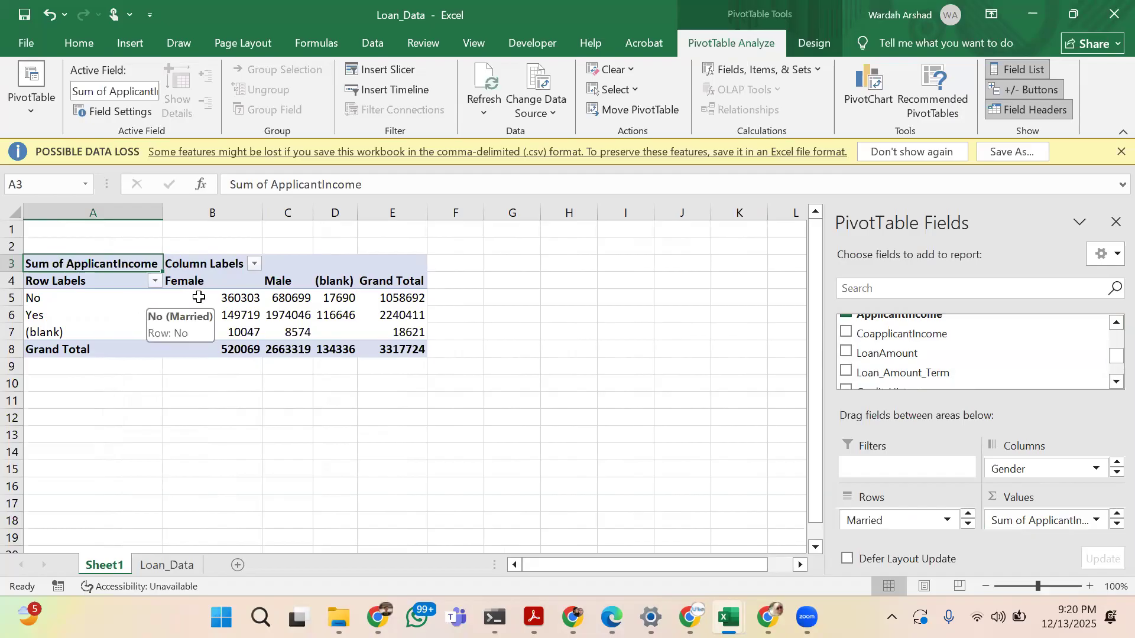
click(240, 294)
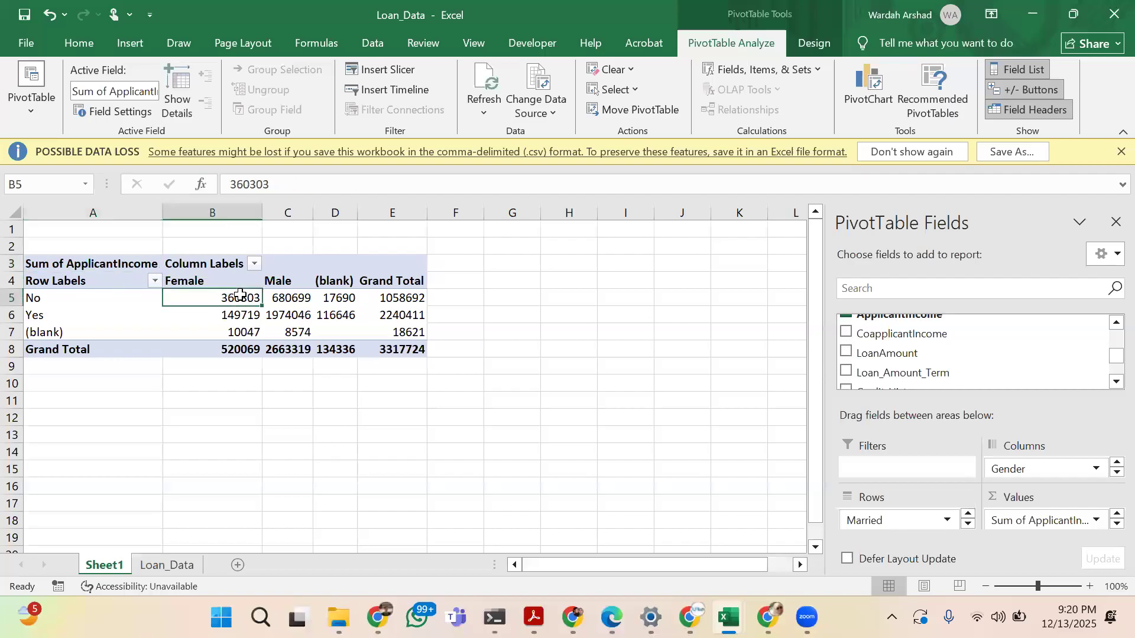
click(290, 300)
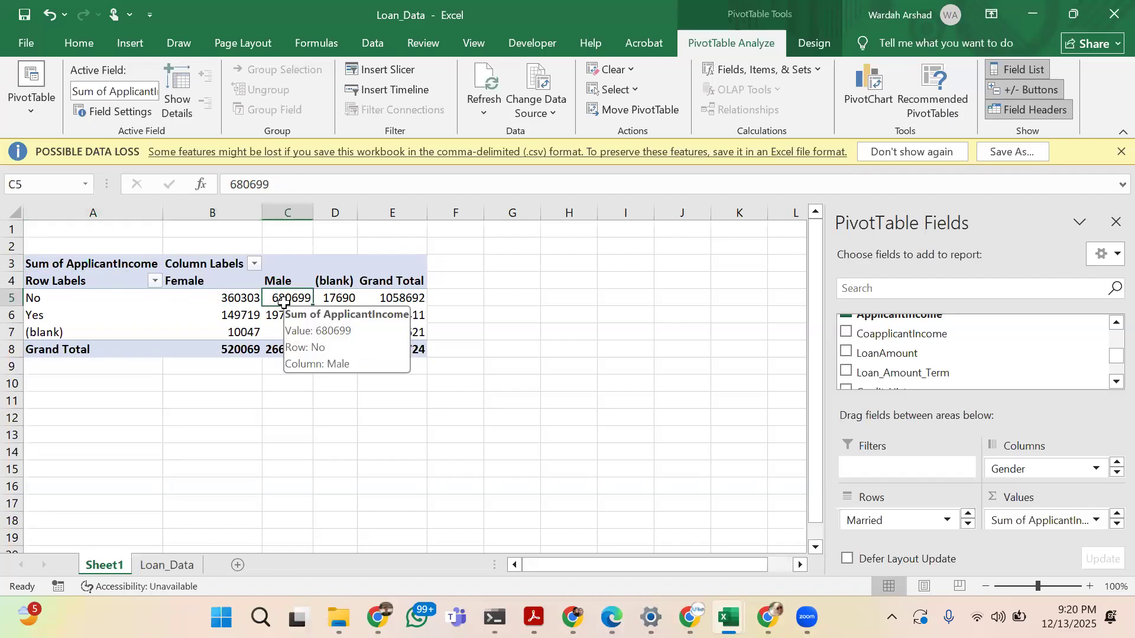
click(211, 318)
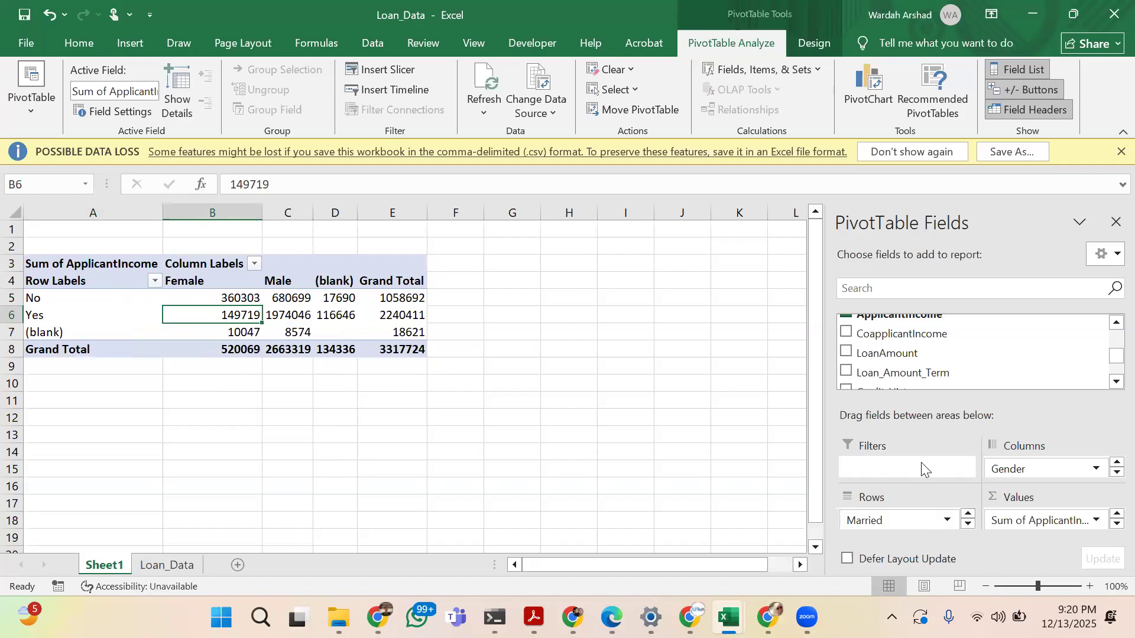
Add the Education field as a report filter of the loan PivotTable
scroll(960, 360, up, 3)
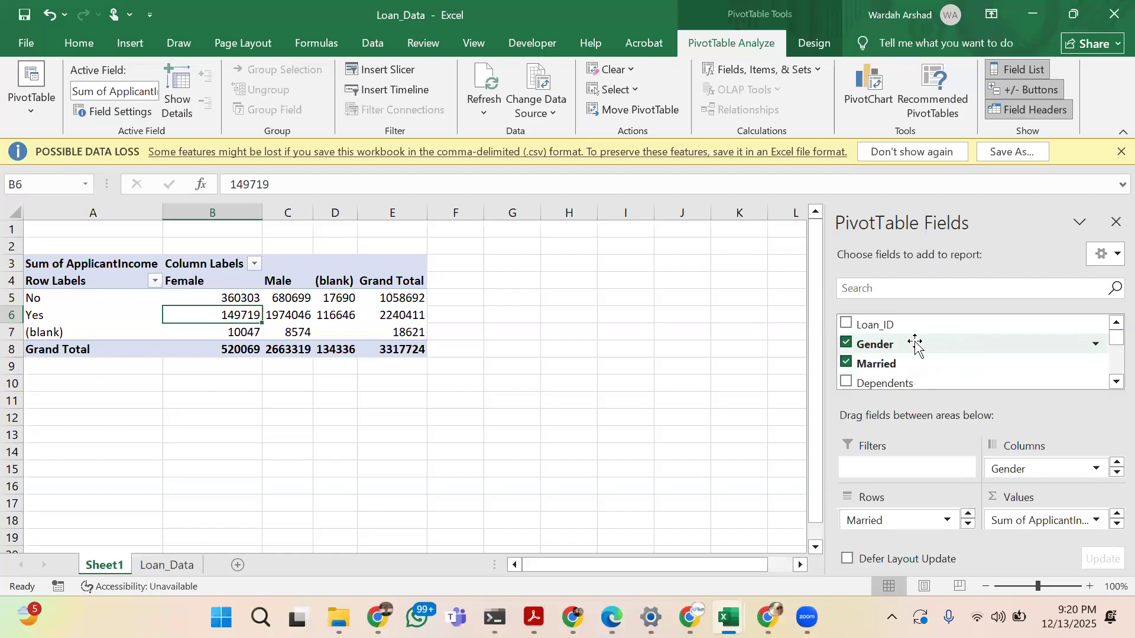
scroll(916, 342, down, 1)
drag(883, 367, 895, 470)
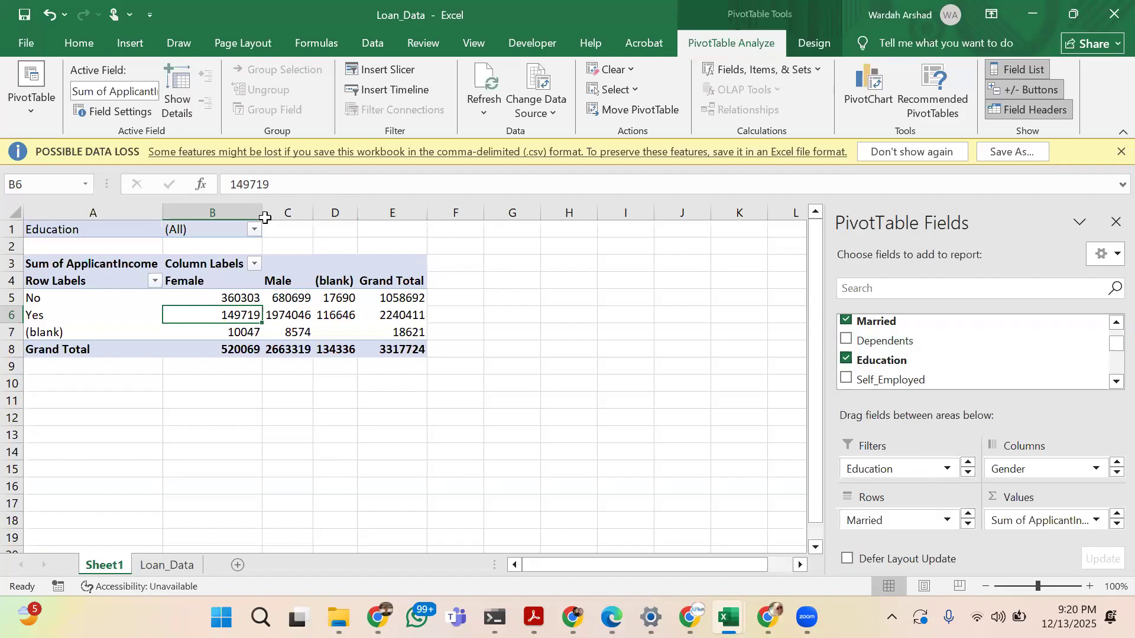
Filter the loan PivotTable's Education field to Graduate only, with multiple item selection enabled
click(253, 231)
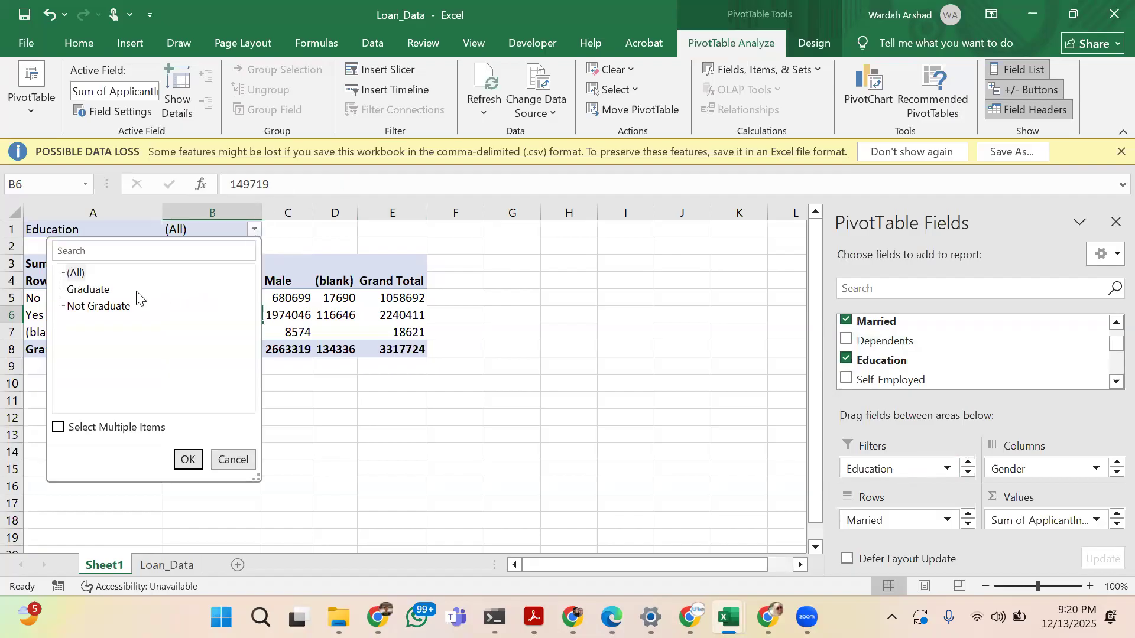
click(57, 427)
click(71, 273)
click(71, 289)
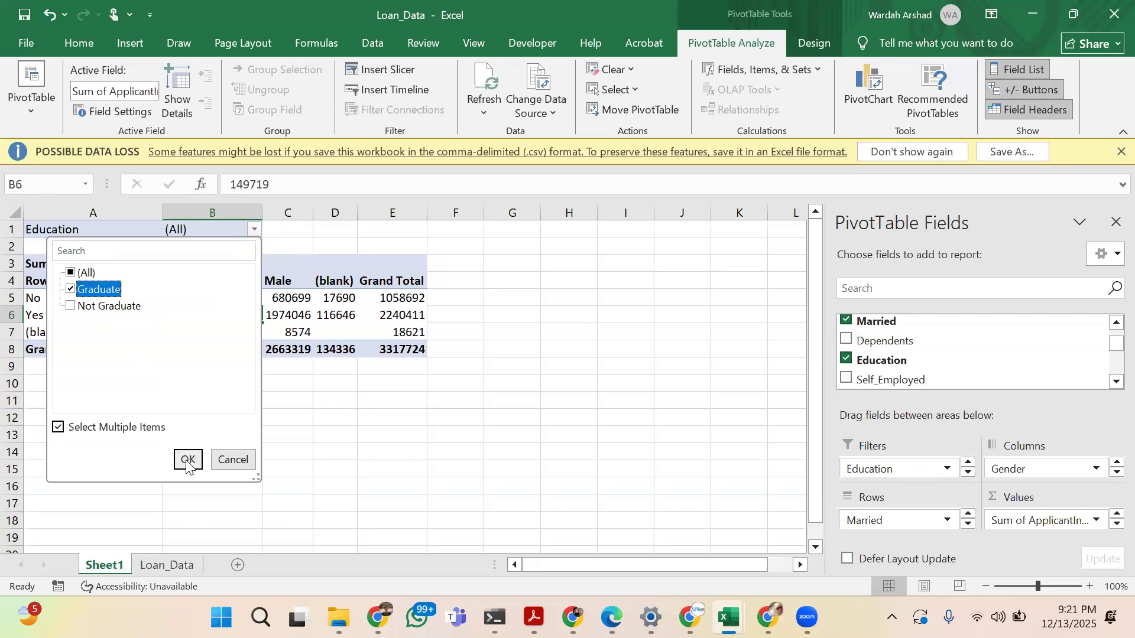
click(187, 460)
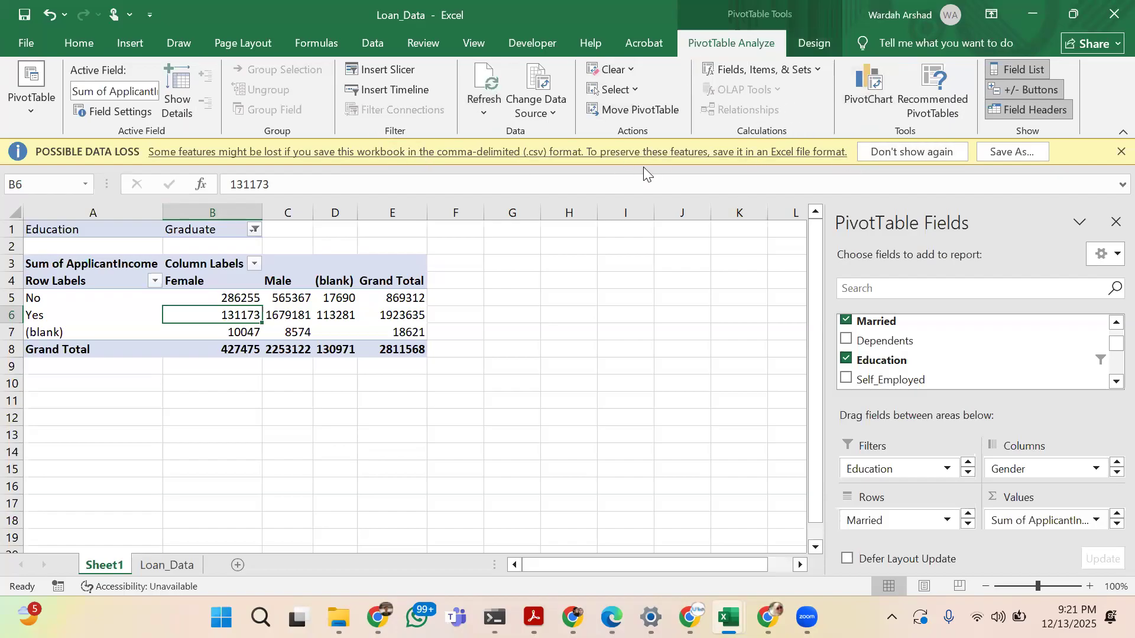
Try the banded columns and banded rows style options on the loan PivotTable
click(825, 37)
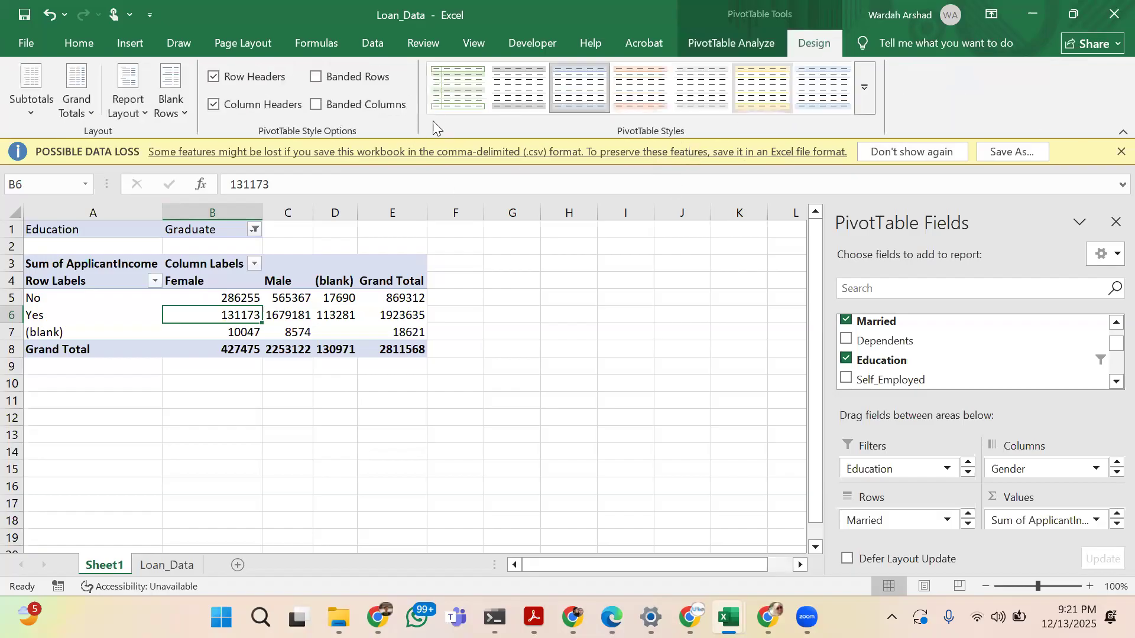
click(317, 105)
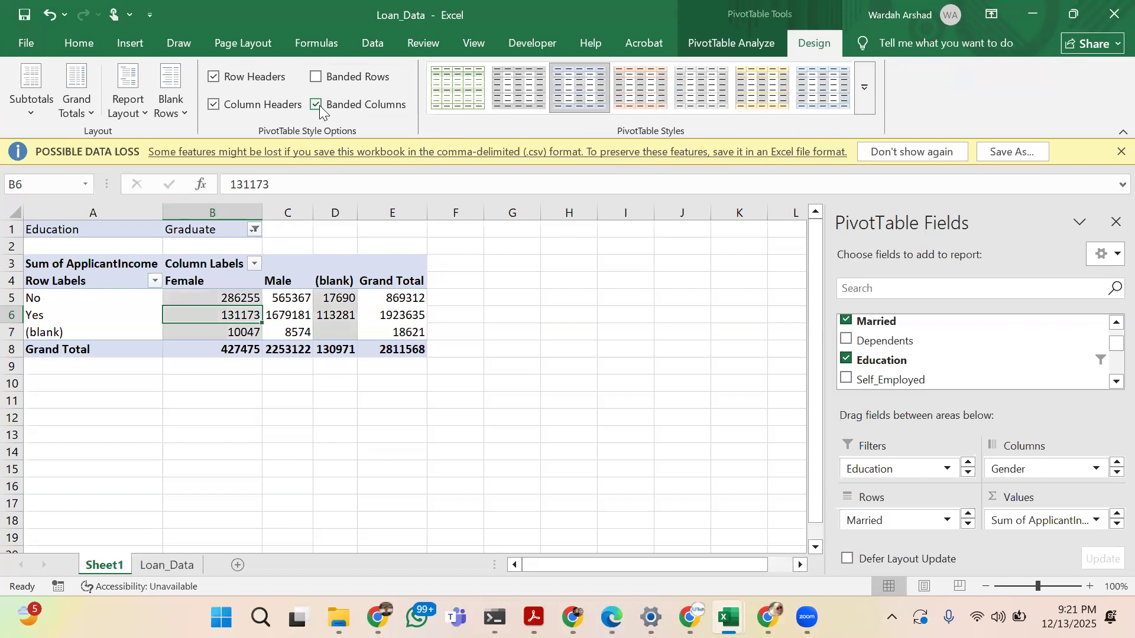
click(318, 106)
click(317, 77)
click(316, 77)
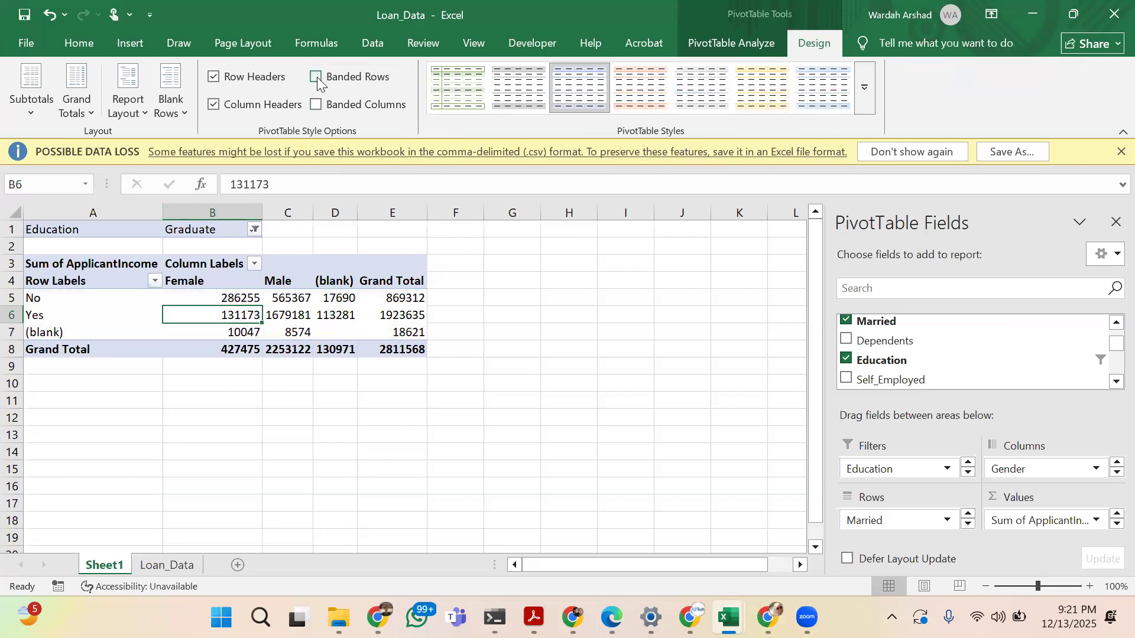
click(737, 46)
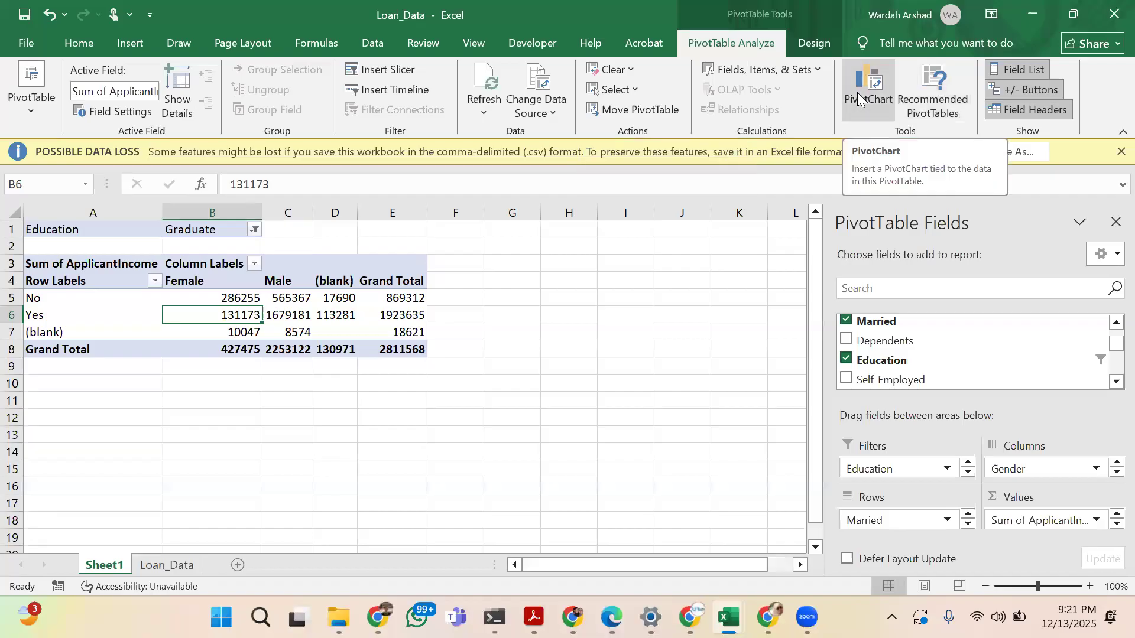
Review the recommended charts for the Loan_Data sheet, previewing the sum of LoanAmount by Self_Employed
click(137, 39)
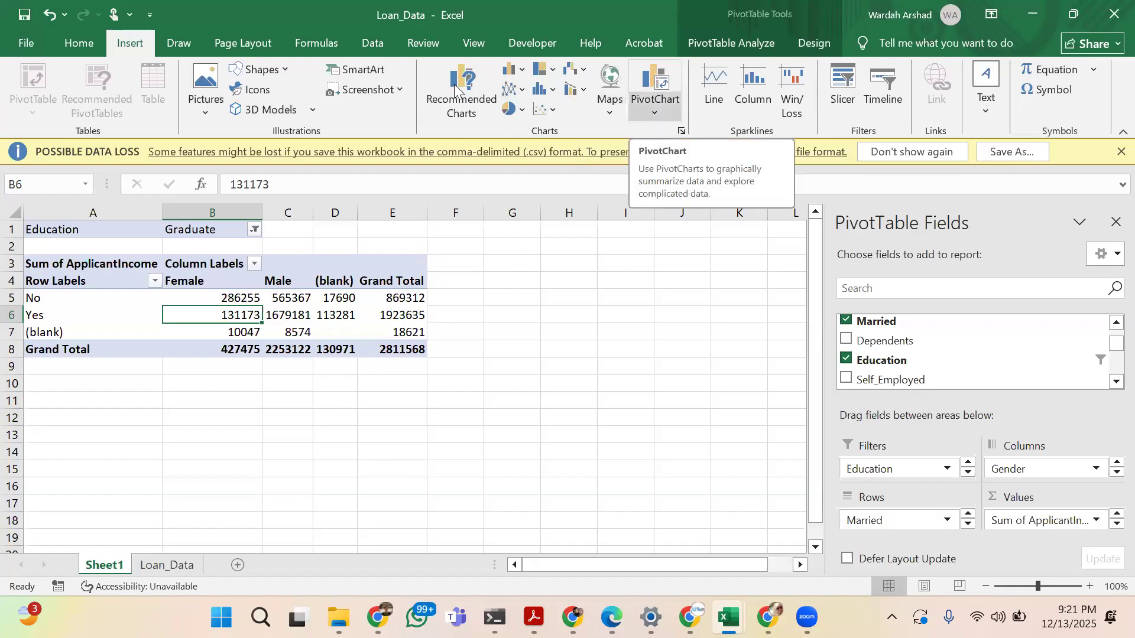
click(152, 570)
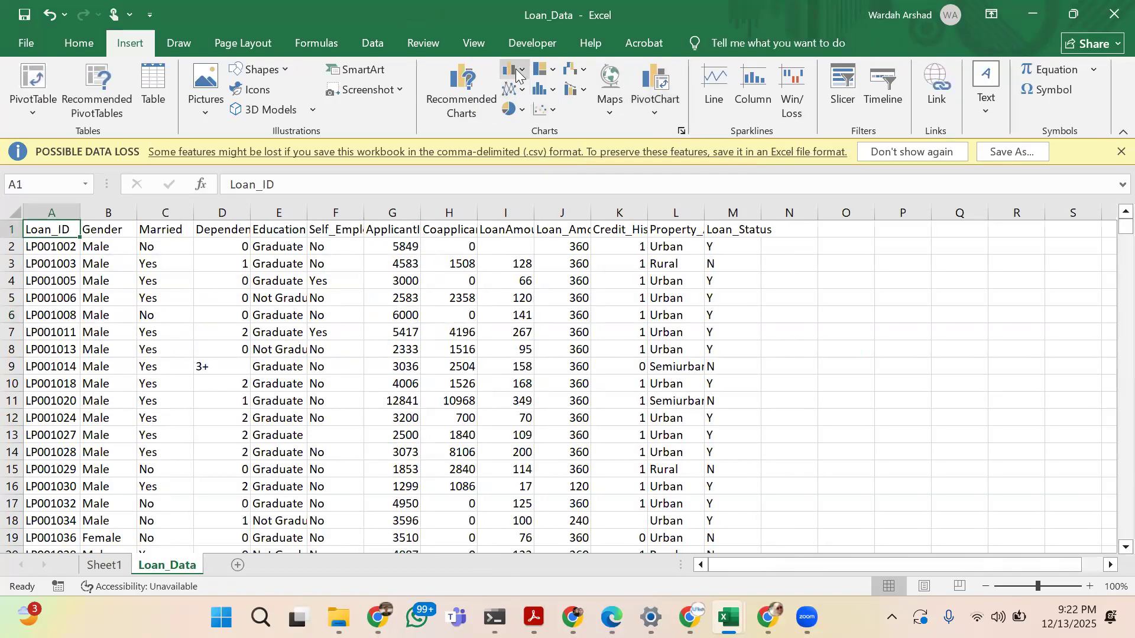
click(472, 105)
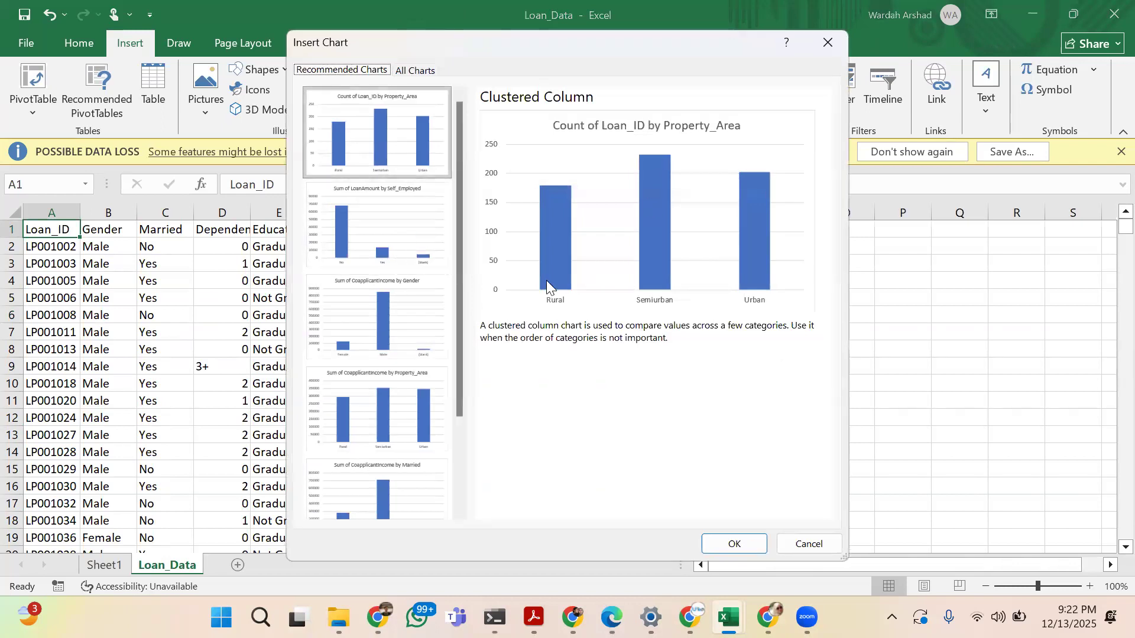
click(440, 231)
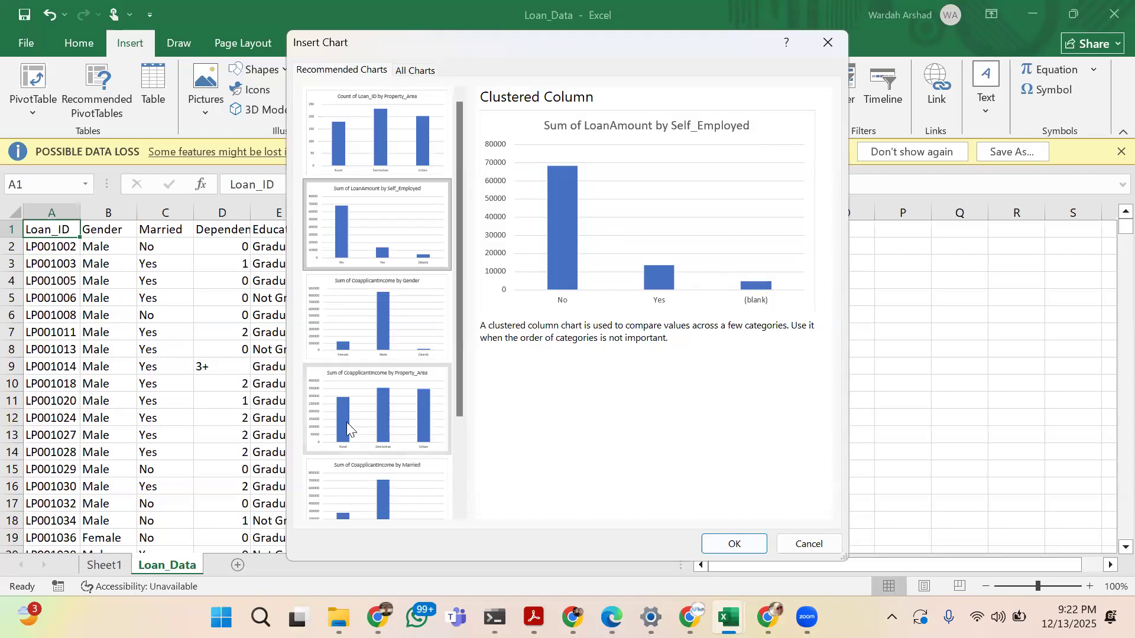
scroll(346, 422, down, 3)
scroll(347, 422, up, 5)
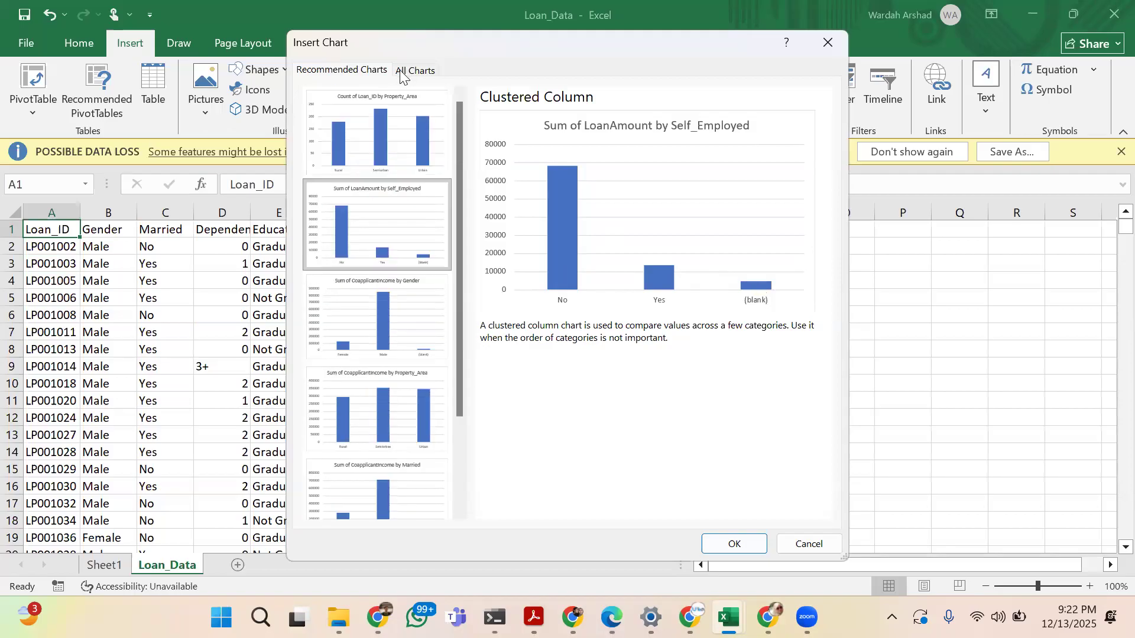
Preview the pie, bar and map types among all available charts, and leave without inserting one
click(400, 71)
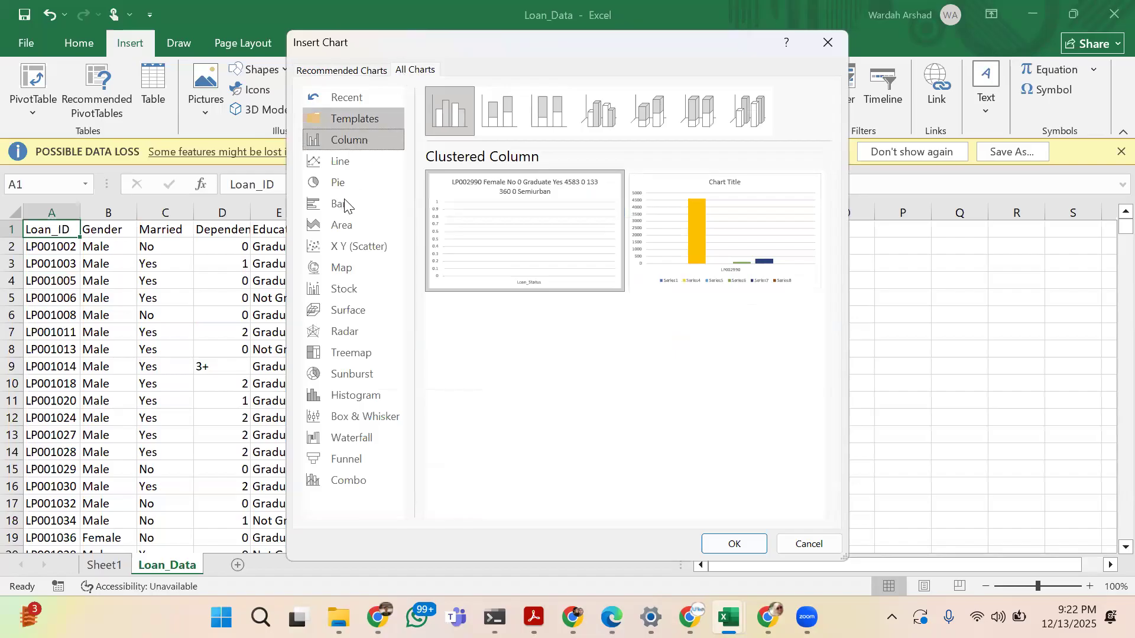
click(344, 183)
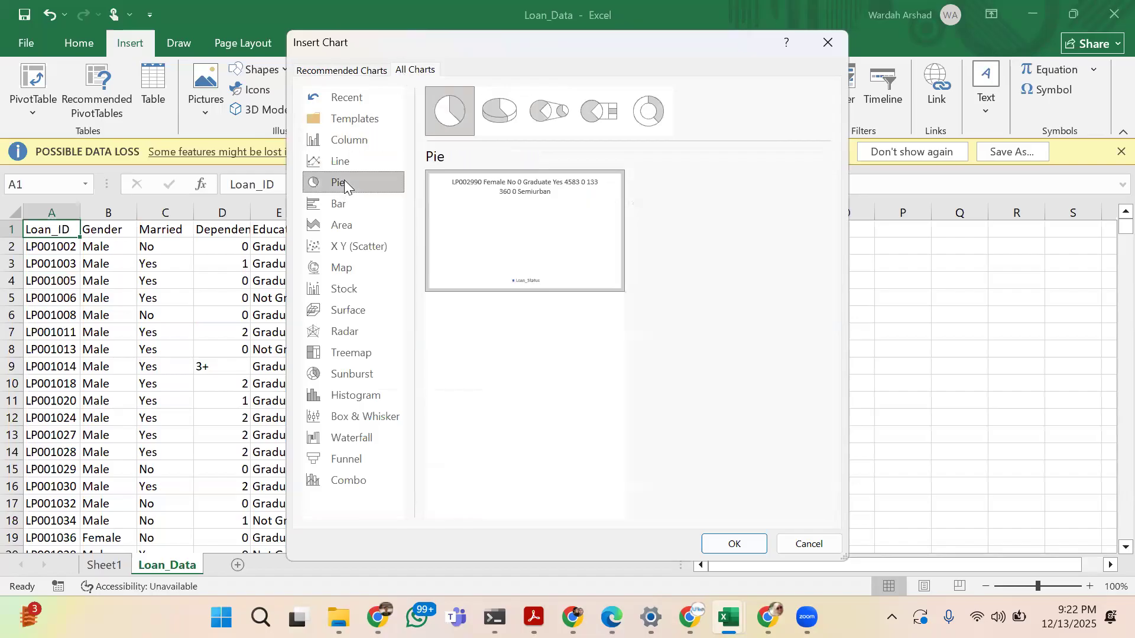
click(348, 212)
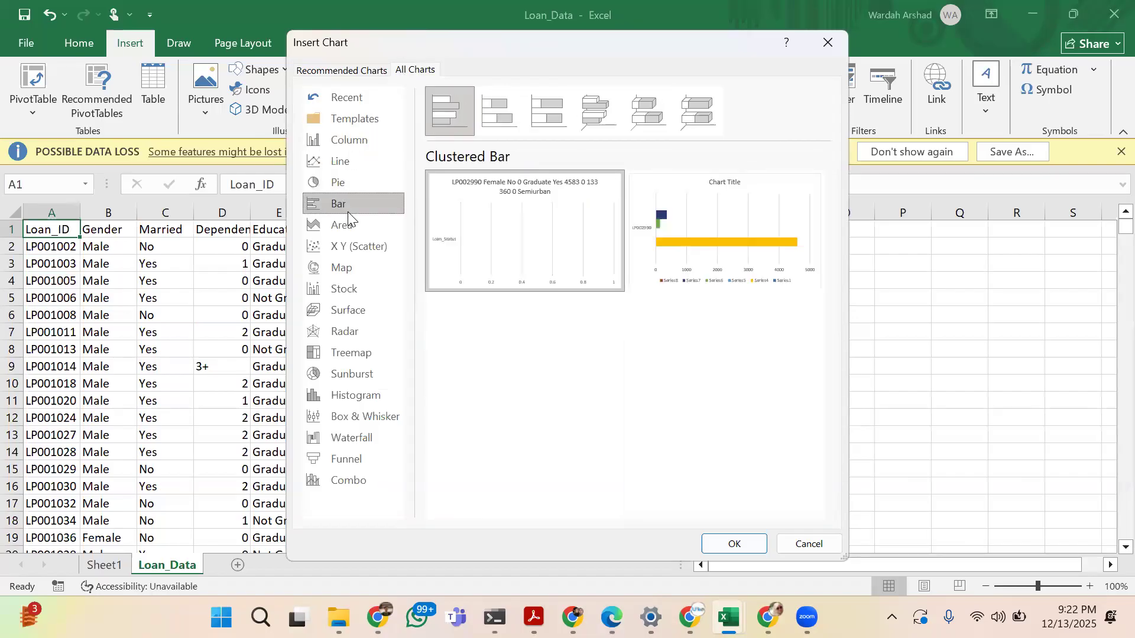
click(348, 267)
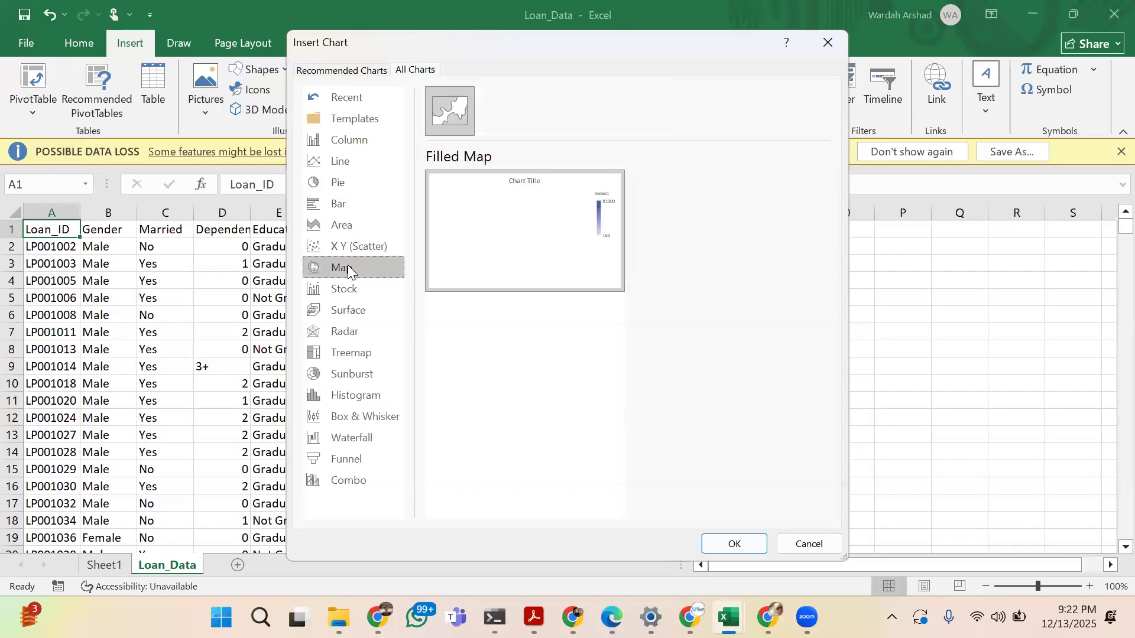
click(840, 40)
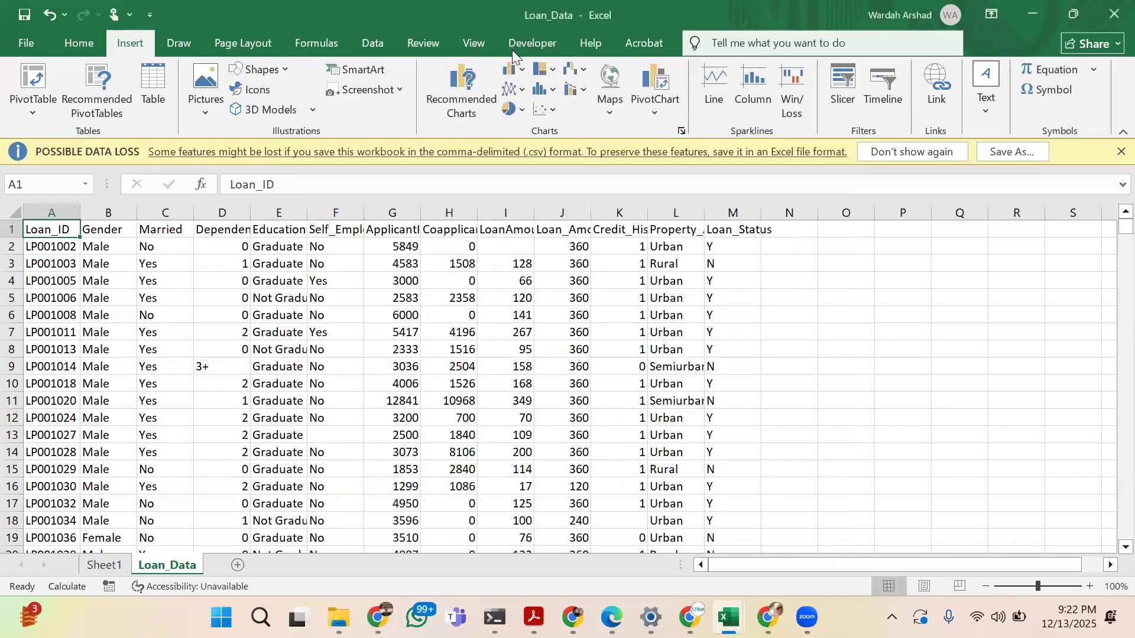
click(510, 109)
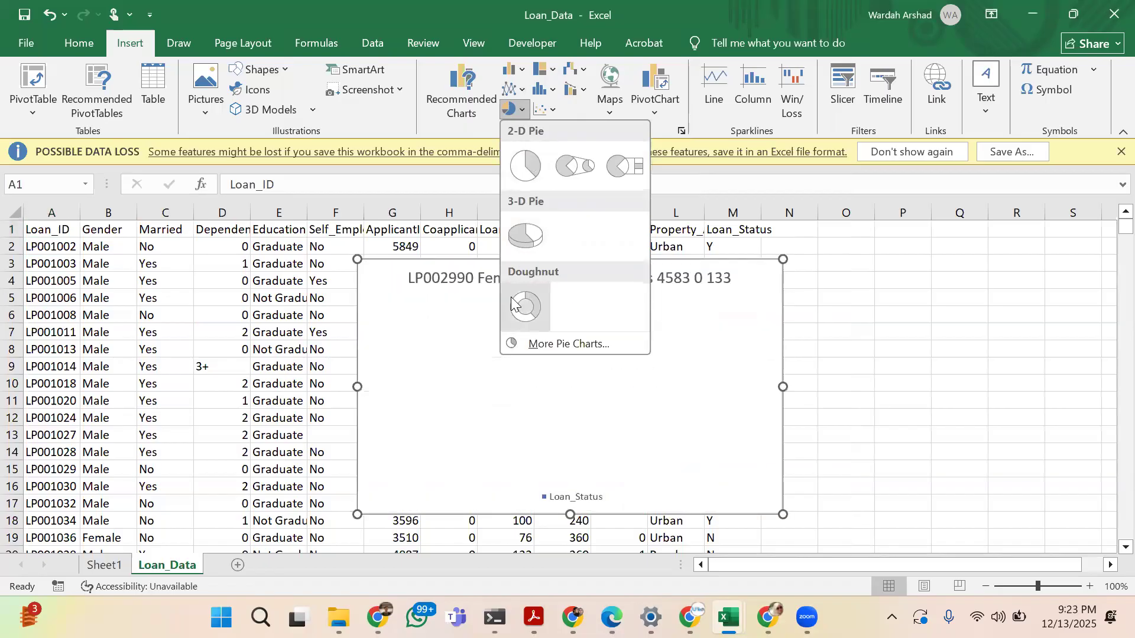
click(512, 302)
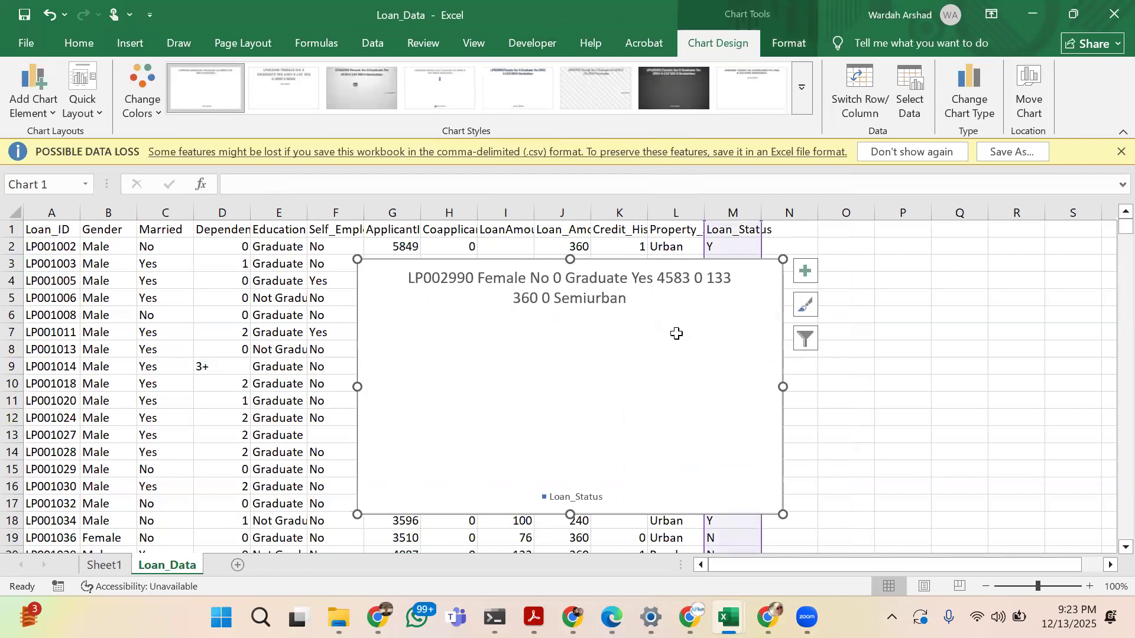
key(Delete)
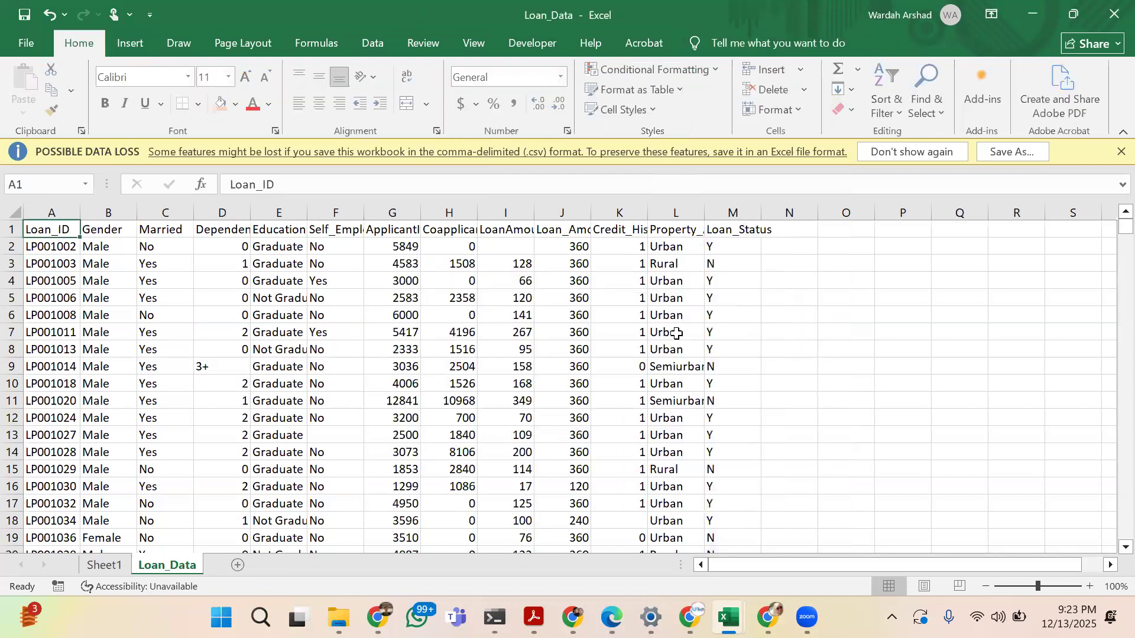
Insert a doughnut chart from the Married and Loan_Amount_Term columns of the Loan_Data sheet
click(168, 209)
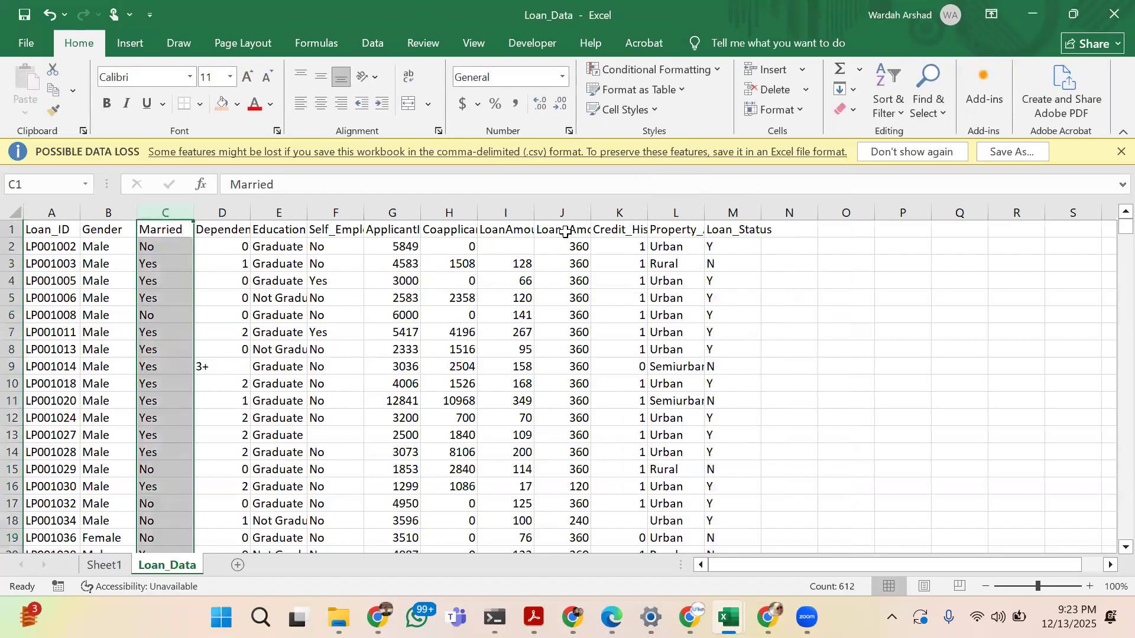
ctrl+click(563, 211)
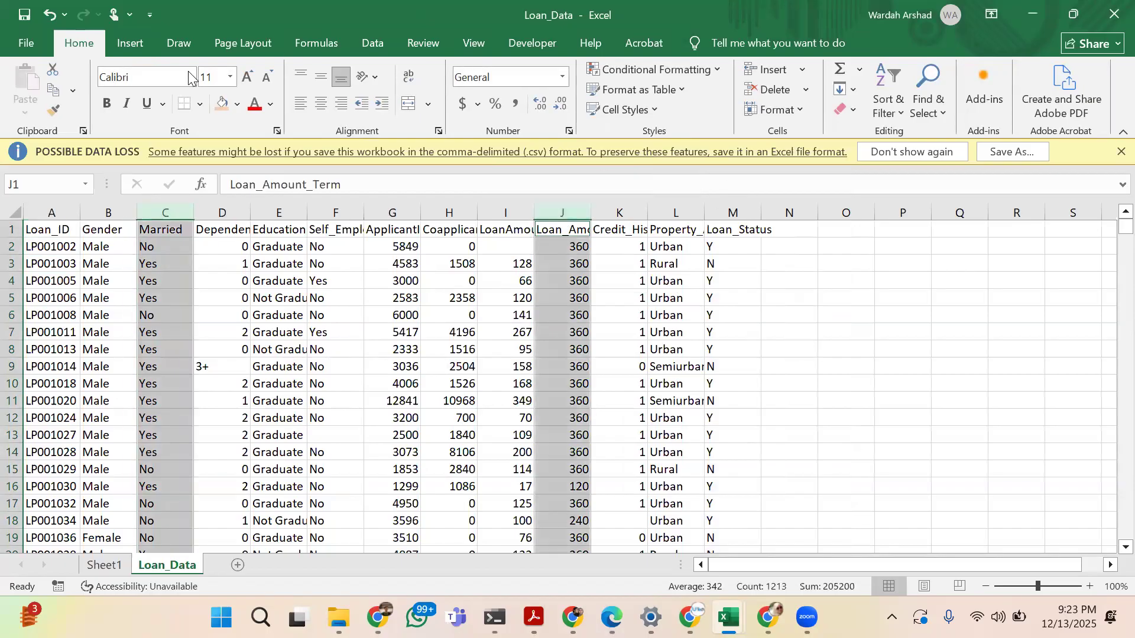
click(132, 44)
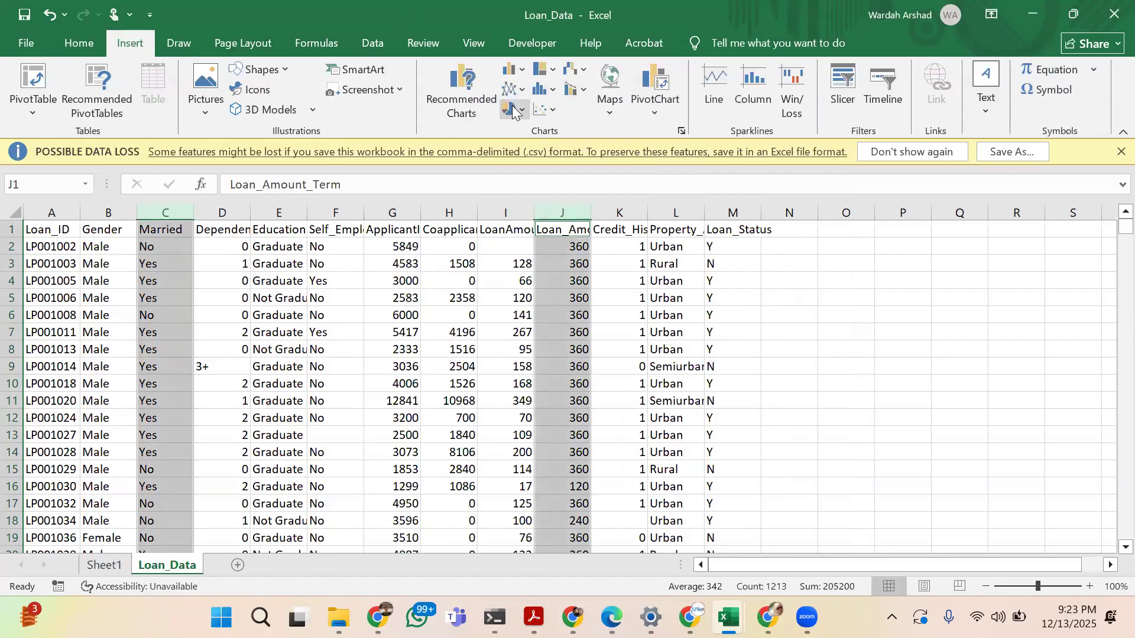
click(510, 111)
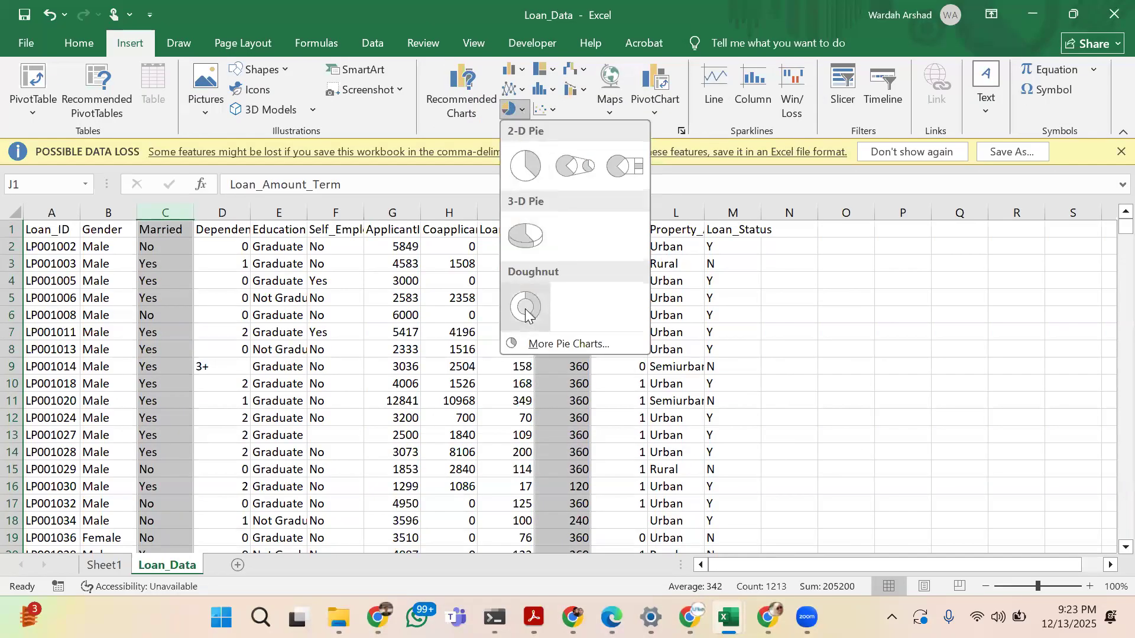
click(525, 308)
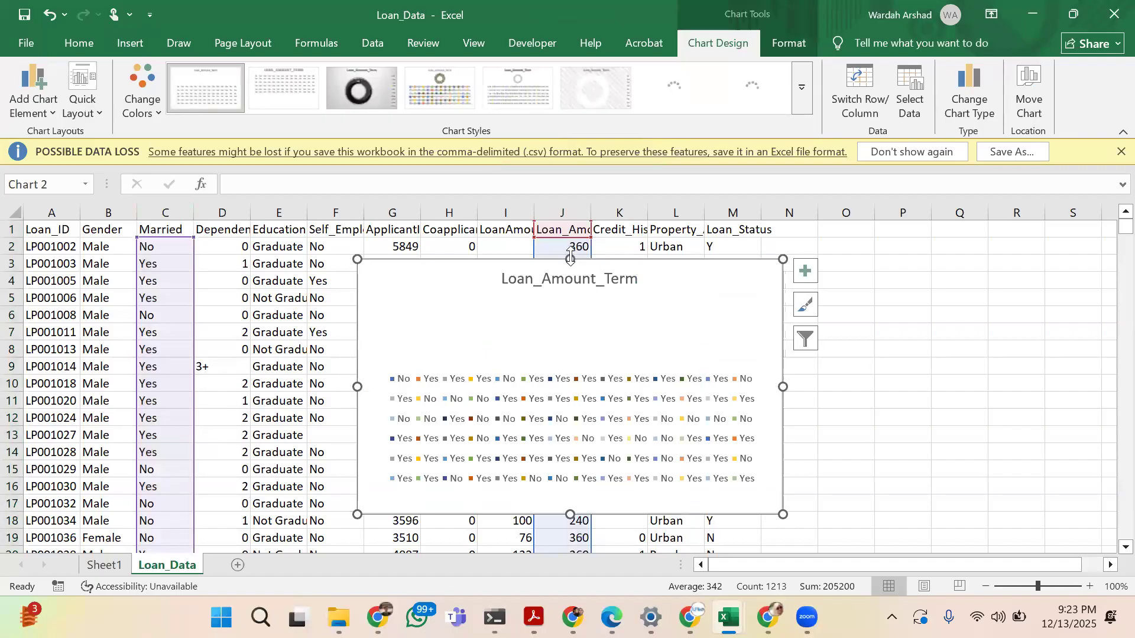
Extend the doughnut chart's upper edge to row 1 and apply chart Style 1
drag(573, 228, 573, 229)
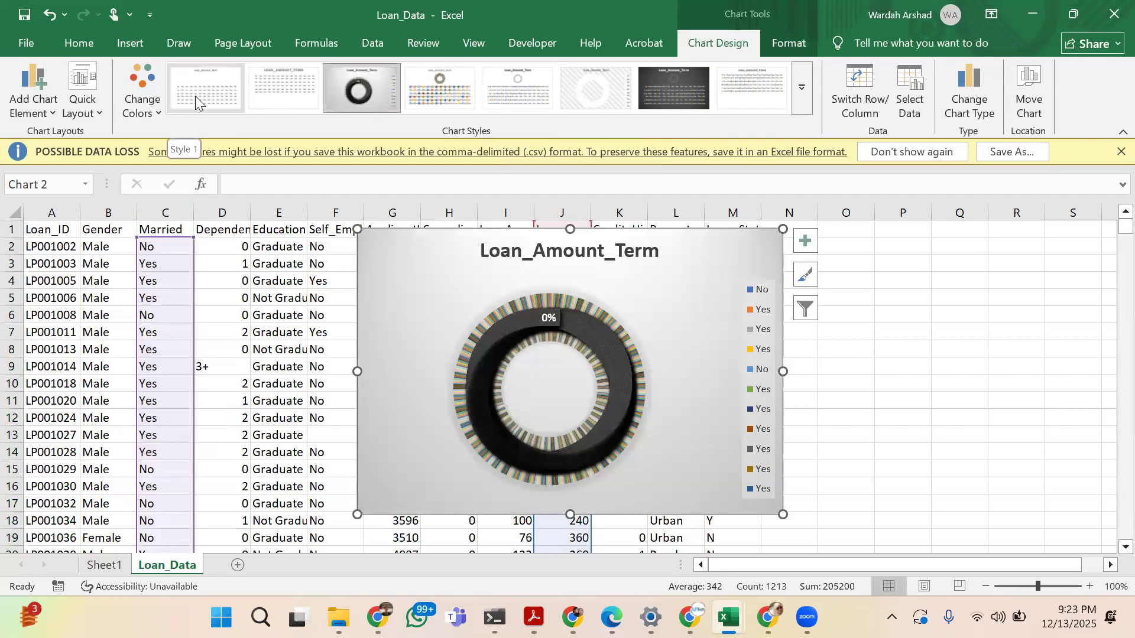
click(195, 96)
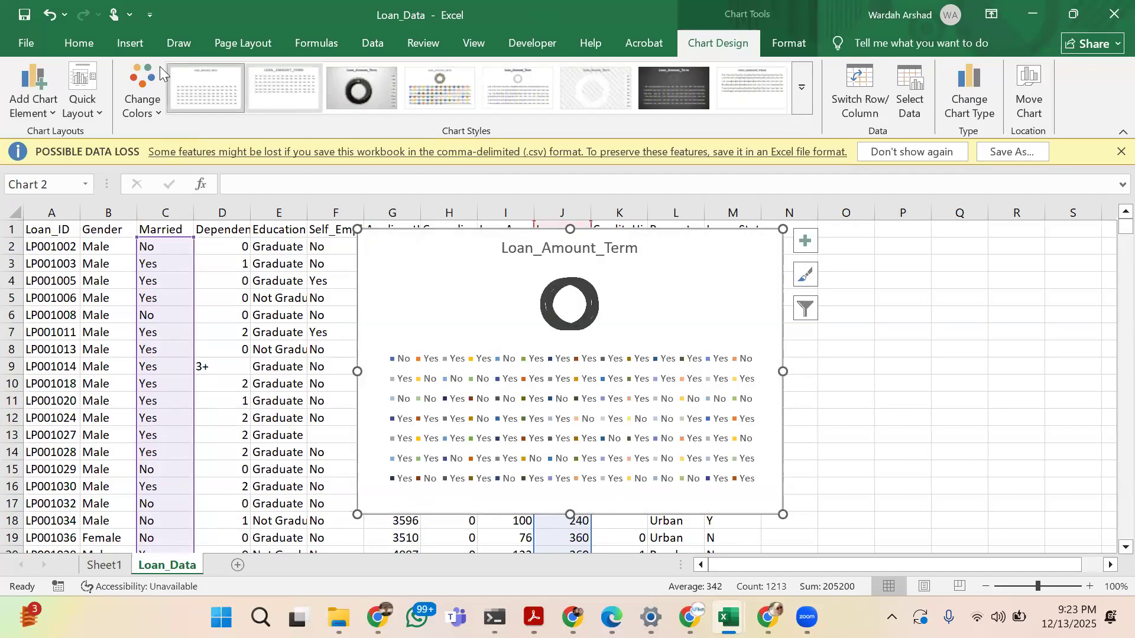
Try the Loan_Amount_Term chart as a 2-D clustered column chart
click(145, 50)
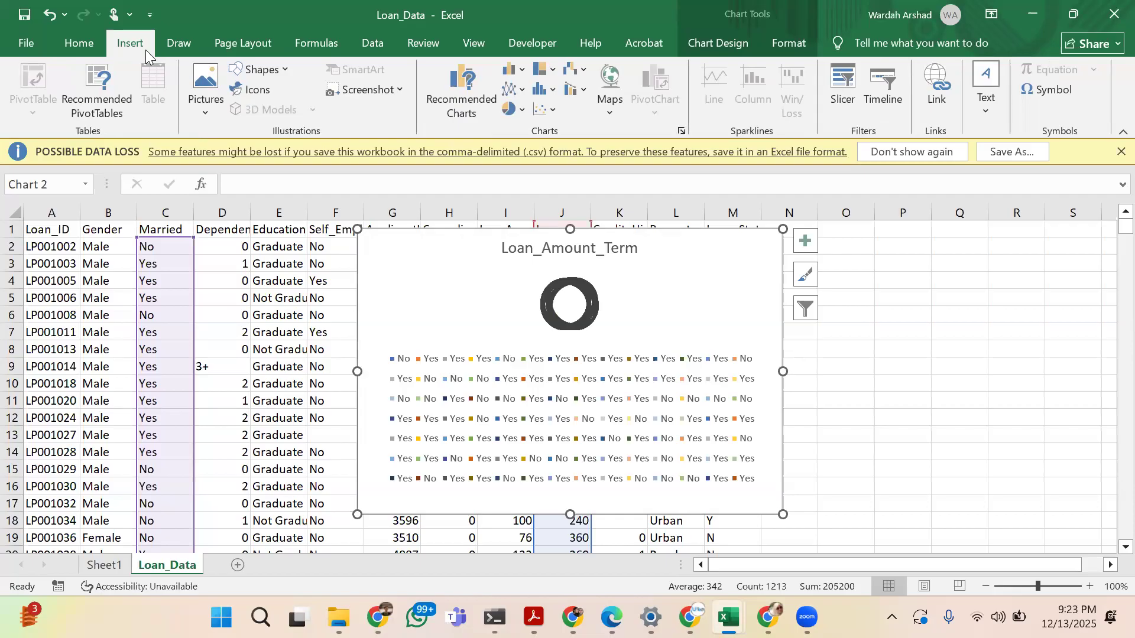
click(520, 71)
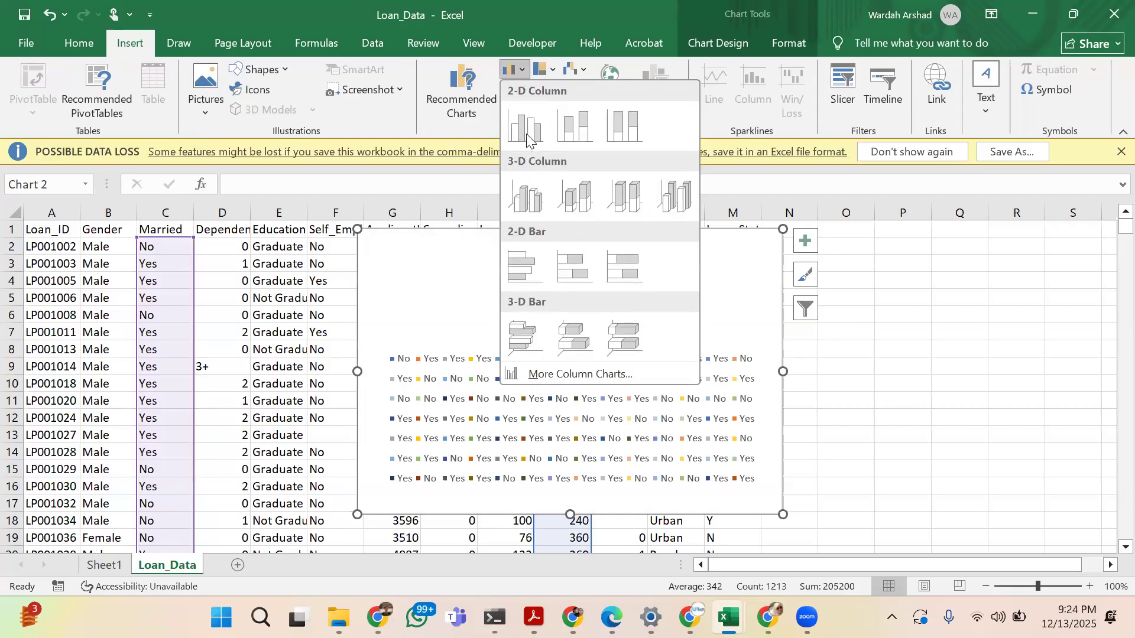
click(526, 127)
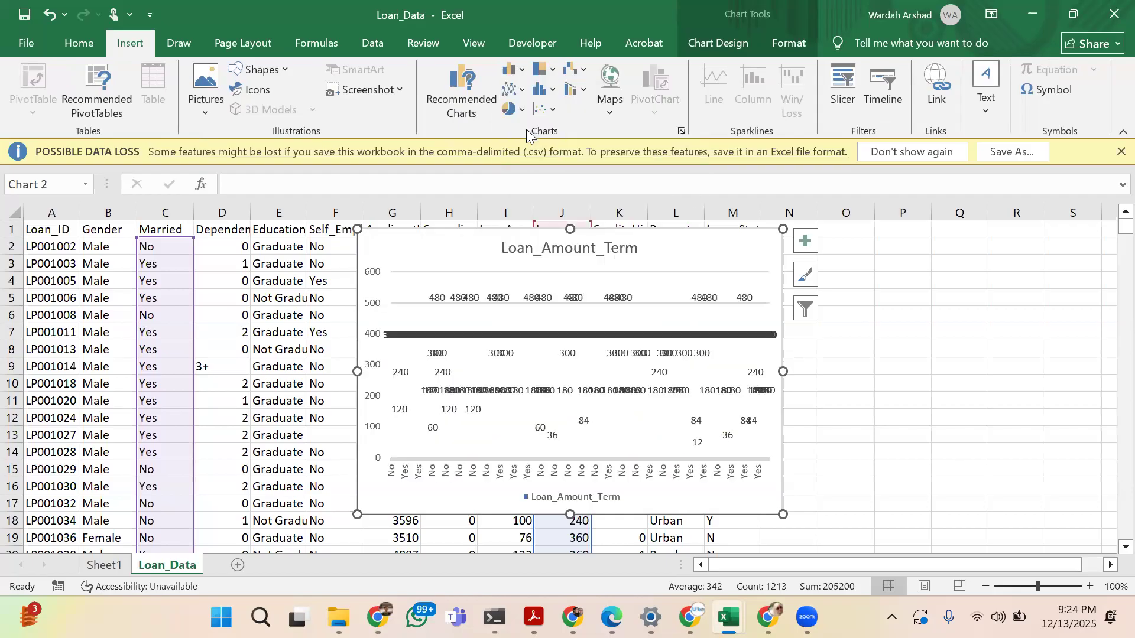
Change the Loan_Amount_Term chart to a histogram
click(555, 69)
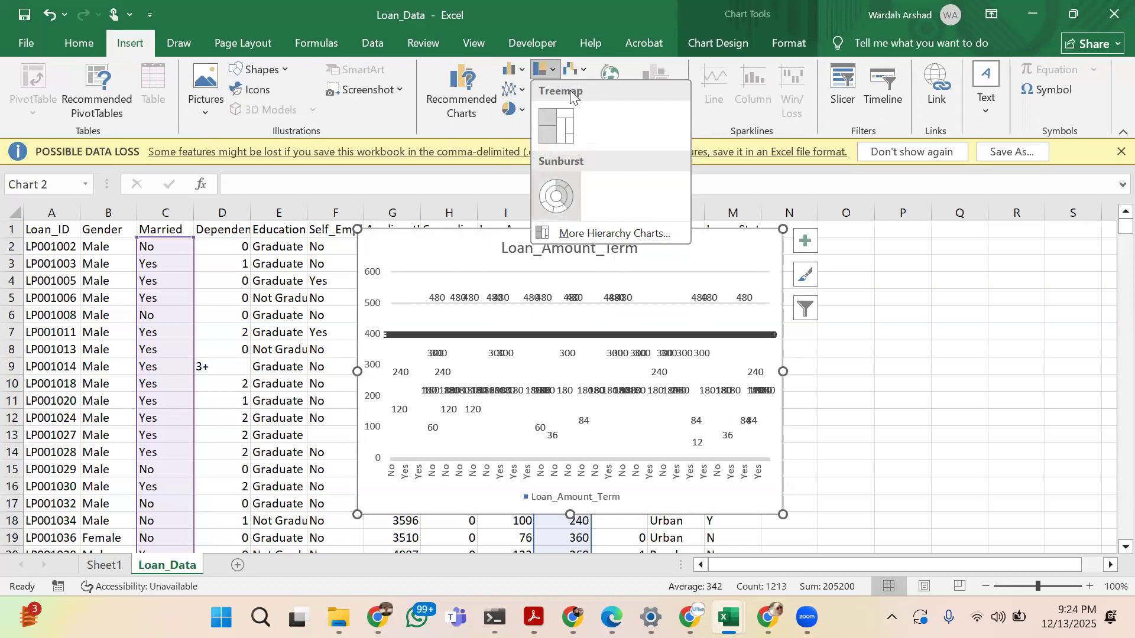
click(577, 58)
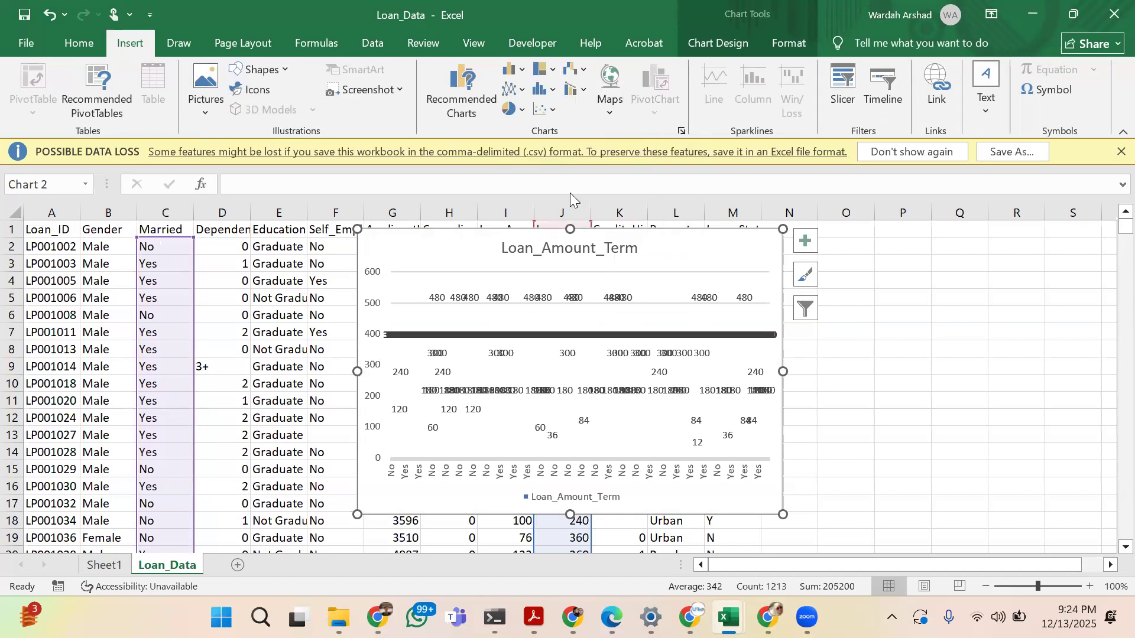
click(550, 90)
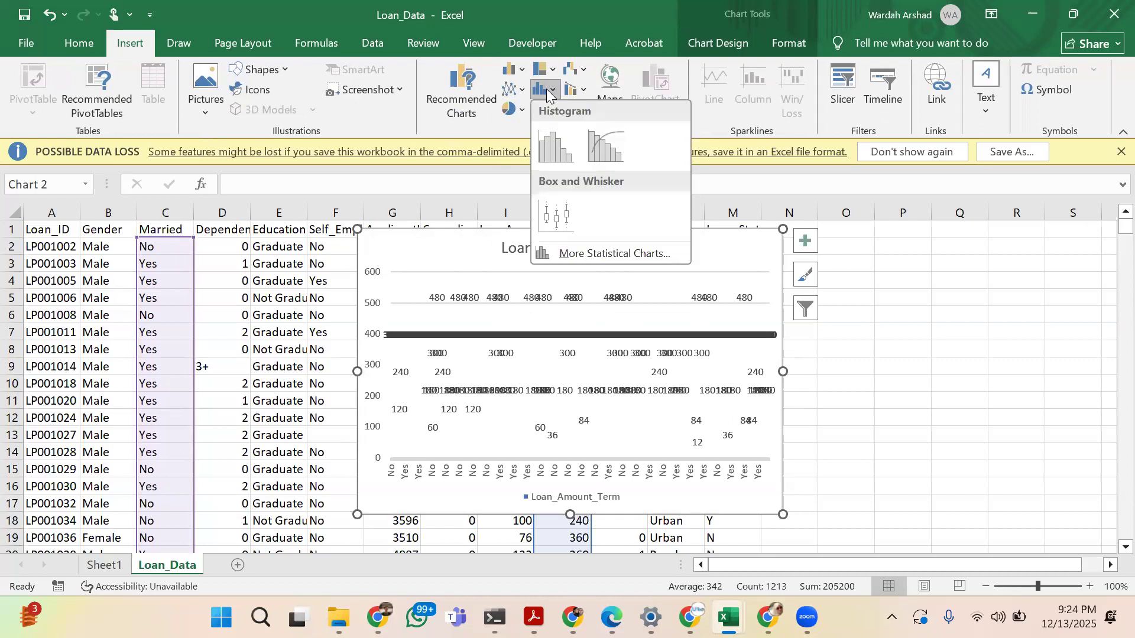
click(552, 132)
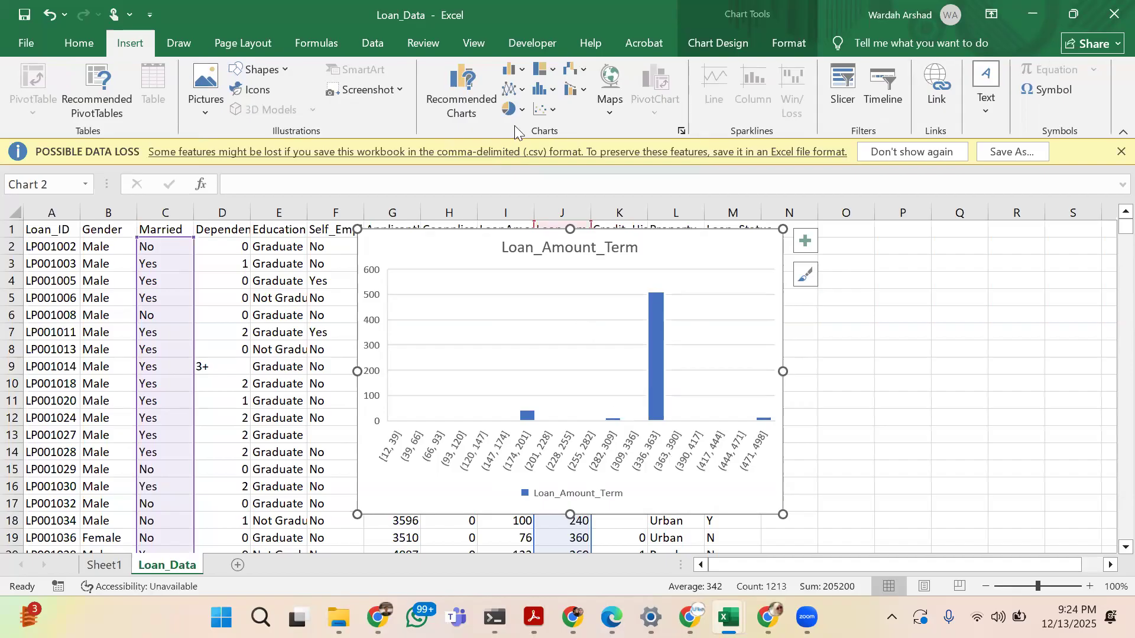
Change the Loan_Amount_Term chart to a filled map and delete the chart from the Loan_Data sheet
click(608, 112)
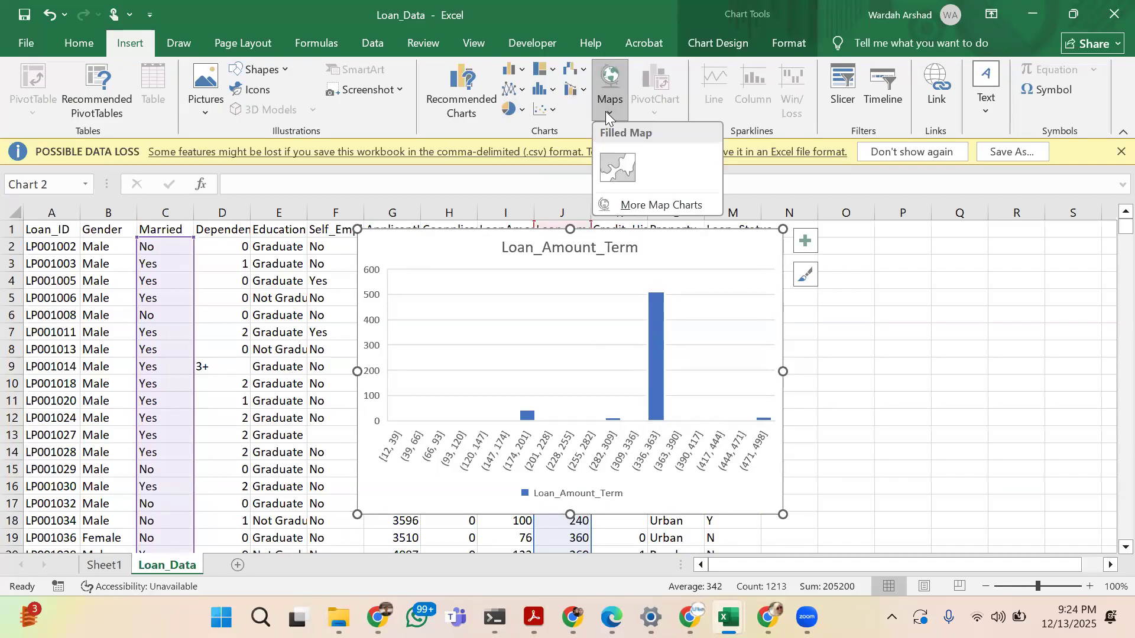
click(614, 166)
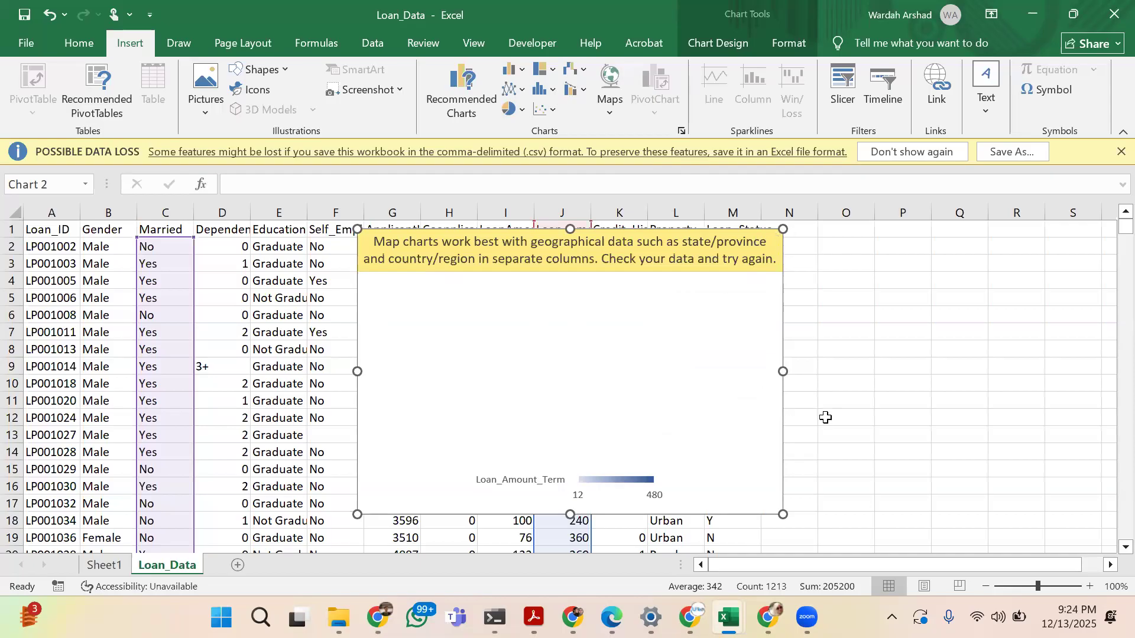
key(Delete)
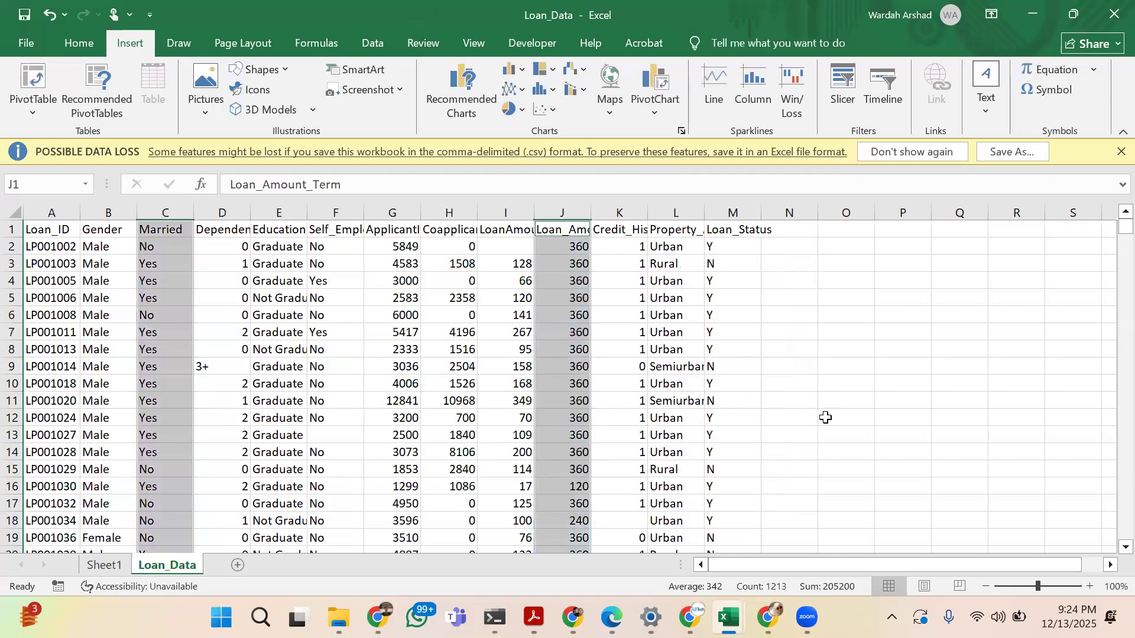
Insert a clustered column PivotChart from the PivotTable on Sheet1 and place it just below the table
click(119, 567)
click(656, 111)
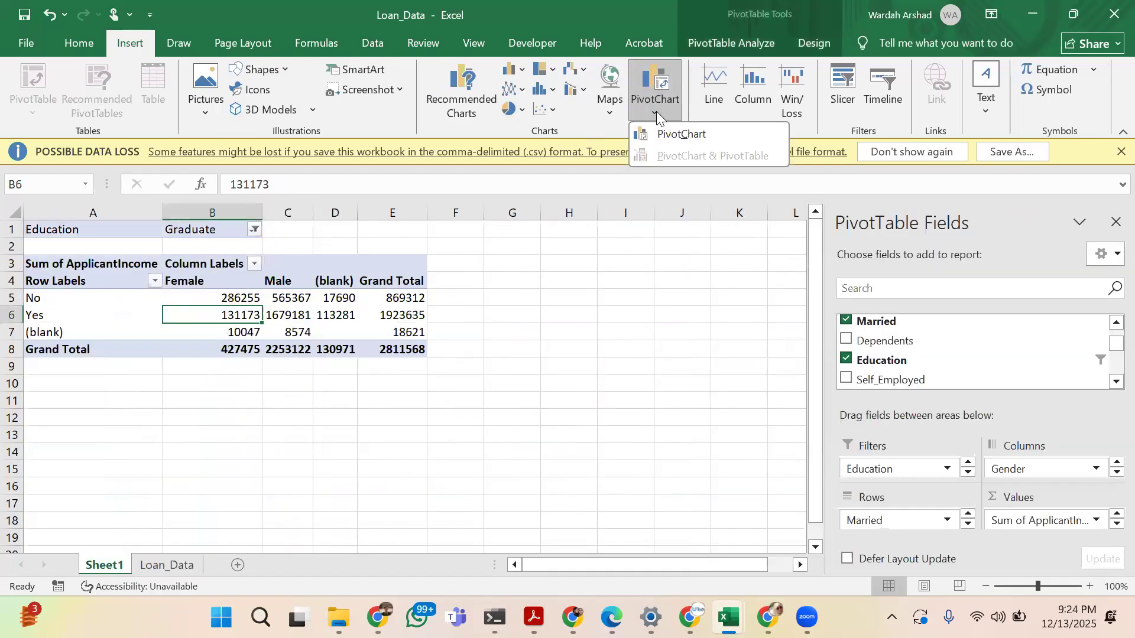
click(666, 134)
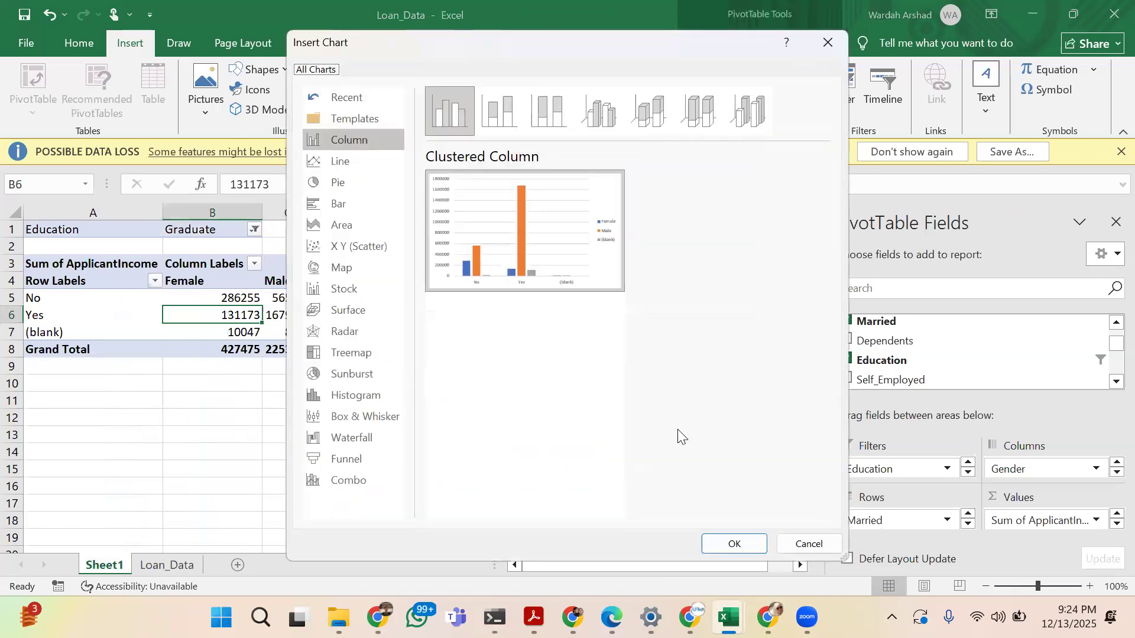
click(731, 543)
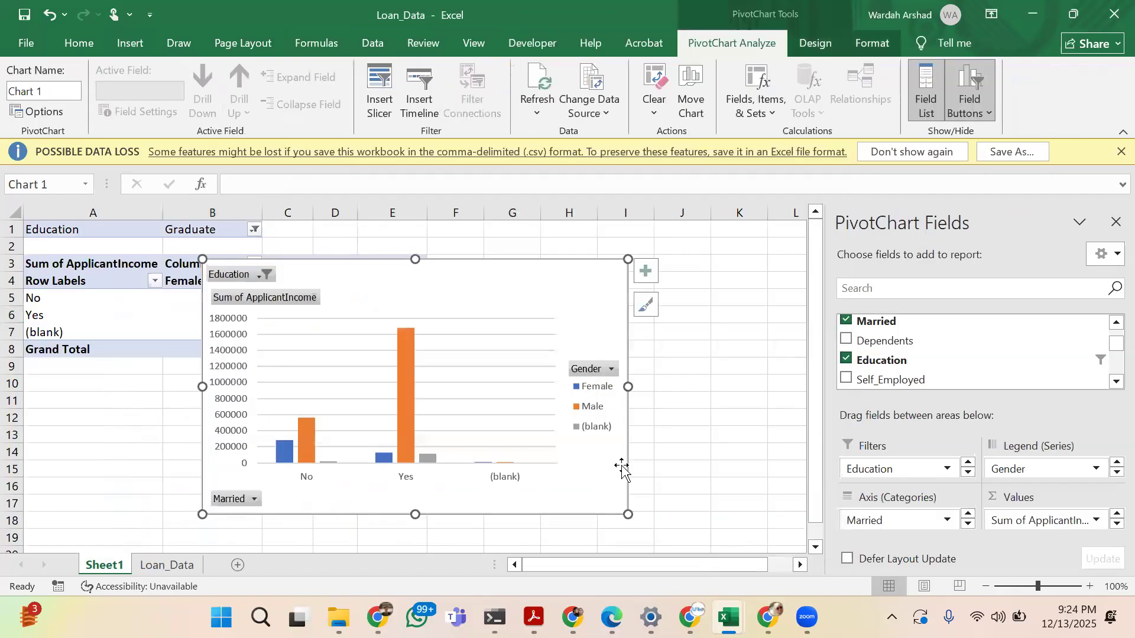
drag(446, 287, 585, 383)
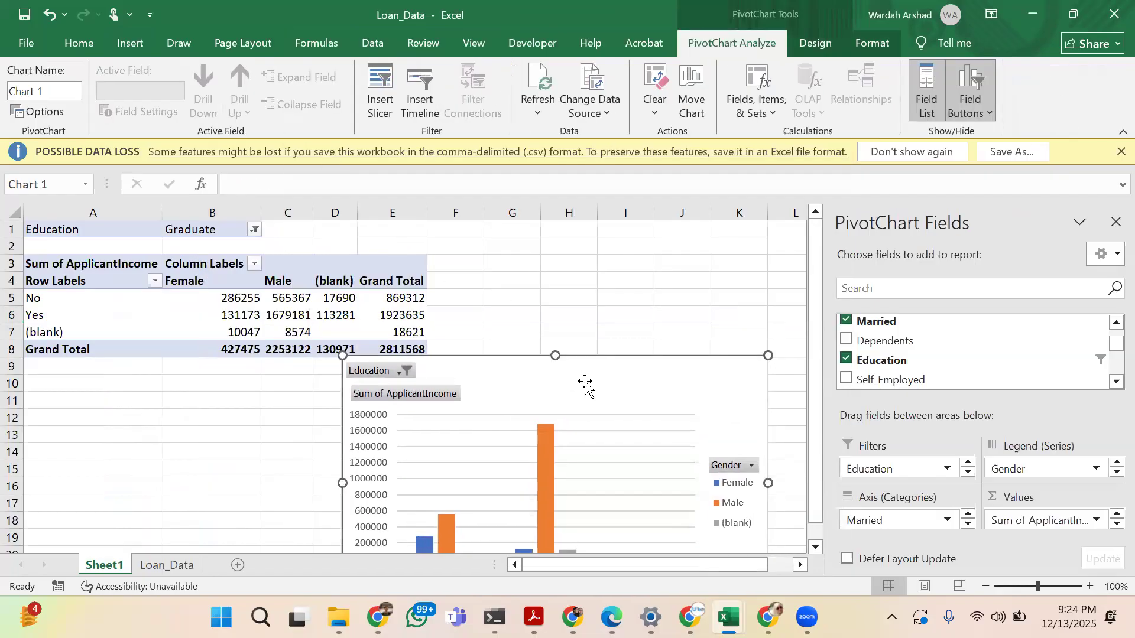
scroll(585, 385, down, 1)
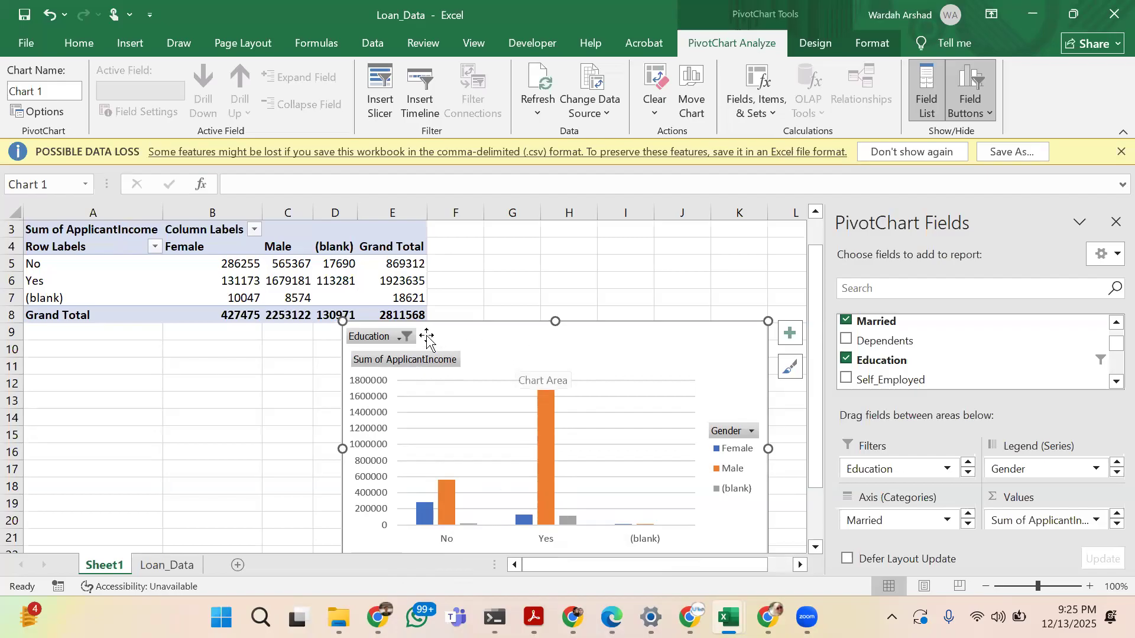
Filter the PivotChart's Education field to show only Not Graduate
click(400, 336)
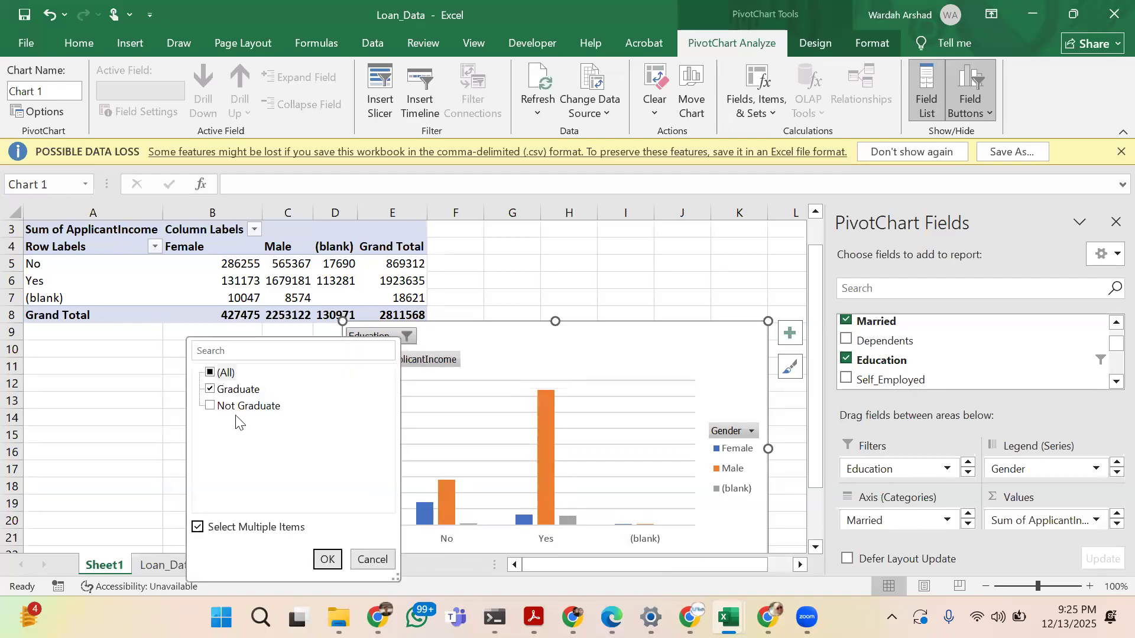
click(210, 406)
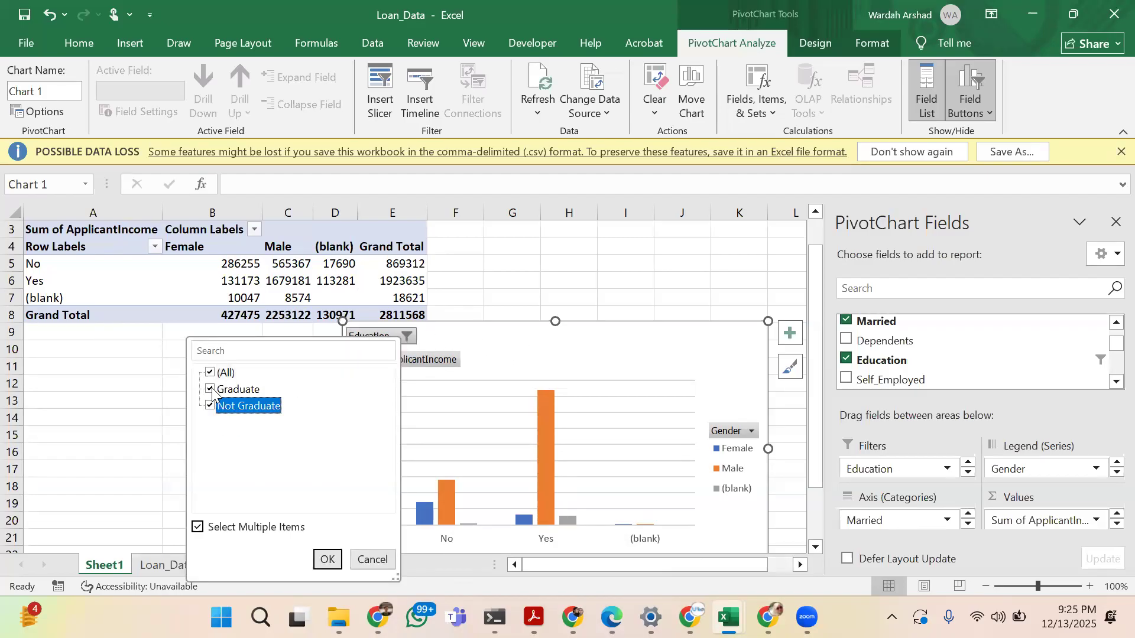
click(214, 391)
click(213, 392)
click(324, 557)
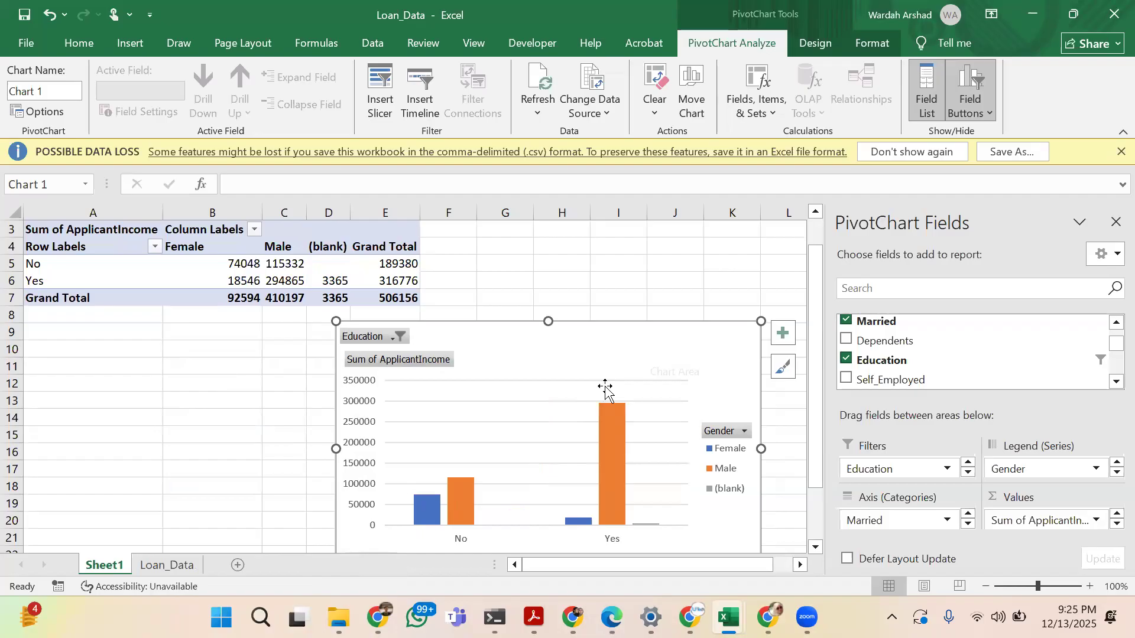
click(130, 42)
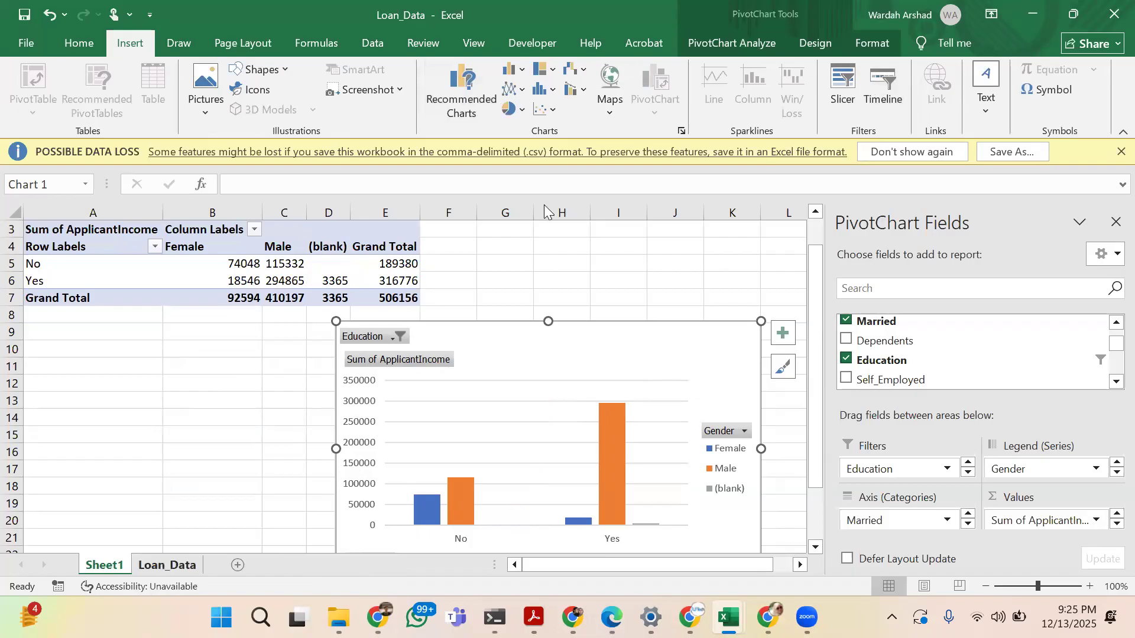
key(ctrl+Page_Down)
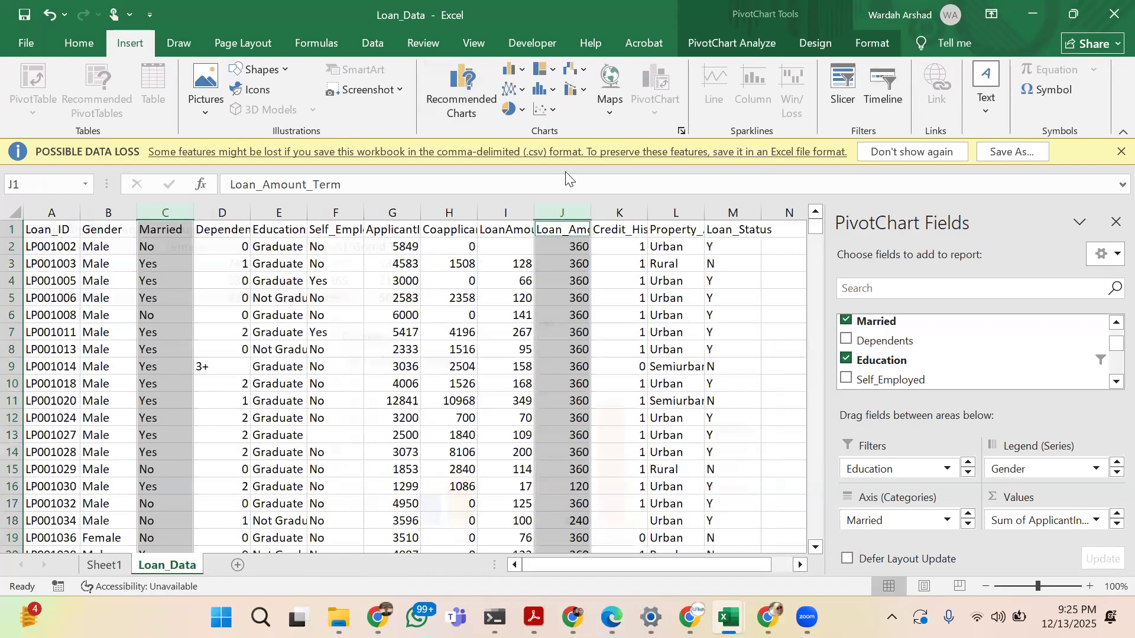
click(842, 88)
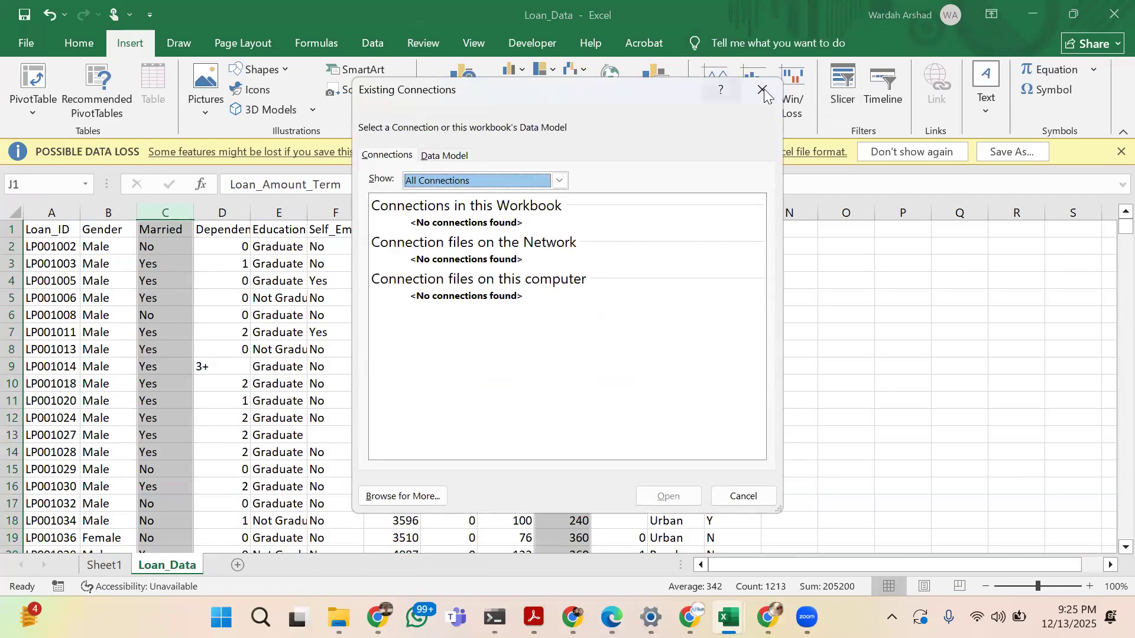
click(762, 89)
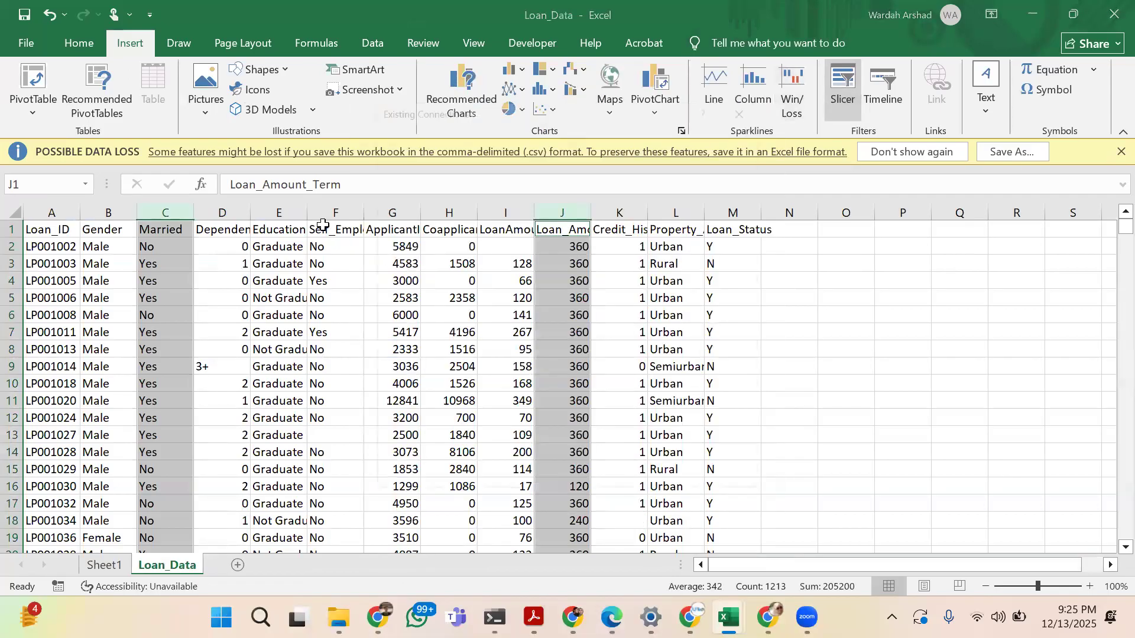
key(Escape)
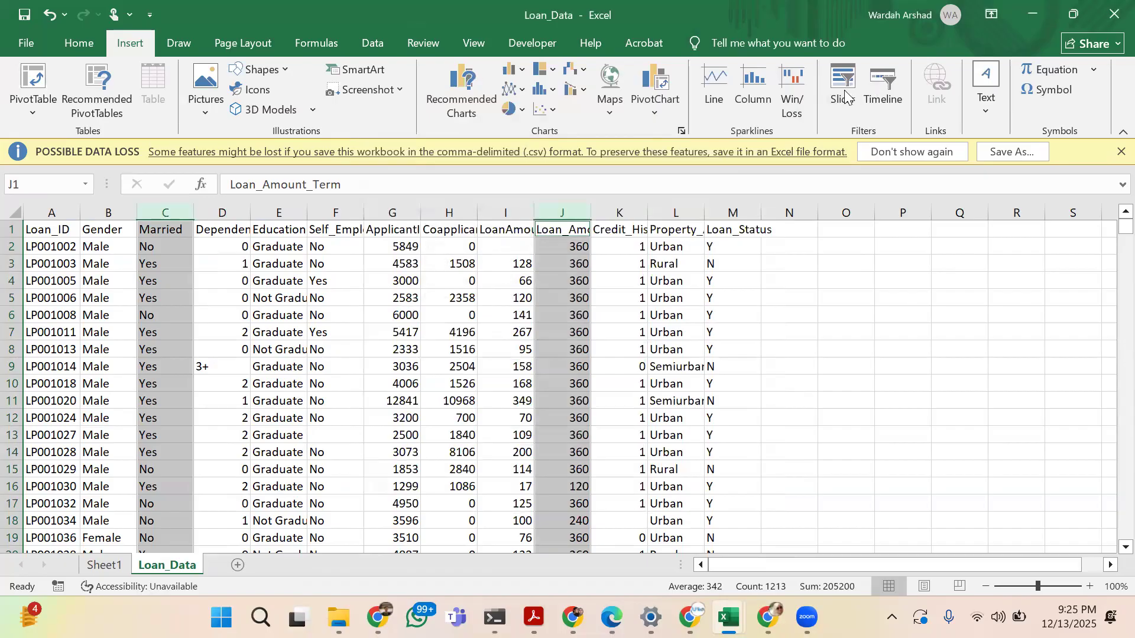
click(801, 418)
click(842, 88)
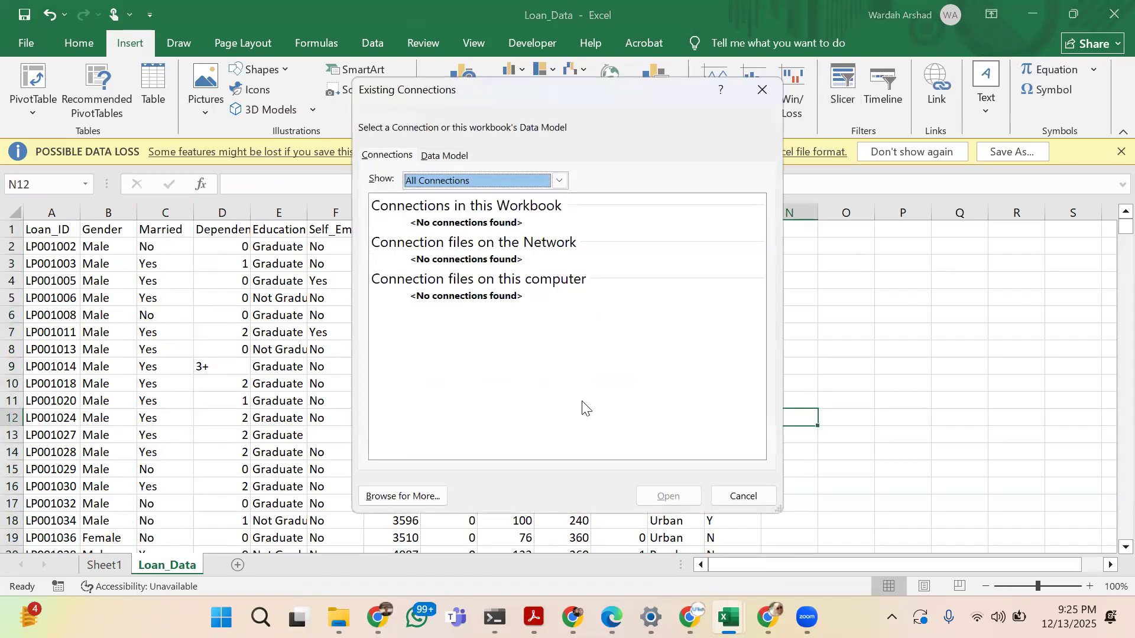
key(alt+Down)
key(Down)
key(Return)
click(749, 498)
click(743, 495)
Insert Education and Loan_Status slicers for the PivotChart on Sheet1
click(104, 564)
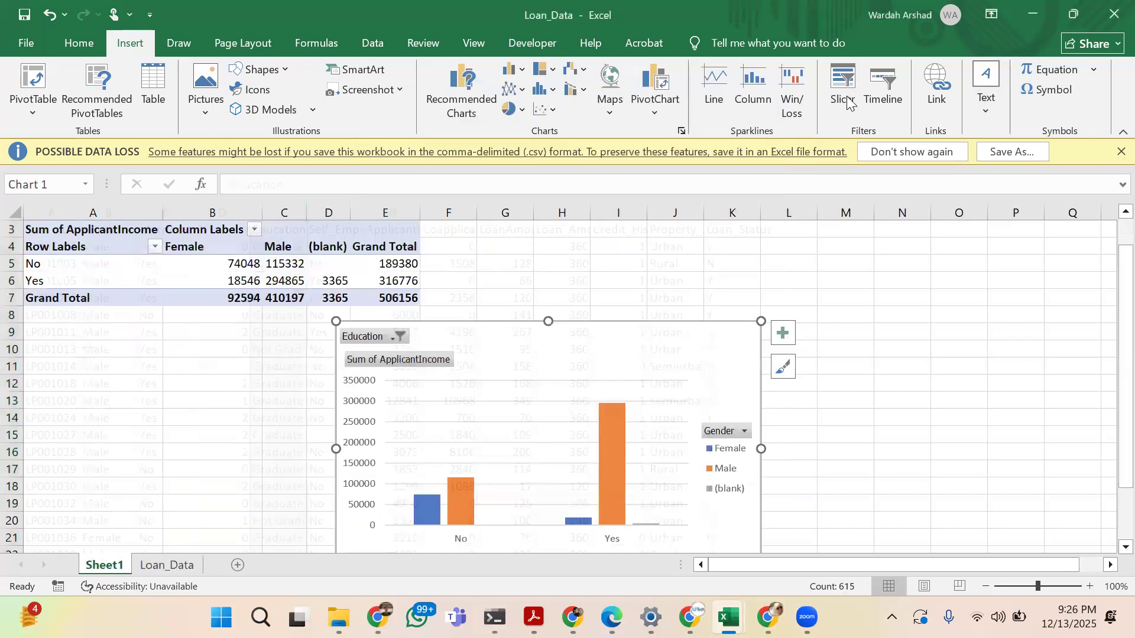
click(842, 97)
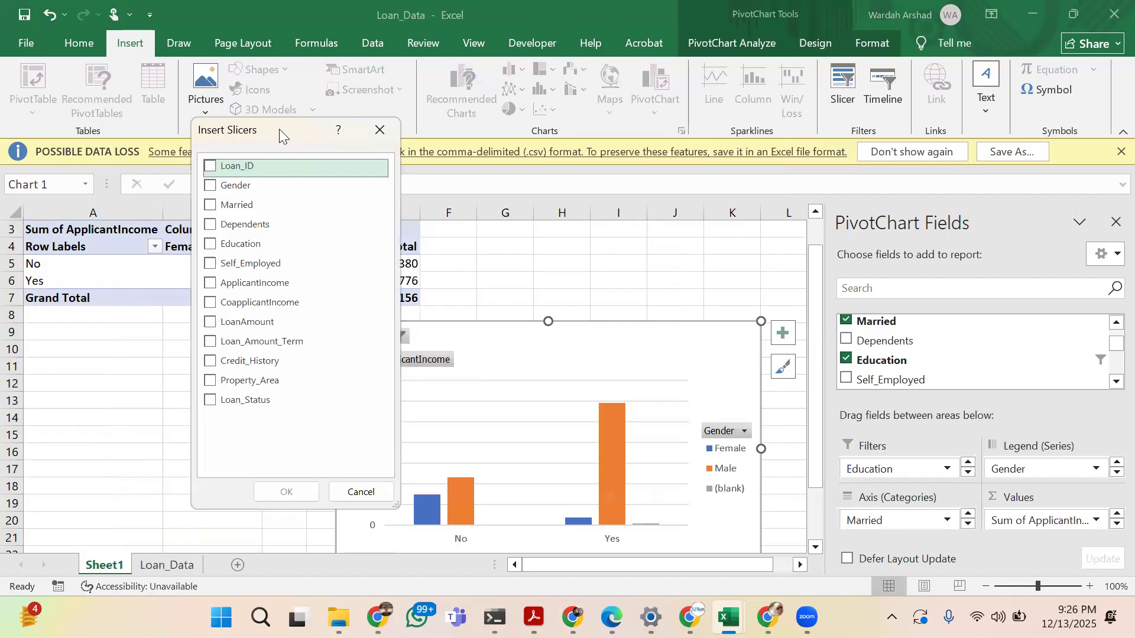
drag(278, 129, 197, 334)
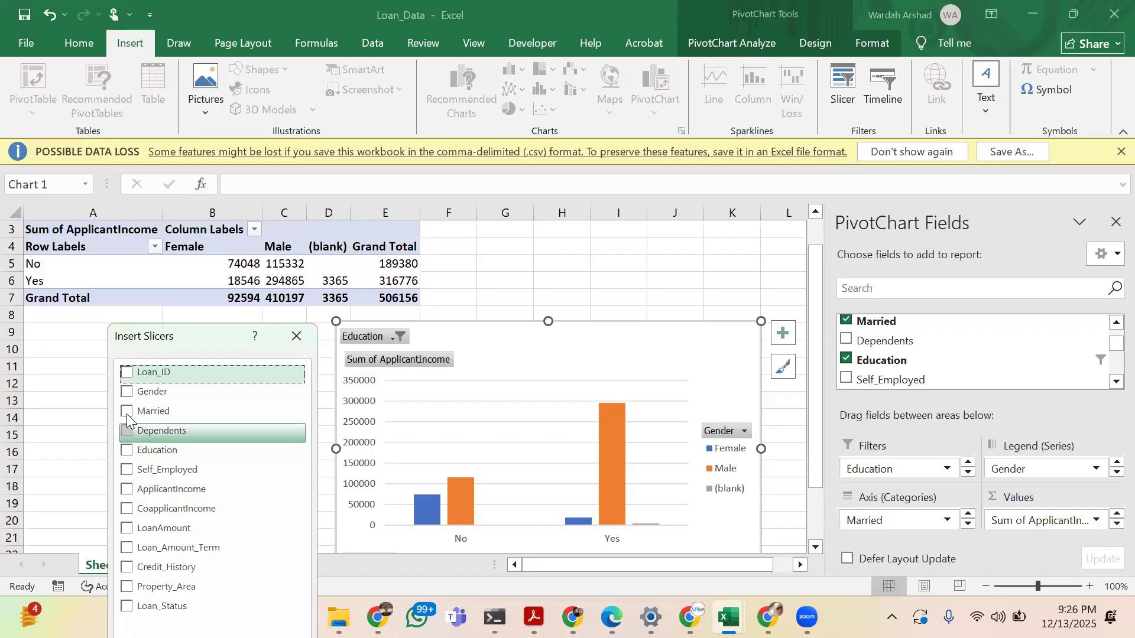
click(127, 607)
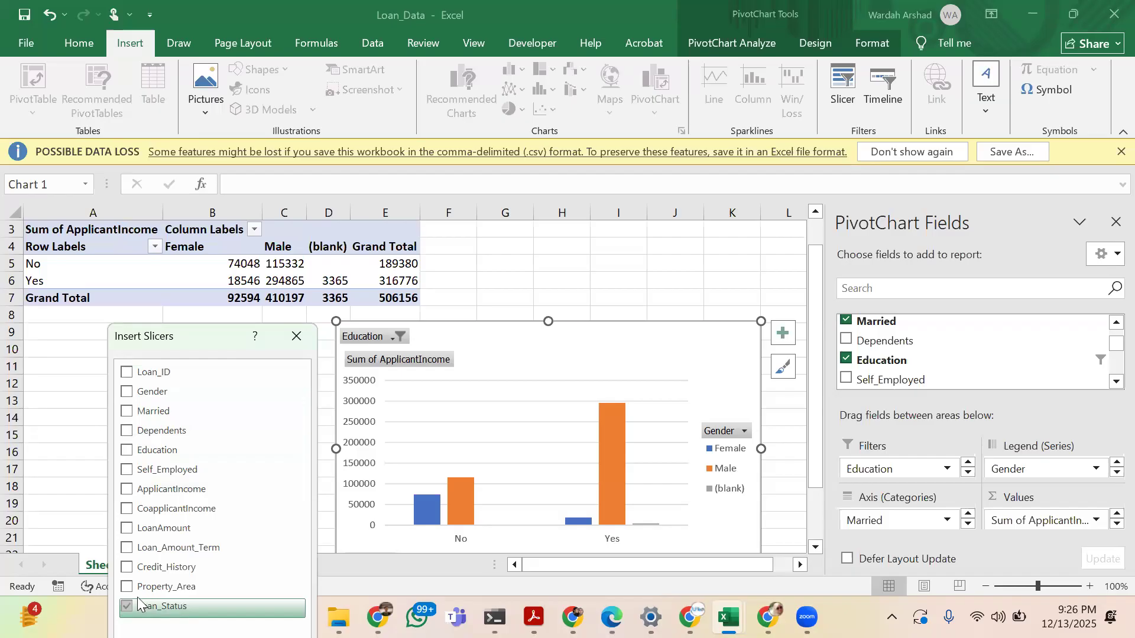
click(129, 451)
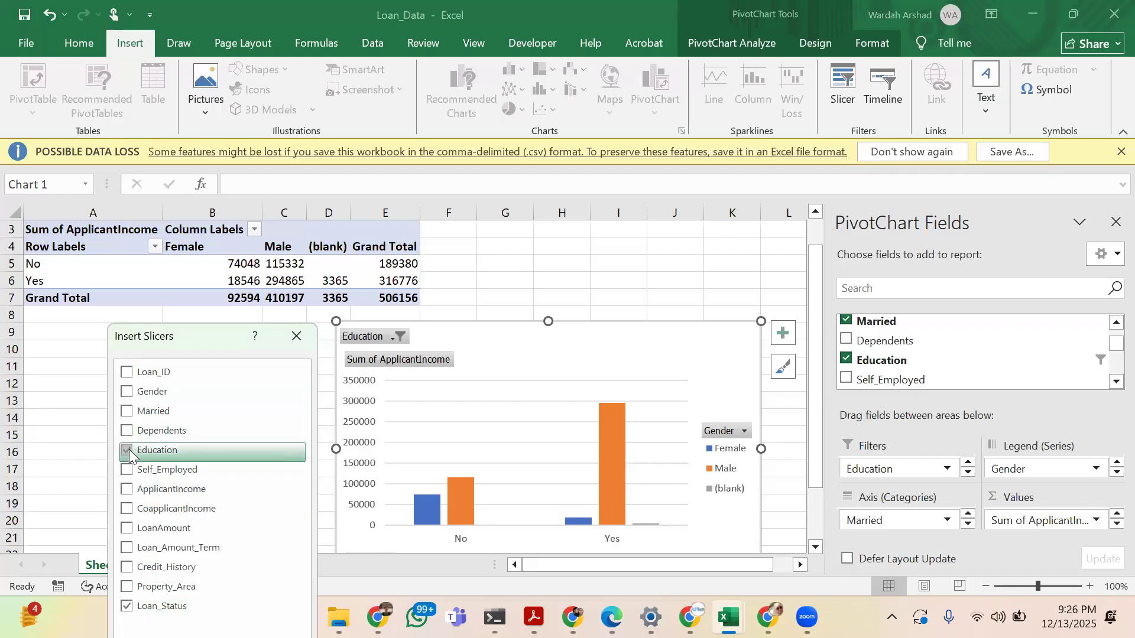
key(Return)
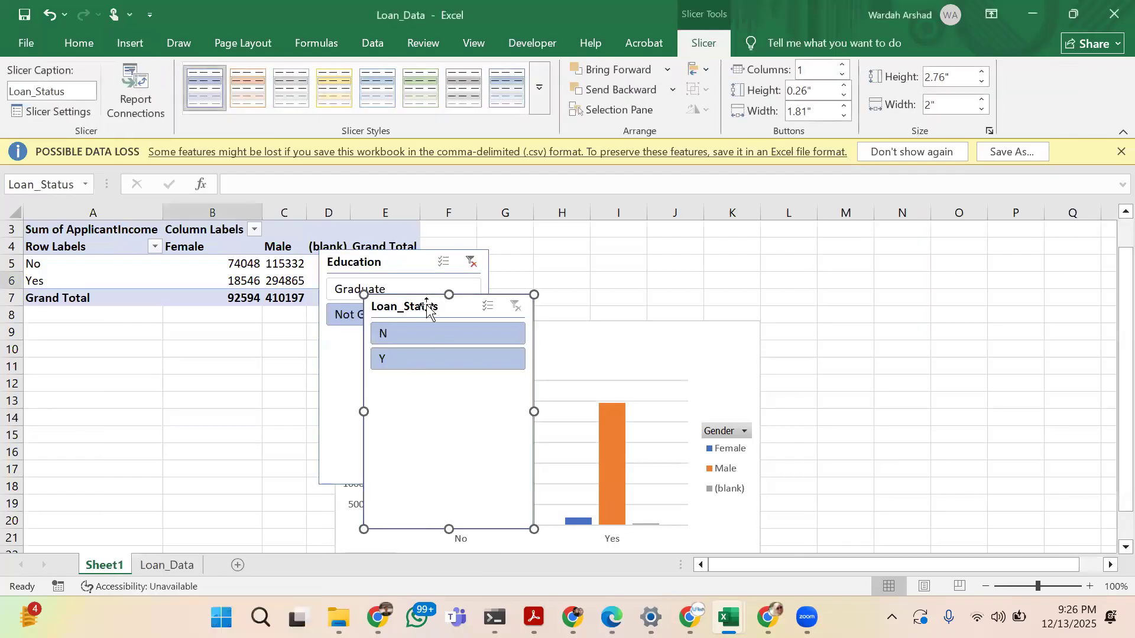
Move the Loan_Status slicer to the right of the PivotChart and the Education slicer to the right of the PivotTable
drag(786, 297, 889, 294)
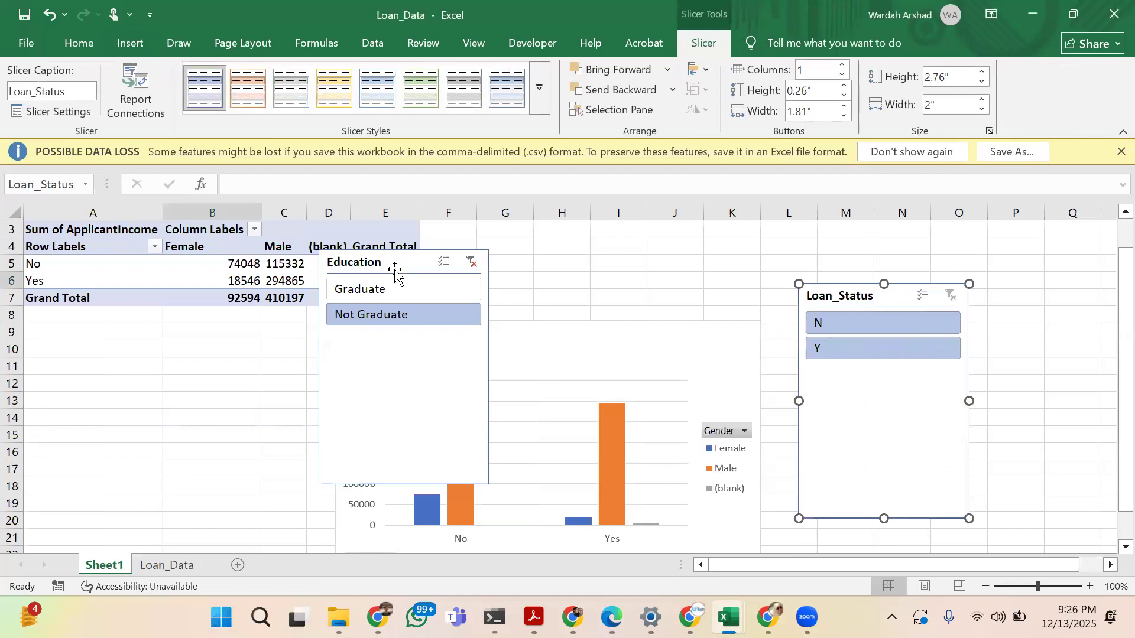
drag(386, 261, 680, 208)
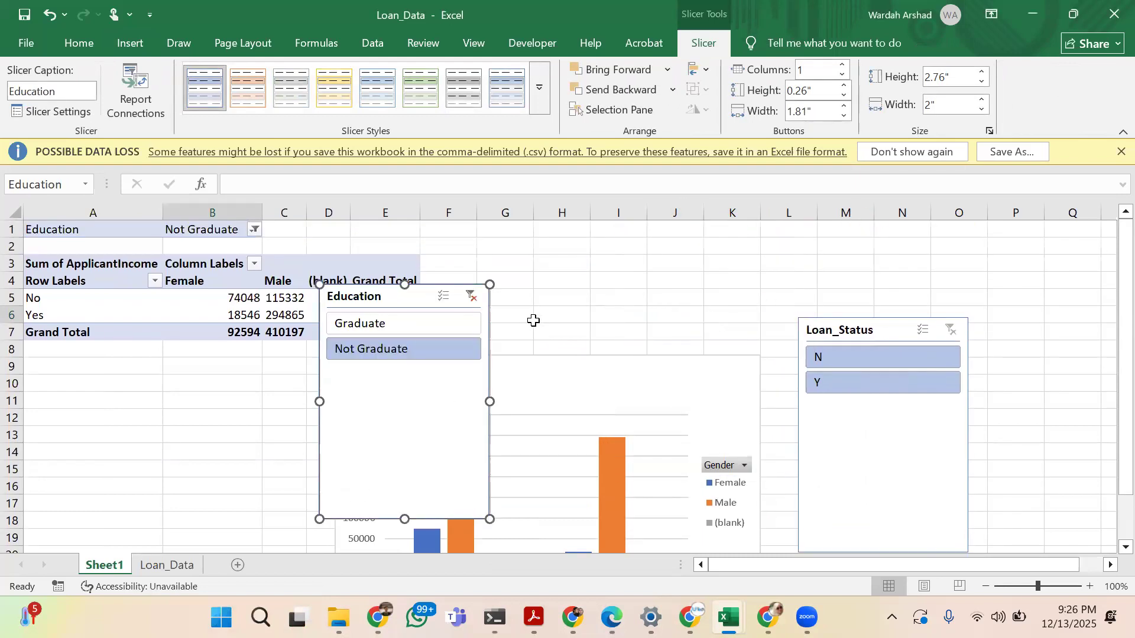
drag(413, 296, 654, 248)
Filter with the Education slicer by Graduate and by Not Graduate, and with the Loan_Status slicer by N and finally by Y
click(649, 281)
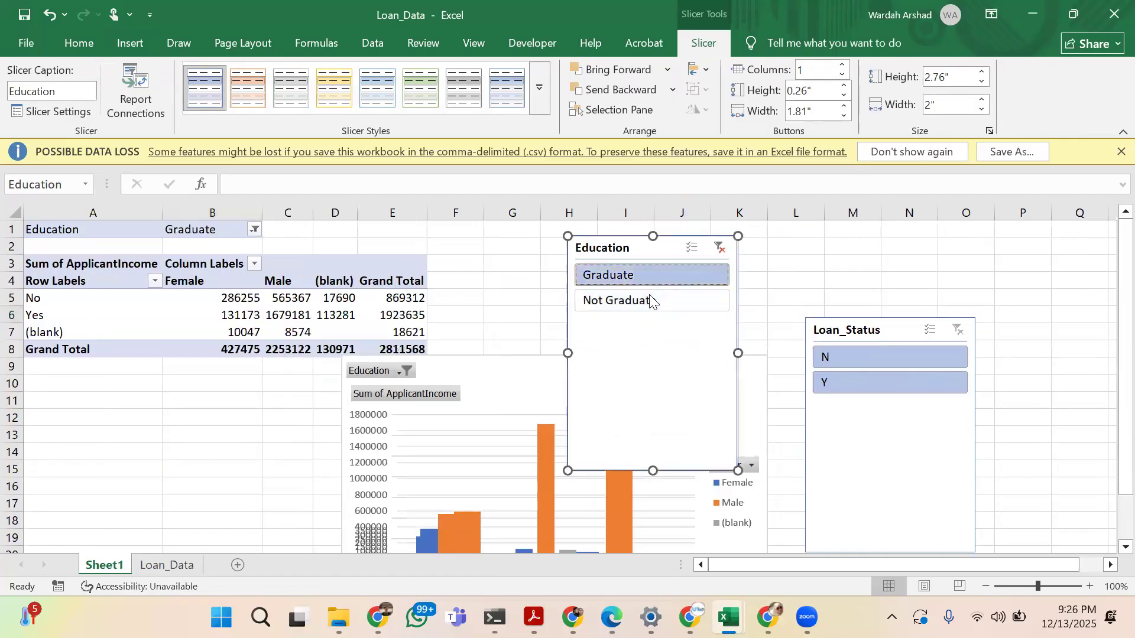
click(651, 302)
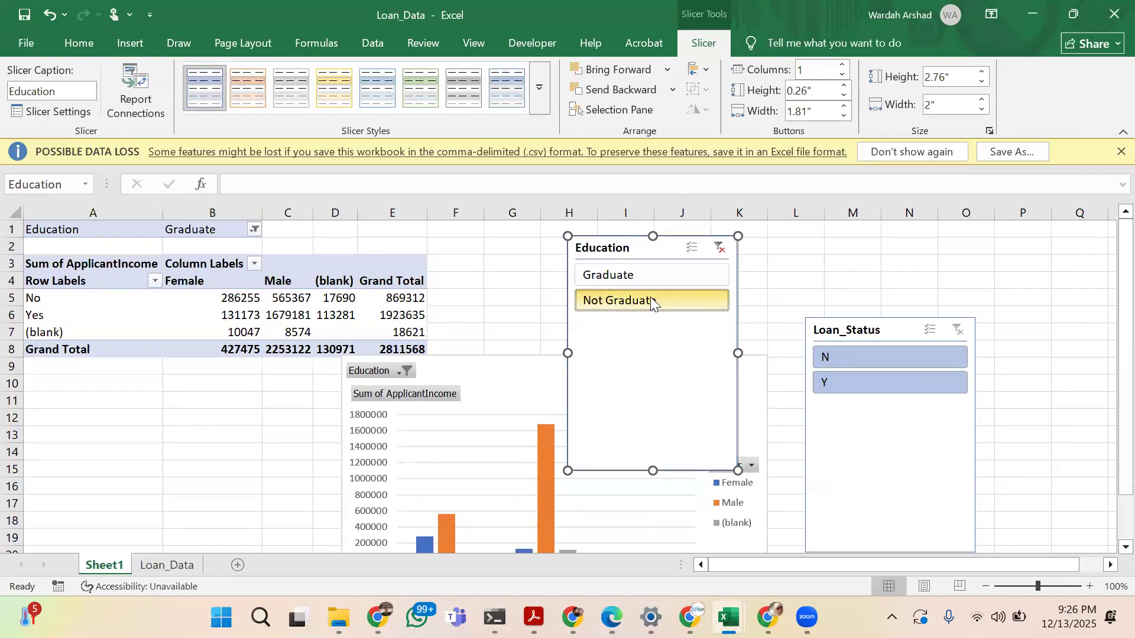
click(864, 354)
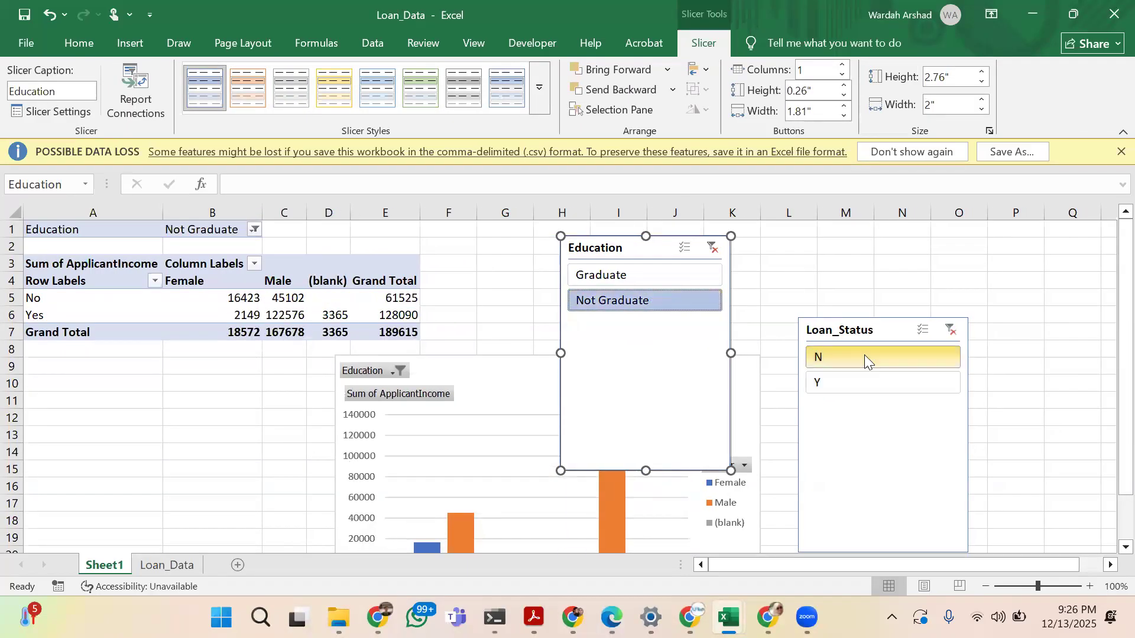
click(858, 381)
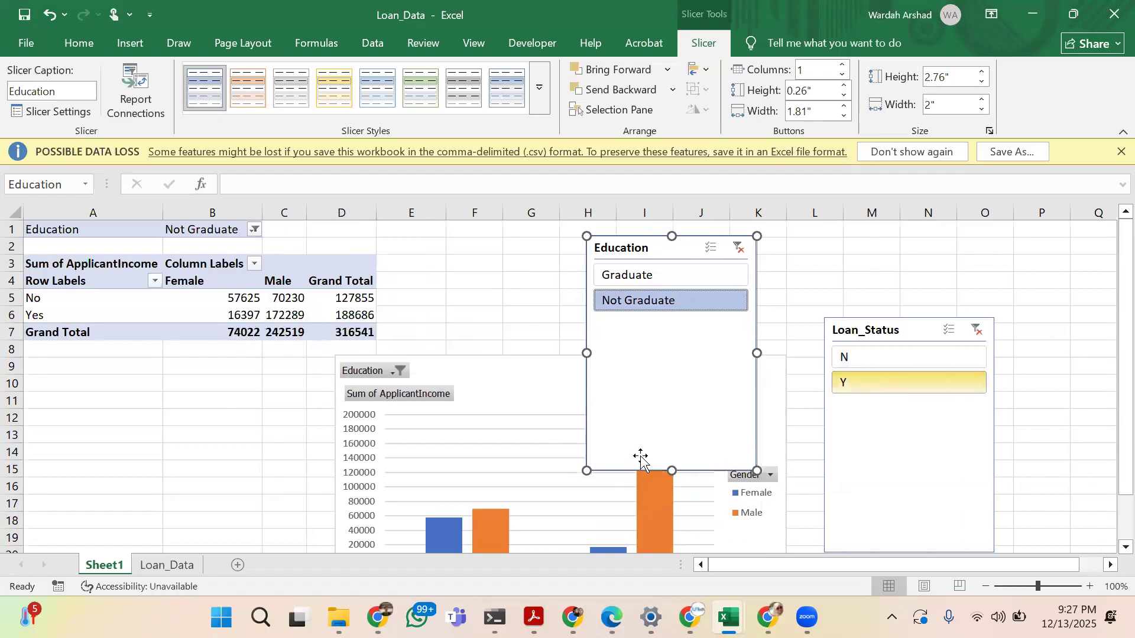
Shorten the Education slicer to about 1.1" and the Loan_Status slicer to about 1.06" high, aligning Loan_Status roughly level with Education
drag(671, 471, 689, 330)
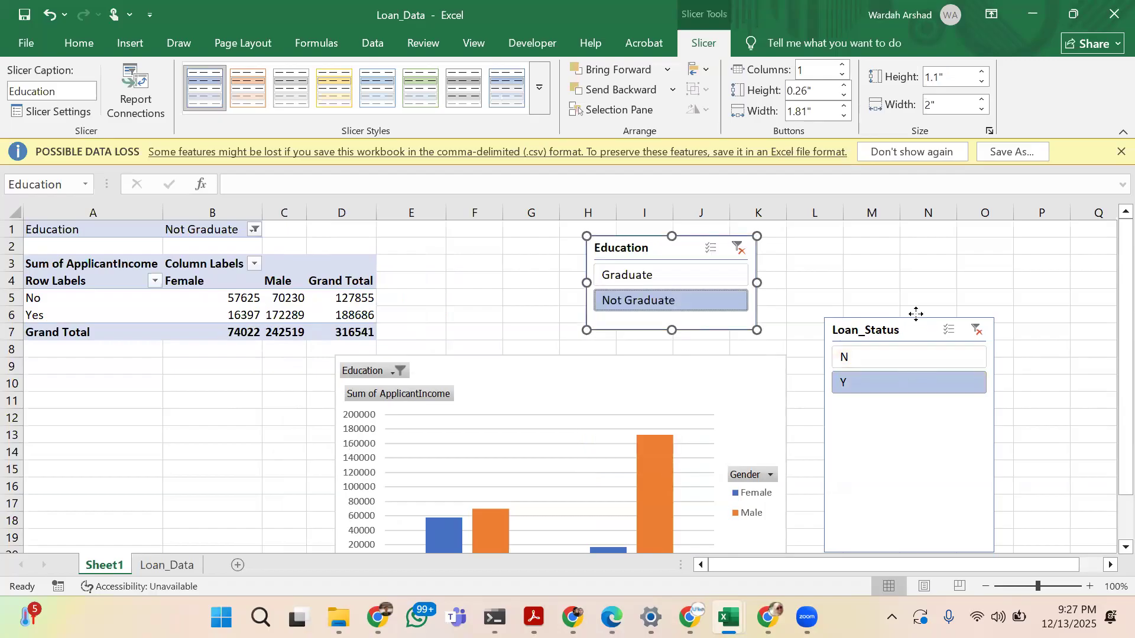
drag(917, 319, 919, 245)
drag(913, 478, 925, 336)
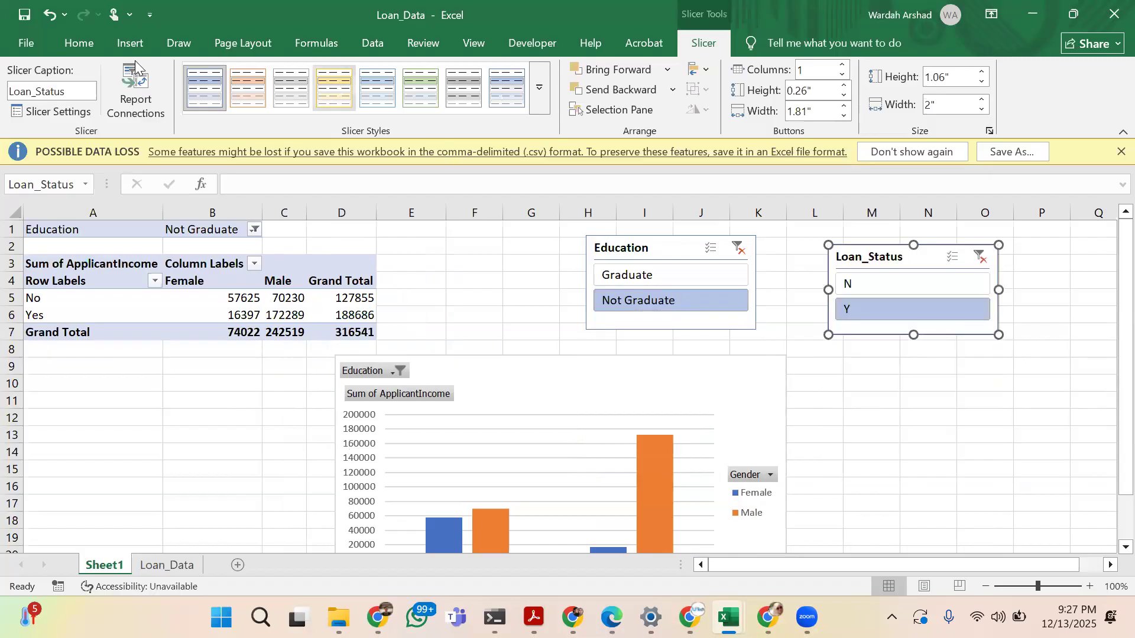
click(128, 44)
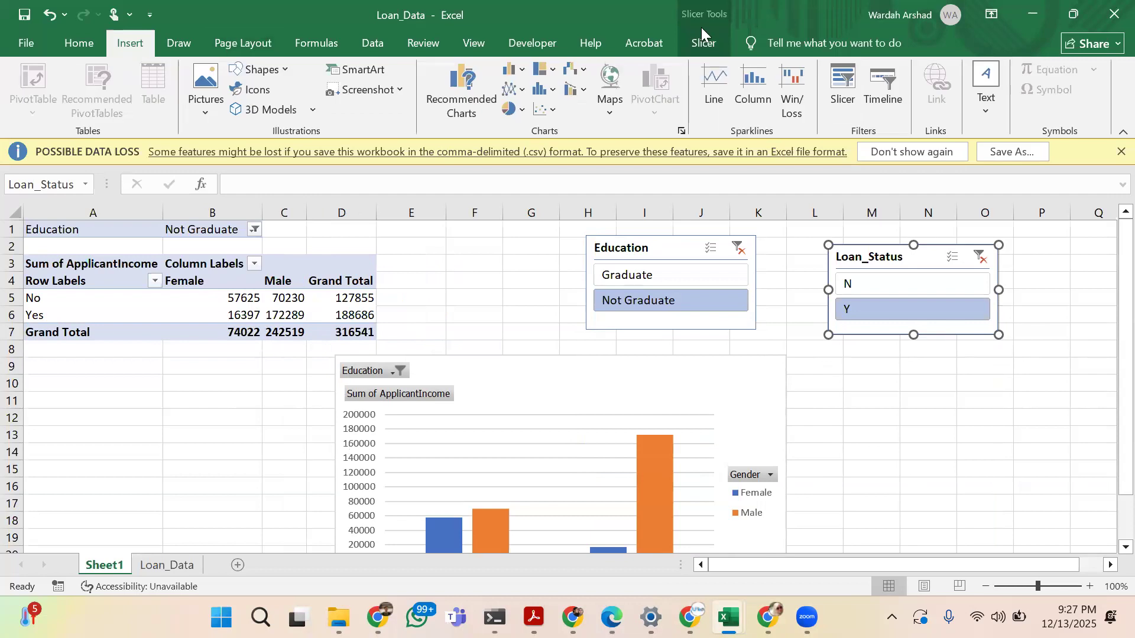
click(709, 102)
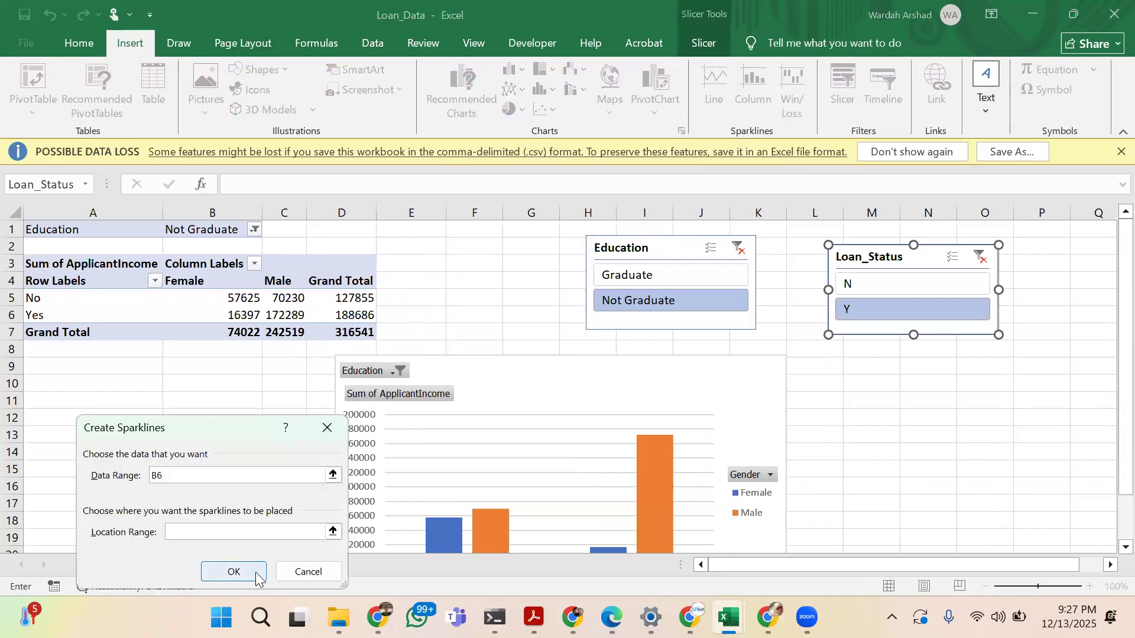
click(332, 531)
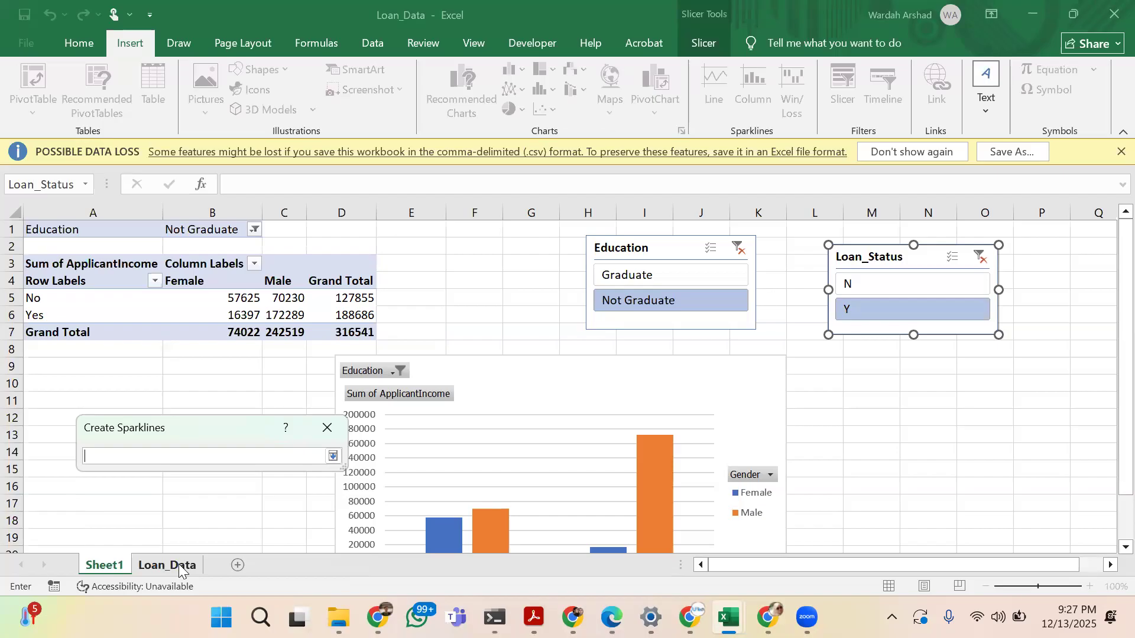
click(327, 430)
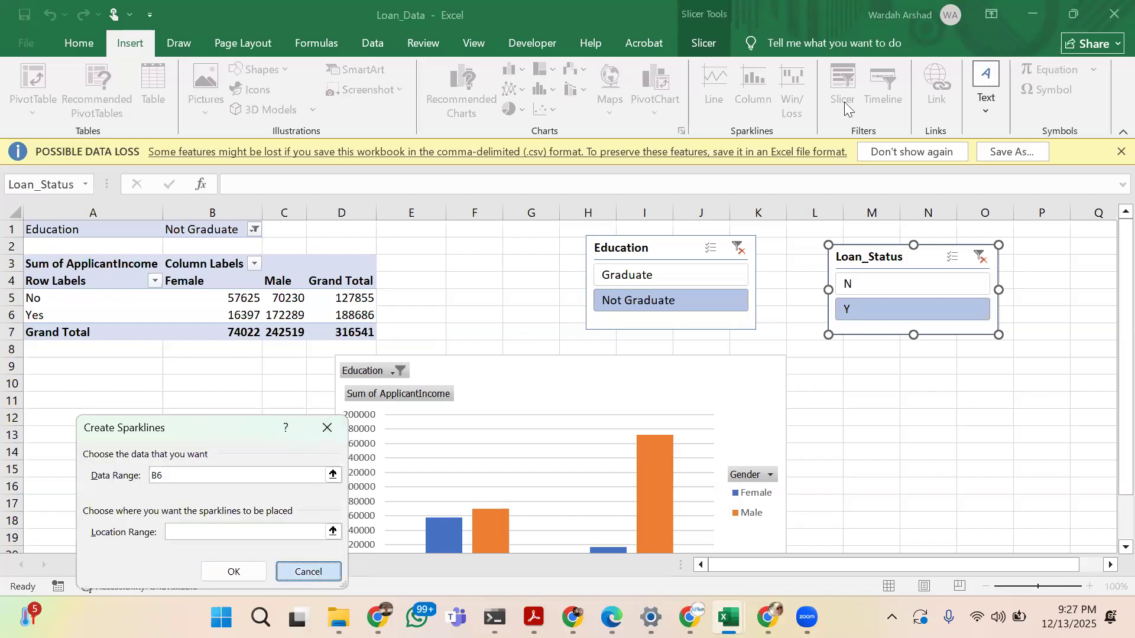
Cancel the sparkline creation and look through the shape, 3D model, SmartArt and screenshot options available for insertion
click(310, 572)
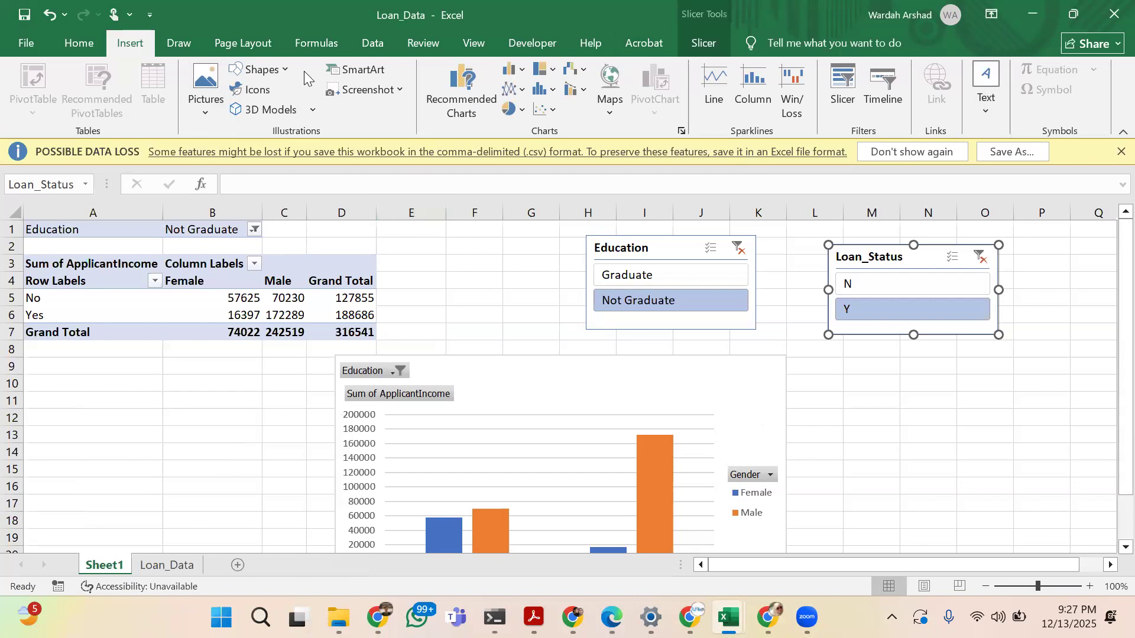
click(286, 69)
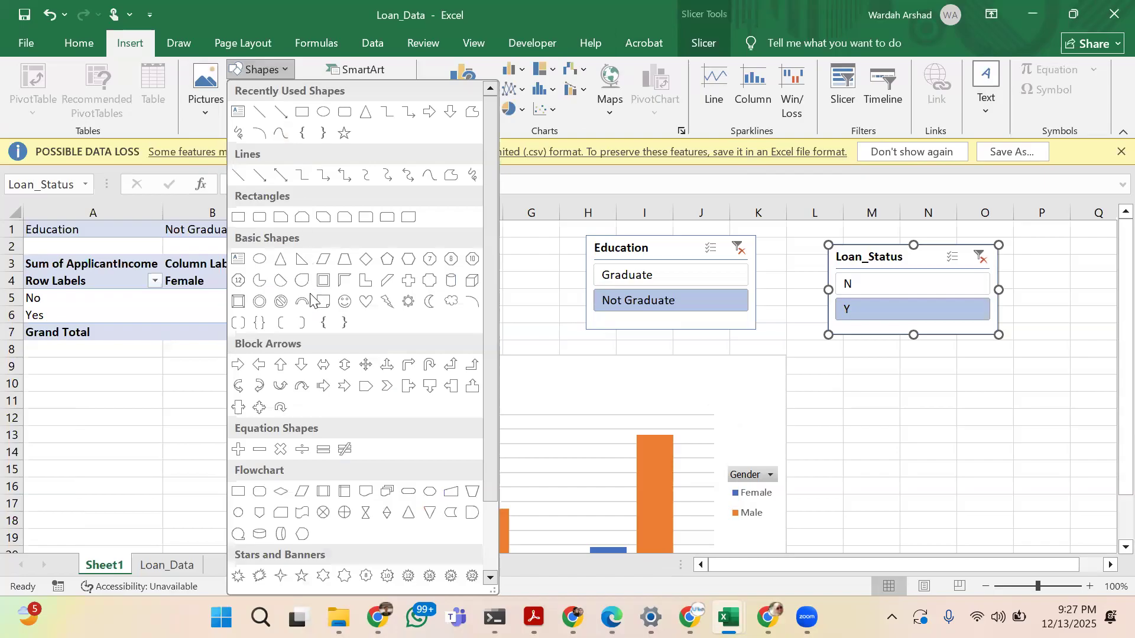
click(213, 125)
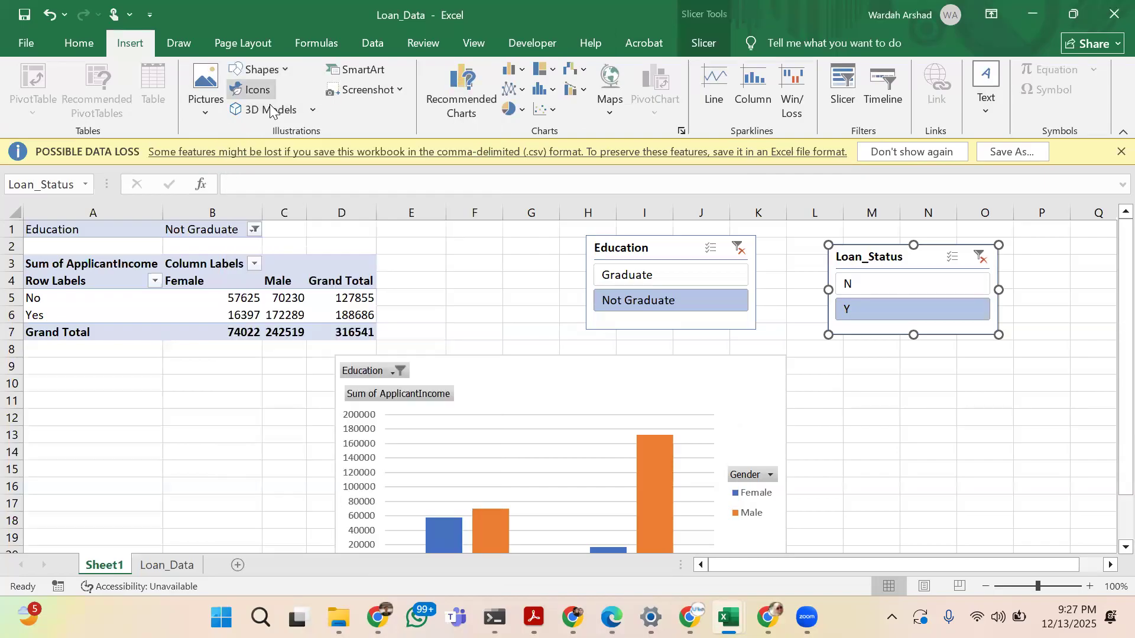
click(308, 113)
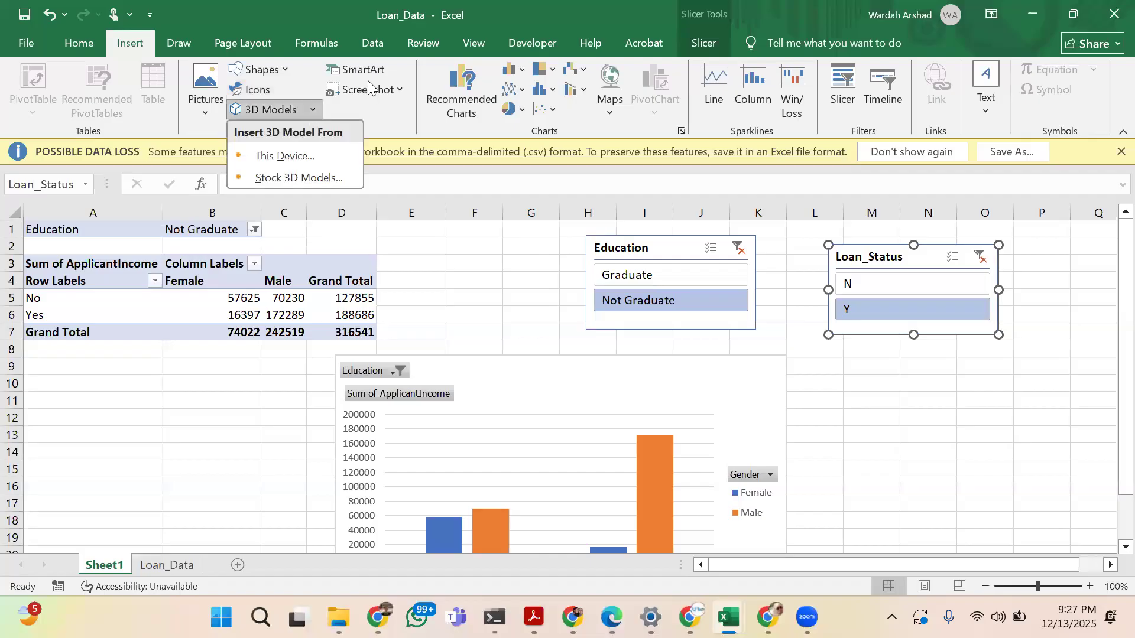
click(380, 72)
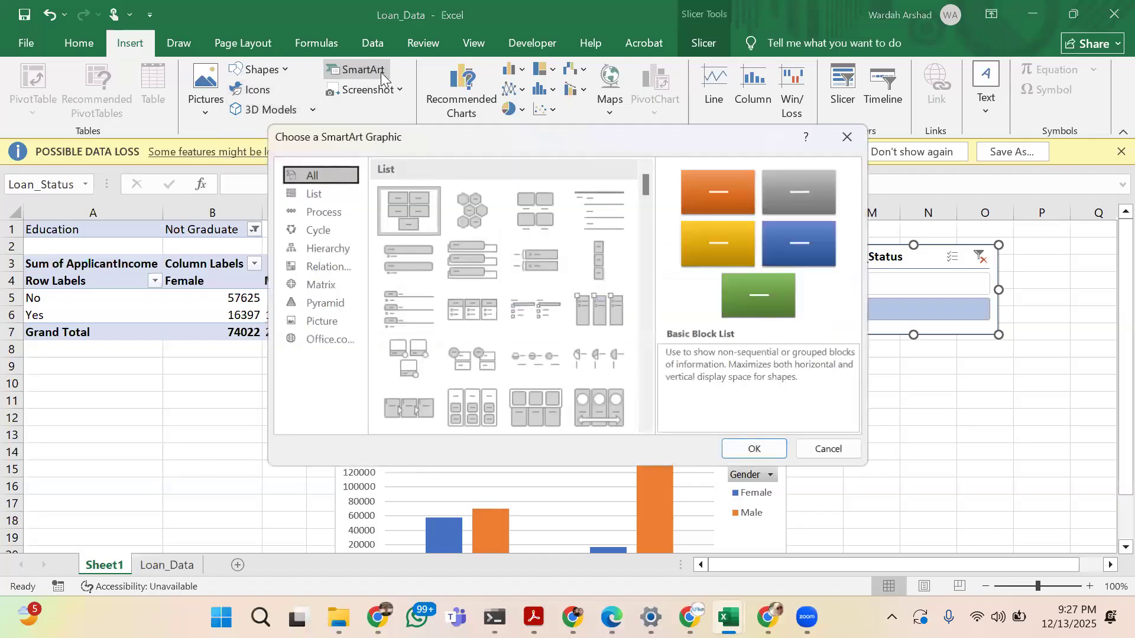
click(856, 145)
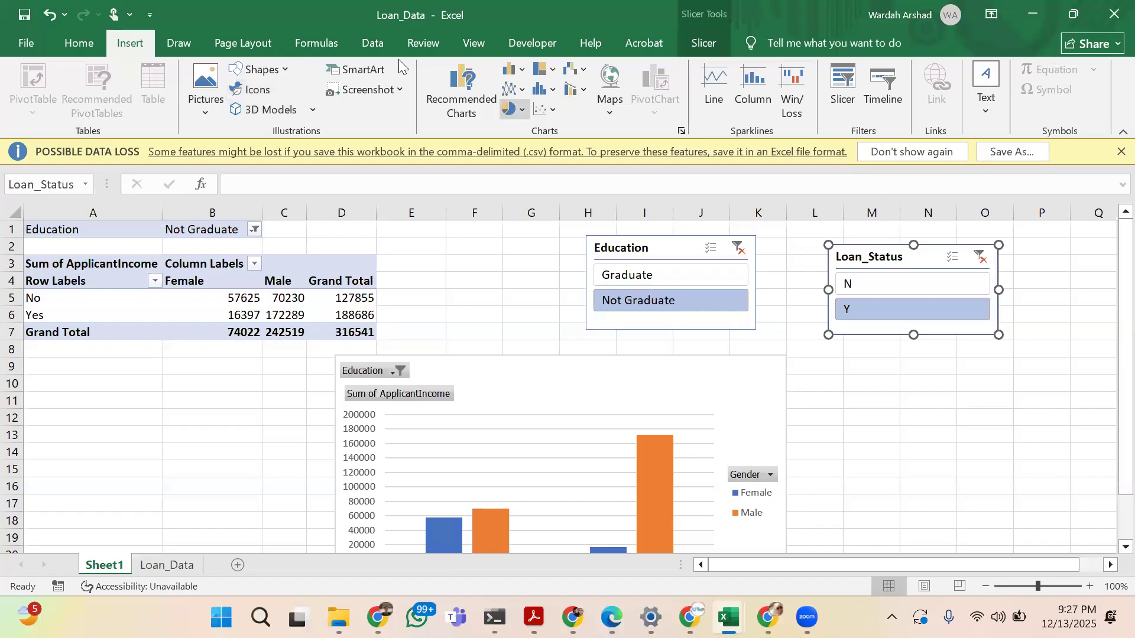
click(392, 89)
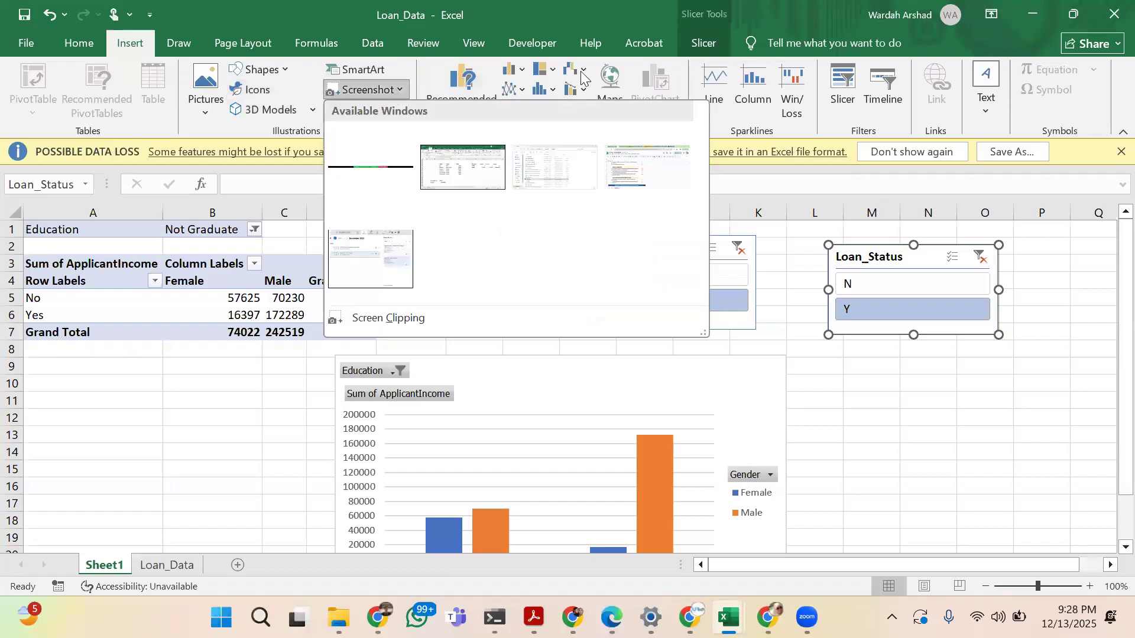
click(328, 6)
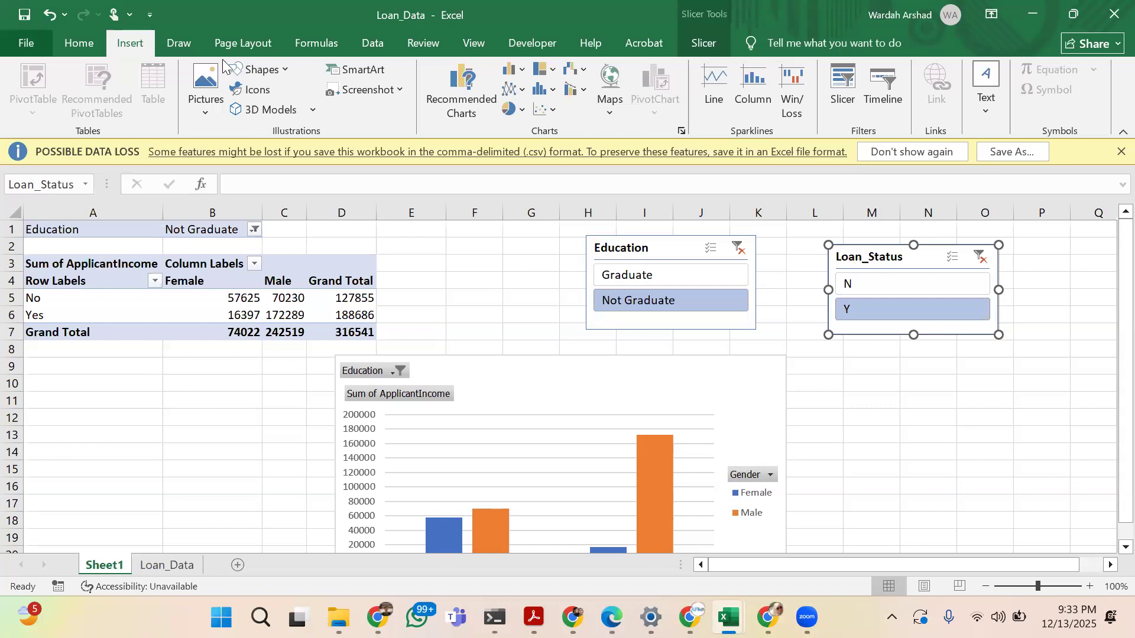
click(187, 35)
click(242, 36)
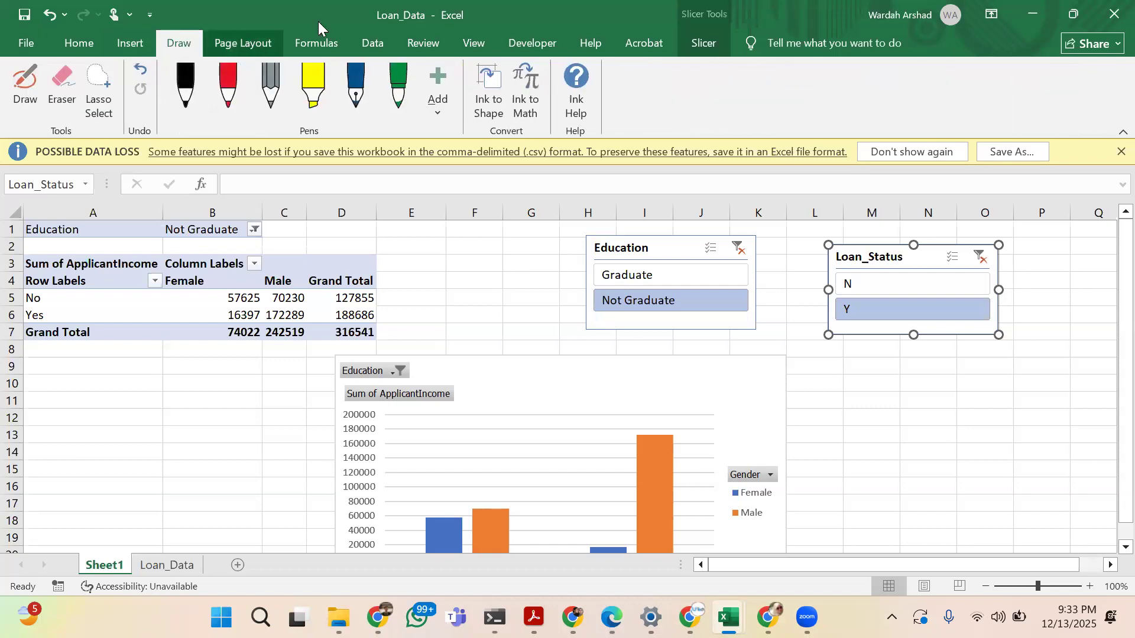
click(366, 44)
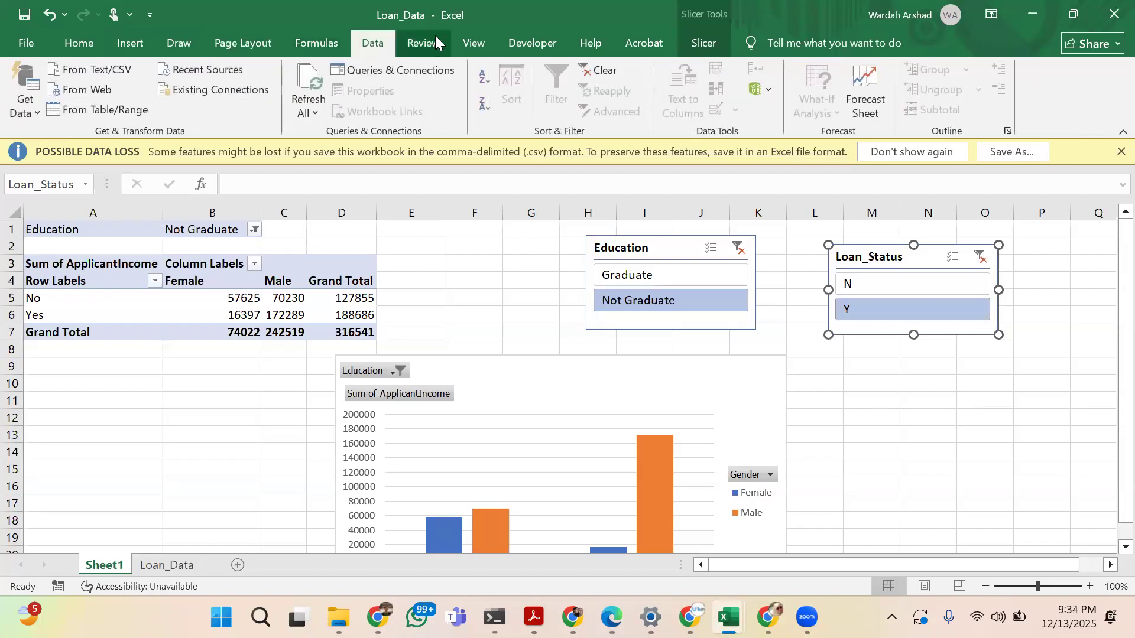
click(435, 37)
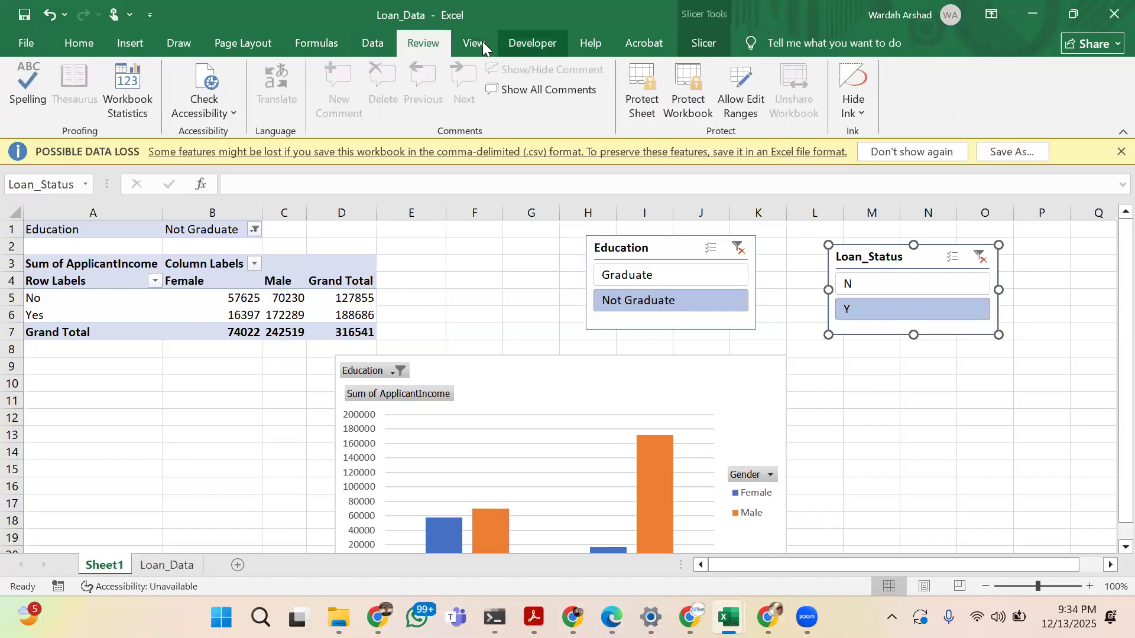
click(514, 44)
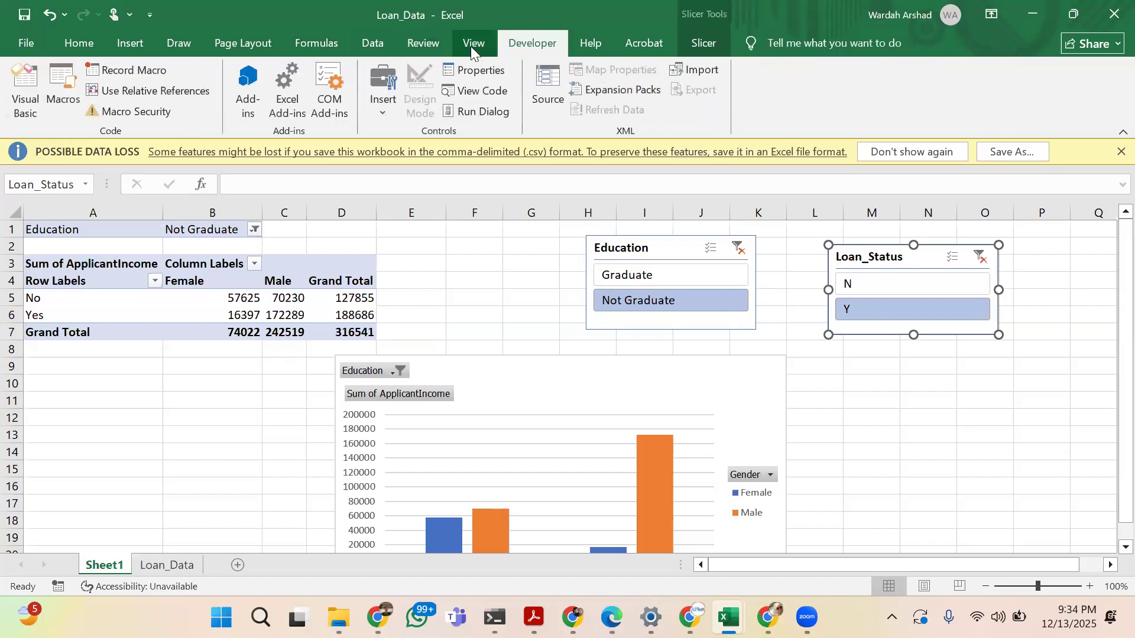
click(471, 47)
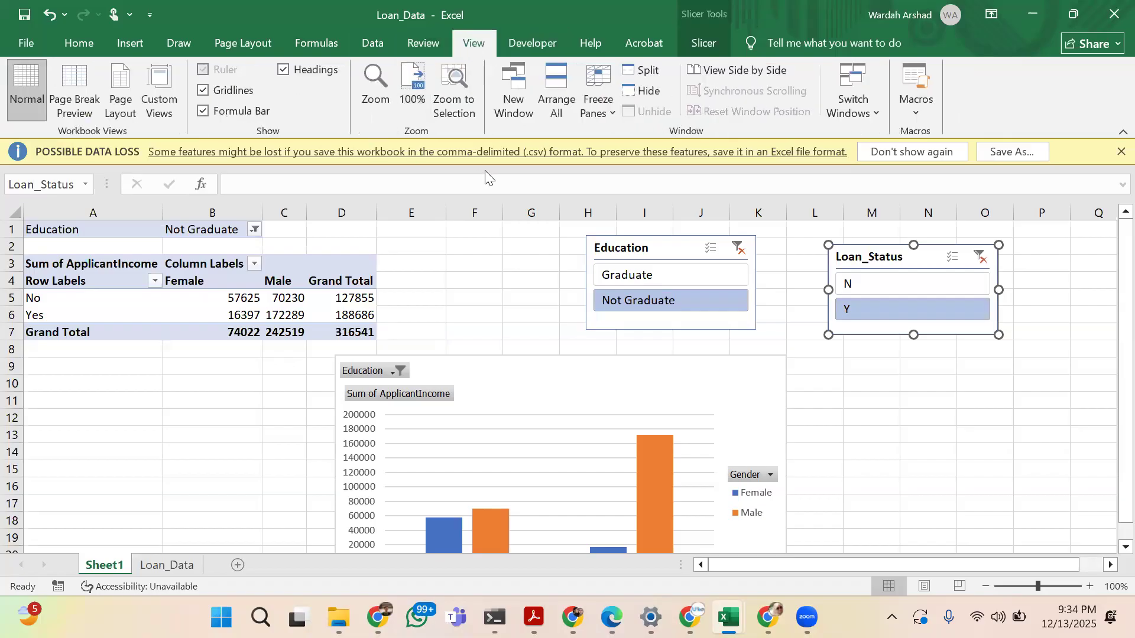
click(135, 44)
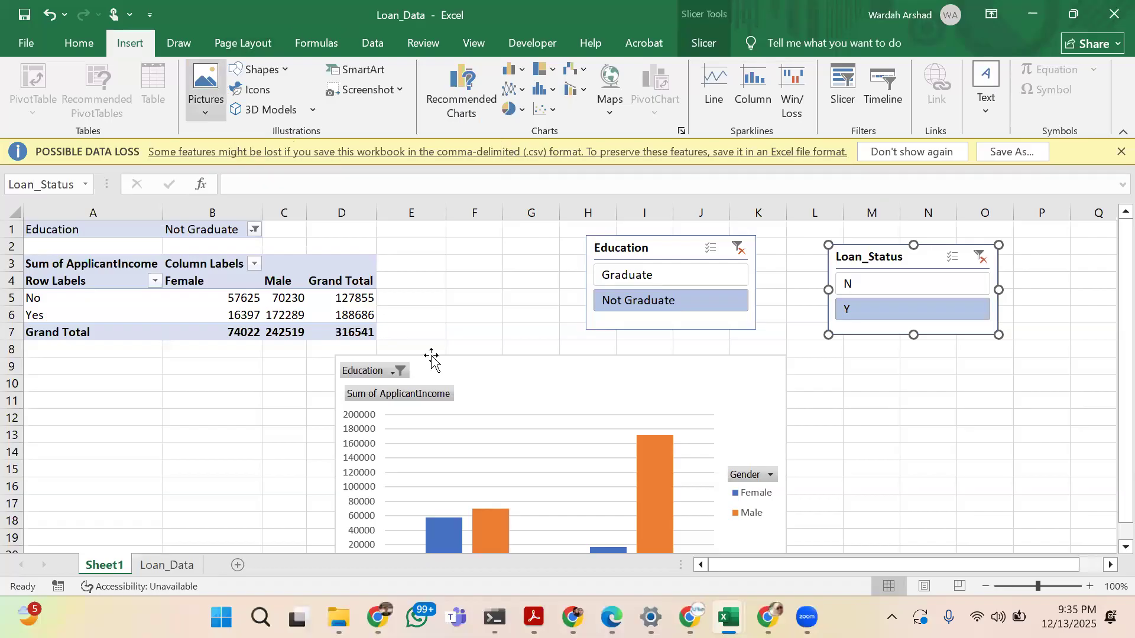
click(191, 39)
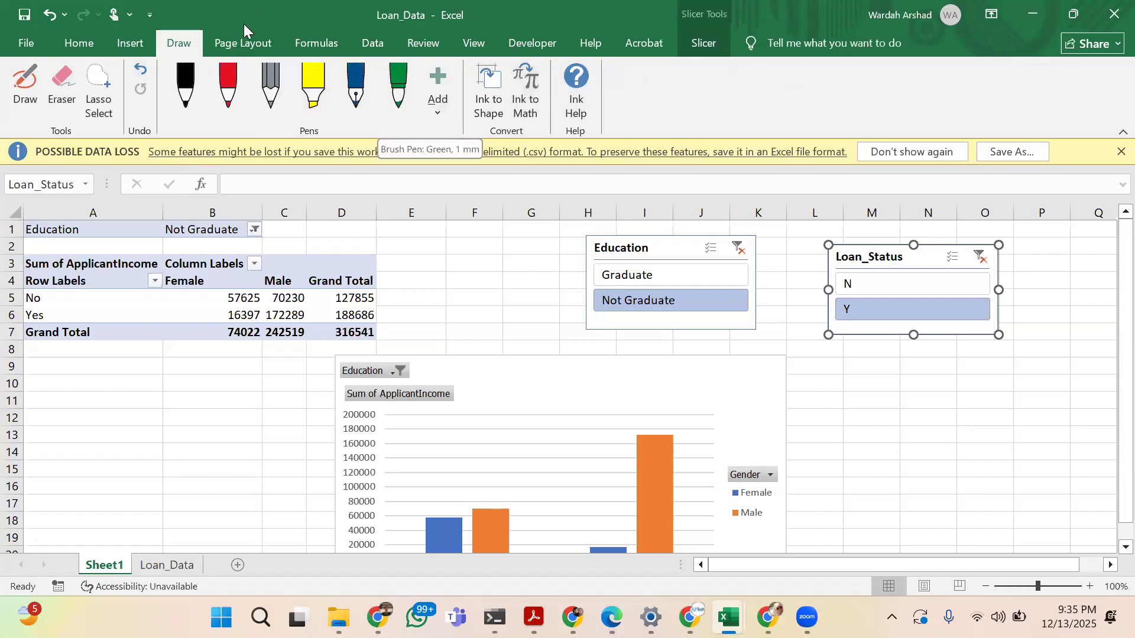
Apply the Berlin theme to the workbook and check it on the PivotTable and PivotChart of Sheet1
click(253, 43)
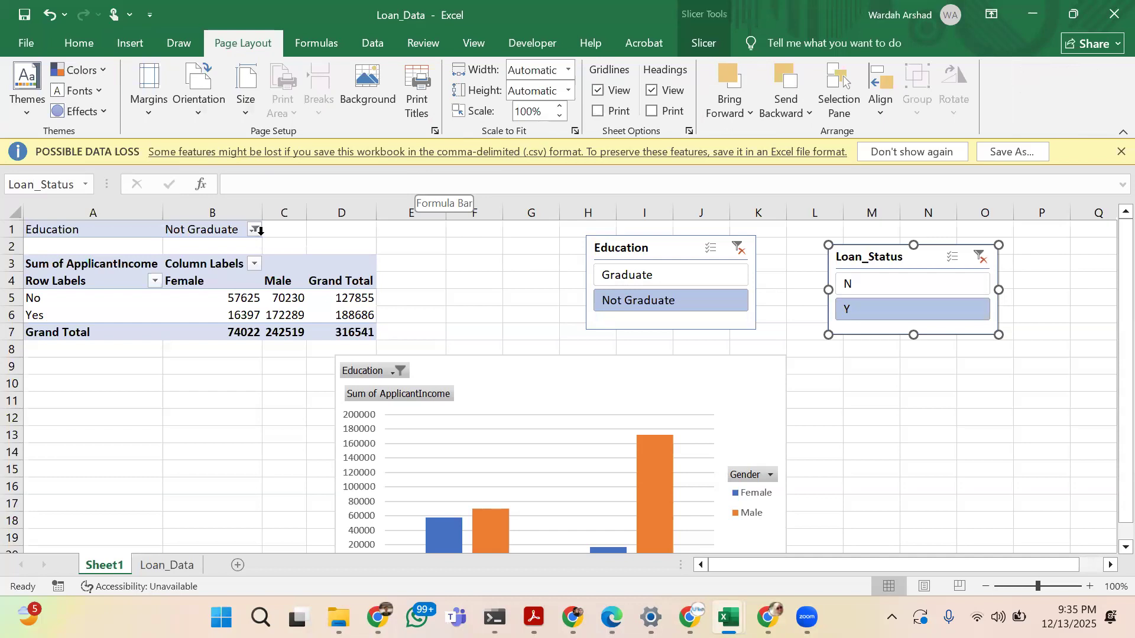
click(29, 104)
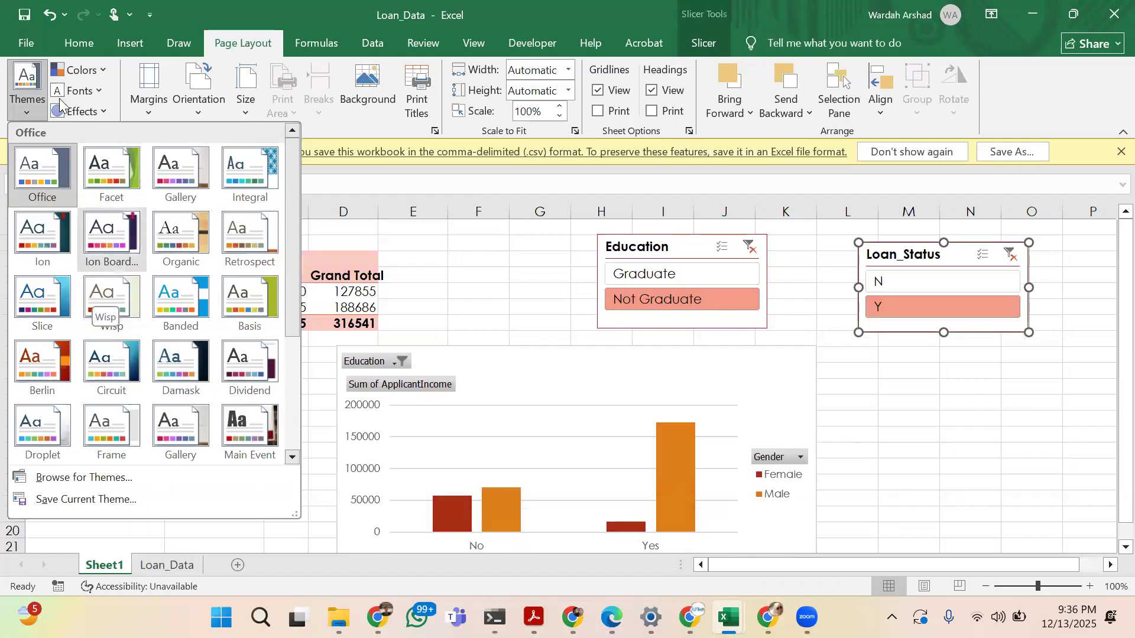
click(49, 359)
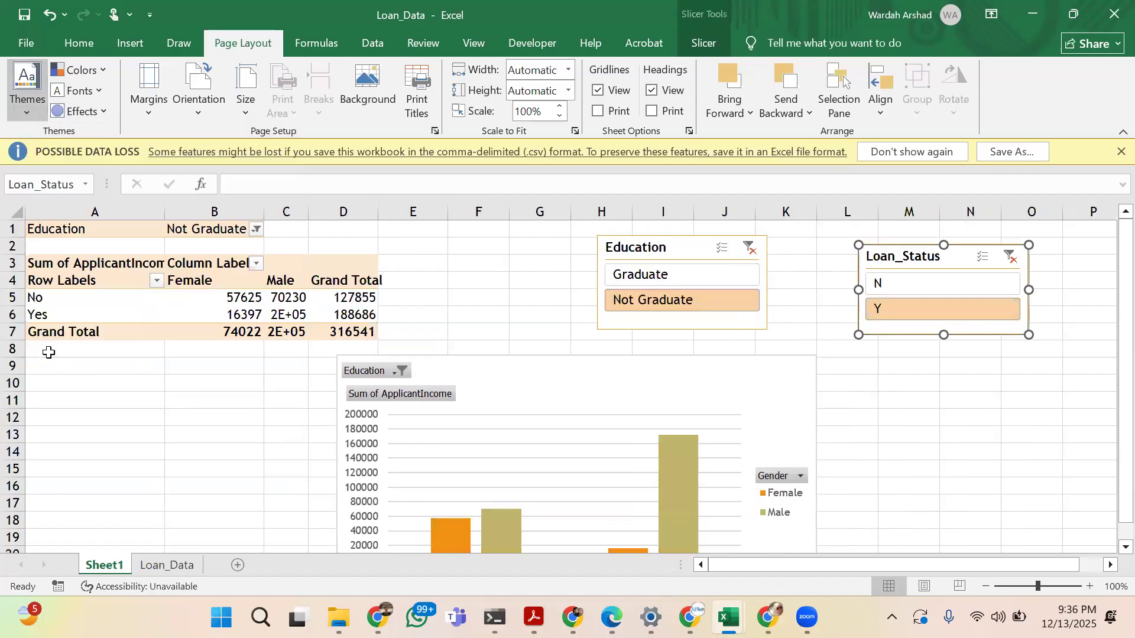
click(249, 315)
scroll(409, 403, down, 1)
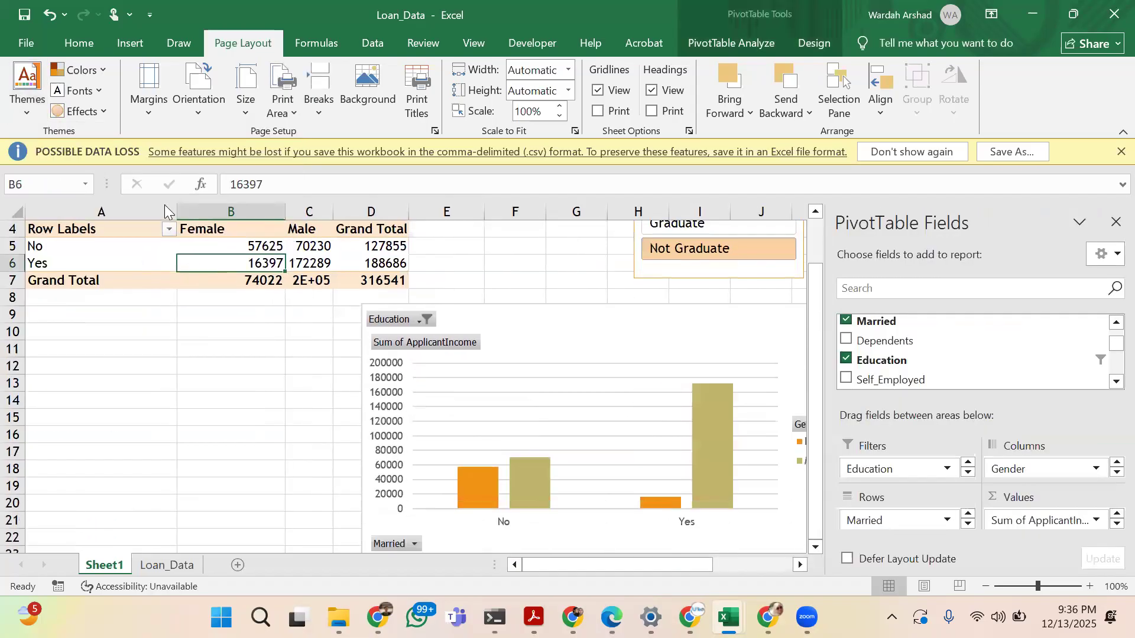
Examine the theme color, font and effect choices and the page margin and orientation presets without applying any
click(101, 73)
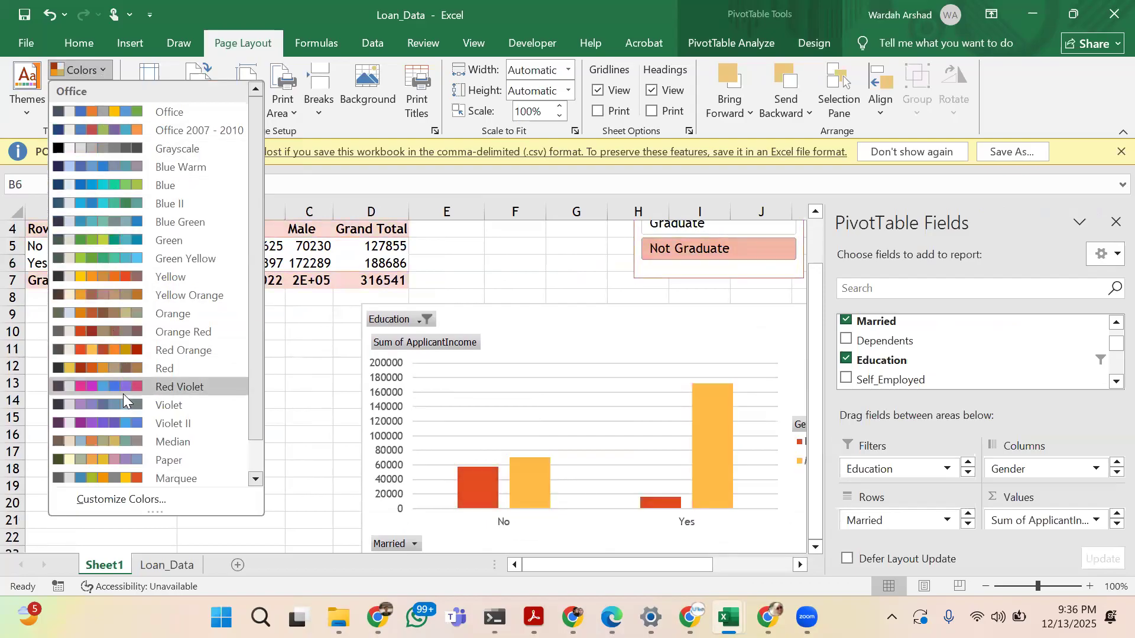
click(287, 459)
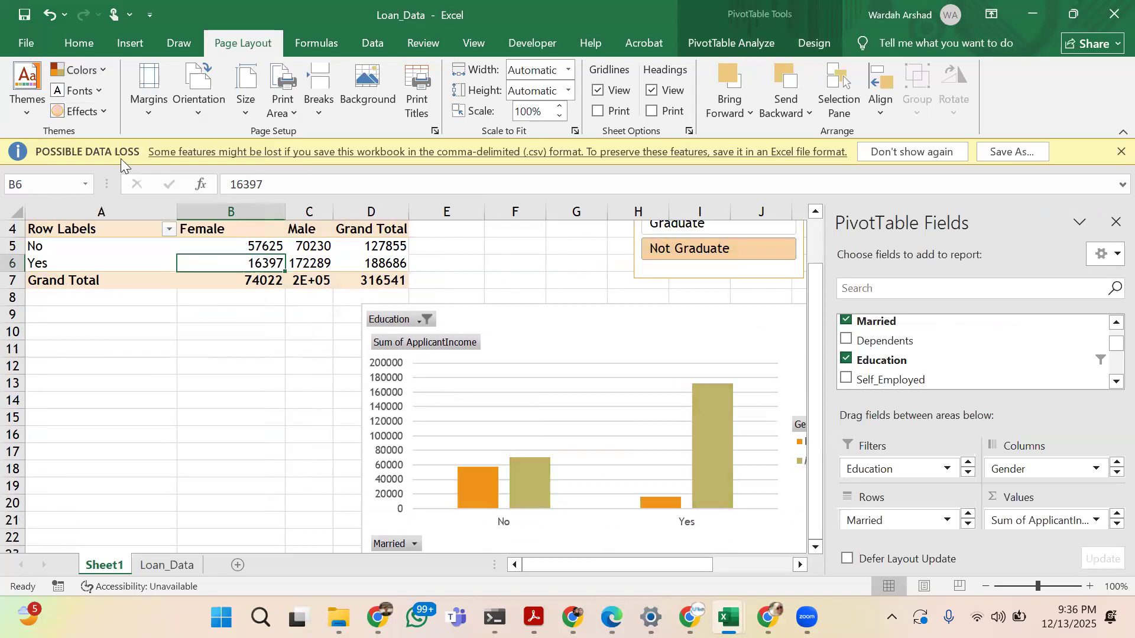
click(90, 85)
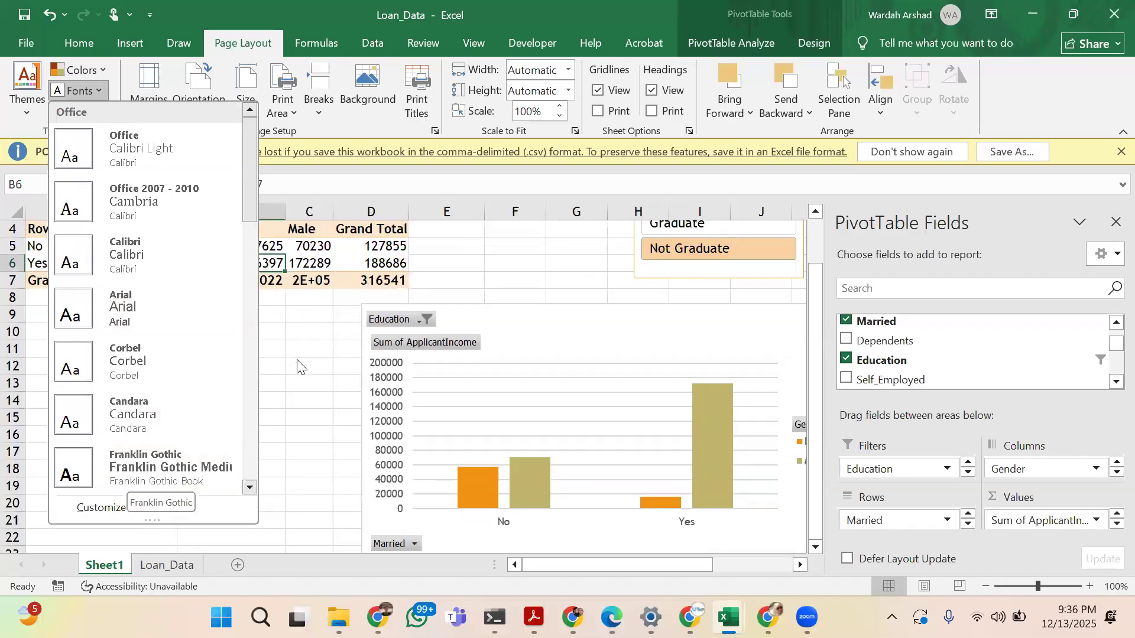
click(297, 359)
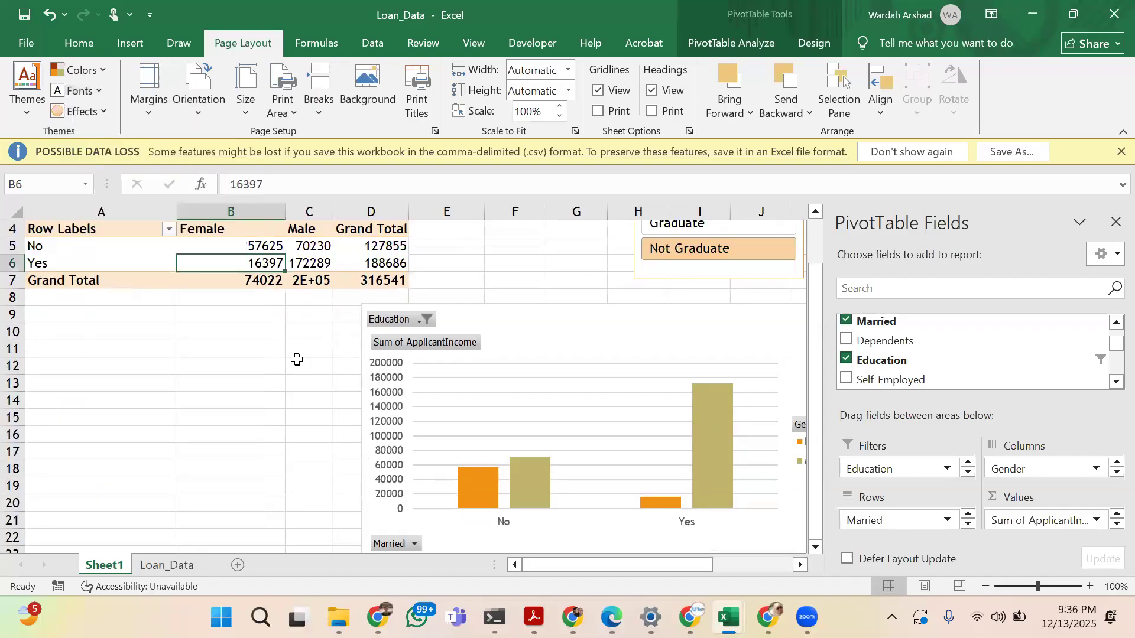
click(83, 112)
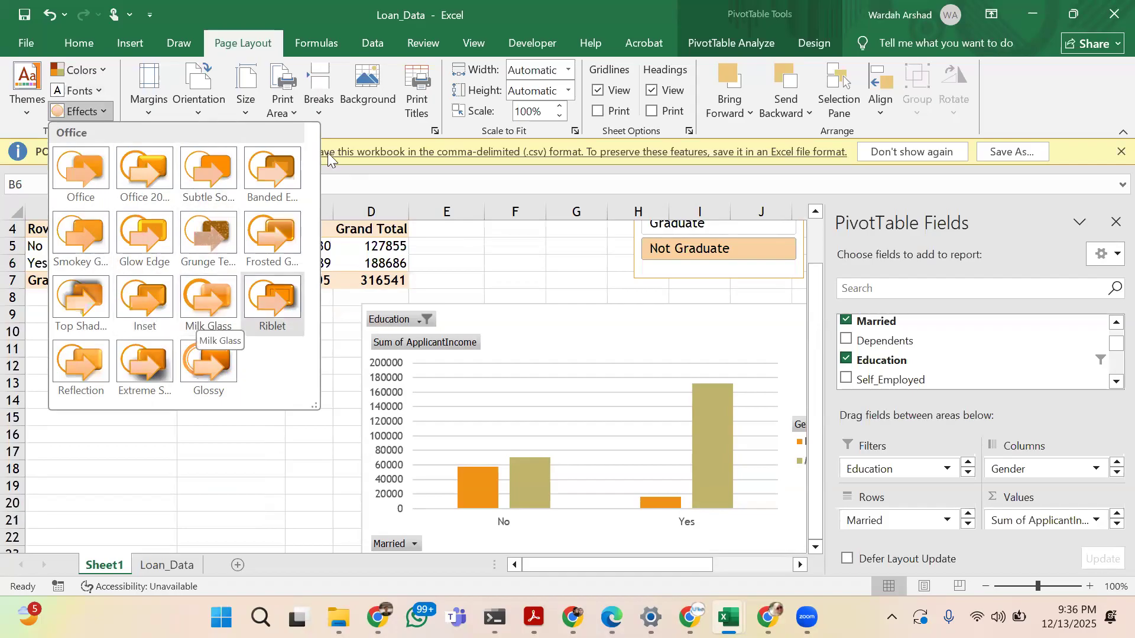
click(137, 107)
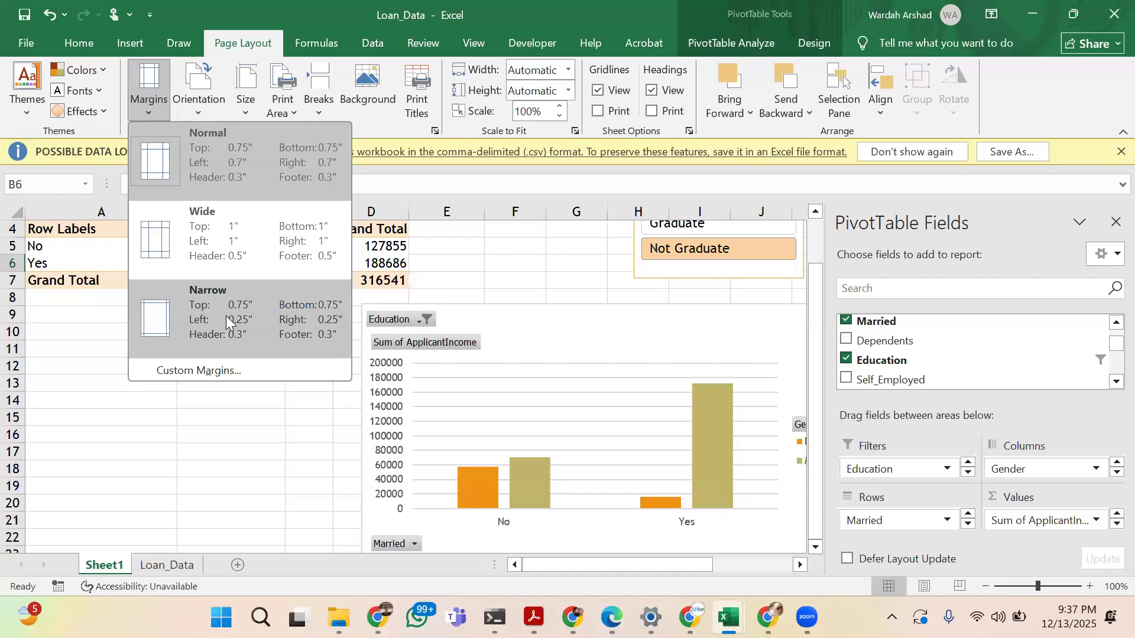
click(196, 113)
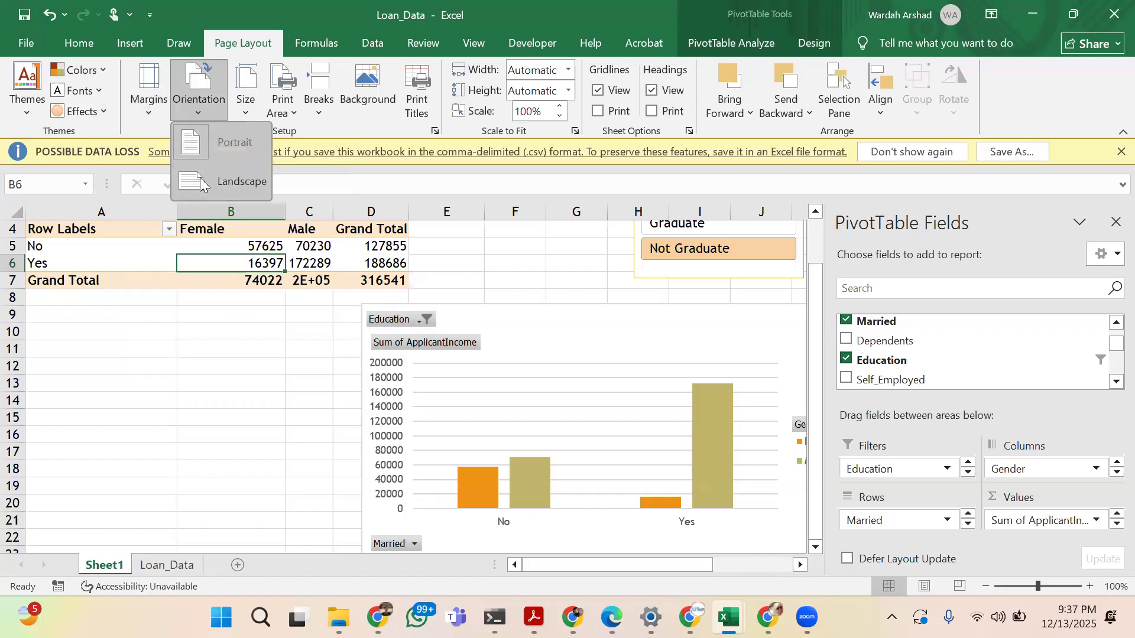
Open the print preview of Sheet1 and set the page to Landscape Orientation
click(33, 40)
key(Escape)
click(33, 40)
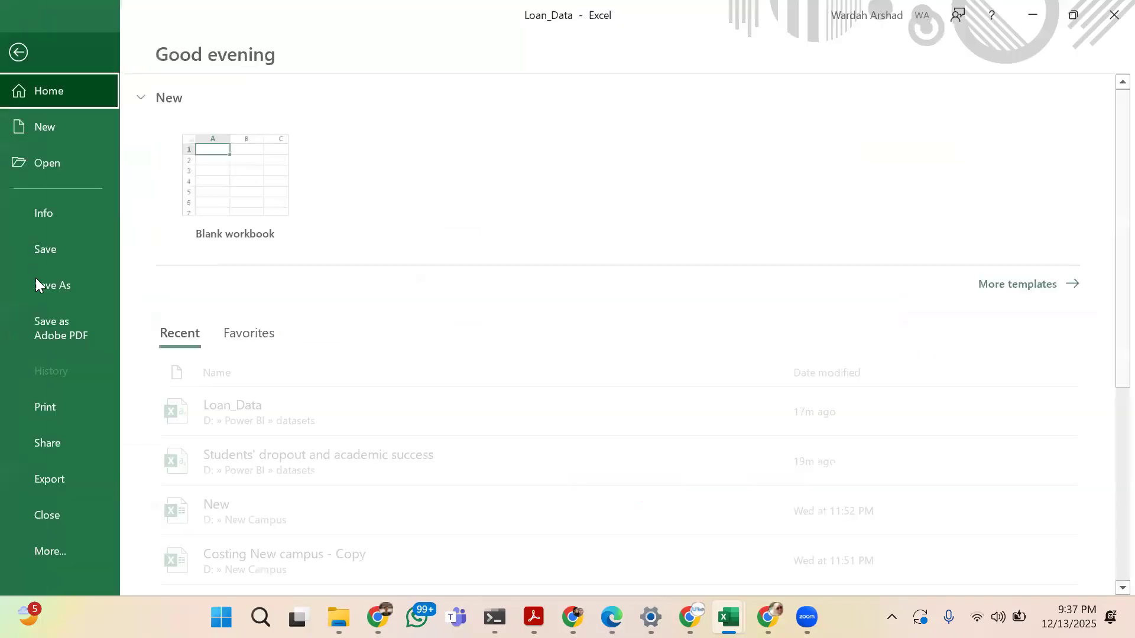
click(61, 417)
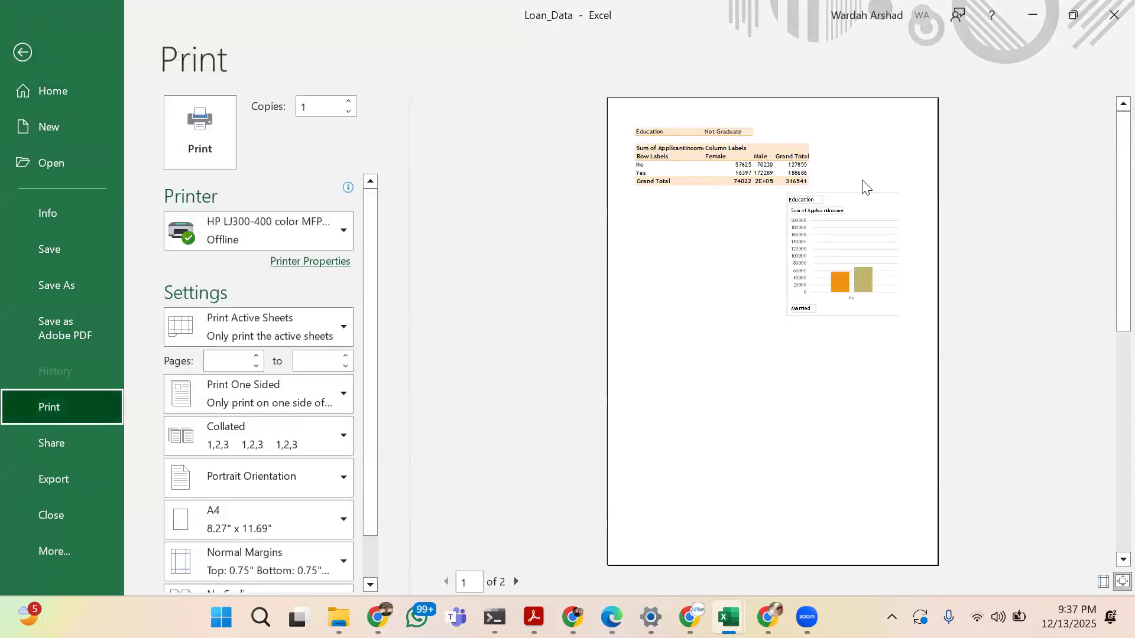
click(301, 476)
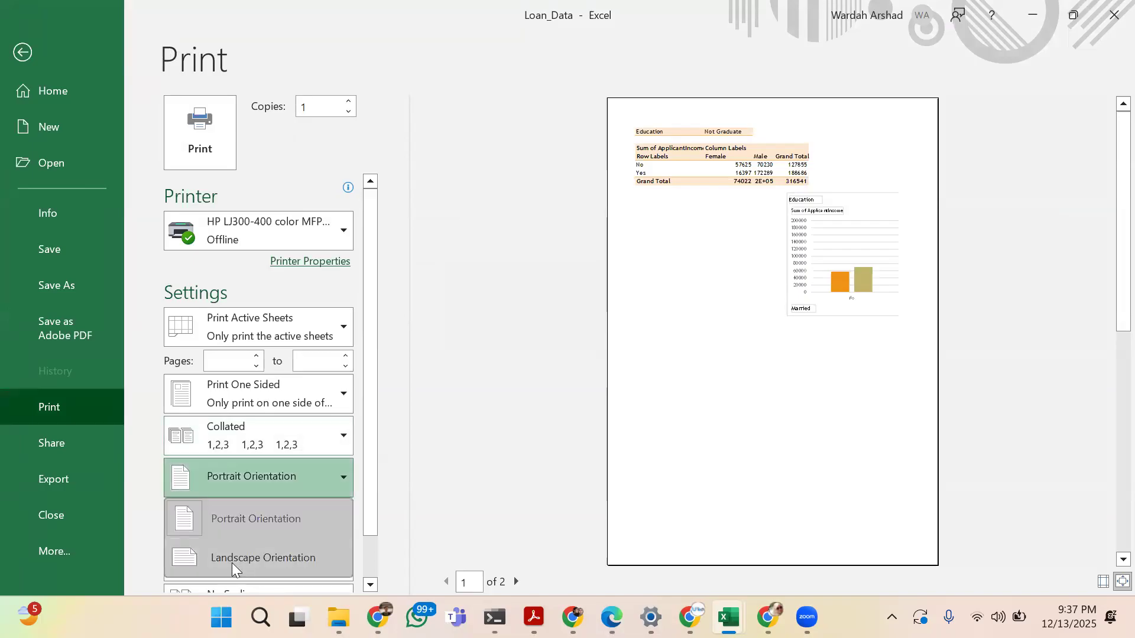
click(232, 558)
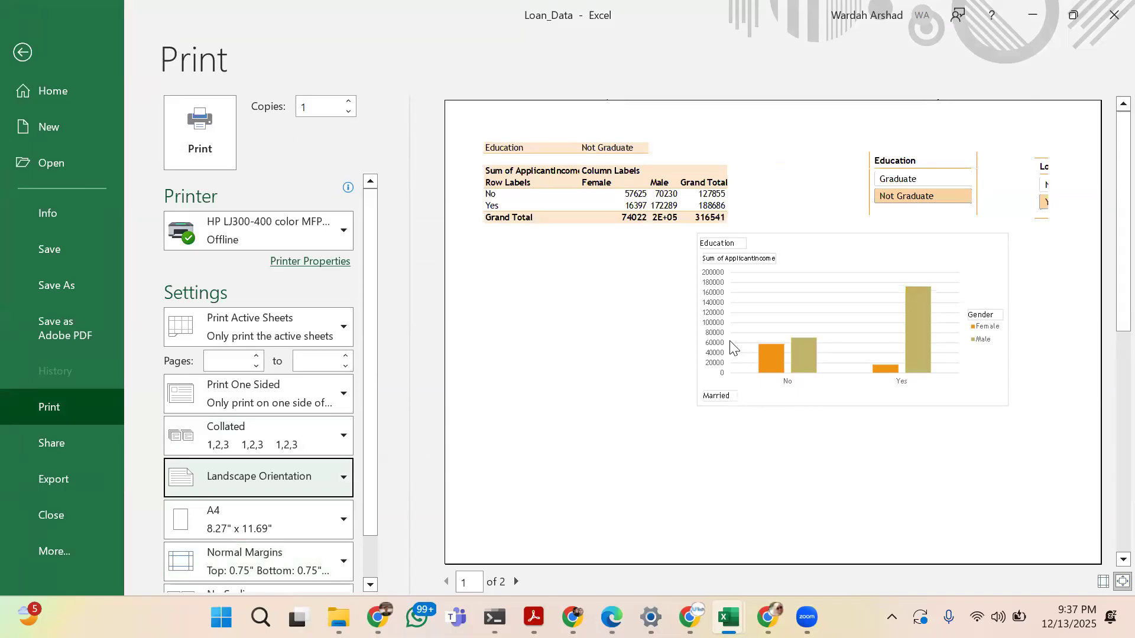
Look through the page orientation and paper size choices in the print settings without changing them
click(331, 477)
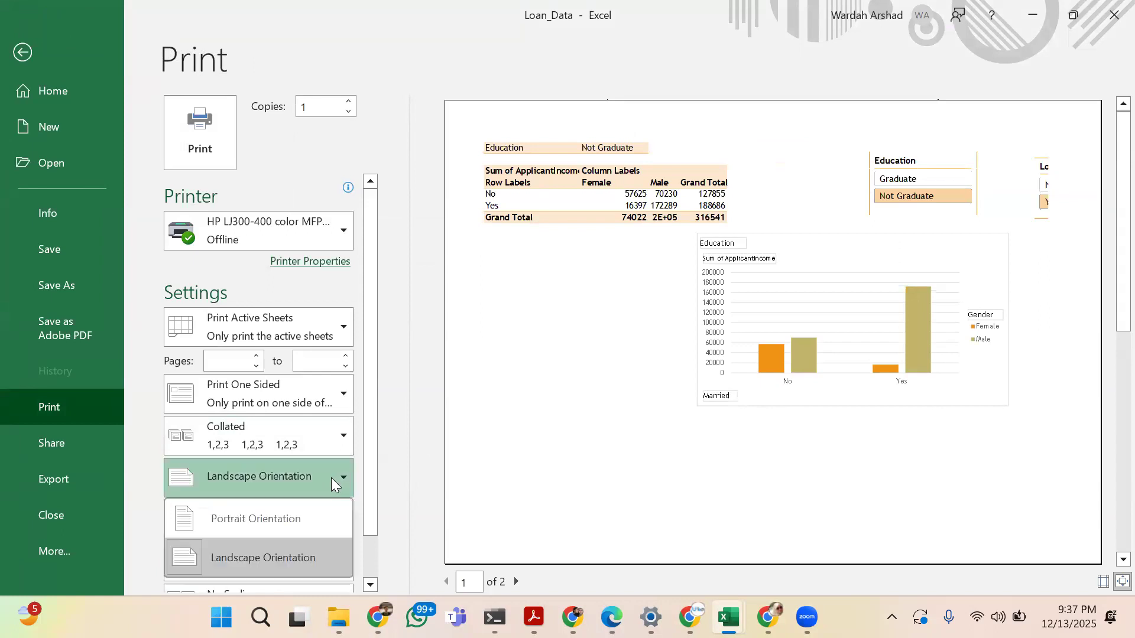
click(405, 491)
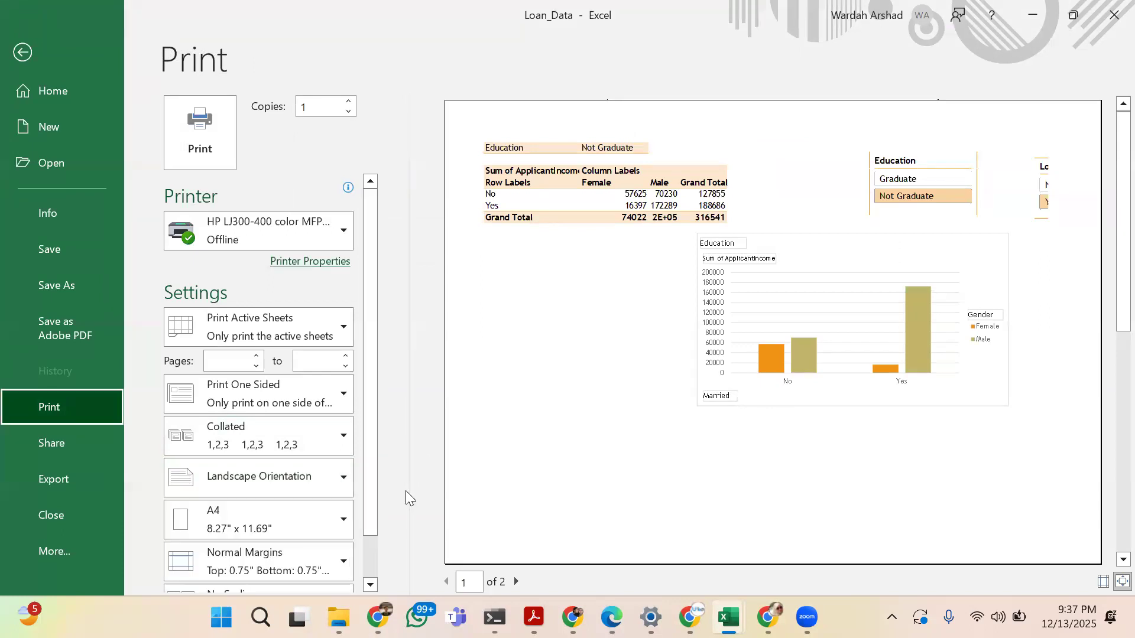
click(321, 522)
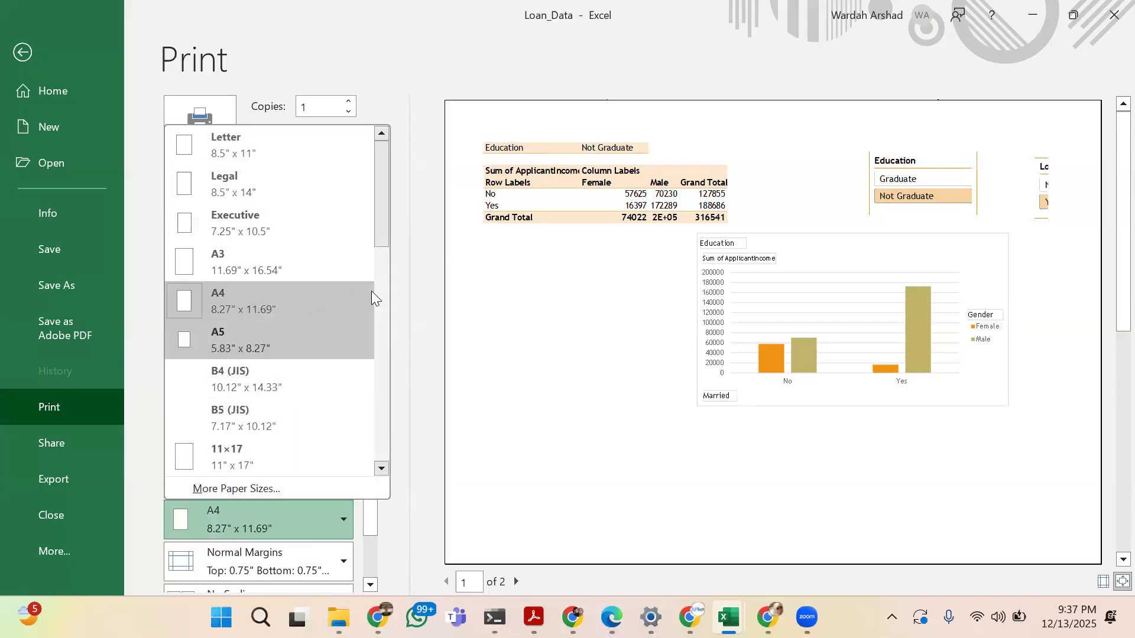
click(403, 324)
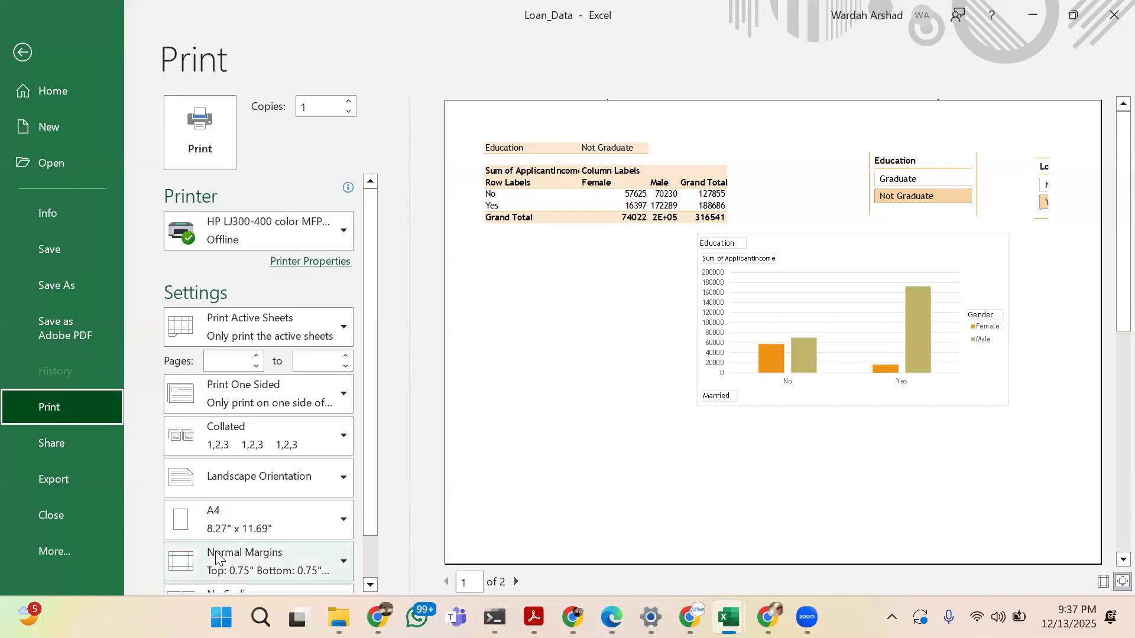
Try the Wide and Narrow margin presets in the print preview, restore Normal margins and return to the sheet
click(218, 570)
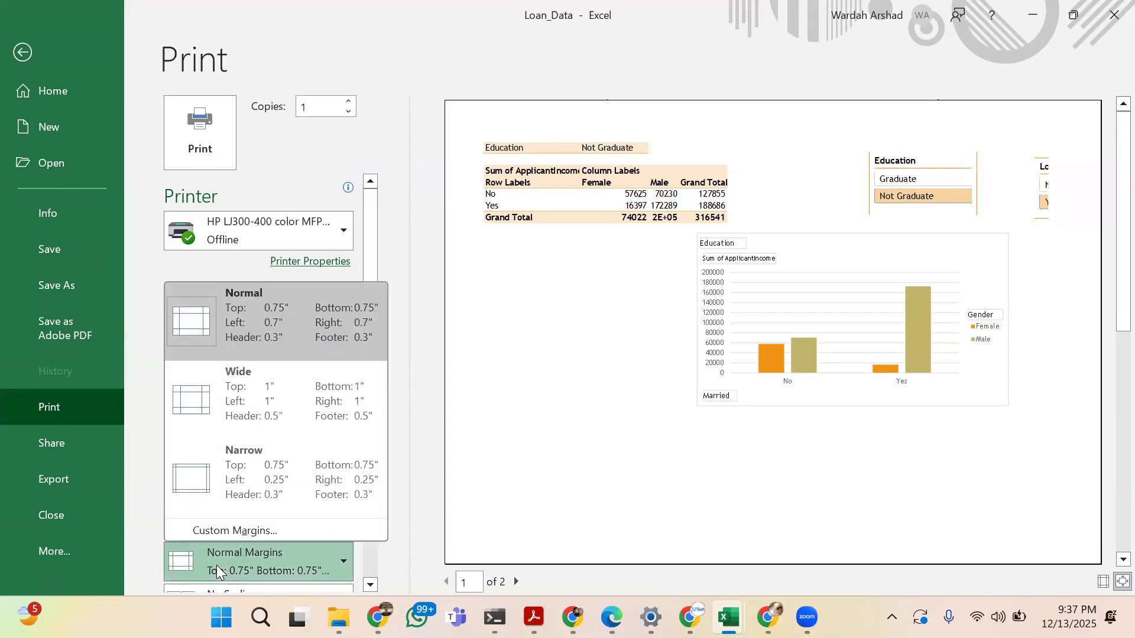
click(253, 414)
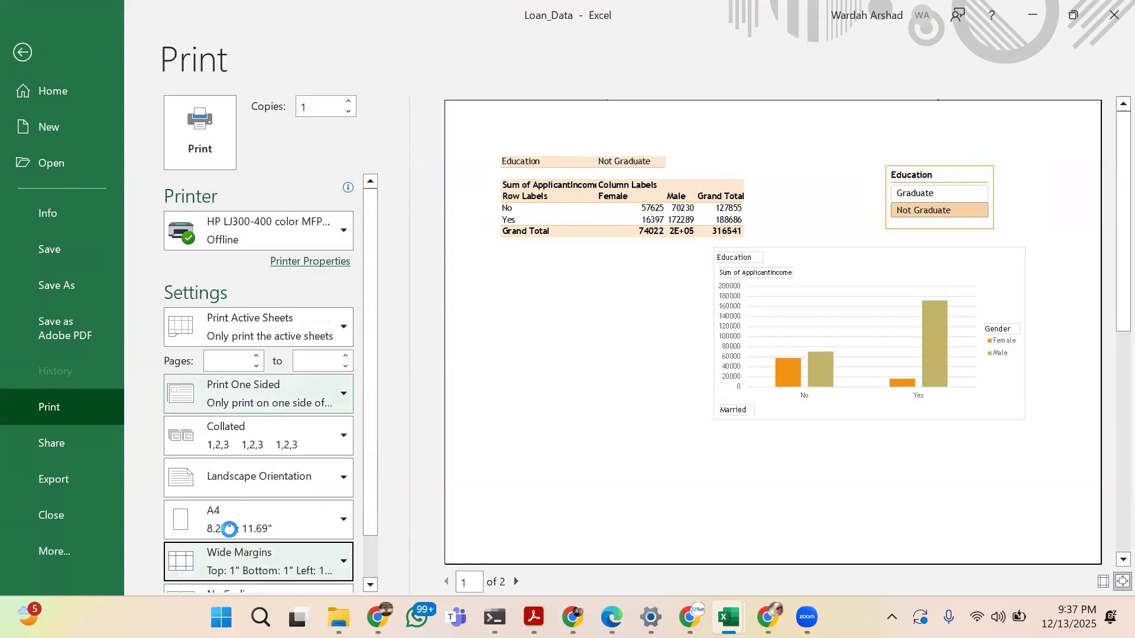
click(232, 557)
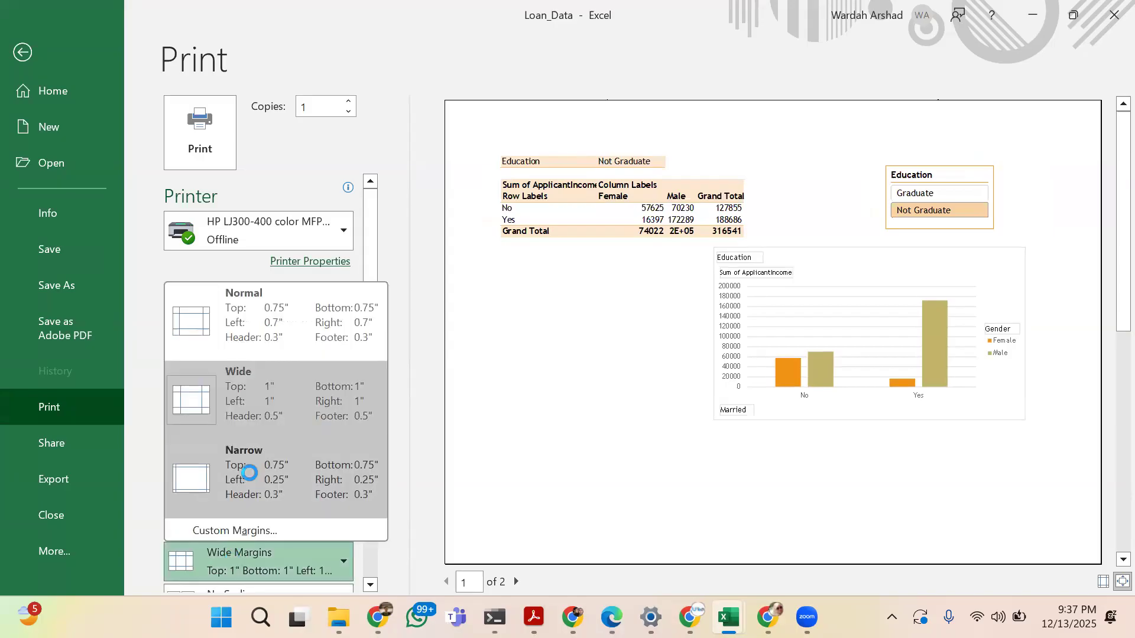
click(247, 472)
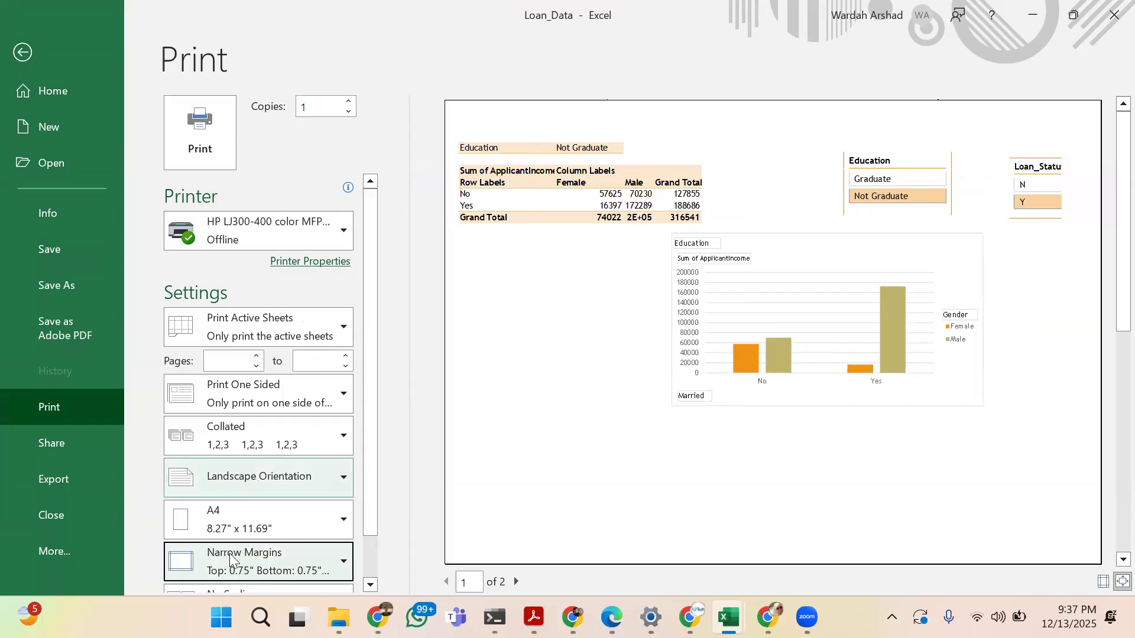
click(237, 569)
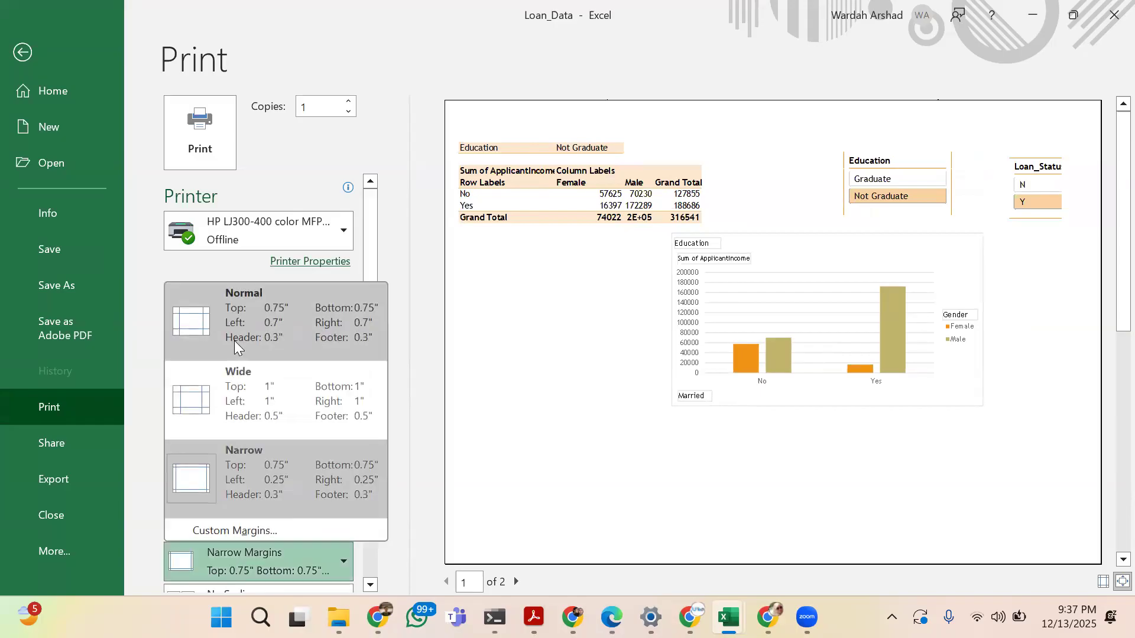
click(177, 331)
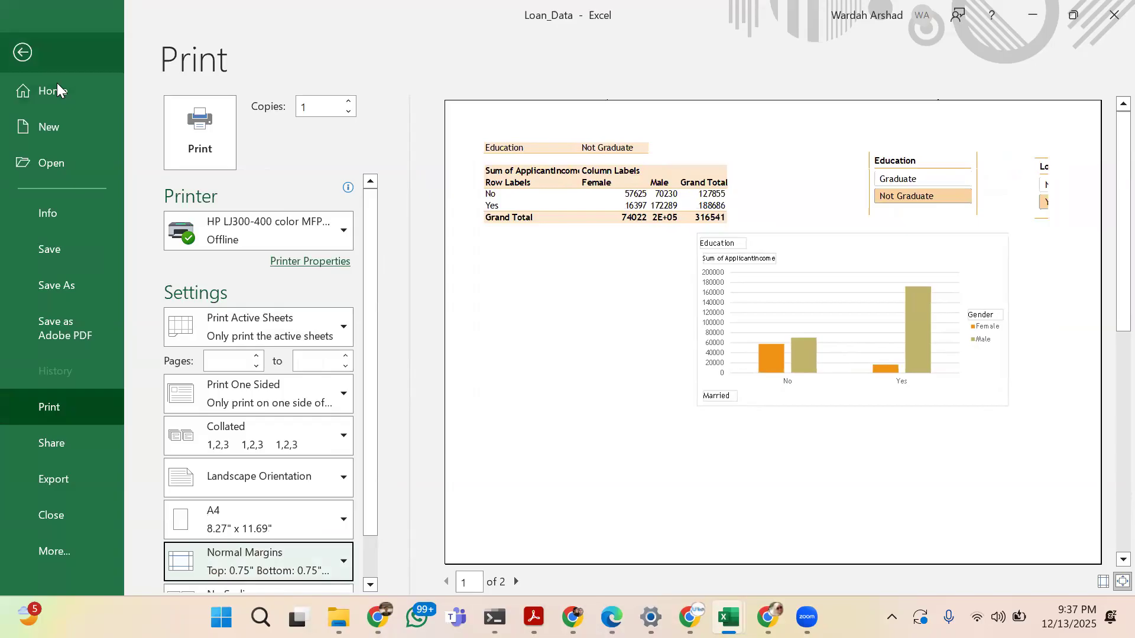
key(Escape)
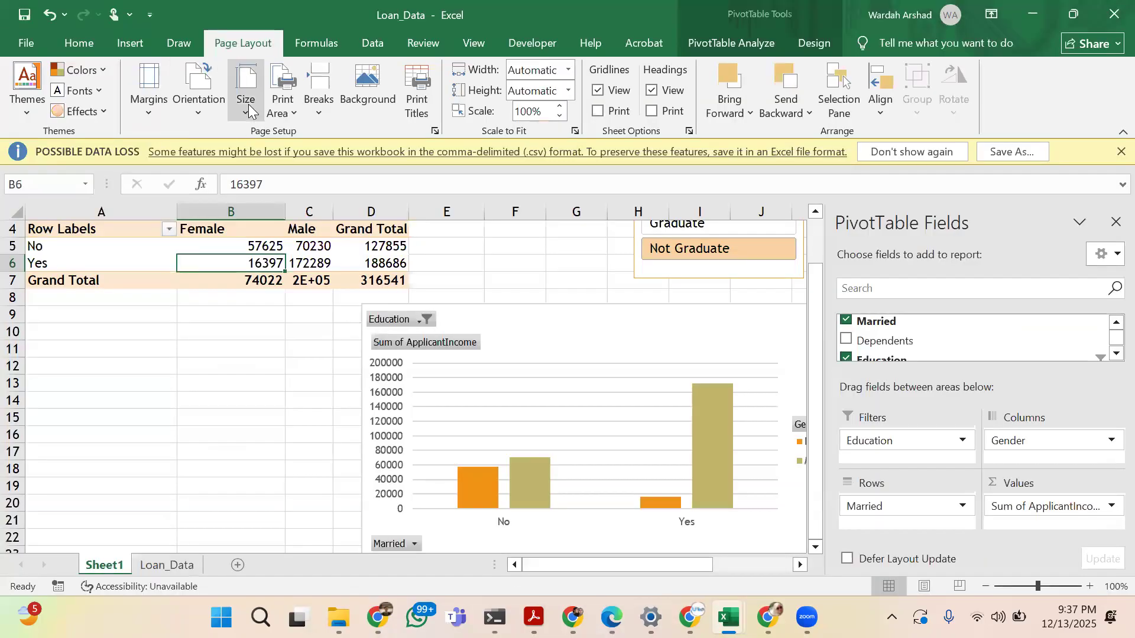
Examine the paper size, print area, page break, background picture and print width scaling options without applying any
click(247, 103)
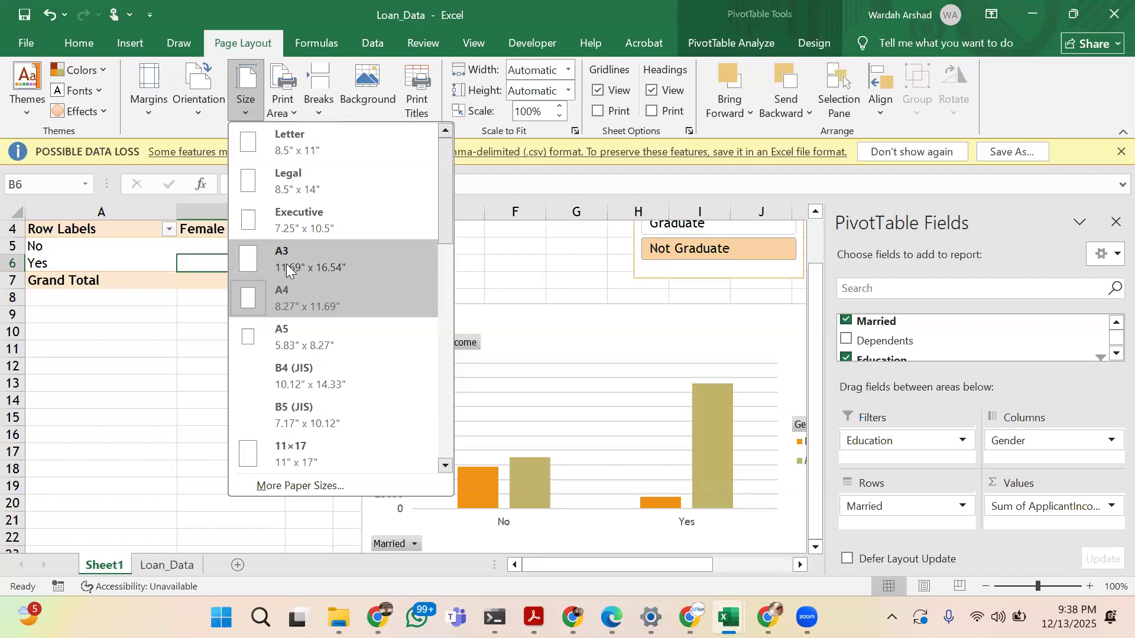
click(292, 107)
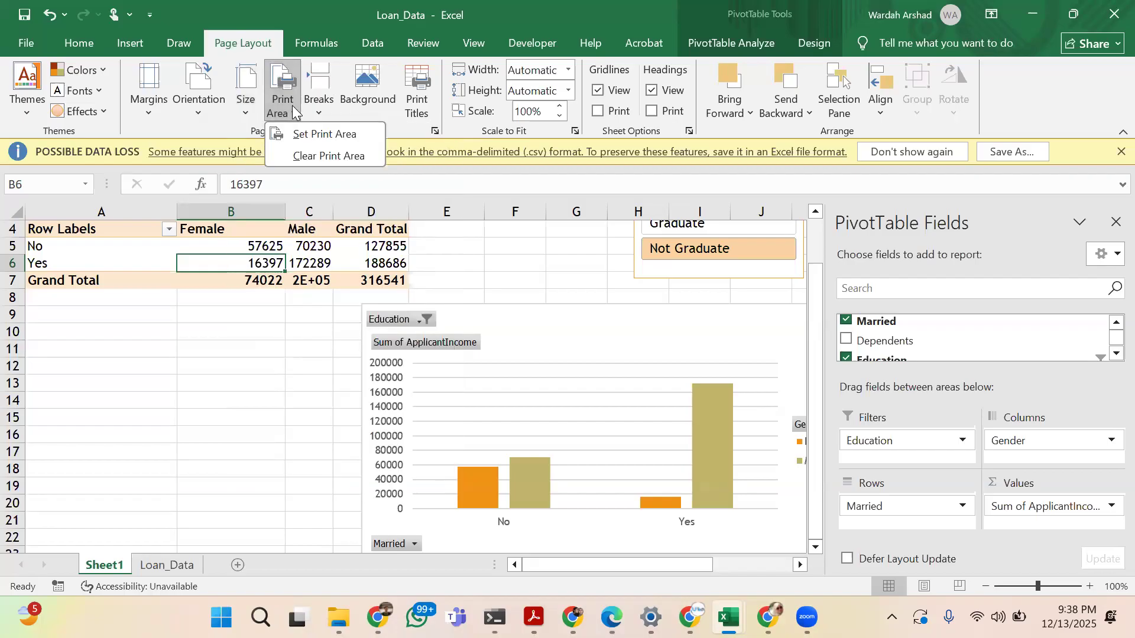
click(327, 110)
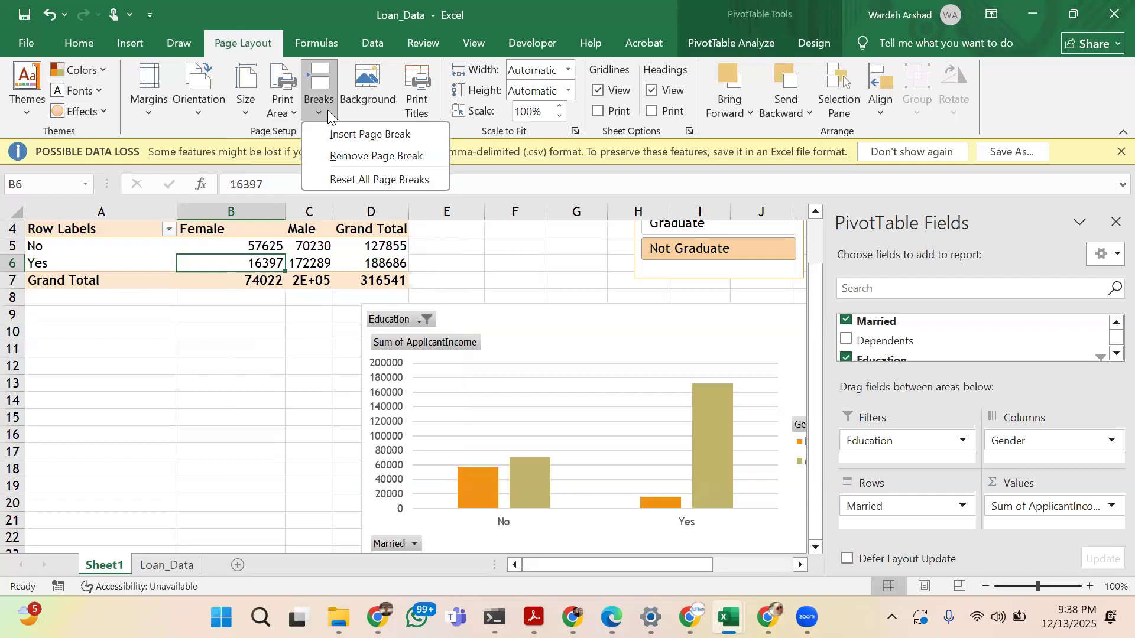
click(362, 98)
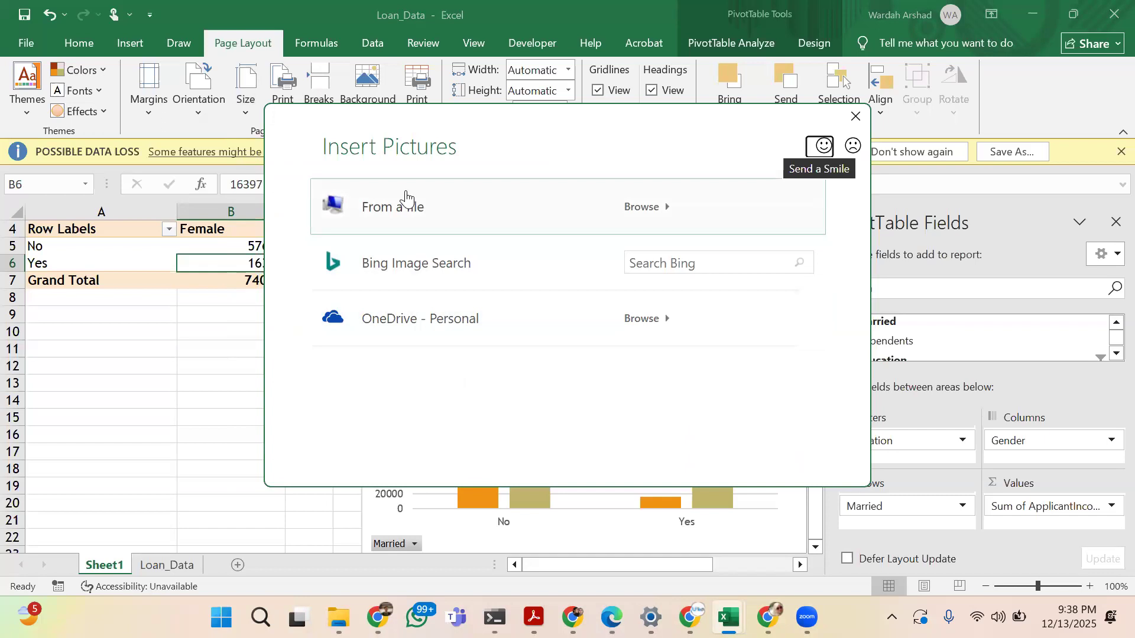
click(862, 117)
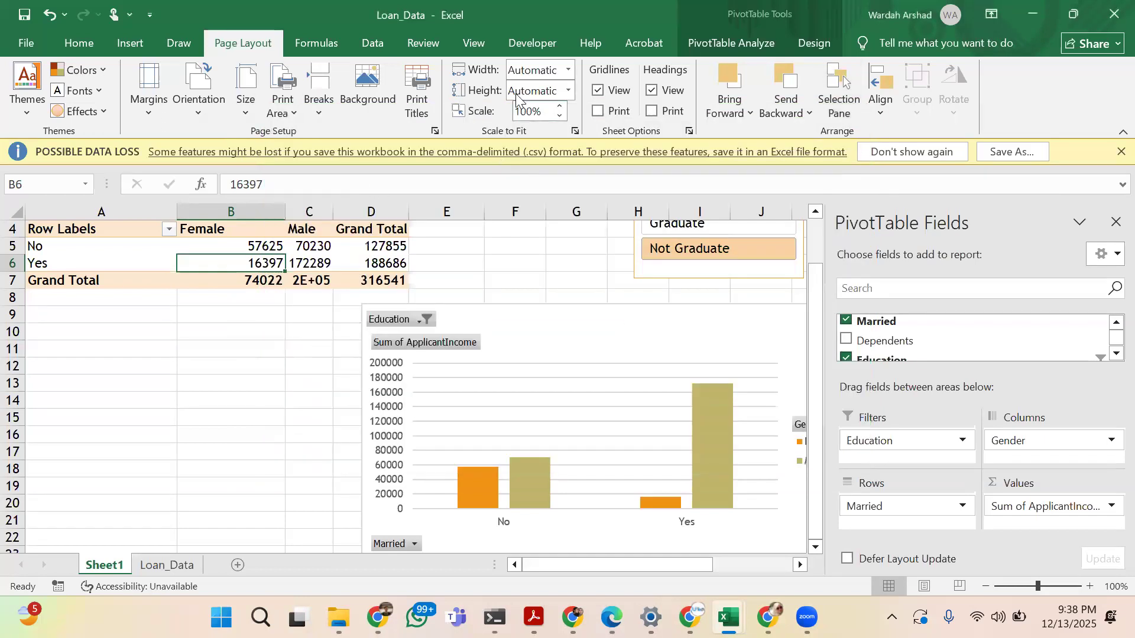
click(567, 71)
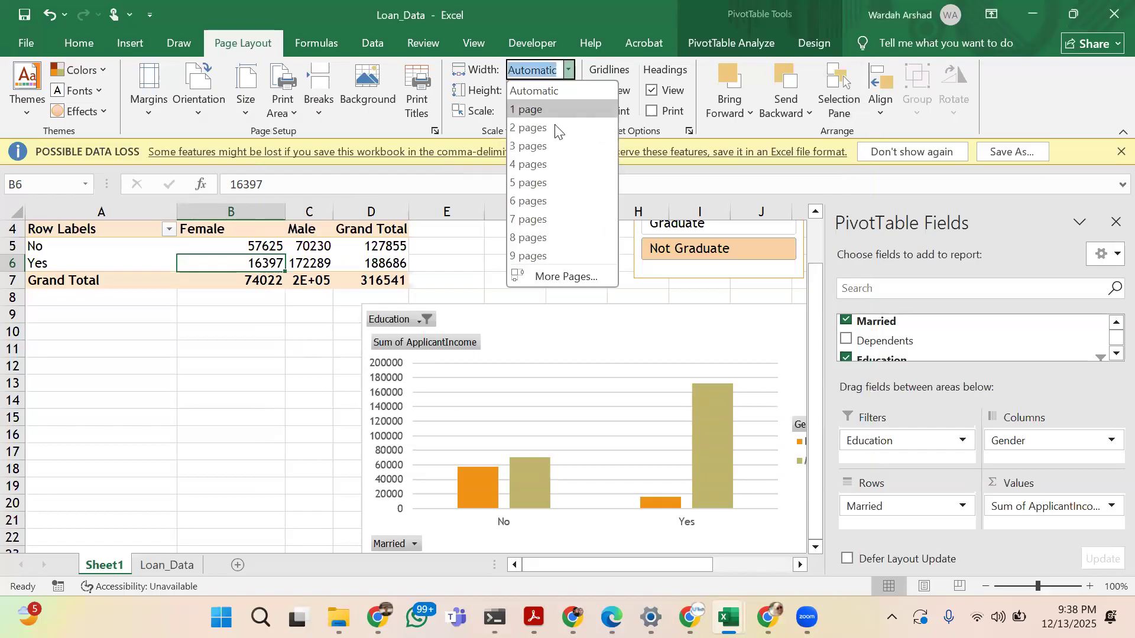
click(597, 2)
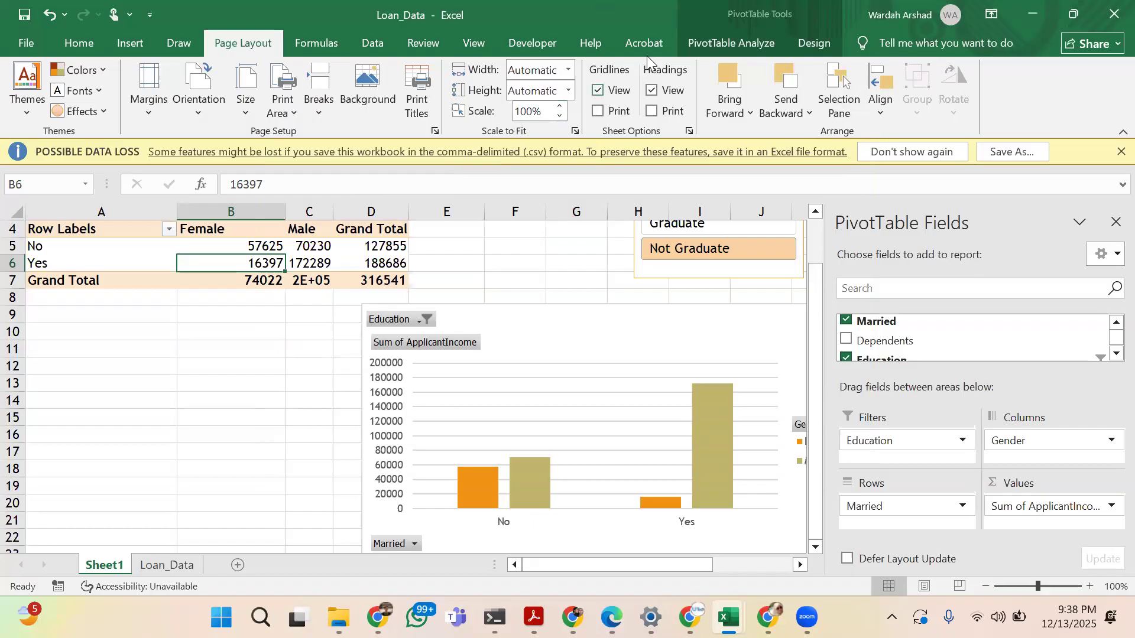
Hide and redisplay the gridlines on Sheet1, and enable printing of the gridlines
click(599, 91)
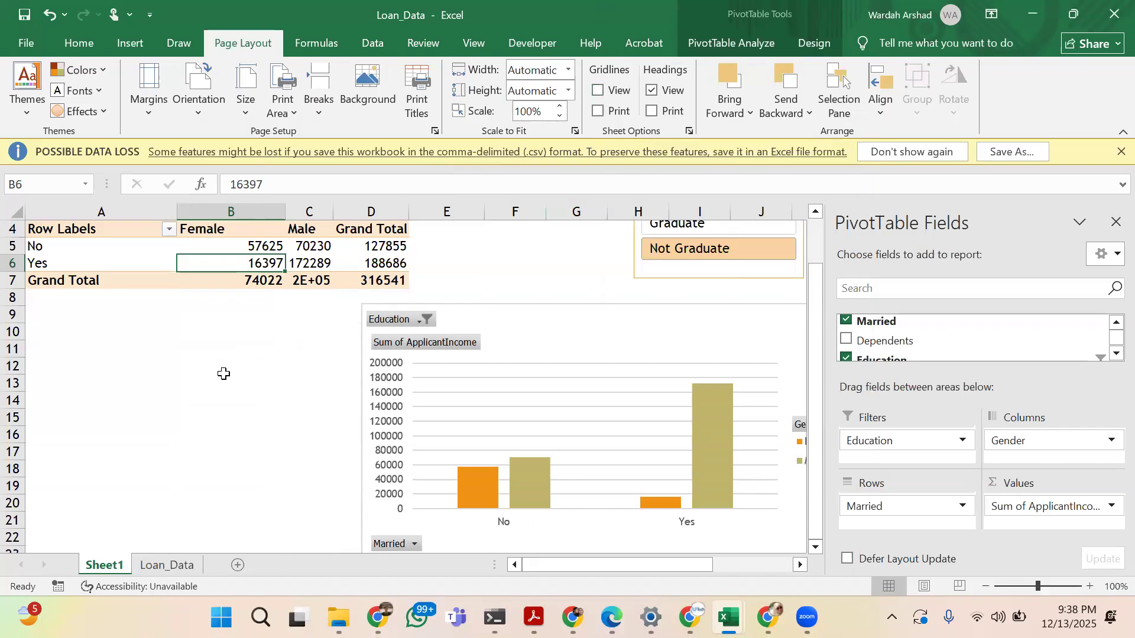
click(598, 91)
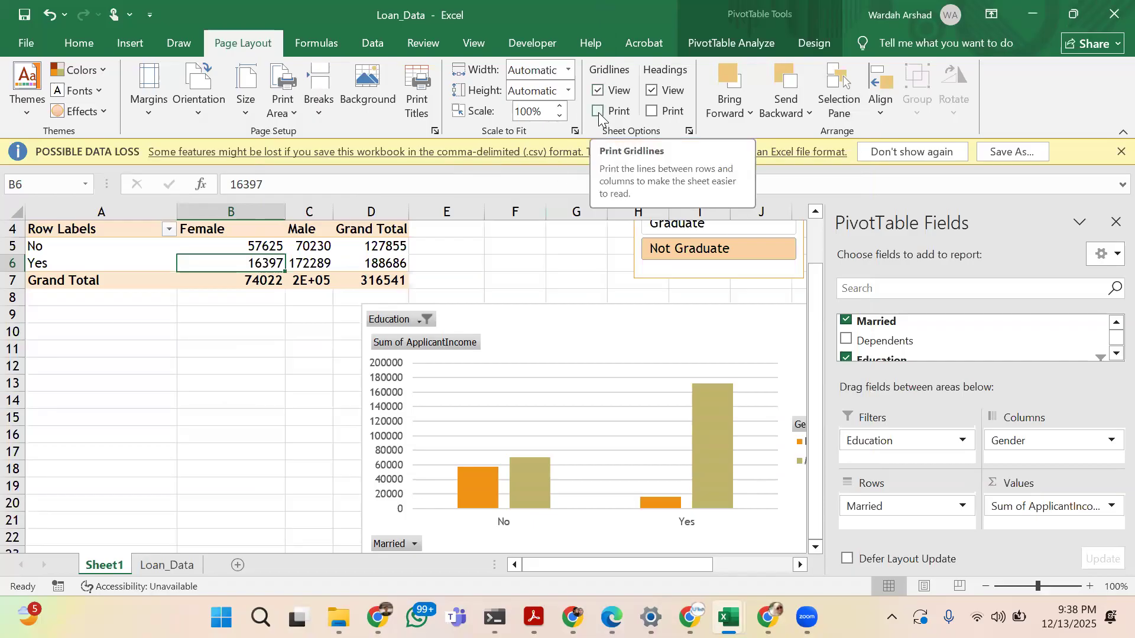
click(598, 113)
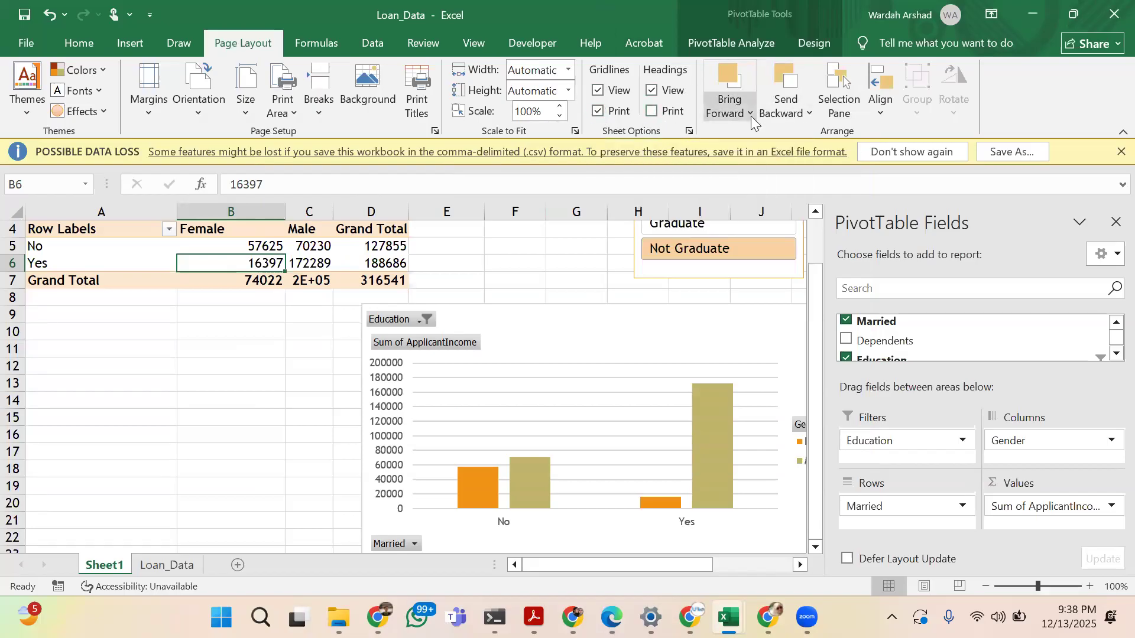
Move the PivotChart up and left so it overlaps the PivotTable and the Education slicer
click(550, 313)
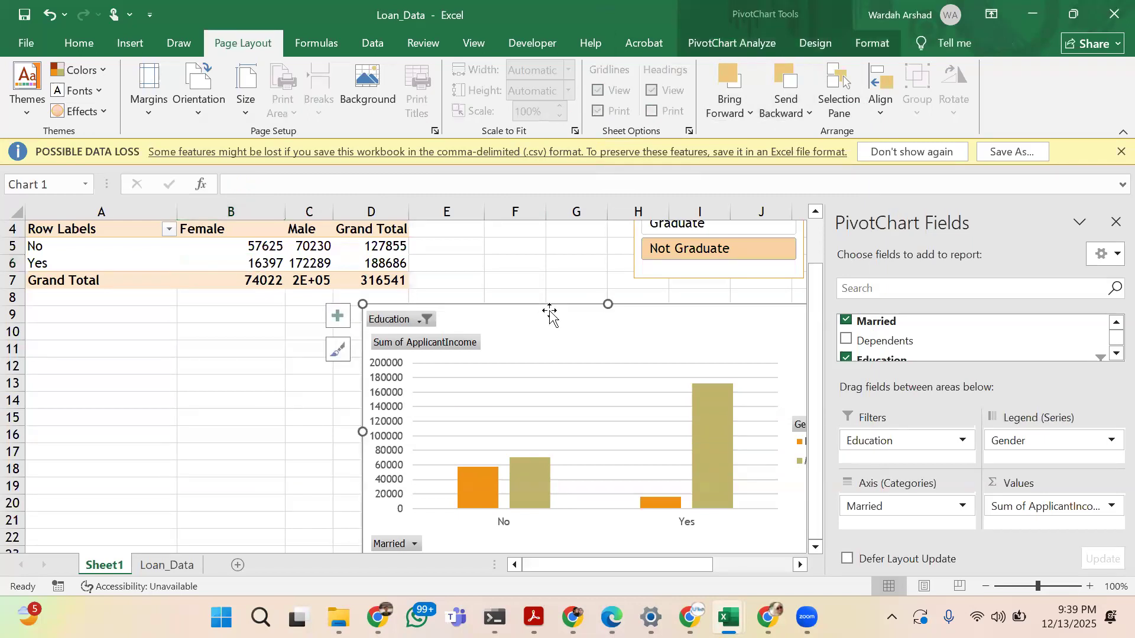
drag(547, 309, 423, 260)
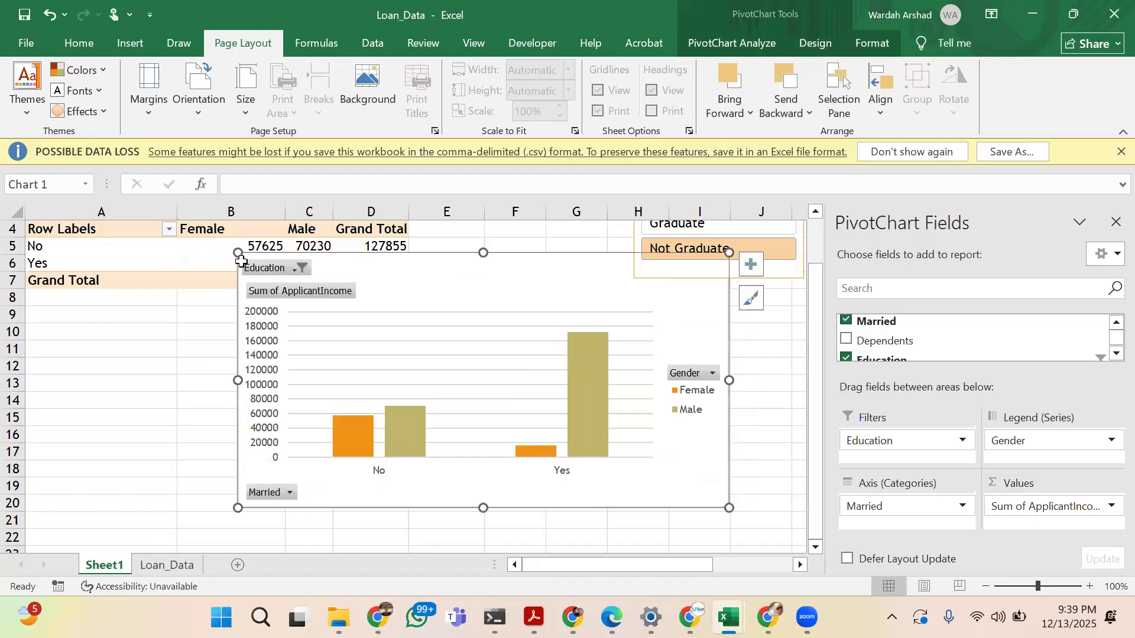
scroll(241, 261, up, 1)
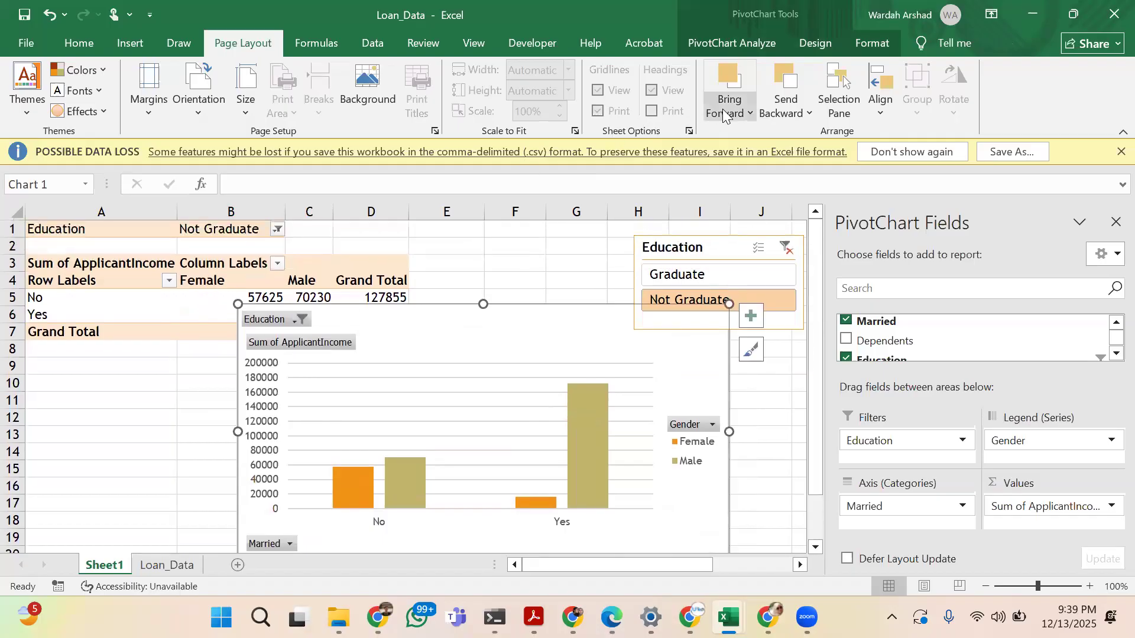
Send the overlapping PivotChart to the back of the sheet's objects using Send to Back and Send Backward
click(775, 101)
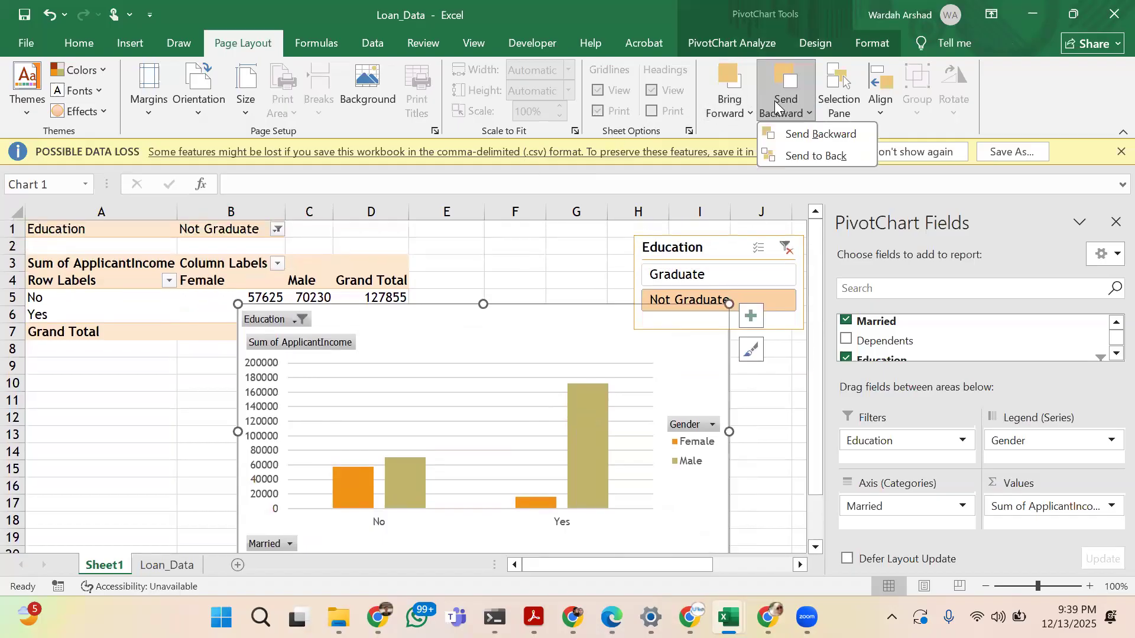
click(785, 88)
click(787, 89)
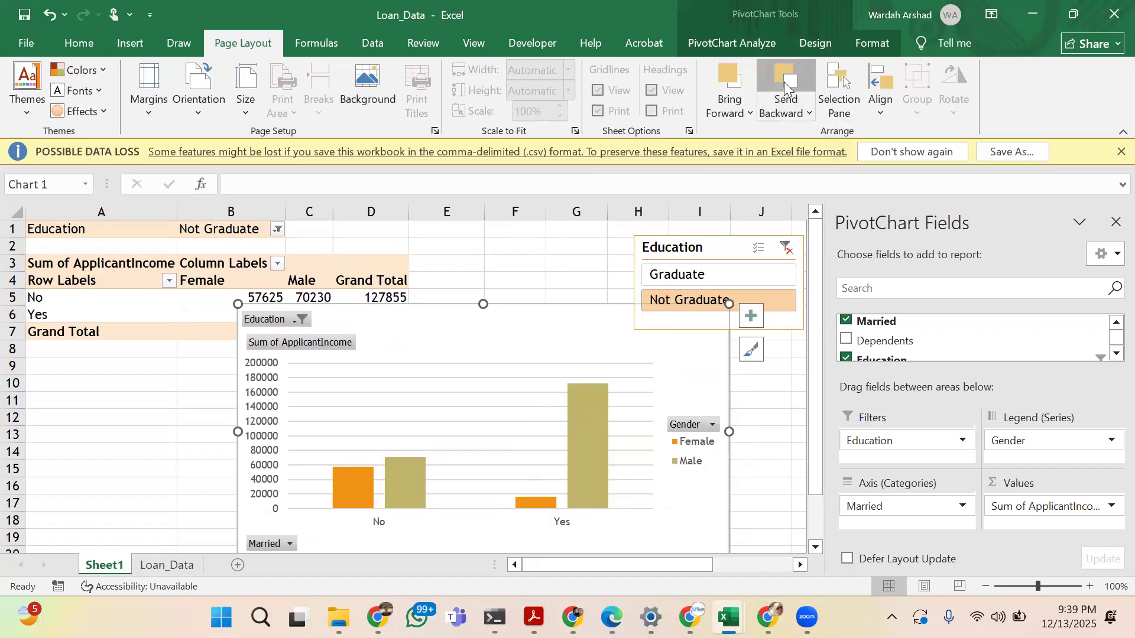
click(805, 117)
click(803, 156)
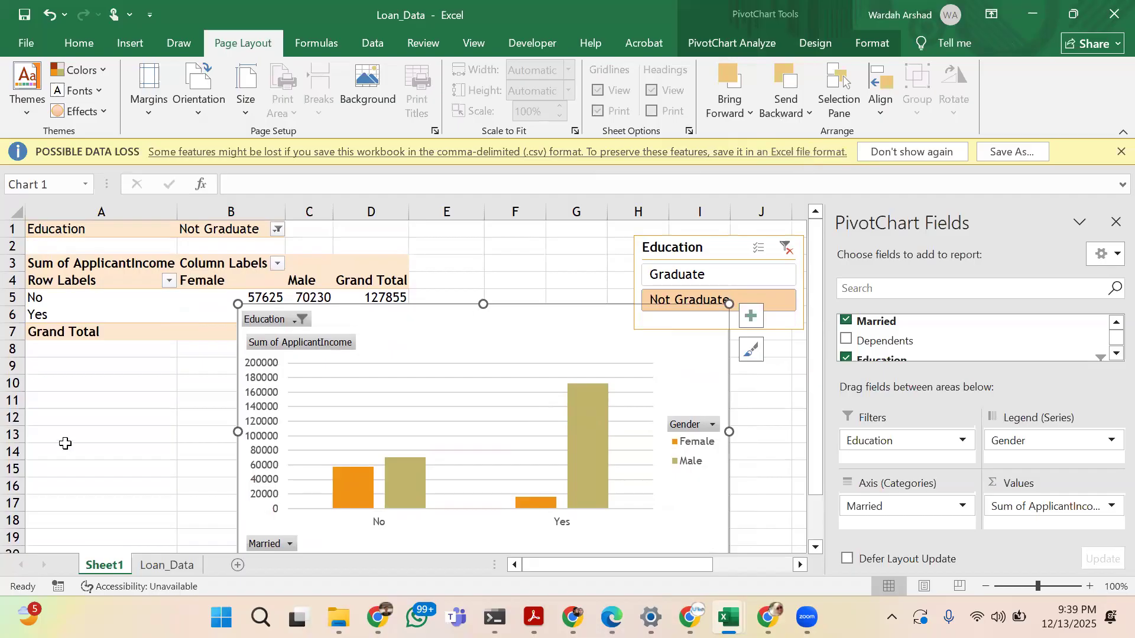
click(172, 381)
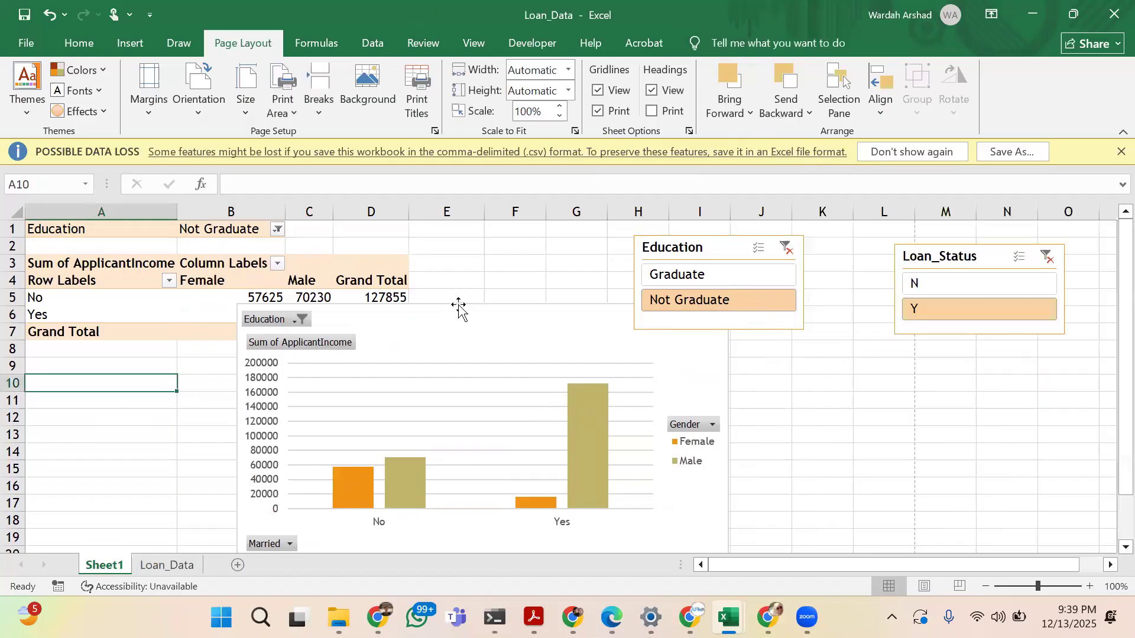
click(439, 343)
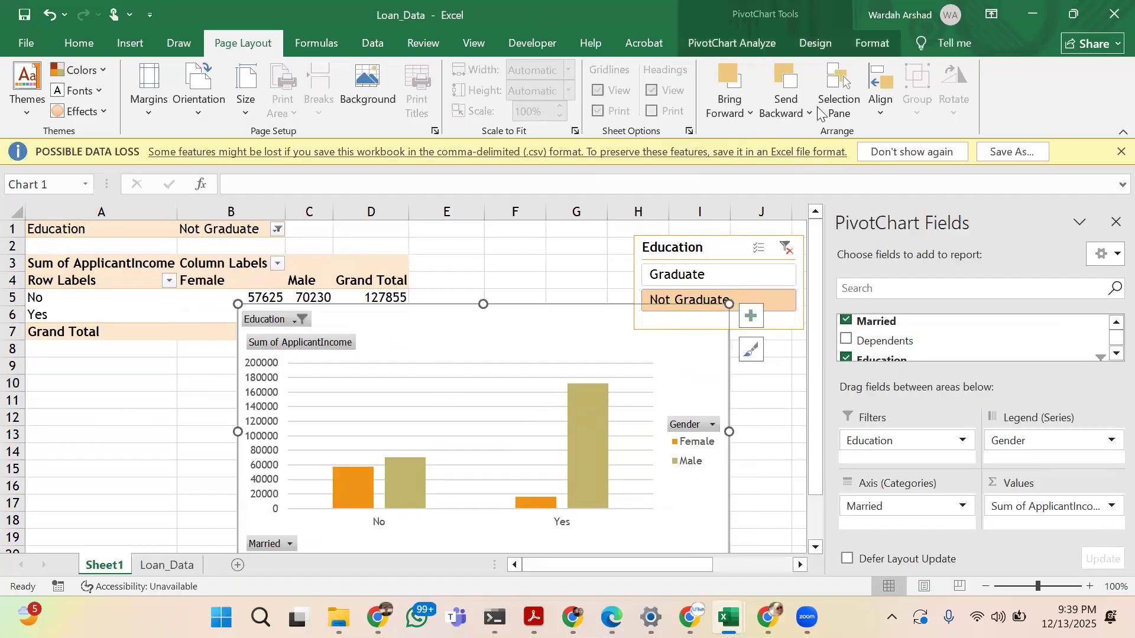
click(788, 114)
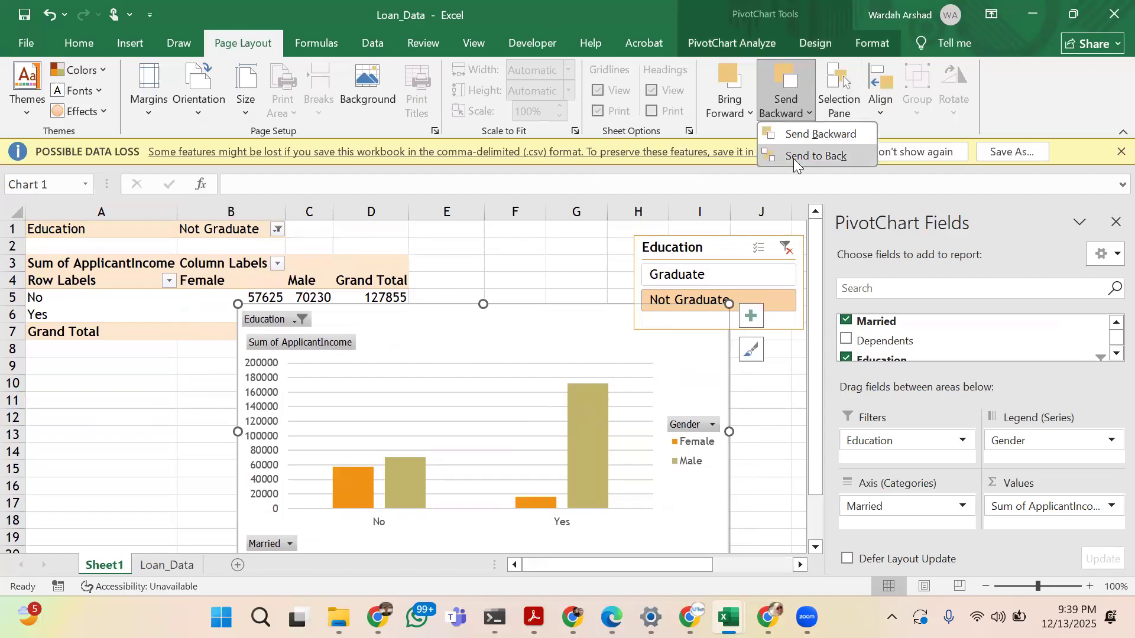
click(794, 156)
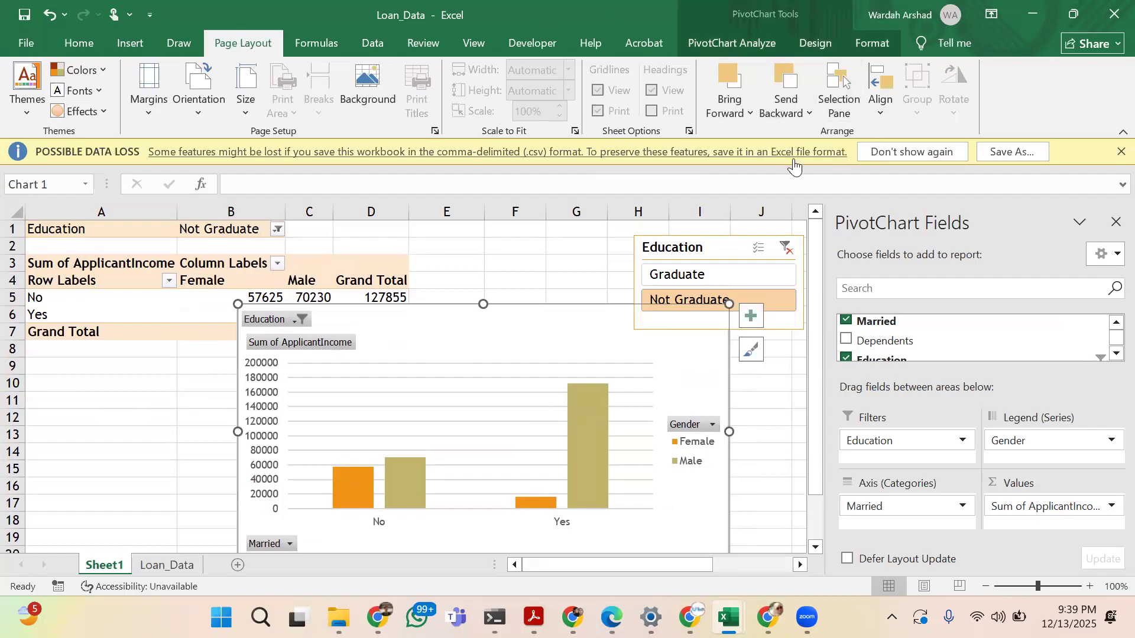
click(799, 109)
click(802, 132)
Display the Selection pane for the sheet's objects and look over the alignment options and formula commands
click(833, 110)
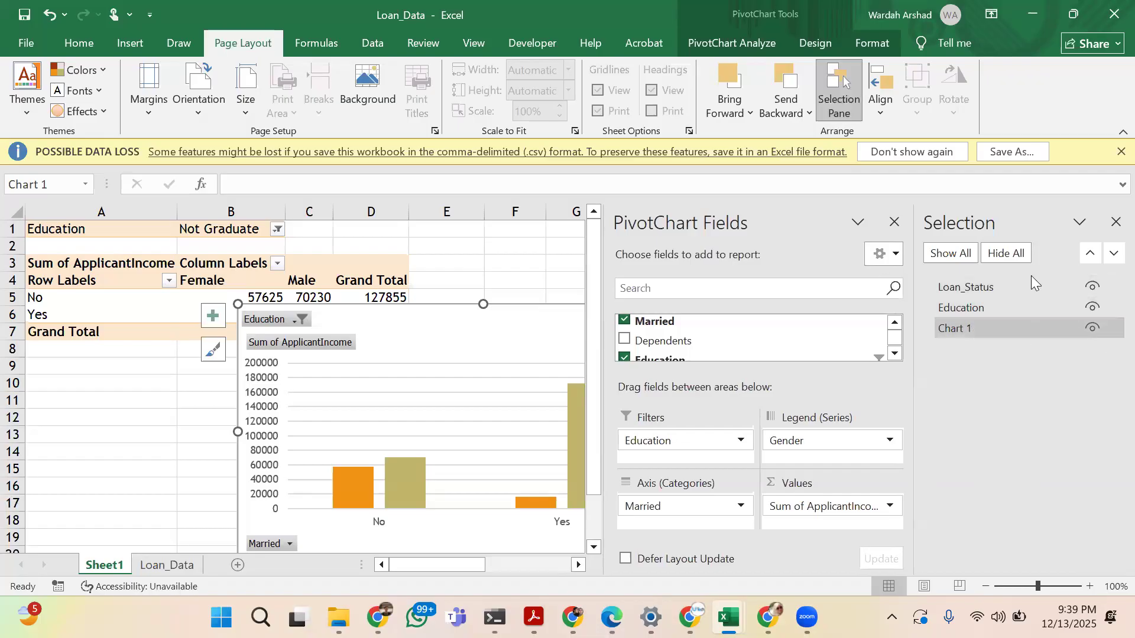
click(874, 114)
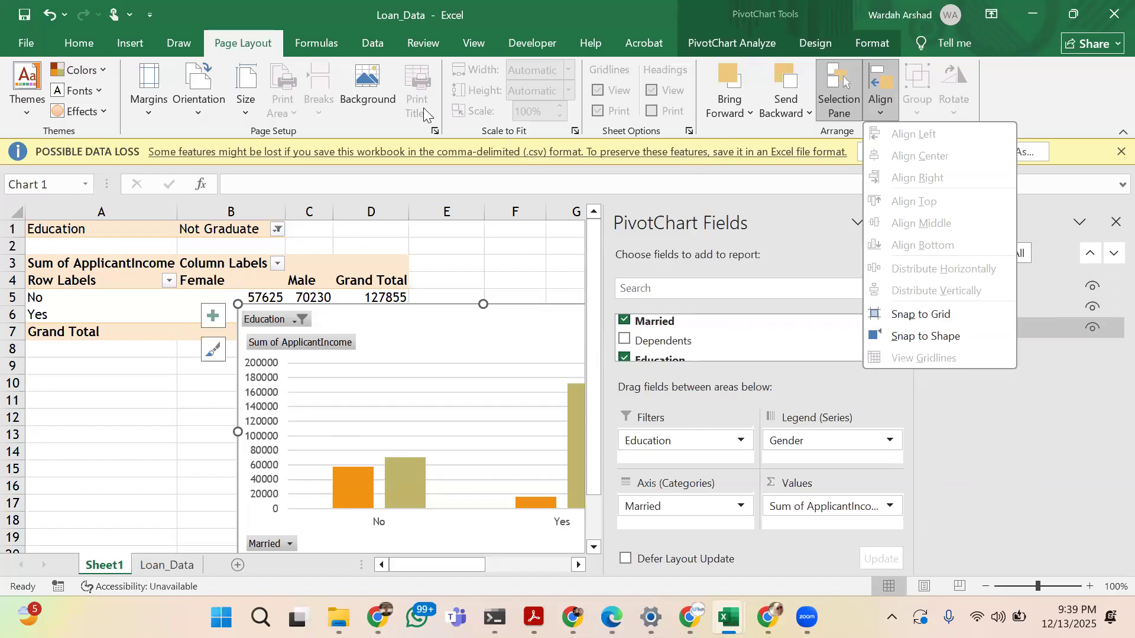
click(335, 42)
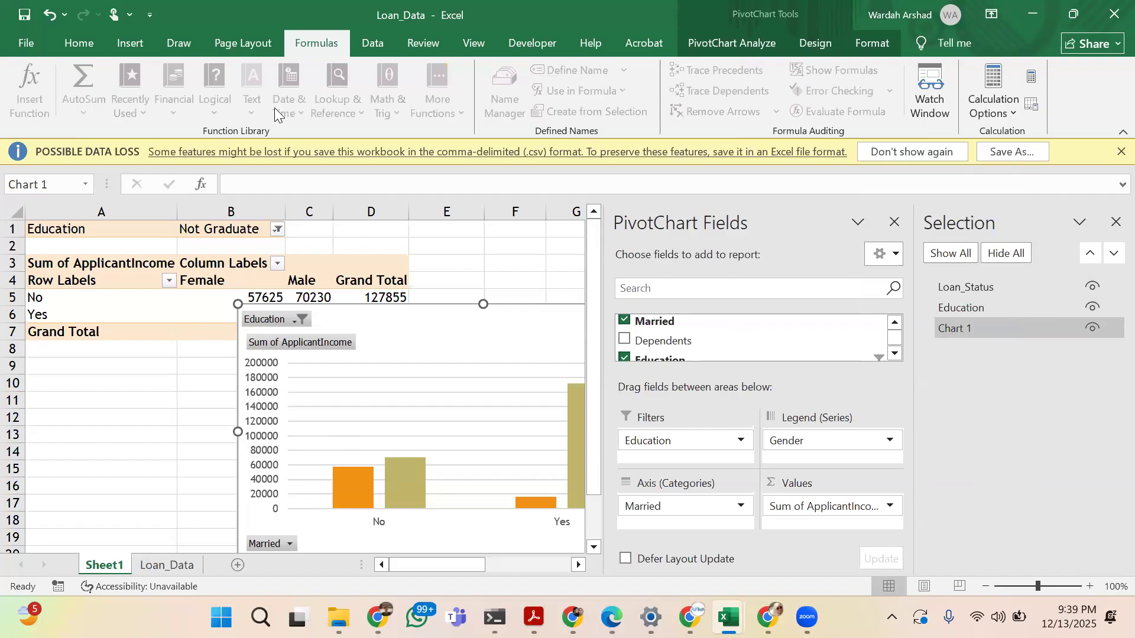
Look over the external sources offered by Get Data, including files, databases, Azure and online services
click(372, 44)
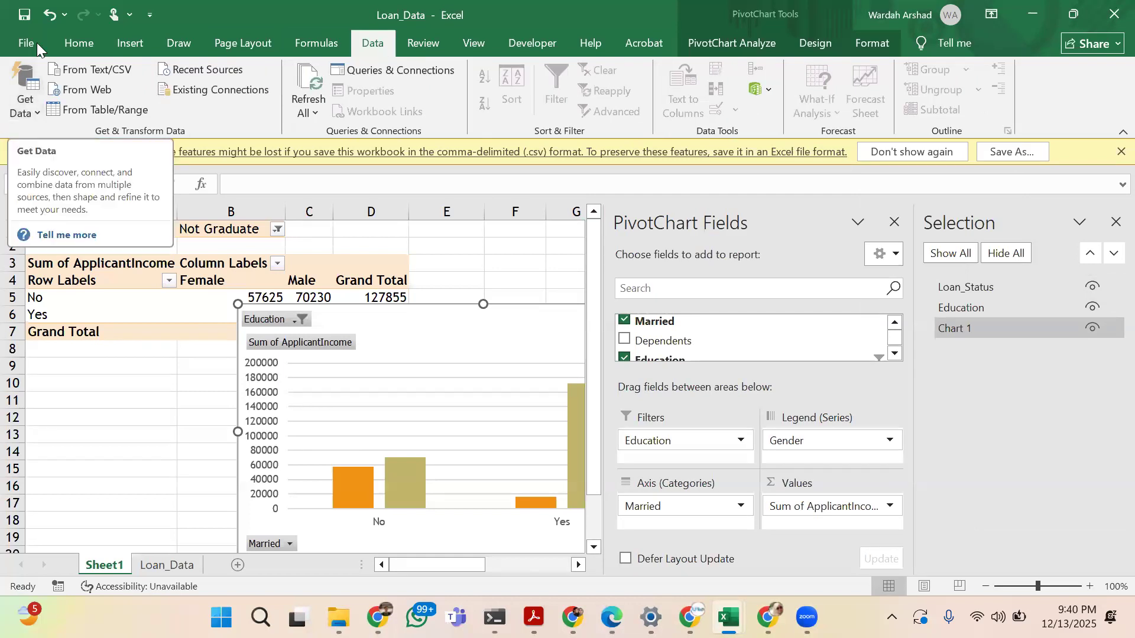
click(28, 110)
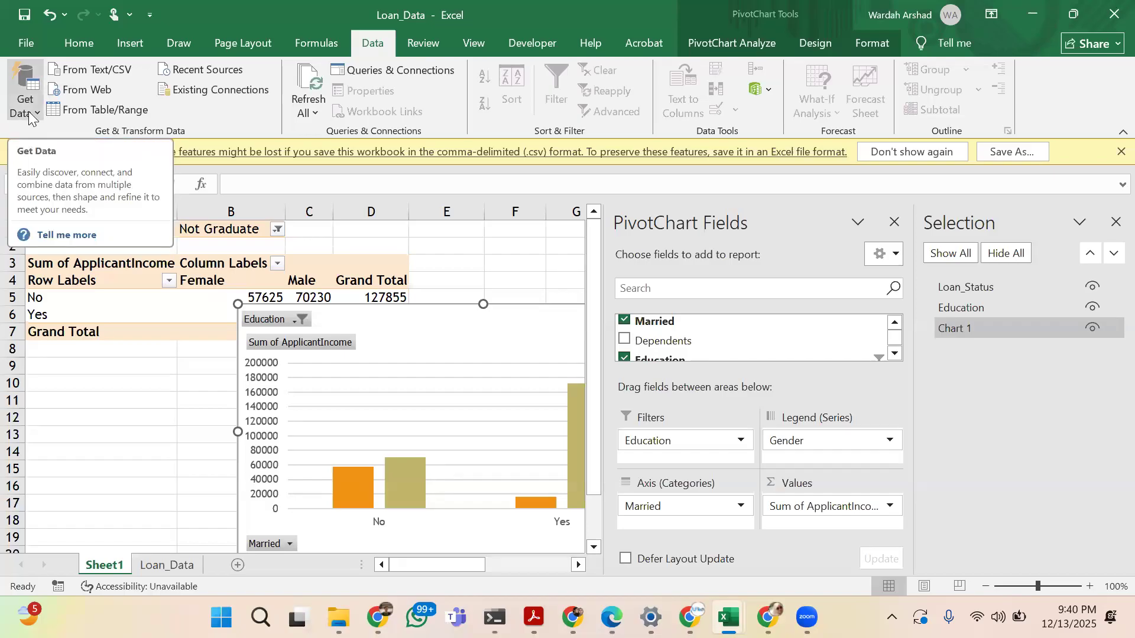
mouse_move(54, 145)
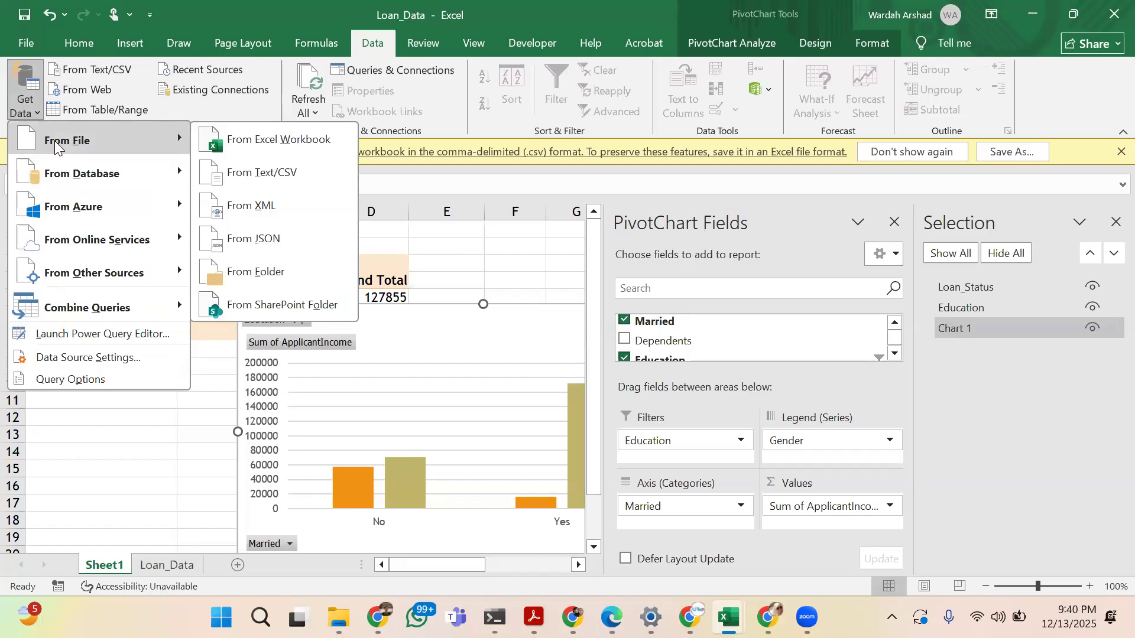
mouse_move(127, 170)
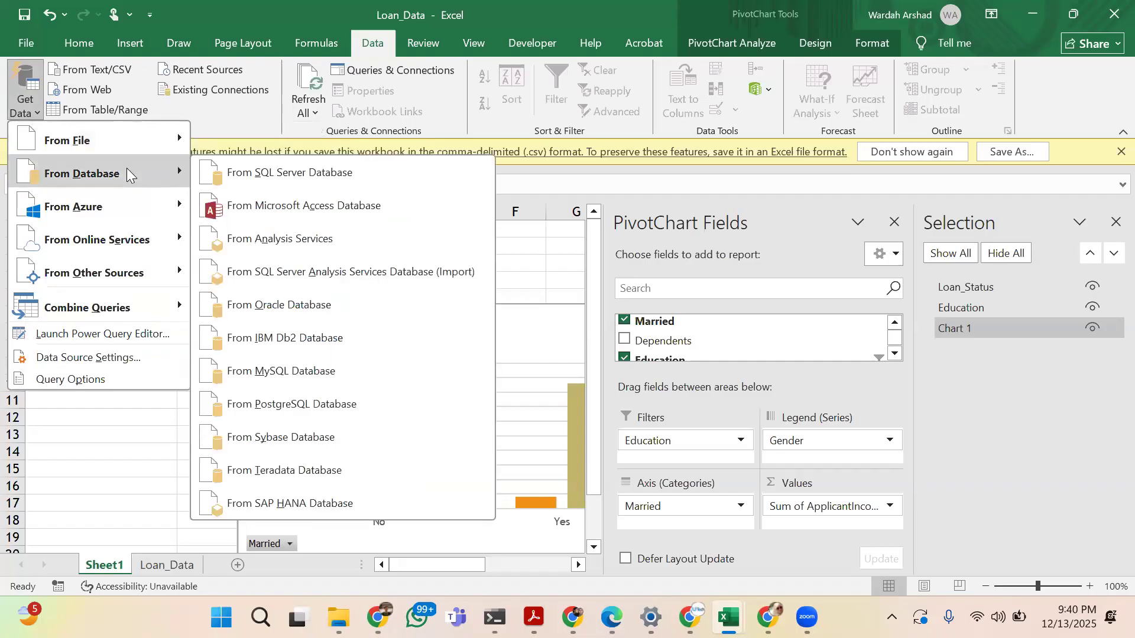
mouse_move(128, 208)
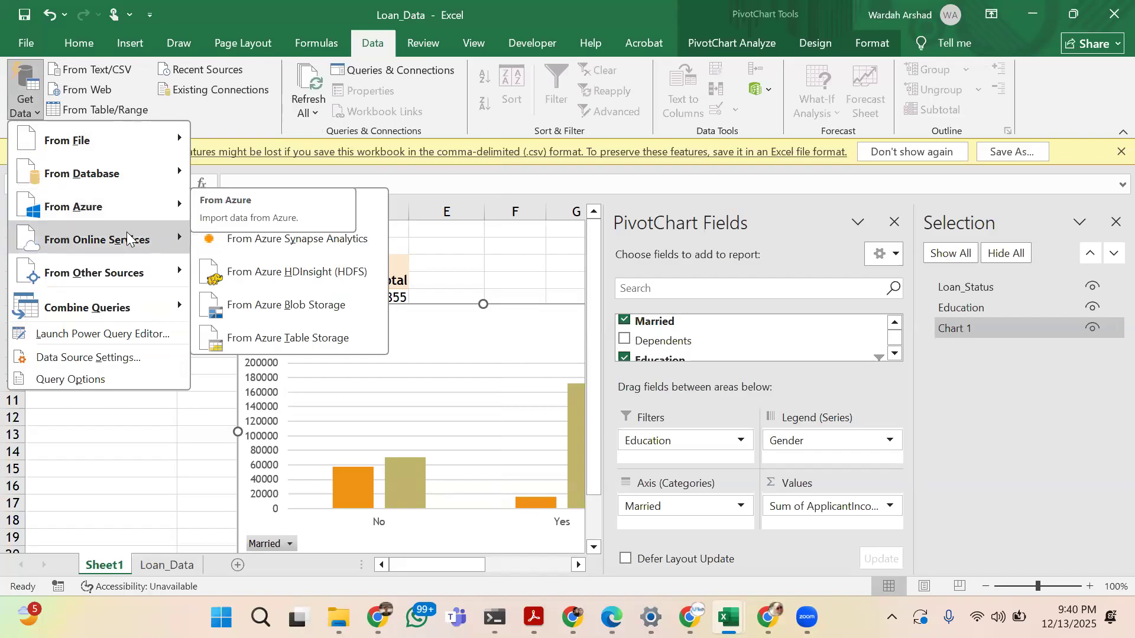
mouse_move(127, 238)
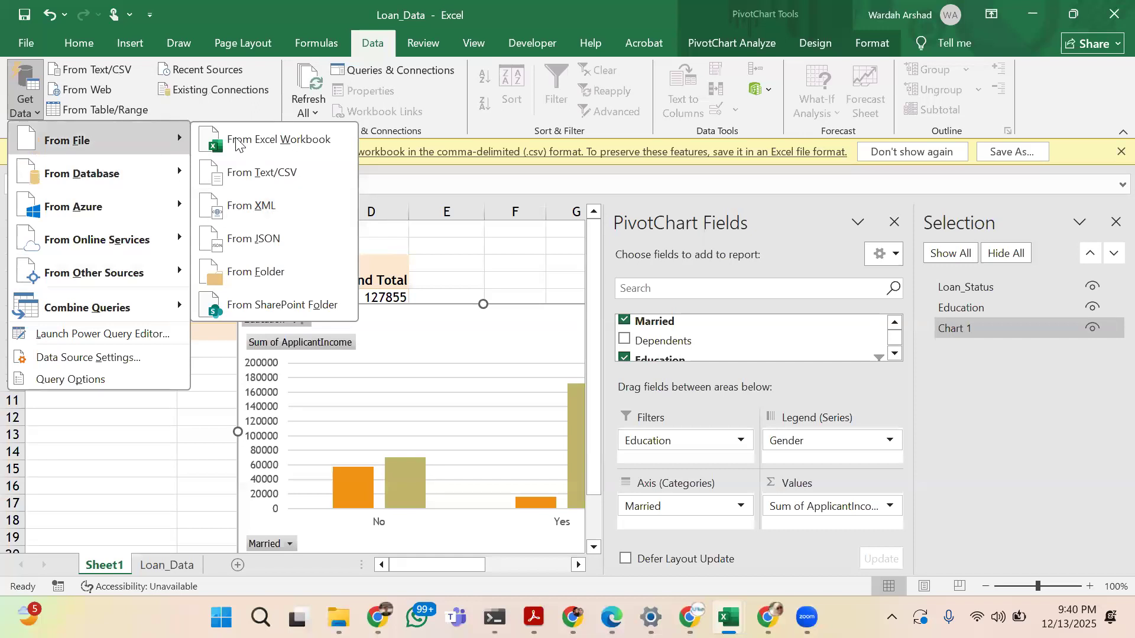
click(309, 10)
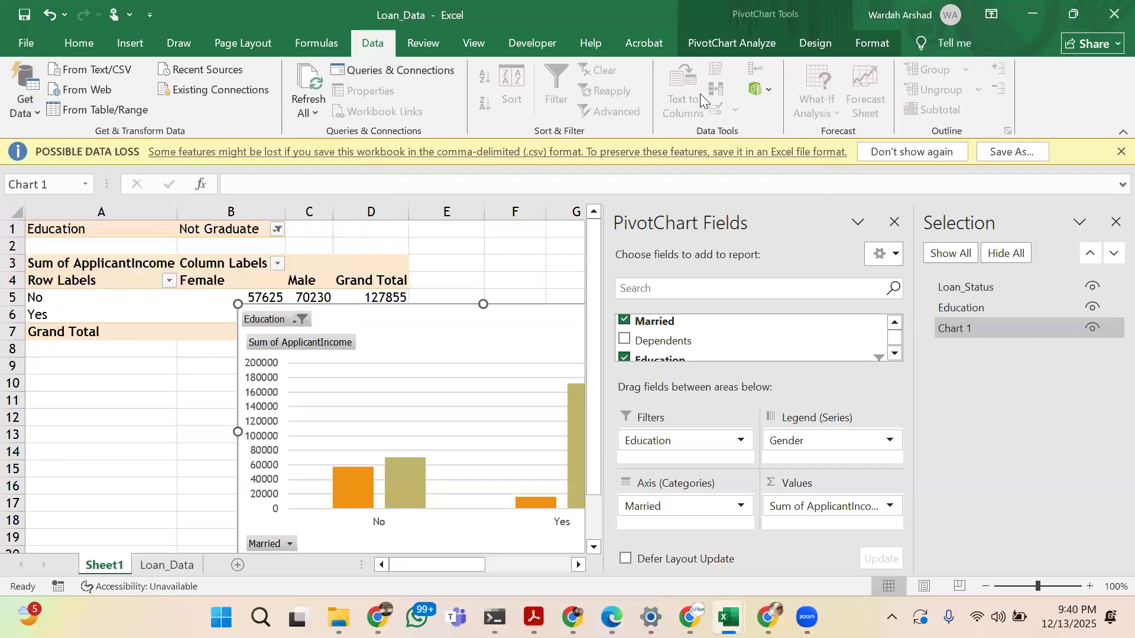
On the Loan_Data sheet, look over the Data Validation and What-If Analysis options
click(169, 565)
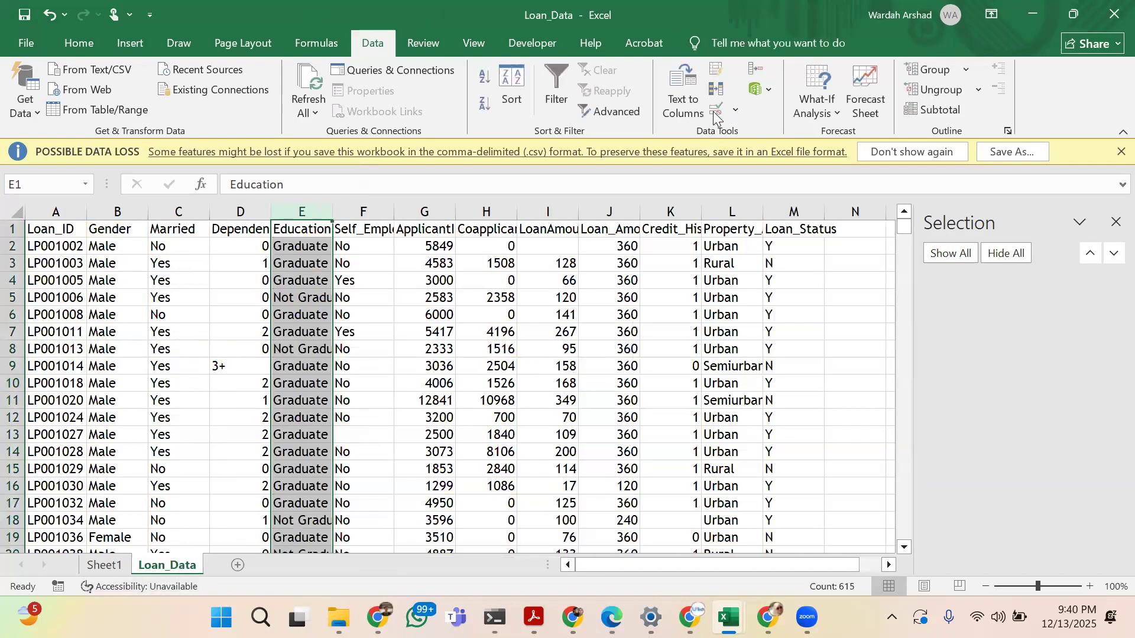
click(735, 110)
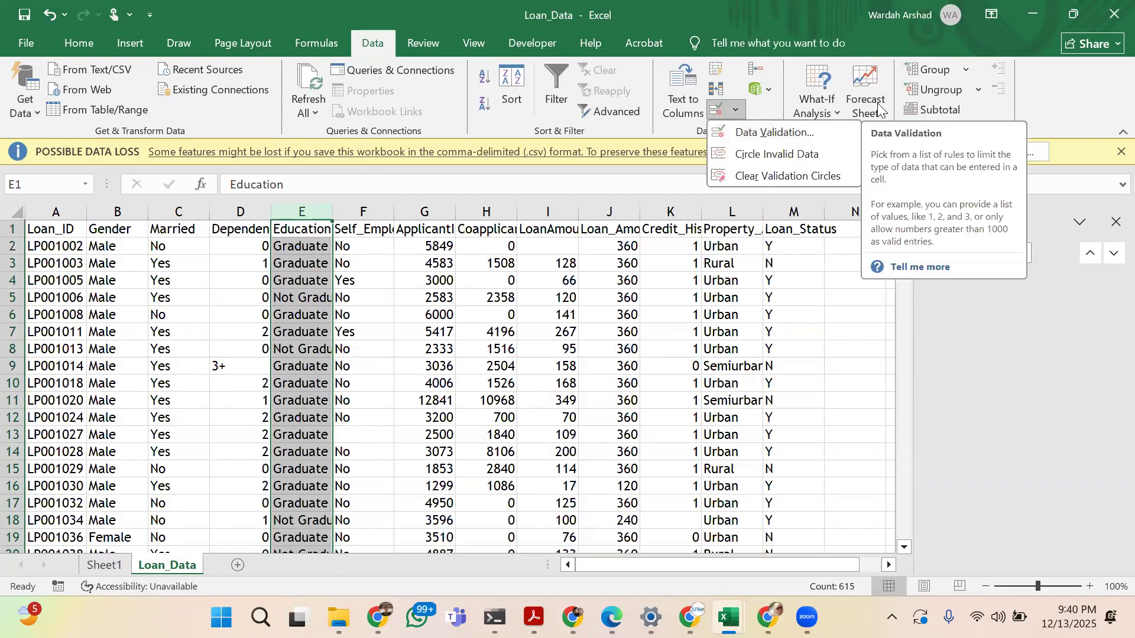
click(828, 105)
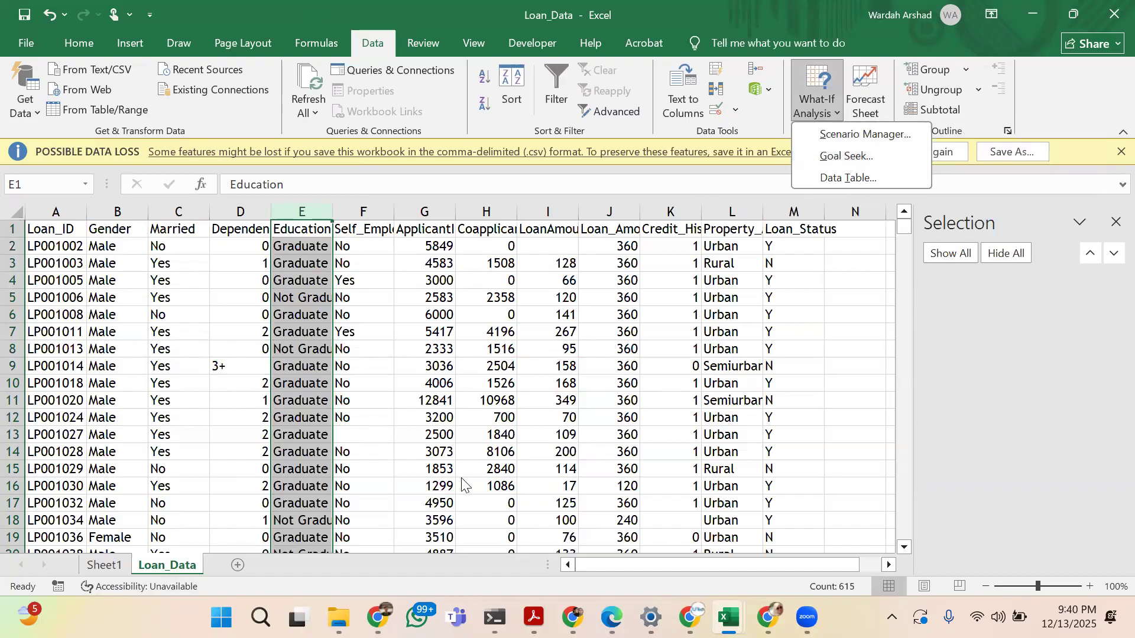
Switch to the Book1 workbook and select an empty cell beside the lookup results
click(728, 617)
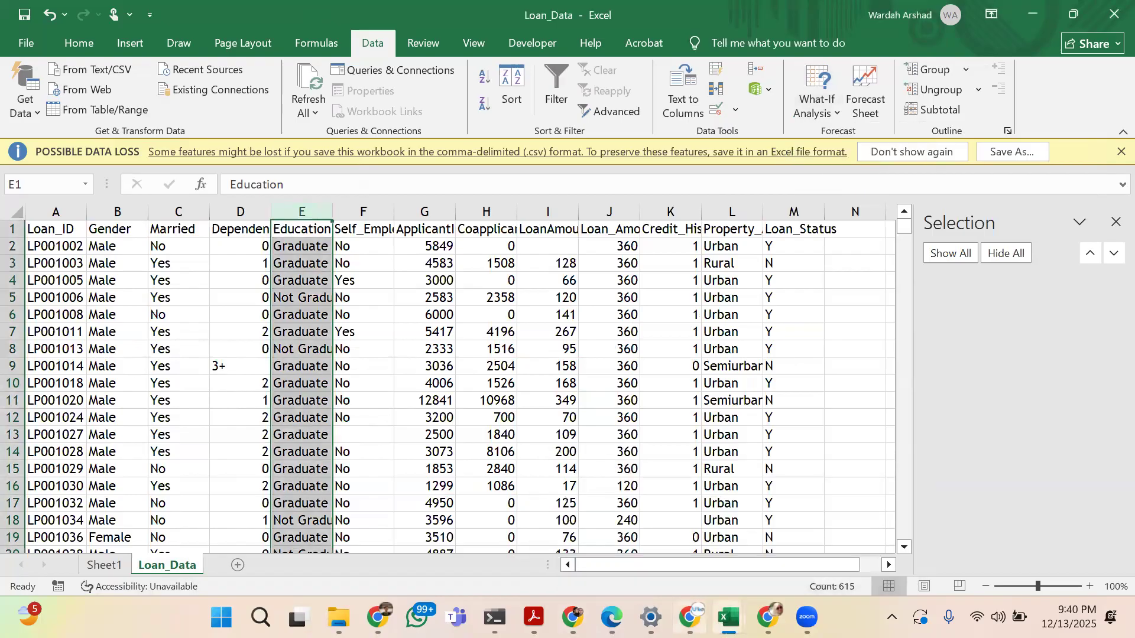
click(700, 526)
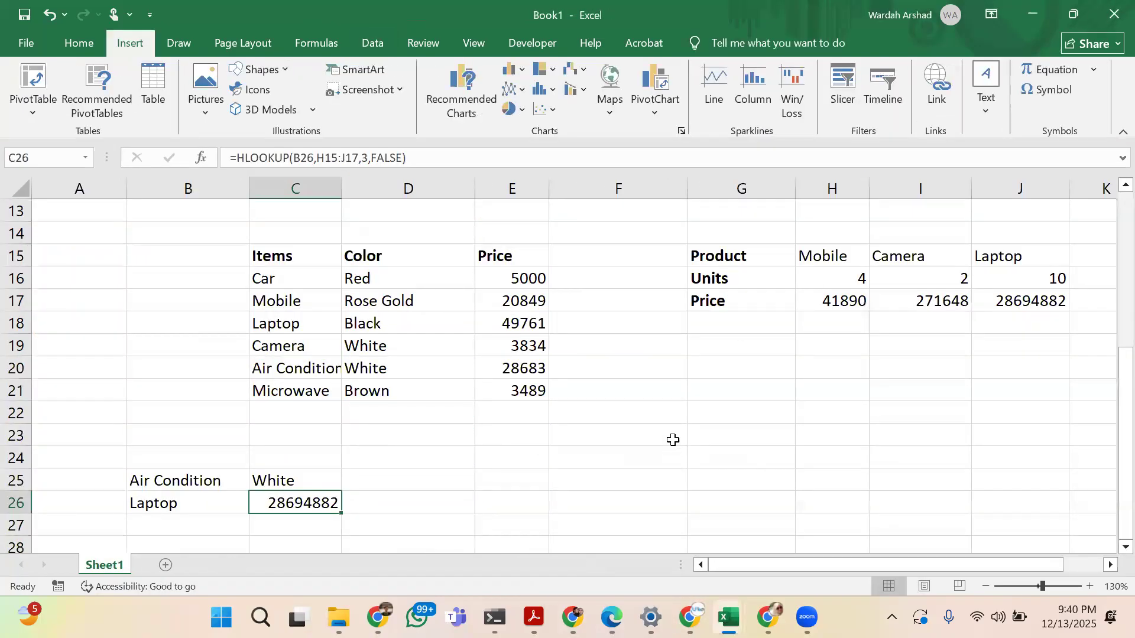
click(671, 438)
click(653, 486)
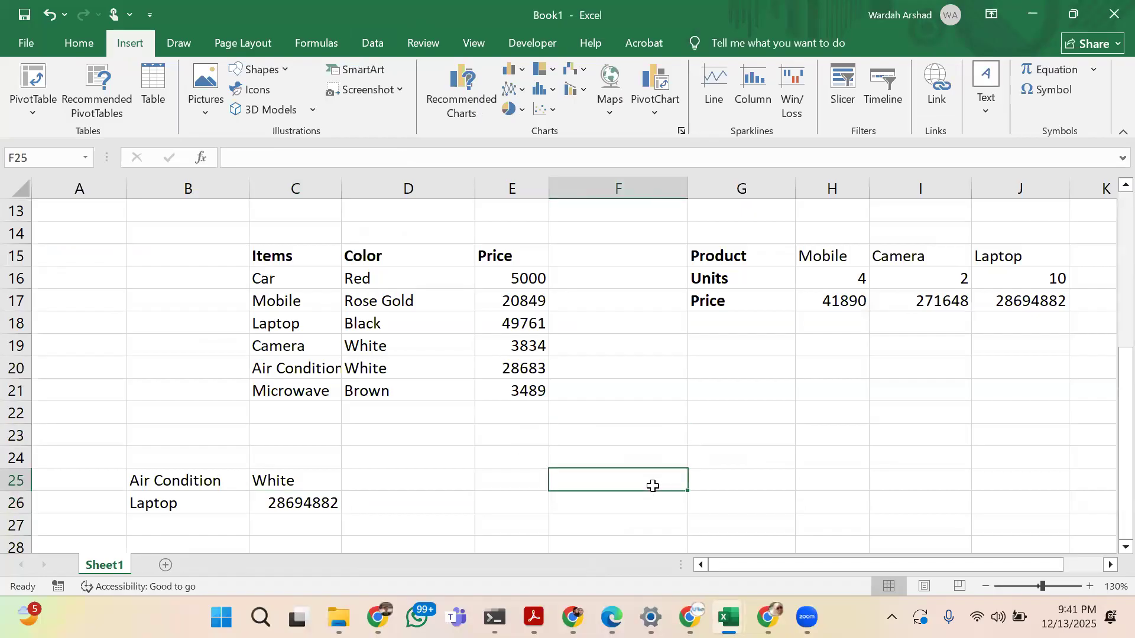
key(Up)
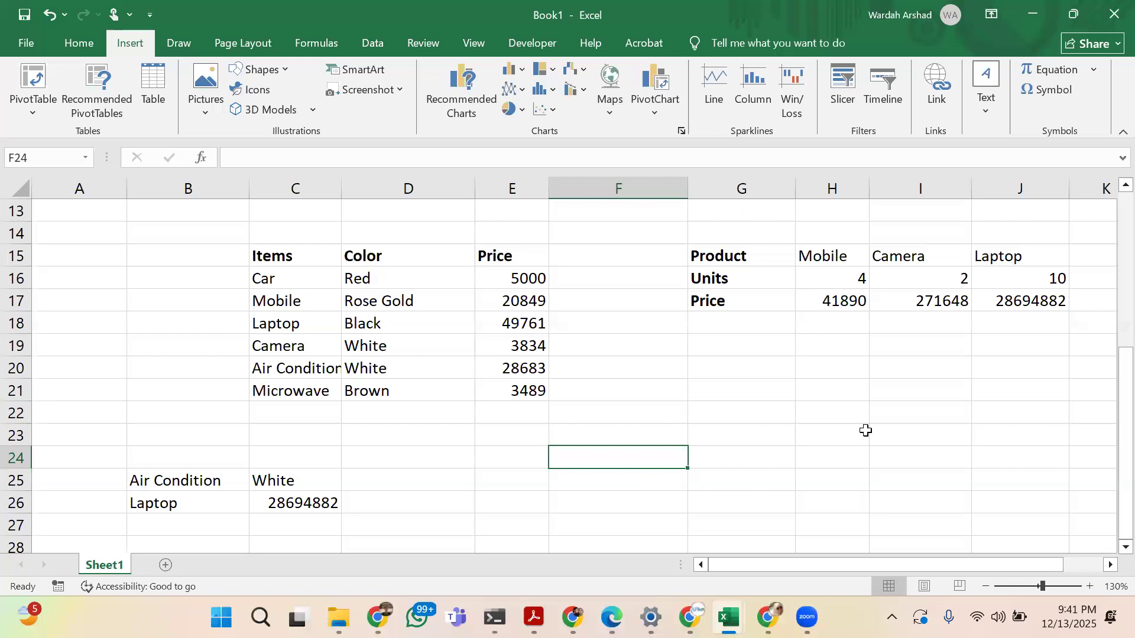
scroll(865, 430, down, 2)
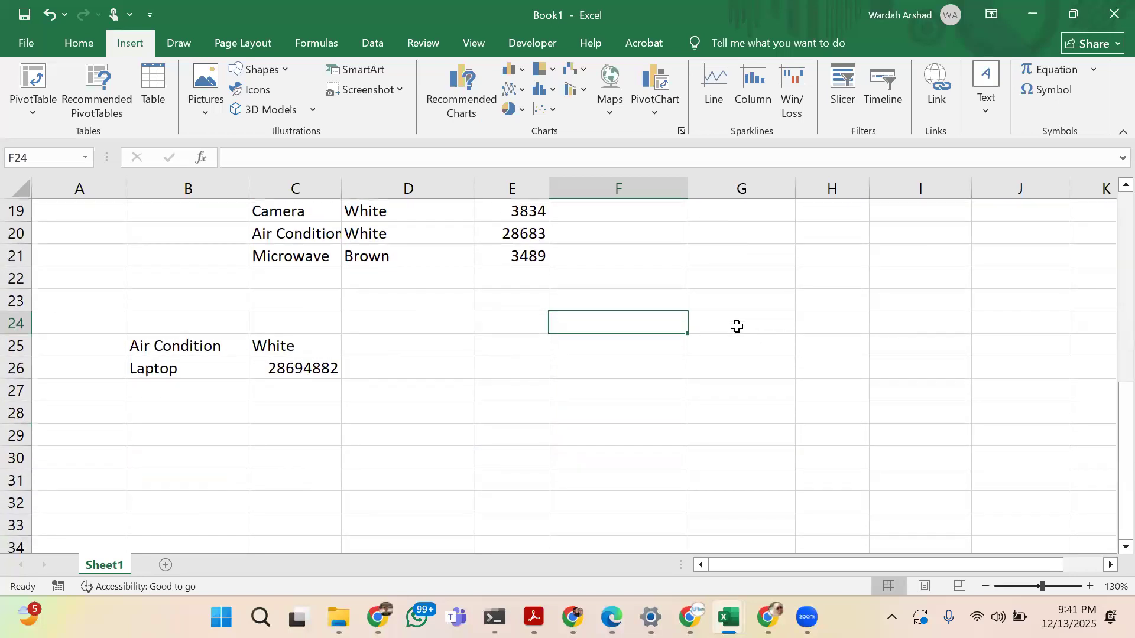
click(736, 327)
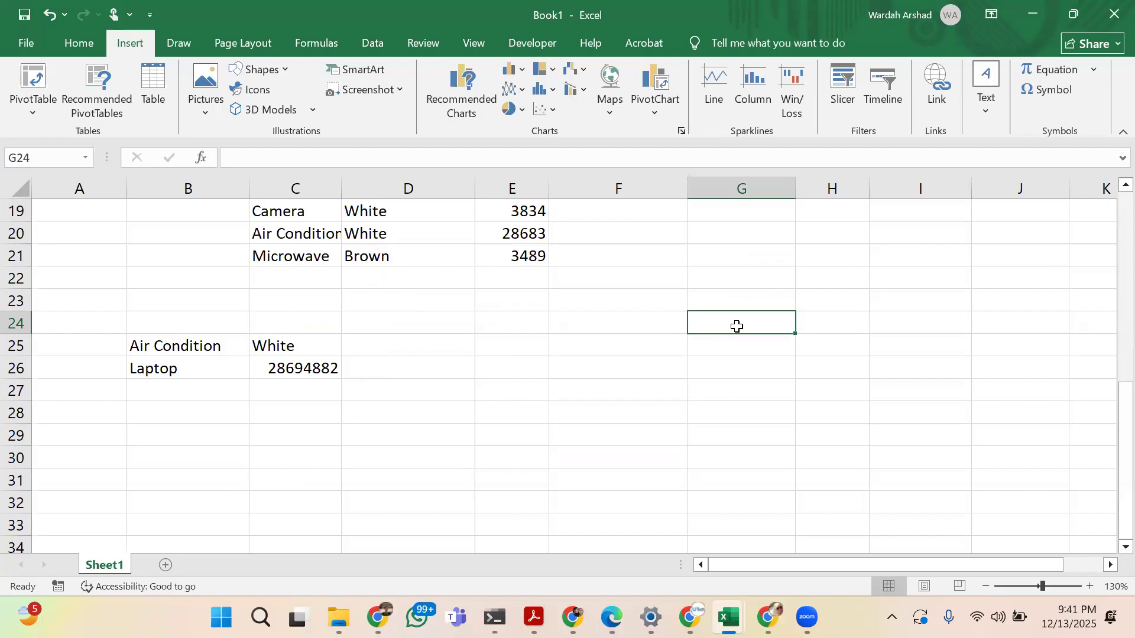
Enter the labels Item in cell F25 and Amount in cell F26
key(Left)
text(z)
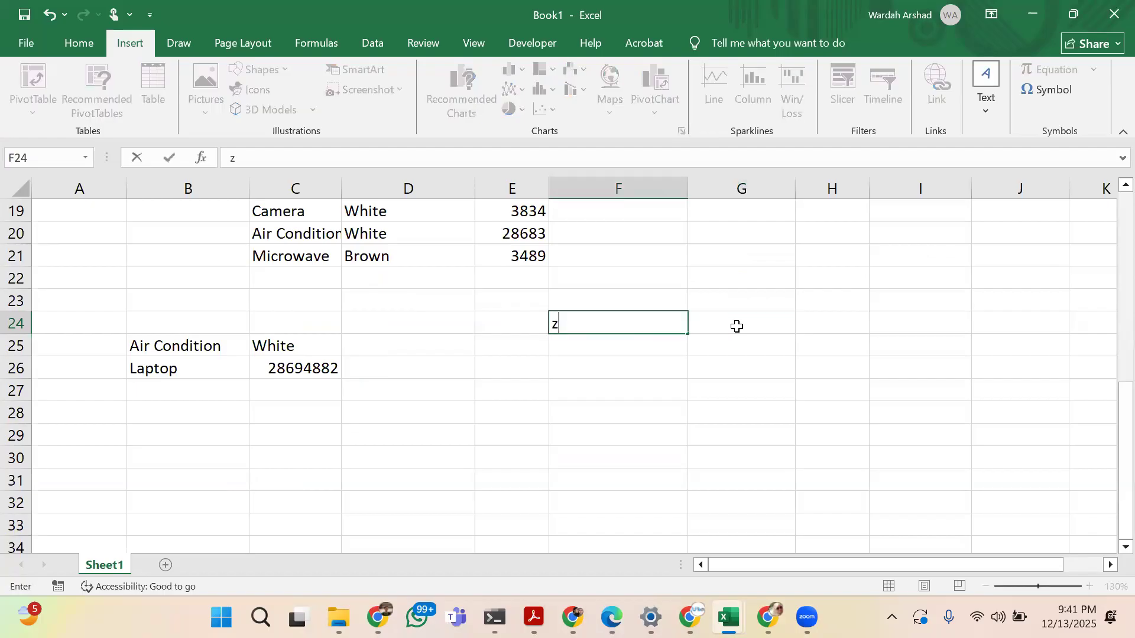
key(BackSpace)
key(Return)
text(0)
key(BackSpace)
text(Item)
key(Return)
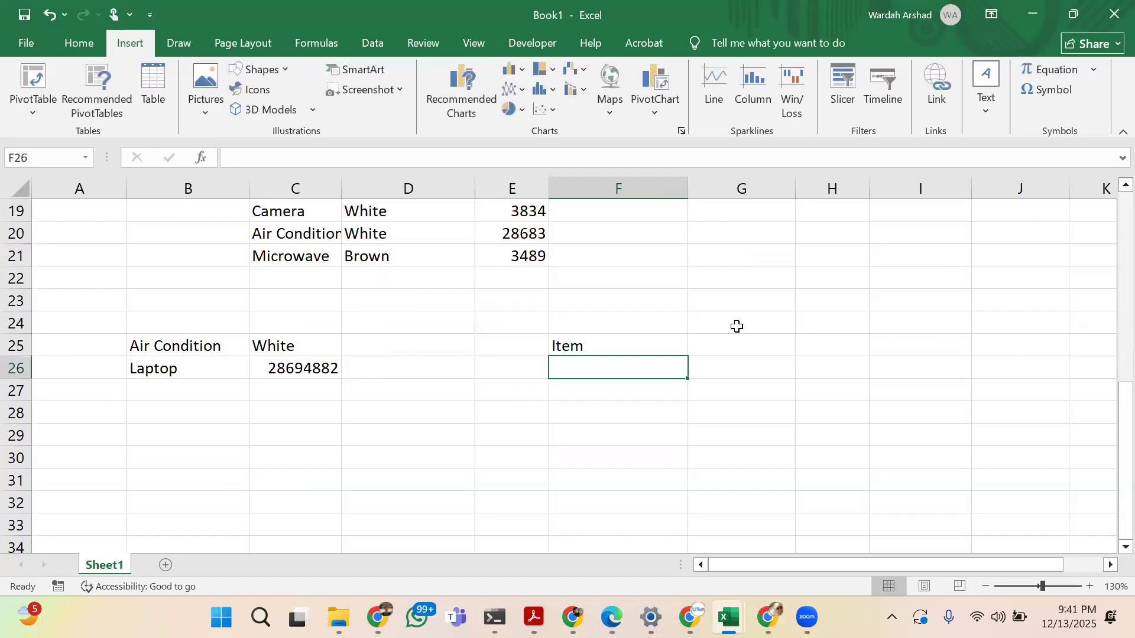
text(A)
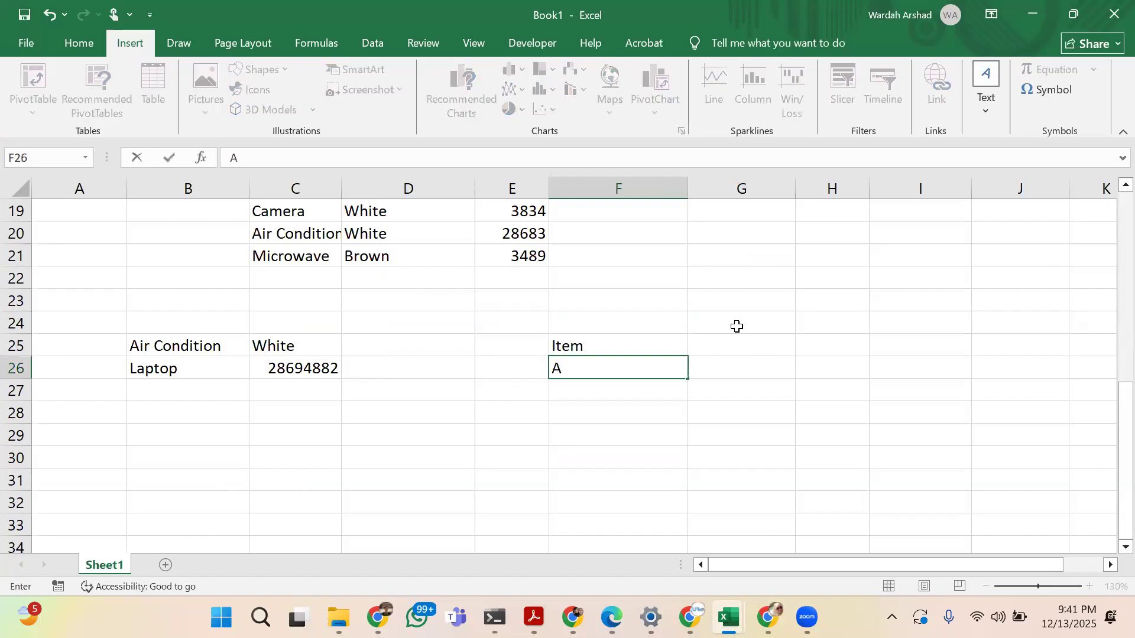
text(mount)
key(Return)
Add the labels Initial Payment, Duration and Markup in cells F27 to F29
text(In)
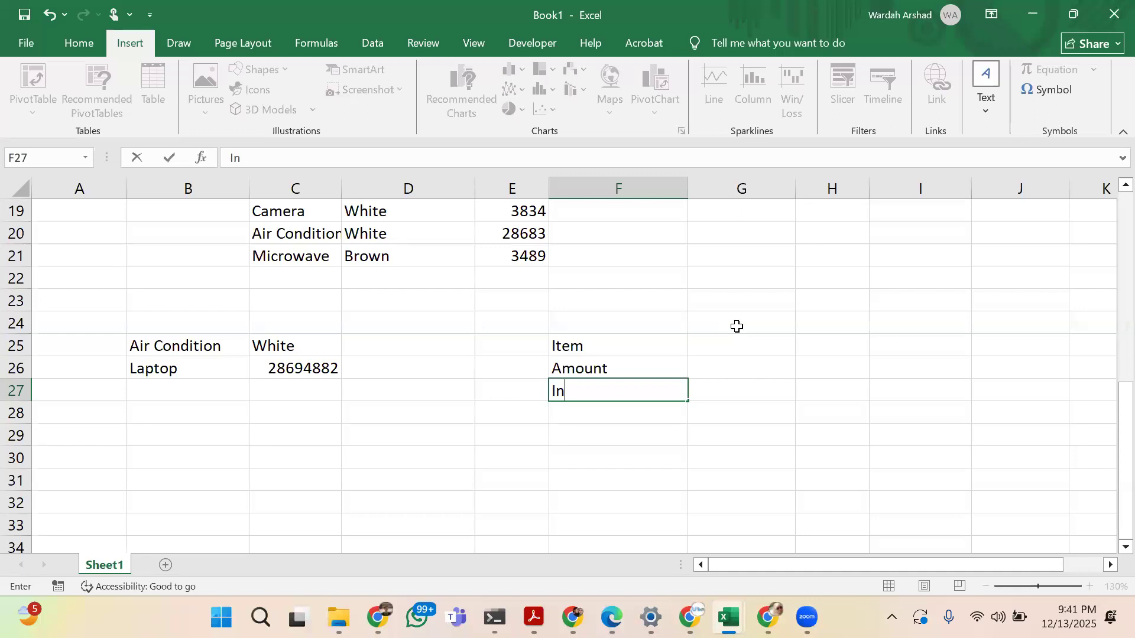
text(itial )
text(Pay)
text(ent)
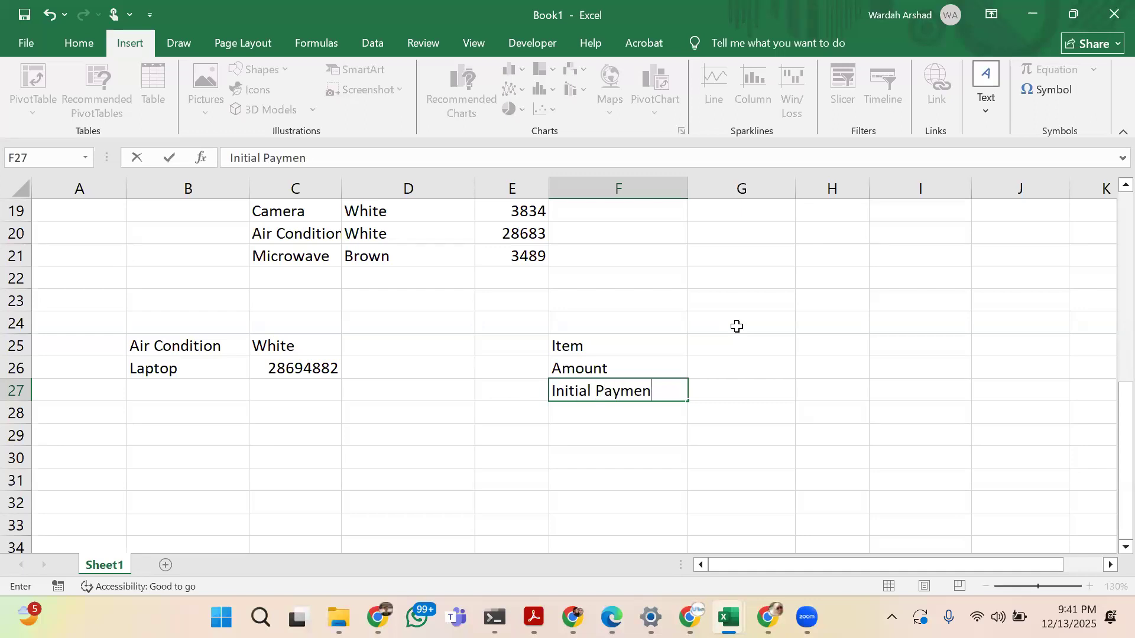
key(Return)
text(FDuration)
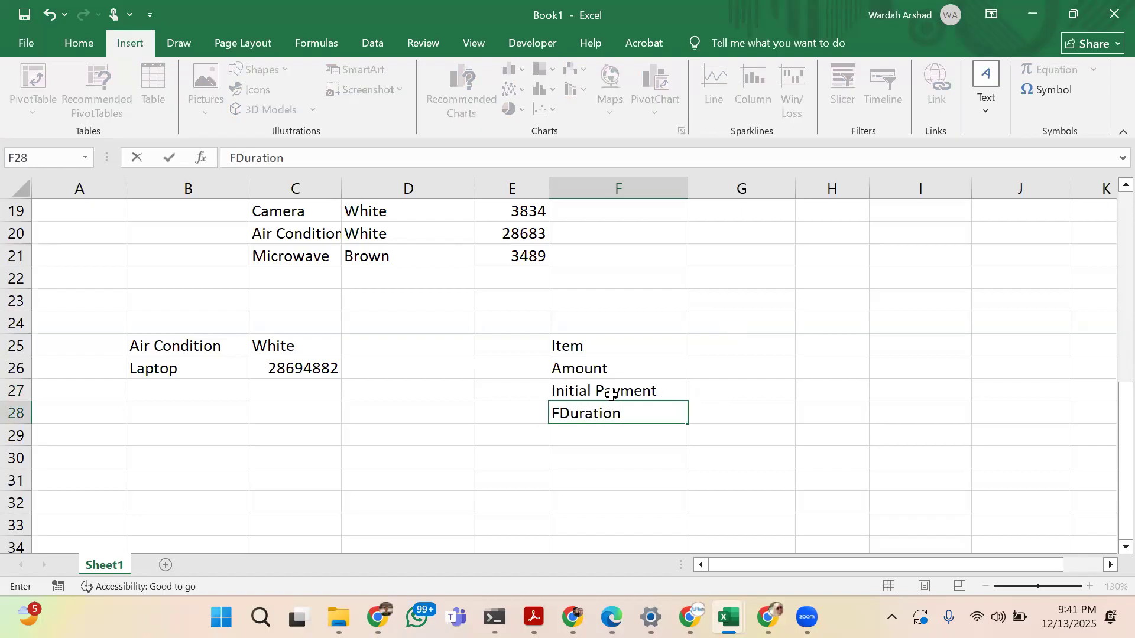
click(565, 416)
key(BackSpace)
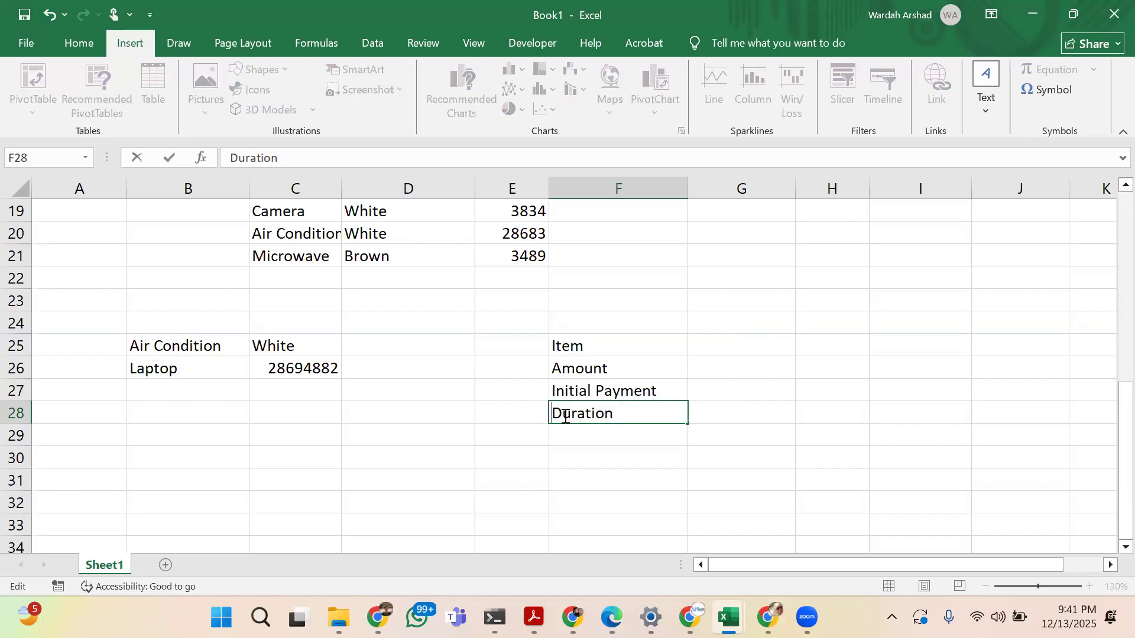
key(Return)
text(Markup)
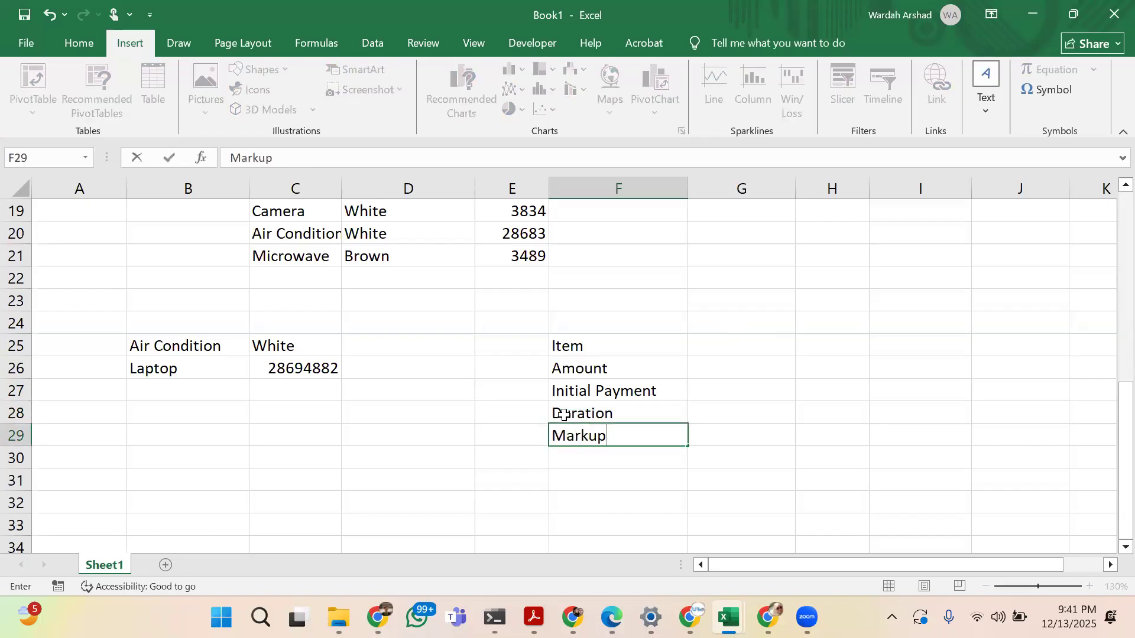
key(Tab)
Fill in Laptop as the item in G25, 60000 as the amount in G26 and 15000 as the initial payment in G27
key(Up)
key(Up)
key(Up)
key(Up)
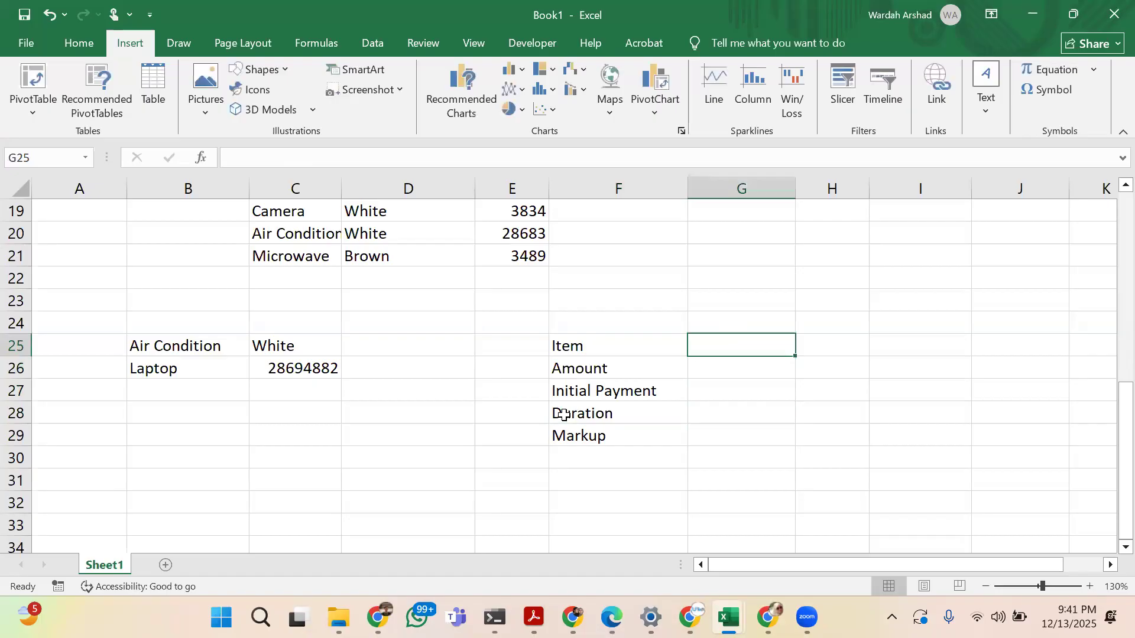
text(Laptop)
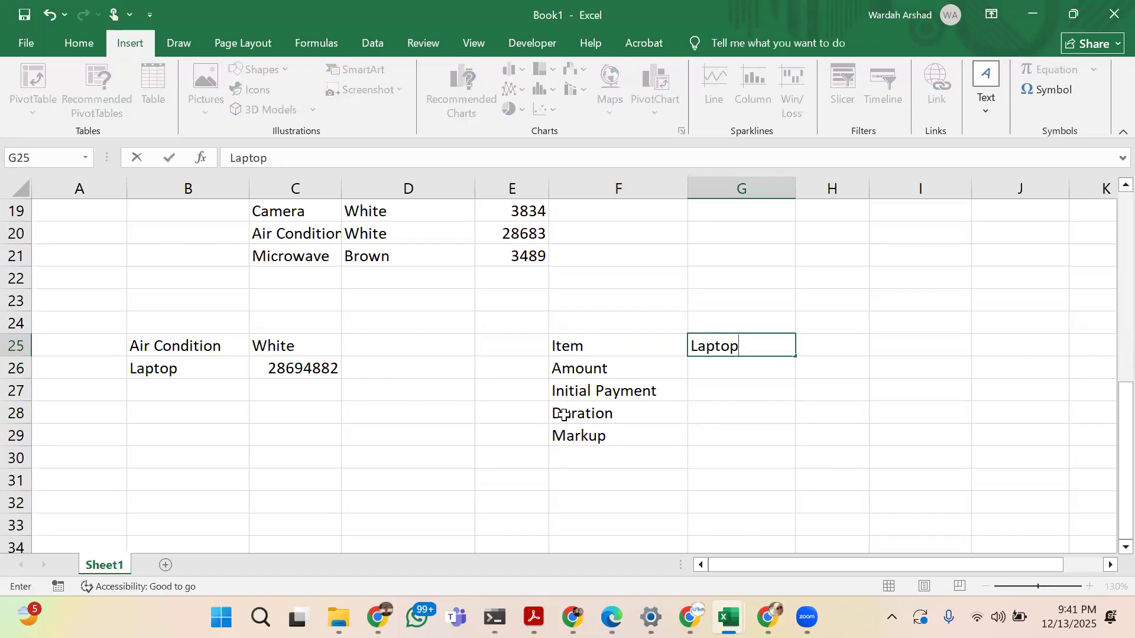
key(Return)
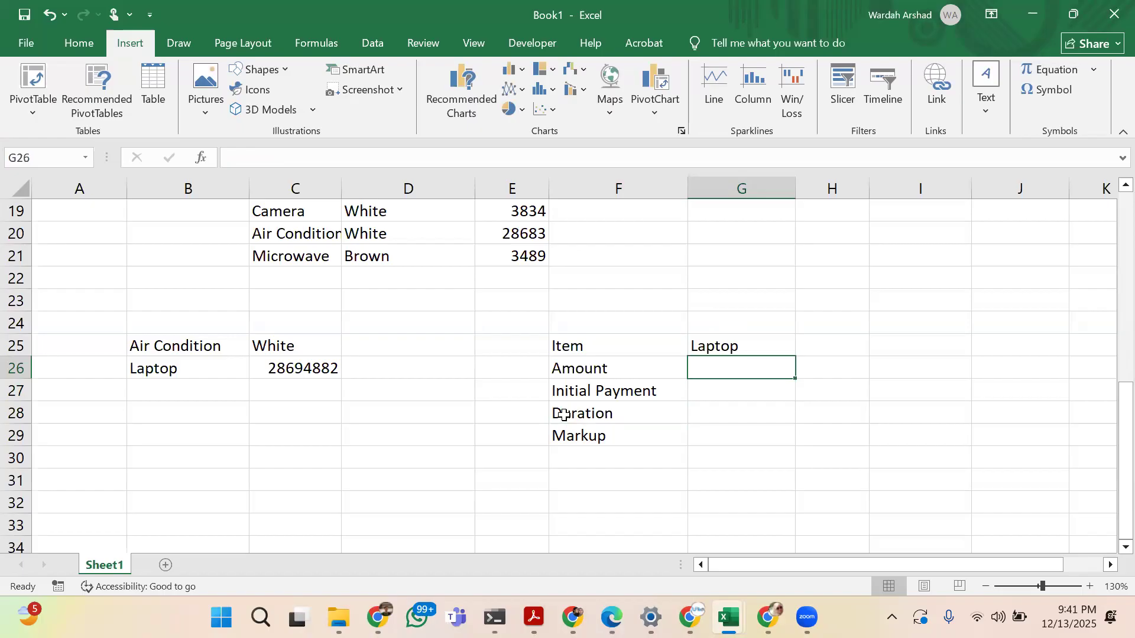
text(60000)
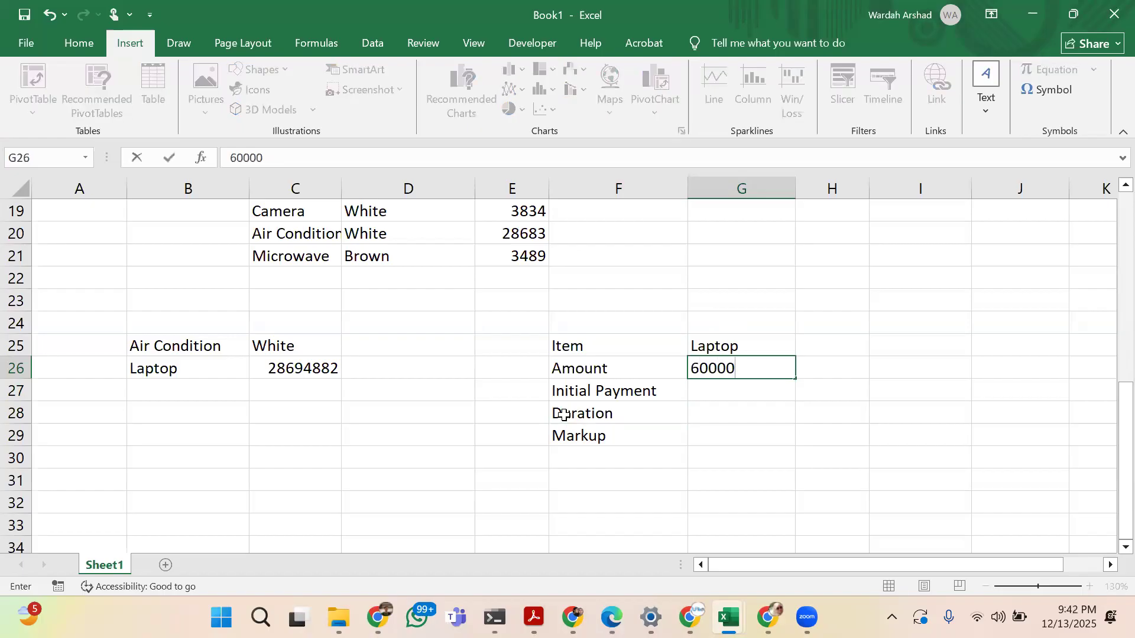
key(Return)
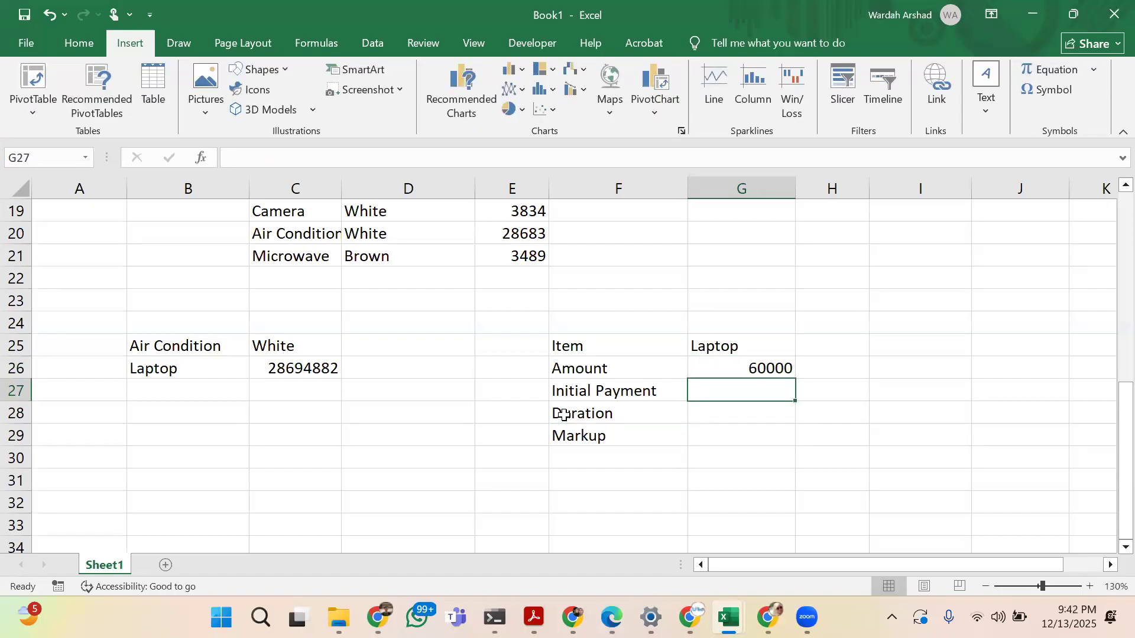
text(15000)
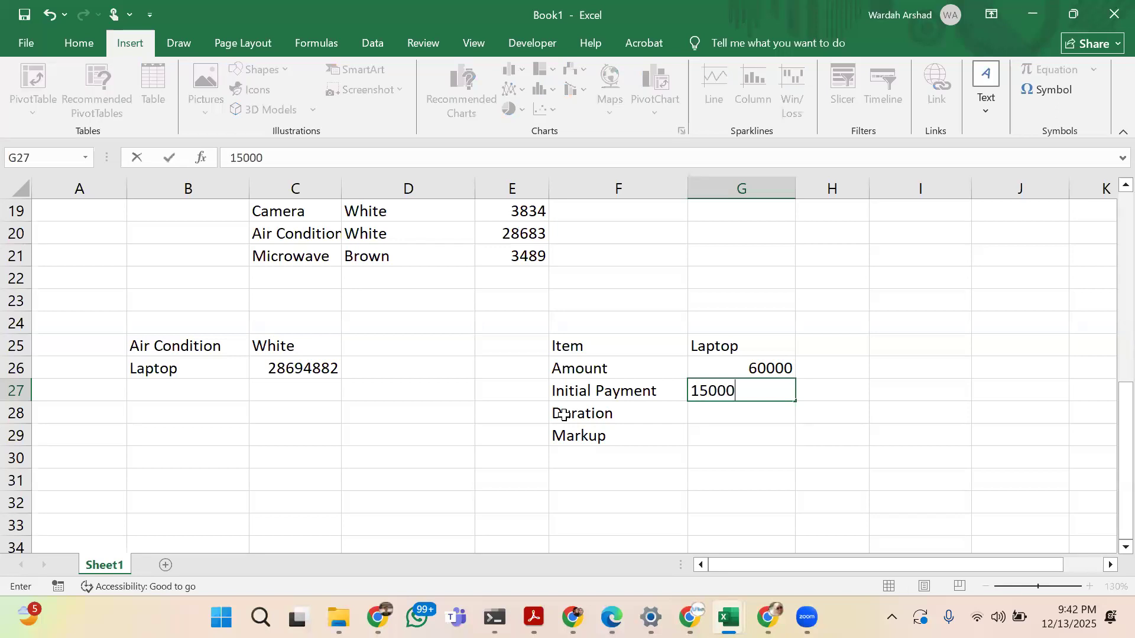
key(Return)
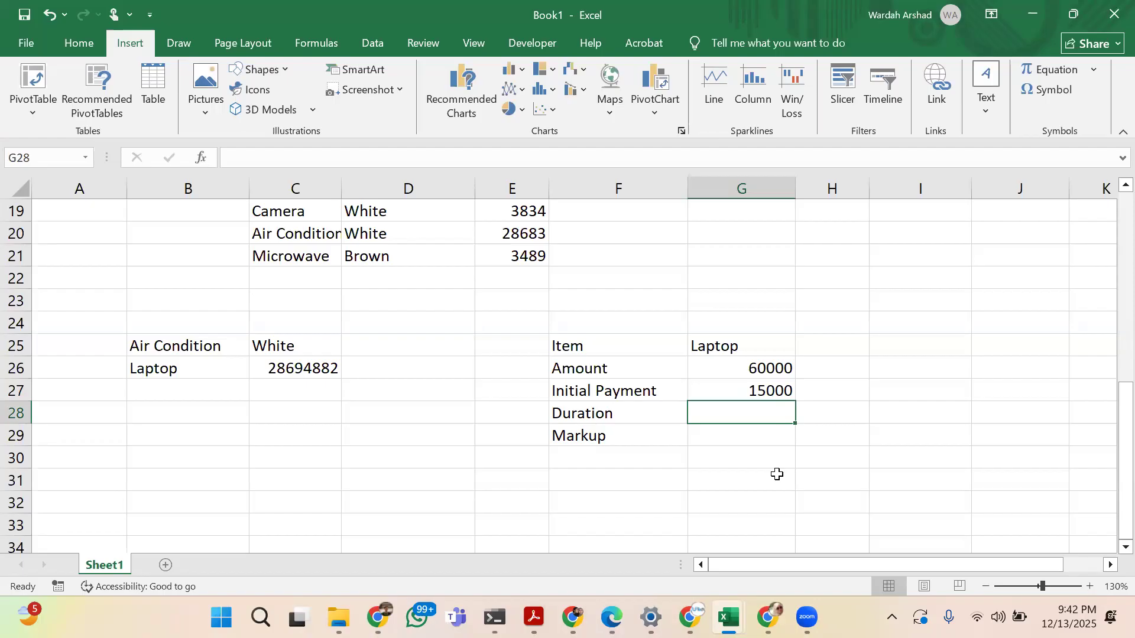
Set the duration in G28 to 12 and the markup in G29 to 10%
text(12)
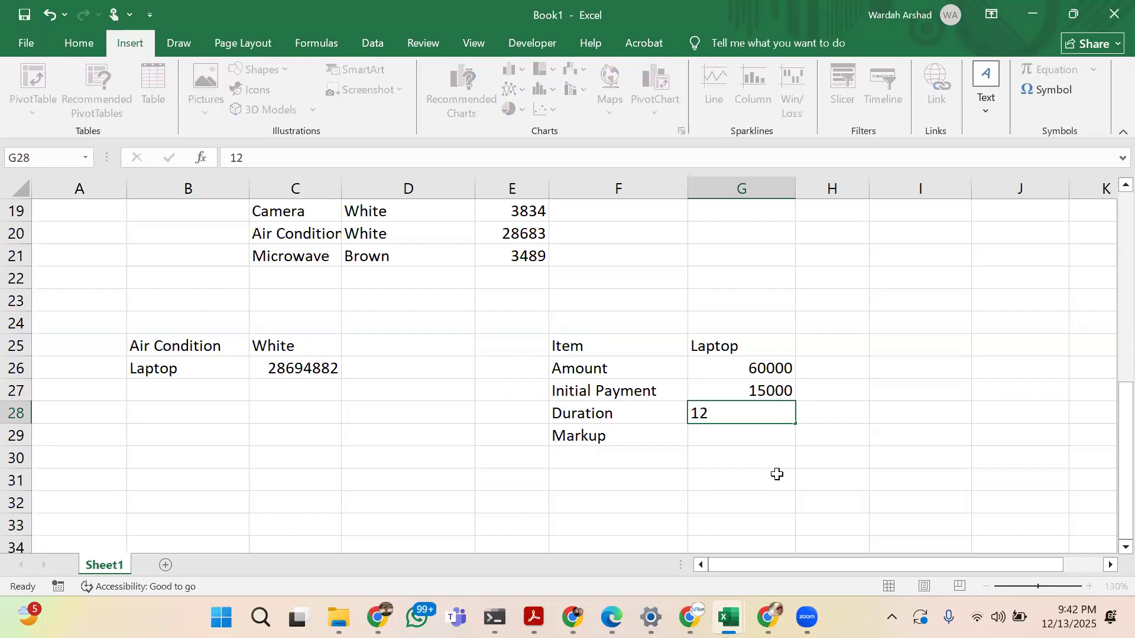
key(Return)
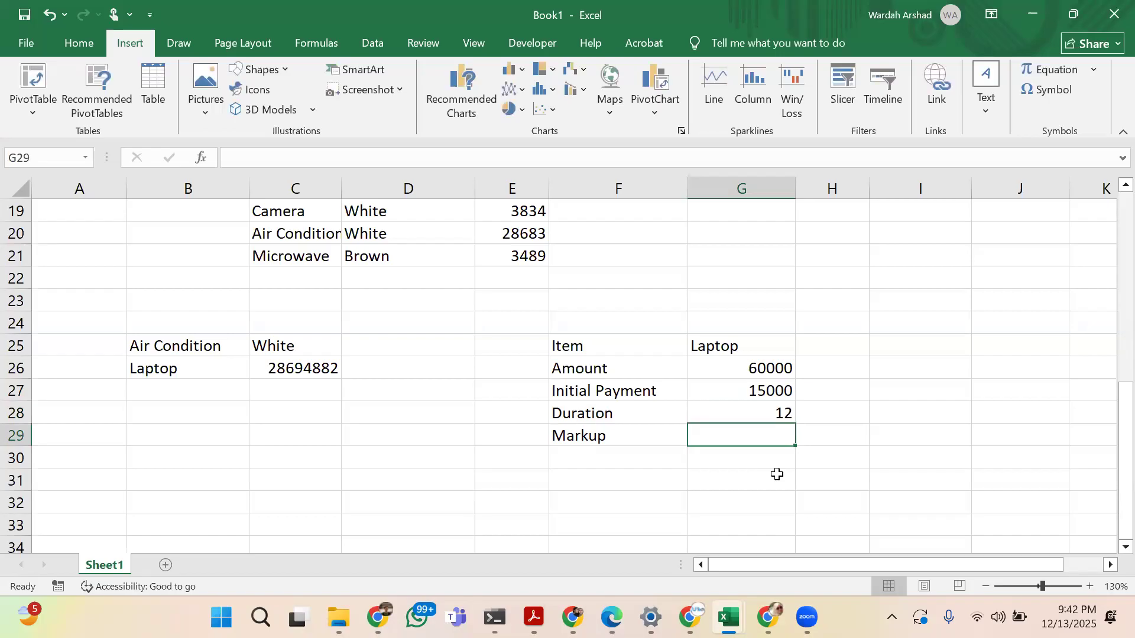
text(10&)
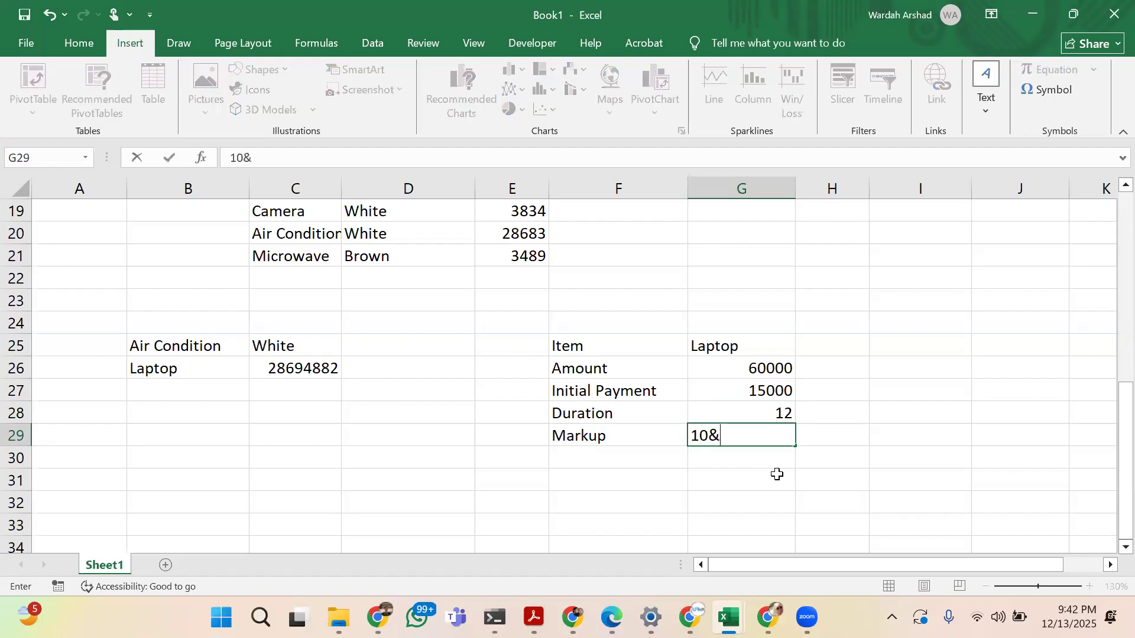
key(BackSpace)
text(%)
key(Return)
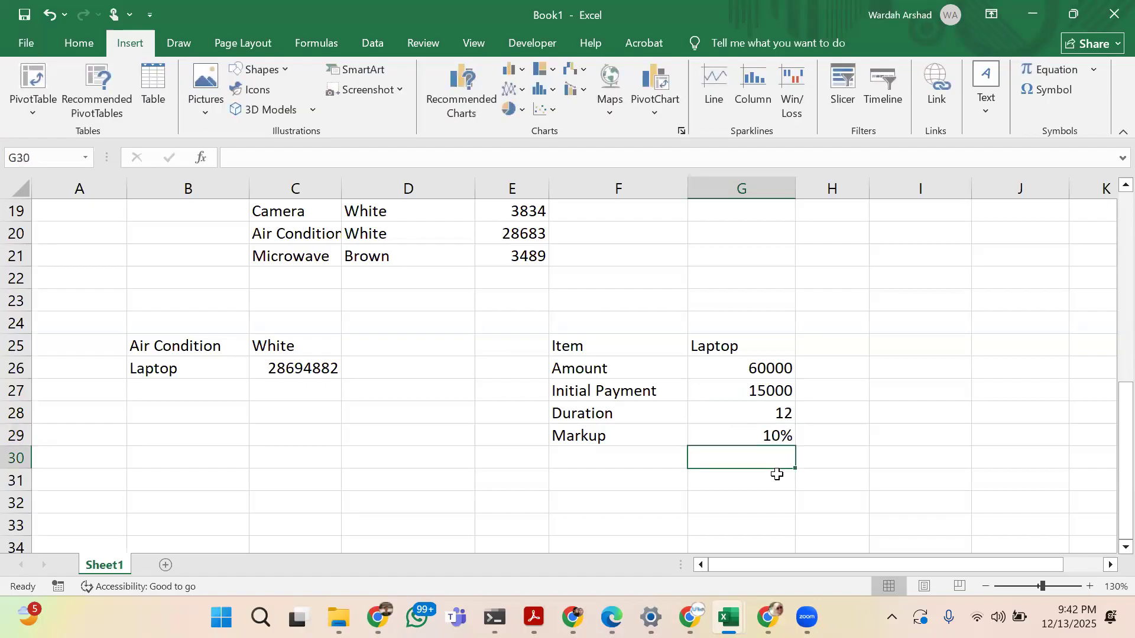
Add the label Monthly Installment in cell F32 below the laptop table
click(776, 474)
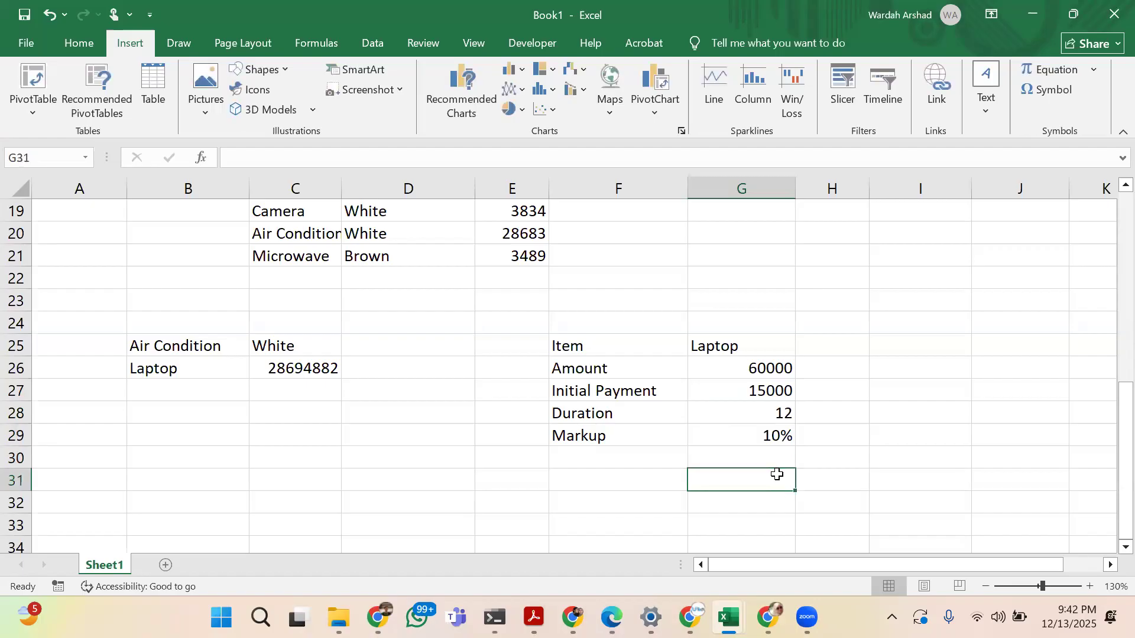
key(Down)
key(Left)
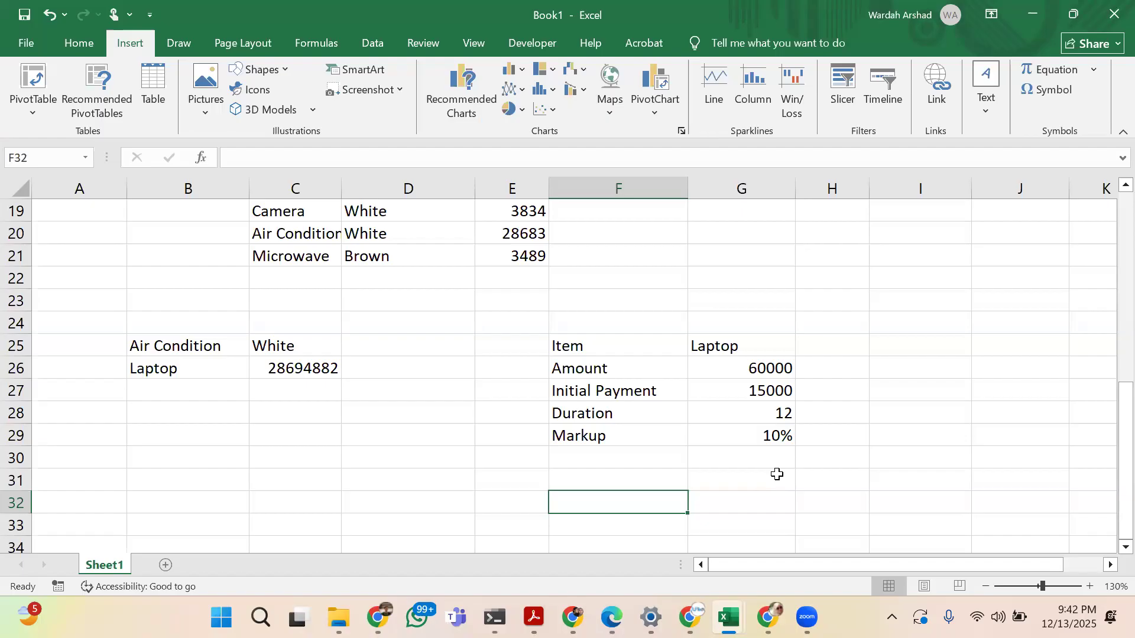
text(Monthly )
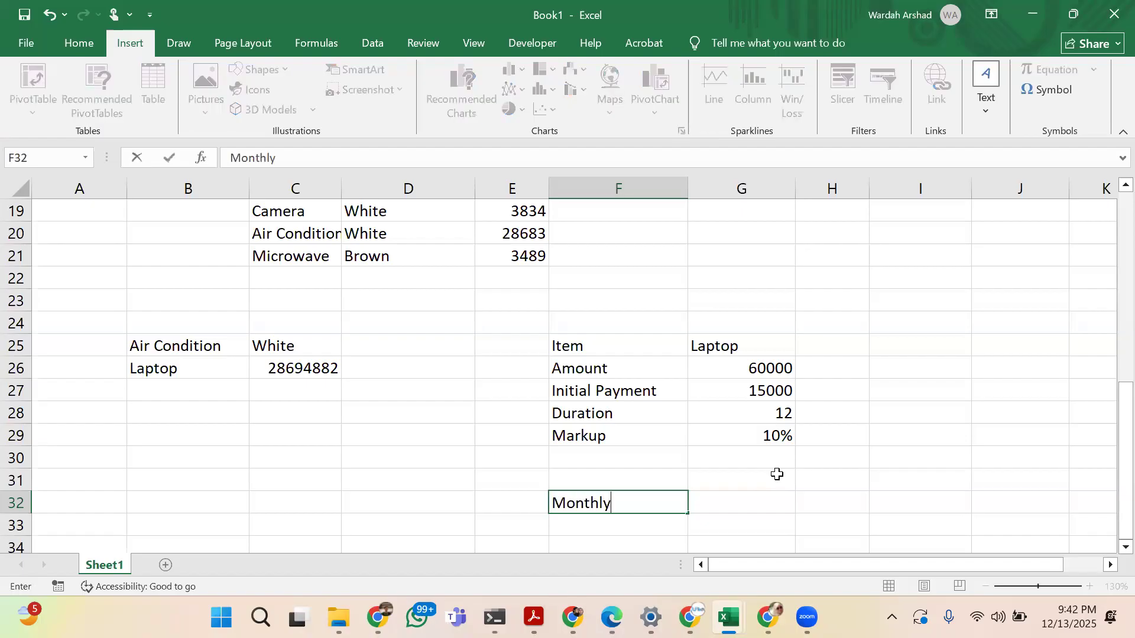
text(Installment)
key(Tab)
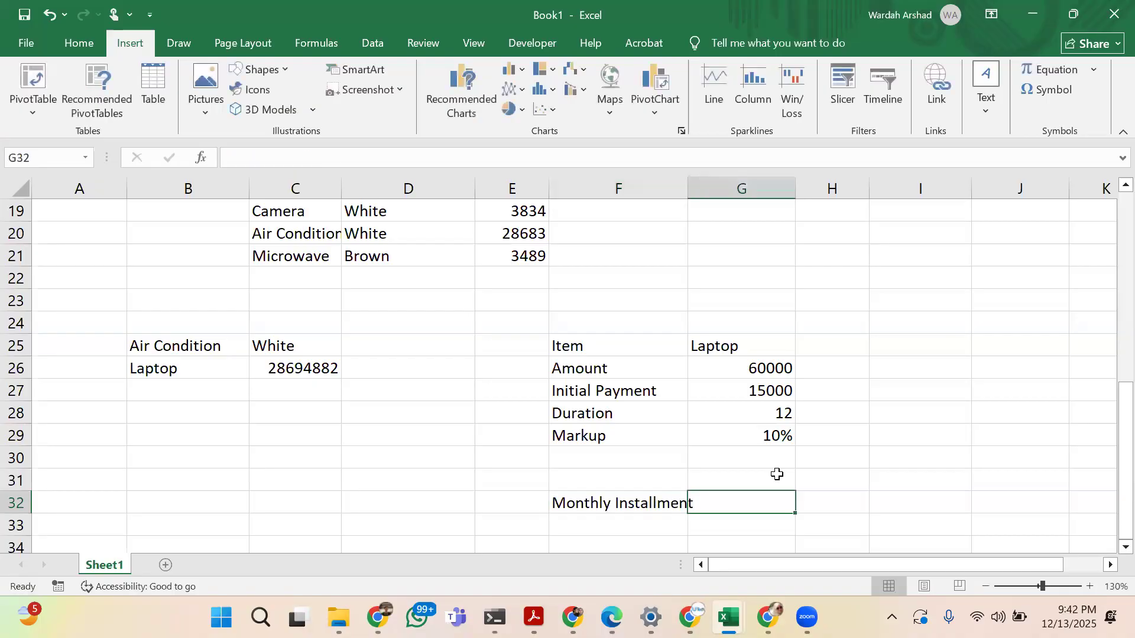
text(=pmt)
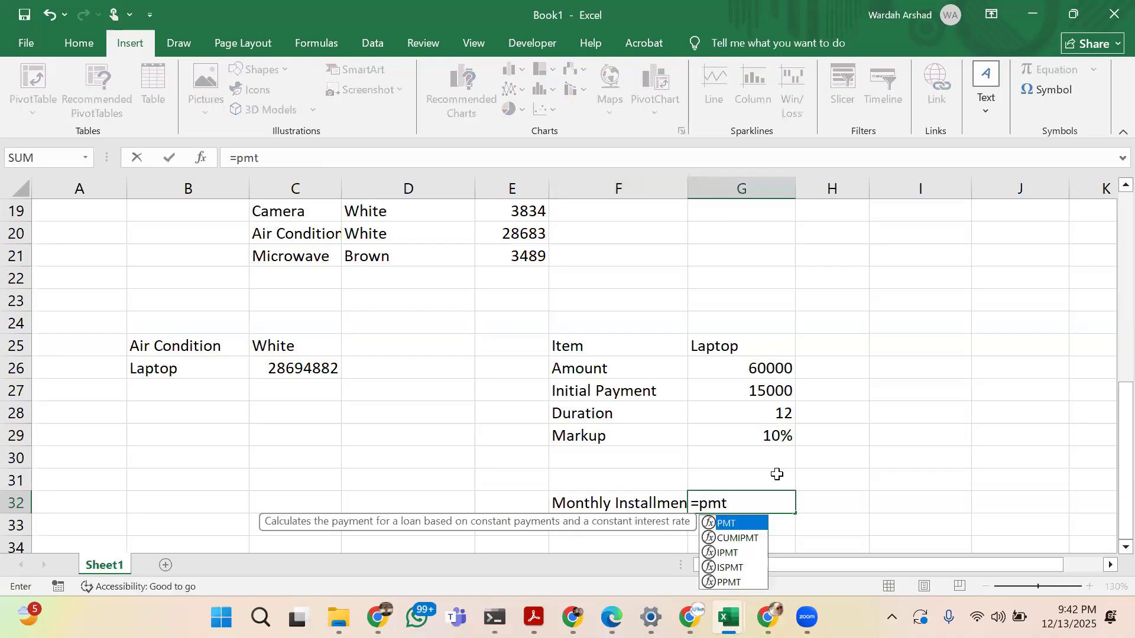
text(()
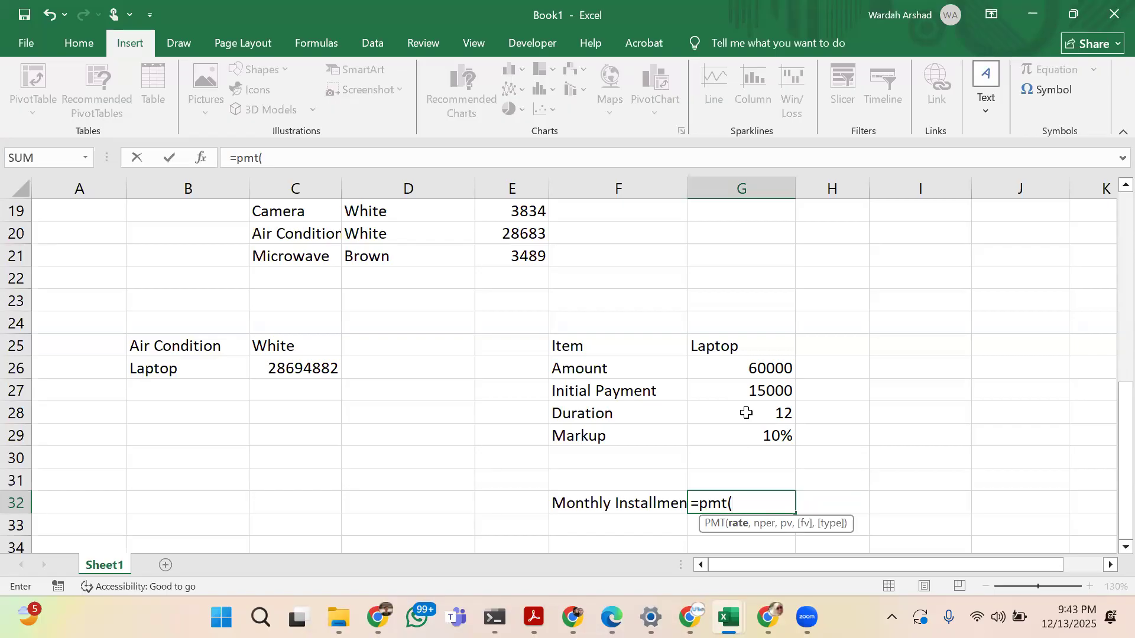
key(Return)
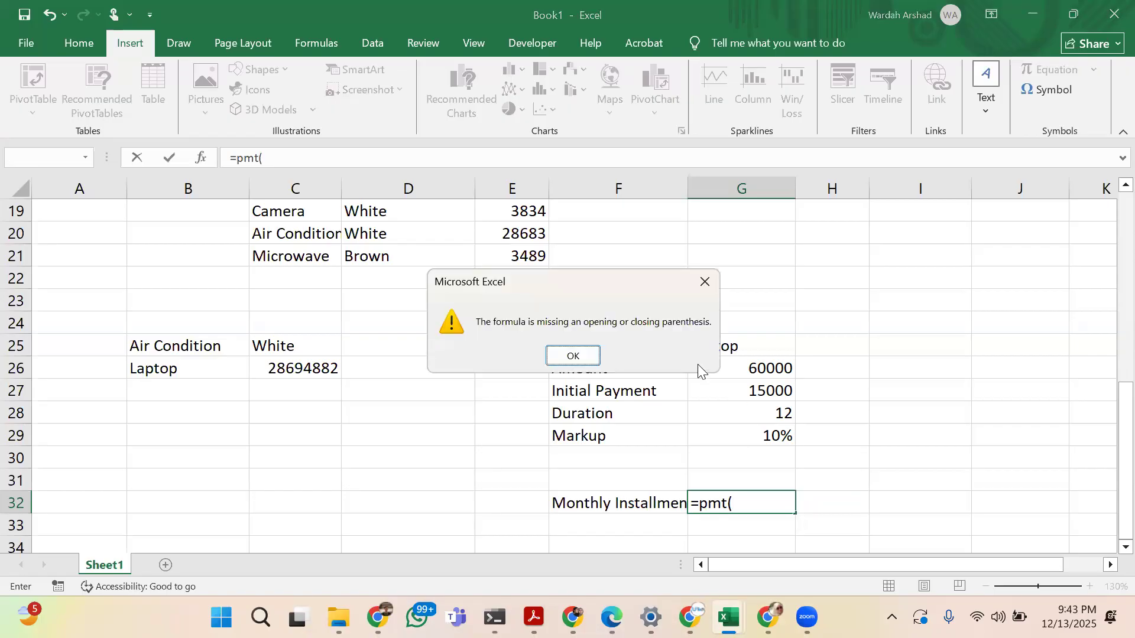
click(710, 278)
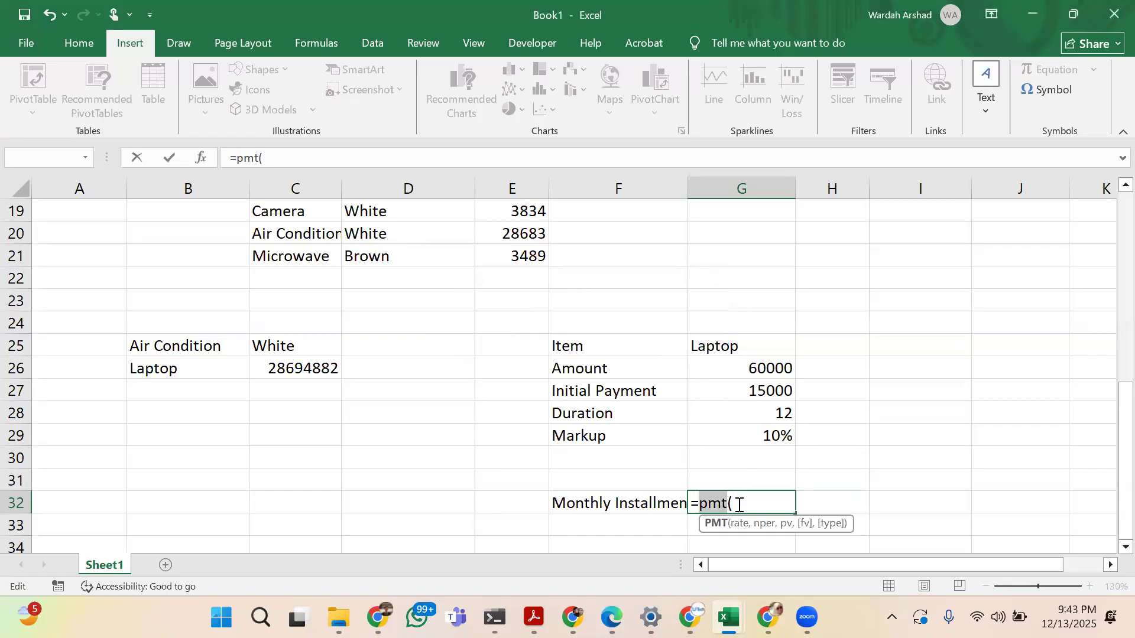
click(739, 504)
key(BackSpace)
key(BackSpace)
key(BackSpace)
key(BackSpace)
key(BackSpace)
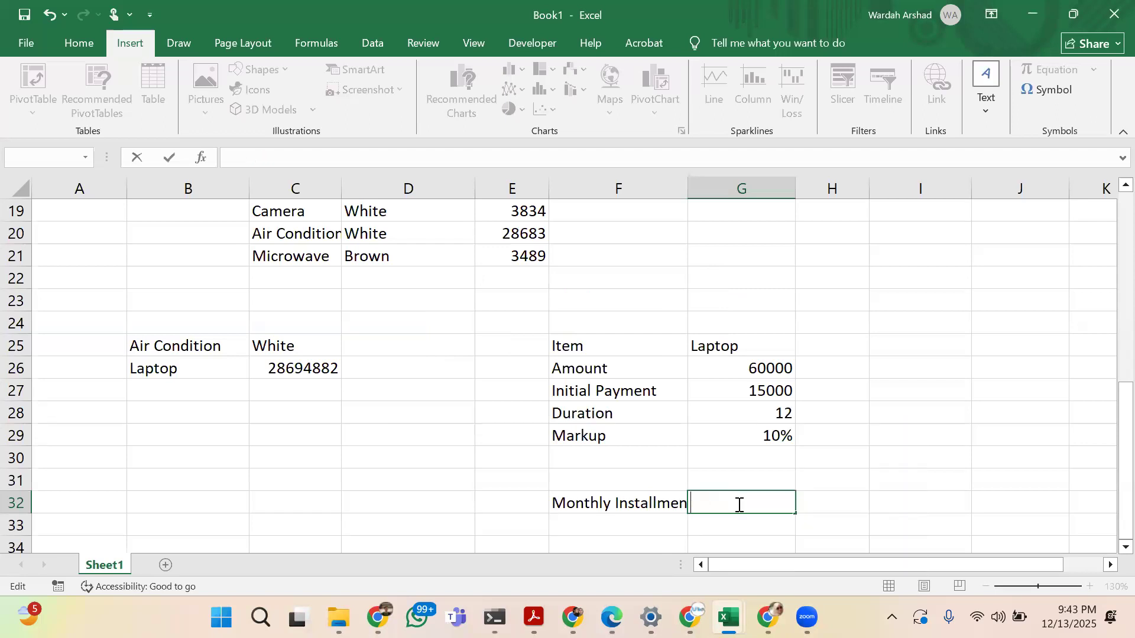
key(Return)
Set the laptop's duration in cell G28 to 20
click(782, 414)
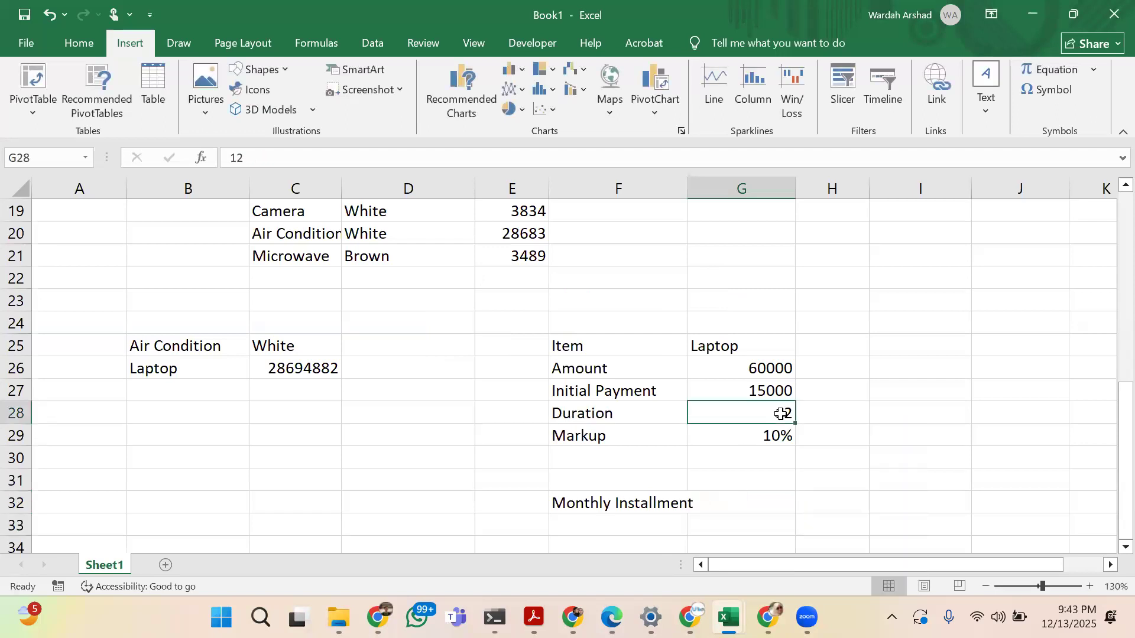
text(15)
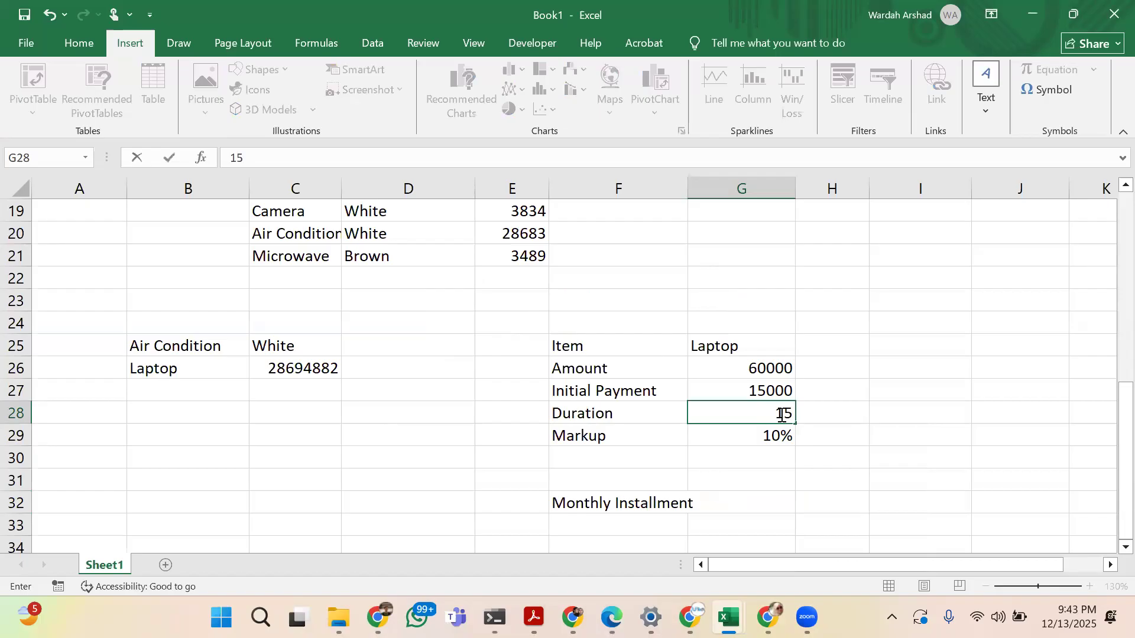
key(BackSpace)
text(0)
key(Return)
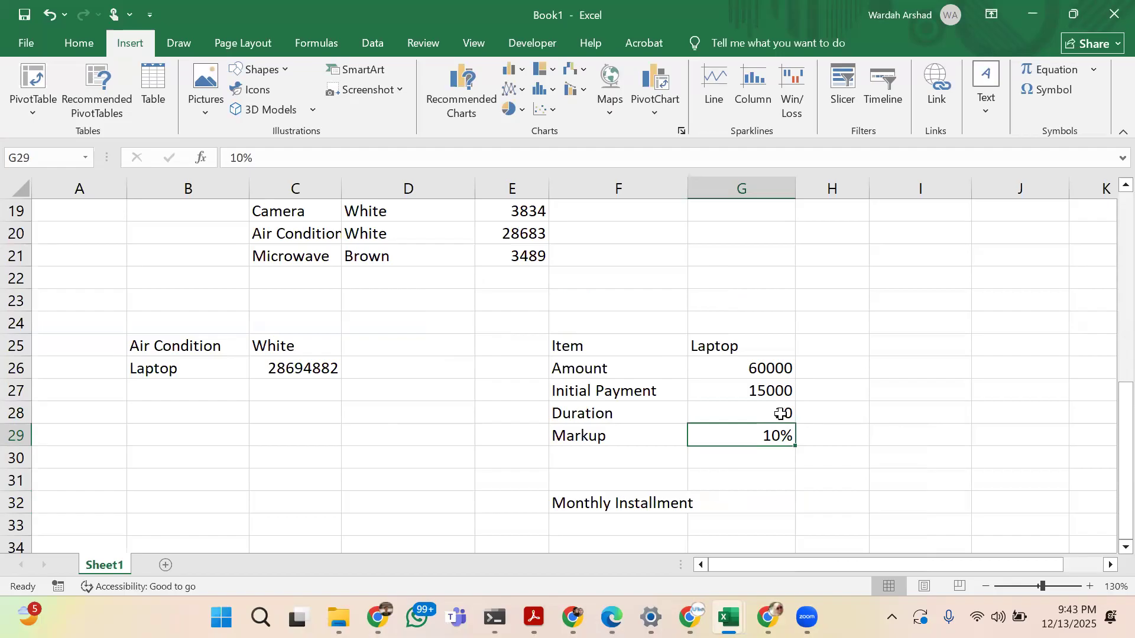
Calculate the monthly installment in cell G32 with the formula =PMT(G29/12, G26,G27)
click(744, 505)
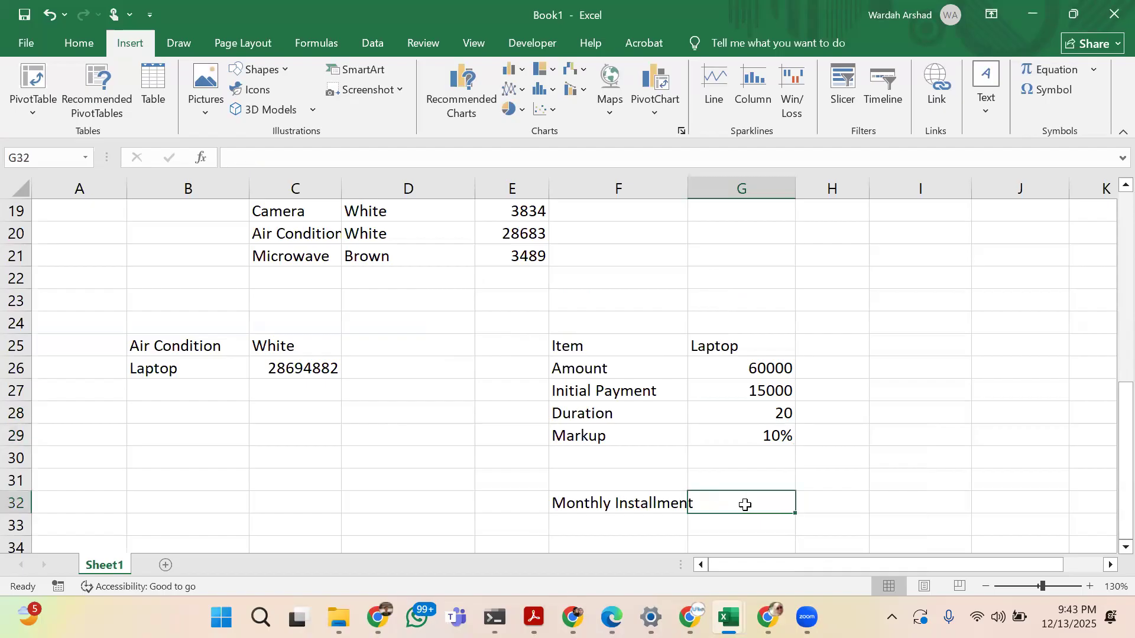
text(=pmt()
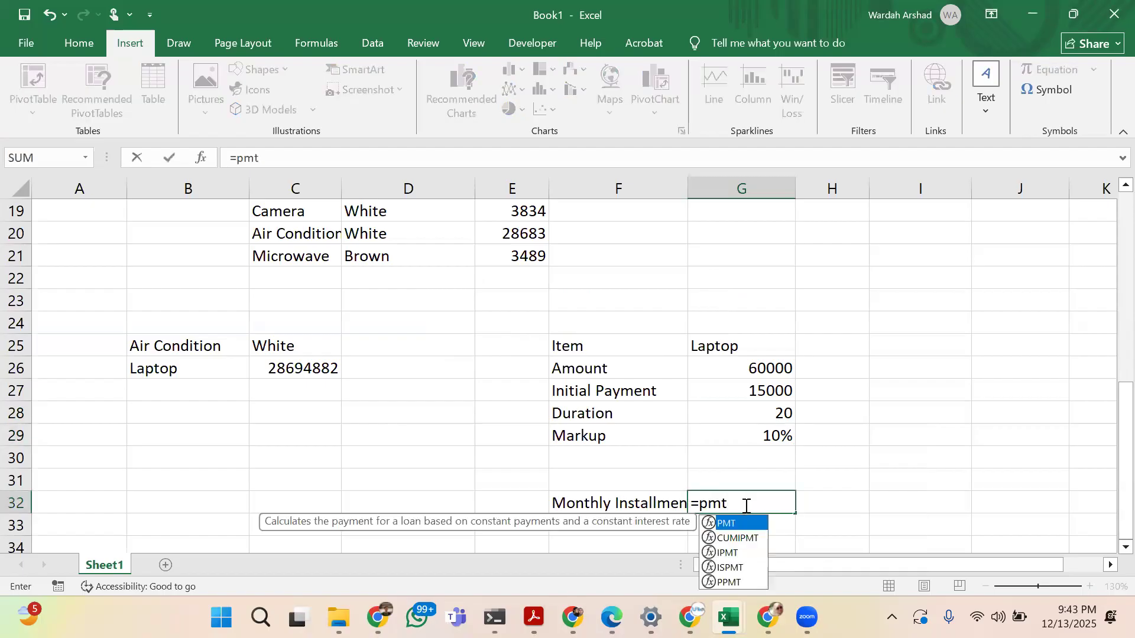
click(762, 393)
text(/)
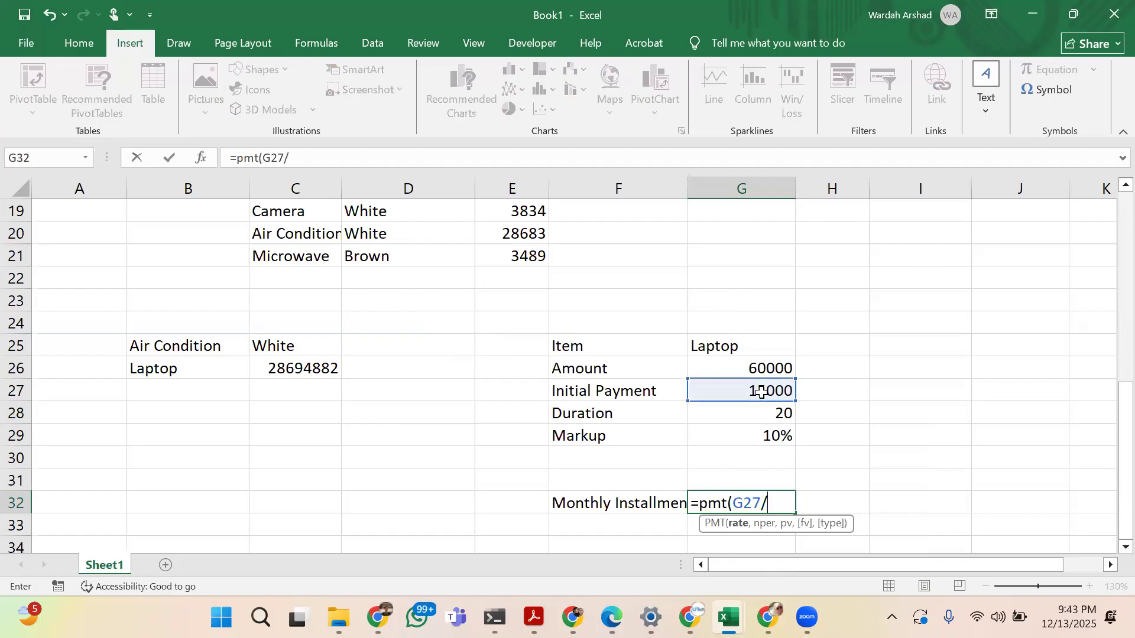
text(12)
drag(760, 391, 760, 436)
text(,)
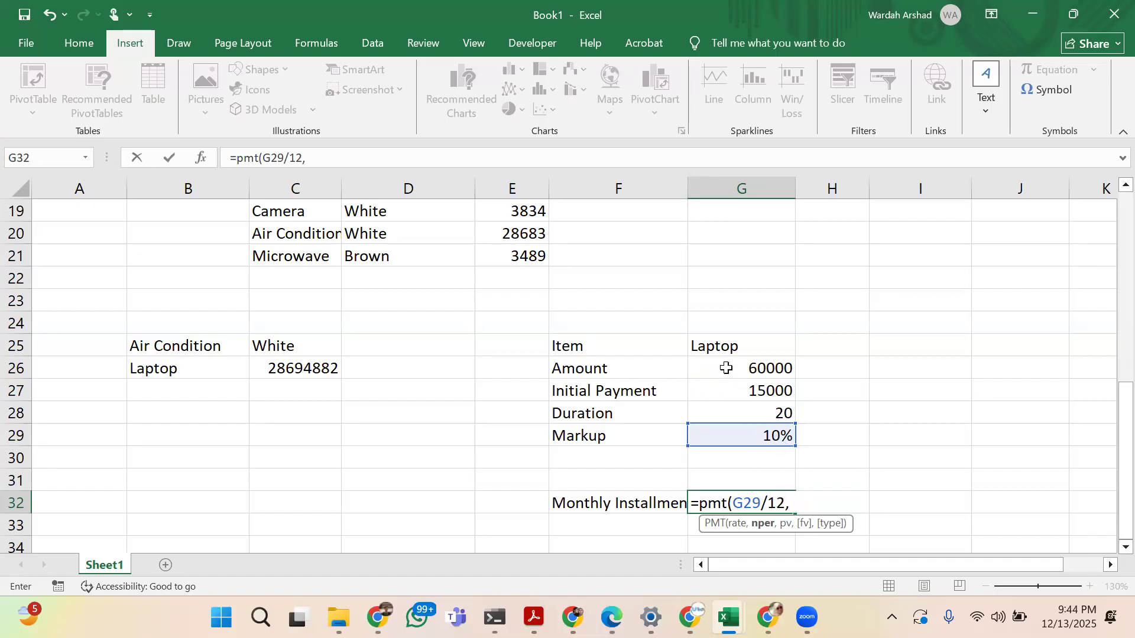
click(725, 368)
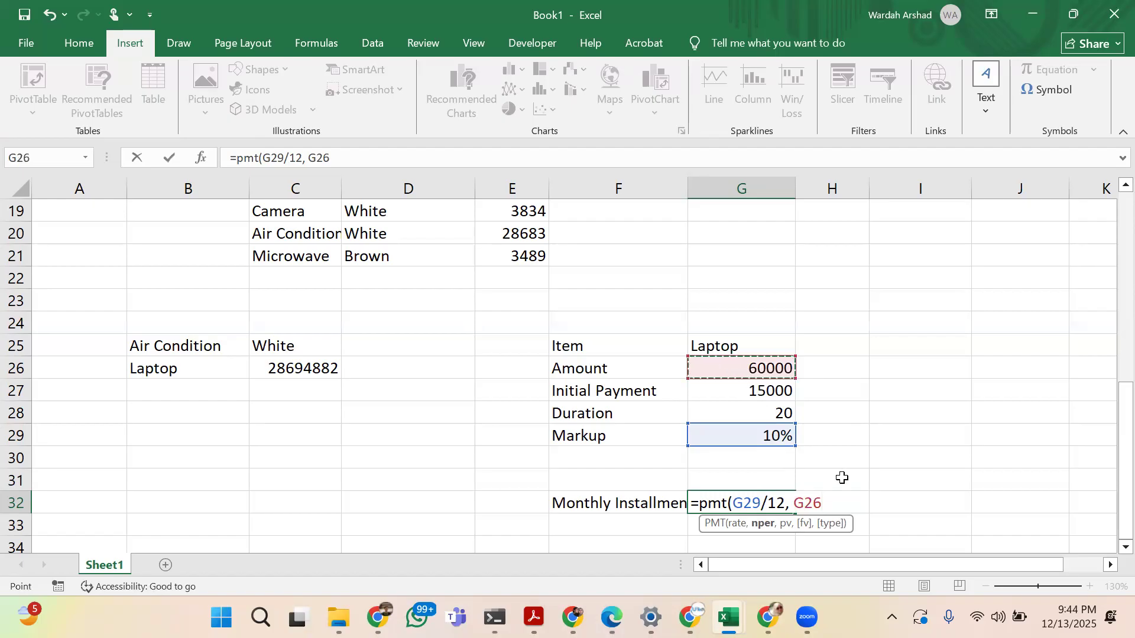
text(,)
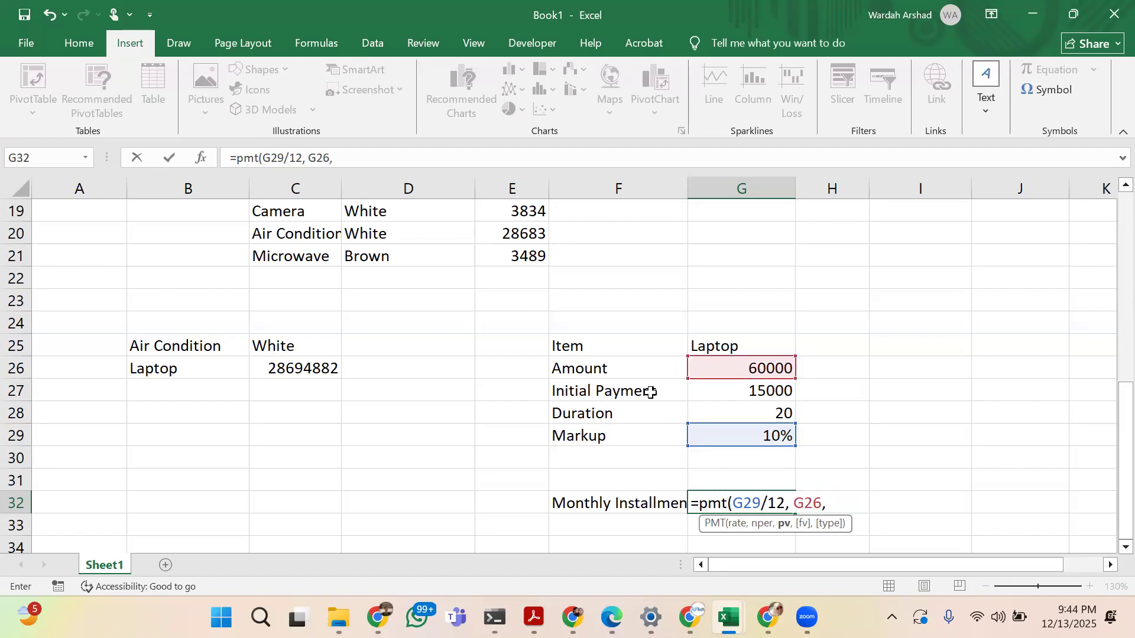
click(735, 392)
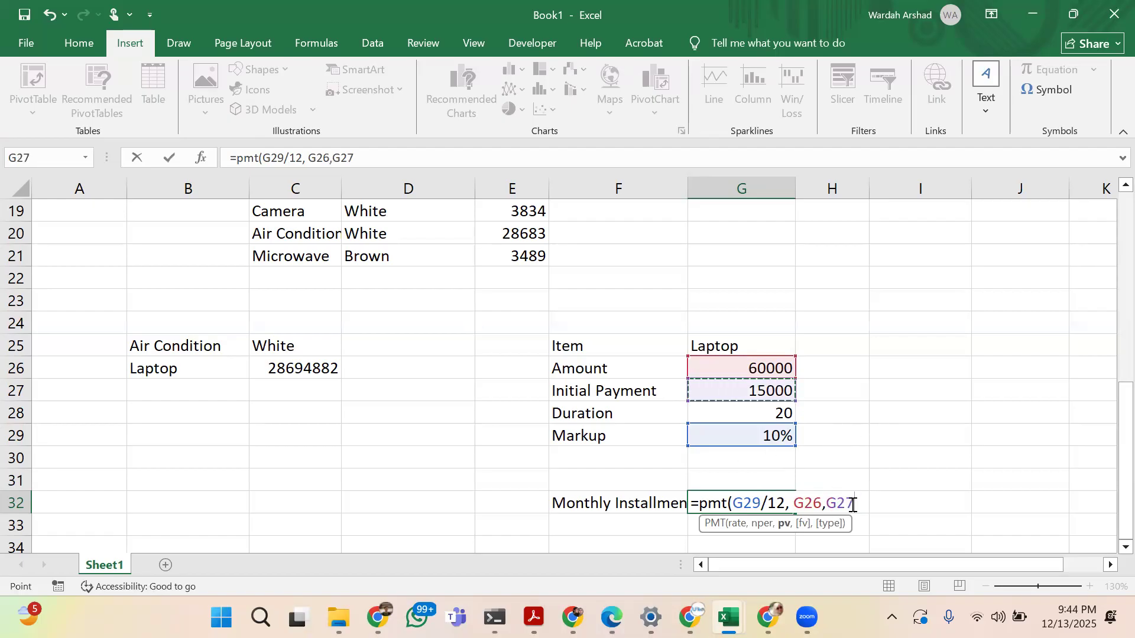
text())
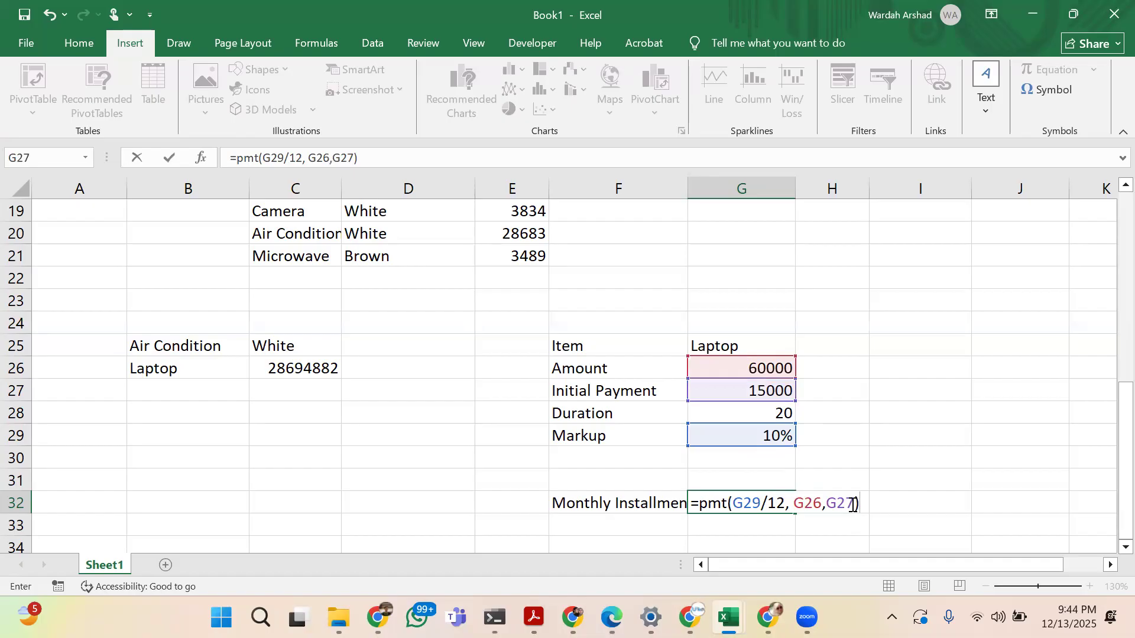
key(Return)
key(Up)
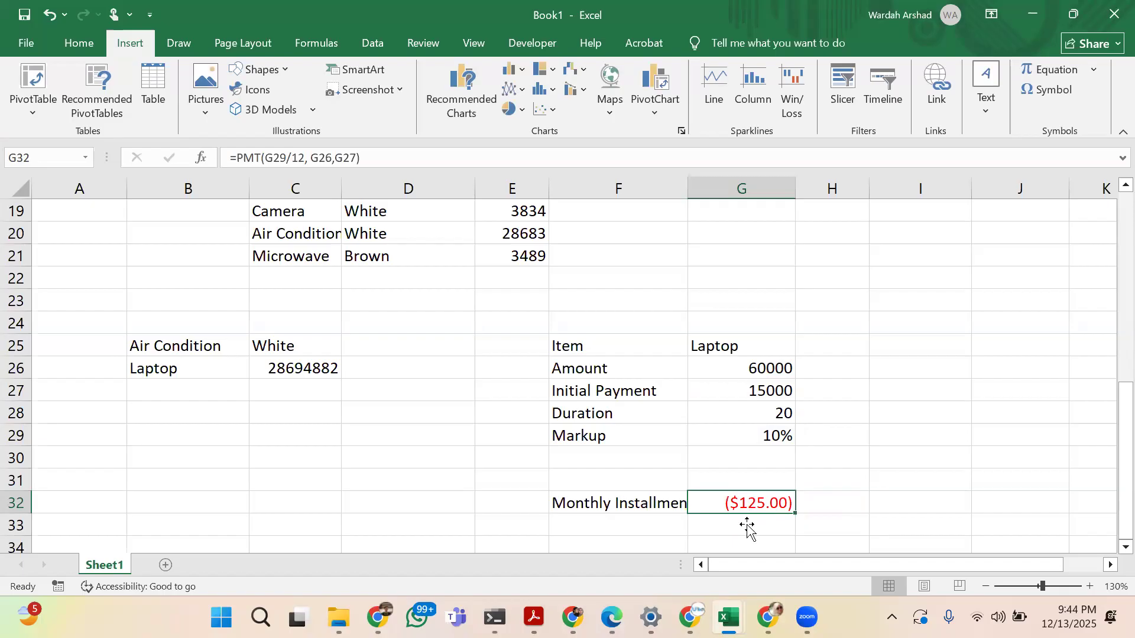
click(87, 30)
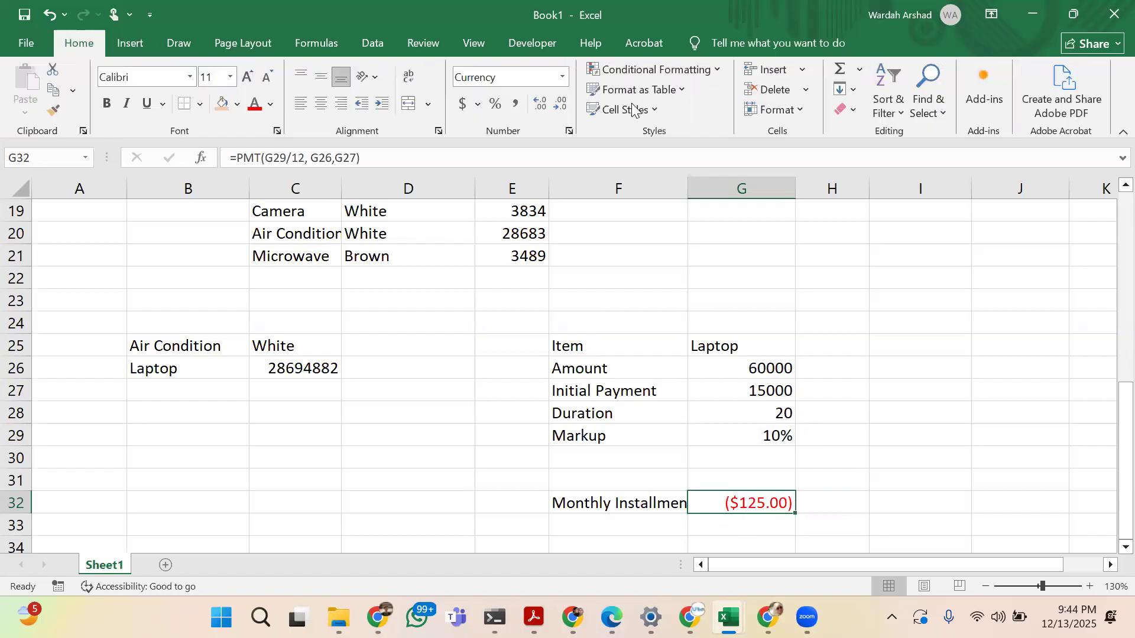
click(562, 78)
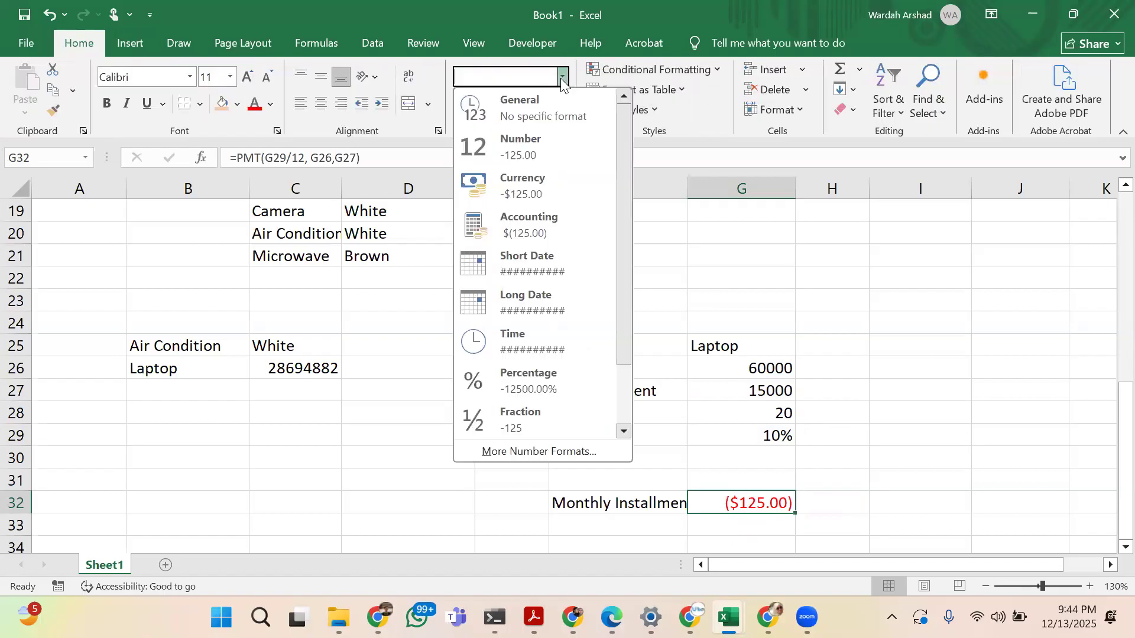
click(441, 116)
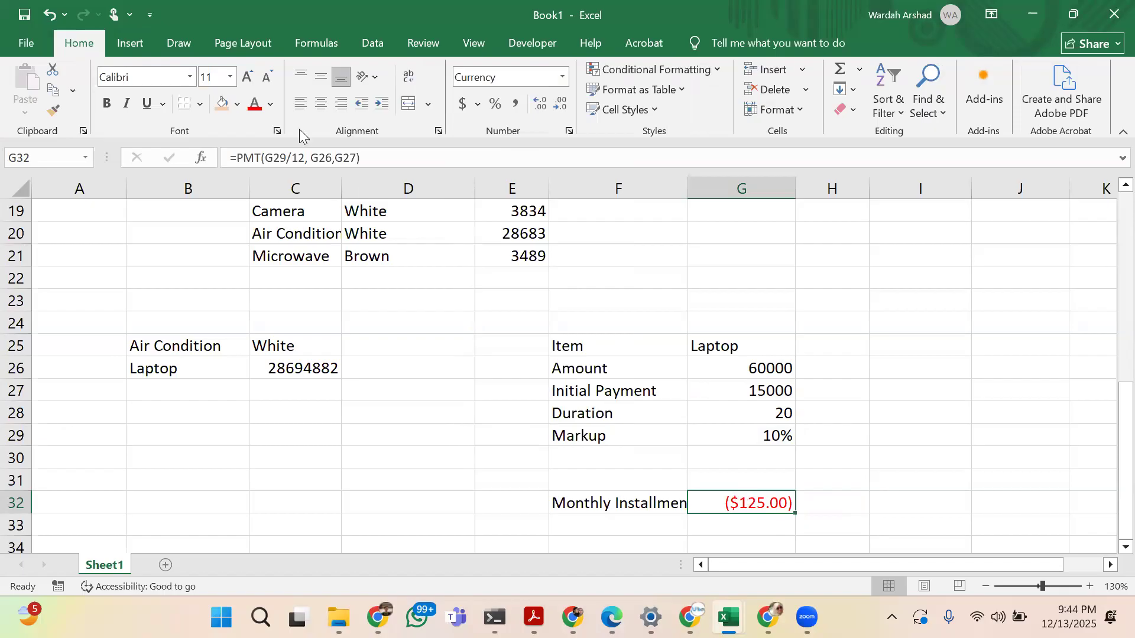
Correct the installment formula in G32 to =PMT(G29/12, G28, G27), using the duration as the number of periods
click(370, 161)
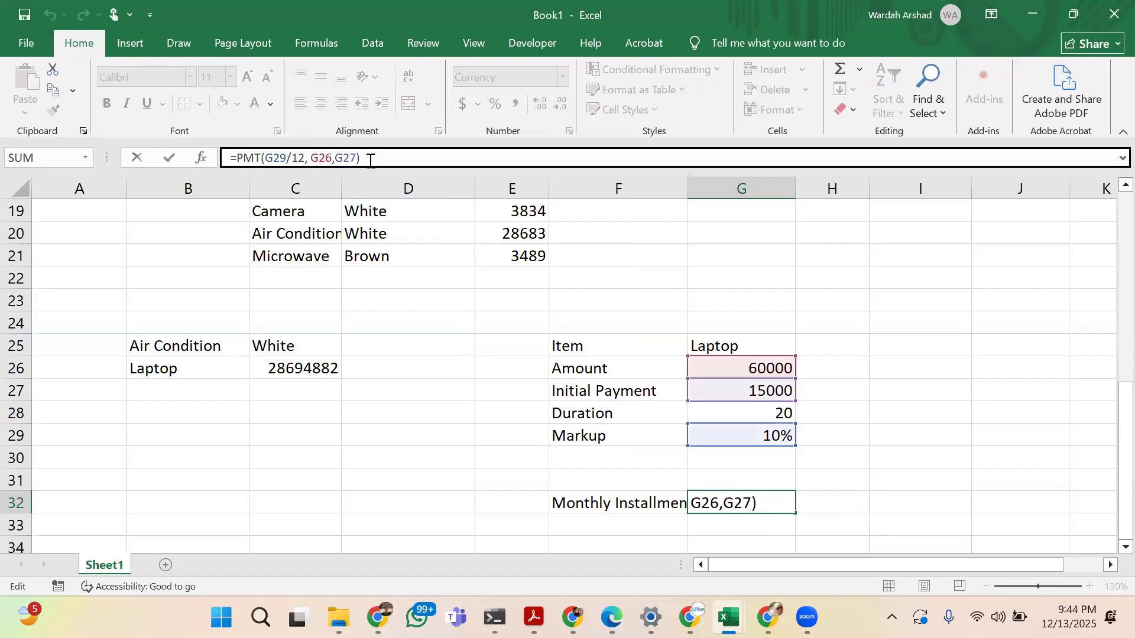
key(BackSpace)
key(BackSpace)
key(BackSpace)
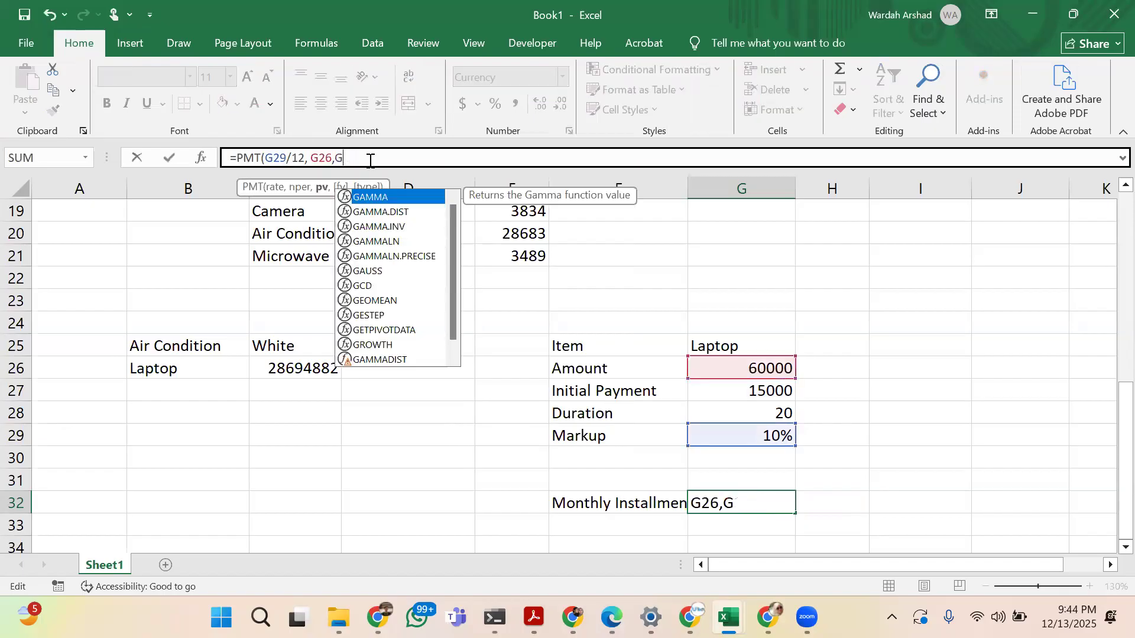
key(BackSpace)
key(BackSpace)
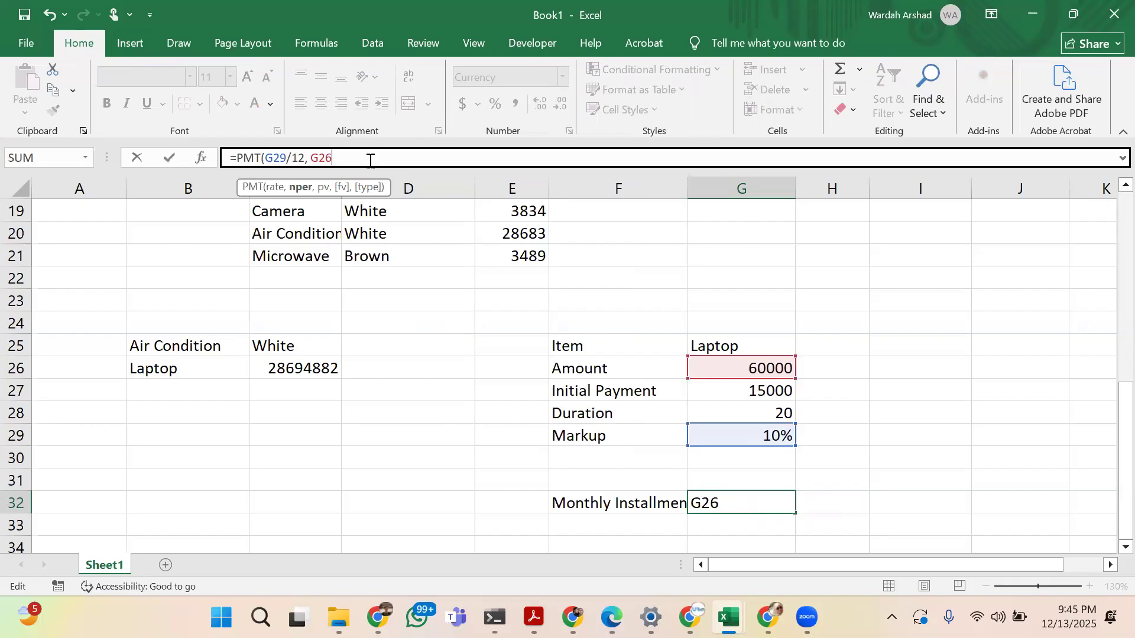
key(BackSpace)
key(BackSpace)
key(BackSpace)
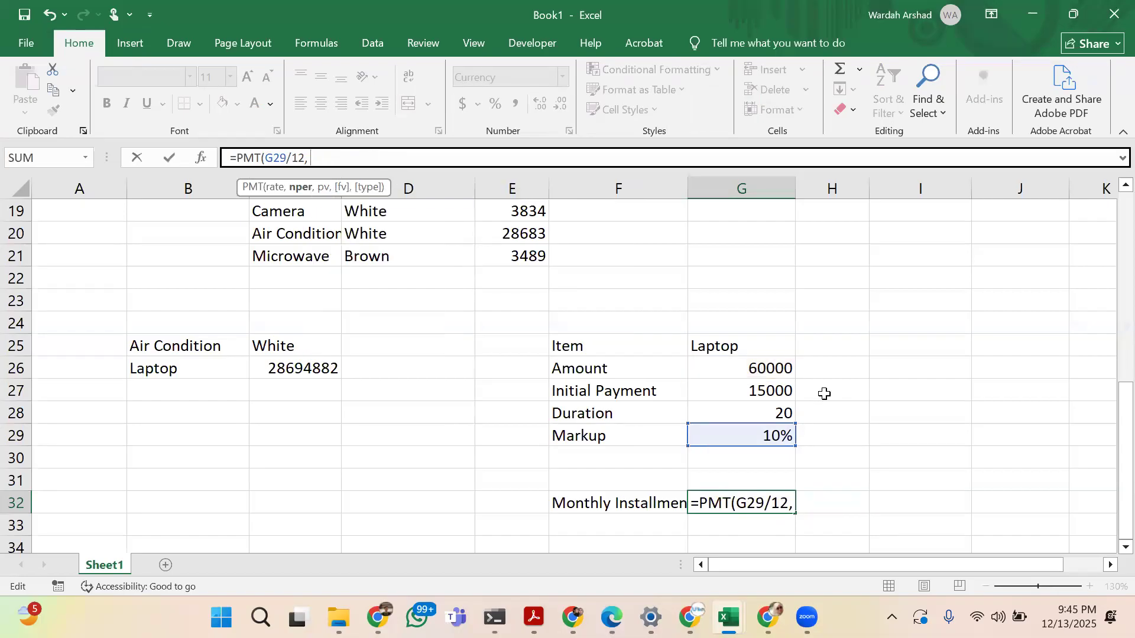
click(715, 408)
text(,)
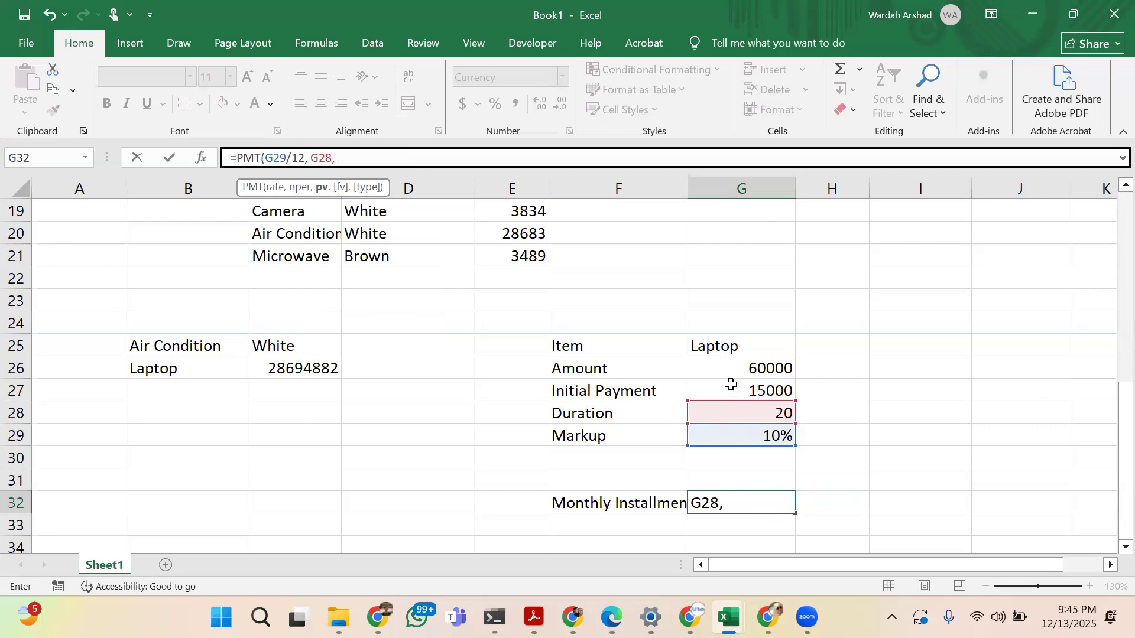
click(731, 385)
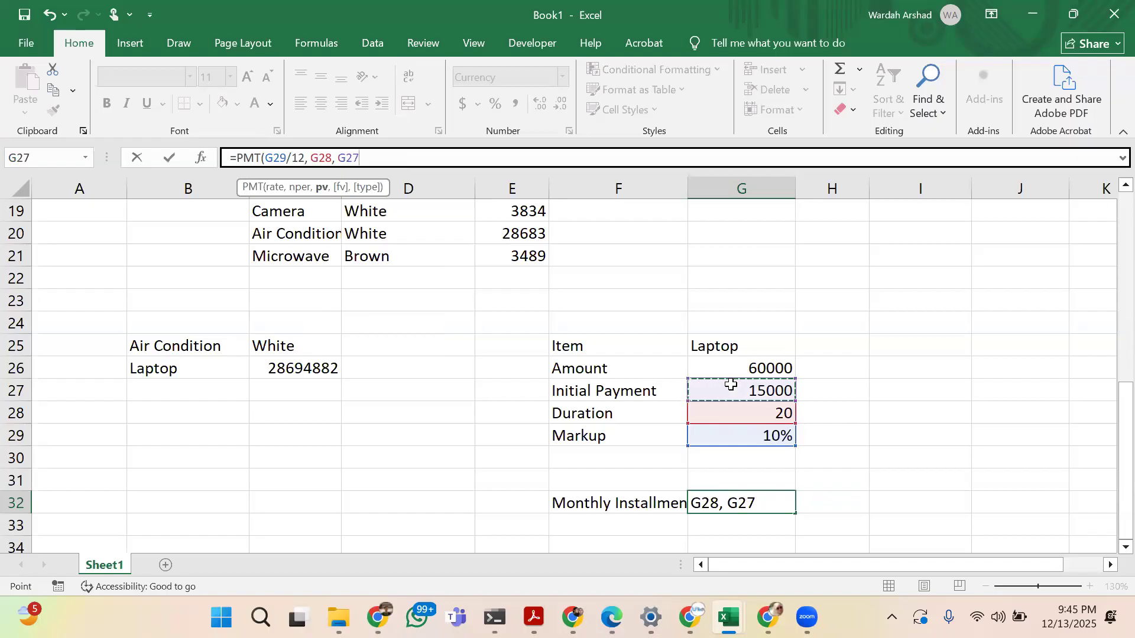
key(Return)
key(Up)
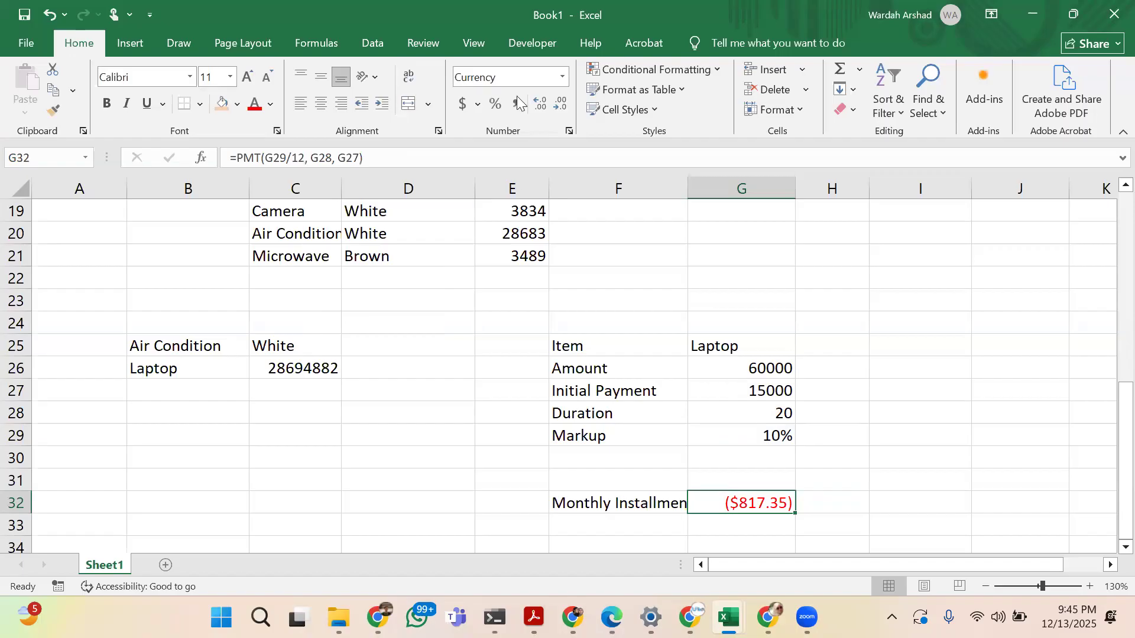
click(477, 104)
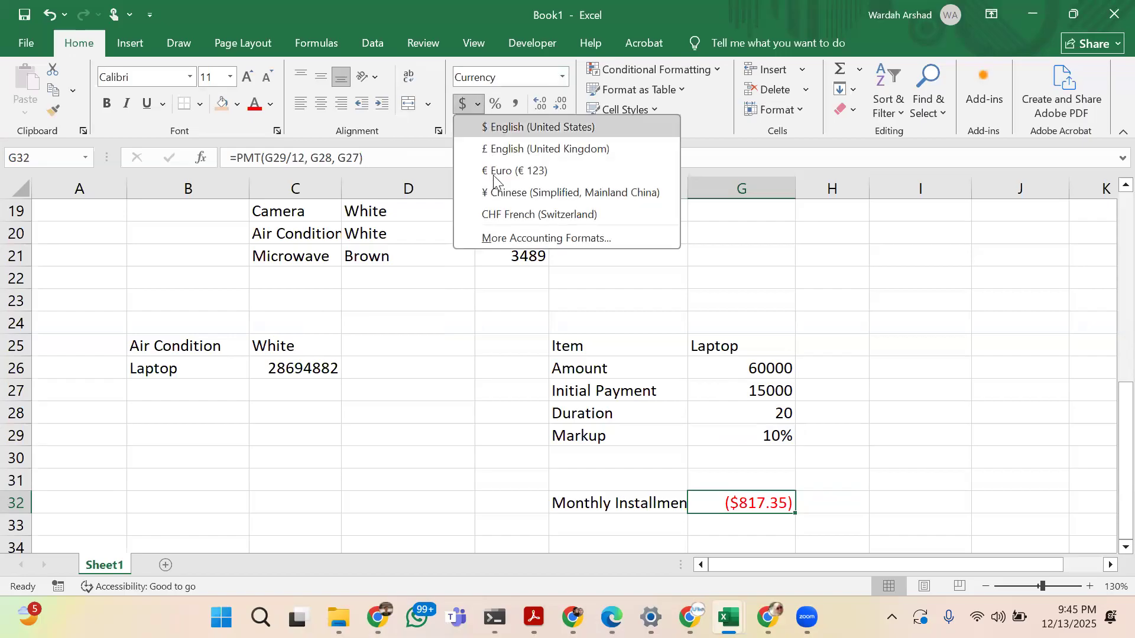
click(425, 20)
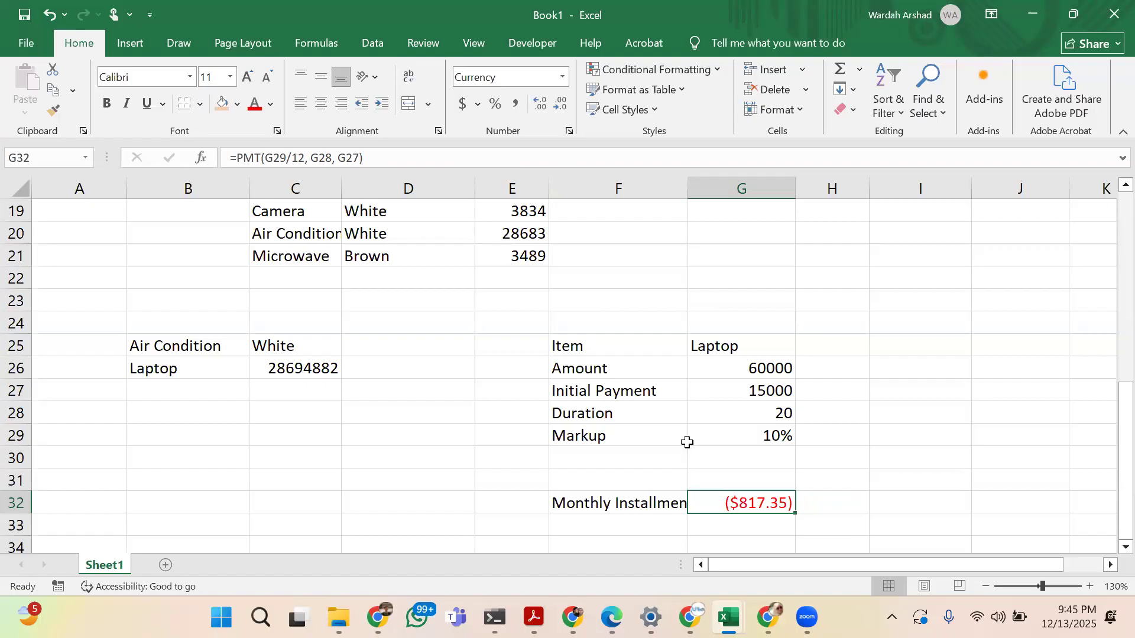
click(713, 440)
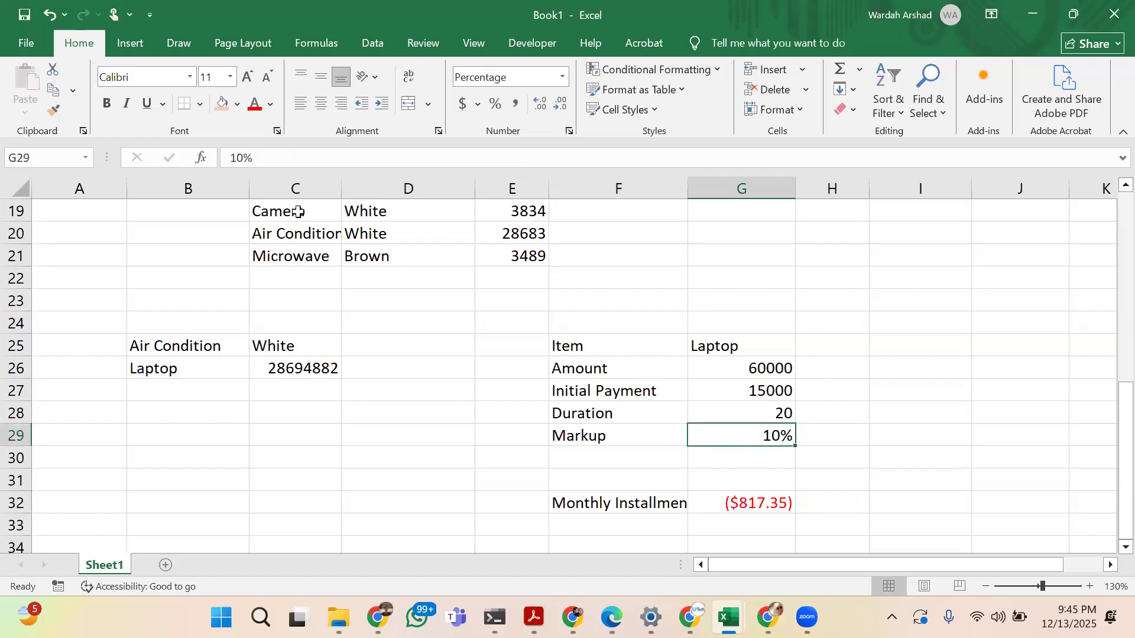
click(727, 502)
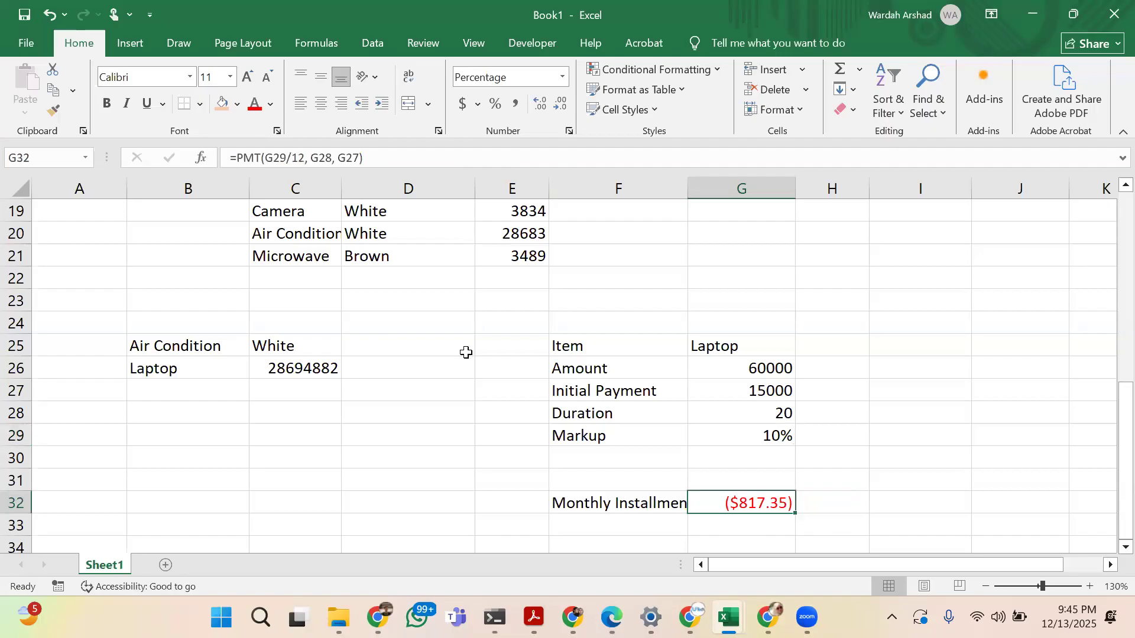
Try cell G26 as the rate reference in the G32 installment formula, making it =PMT(G26/12, G28, G27)
click(287, 158)
key(BackSpace)
key(BackSpace)
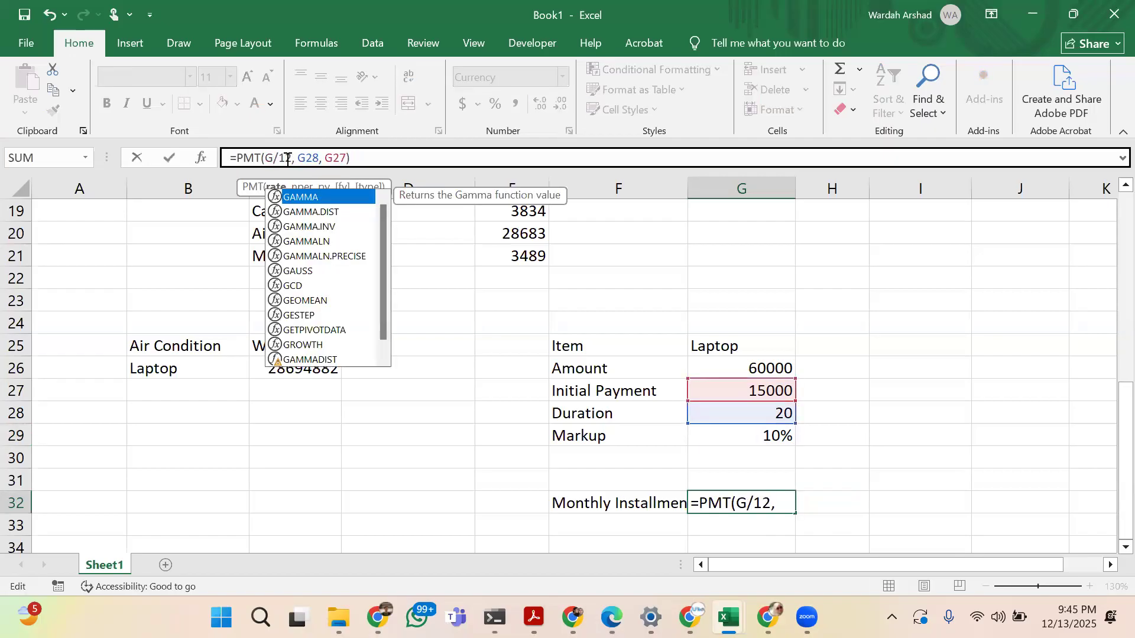
click(744, 370)
click(732, 502)
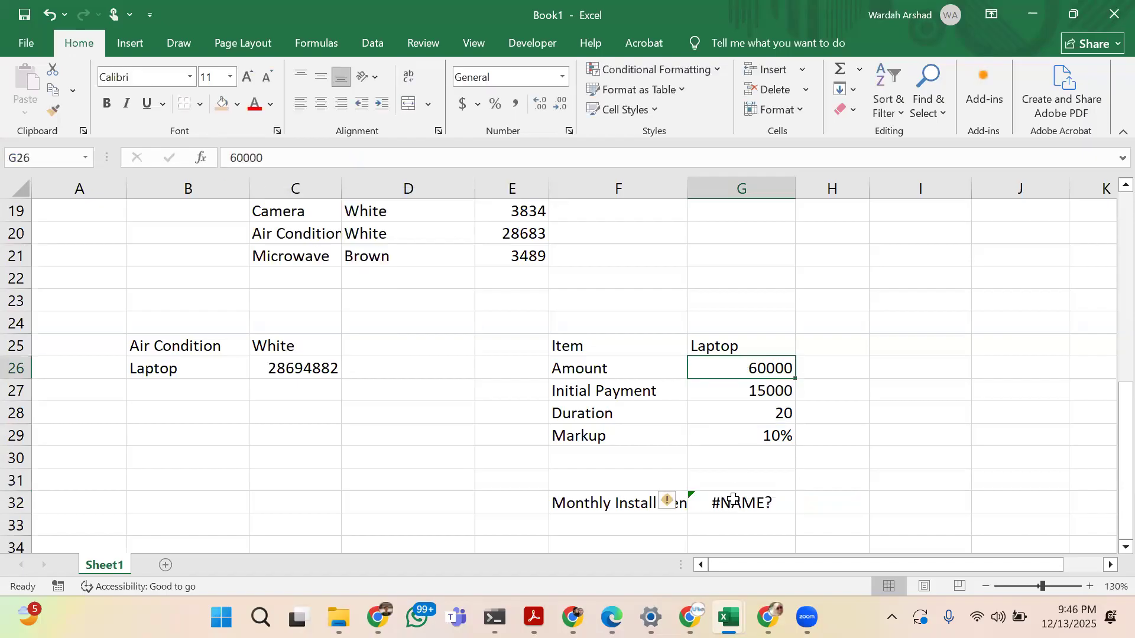
click(269, 155)
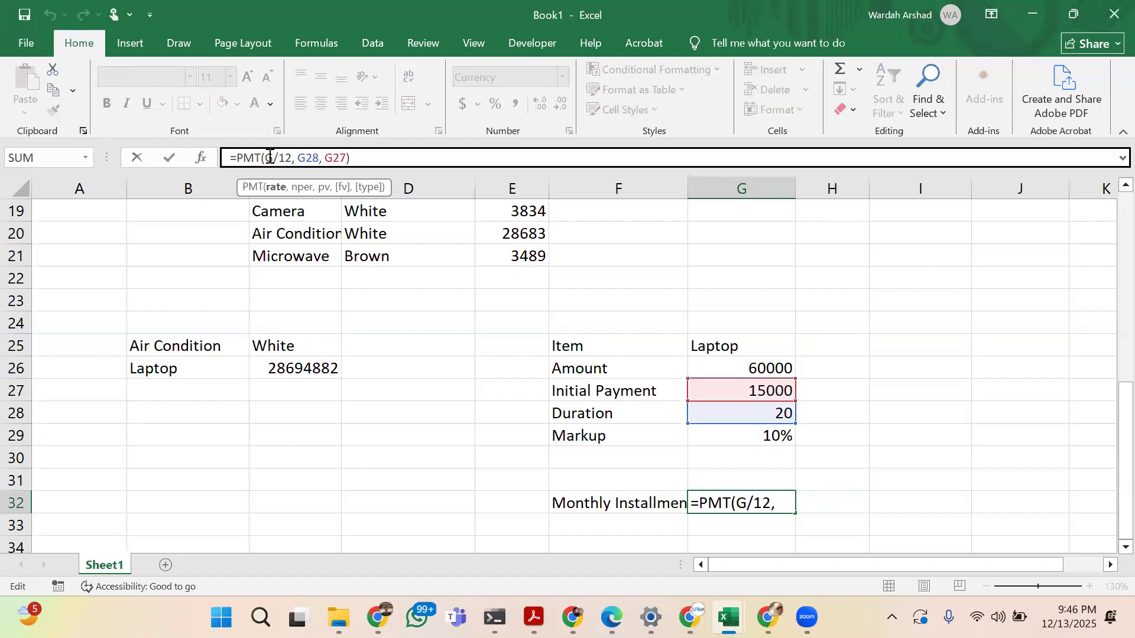
text(26)
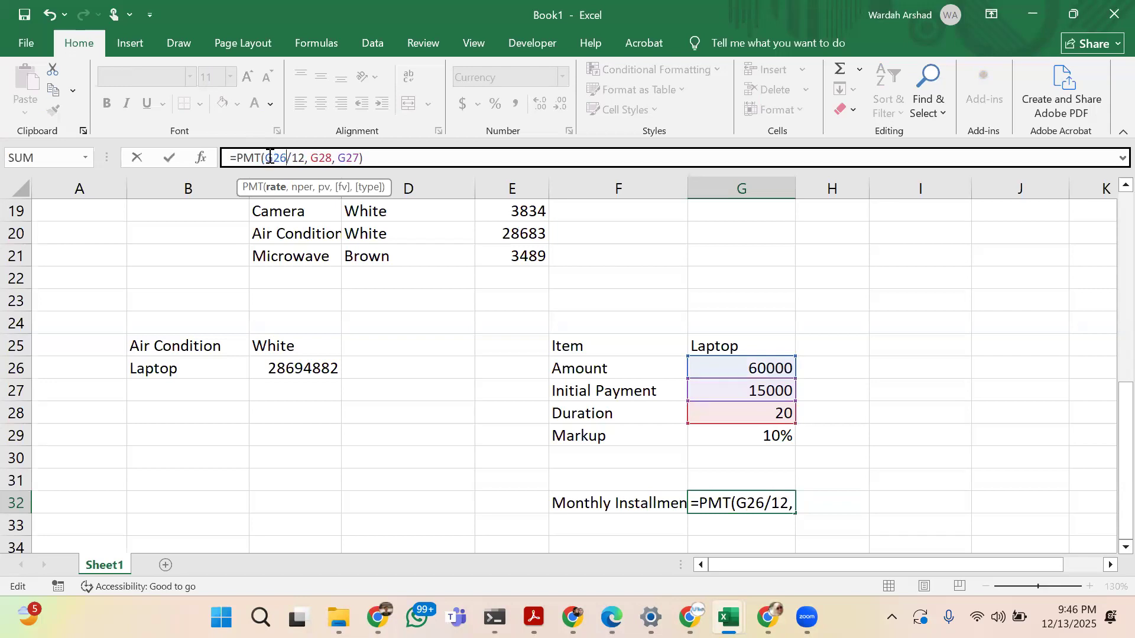
key(Return)
key(Up)
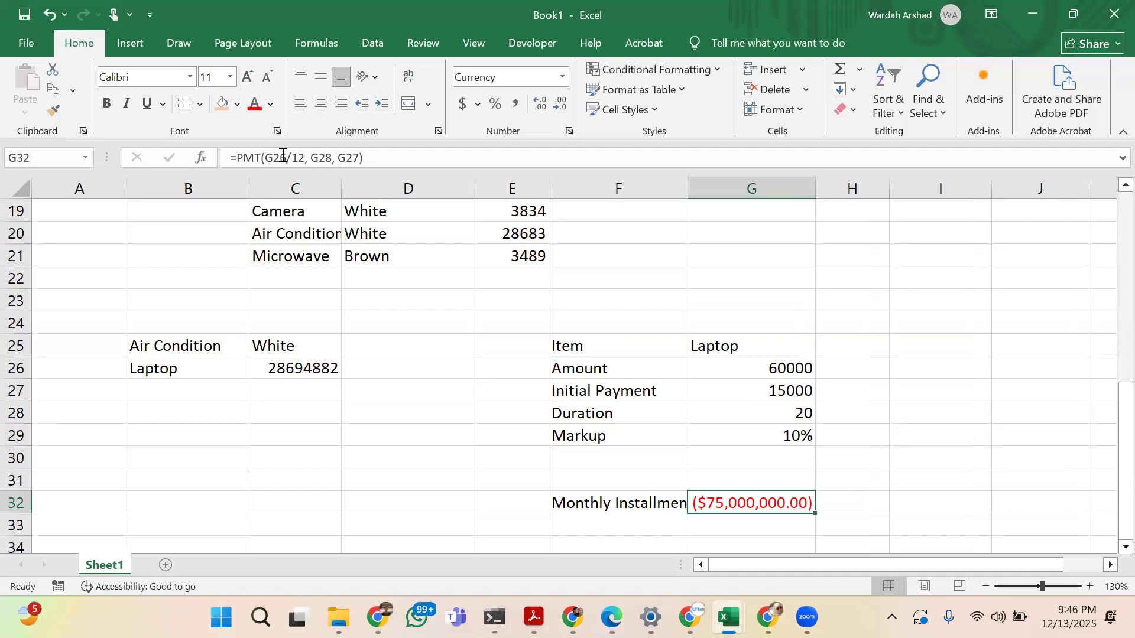
Restore the rate reference in the G32 installment formula to G29, making it =PMT(G29/12, G28, G27)
click(283, 156)
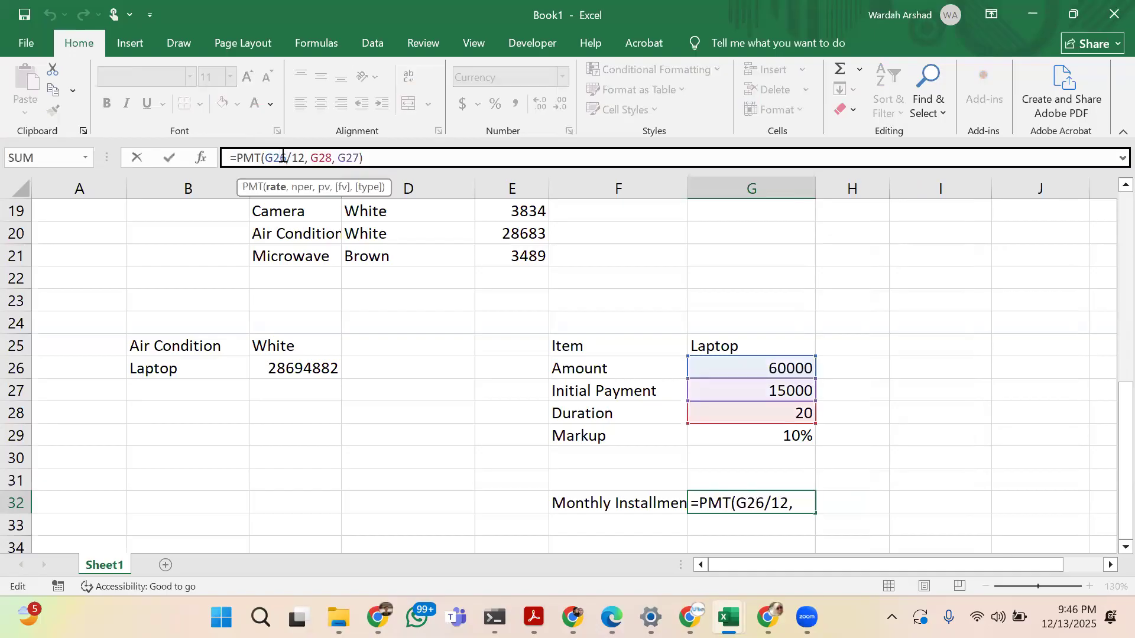
key(BackSpace)
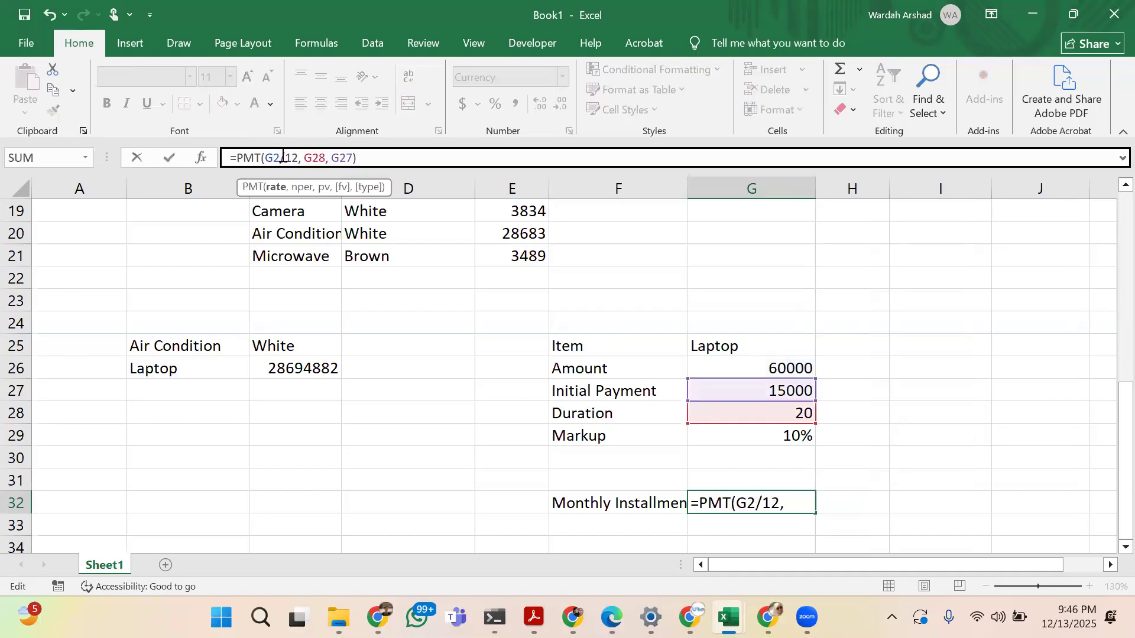
key(BackSpace)
text(29)
key(Return)
key(Up)
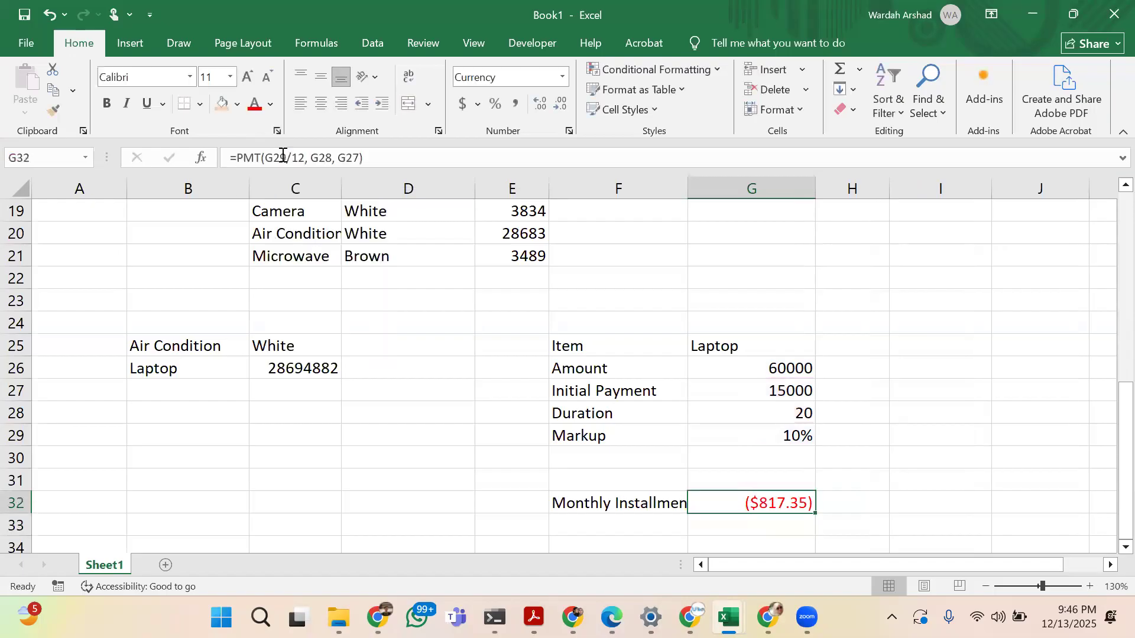
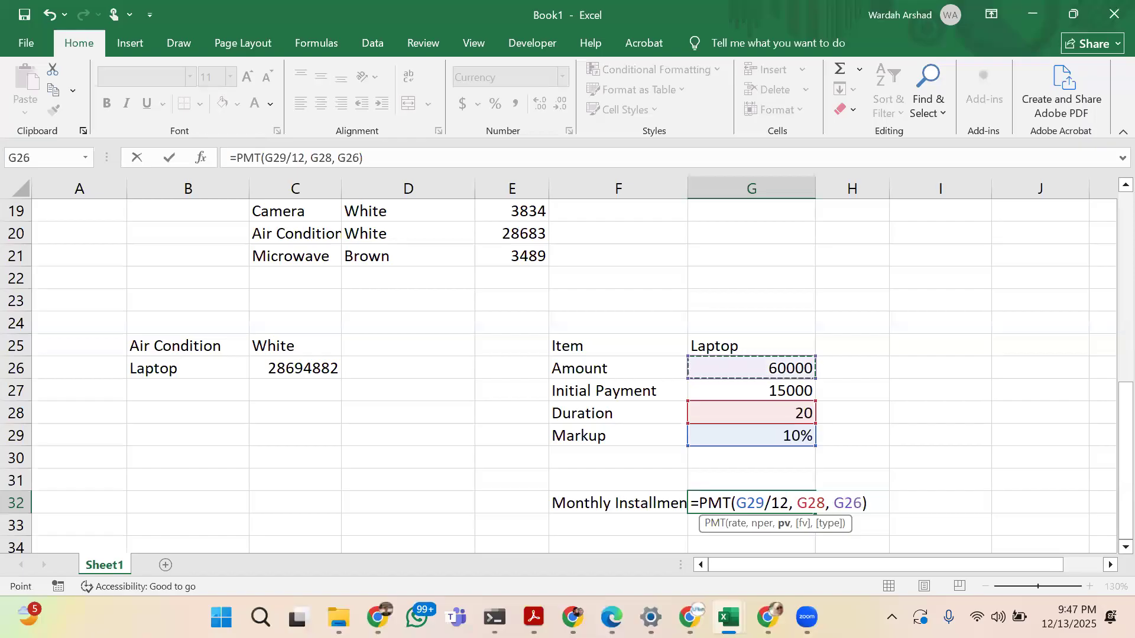
Confirm the installment formula in G32 as =PMT(G29/12, G28, G26), using the amount as the present value, and review its references
key(Return)
key(Up)
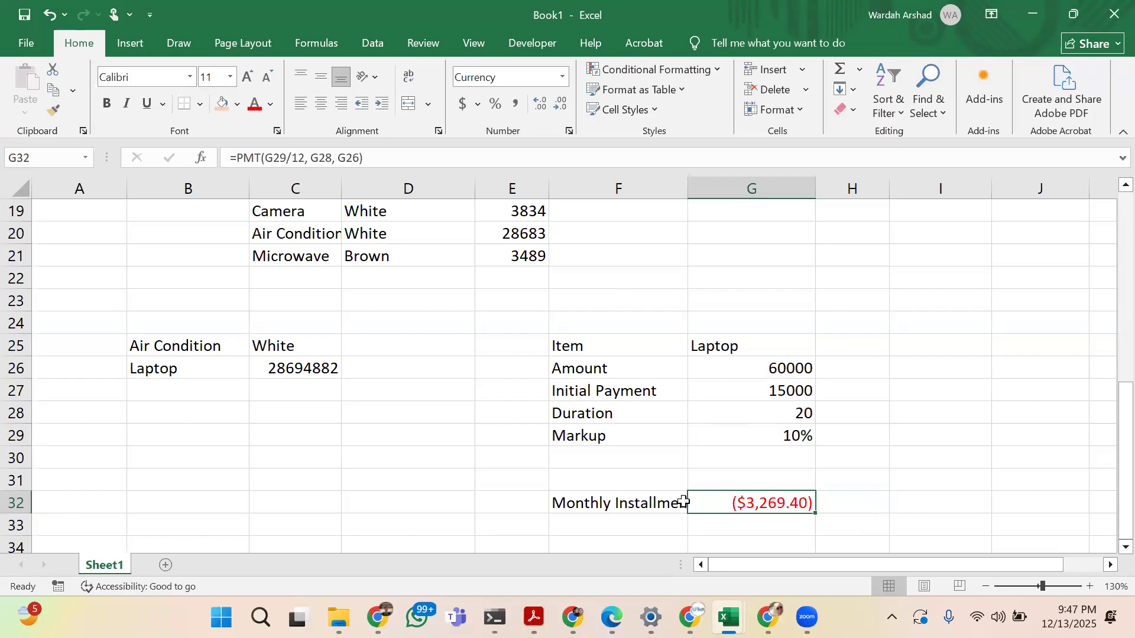
click(283, 158)
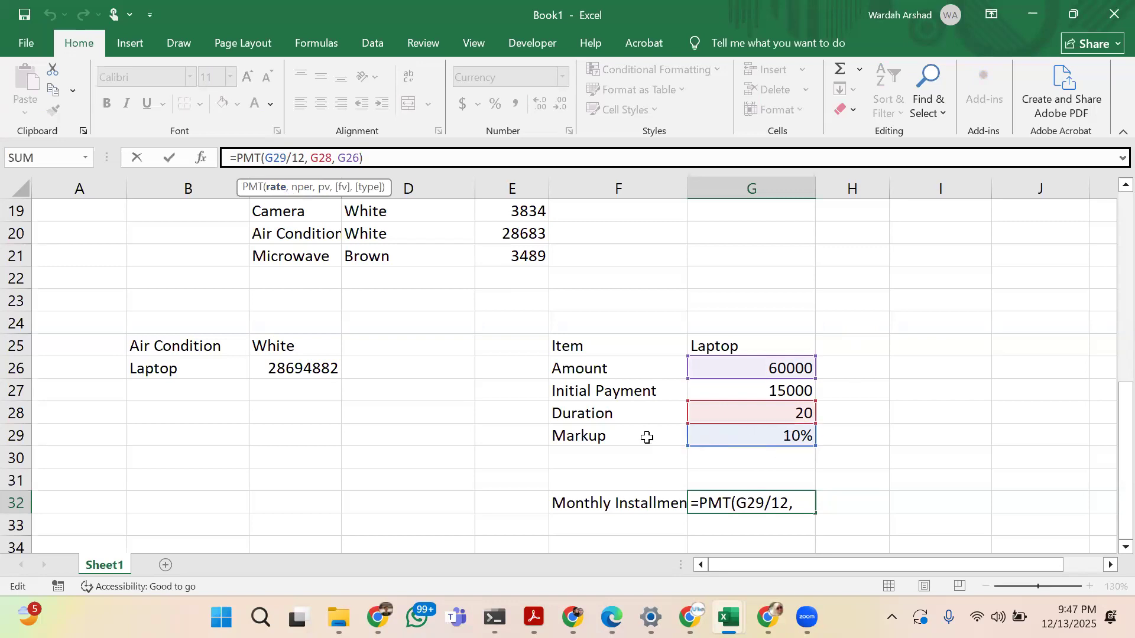
key(Return)
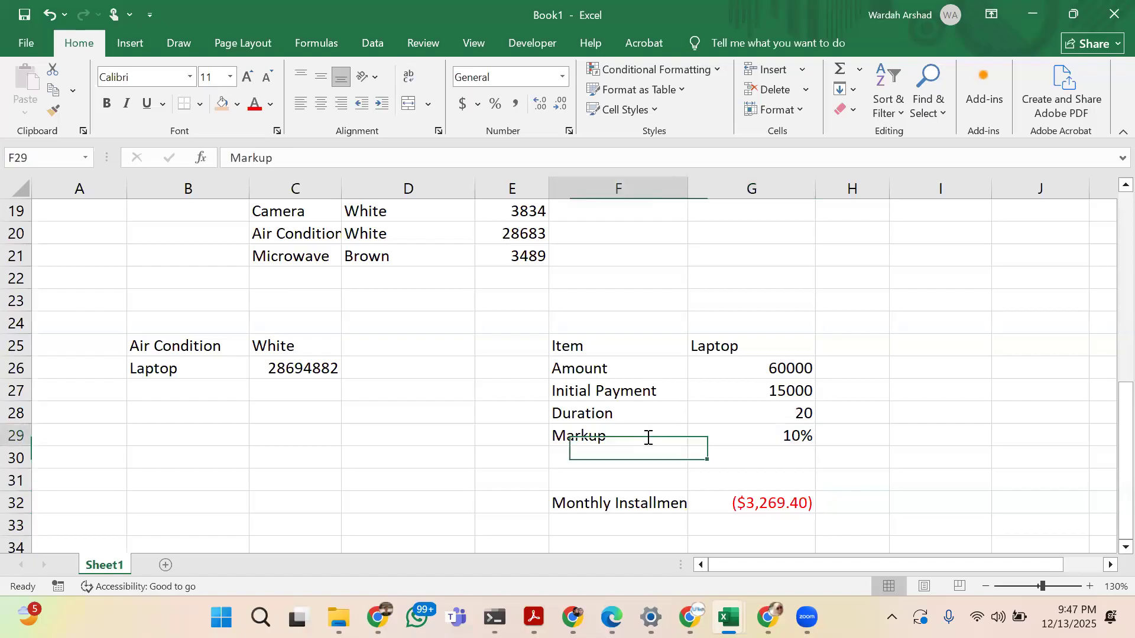
Change the label in cell F29 to Markup Rate
double_click(647, 437)
text(REat)
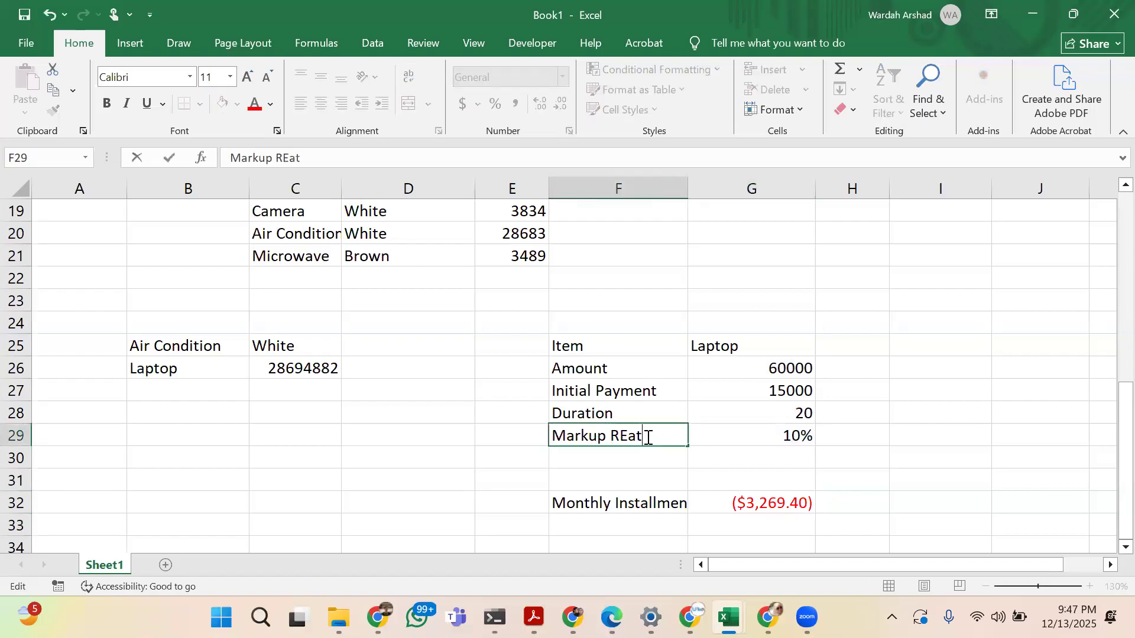
key(BackSpace)
key(BackSpace)
key(BackSpace)
text(ate)
key(Return)
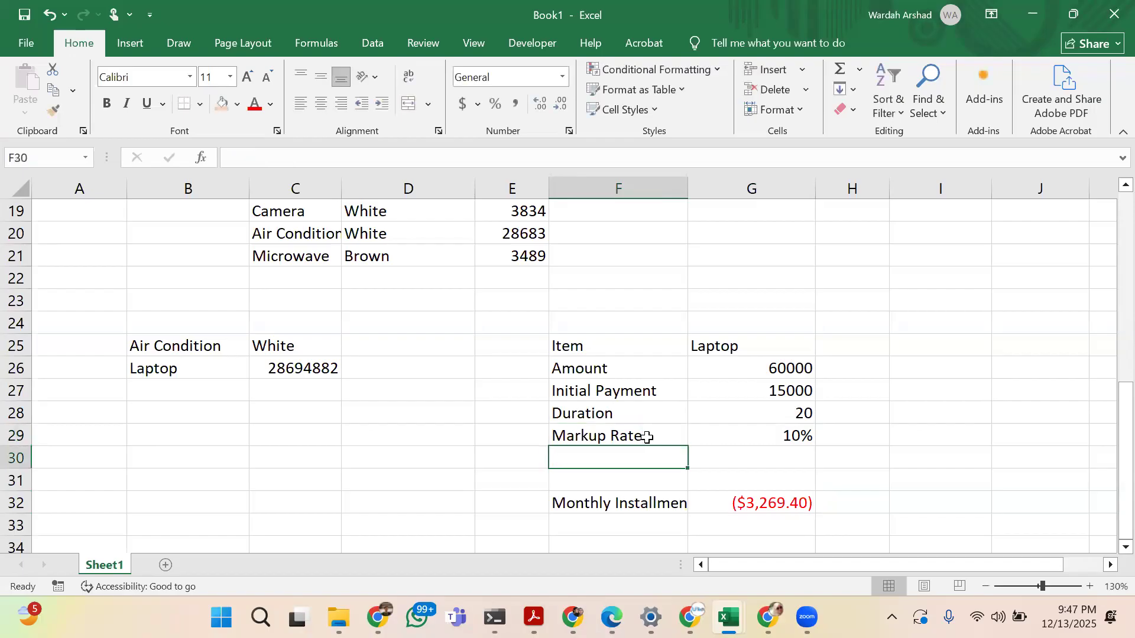
Review the rate and number-of-periods arguments of the monthly installment formula in G32
click(758, 501)
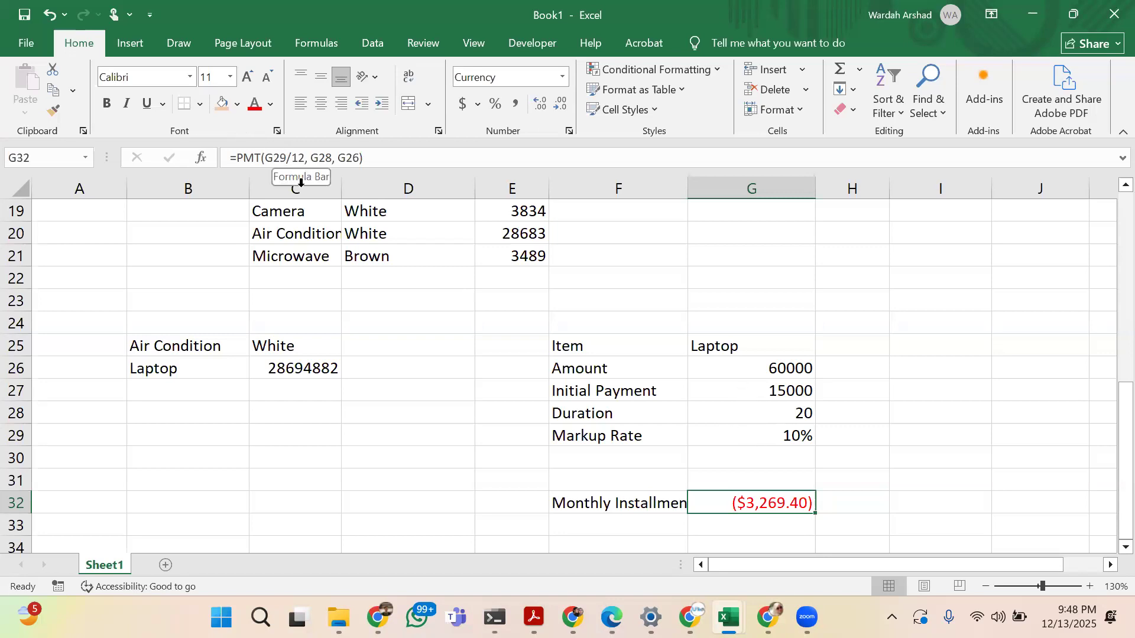
click(306, 159)
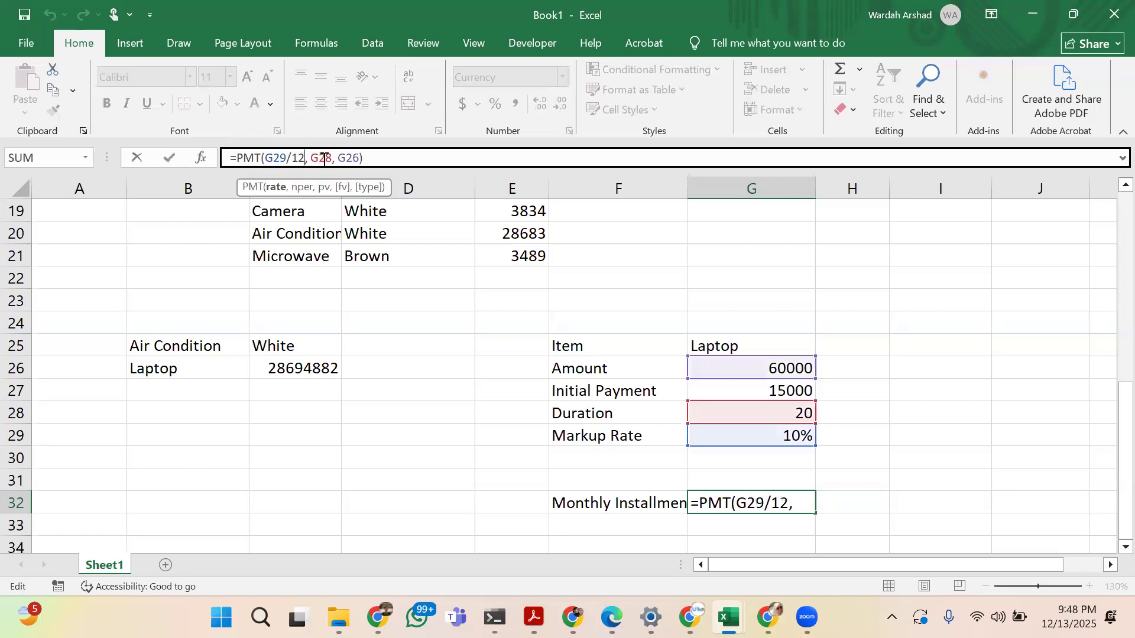
click(323, 158)
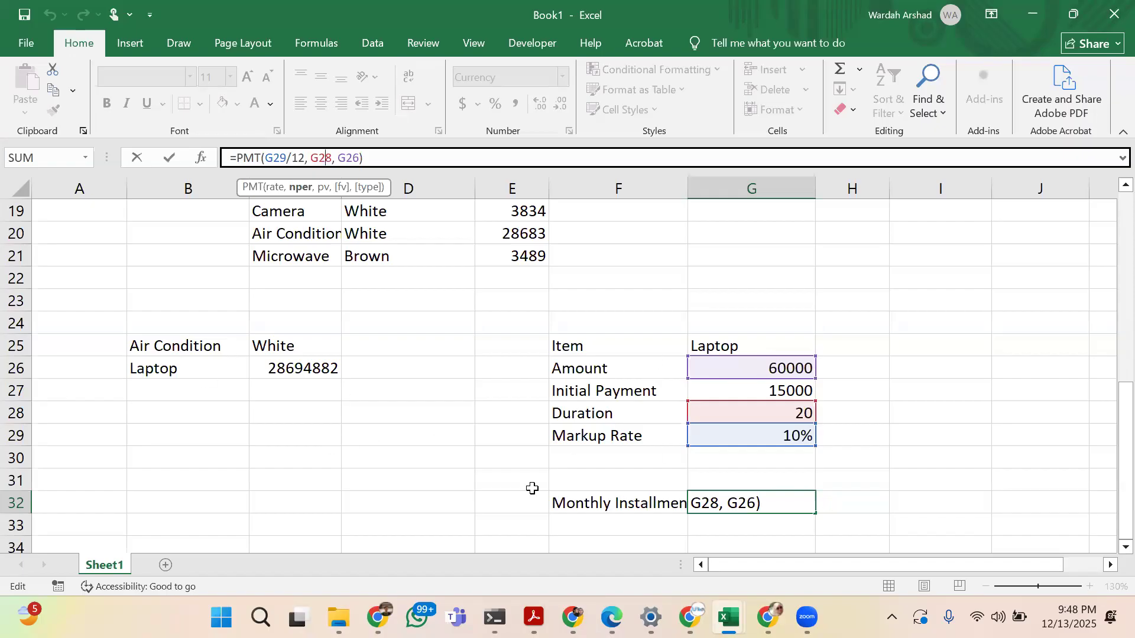
key(Return)
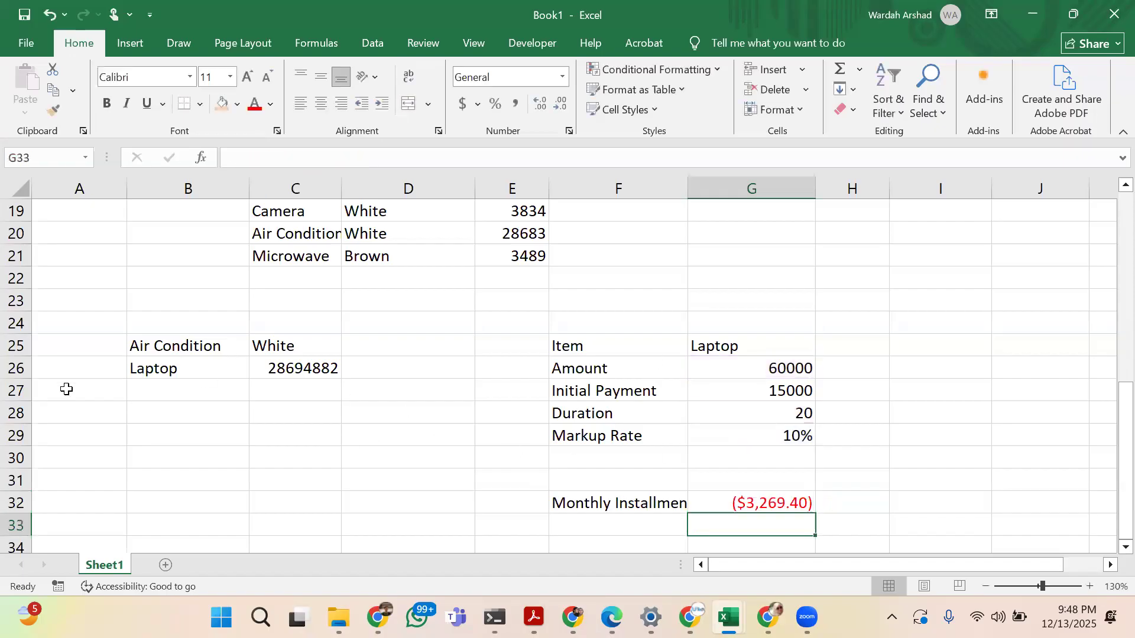
click(12, 390)
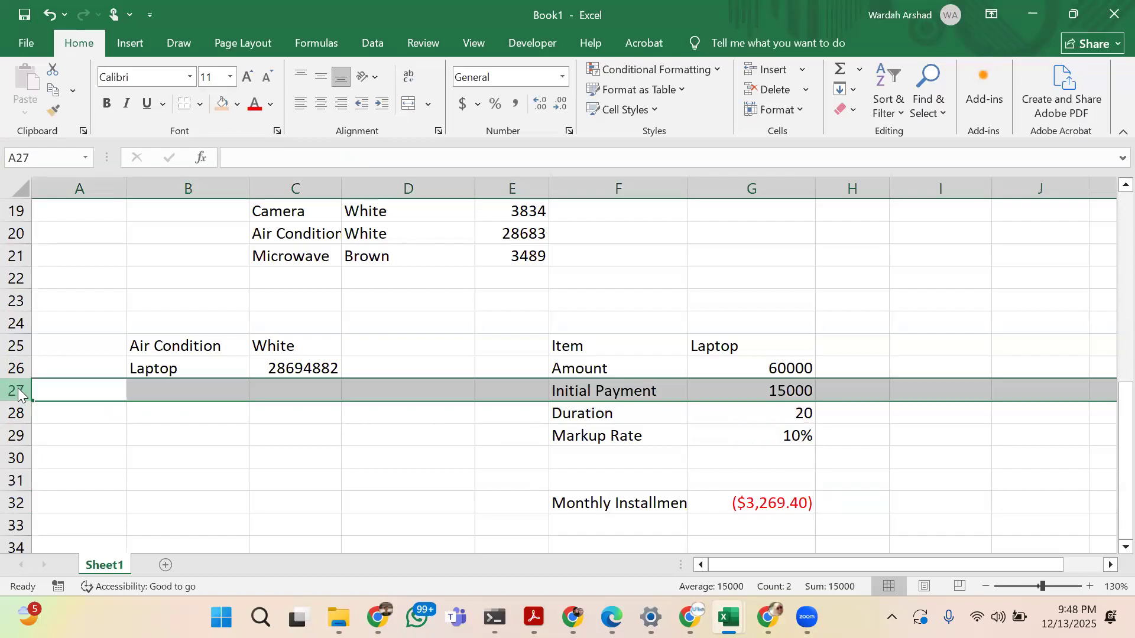
right_click(13, 392)
key(Escape)
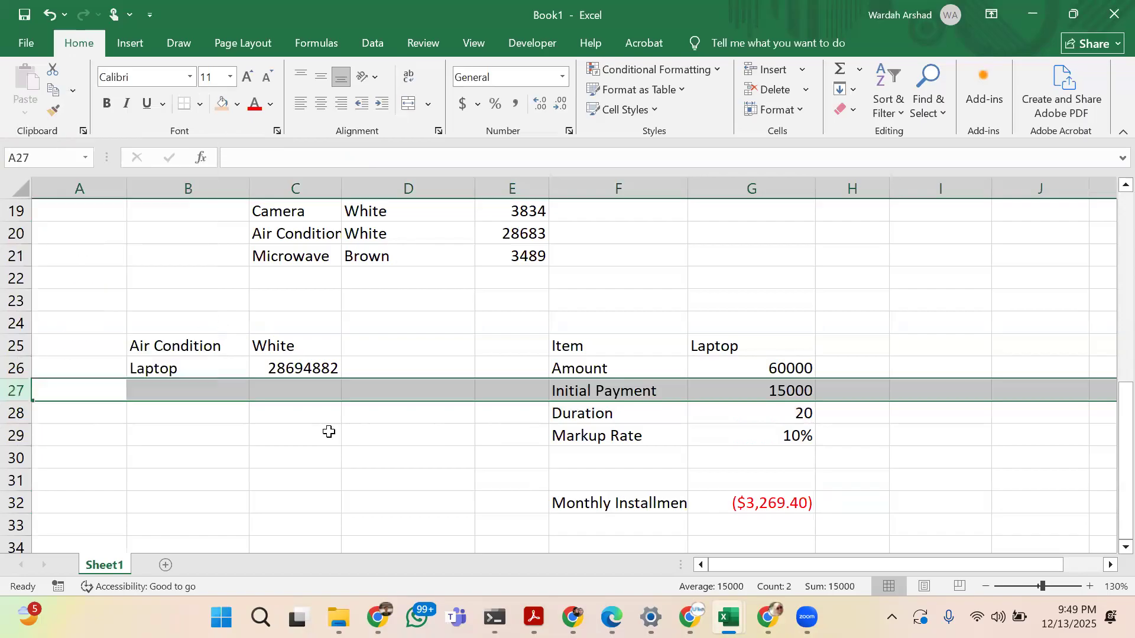
Insert a blank row above the Duration row and enter the label PV in F28
click(24, 415)
right_click(24, 415)
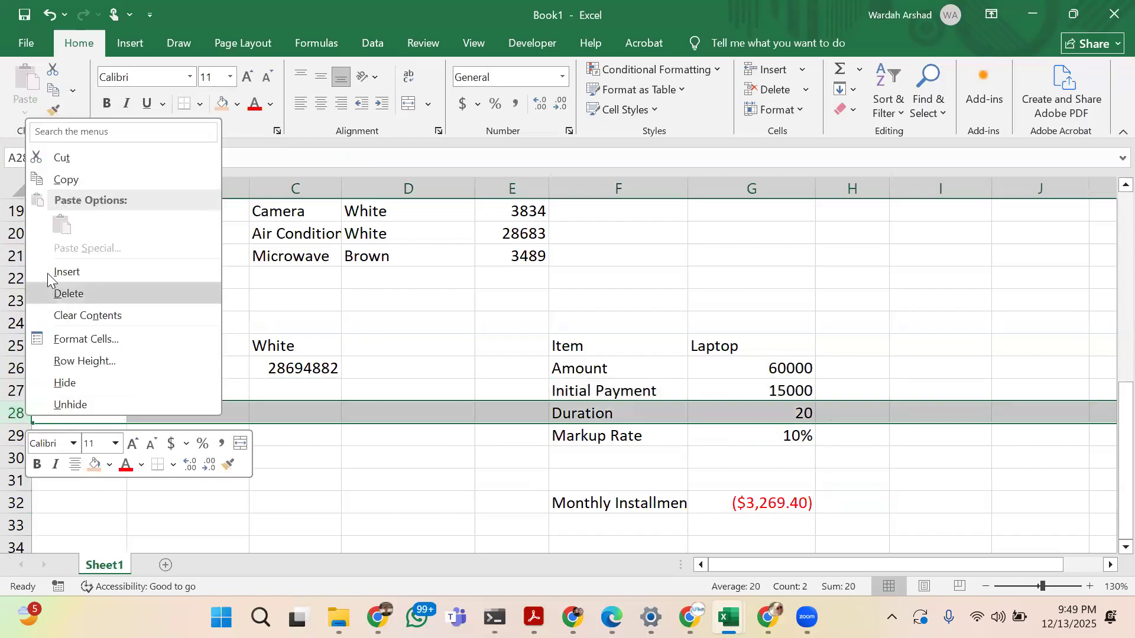
click(49, 270)
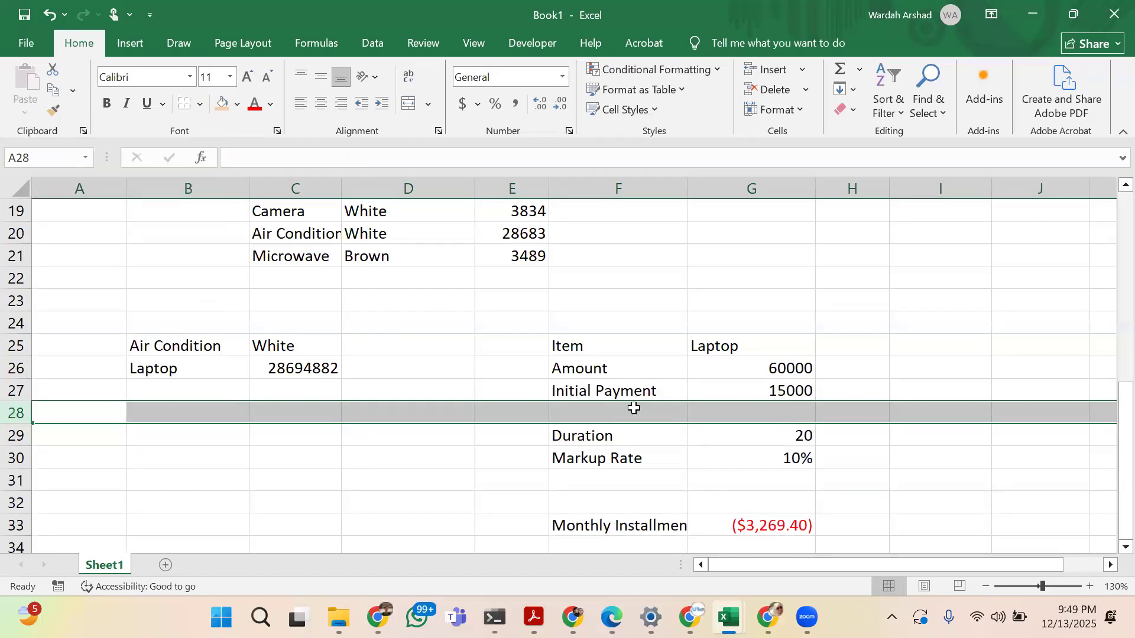
click(634, 408)
text(PV)
key(Tab)
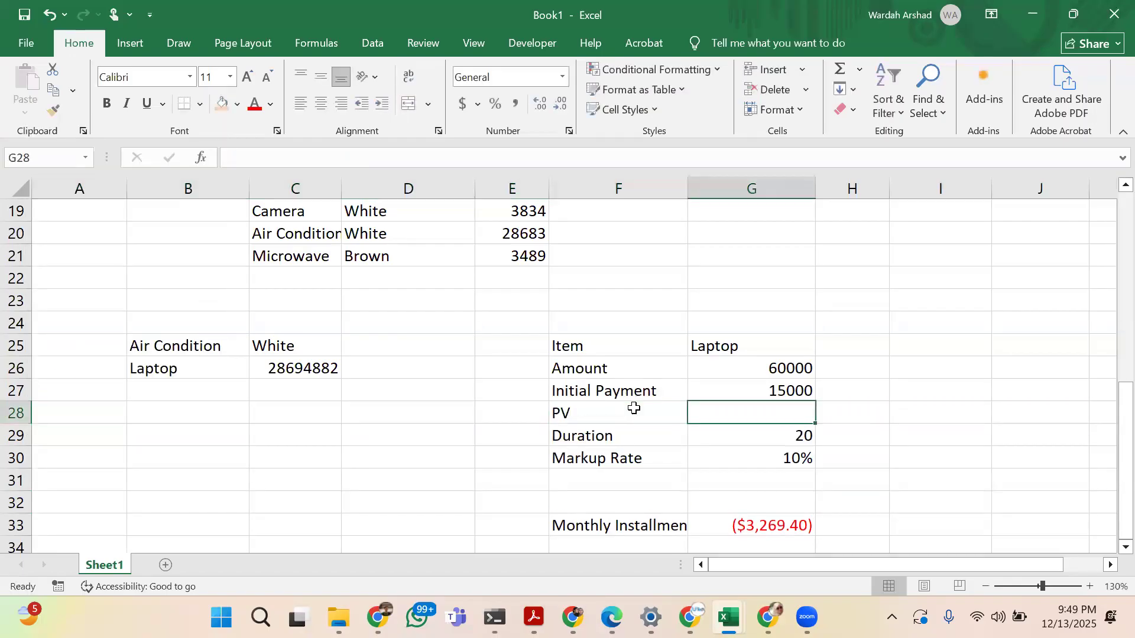
Calculate the present value in G28 by subtracting the initial payment from the amount with =G26-G27
text(=)
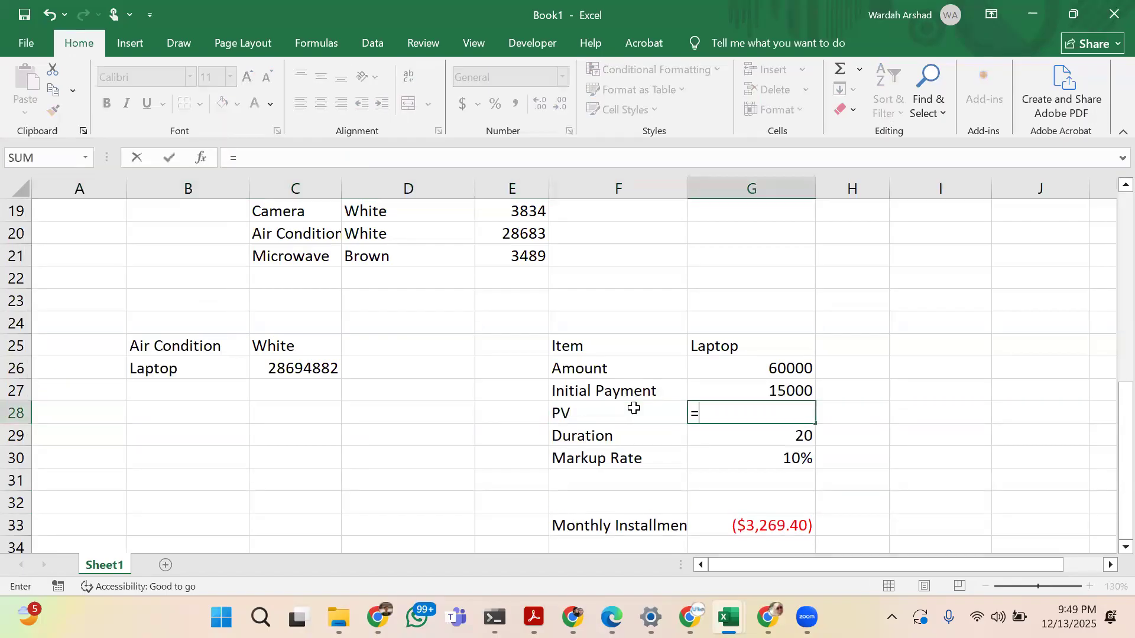
click(801, 365)
text(-)
click(795, 391)
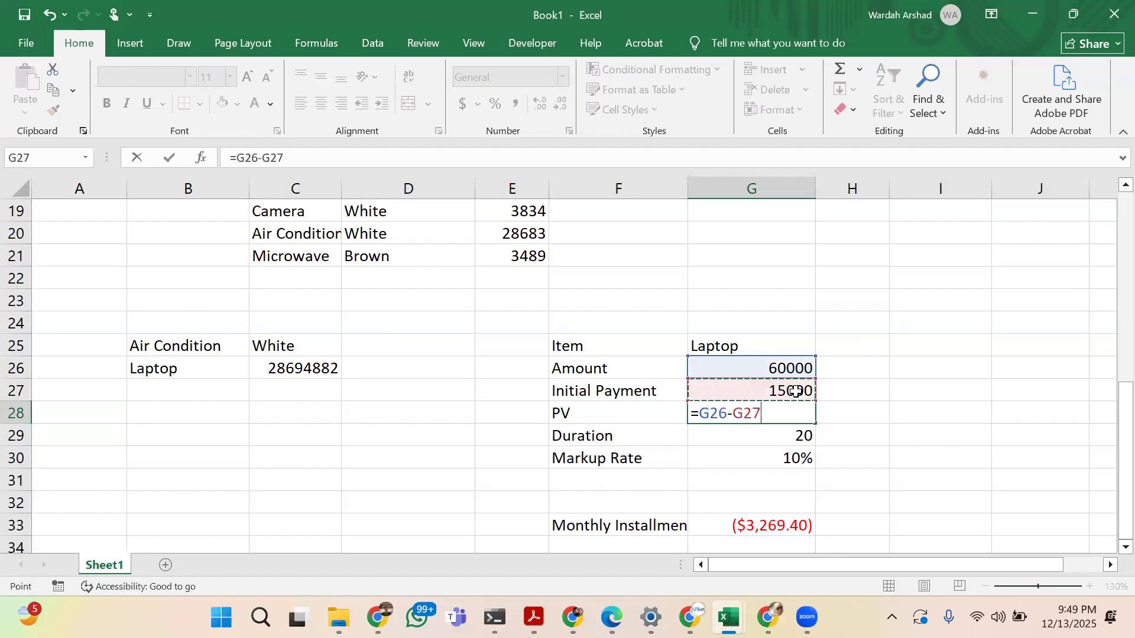
key(Return)
key(Up)
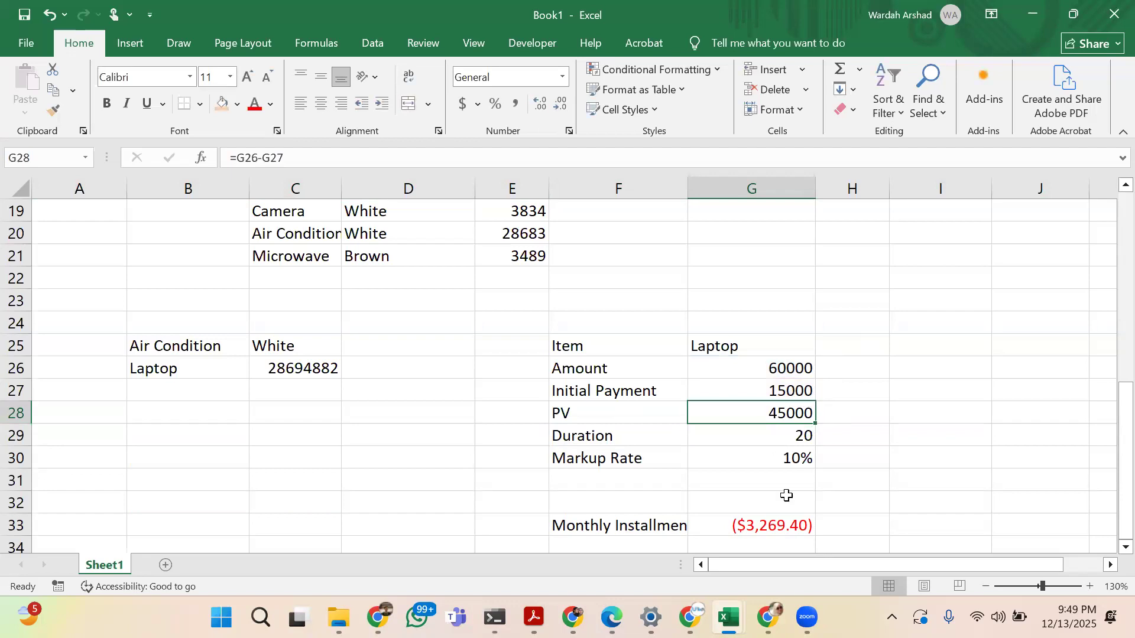
Change the present value reference in the G33 installment formula to G28, making it =PMT(G30/12, G29, G28)
click(785, 523)
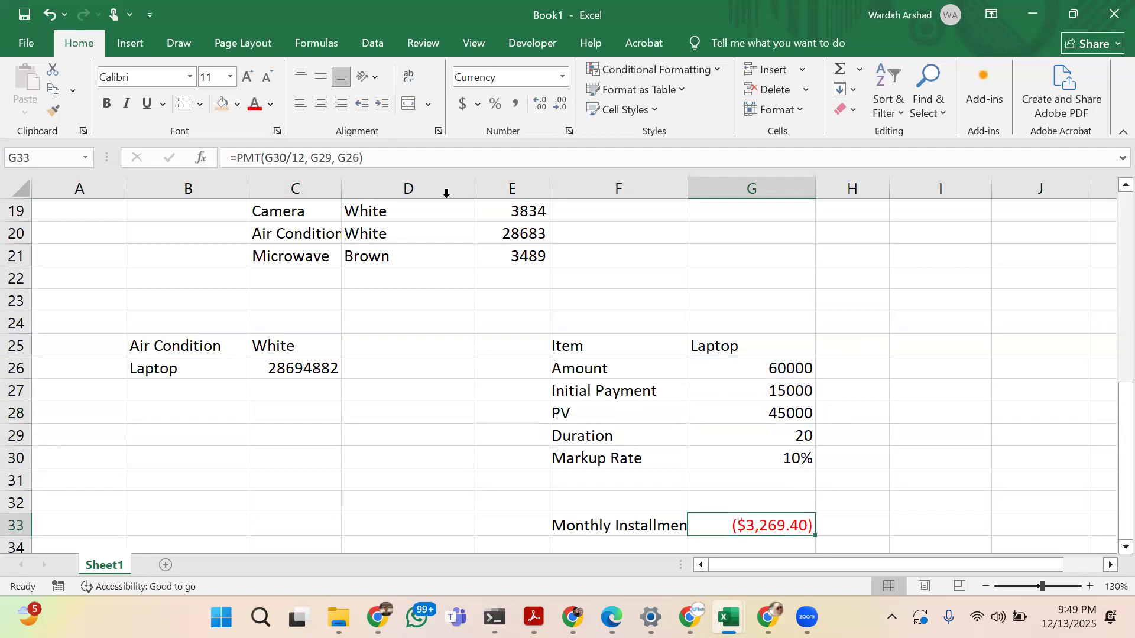
click(357, 158)
key(BackSpace)
key(BackSpace)
key(BackSpace)
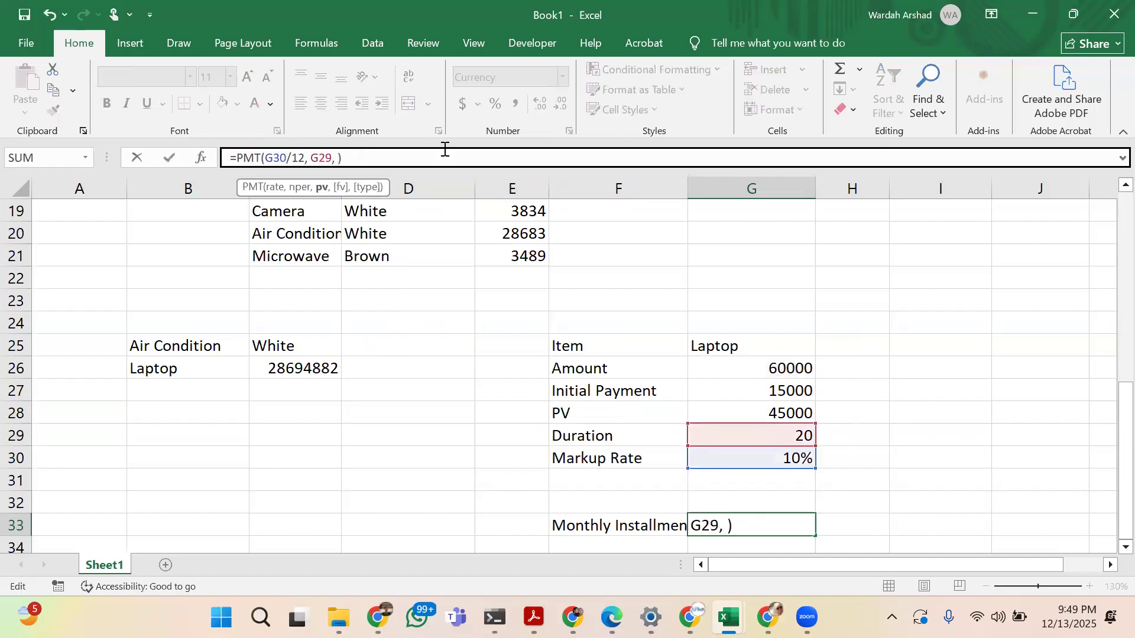
click(749, 413)
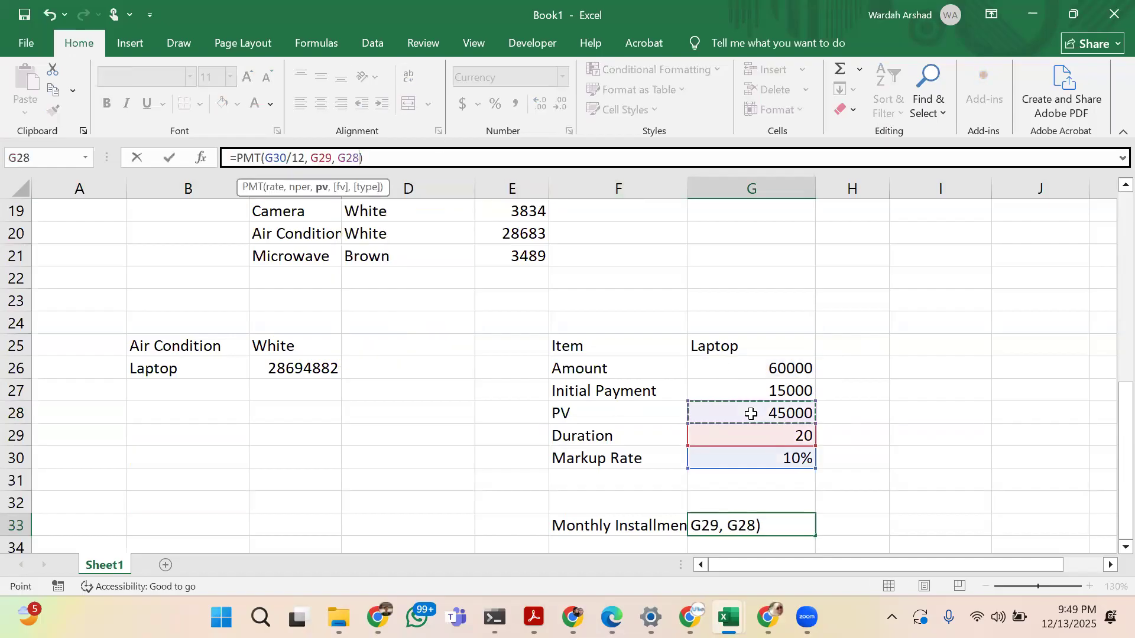
key(Return)
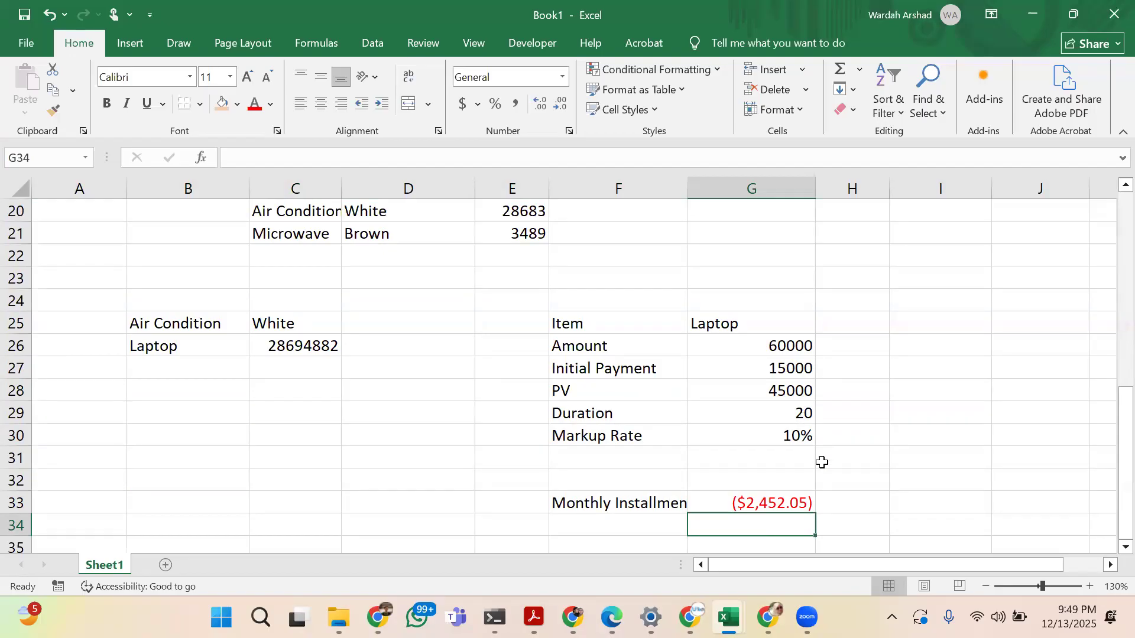
Try a duration of 6 in G29 to see its effect on the monthly installment, and return it to 20
click(789, 414)
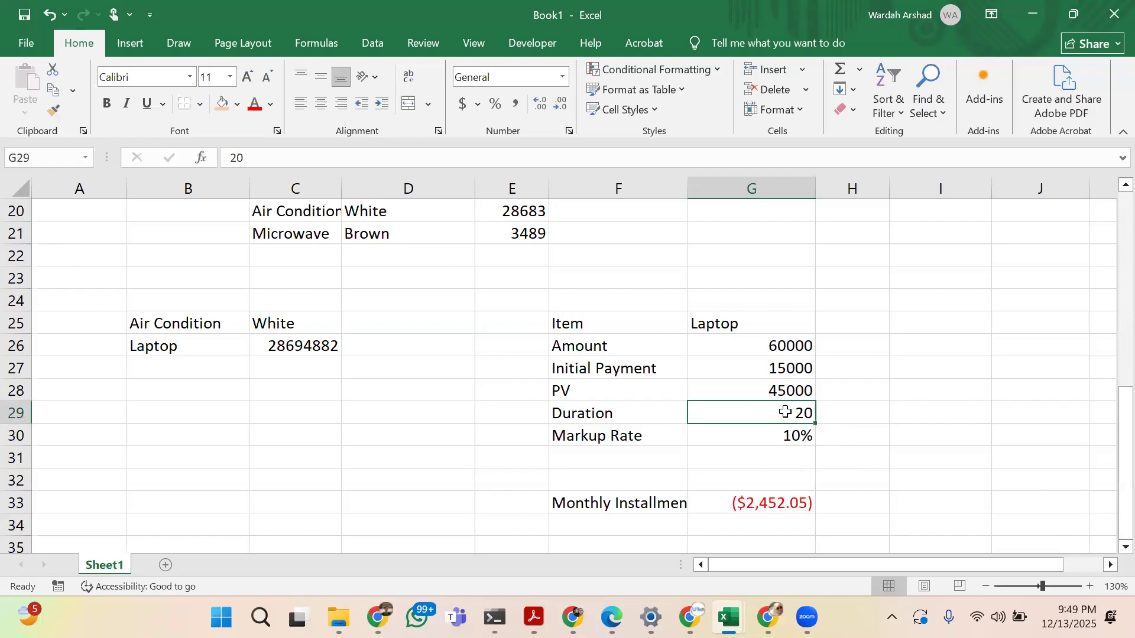
text(6)
key(Return)
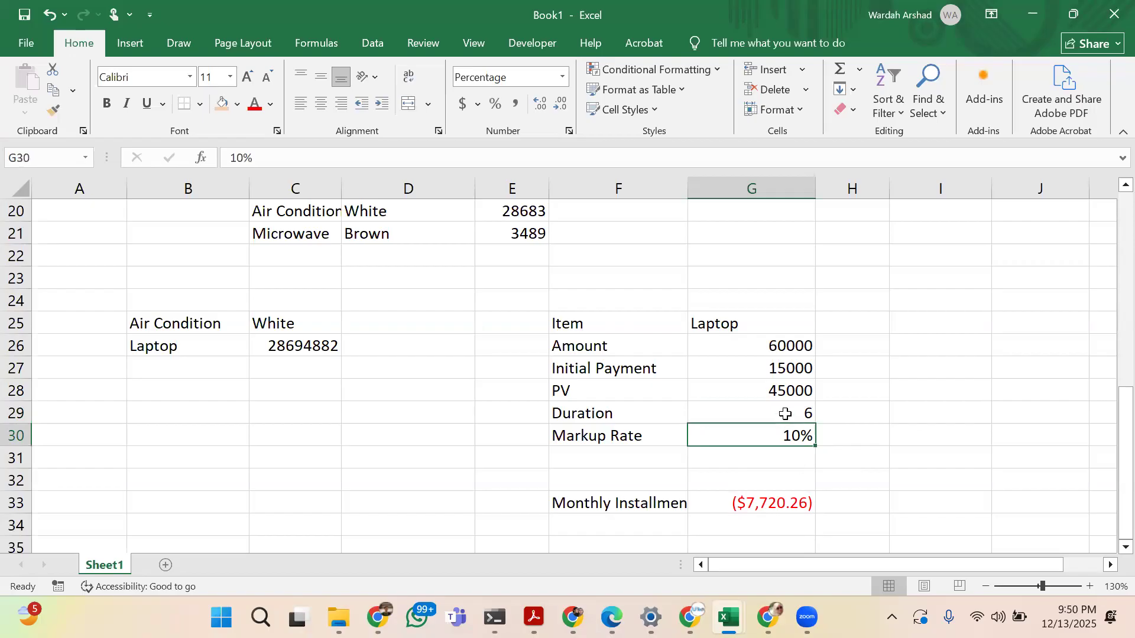
click(715, 504)
click(764, 415)
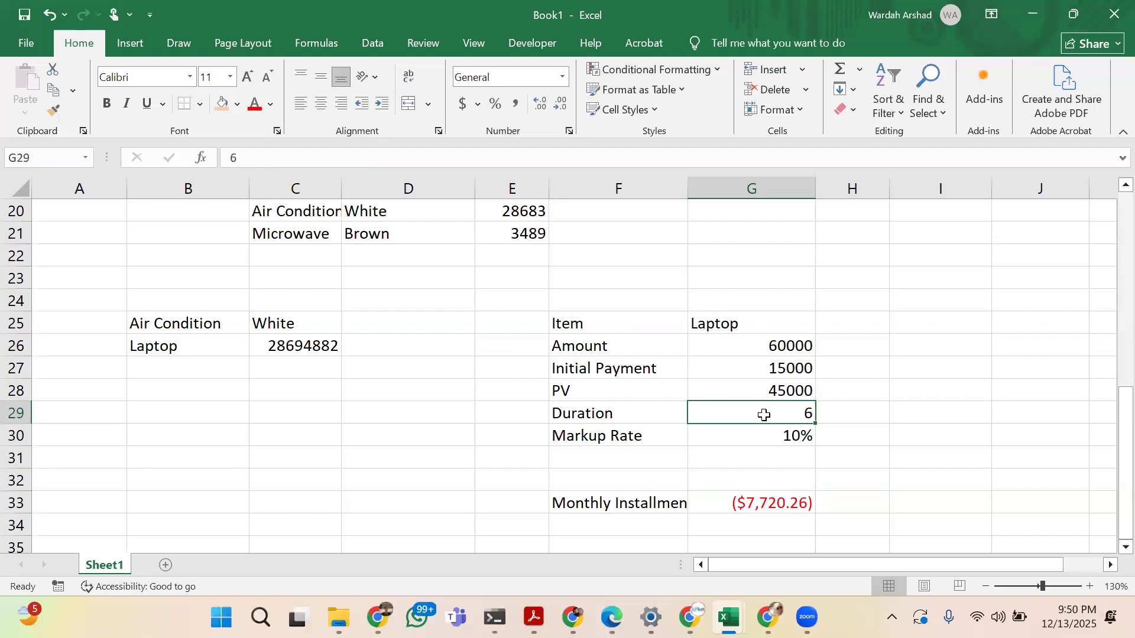
text(20)
key(Return)
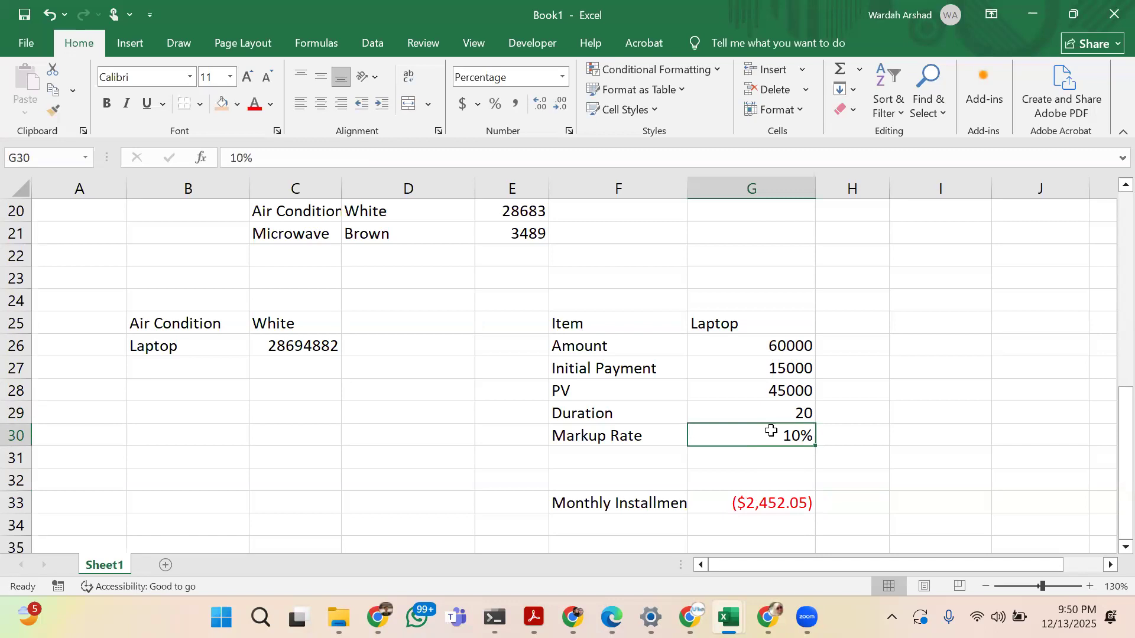
Review the arguments of the monthly installment formula in G33
click(761, 502)
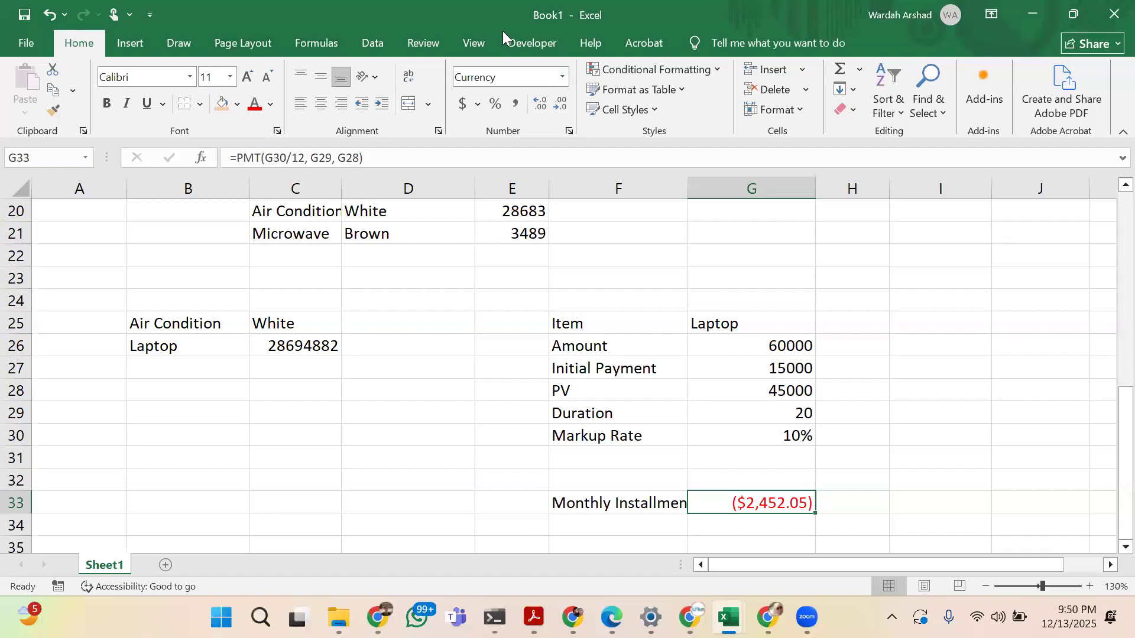
click(368, 37)
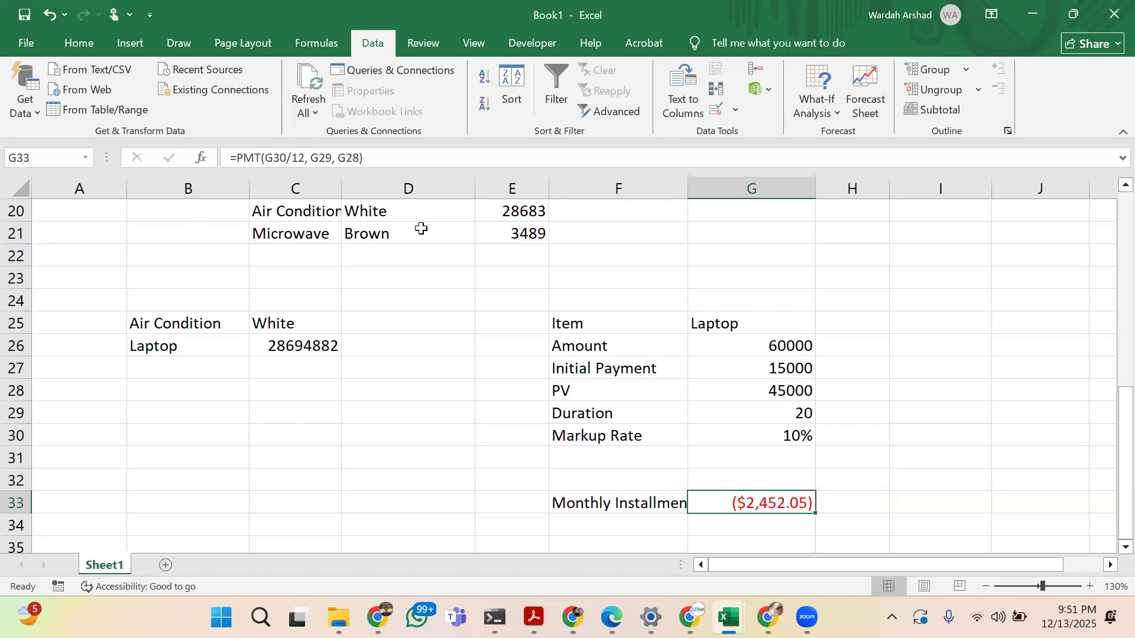
click(347, 157)
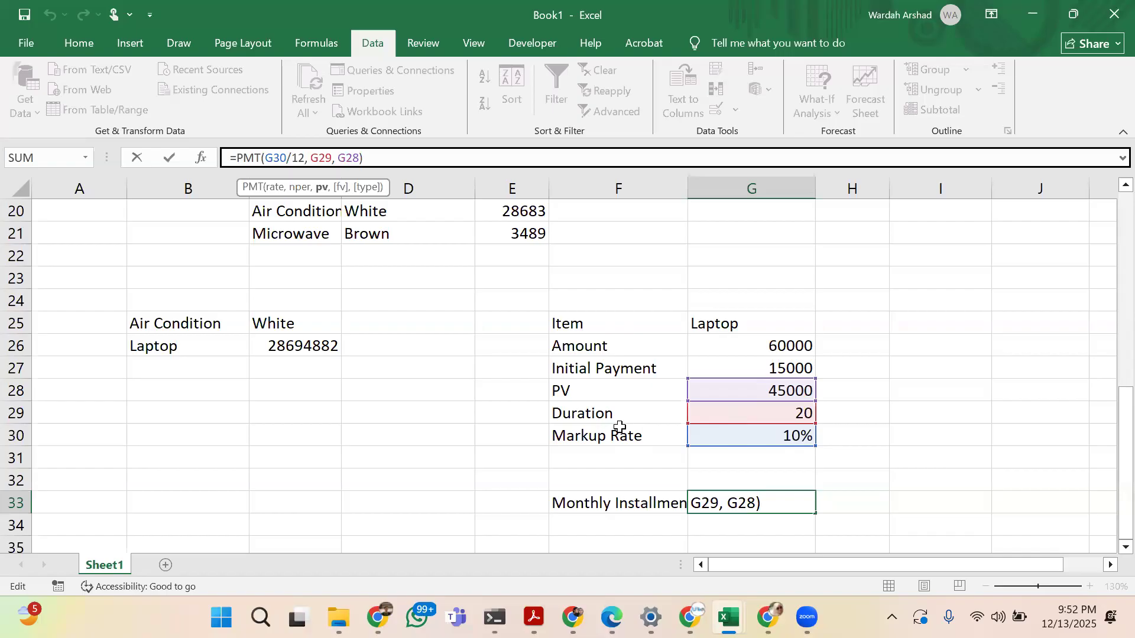
click(428, 420)
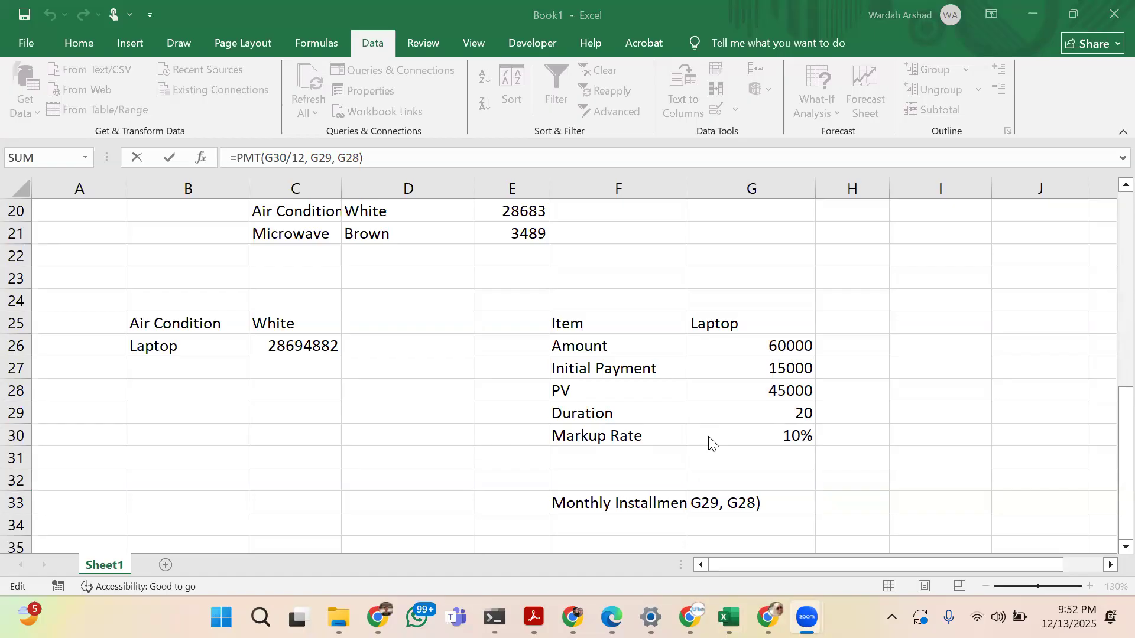
click(957, 295)
key(Return)
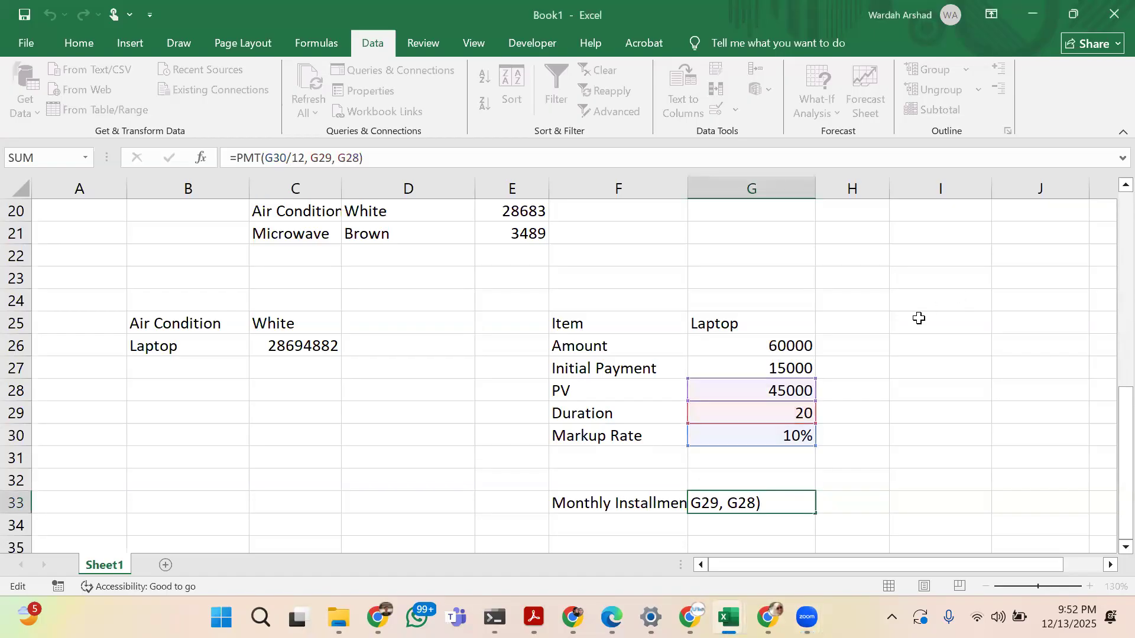
Try Goal Seek with the amount in G26 as the set cell, 1000 as the target value and G33 as the changing cell
click(916, 324)
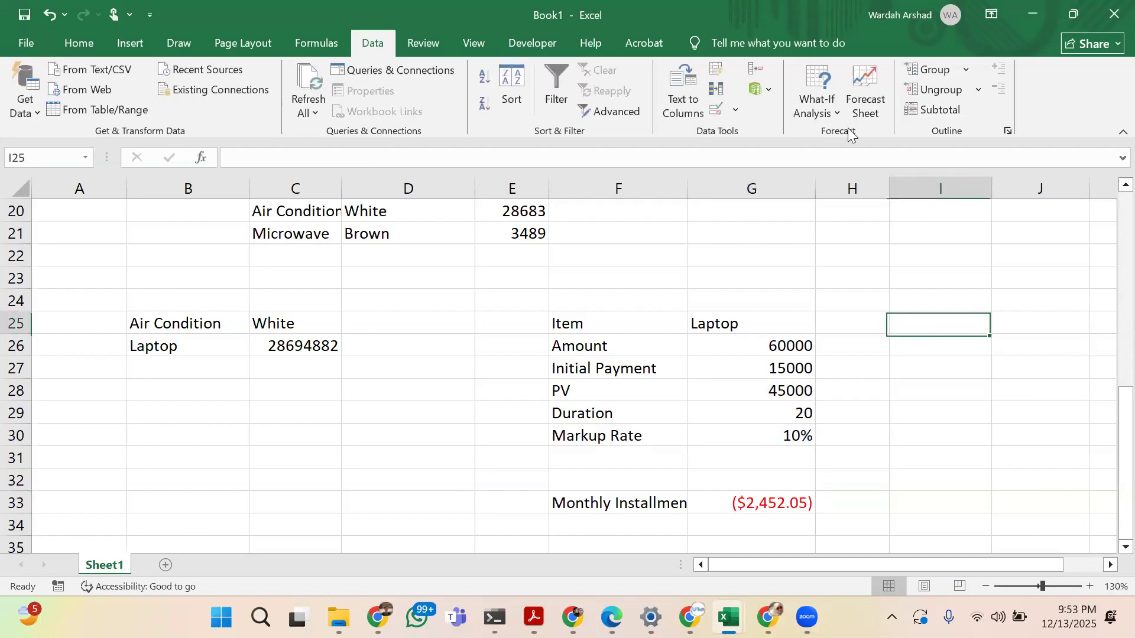
click(835, 106)
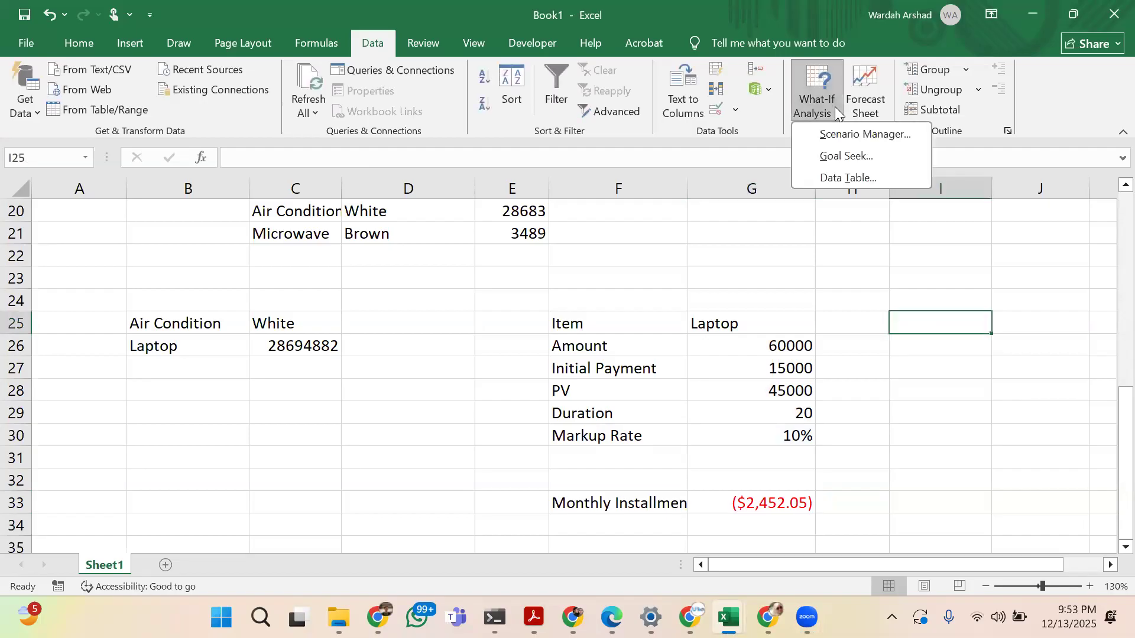
click(836, 157)
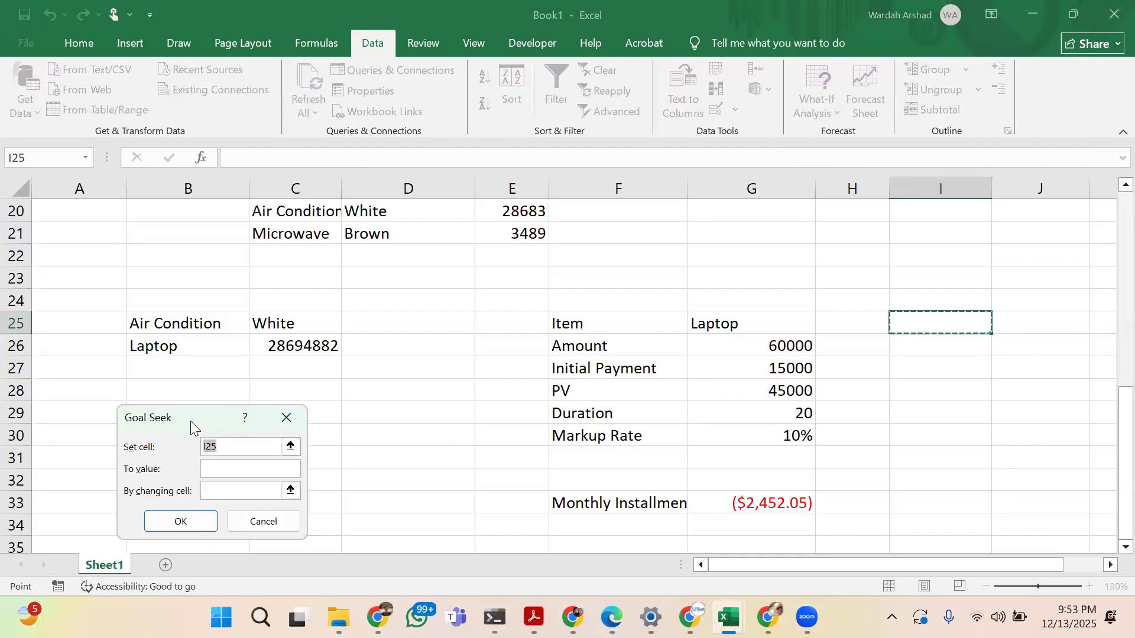
drag(191, 421, 400, 299)
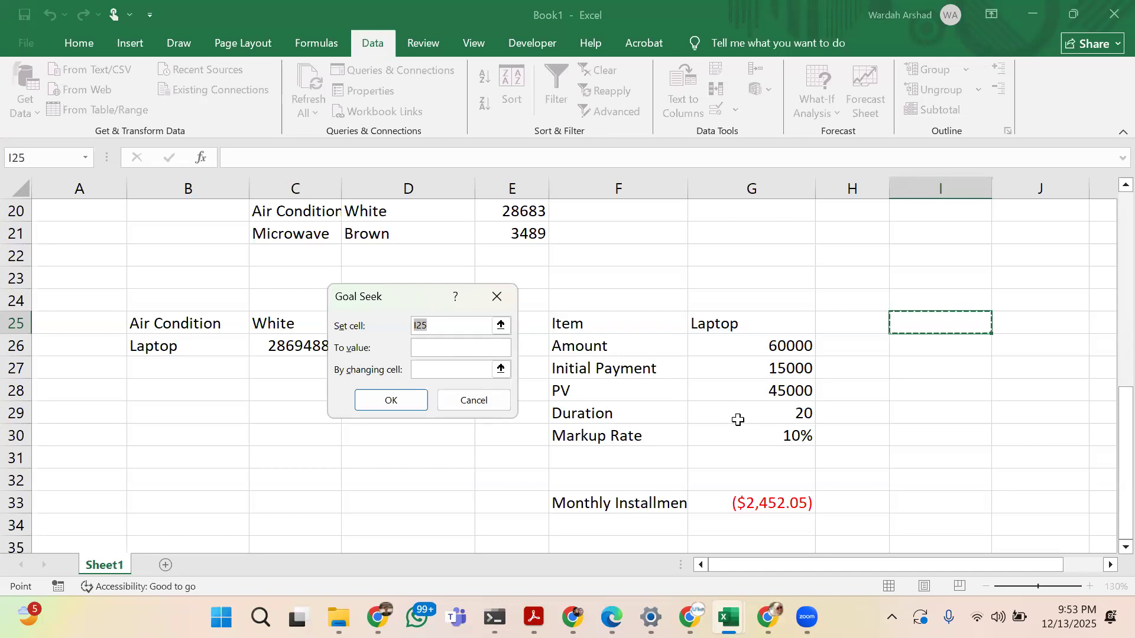
click(734, 342)
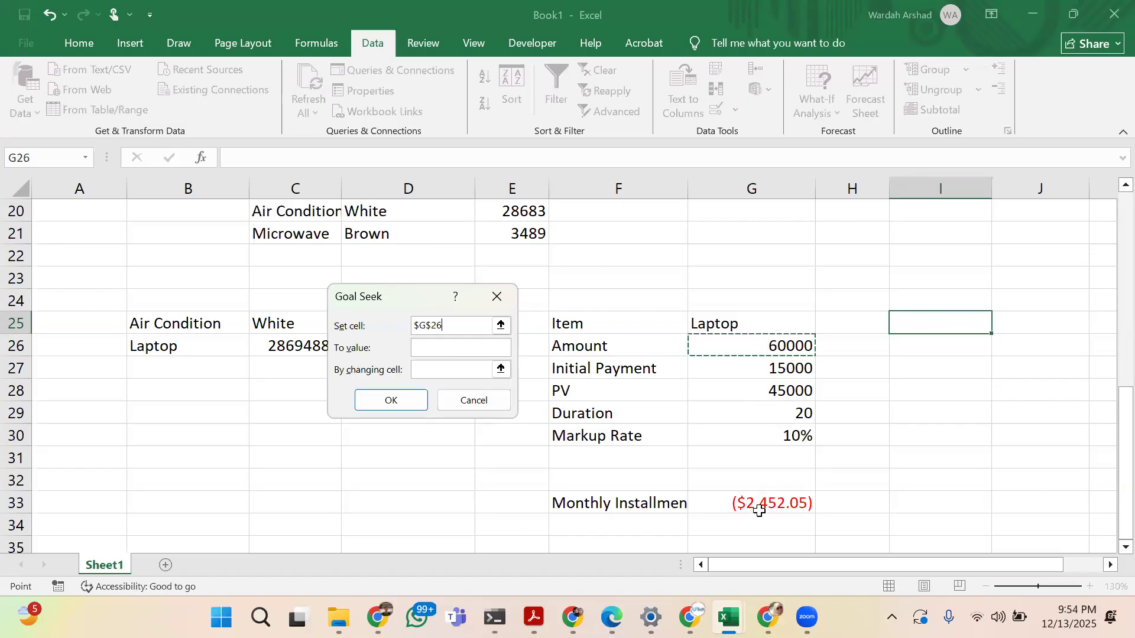
click(449, 344)
text(1000)
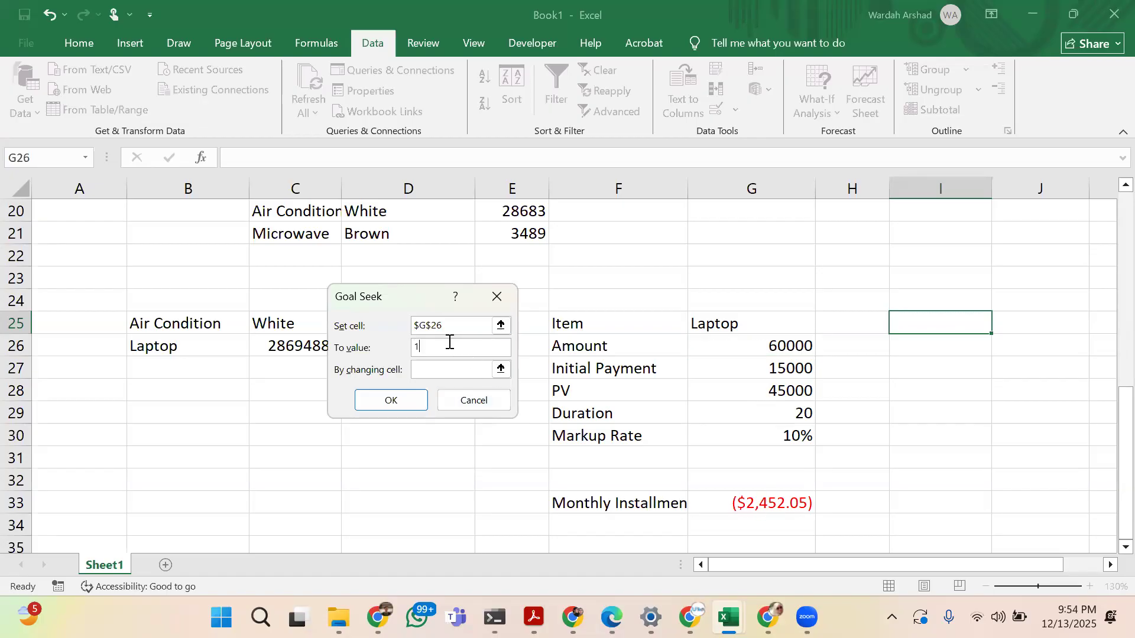
click(450, 370)
click(722, 503)
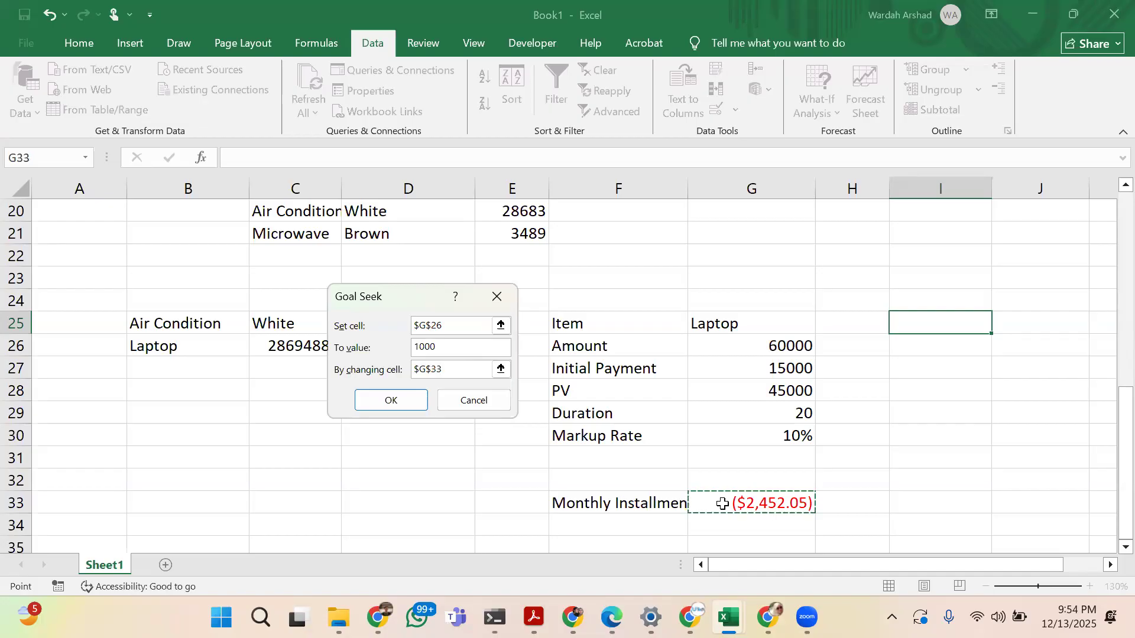
click(415, 399)
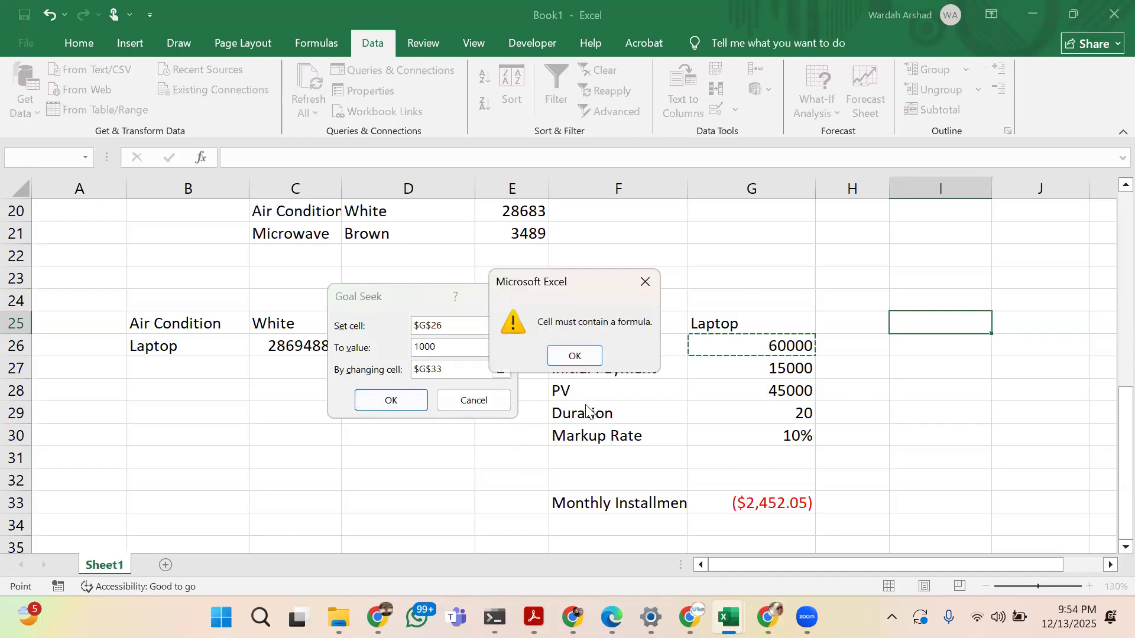
click(589, 354)
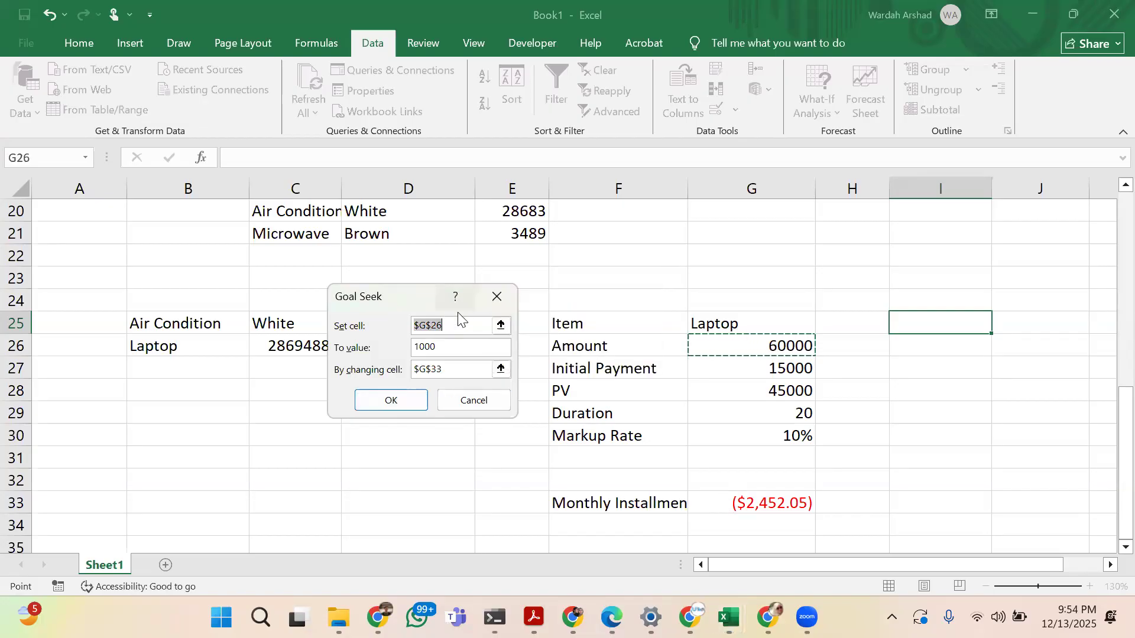
Try to swap the Goal Seek references so G33 is the set cell and G26 the changing cell
click(728, 506)
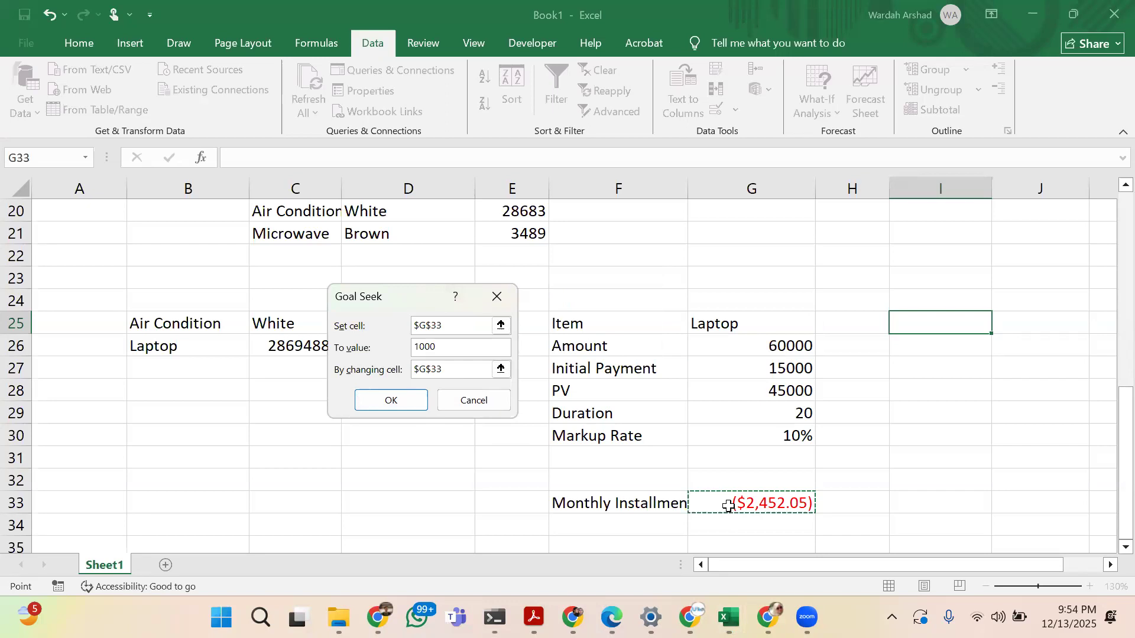
click(459, 323)
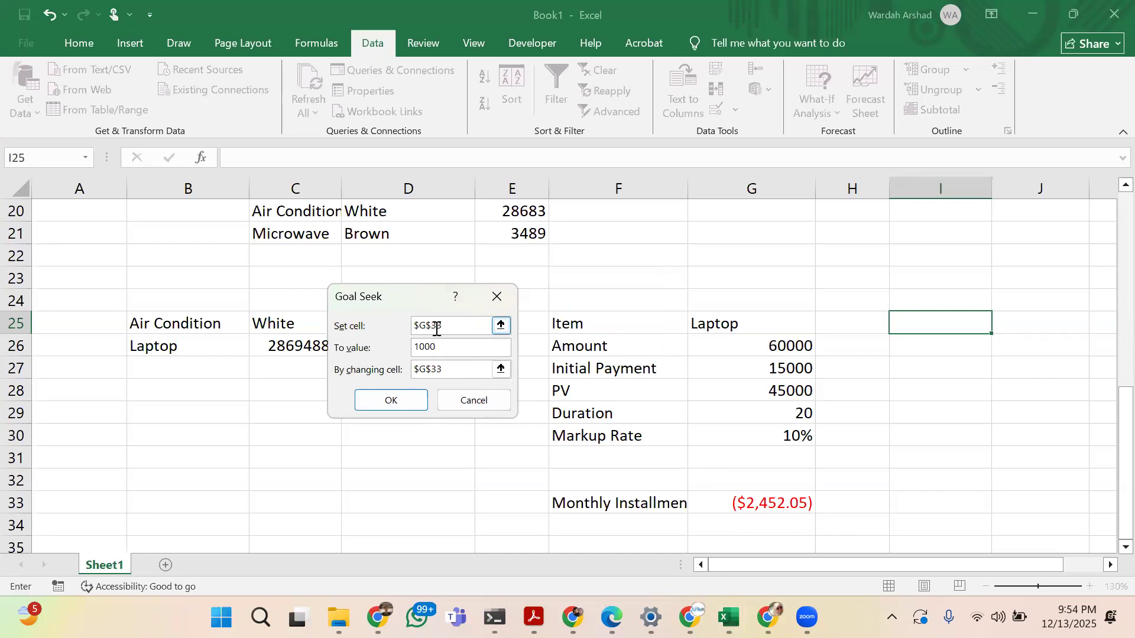
click(750, 497)
click(468, 371)
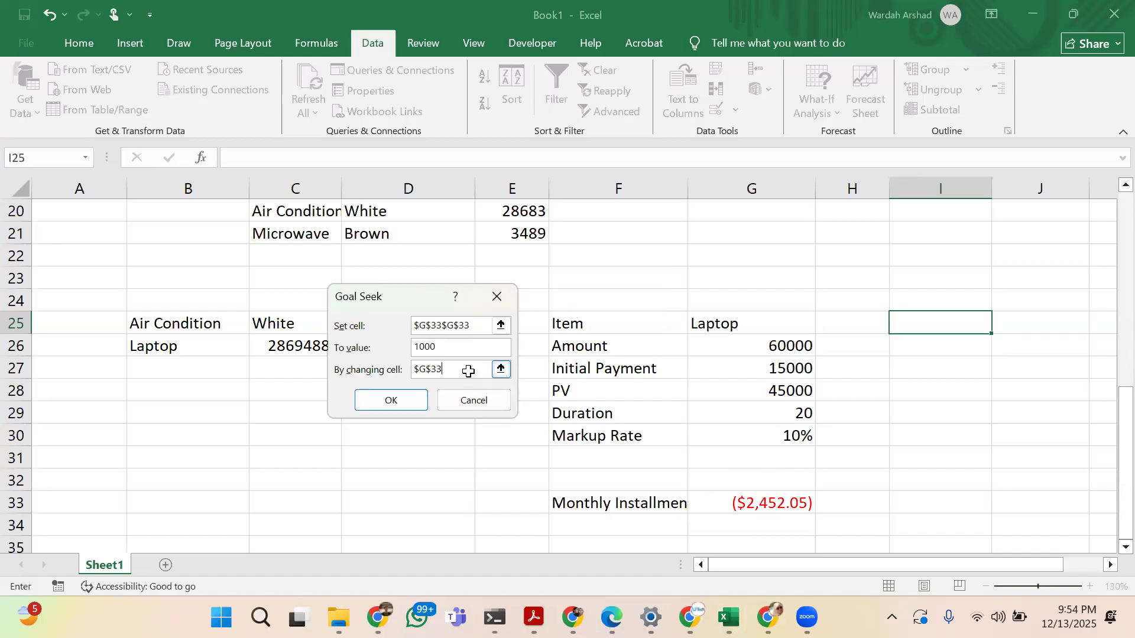
click(735, 347)
click(391, 401)
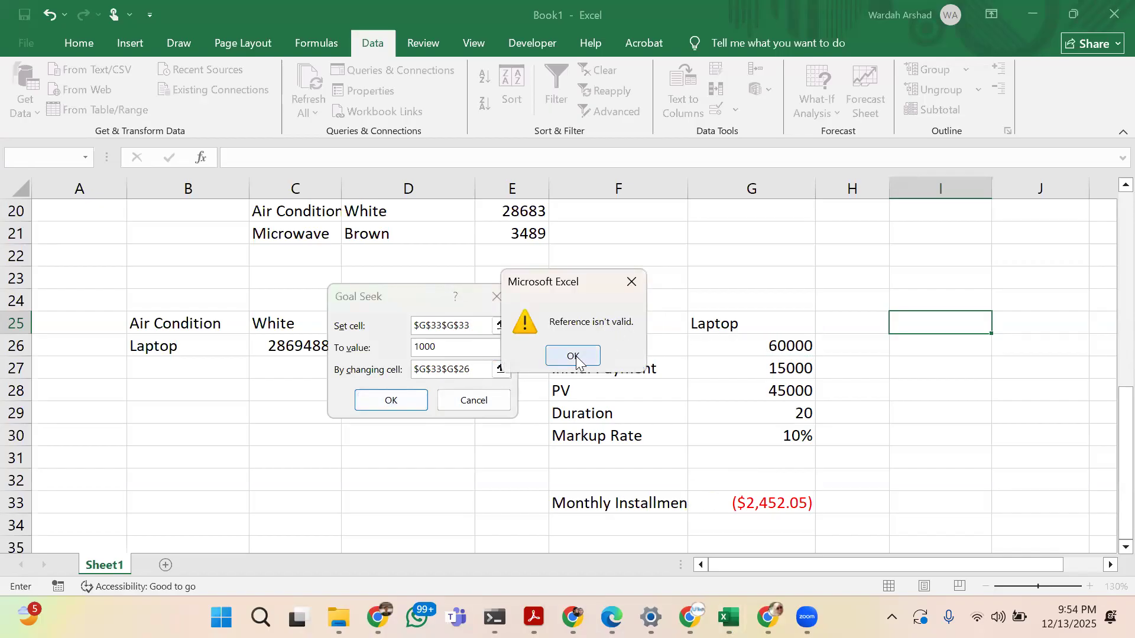
click(573, 356)
Run Goal Seek to bring the monthly installment in G33 to 1000 by changing the amount in G26, and discard the solution
key(BackSpace)
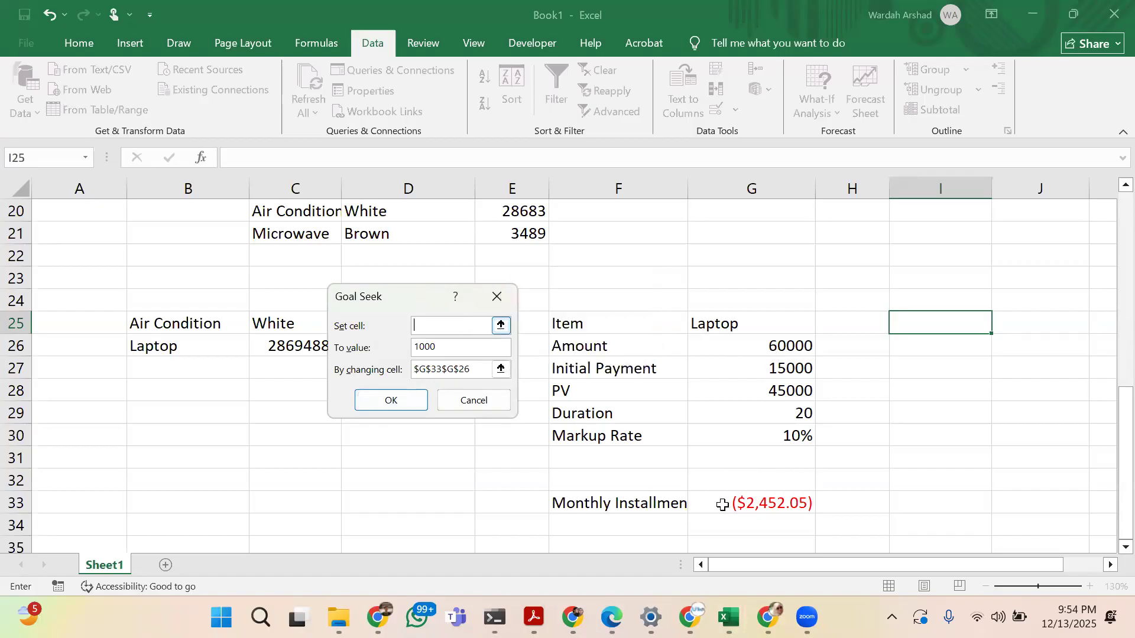
click(755, 500)
click(466, 370)
click(469, 371)
key(ctrl+a)
key(BackSpace)
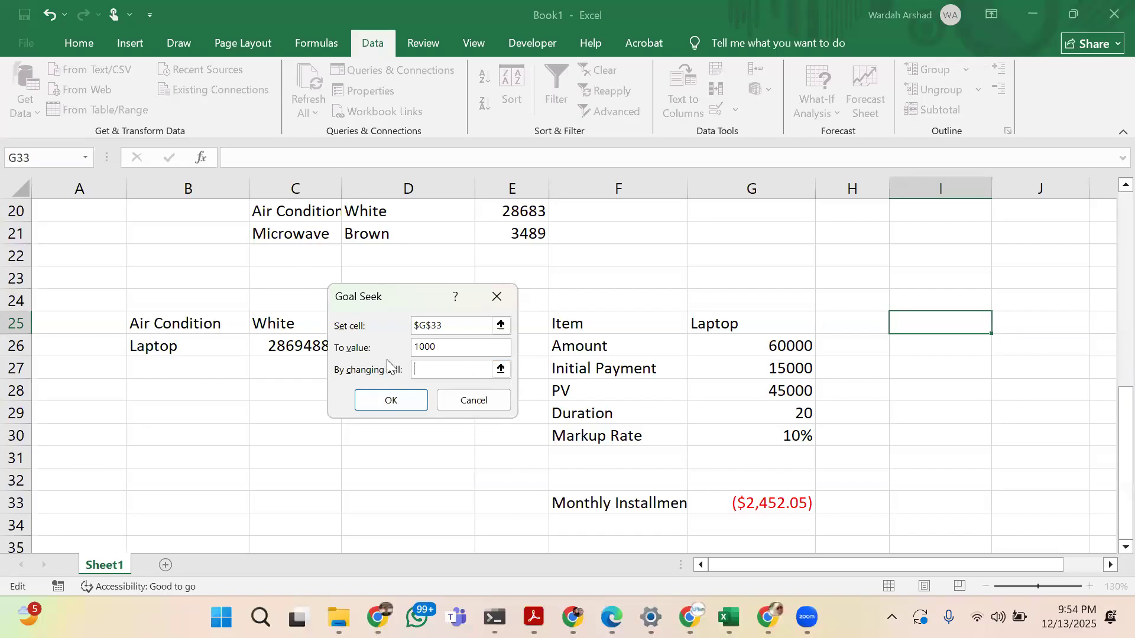
click(787, 351)
key(Return)
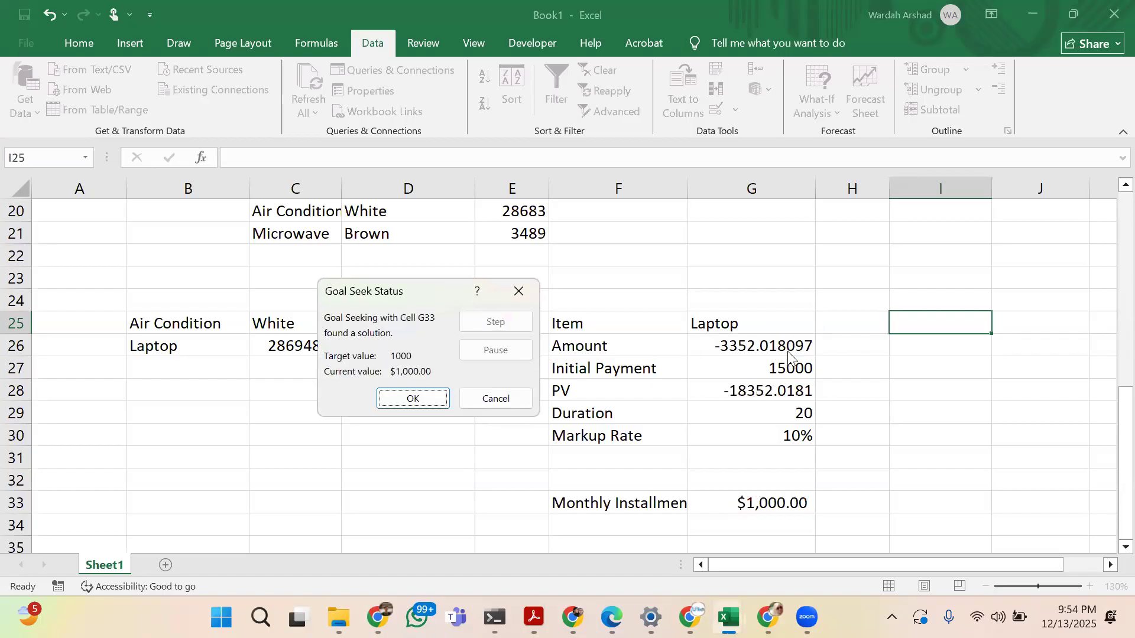
click(485, 397)
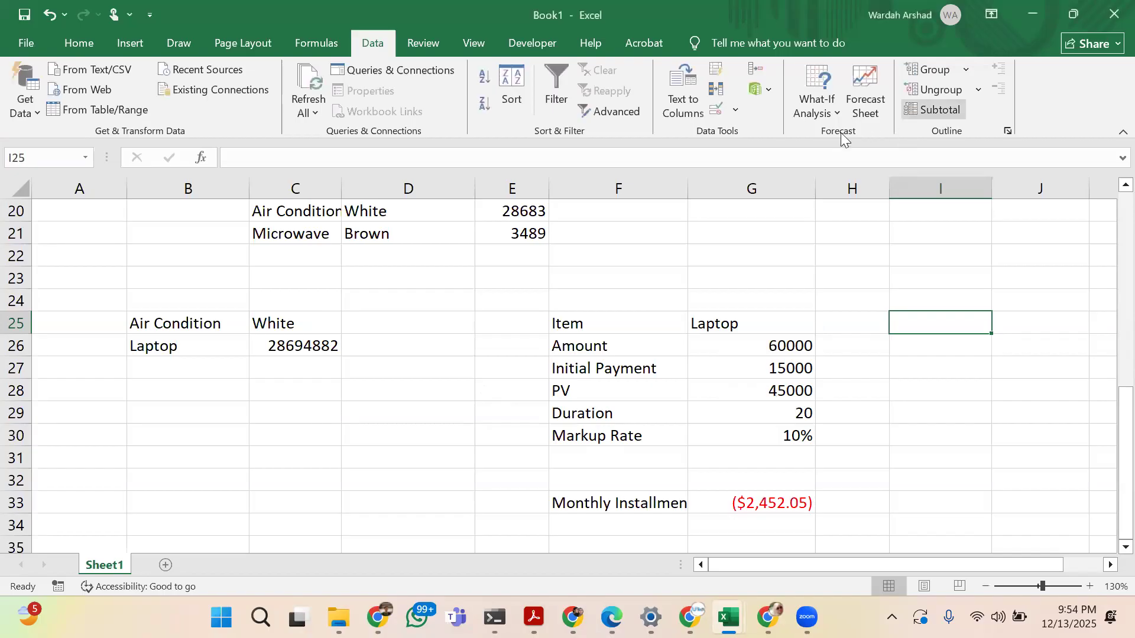
Run Goal Seek on the monthly installment in G33 with a target of 1500 by changing G26, and discard the solution
click(817, 109)
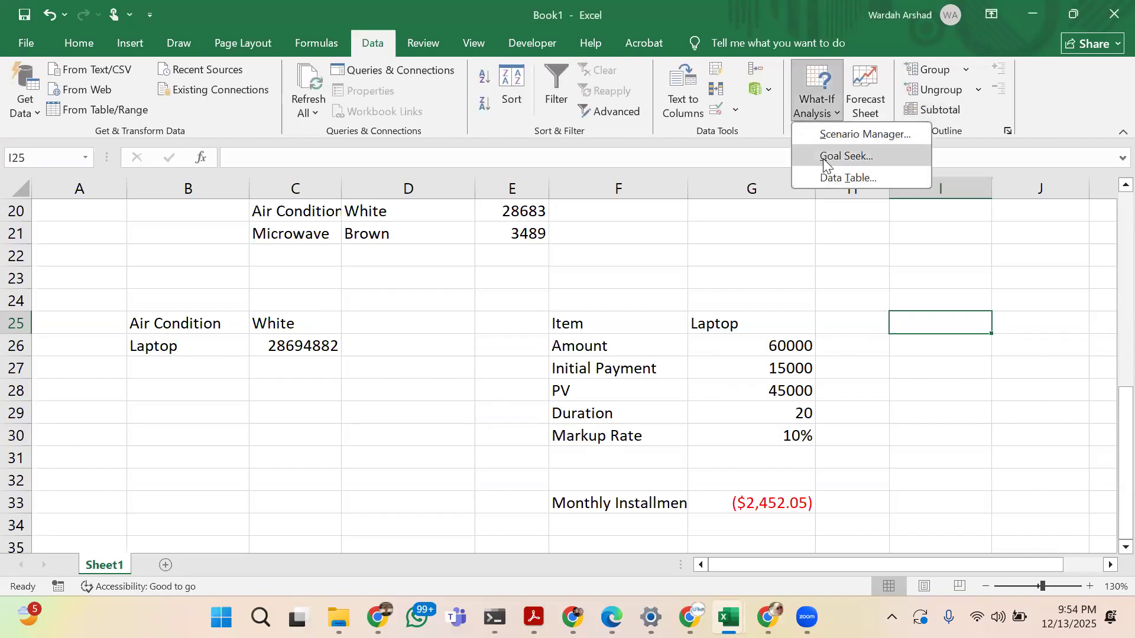
click(823, 157)
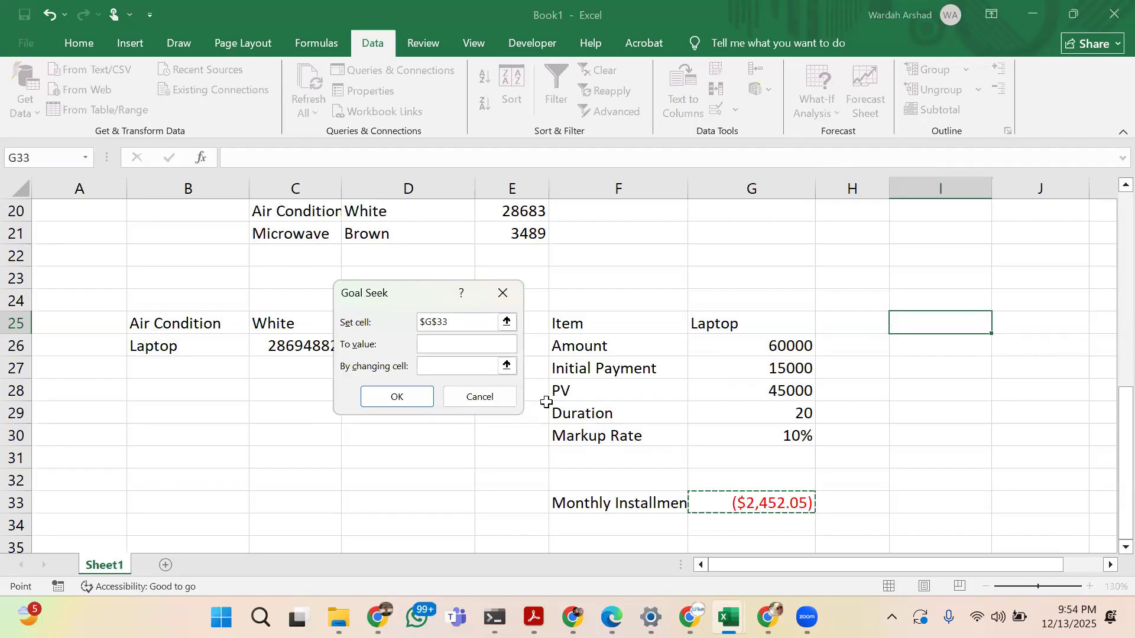
click(459, 341)
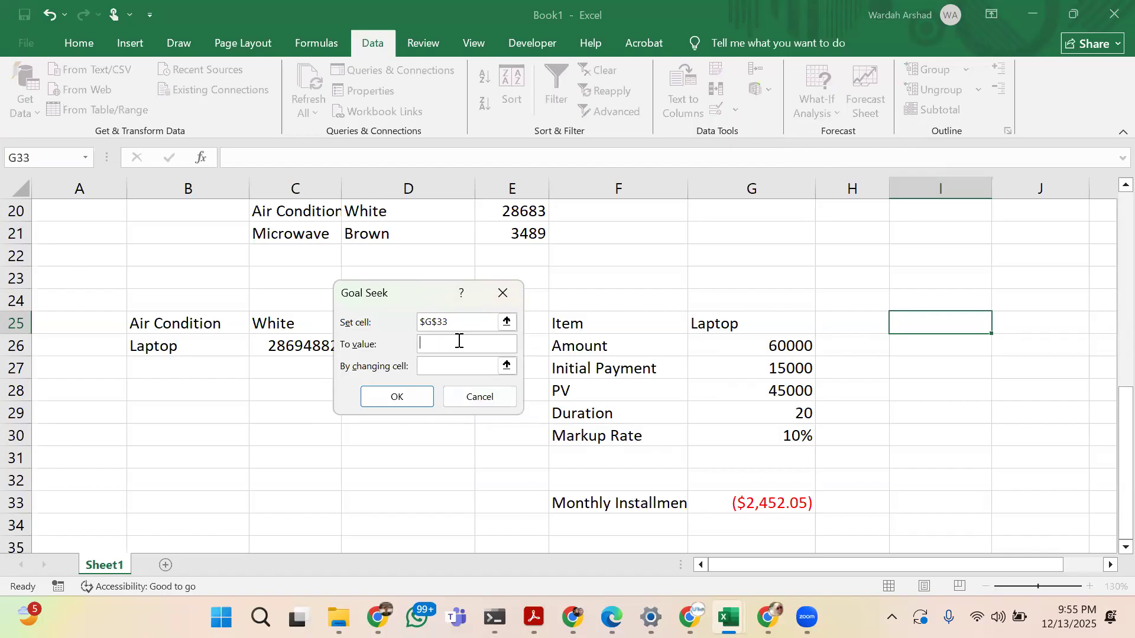
text(1500)
click(464, 366)
click(739, 344)
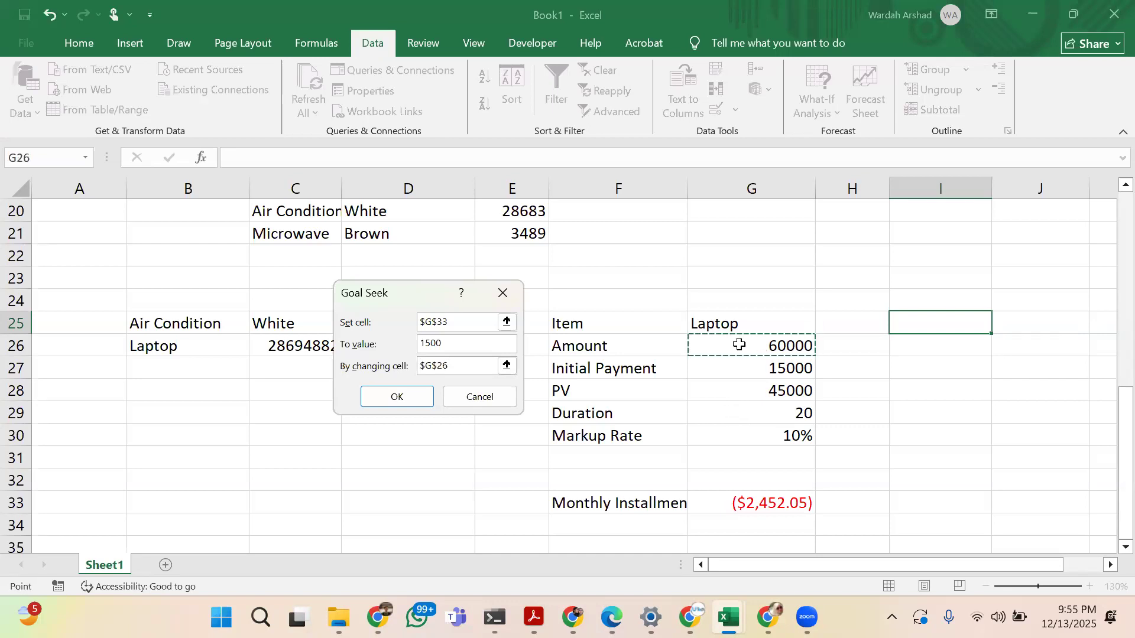
click(422, 394)
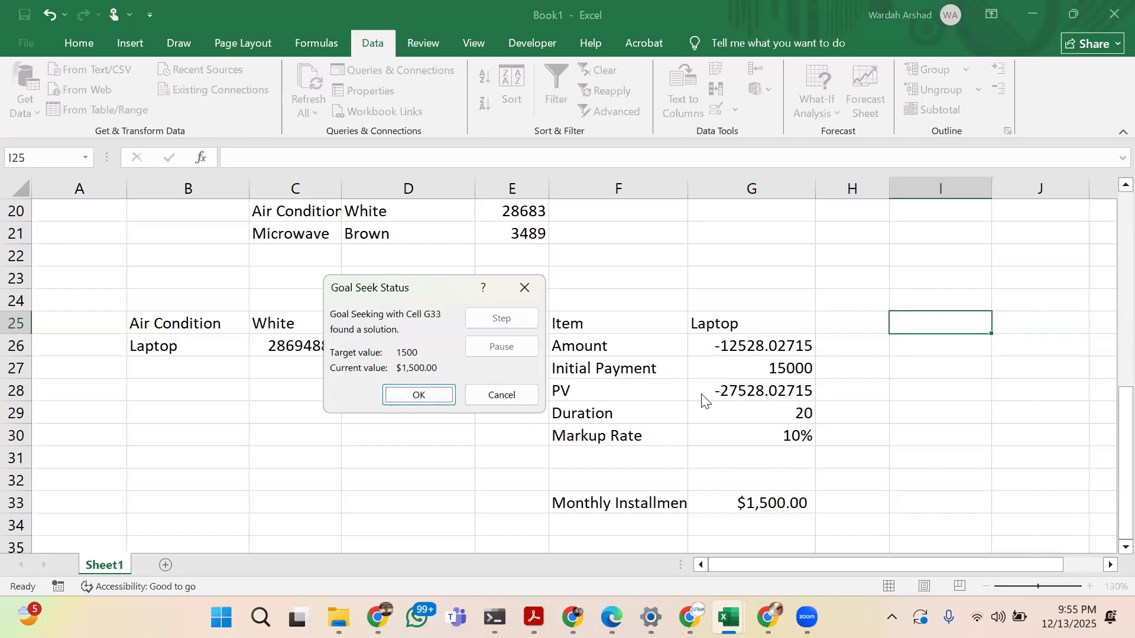
click(515, 386)
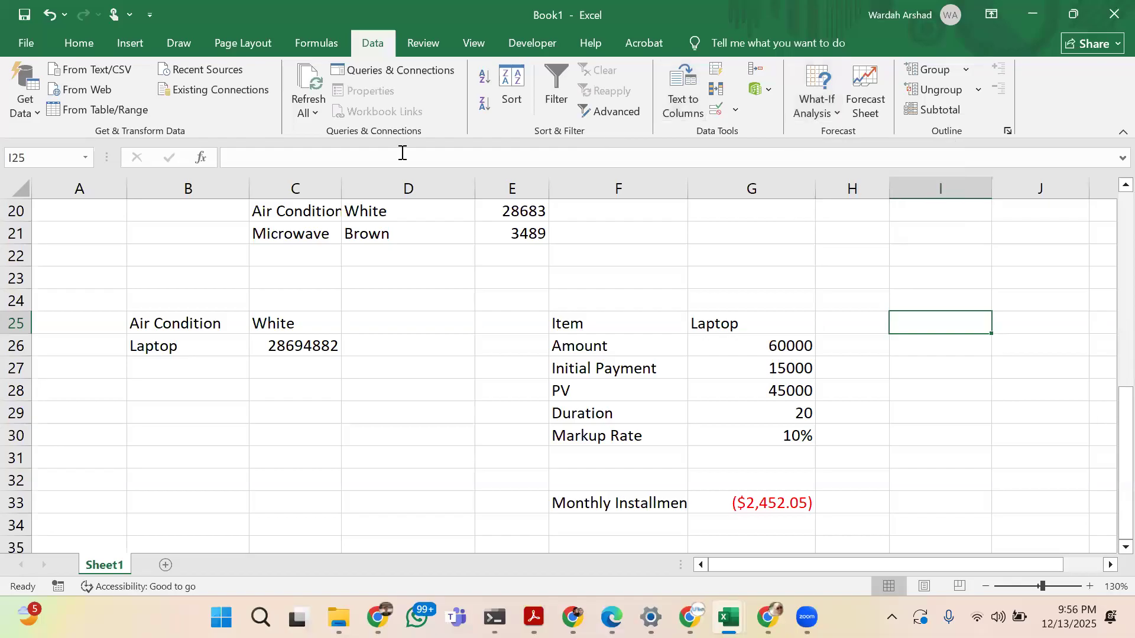
click(442, 49)
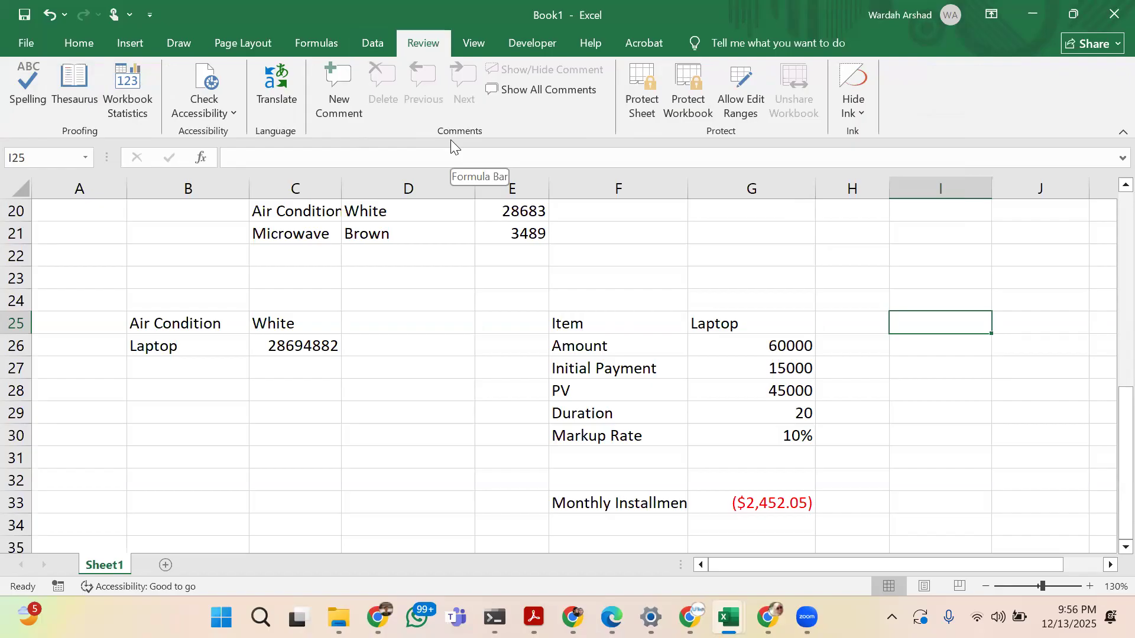
click(471, 44)
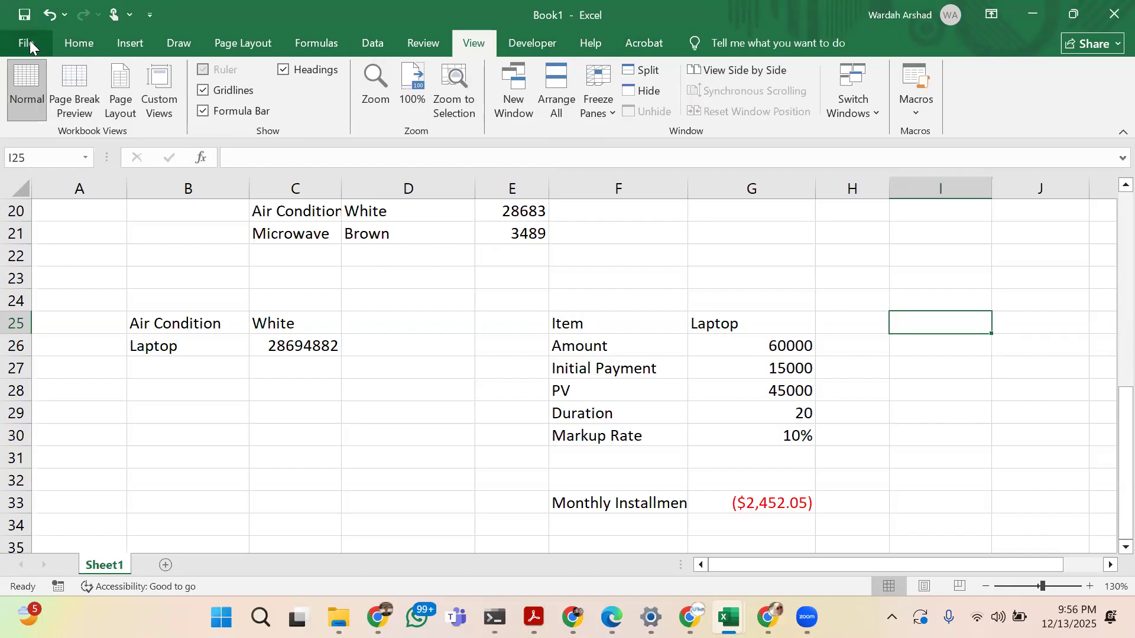
click(95, 41)
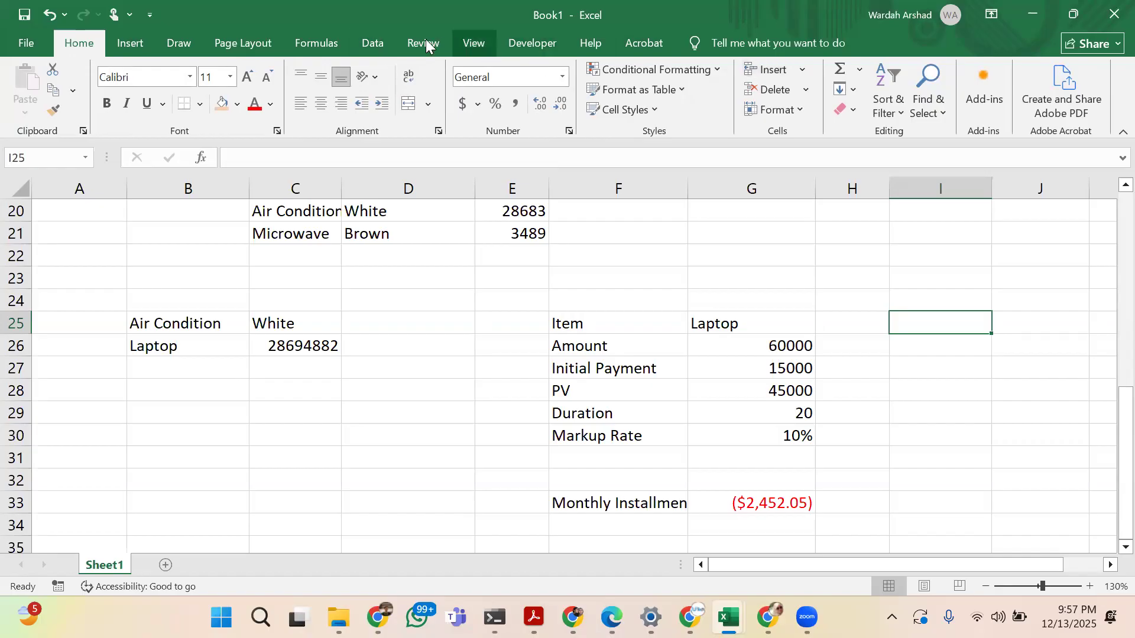
click(372, 42)
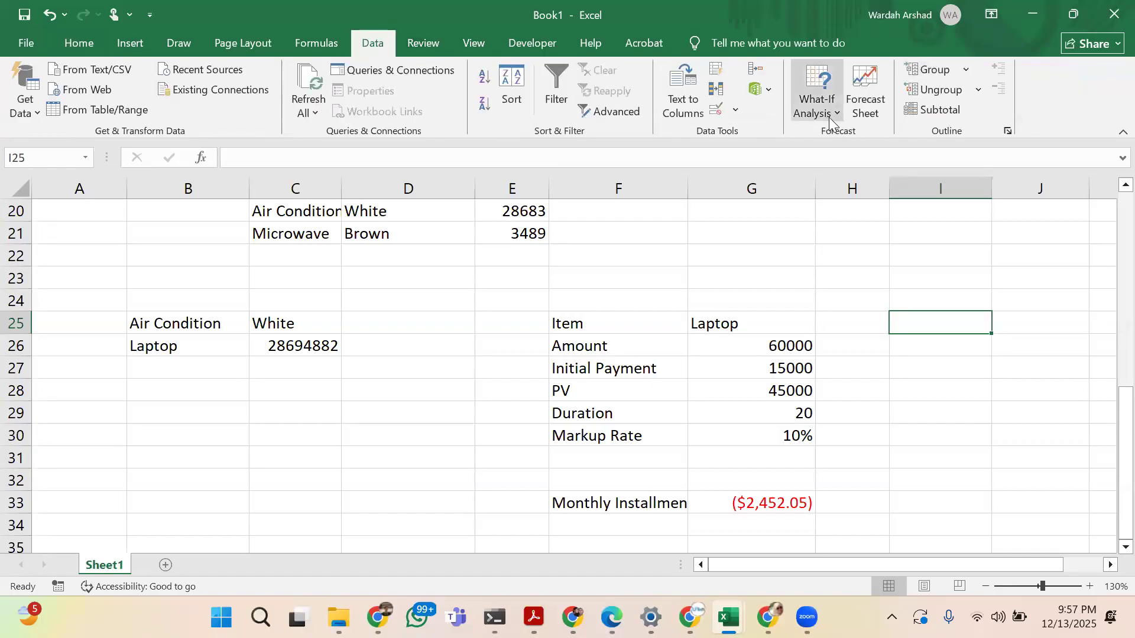
click(828, 117)
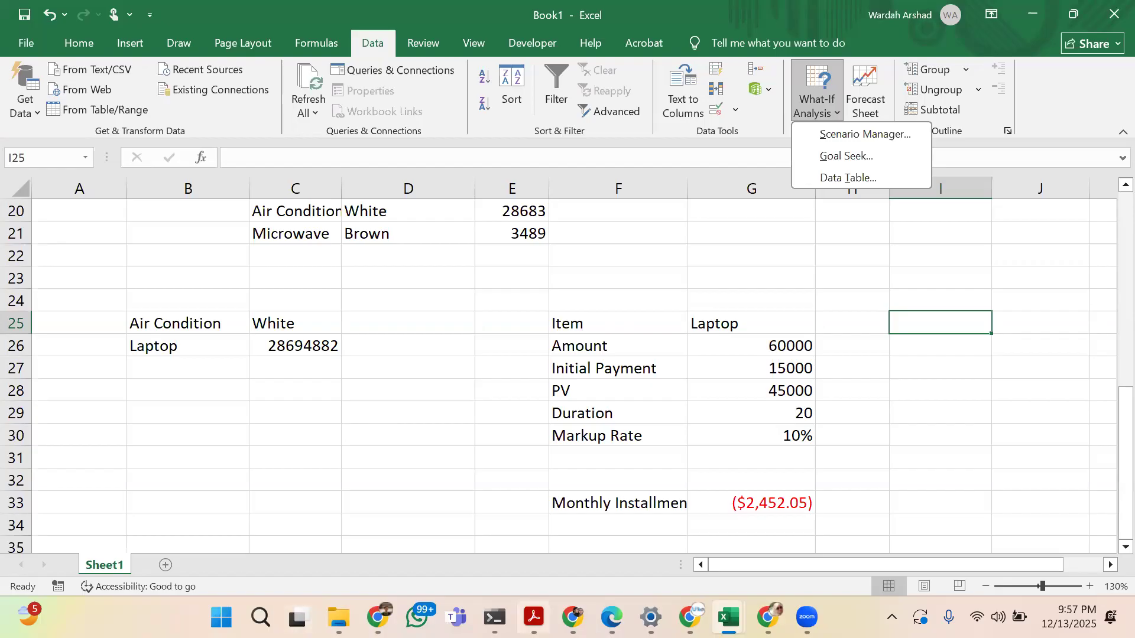
Switch to Chrome and open the Power Bi & Excel Mastery class in Google Classroom
click(768, 617)
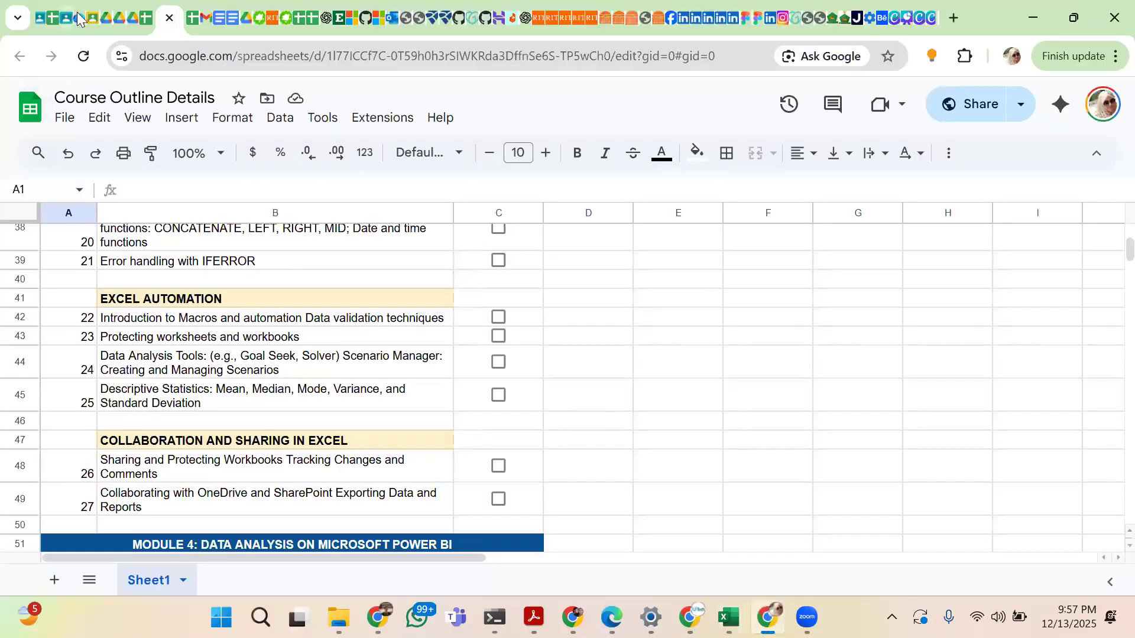
click(68, 19)
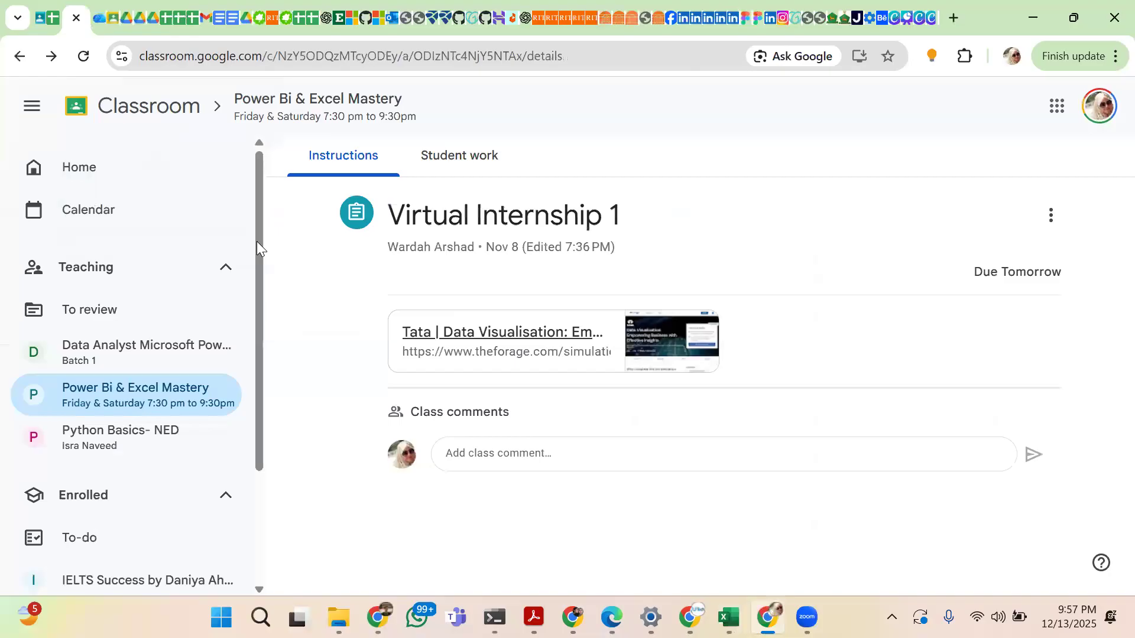
click(113, 20)
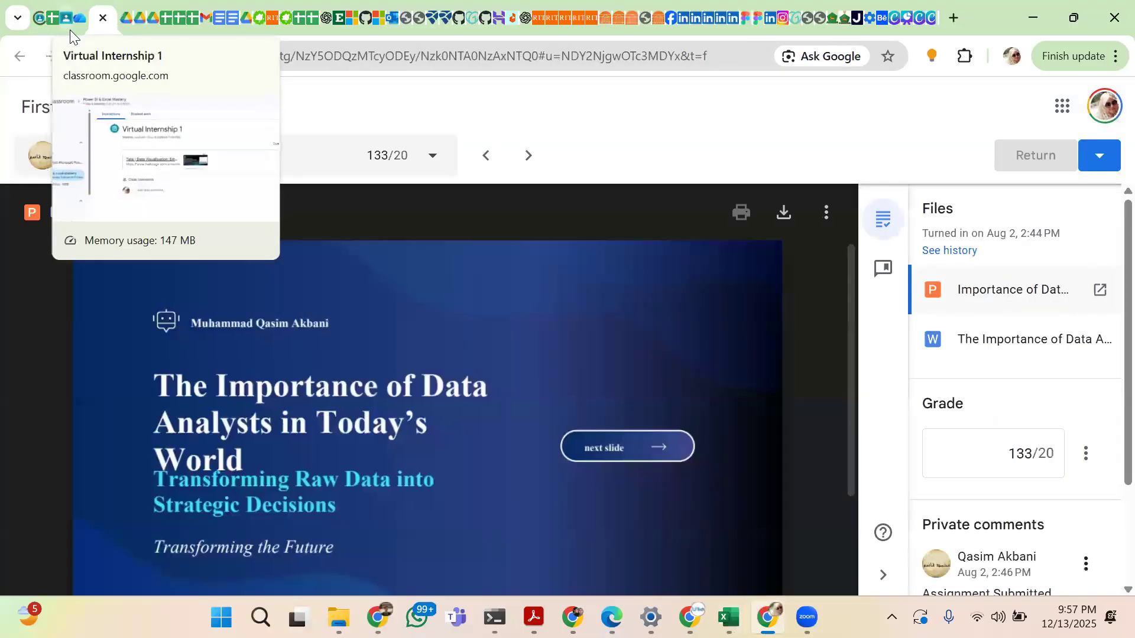
click(66, 17)
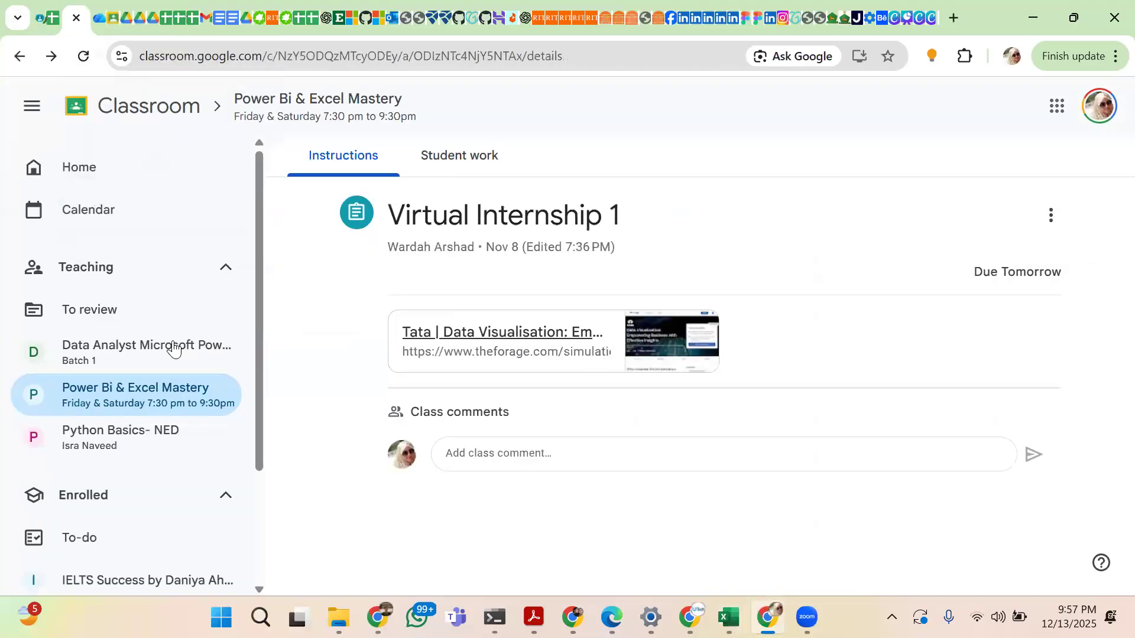
click(172, 404)
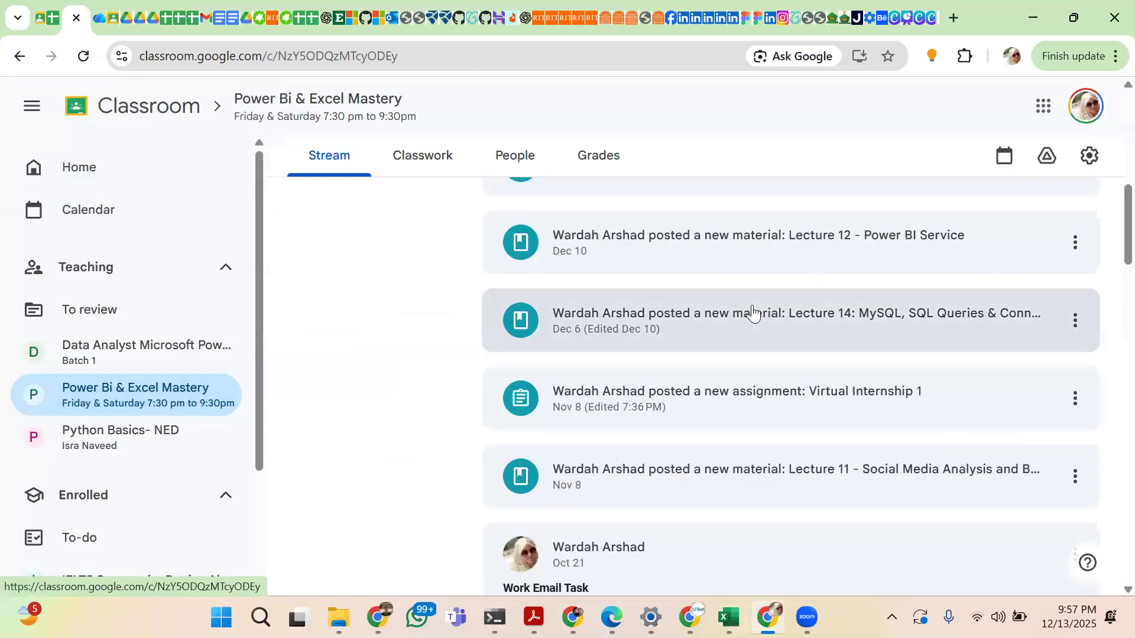
Open the Project 5 - Power BI Capstone Project assignment from the class stream and show its instructions
scroll(751, 313, up, 2)
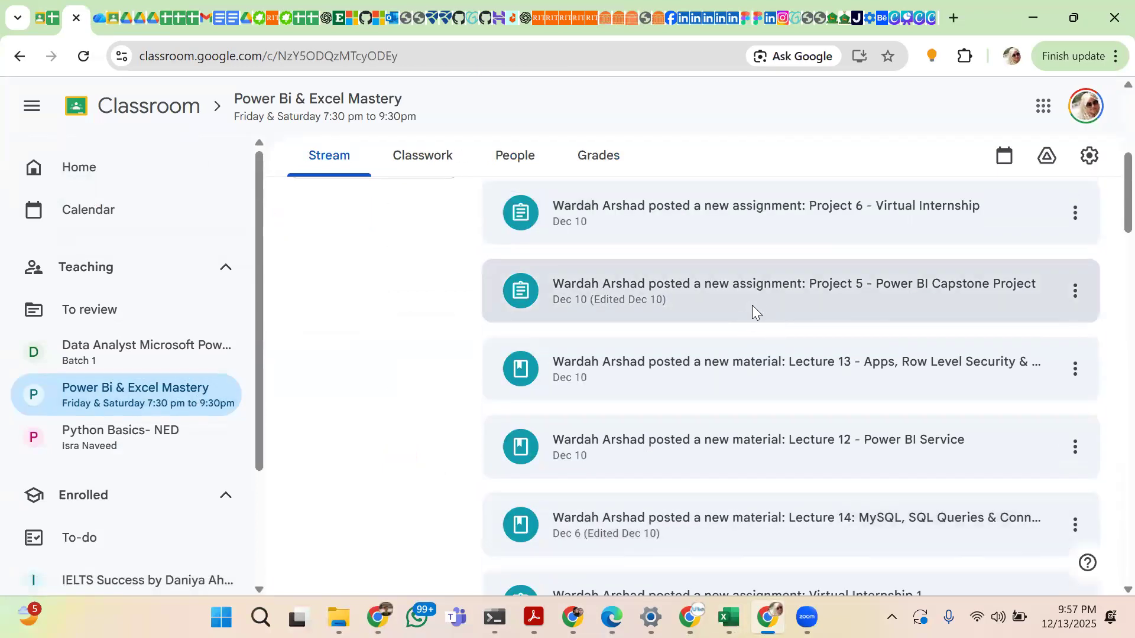
click(752, 310)
click(343, 154)
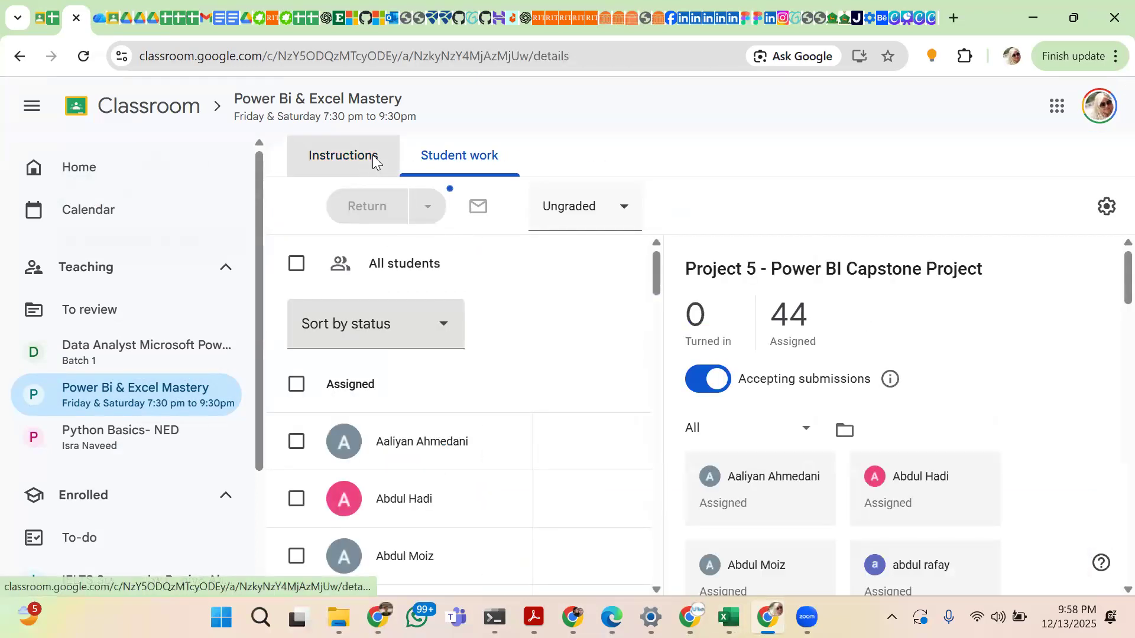
Review the assignment's scenario and dataset list, and open the attached Power BI Capstone Project.pdf
scroll(544, 427, down, 3)
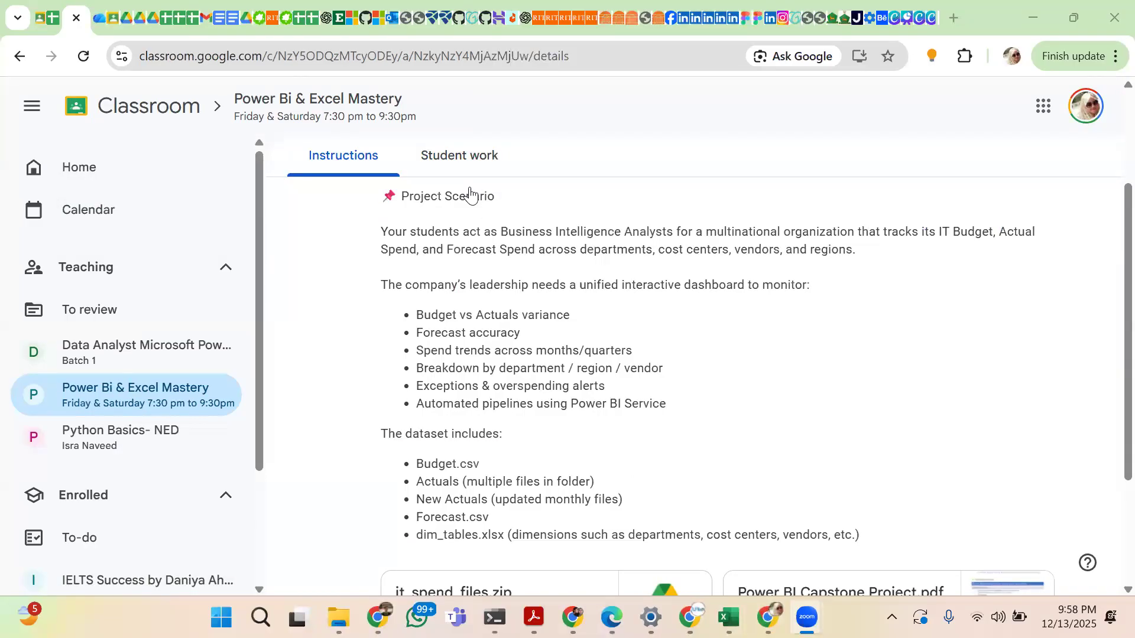
scroll(511, 422, down, 3)
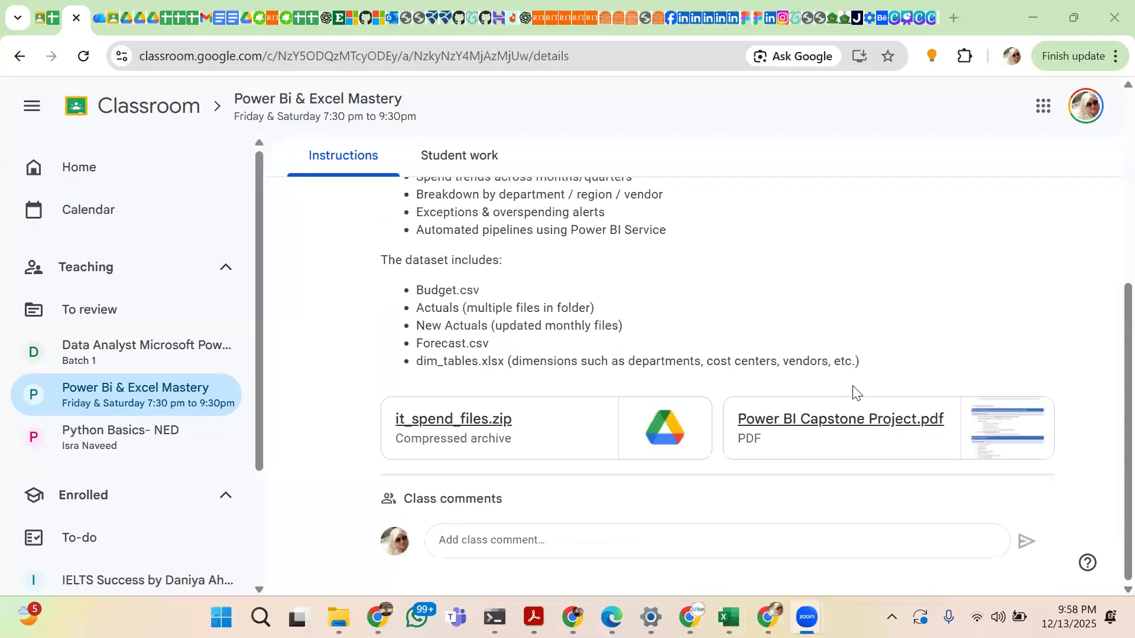
click(854, 421)
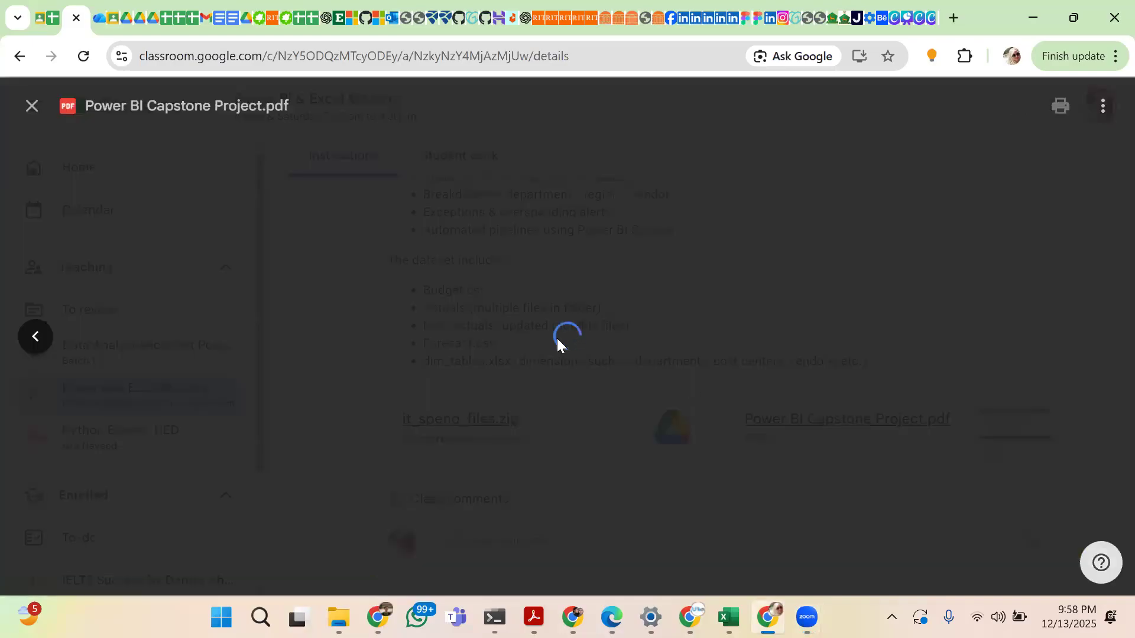
Examine the capstone PDF's tasks from data preparation through security and governance, and return to the Excel workbook
scroll(684, 361, down, 2)
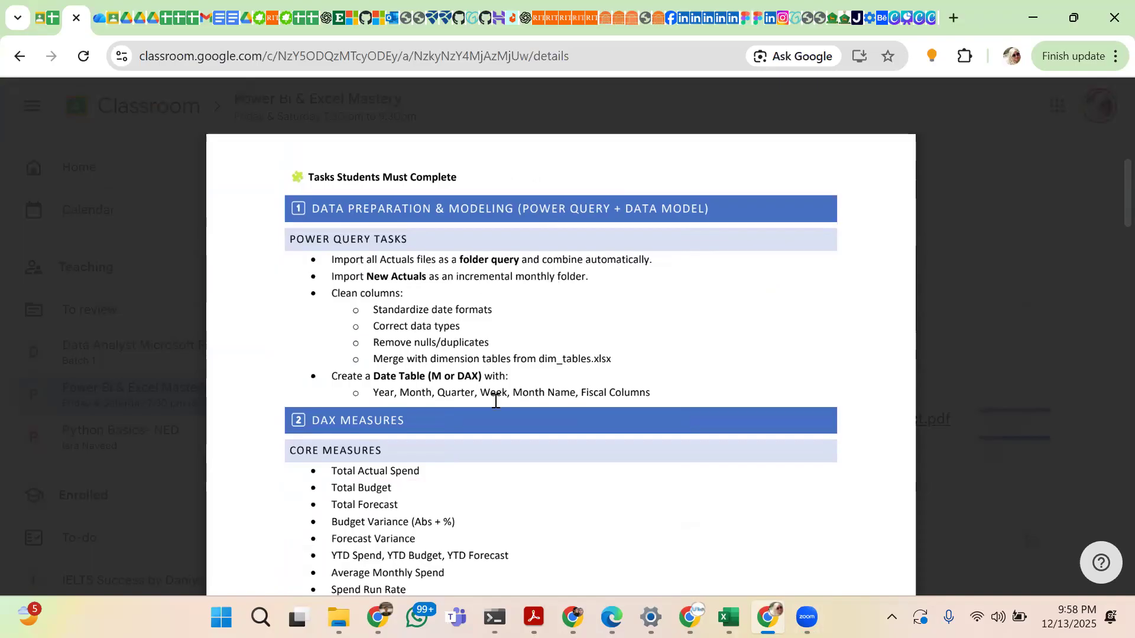
scroll(495, 402, down, 3)
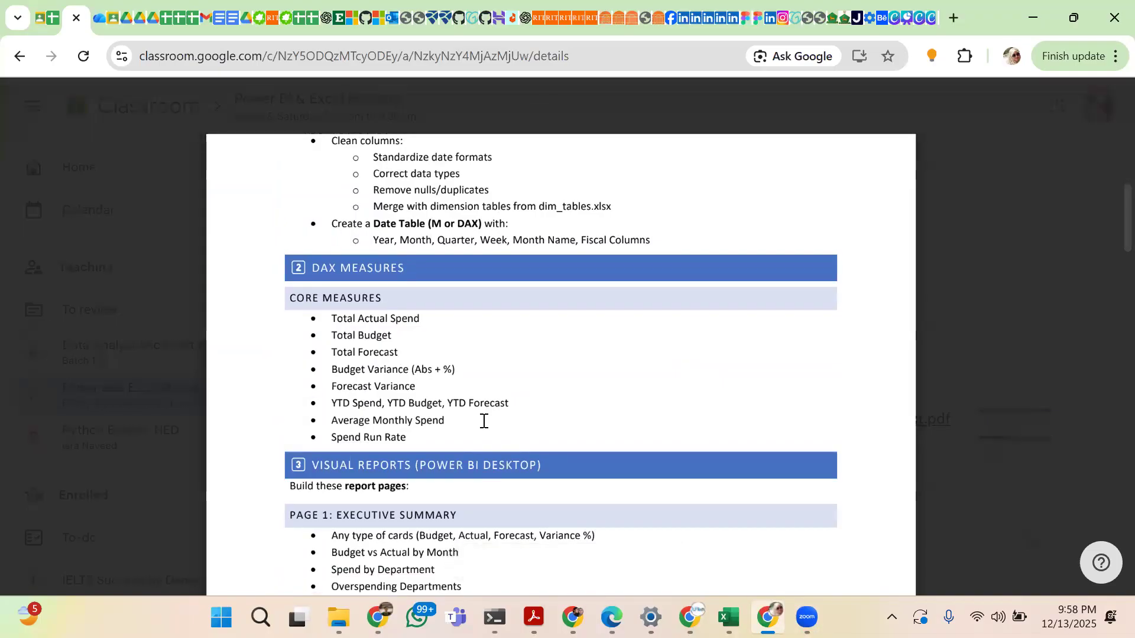
scroll(483, 420, down, 4)
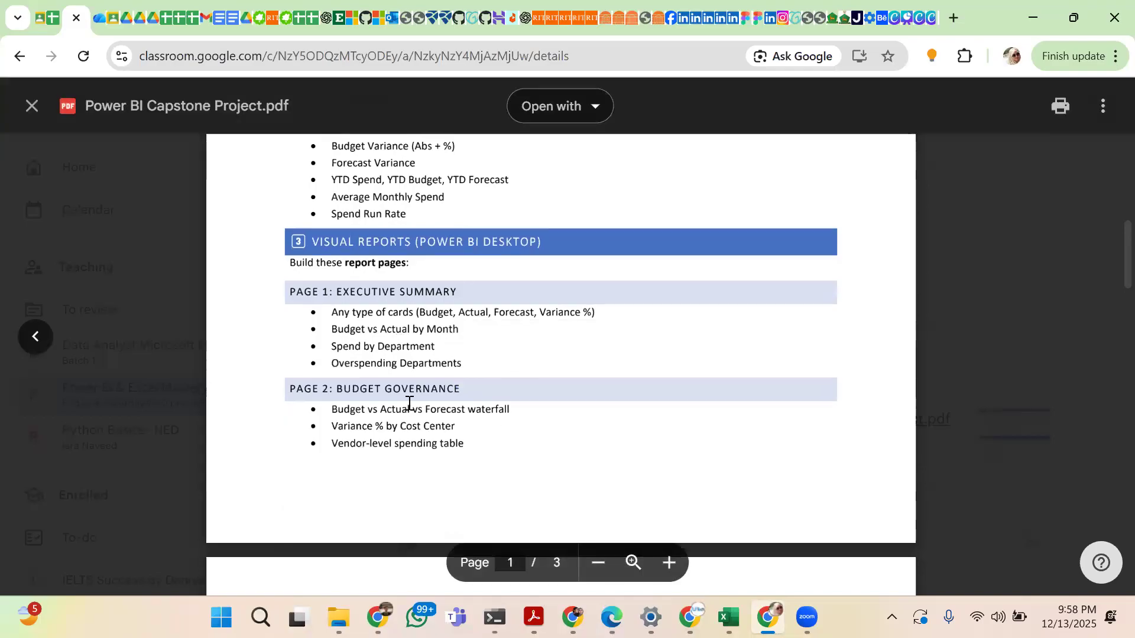
scroll(409, 403, down, 7)
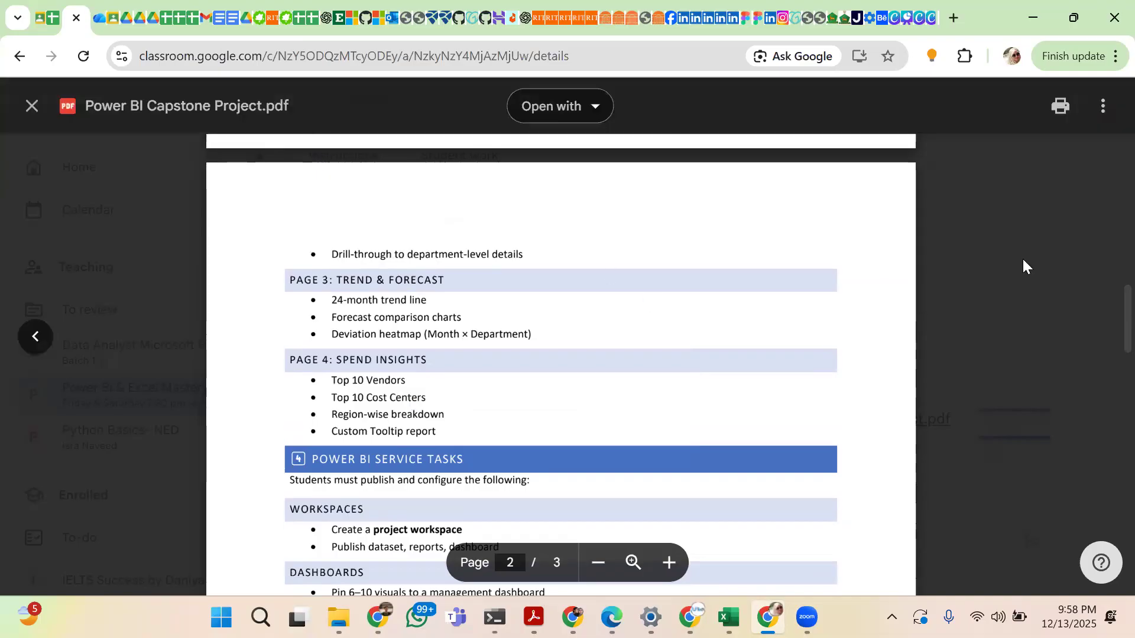
scroll(635, 306, down, 5)
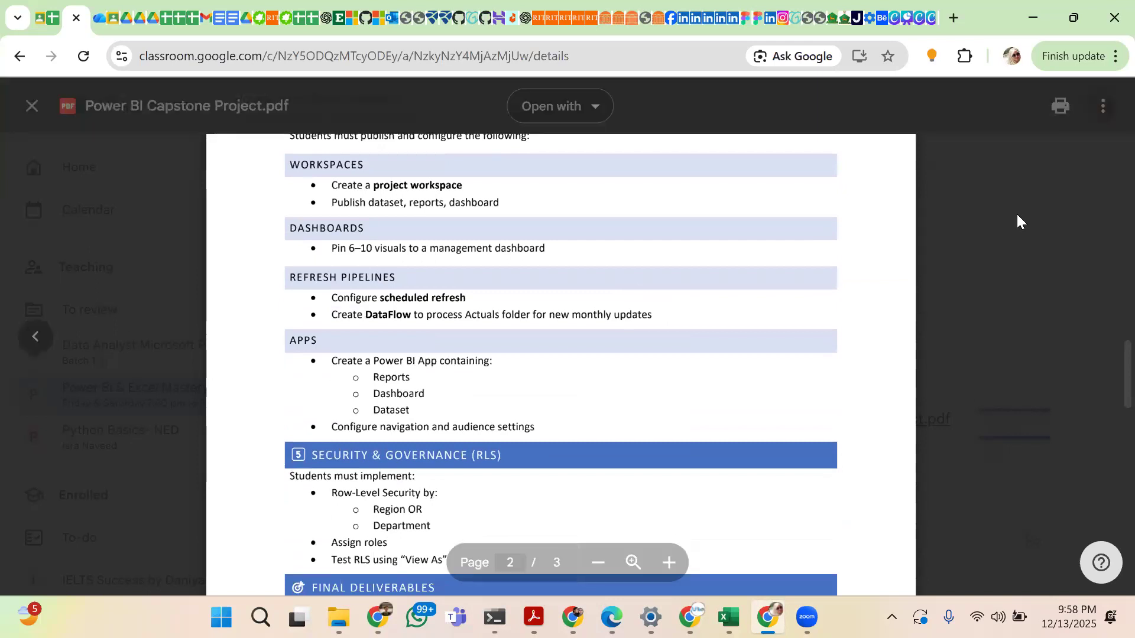
click(1027, 7)
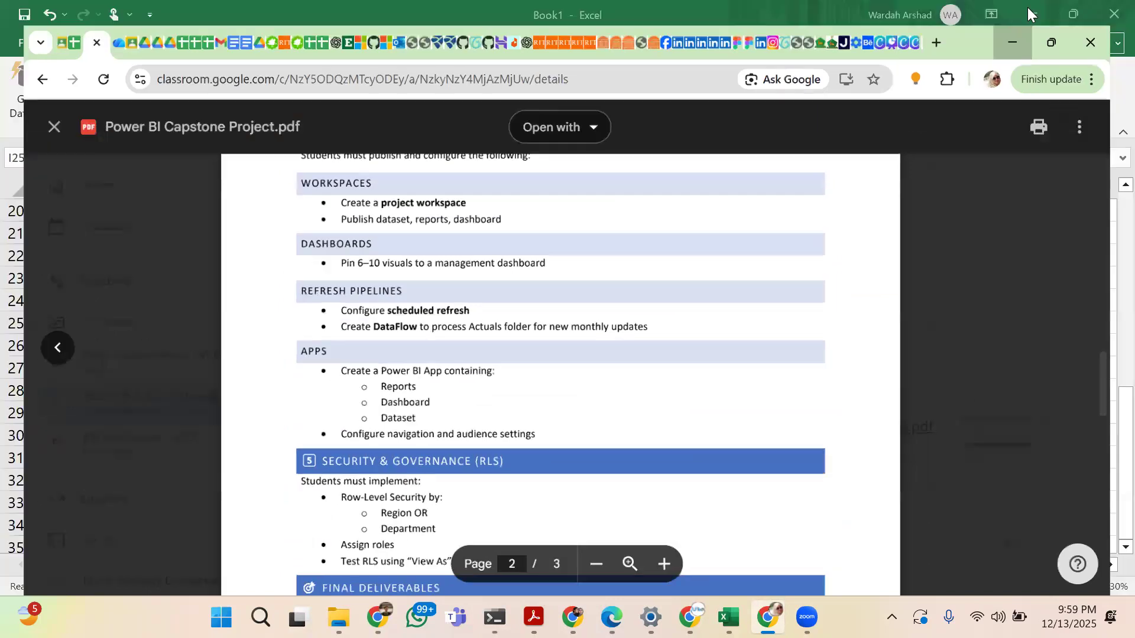